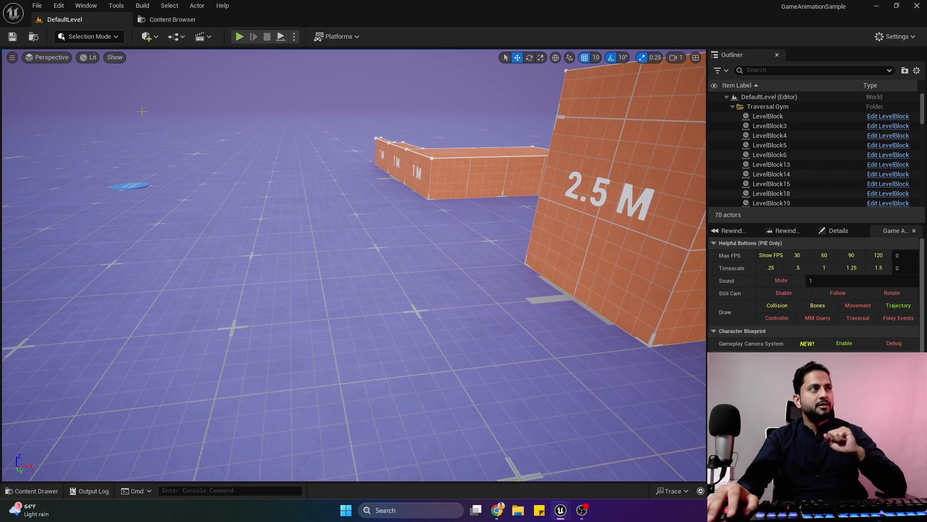
Play-test the level by running the mannequin forward and sideways around the 1 M and 2.5 M blocks.
click(240, 38)
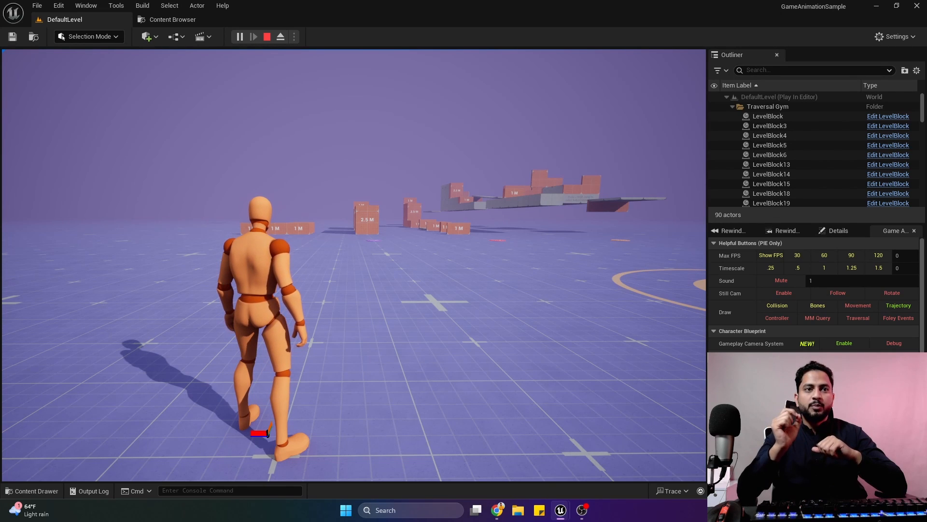
key(w)
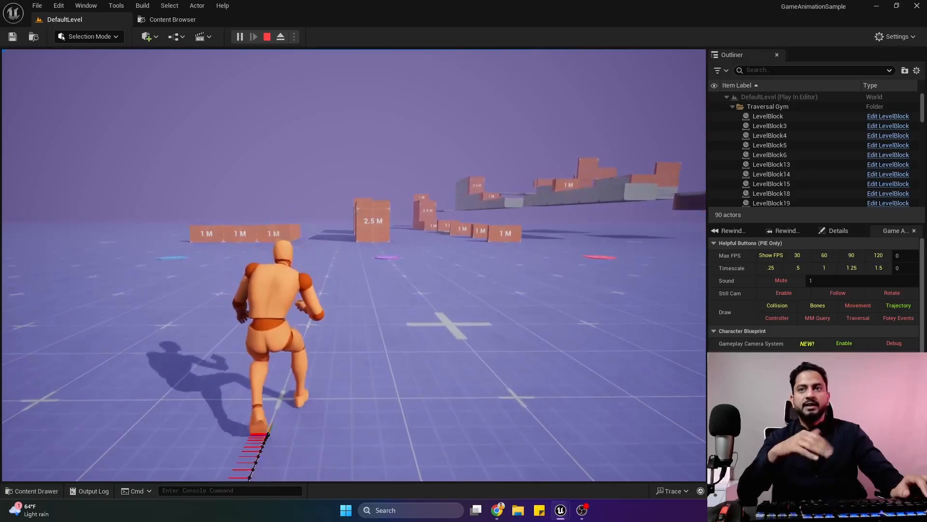
key(a)
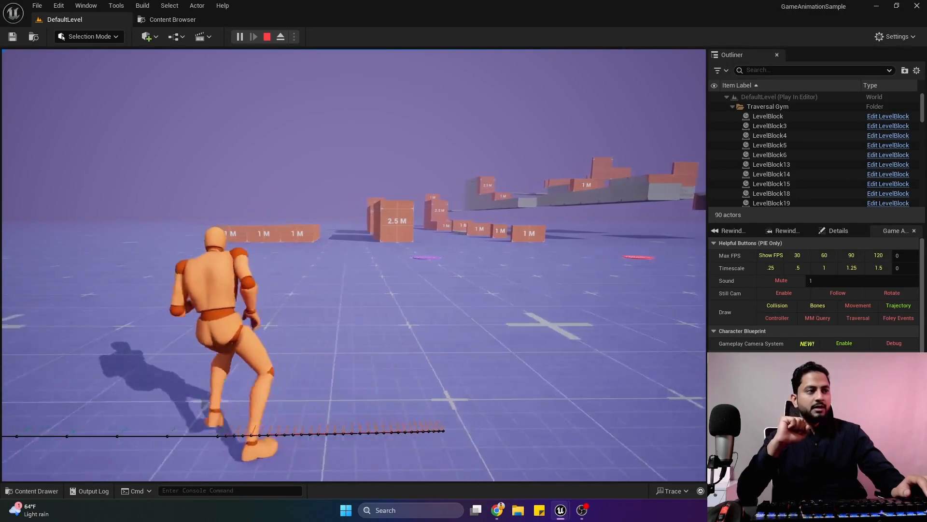
key(w)
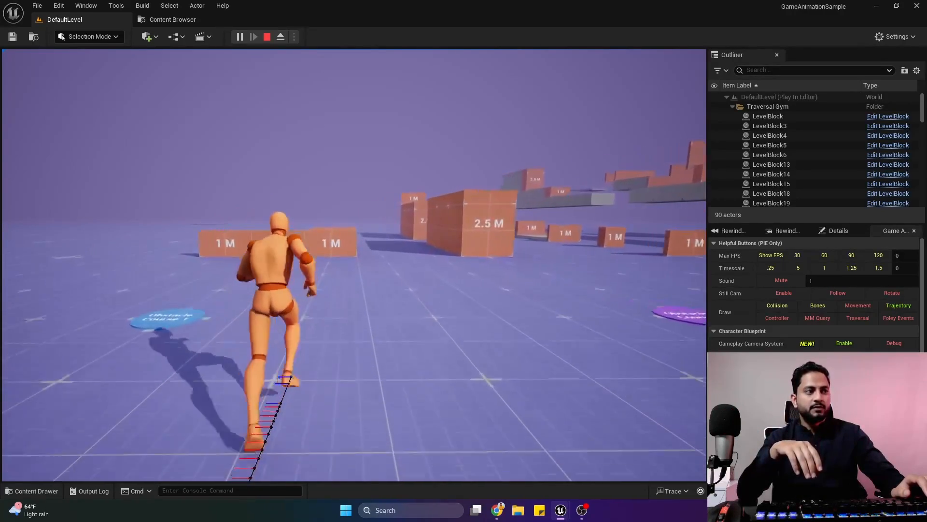
key(w)
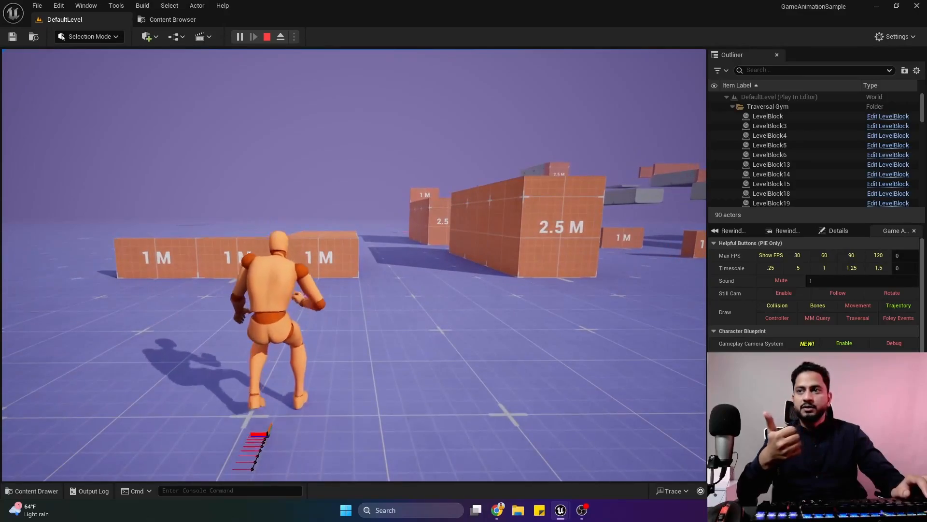
key(a)
key(w)
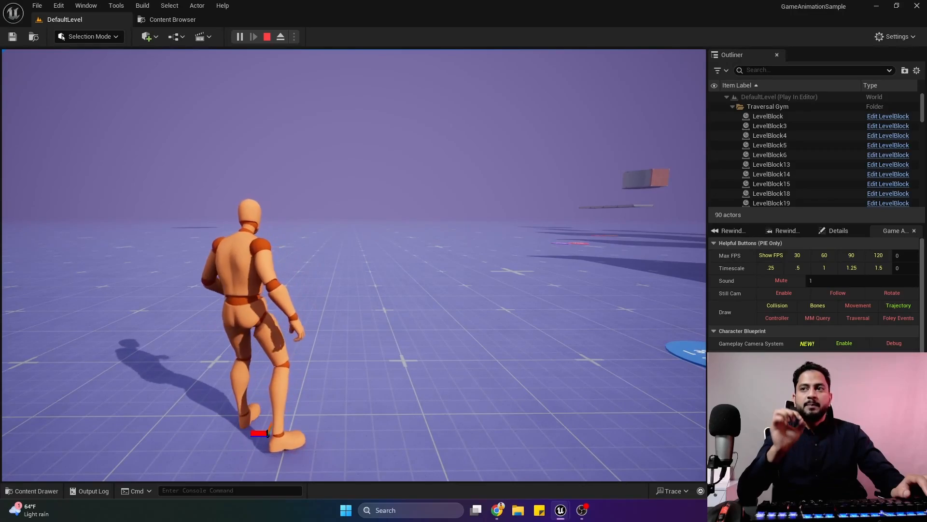
key(a)
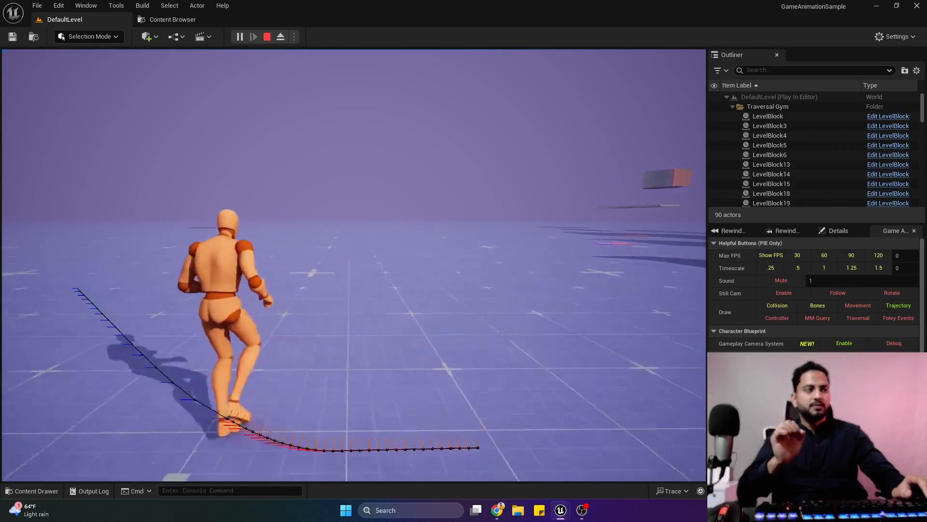
key(w)
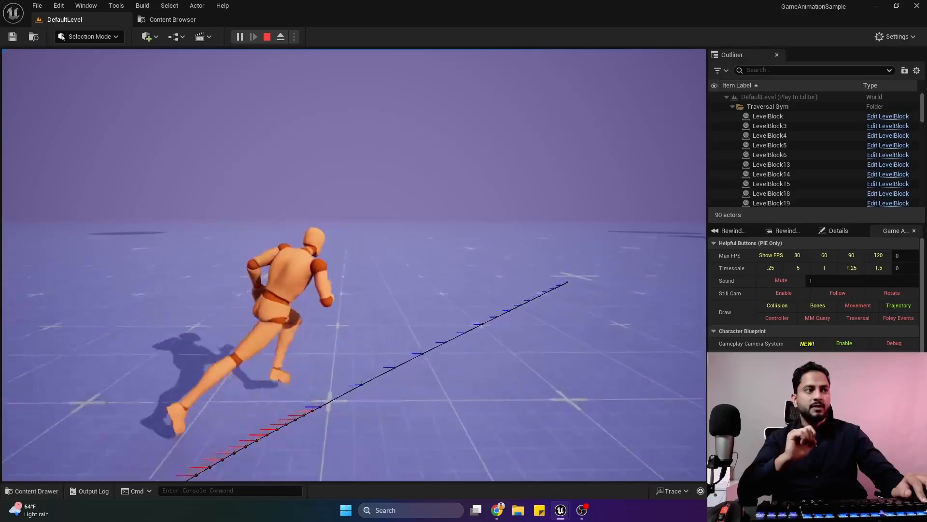
Test the mannequin's motion-matched turns by repeatedly switching its running direction left, right, backward and forward.
key(a)
key(d)
key(a)
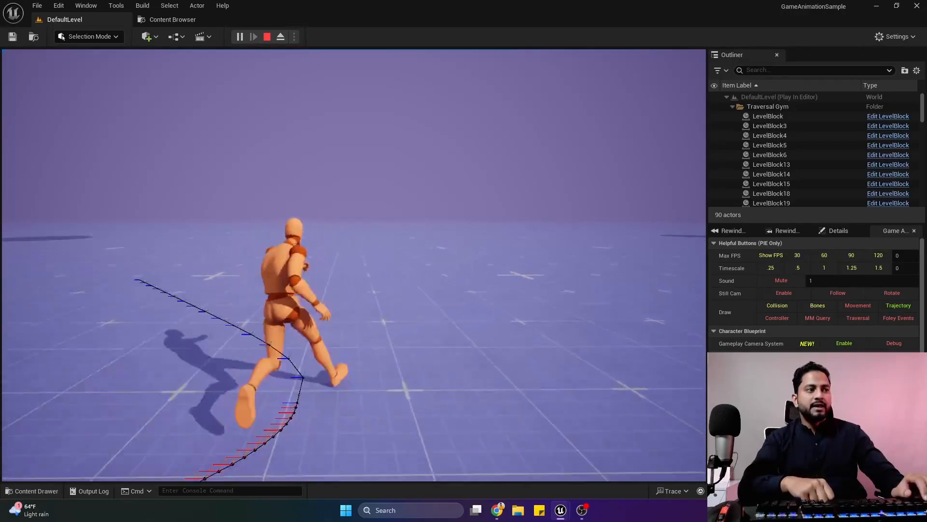
key(d)
key(a)
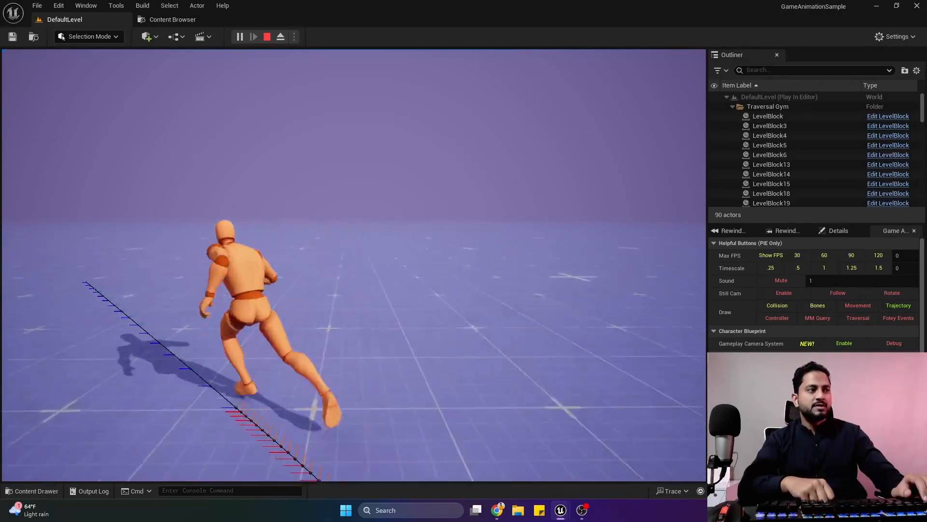
key(s)
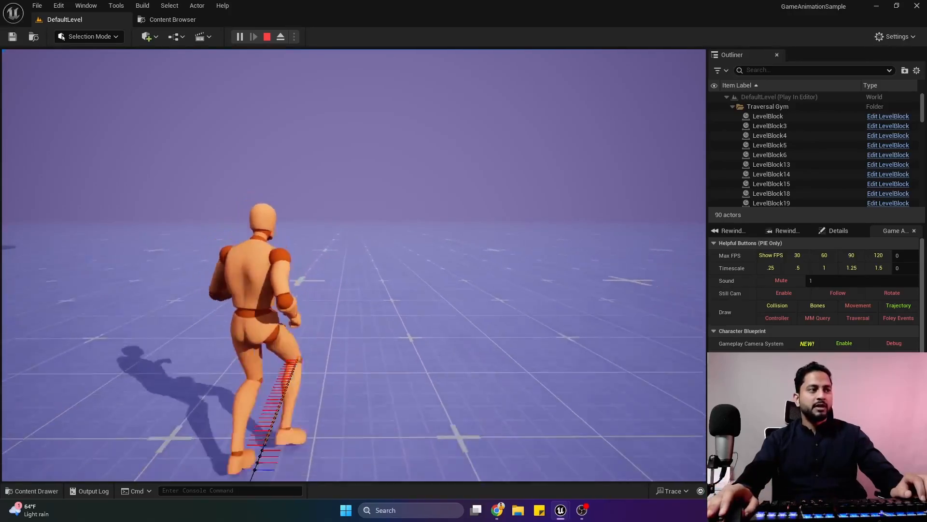
key(a)
key(w)
key(d)
key(a)
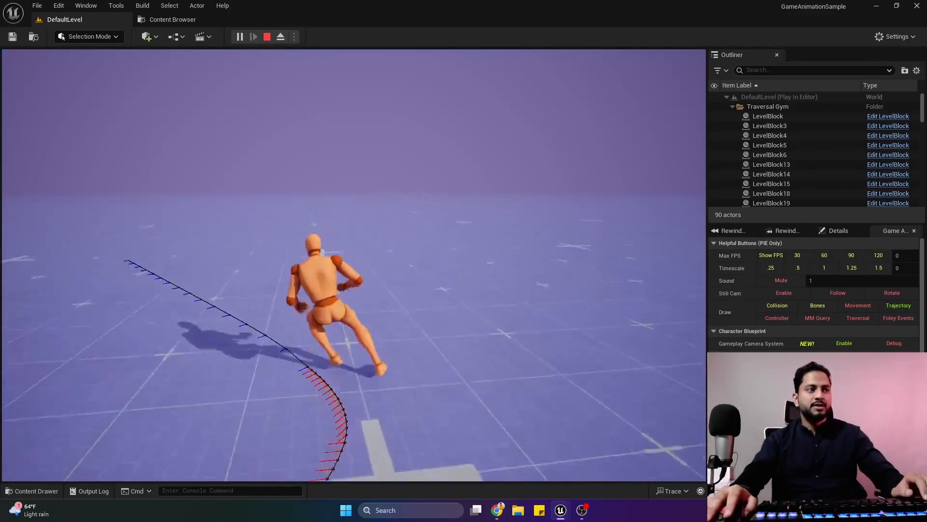
key(d)
key(w)
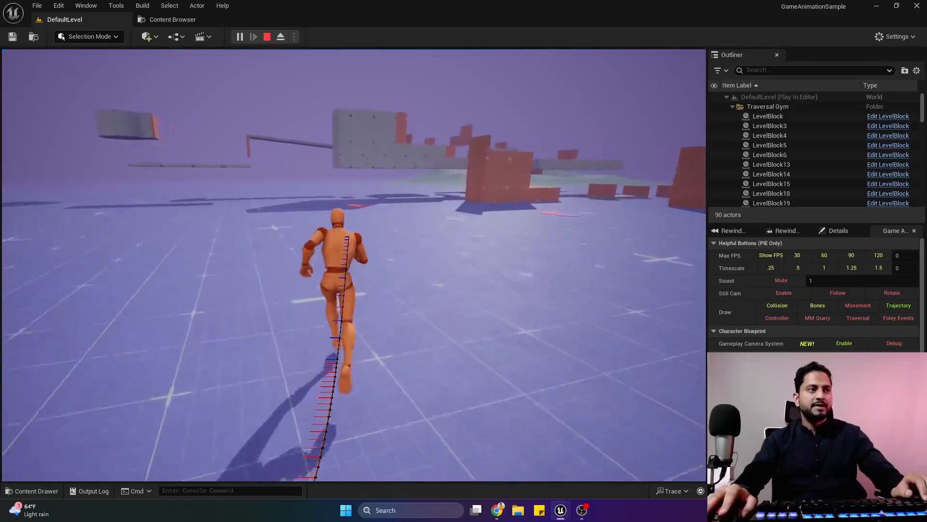
key(w)
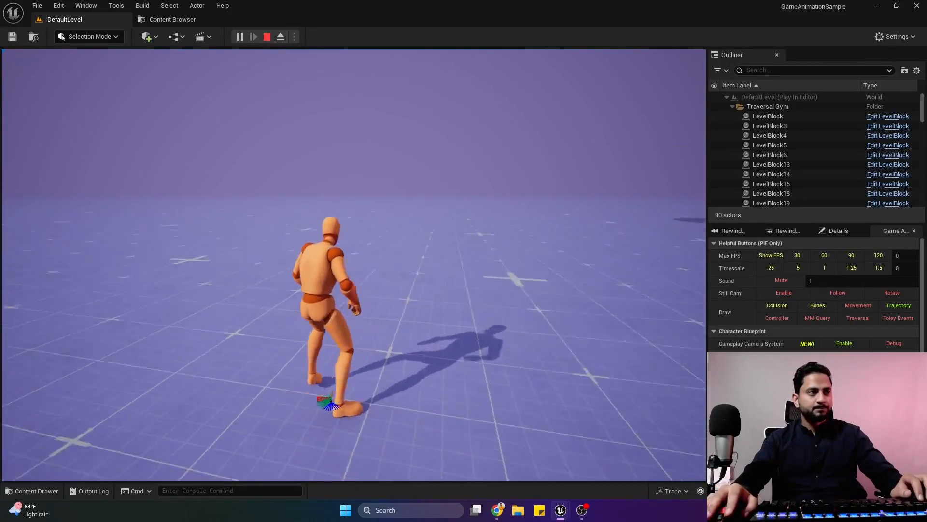
key(w)
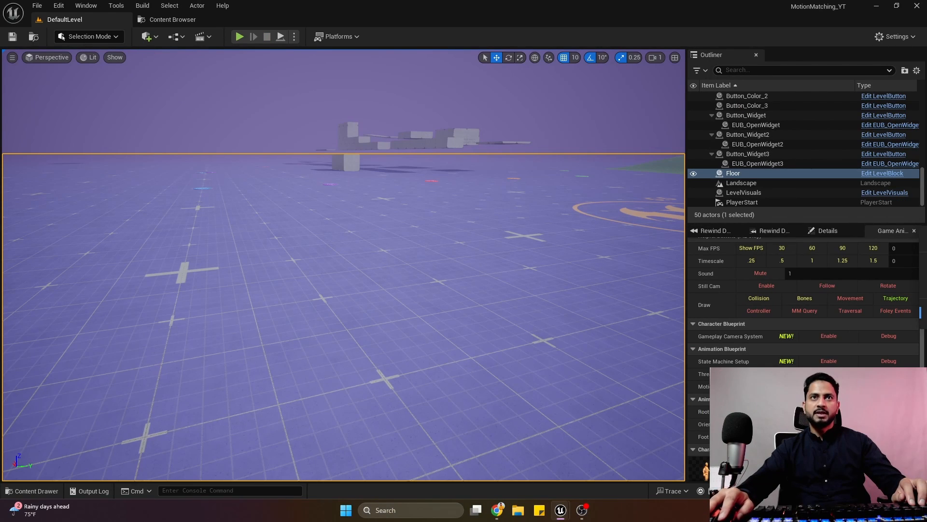
Open the ABP_SandboxCharacter animation blueprint from the Blueprints folder of the MotionMatching_YT project.
click(189, 17)
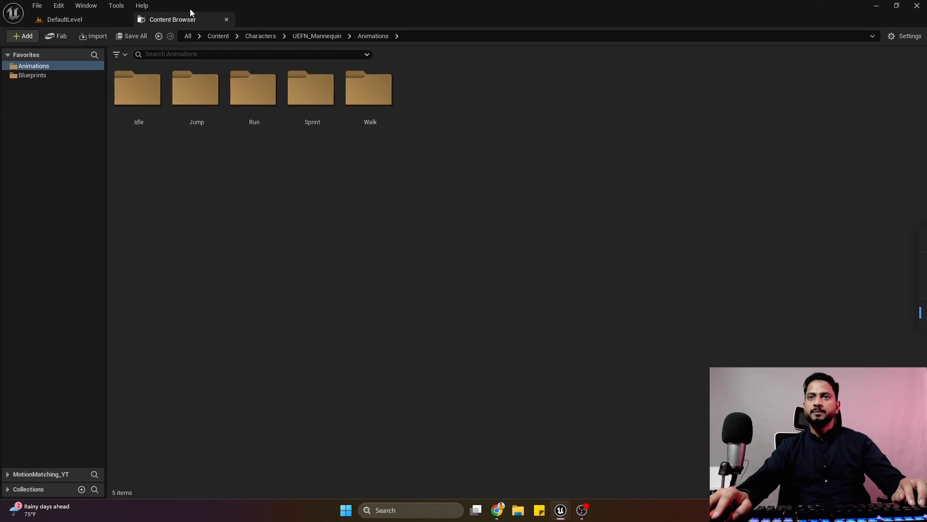
click(32, 75)
click(423, 146)
double_click(423, 147)
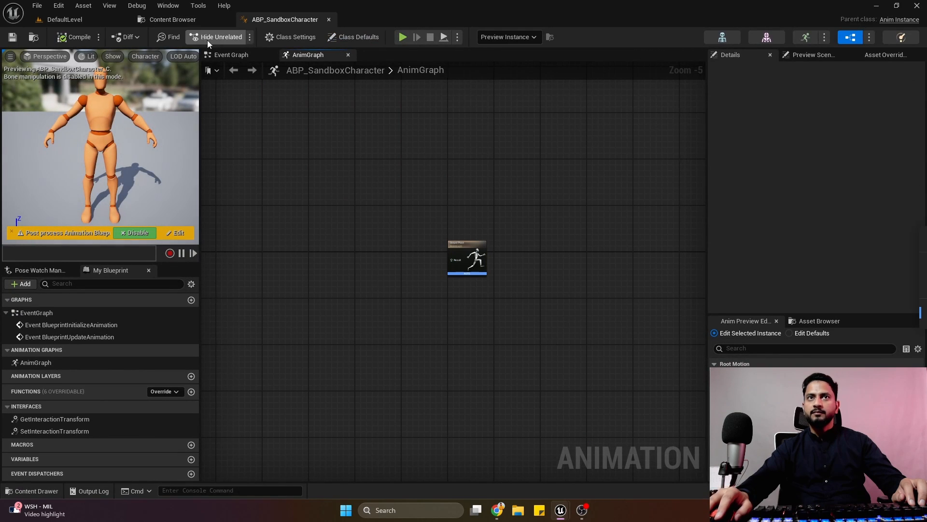
Open the CBP_SandboxCharacter blueprint, look over the node groups in its Event Graph, and close it.
click(172, 20)
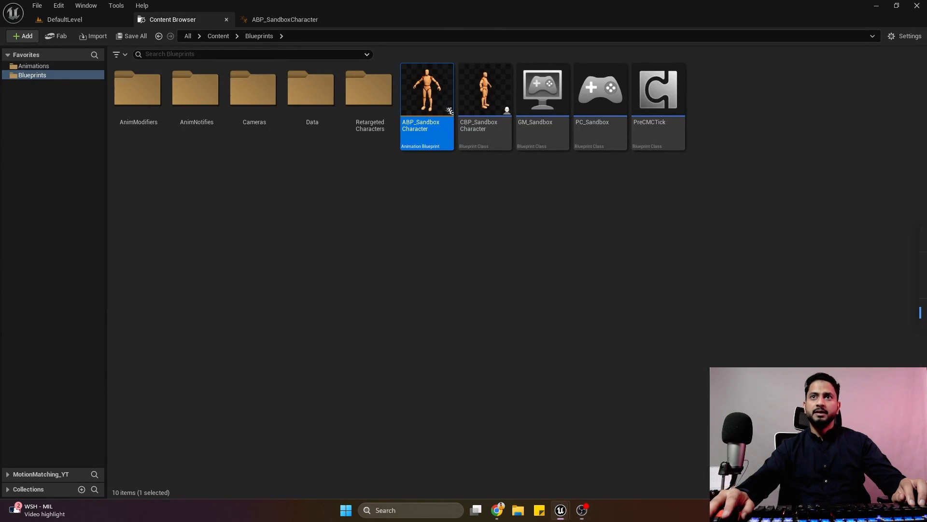
double_click(490, 120)
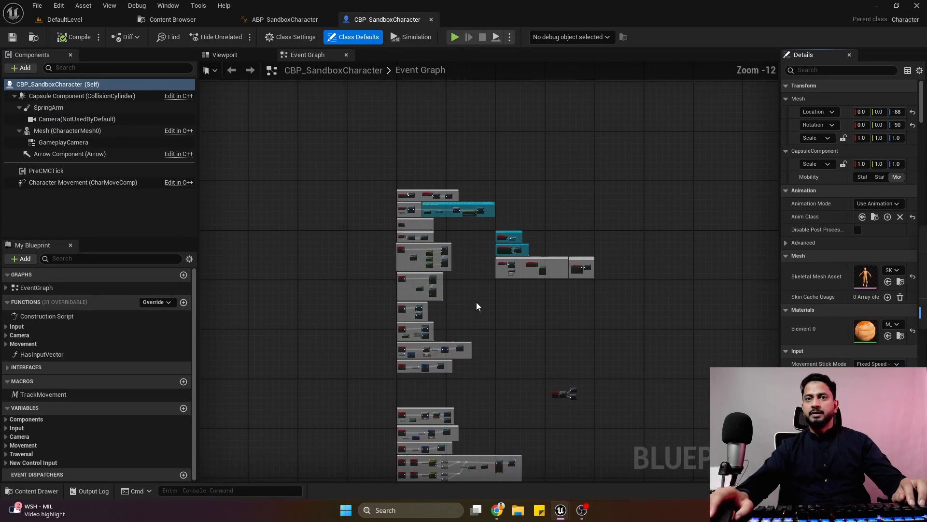
drag(331, 145, 621, 470)
scroll(559, 305, up, 2)
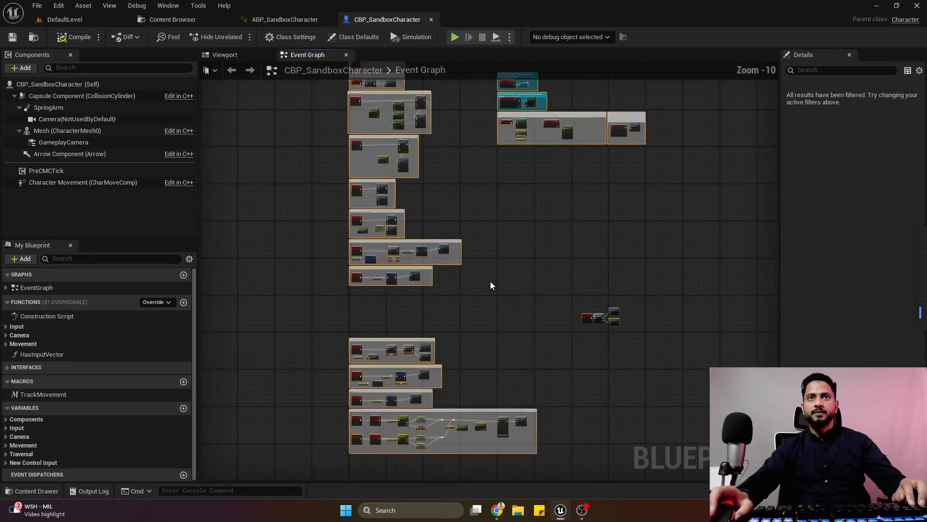
scroll(491, 286, up, 1)
click(512, 272)
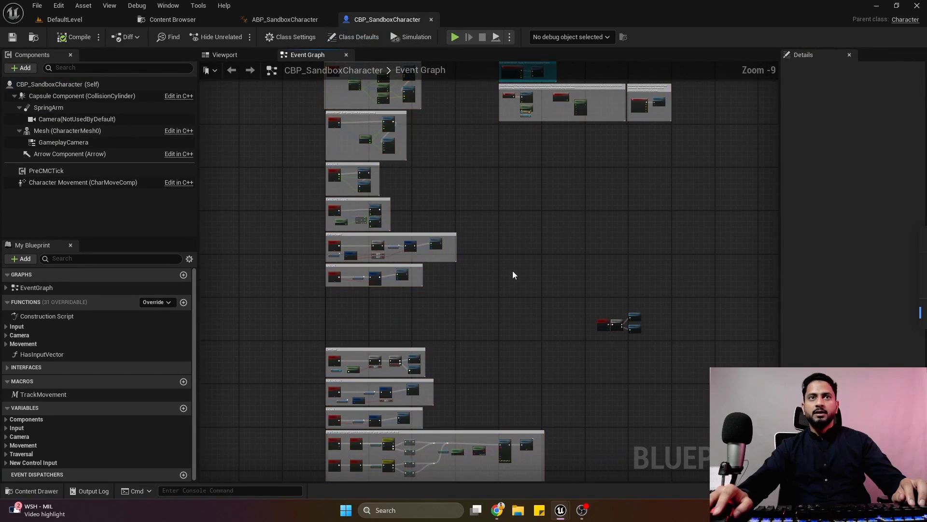
click(431, 20)
click(209, 19)
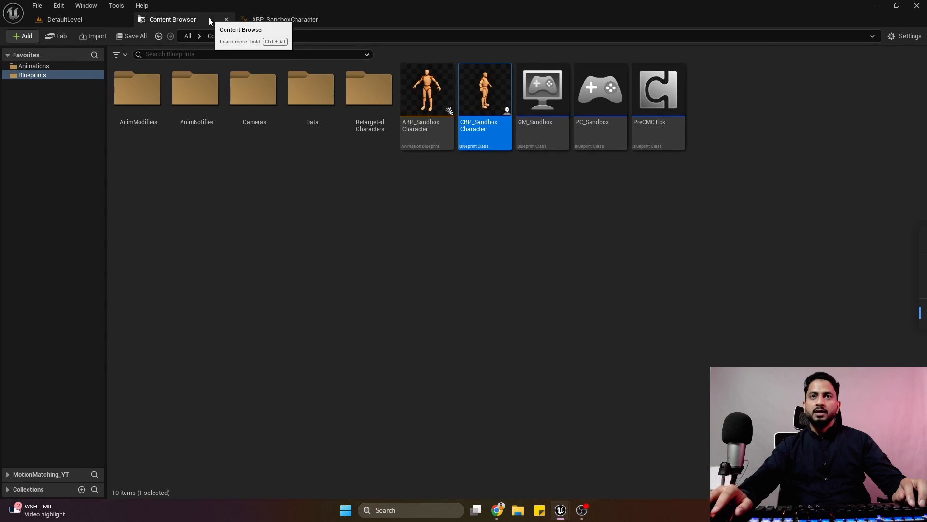
Look through the mannequin's Animations folders, including the Walk sequences, and return to the Blueprints folder.
click(289, 258)
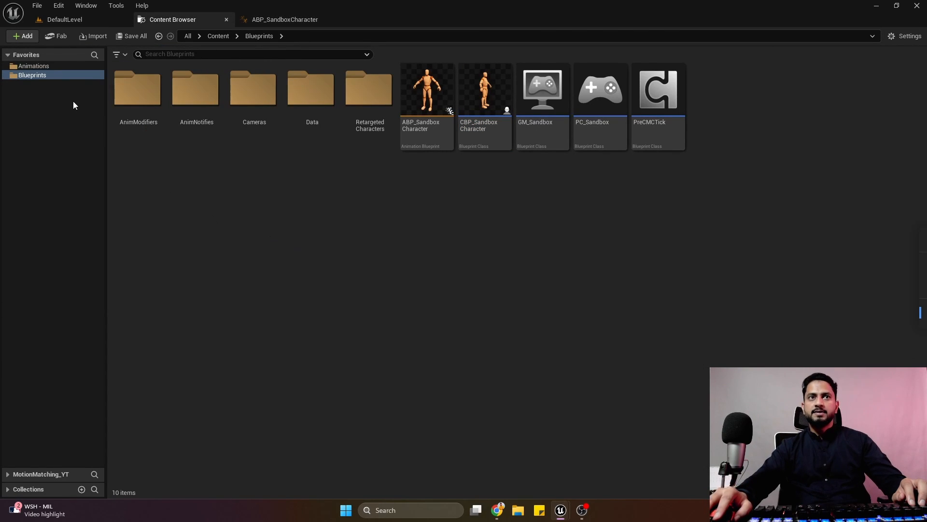
click(54, 67)
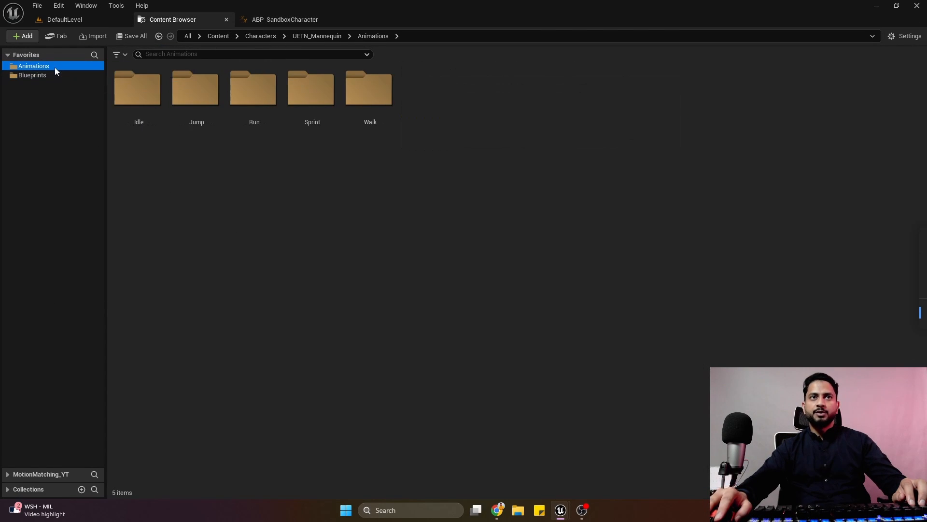
click(149, 125)
click(256, 125)
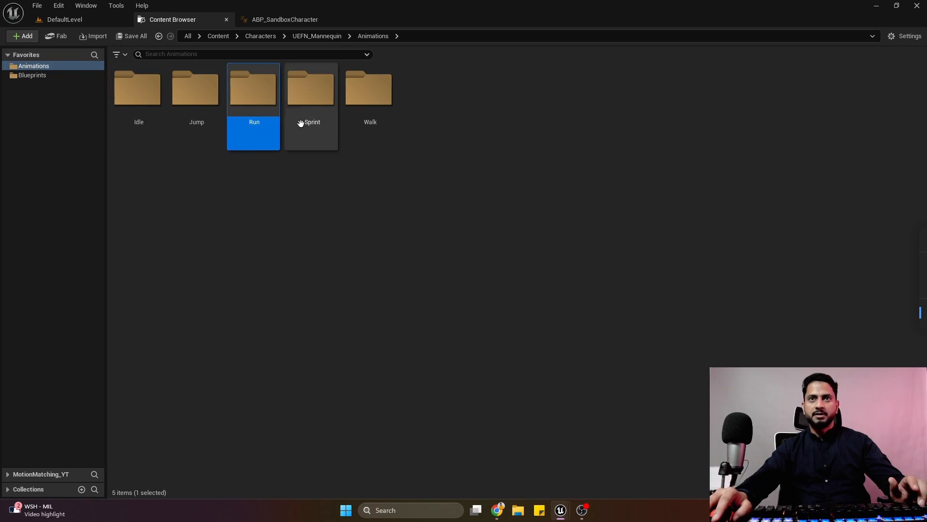
double_click(371, 116)
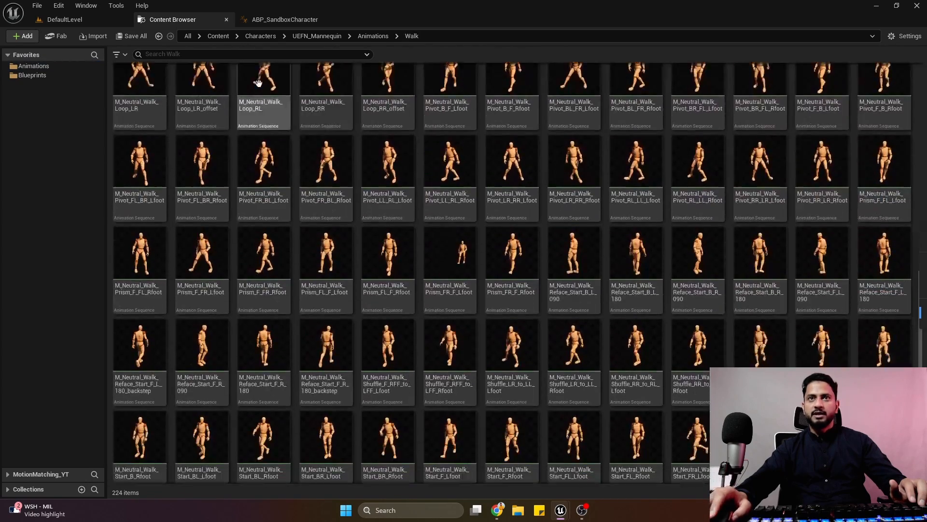
scroll(258, 83, down, 10)
click(32, 74)
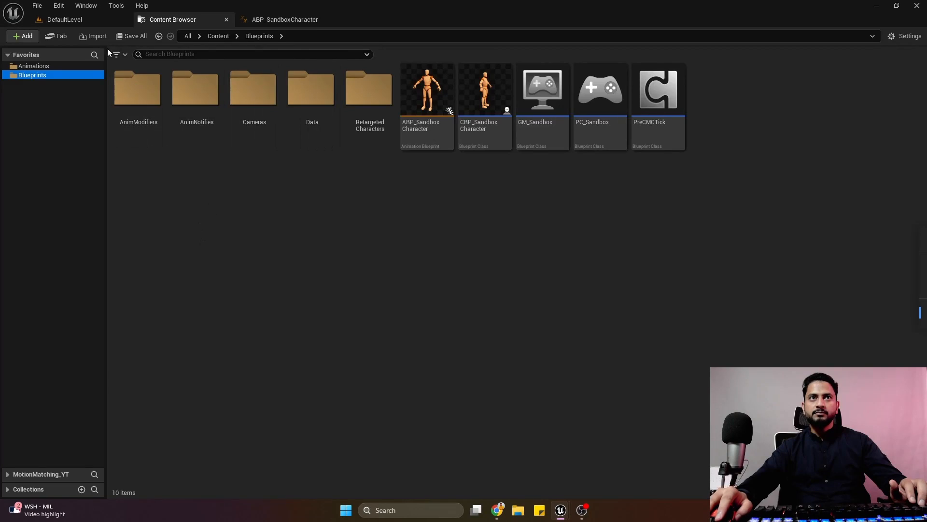
Return to DefaultLevel and deselect the Floor actor.
click(90, 21)
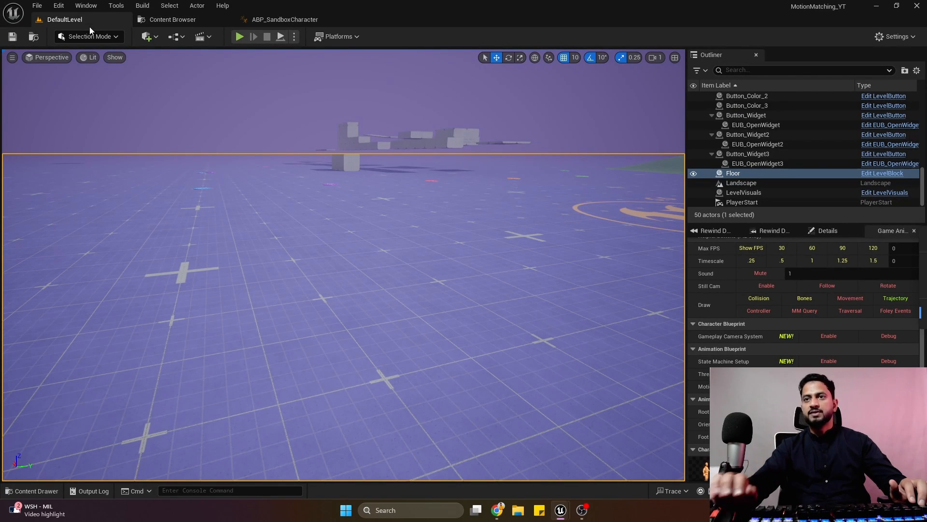
right_drag(195, 99, 208, 102)
click(279, 74)
key(g)
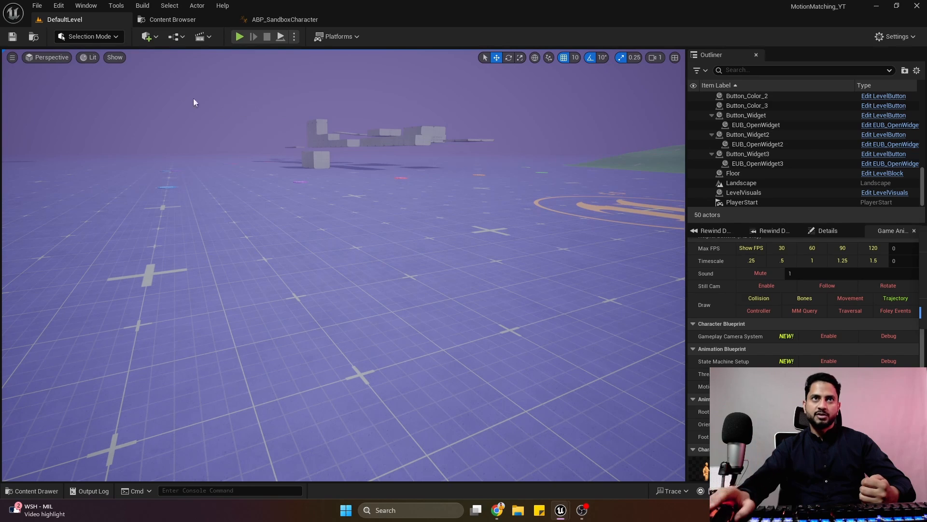
Open the Plugins window on the built-in Animation category and dock it beside the editor's other main tabs.
click(60, 6)
click(82, 166)
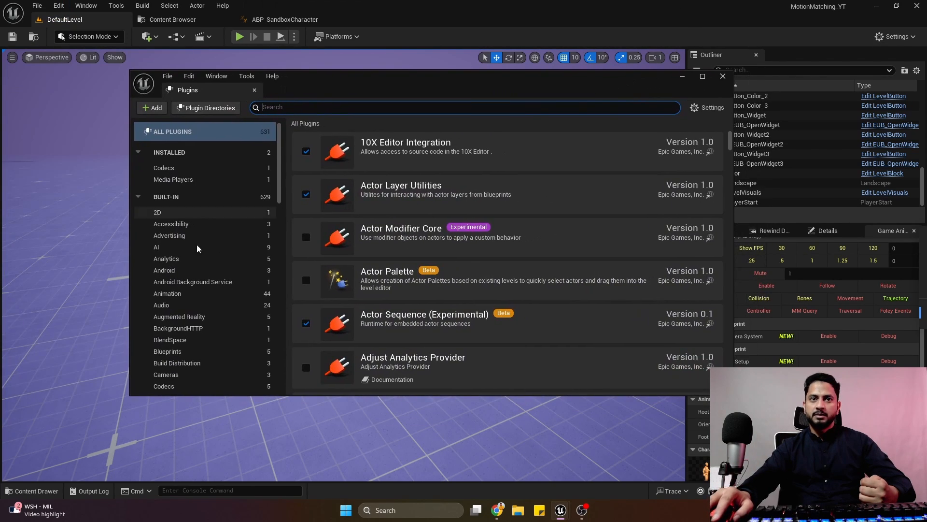
click(167, 293)
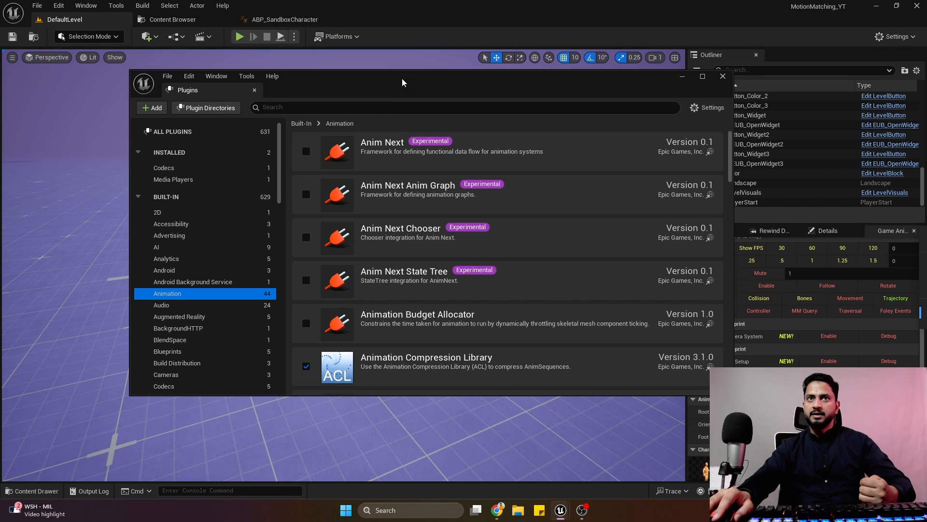
drag(240, 93, 401, 23)
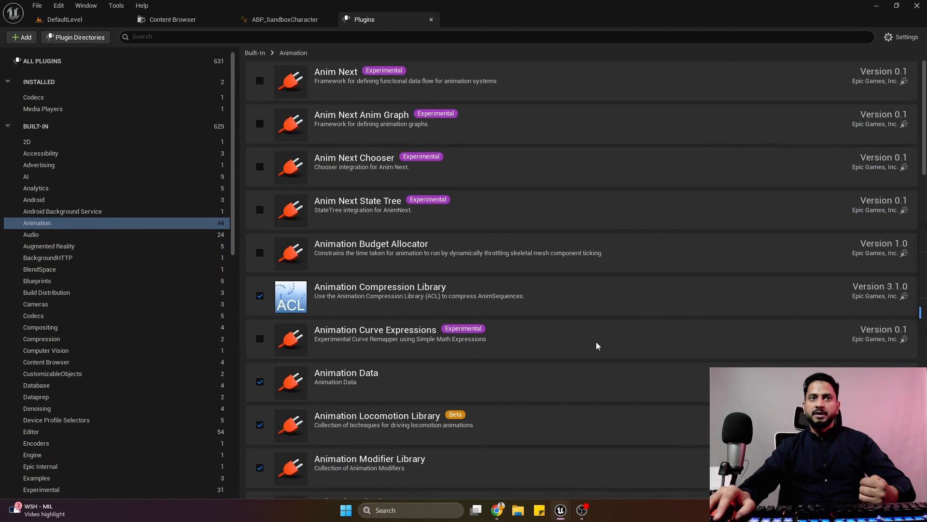
Look through the built-in Animation plugins, checking which ones are enabled, from Animation Locomotion Library down to Motion Warping and Pose Search.
scroll(488, 241, down, 5)
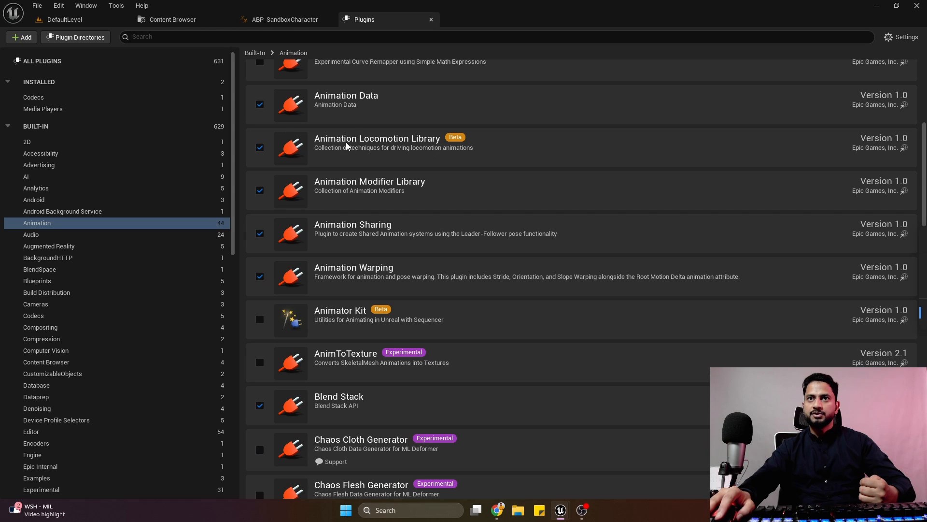
scroll(458, 213, down, 5)
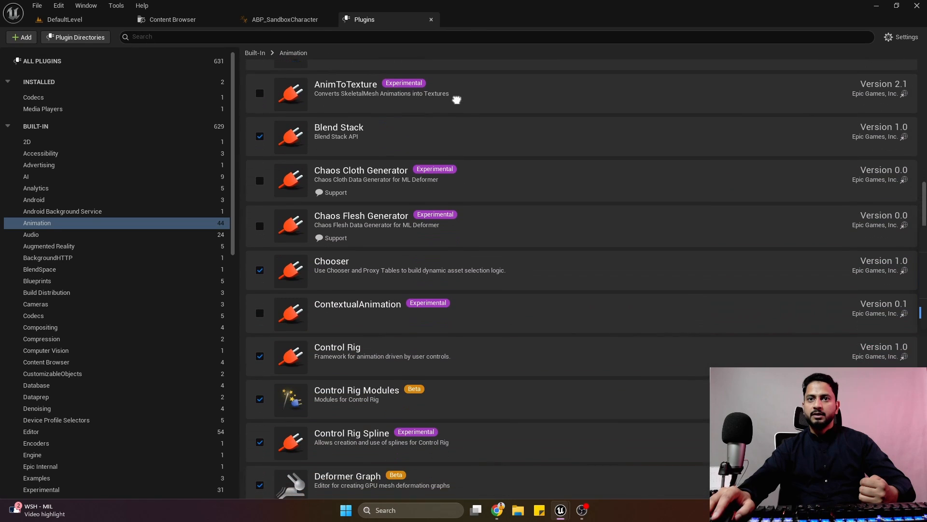
scroll(424, 306, down, 2)
scroll(453, 330, down, 4)
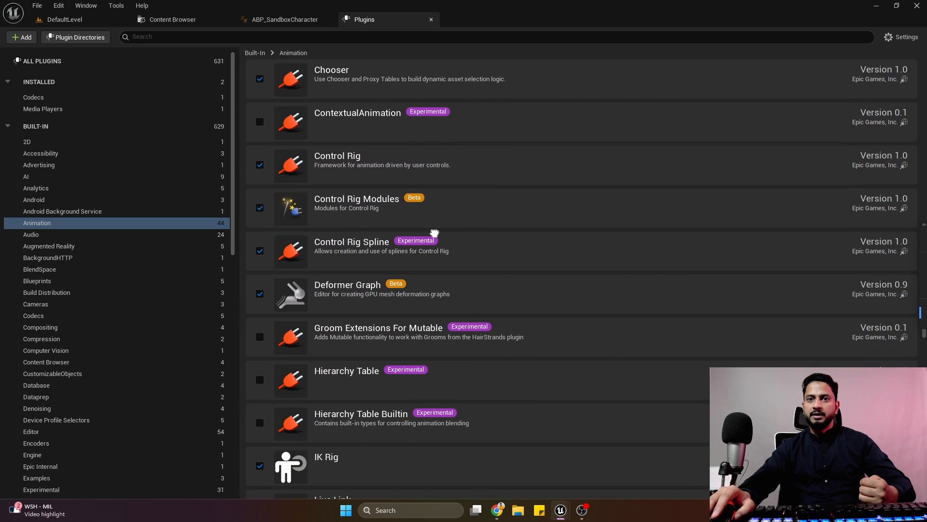
scroll(440, 333, down, 7)
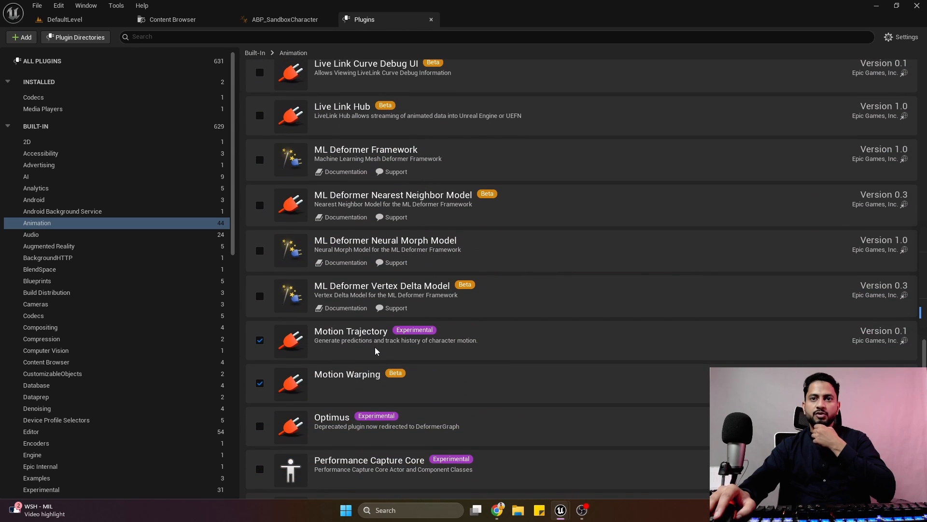
scroll(435, 224, down, 4)
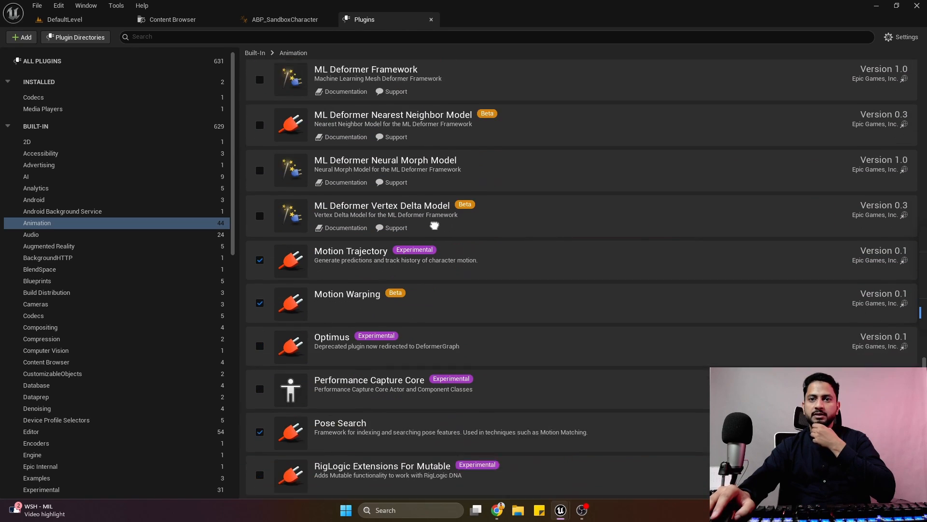
scroll(444, 214, up, 20)
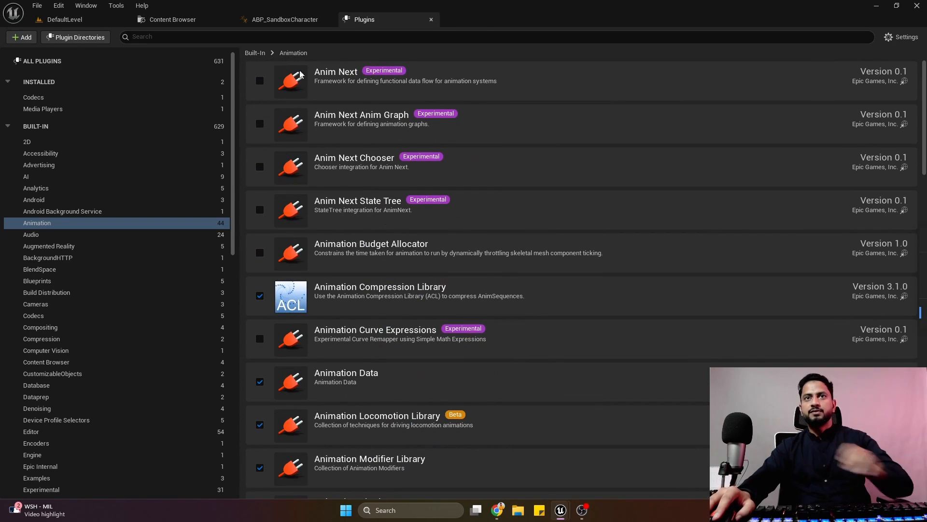
Search the Animation plugins for "choo" to check the Chooser plugin, and close the Plugins window.
click(301, 38)
text(choo)
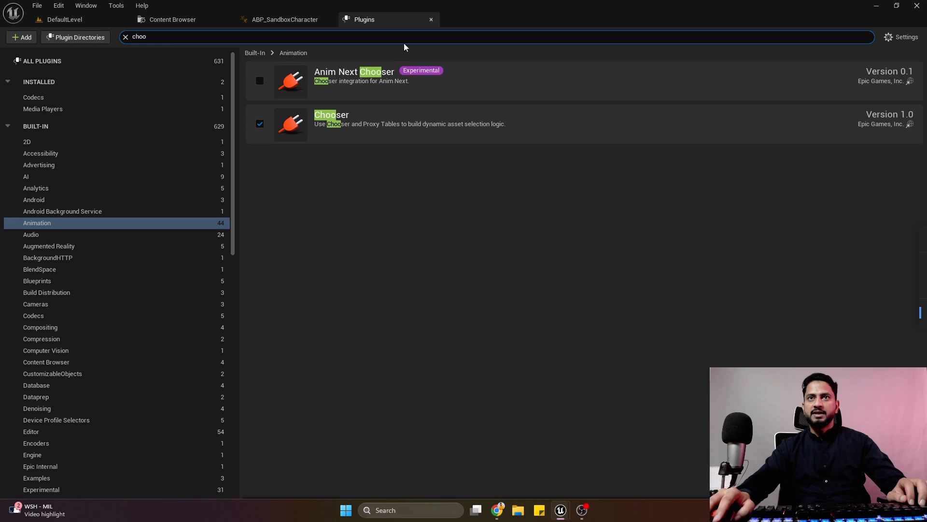
click(431, 20)
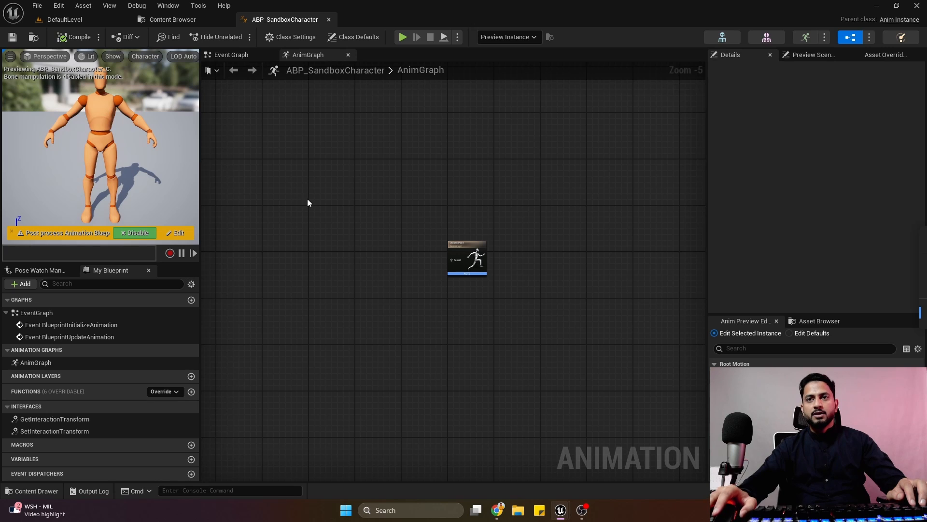
Delete all existing nodes from the Event Graph of ABP_SandboxCharacter and compile the blueprint.
click(80, 19)
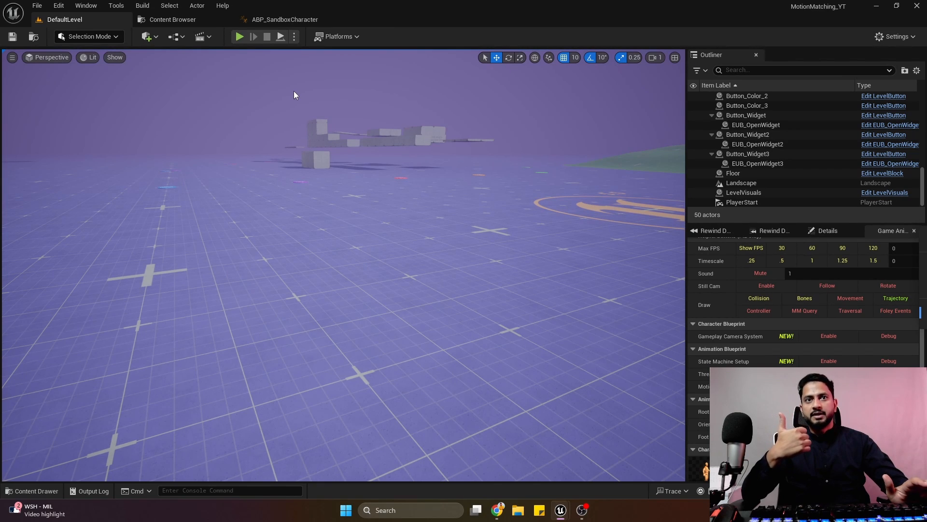
click(283, 19)
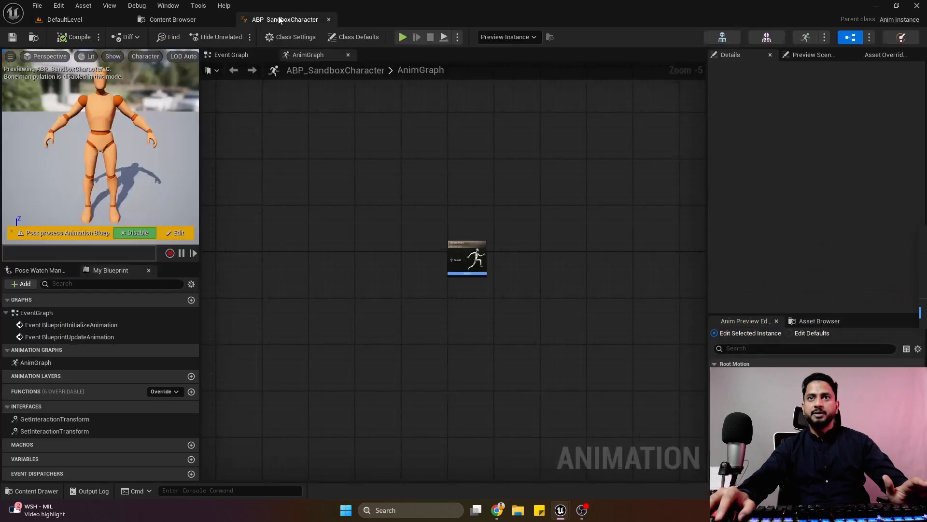
click(261, 55)
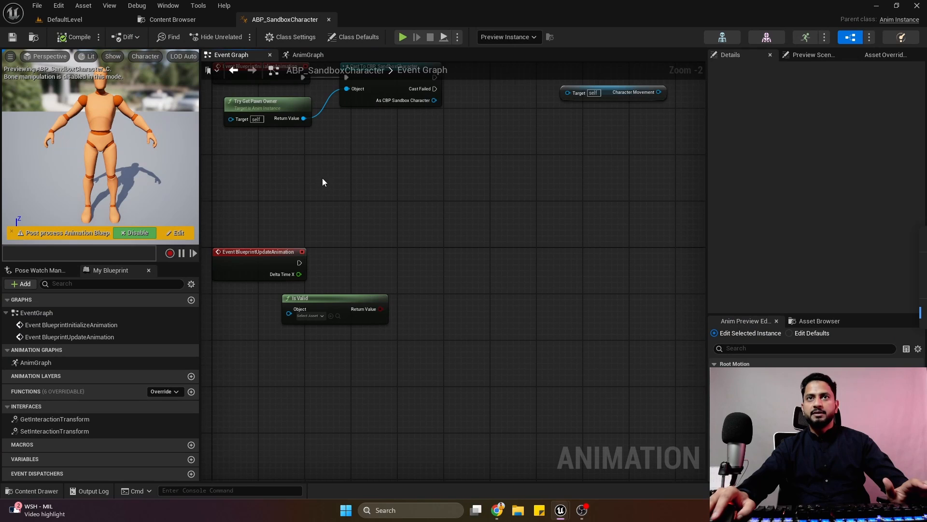
scroll(323, 181, down, 6)
drag(285, 106, 414, 250)
key(Delete)
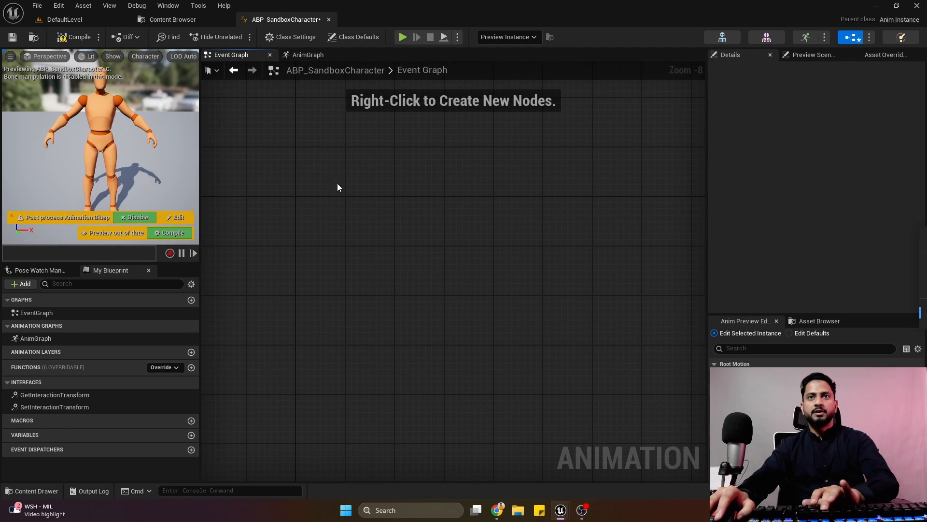
click(77, 39)
Add an Event BlueprintInitializeAnimation node in the upper part of the empty Event Graph and compile the blueprint.
scroll(309, 204, up, 4)
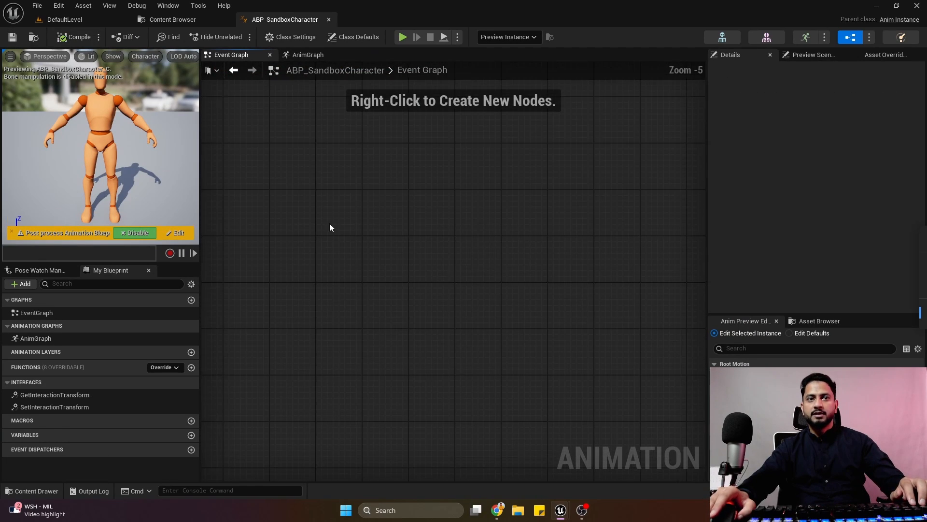
scroll(323, 222, up, 4)
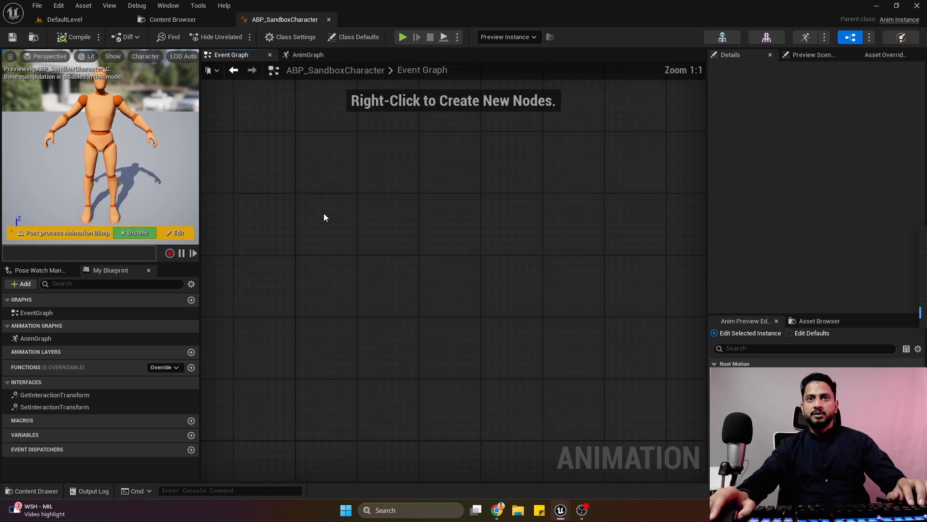
right_click(326, 232)
text(E)
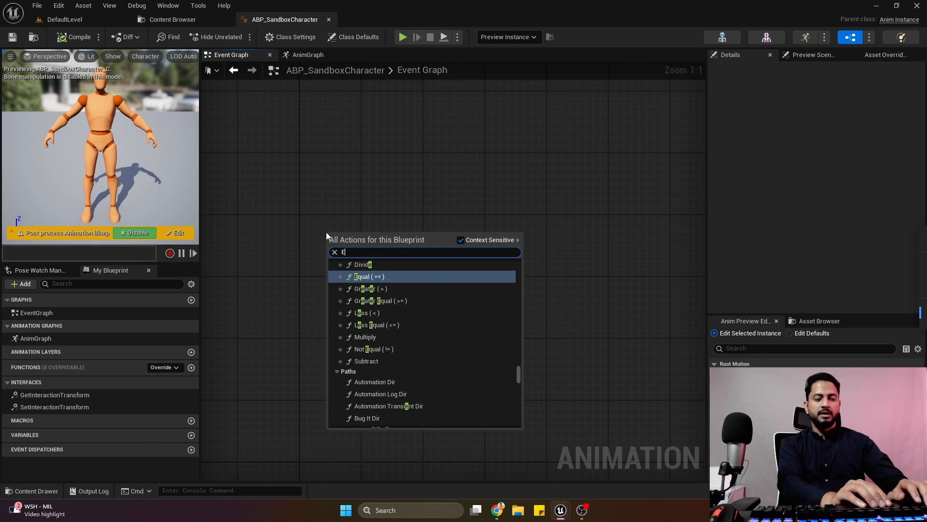
text(vent on)
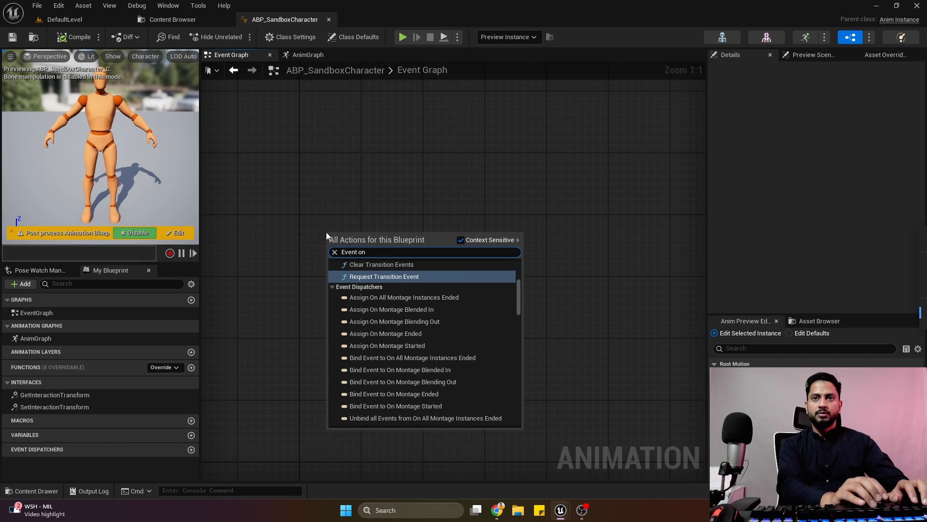
text( ini)
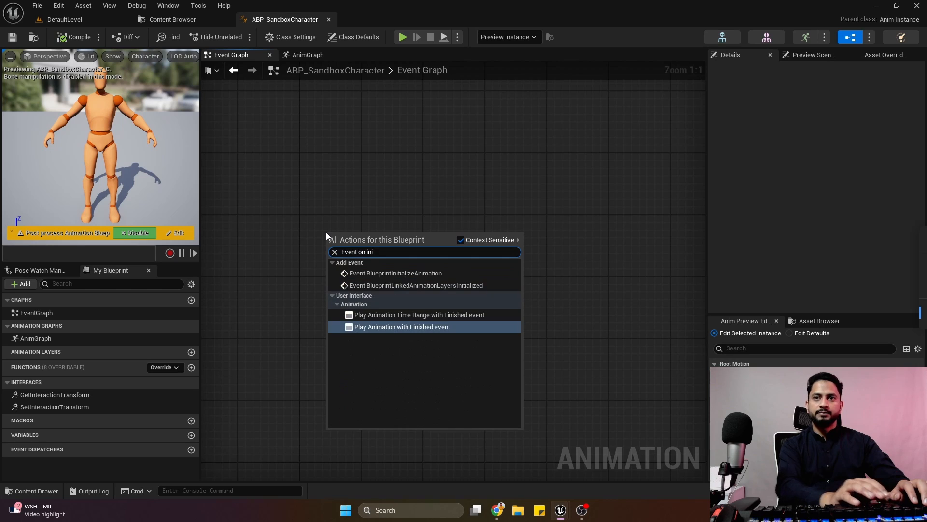
click(412, 277)
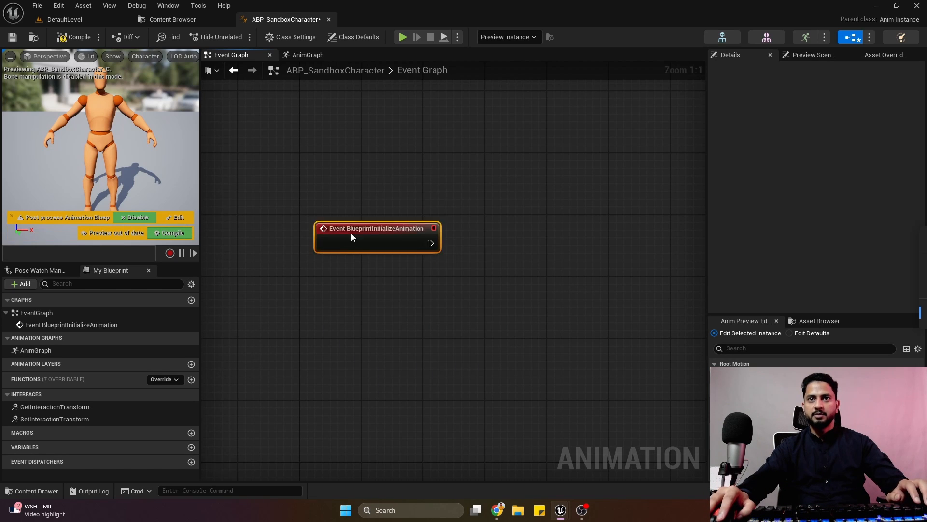
drag(351, 234, 347, 179)
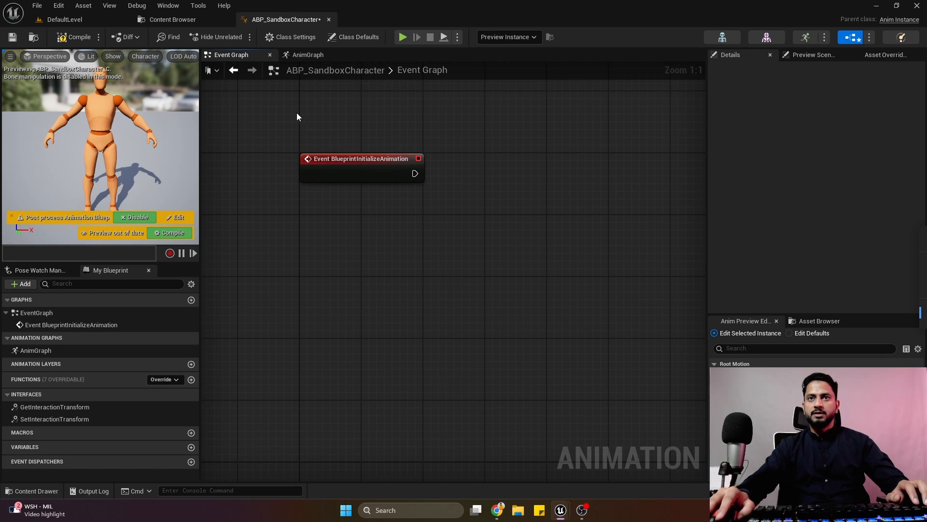
drag(296, 115, 408, 212)
click(82, 42)
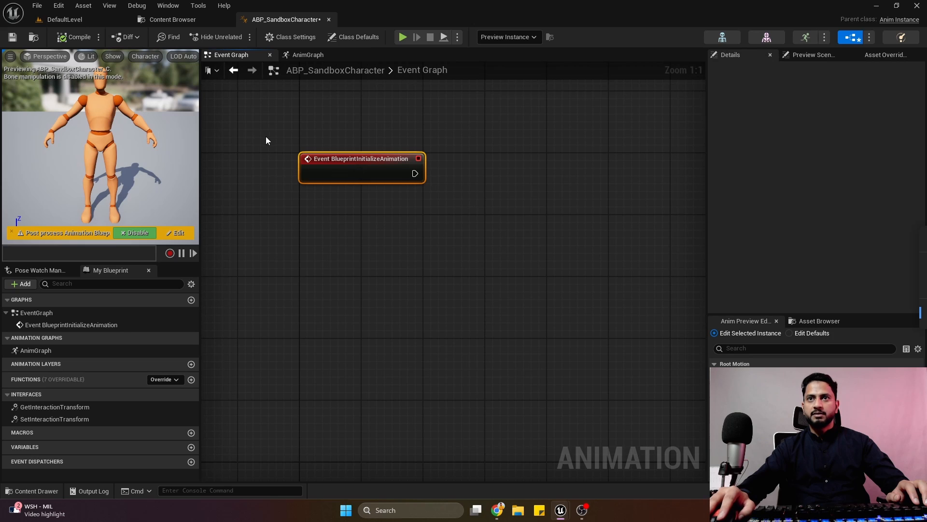
drag(280, 130, 435, 232)
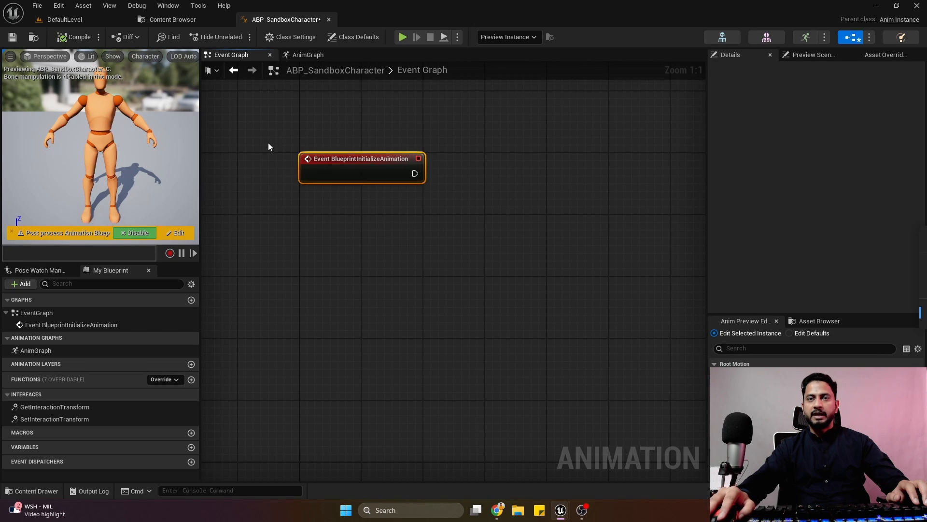
drag(273, 136, 413, 247)
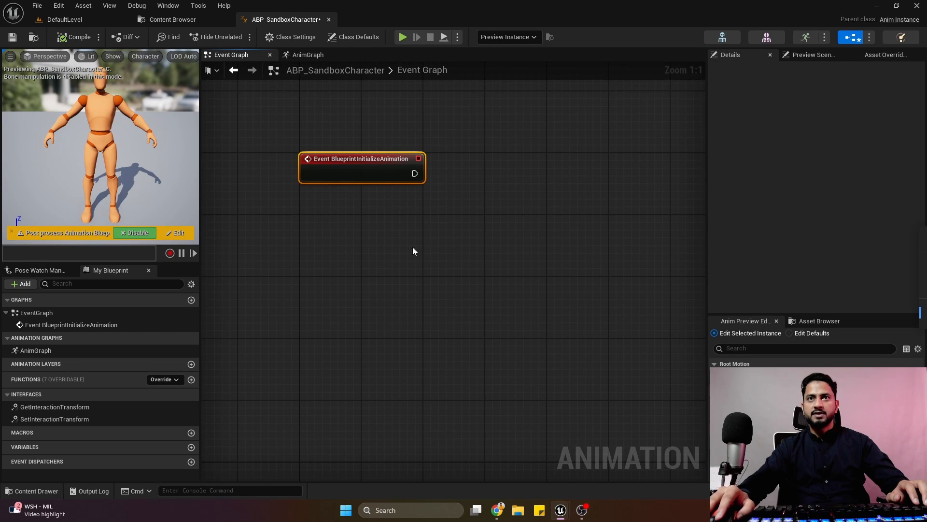
Add a Try Get Pawn Owner node below the Event BlueprintInitializeAnimation node.
right_click(347, 238)
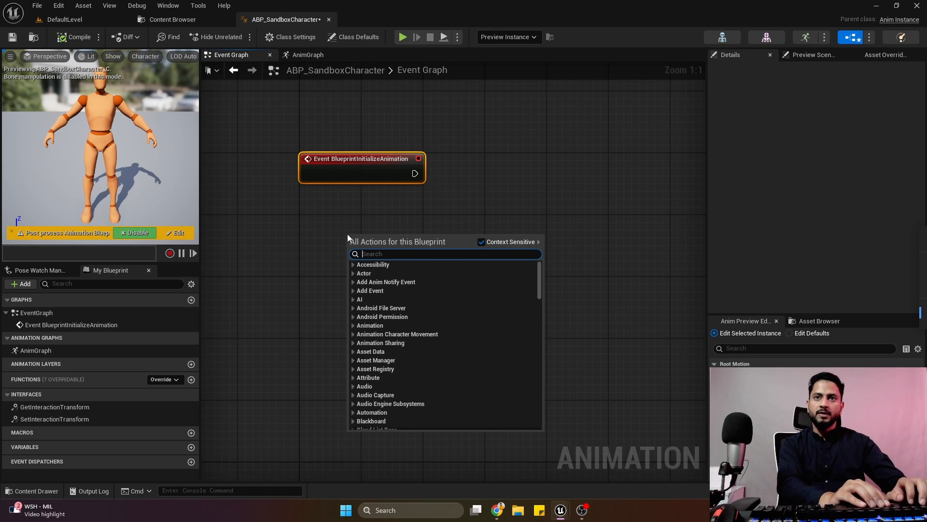
text(try get)
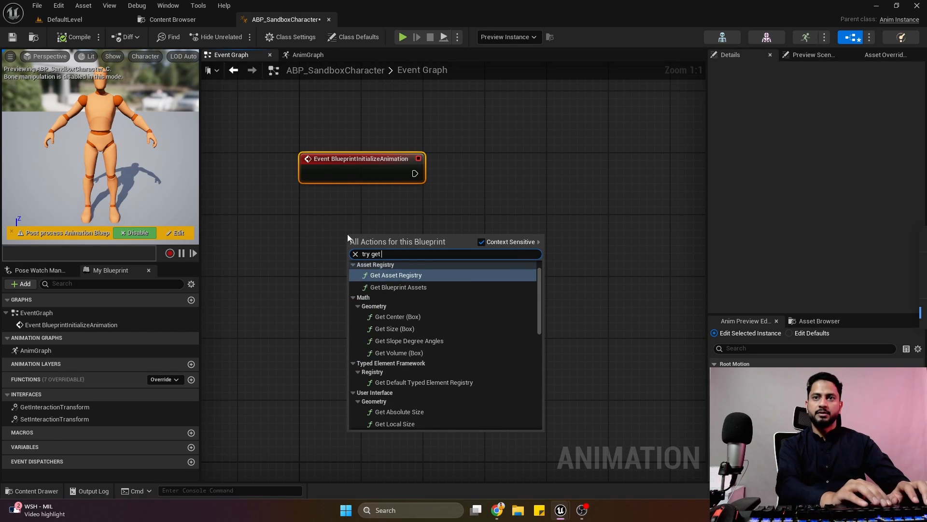
text(pawn)
key(Return)
Cast the pawn owner's Return Value to CBP_SandboxCharacter and connect the initialize event's execution output to the cast.
drag(456, 244, 458, 190)
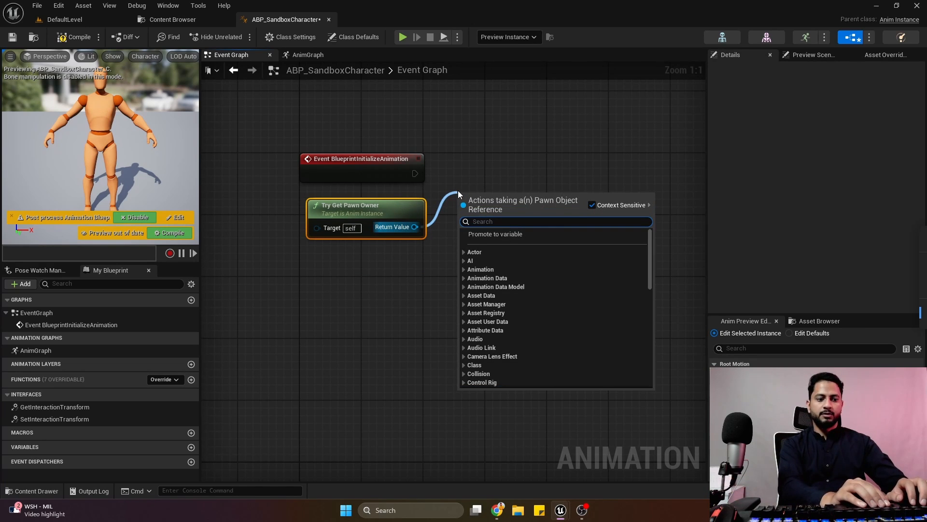
text(cast to)
text(cbp)
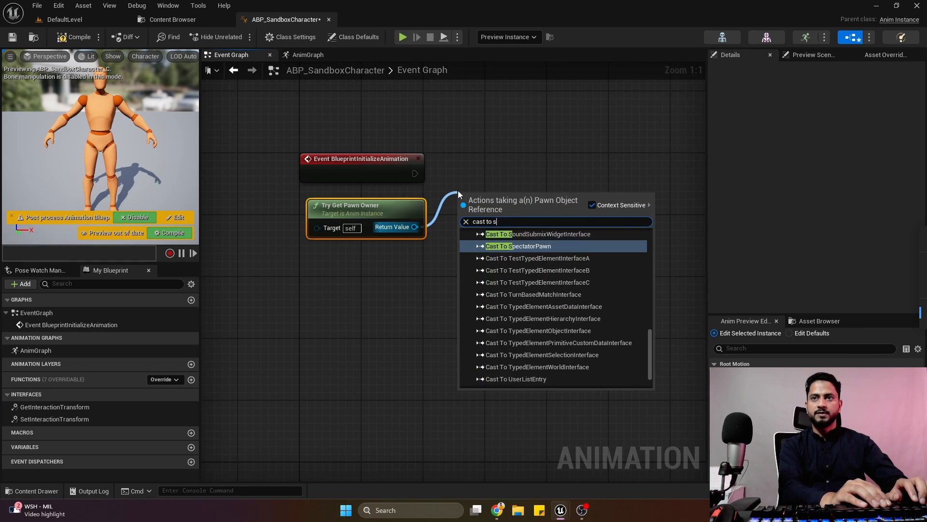
key(Return)
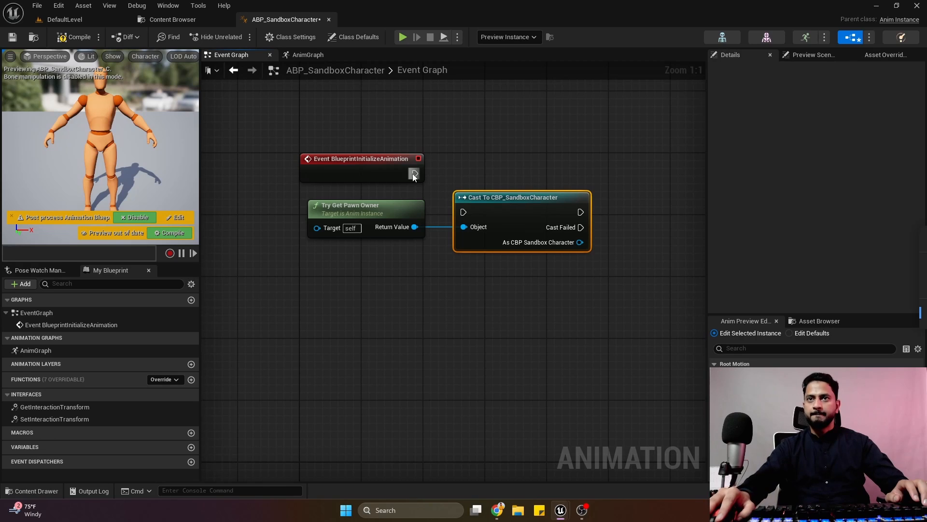
drag(414, 177, 520, 167)
Promote the As CBP Sandbox Character output to a variable named PlayerCharacter and align its SET node with the cast.
right_drag(520, 166, 364, 160)
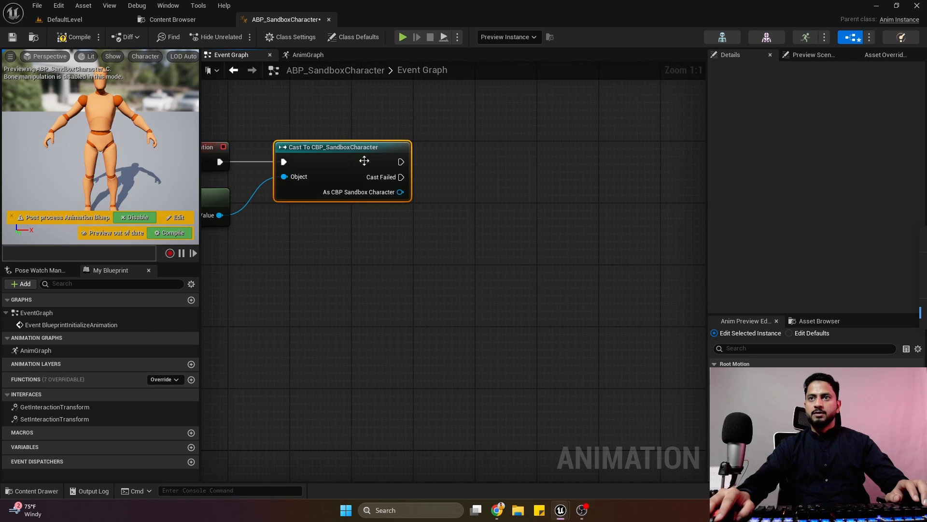
right_click(400, 193)
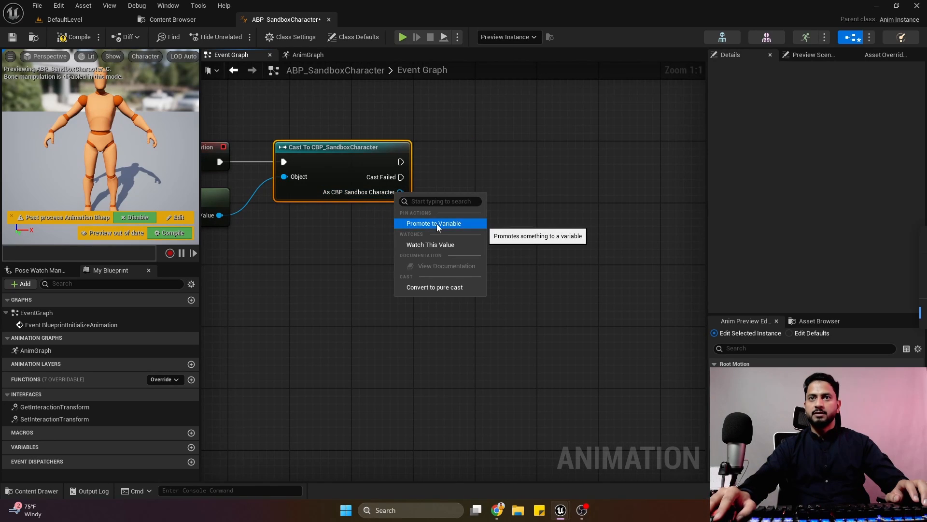
click(437, 224)
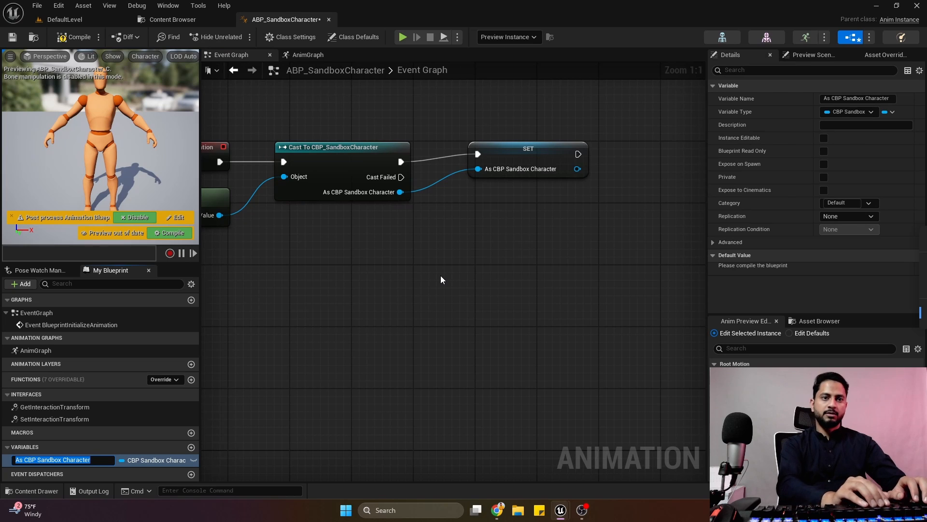
text(PlayerCharact)
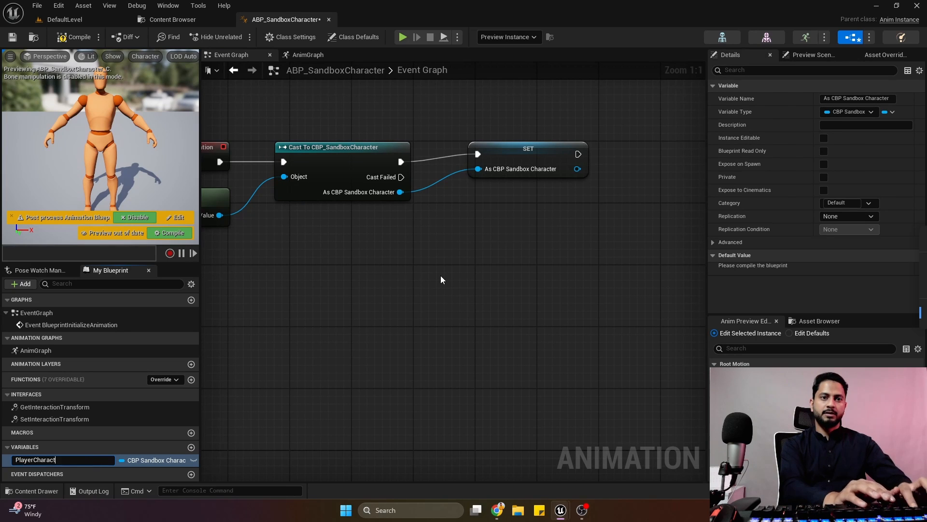
text(er)
key(Return)
click(514, 161)
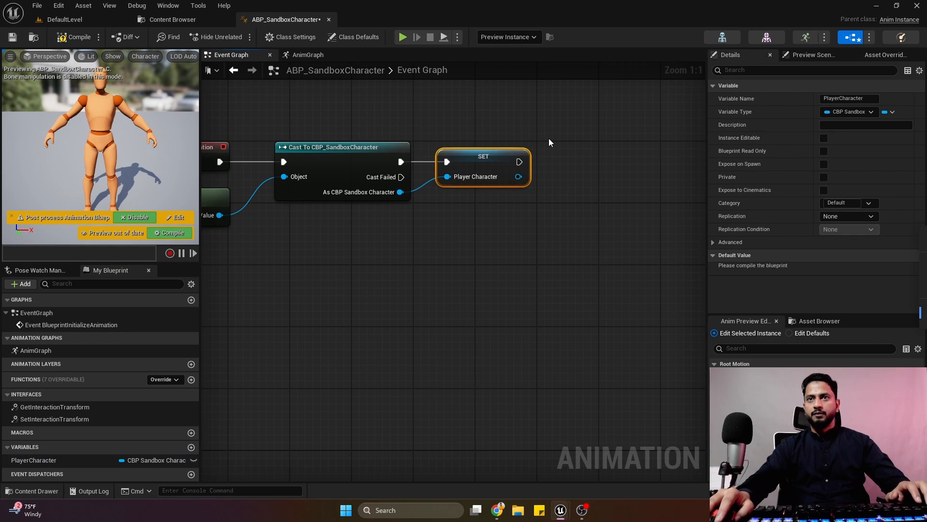
Add a Get Character Movement node from the Player Character output of the SET node.
right_drag(549, 139, 418, 149)
drag(392, 186, 410, 213)
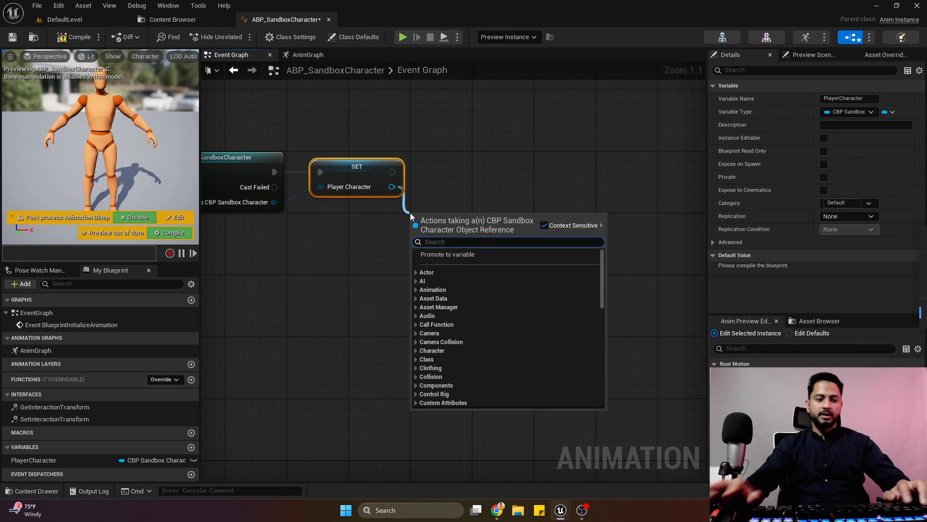
text(charac)
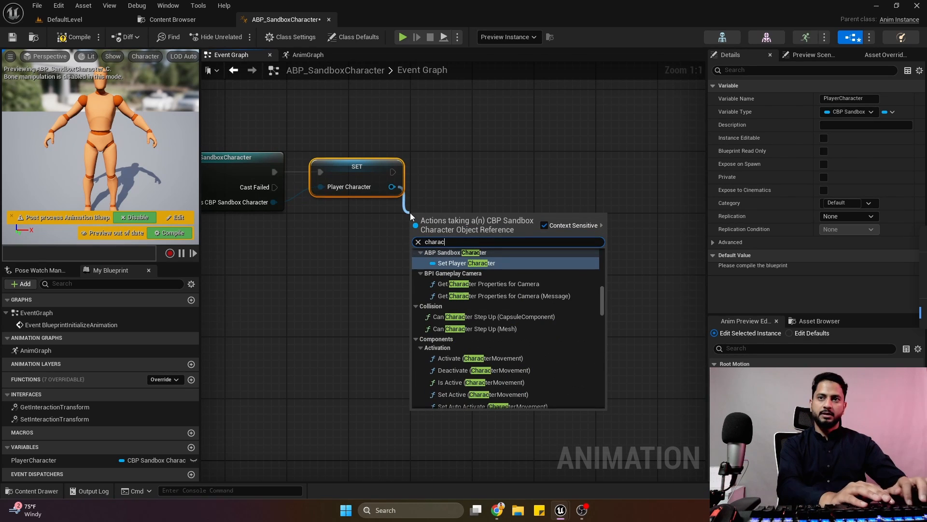
text(ter m)
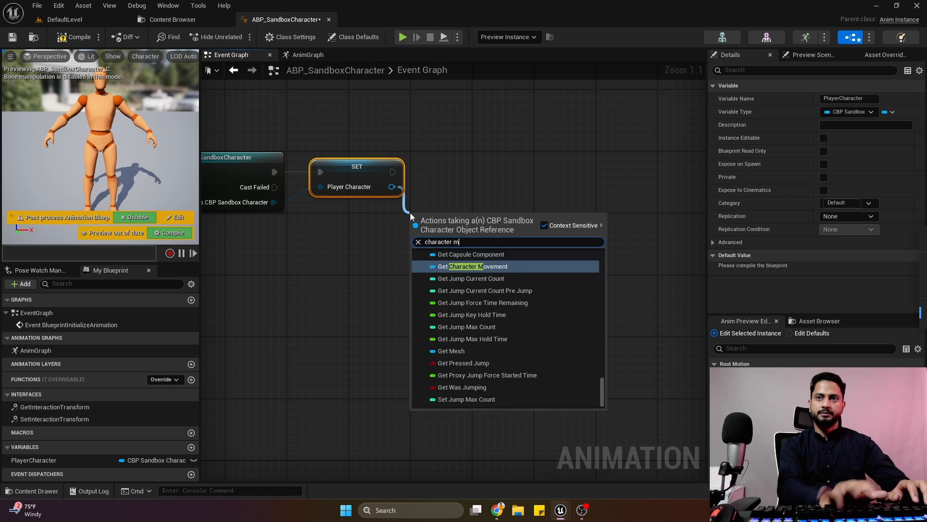
text(ov)
key(Return)
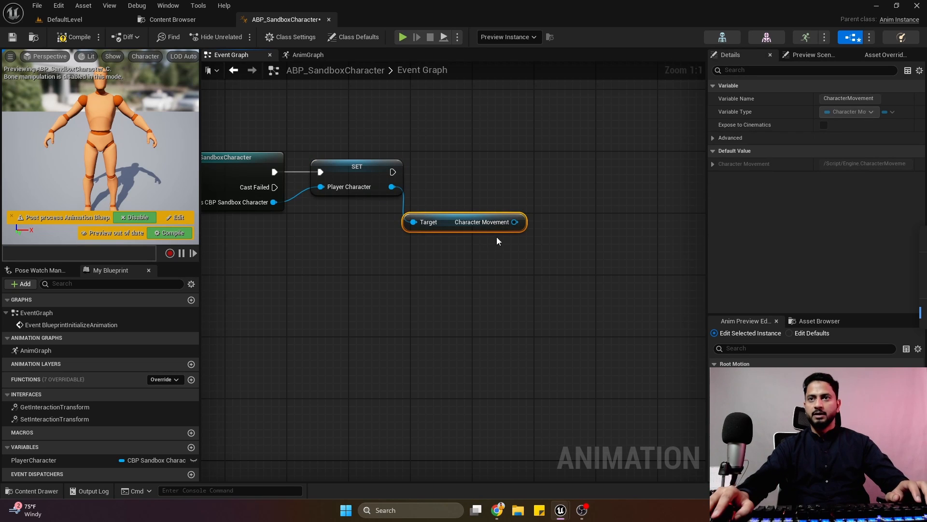
Promote the Character Movement output to a variable named PlayerCMC.
drag(515, 222, 513, 244)
click(566, 251)
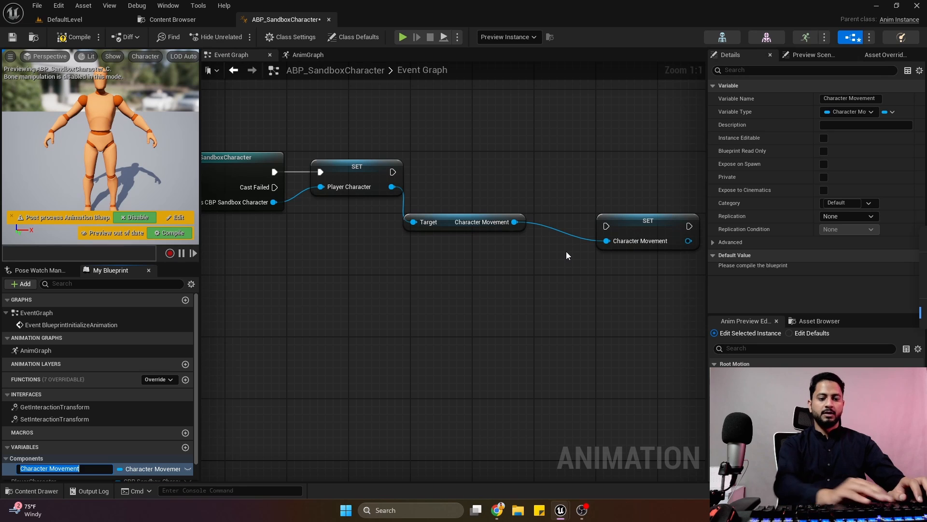
text(PlayerCMC)
key(Return)
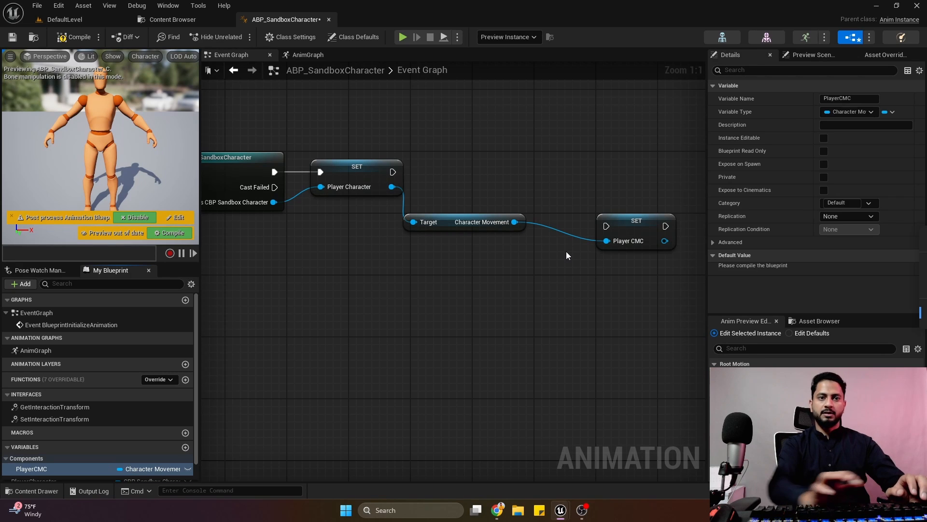
Assign the PlayerCMC and PlayerCharacter variables to a new category named Refs.
click(846, 202)
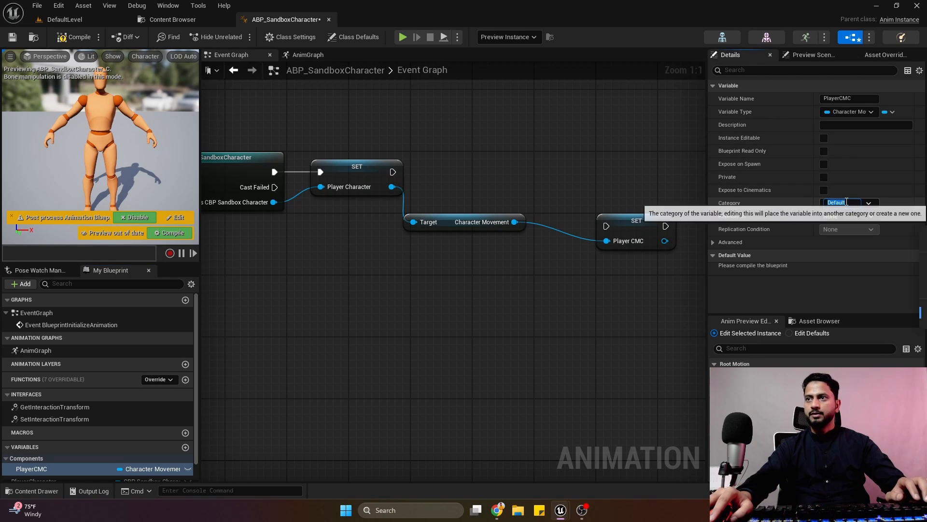
text(Refs)
key(Return)
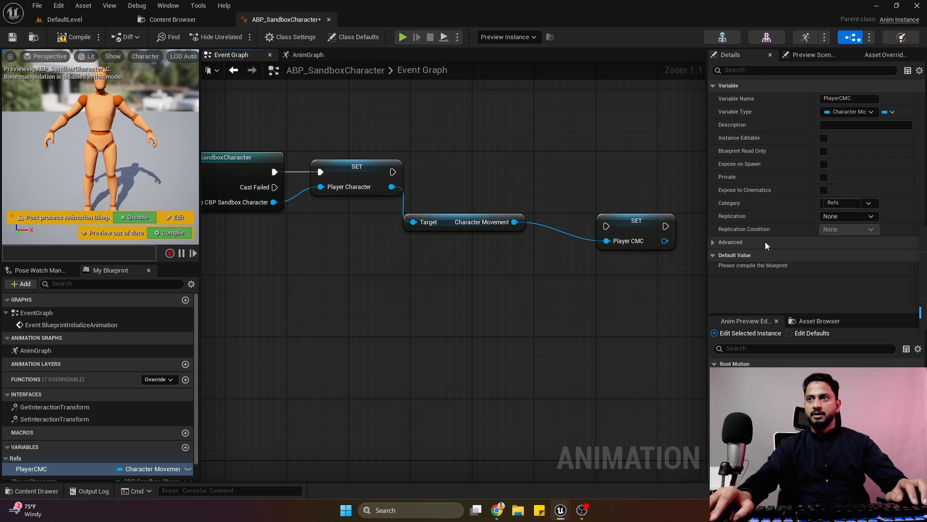
scroll(60, 456, down, 1)
click(42, 463)
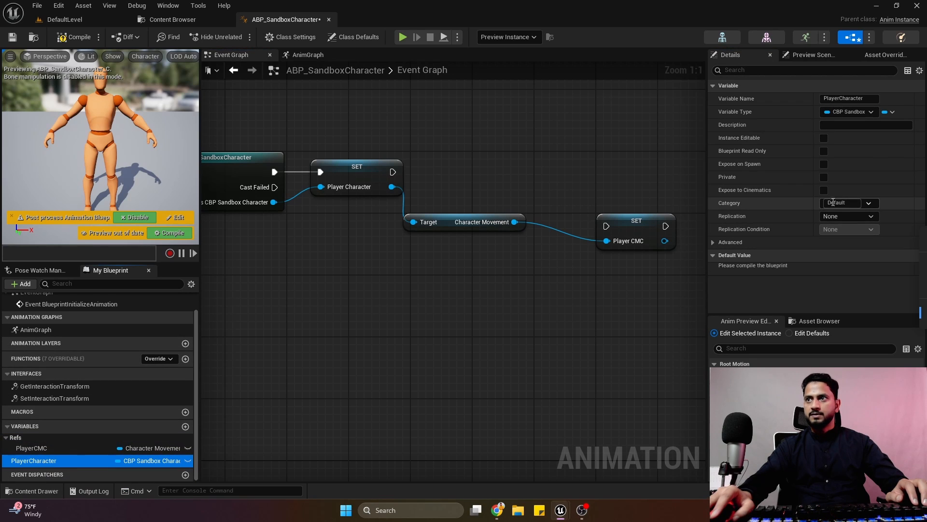
click(835, 202)
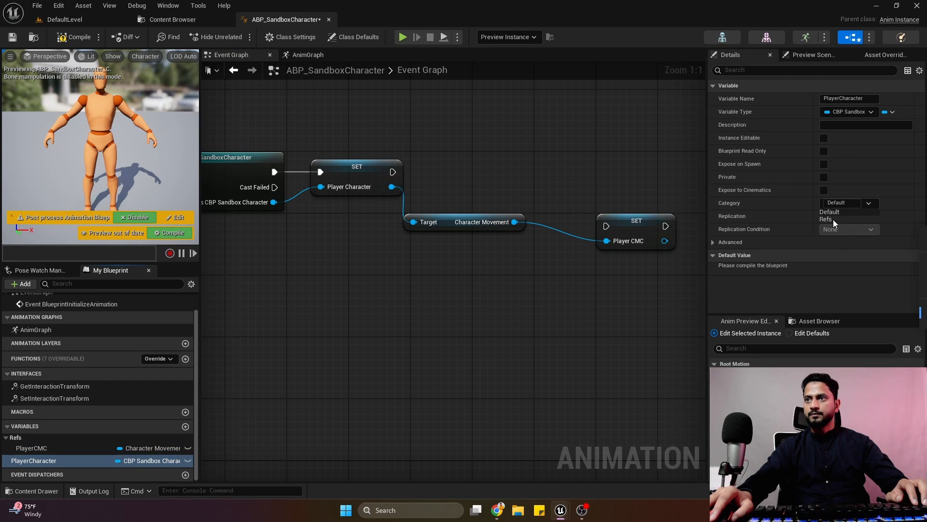
click(833, 220)
Align the Player CMC SET node with the Player Character SET node, connect their execution pins, and compile the blueprint.
drag(651, 222, 612, 168)
drag(392, 172, 569, 172)
drag(443, 225, 450, 202)
scroll(450, 201, down, 3)
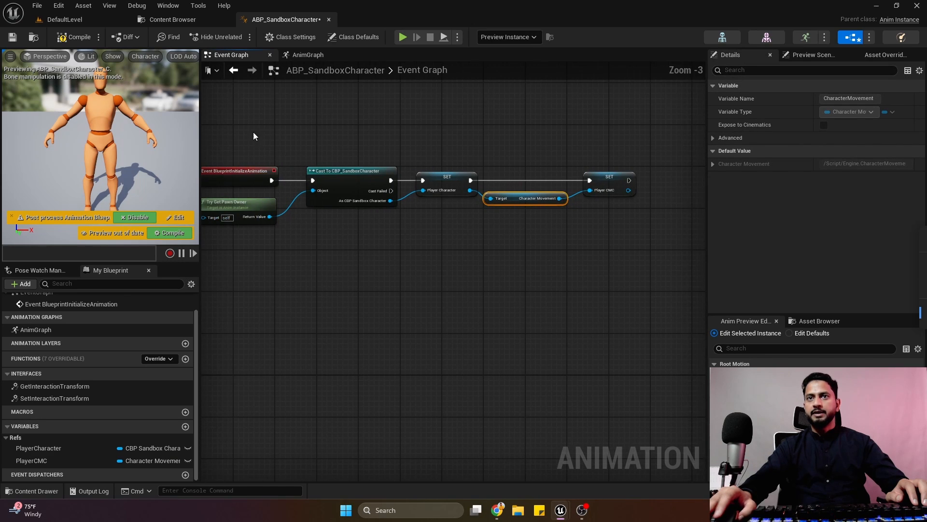
click(79, 41)
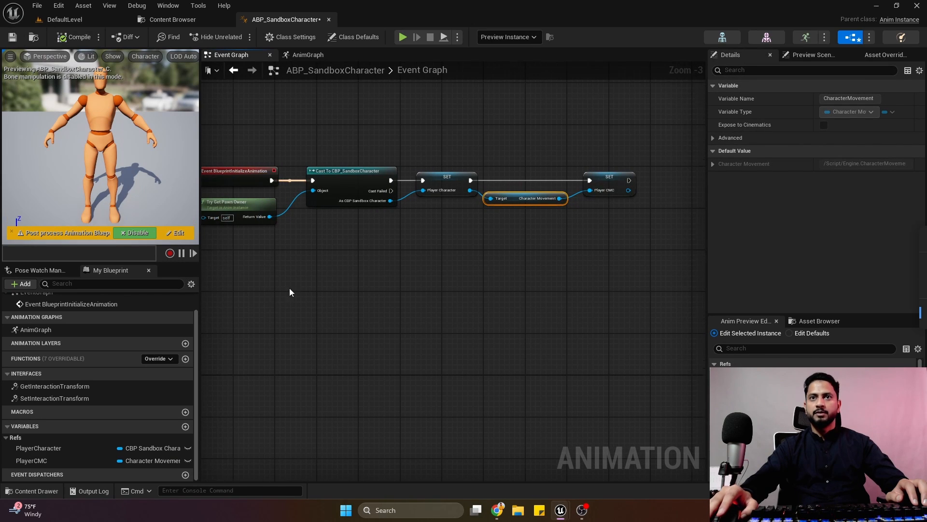
Add an Event BlueprintUpdateAnimation node below the initialize animation nodes, aligned with the initialize event.
scroll(416, 240, up, 1)
right_drag(289, 287, 353, 244)
right_click(340, 276)
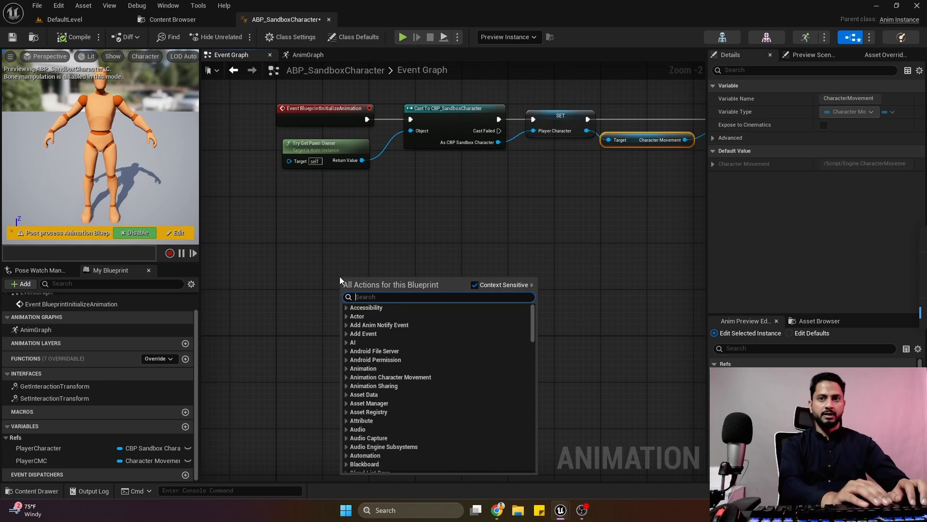
text(update anim)
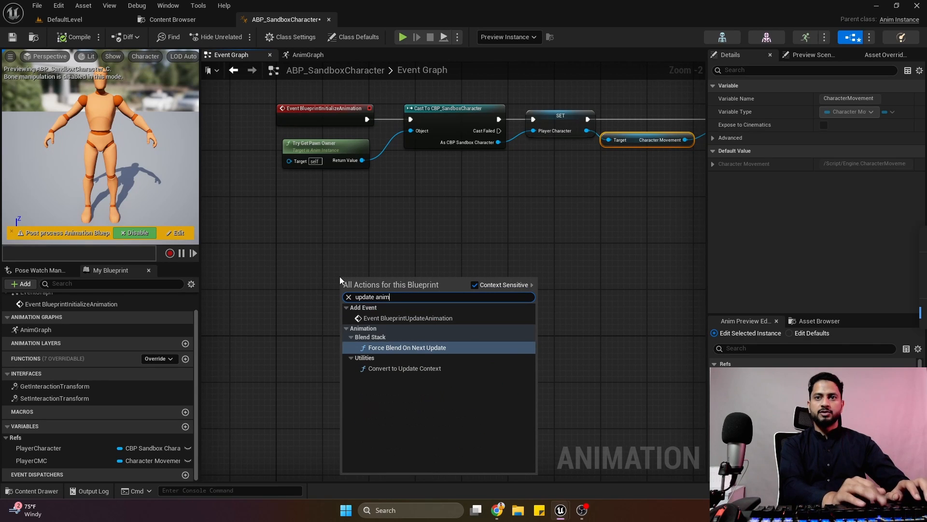
key(Return)
drag(380, 287, 314, 261)
click(330, 325)
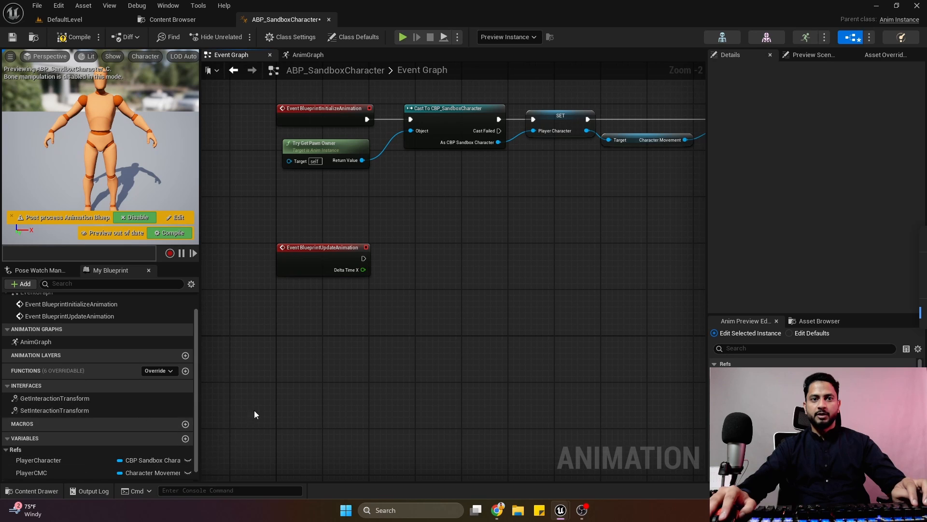
Place a Player Character getter below the update animation event and feed it into an Is Valid function node.
drag(56, 460, 396, 288)
click(319, 314)
text(is)
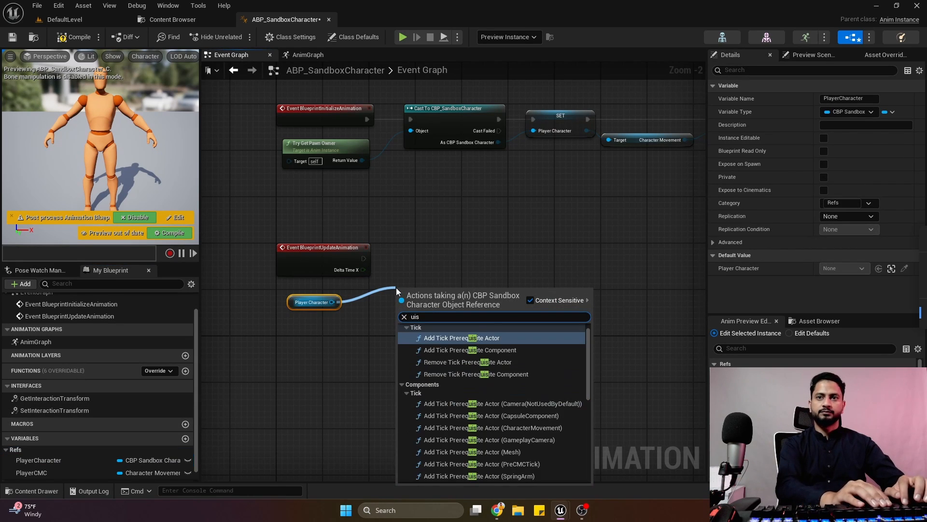
text( valid)
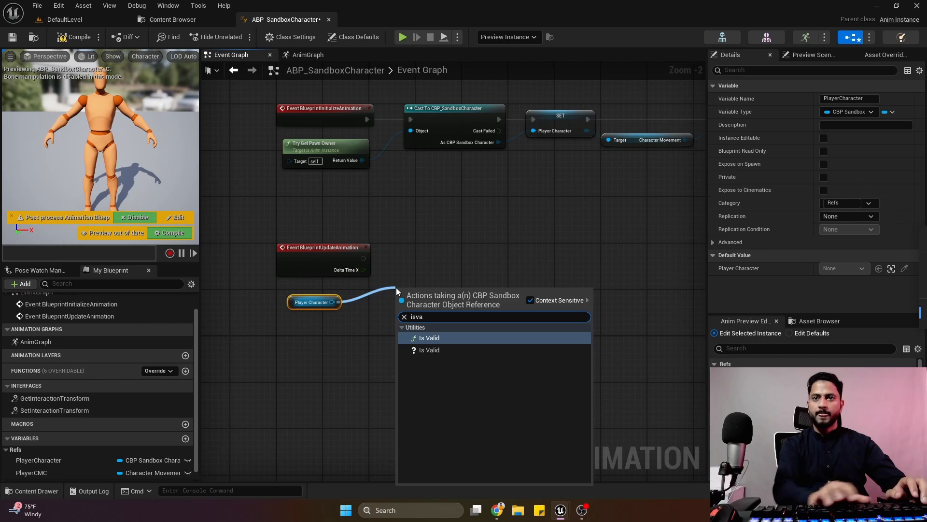
key(Return)
drag(425, 300, 379, 306)
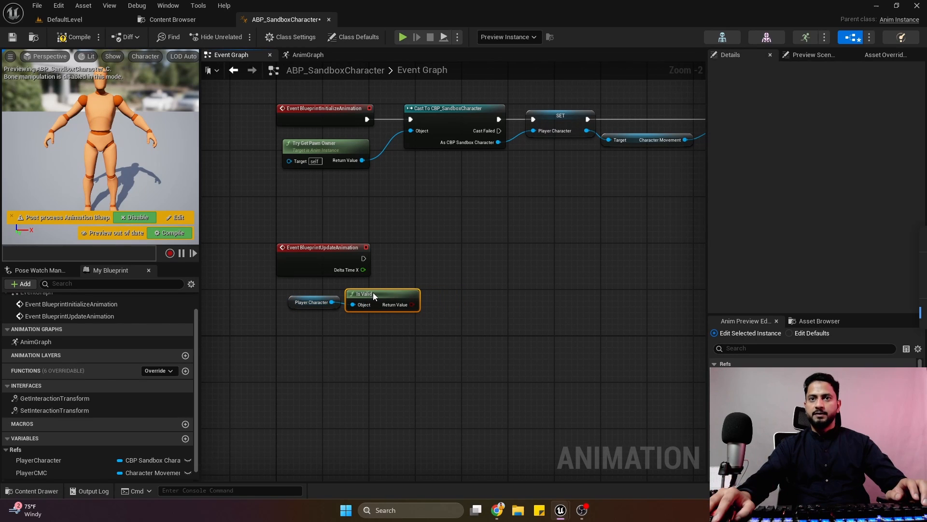
Promote the Is Valid node's Return Value to a Boolean variable named IsPlayerValid.
right_click(410, 305)
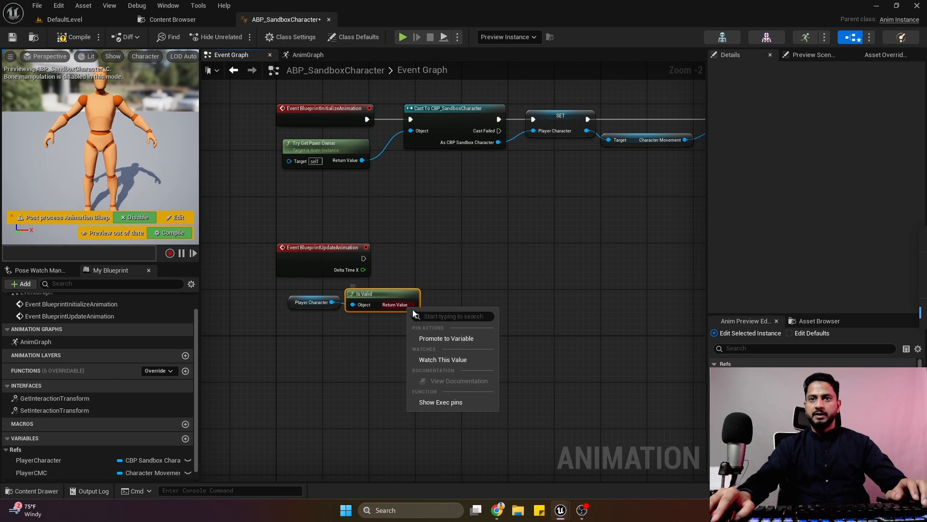
click(465, 337)
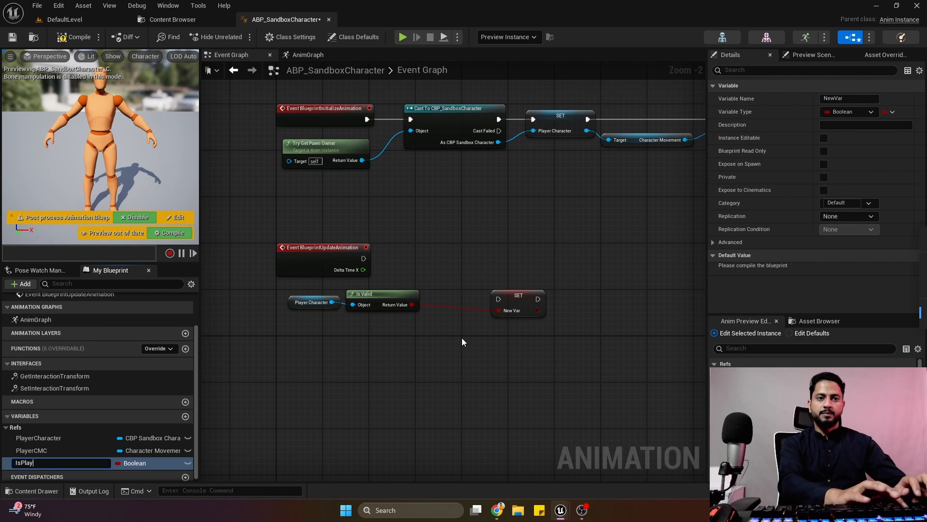
text(IsPlayerValid)
key(Return)
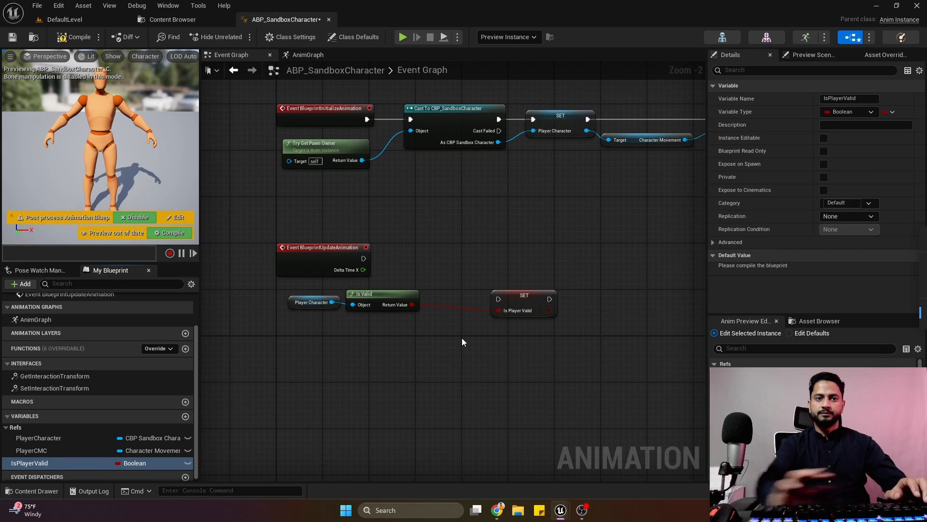
Connect the update animation event to the Is Player Valid SET node, align them, then compile and save the blueprint.
drag(363, 261, 460, 251)
click(451, 228)
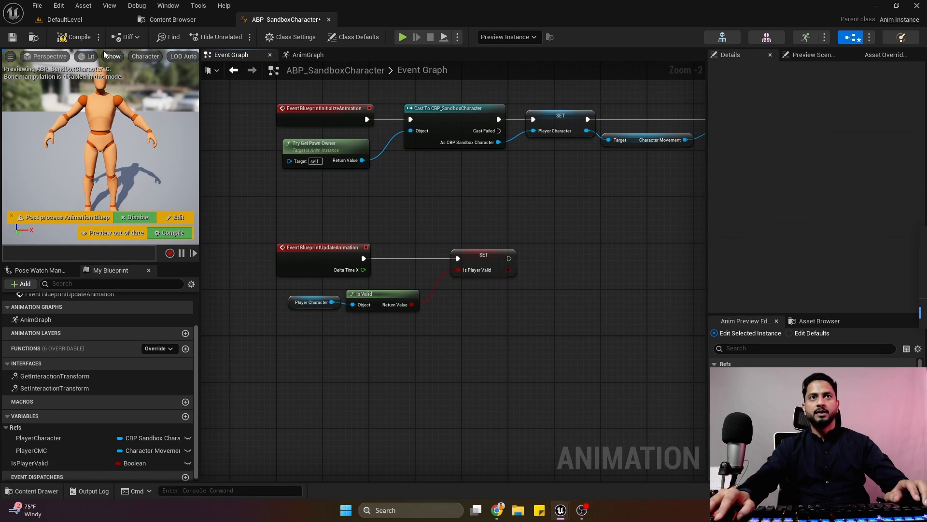
click(73, 37)
click(12, 37)
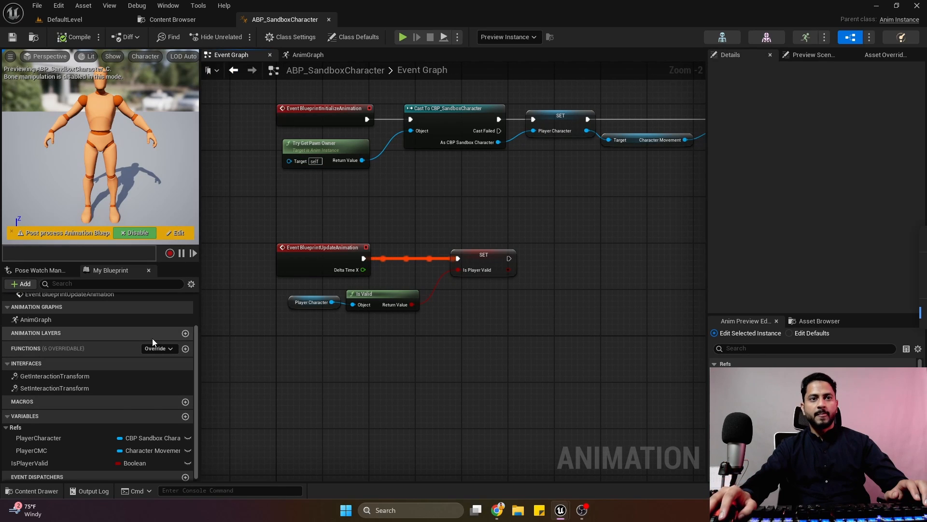
Create a new function named UpdateTrajectory.
click(184, 349)
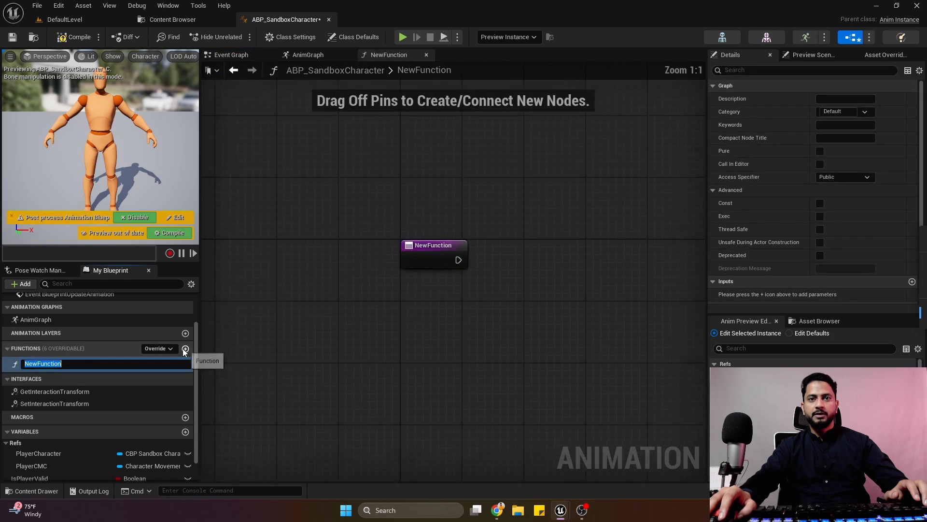
key(F2)
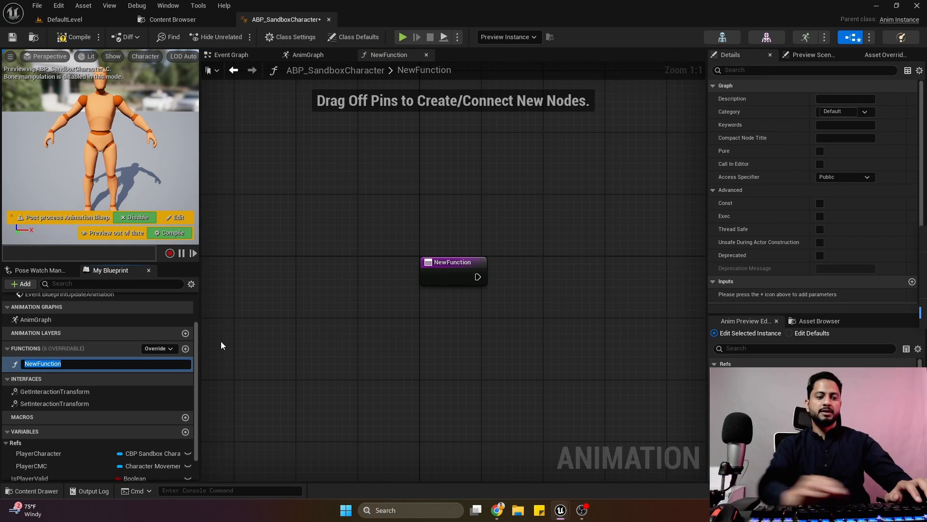
text(UpdateTraj)
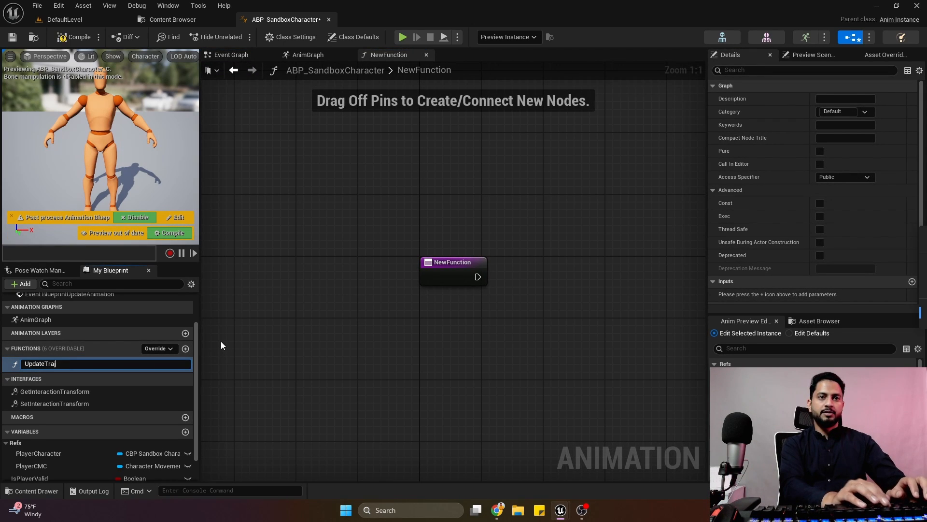
text(ectory)
key(Return)
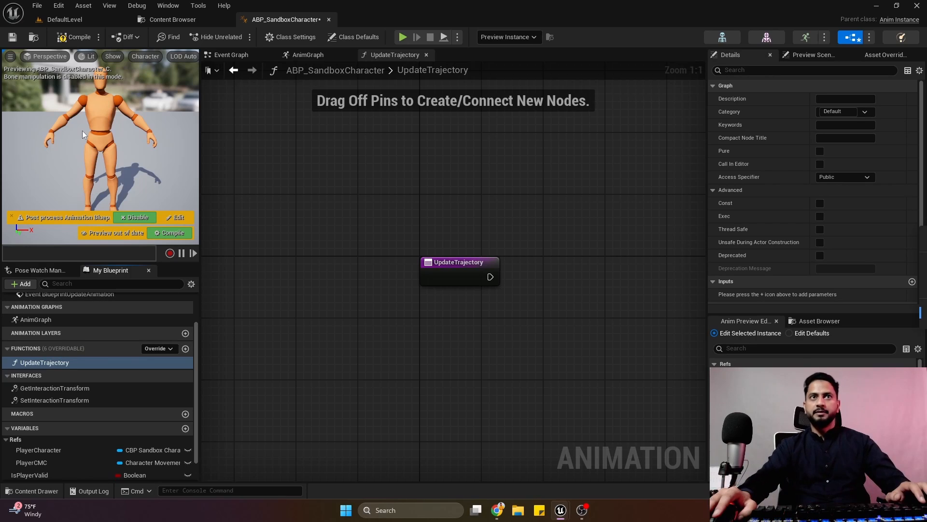
Compile the blueprint and enable Thread Safe for the UpdateTrajectory function.
click(73, 36)
scroll(342, 240, down, 3)
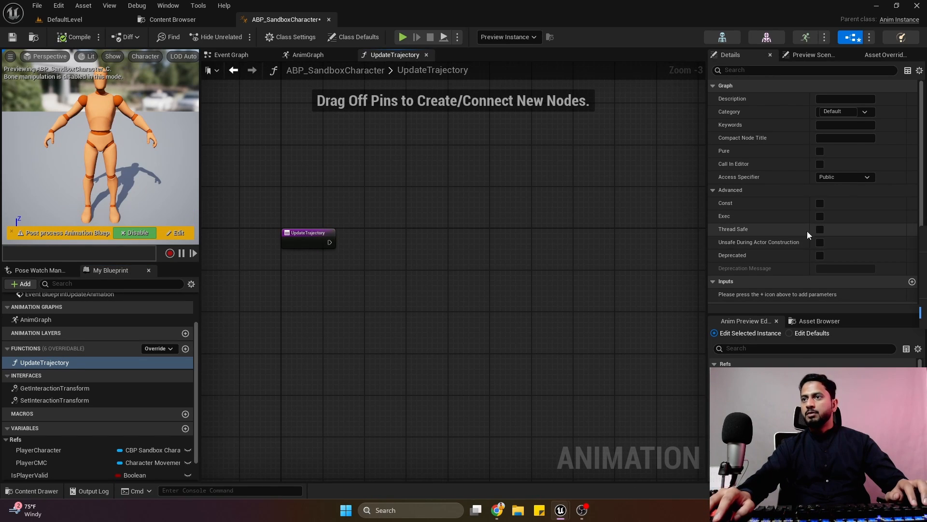
click(820, 229)
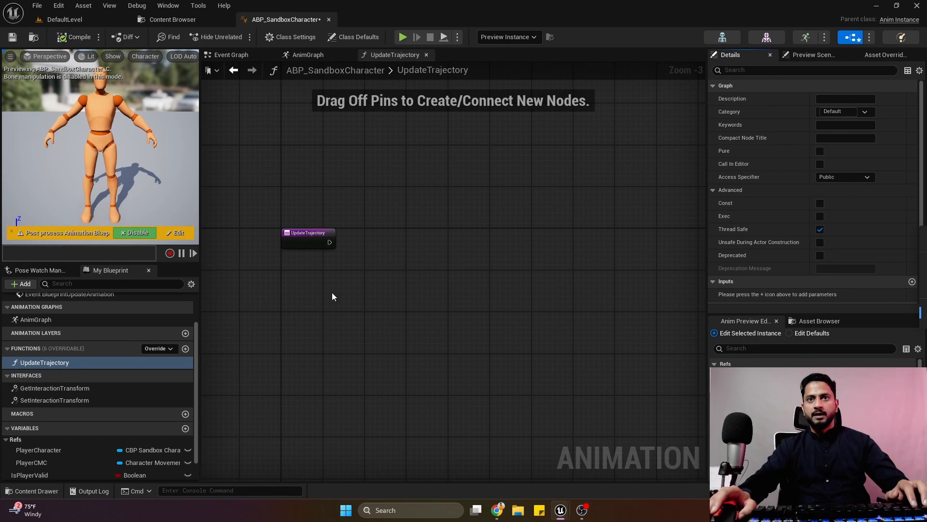
Add a Pose Search Generate Trajectory (for Character) node and connect it to the UpdateTrajectory entry's execution output.
scroll(332, 297, up, 2)
right_click(377, 285)
text(pose s)
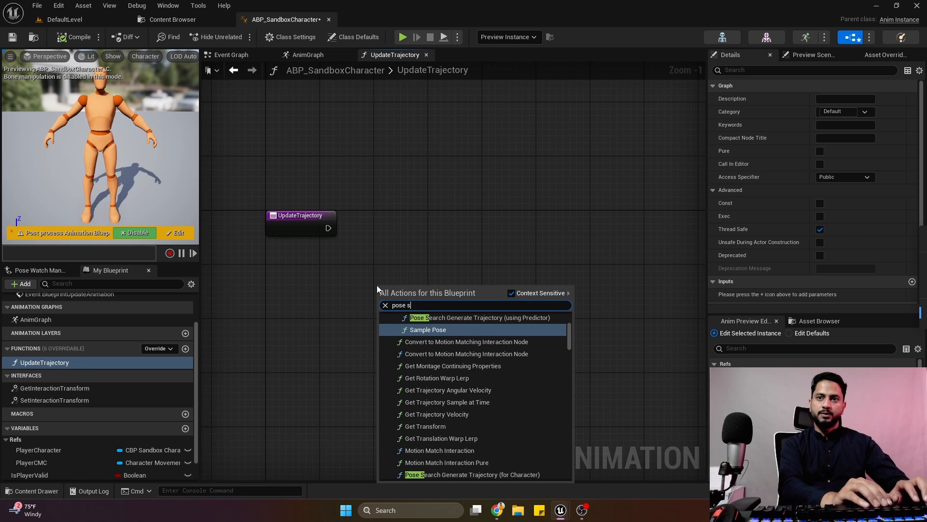
text(ea)
key(Return)
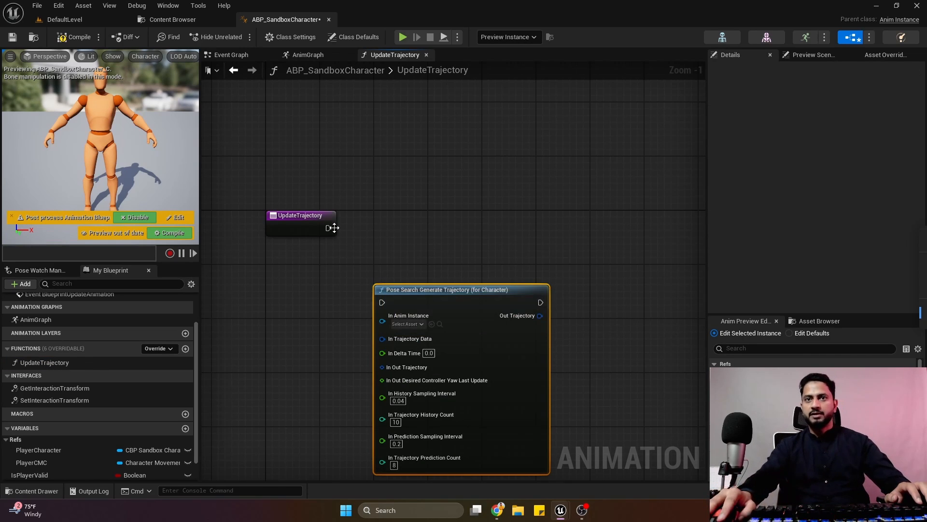
drag(333, 227, 546, 232)
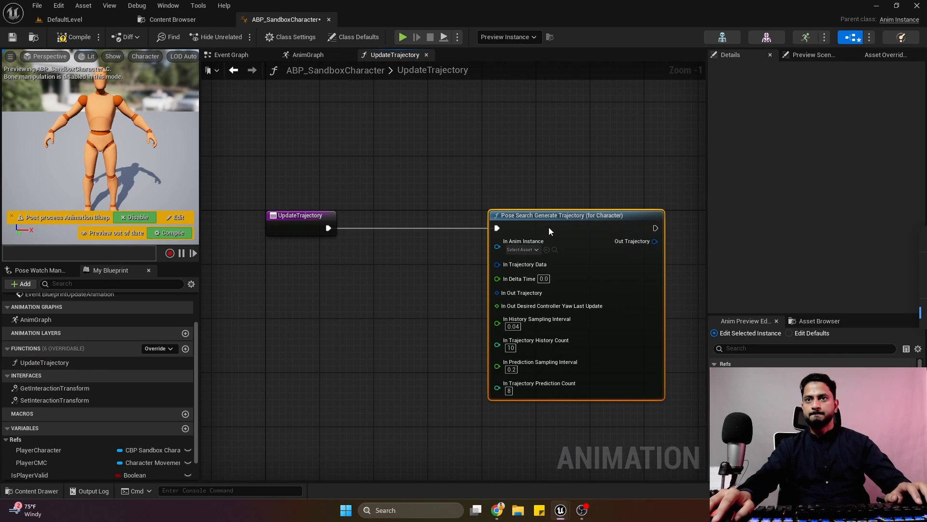
Add a Property Access node beneath the UpdateTrajectory execution wire and bind it to GetOwningComponent.GetAnimInstance.
scroll(463, 204, down, 2)
right_drag(462, 204, 486, 127)
click(448, 210)
scroll(433, 198, up, 3)
right_drag(432, 197, 341, 283)
right_click(270, 252)
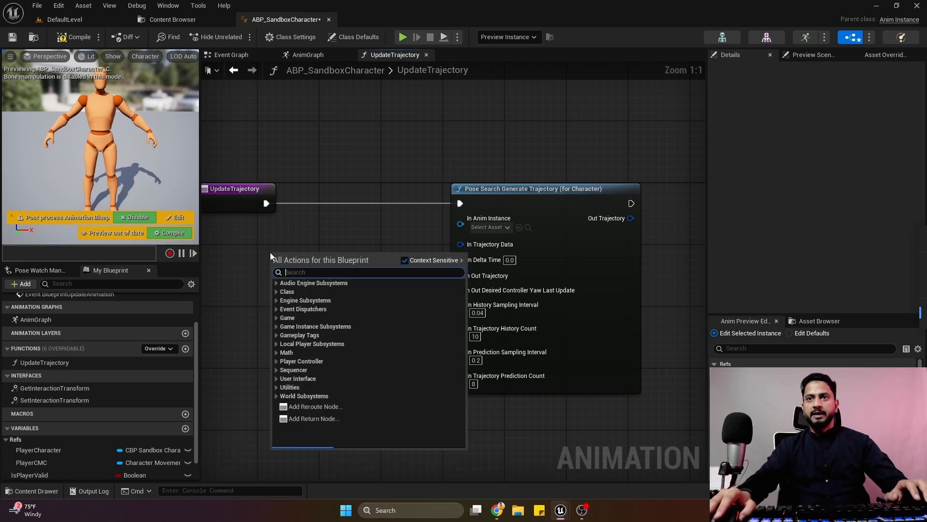
text(acce)
click(316, 446)
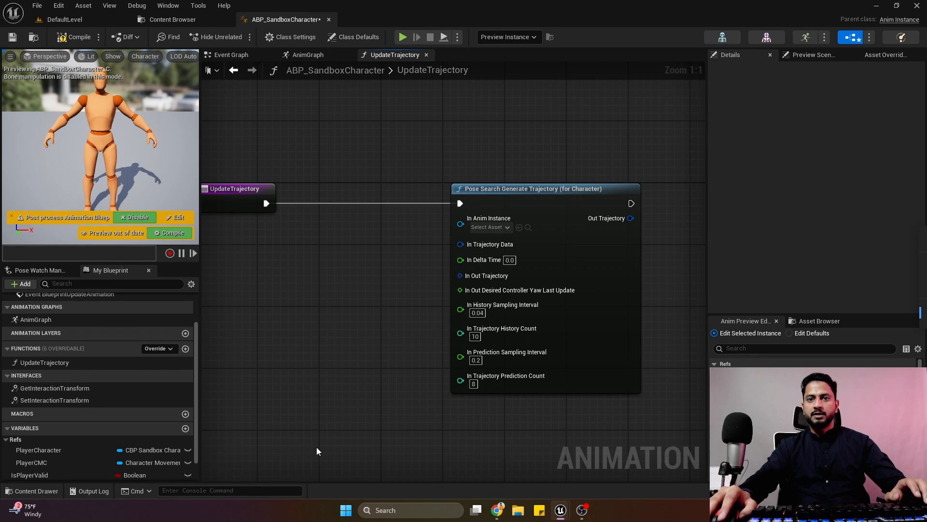
click(303, 264)
mouse_move(448, 386)
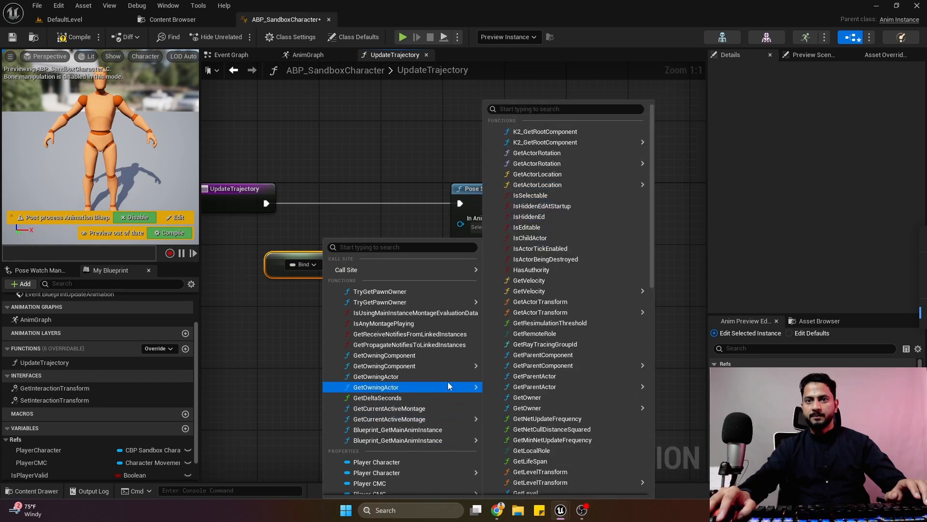
mouse_move(451, 364)
click(531, 344)
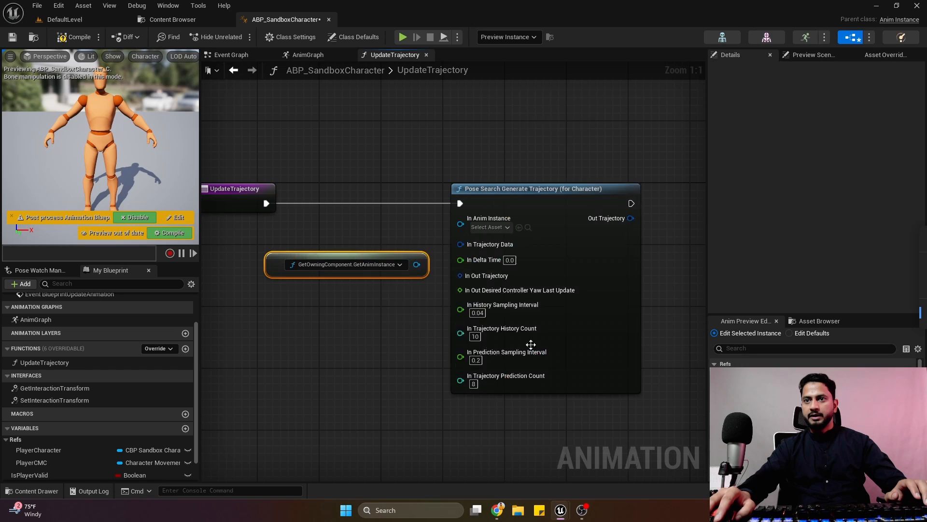
Connect the GetAnimInstance property access to In Anim Instance, arrange it neatly beside the trajectory node, and compile the blueprint.
drag(416, 264, 461, 218)
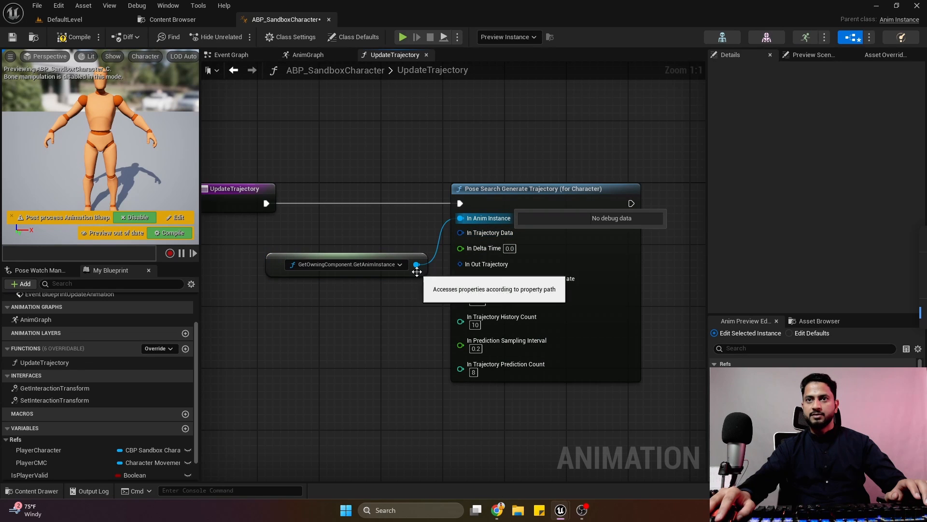
drag(417, 271, 418, 249)
right_drag(421, 255, 375, 224)
drag(494, 158, 532, 158)
click(464, 131)
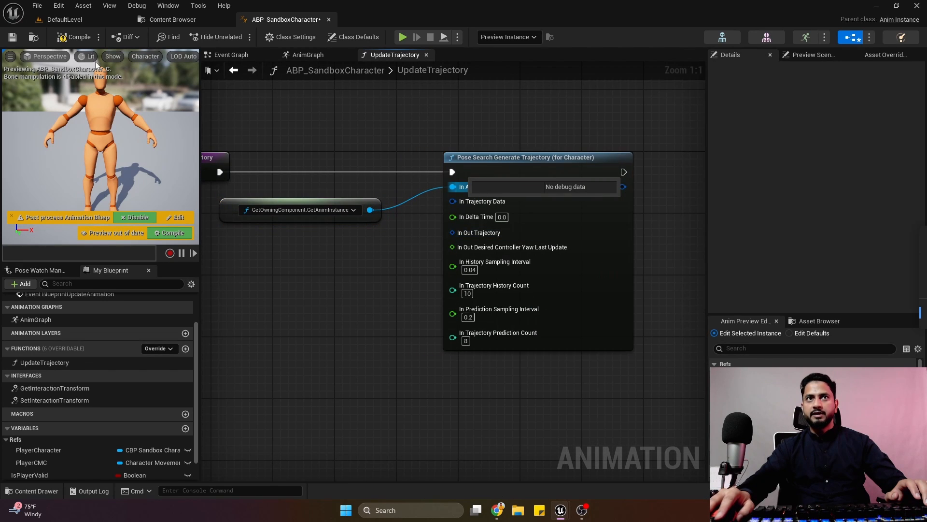
key(F7)
Promote the In Trajectory Data input to a variable named TrajectoryData and close the compiler results.
right_click(451, 206)
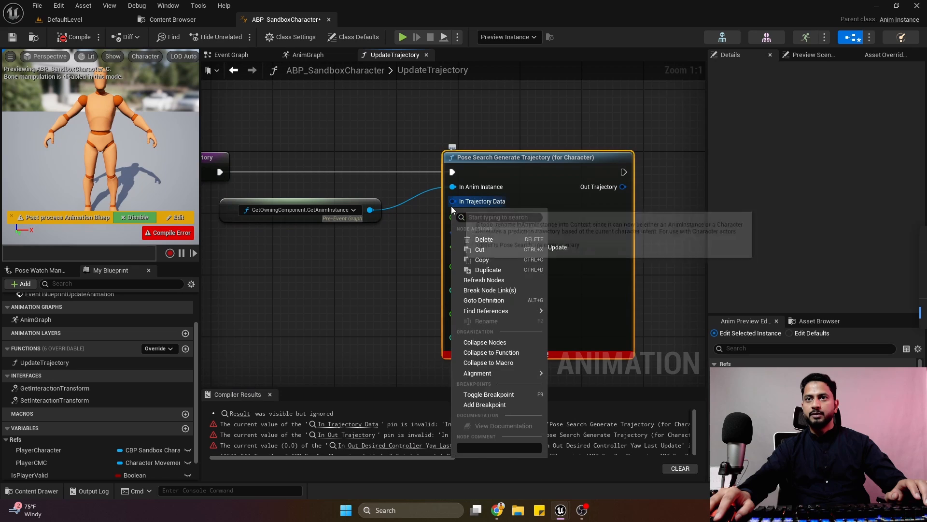
right_click(452, 202)
click(488, 237)
text(Tra)
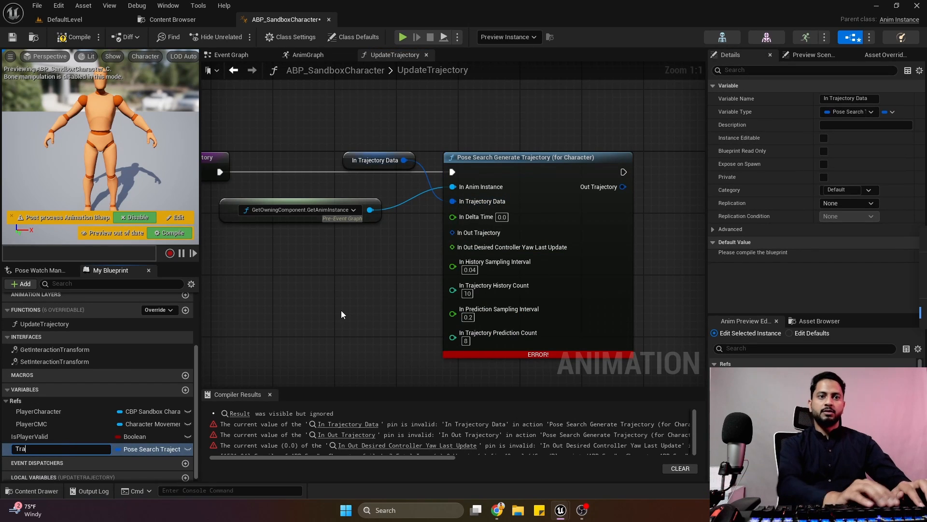
text(jectoryData)
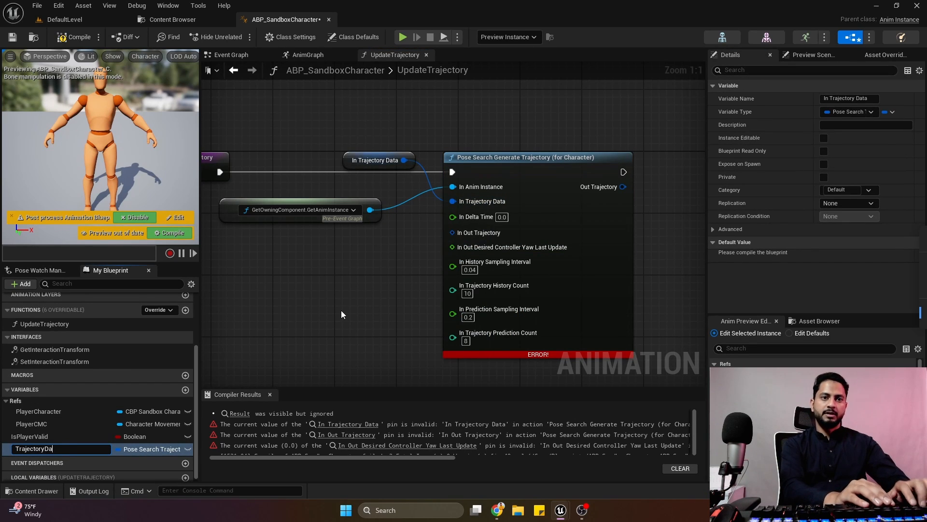
key(Return)
click(270, 394)
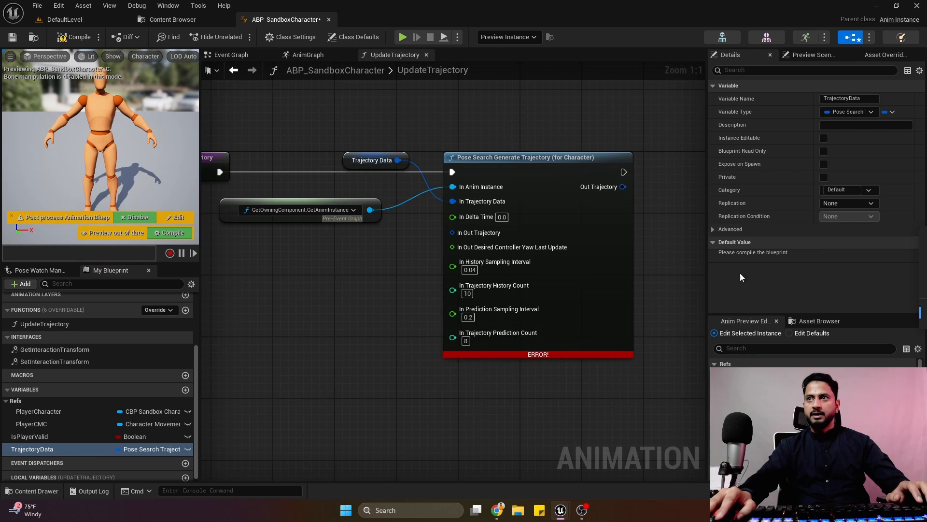
Assign TrajectoryData to a new category named Trajectory and place its getter below the GetAnimInstance property access.
click(831, 190)
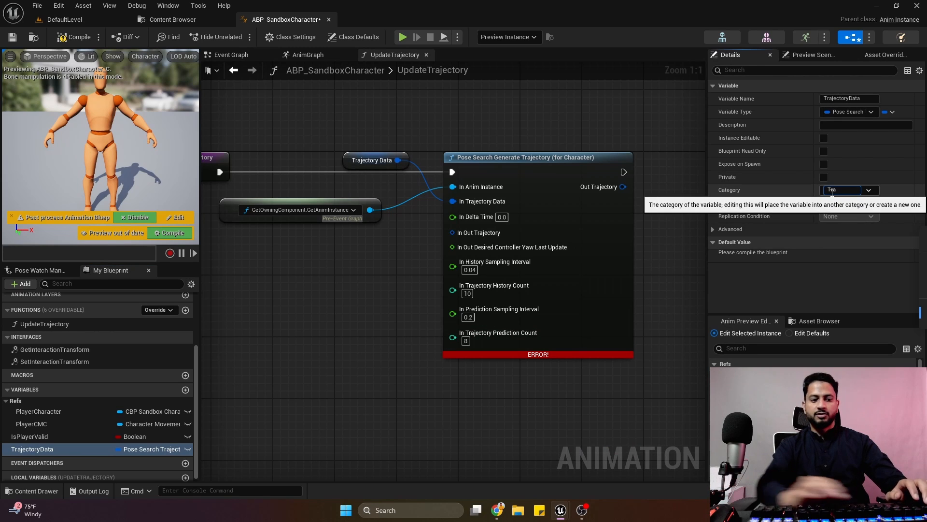
text(Trajectory)
key(Return)
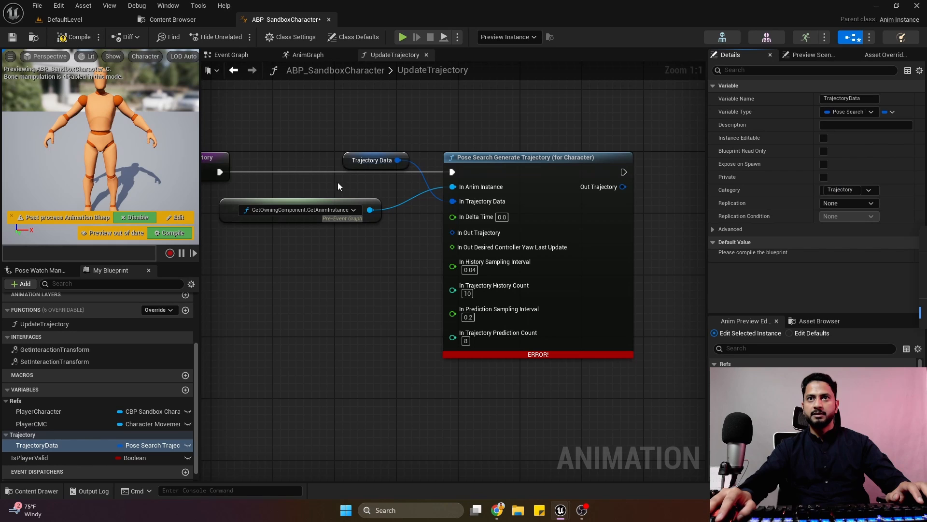
drag(348, 165, 322, 241)
Add a Property Access node bound to GetDeltaSeconds and connect it to In Delta Time, placing it below the Trajectory Data getter.
right_click(312, 285)
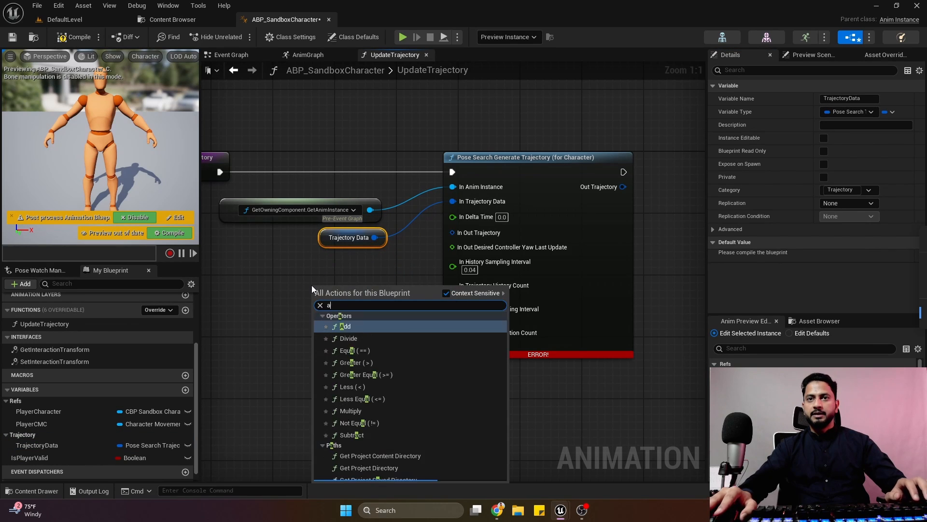
text(acces)
click(364, 476)
click(347, 295)
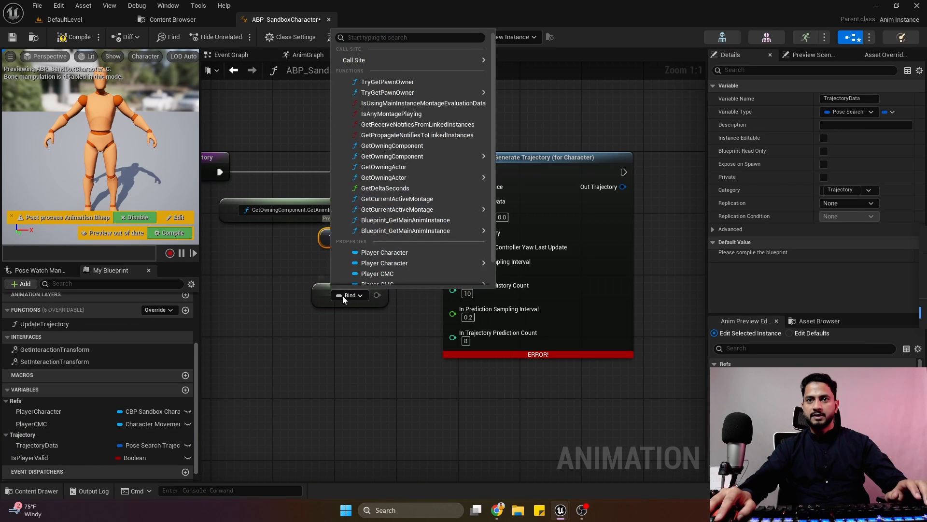
click(393, 188)
drag(392, 287, 452, 216)
click(304, 284)
drag(305, 283, 294, 267)
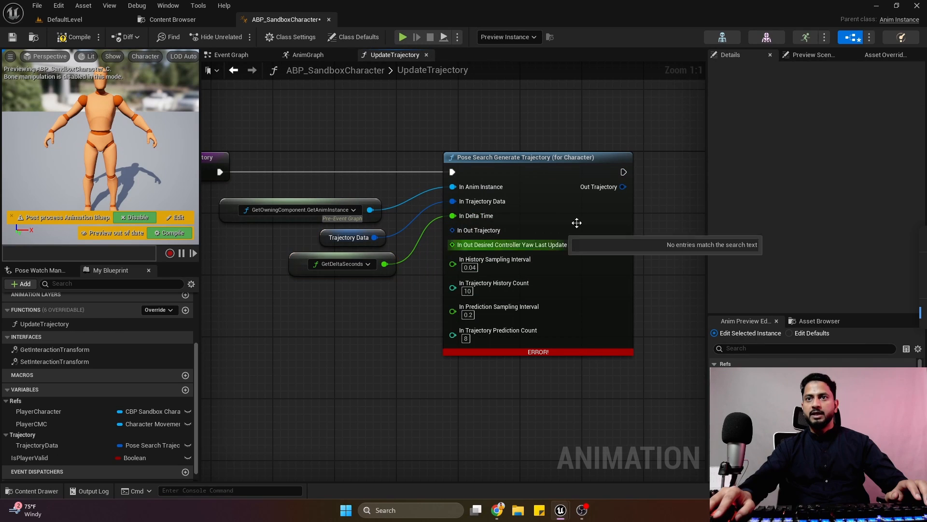
Shift the Pose Search Generate Trajectory node aside and promote its In Out Trajectory input to a variable named Trajectory.
drag(547, 184, 569, 183)
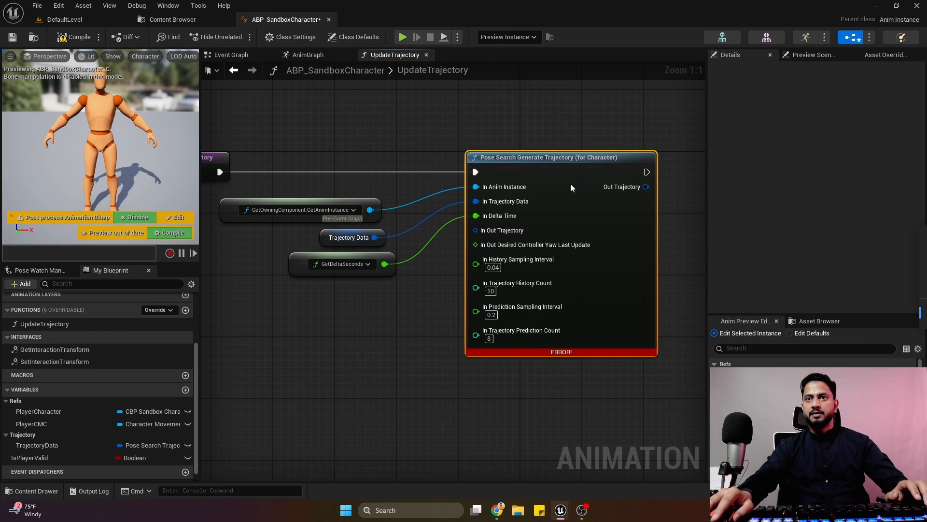
right_click(482, 232)
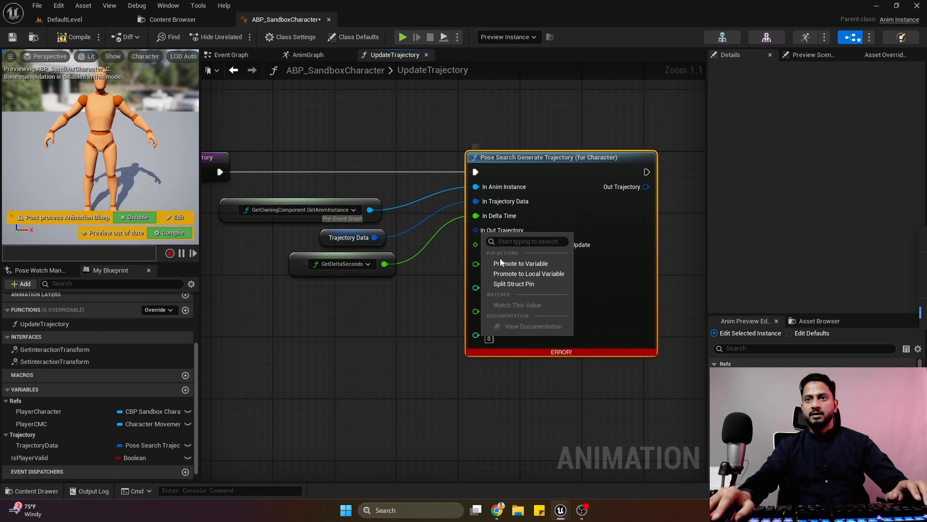
click(506, 263)
text(Trajectory)
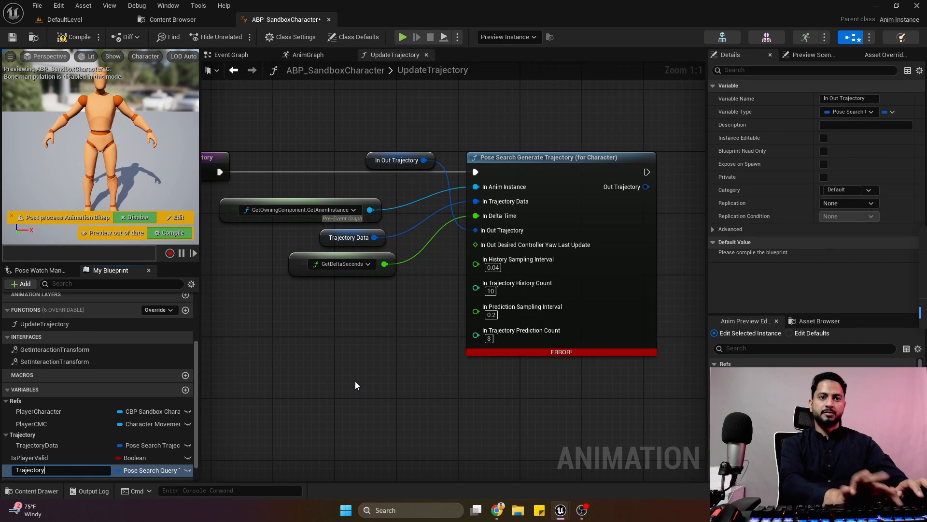
key(Return)
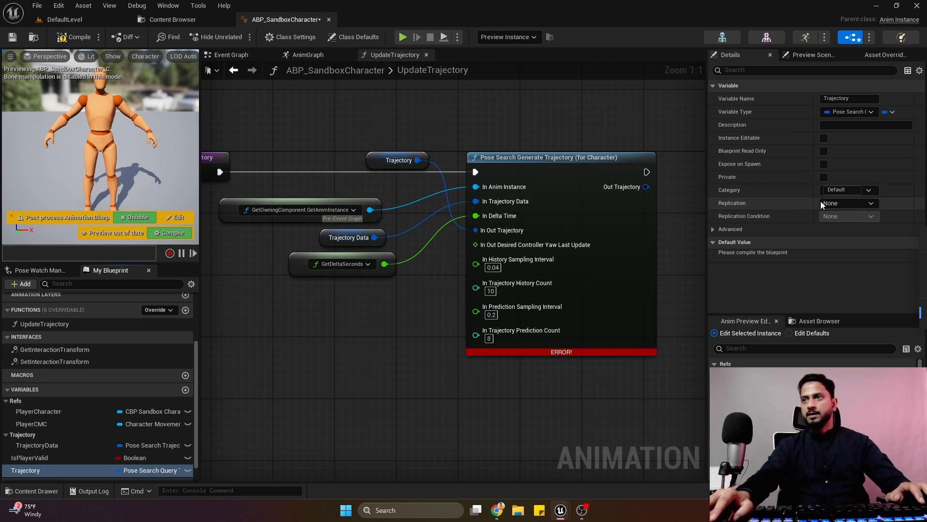
Assign the Trajectory variable to the Trajectory category and place its getter below the GetDeltaSeconds node.
click(846, 190)
click(836, 212)
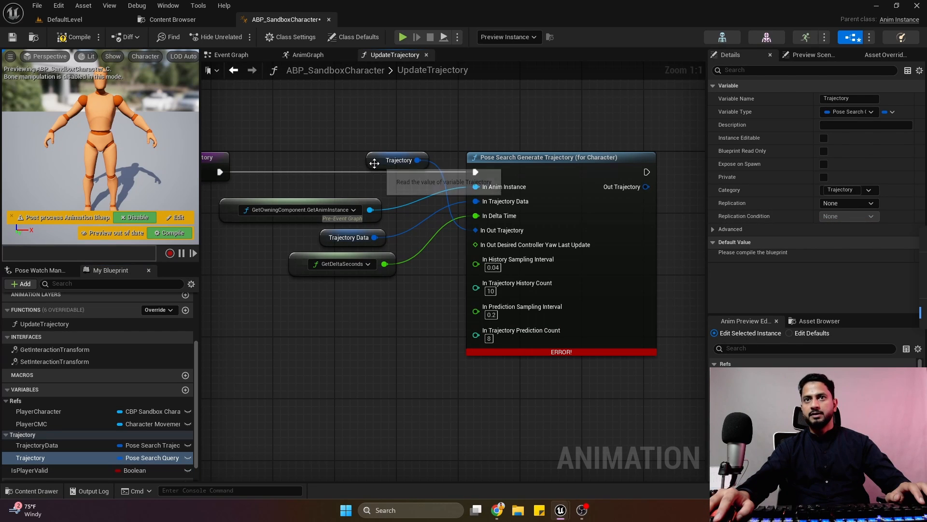
drag(396, 160, 356, 298)
right_drag(399, 185, 355, 126)
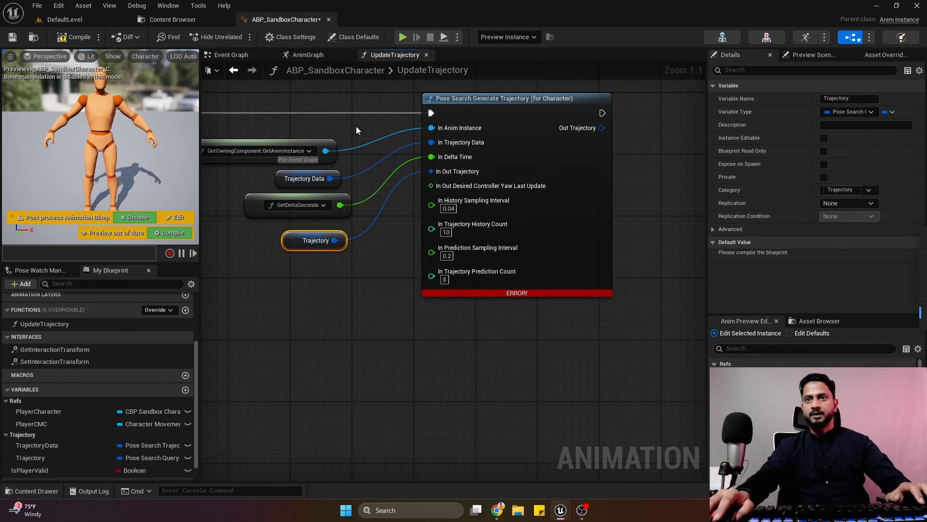
Promote In Out Desired Controller Yaw Last Update to a variable, place its getter below the Trajectory getter, and compile the blueprint.
right_click(433, 190)
click(448, 221)
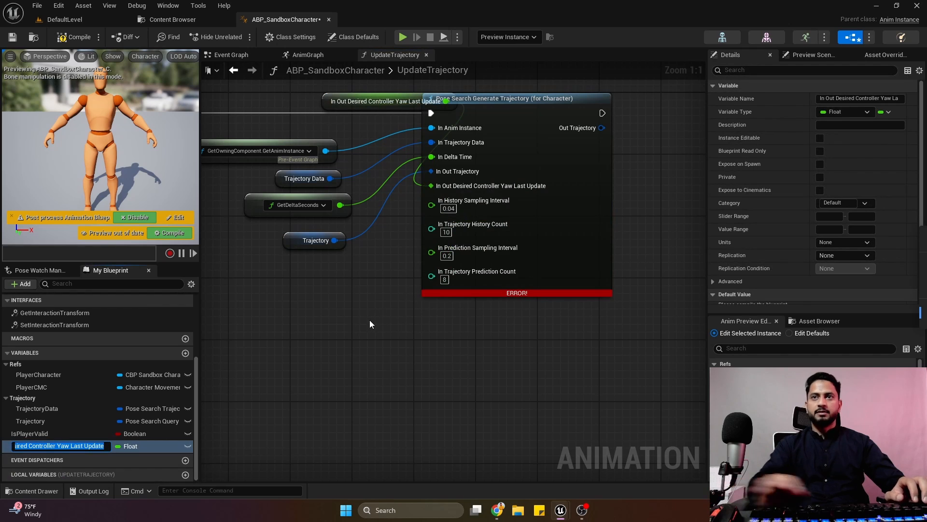
drag(322, 103, 223, 276)
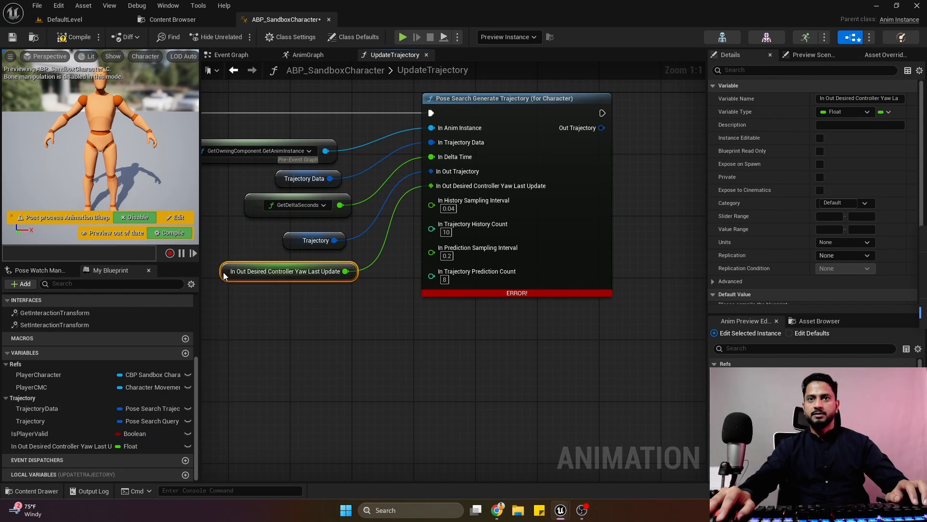
click(85, 41)
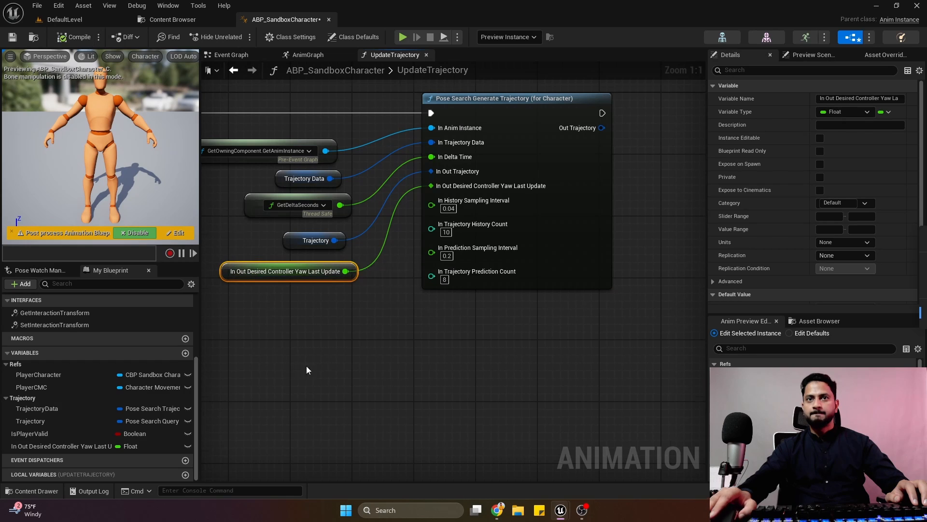
Add a SET node for the Trajectory variable and wire the generate node's Out Trajectory and execution outputs into it.
right_drag(311, 328, 372, 372)
drag(409, 322, 401, 323)
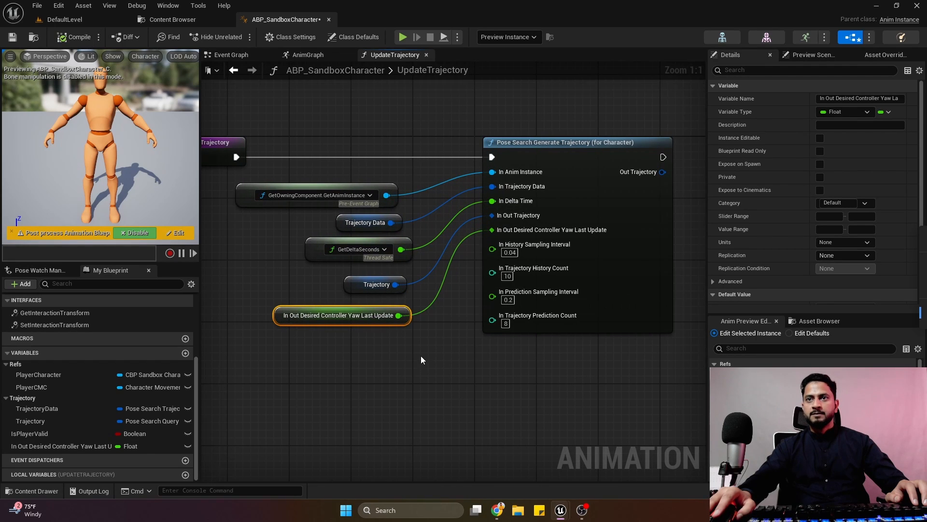
scroll(422, 355, down, 1)
right_drag(435, 324, 422, 326)
drag(295, 192, 579, 378)
right_drag(625, 253, 531, 268)
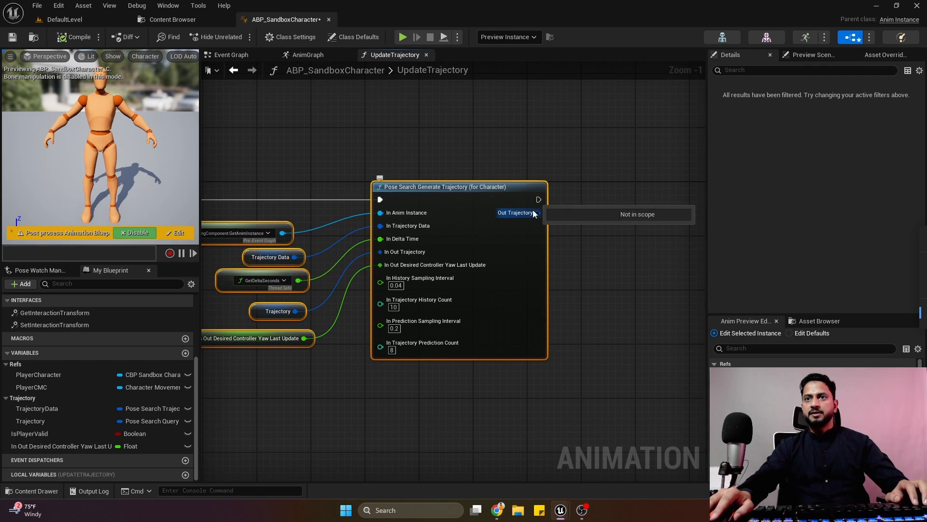
drag(48, 448, 590, 189)
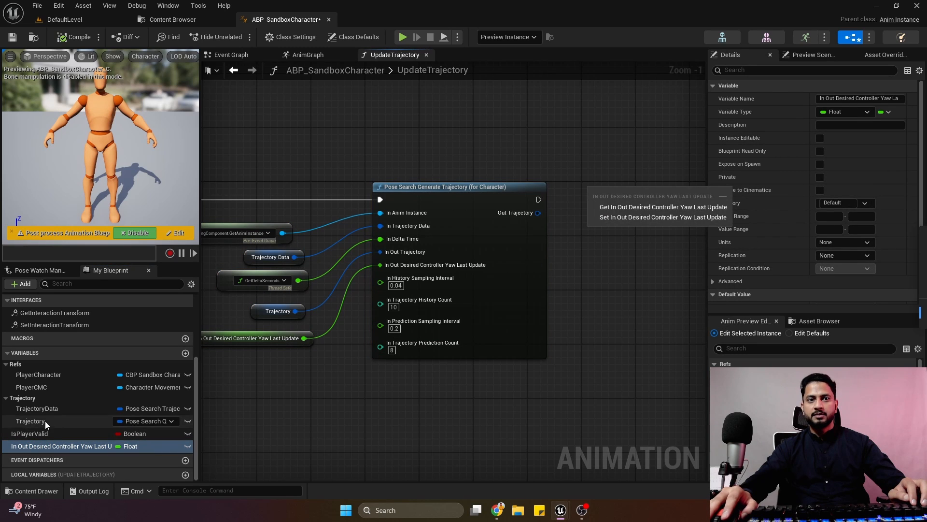
drag(45, 421, 573, 191)
click(611, 221)
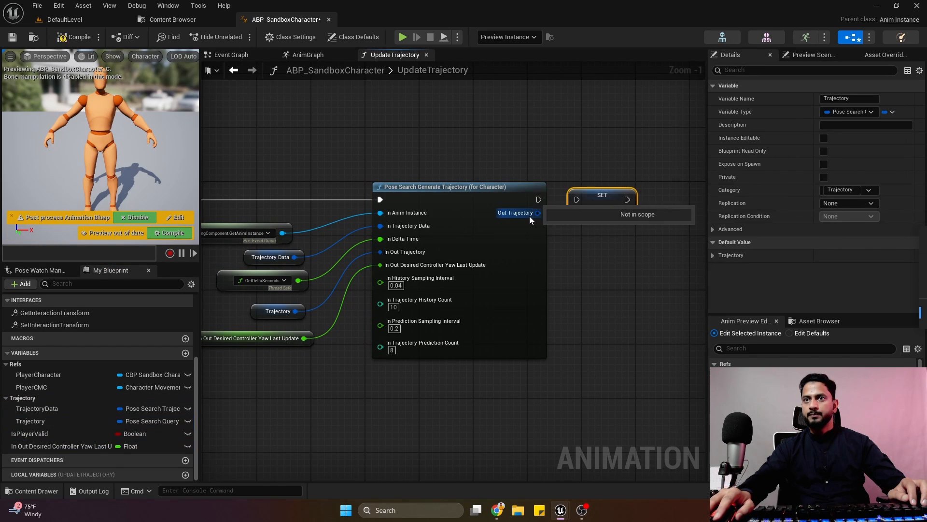
drag(537, 212, 577, 199)
click(599, 182)
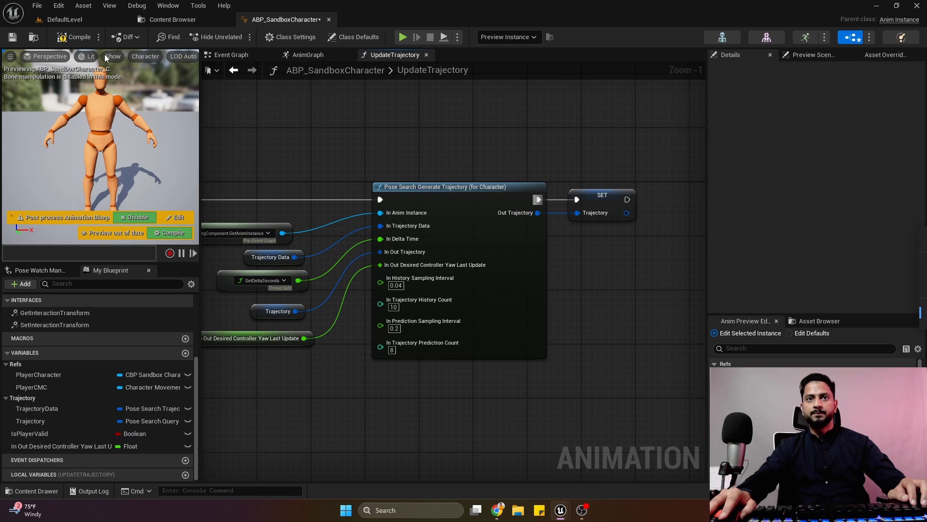
Rename the In Out Desired Controller Yaw Last Update variable to DesiredYawLastUpdate.
click(52, 446)
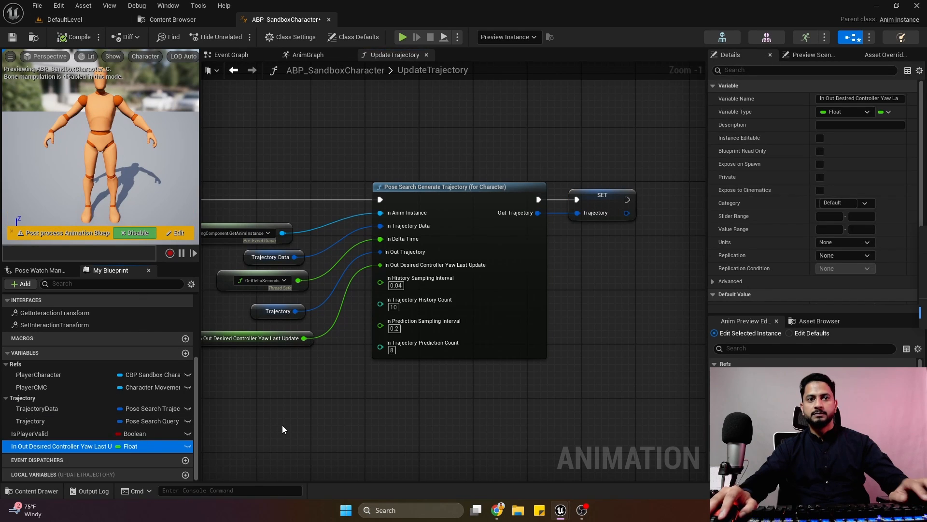
key(F2)
text(L)
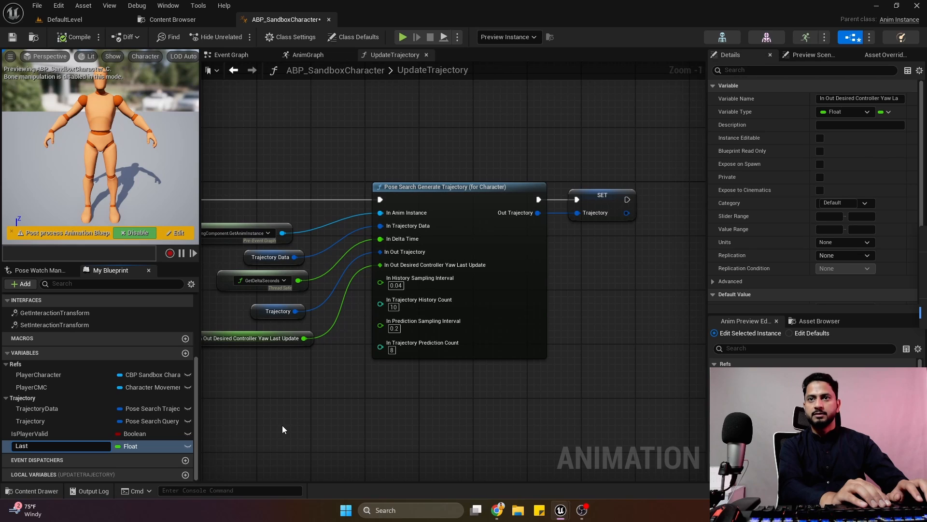
text(ast)
key(BackSpace)
key(BackSpace)
key(BackSpace)
key(BackSpace)
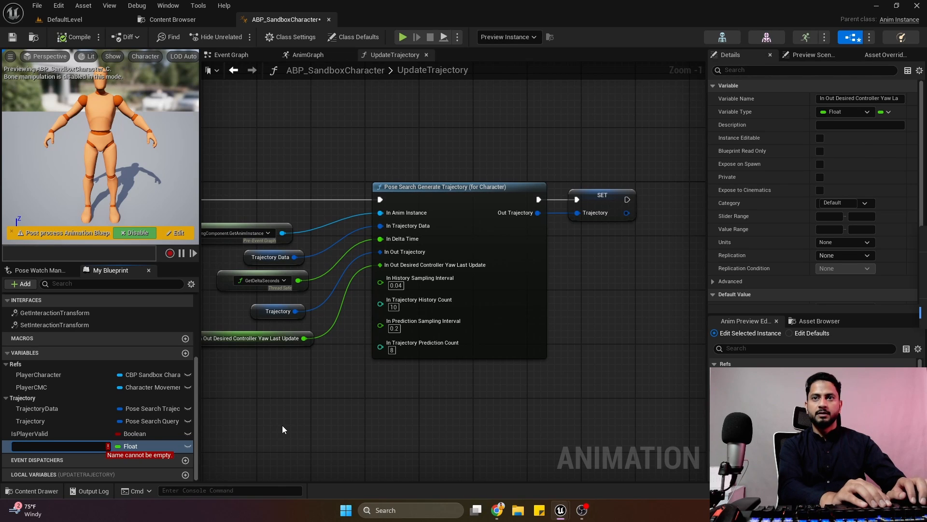
text(DesiredYawLast)
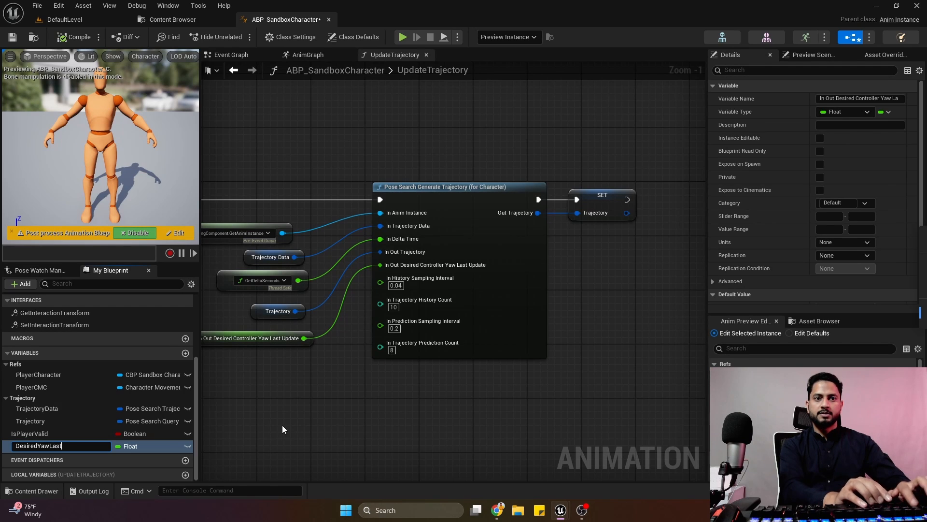
text(Update)
key(Return)
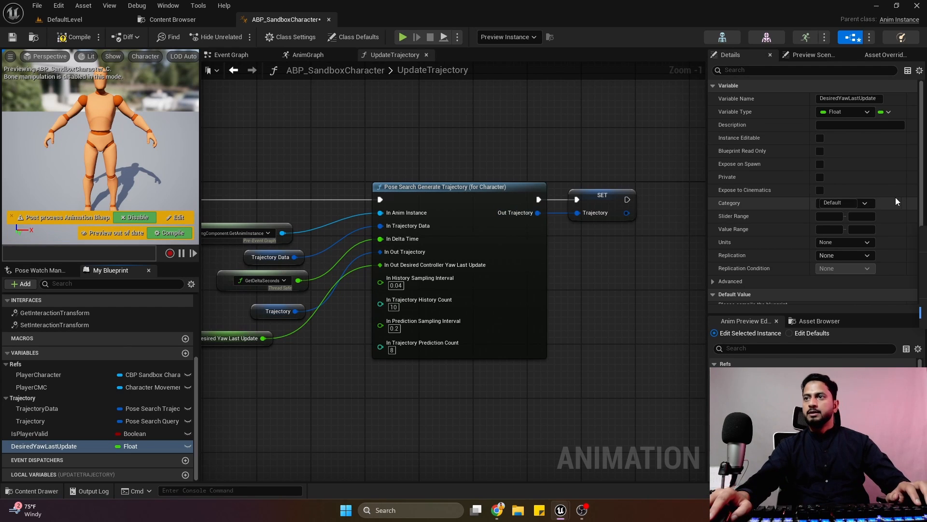
Assign the DesiredYawLastUpdate variable to the Trajectory category, and compile and save the blueprint.
click(864, 203)
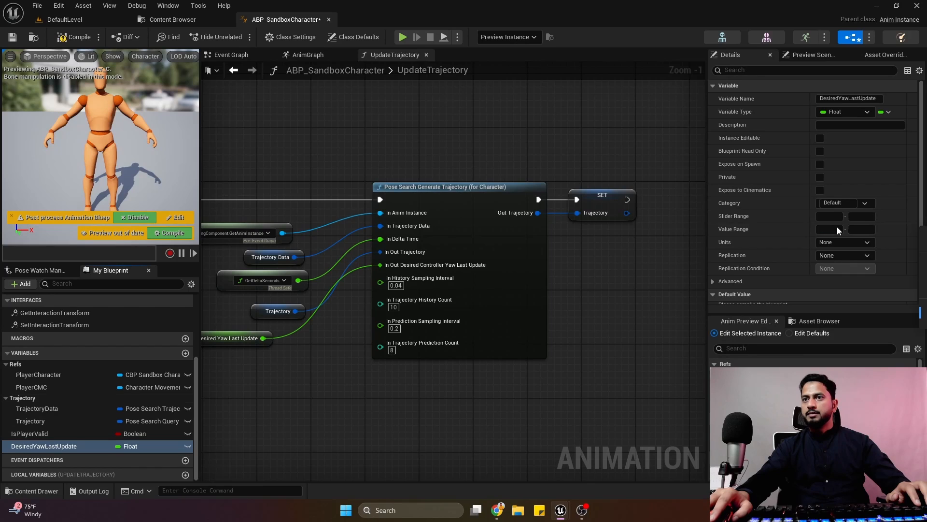
click(77, 37)
click(12, 37)
Move the Desired Yaw Last Update getter closer to the generate node, aligned beneath the Trajectory getter, and save the blueprint.
right_drag(266, 145, 316, 134)
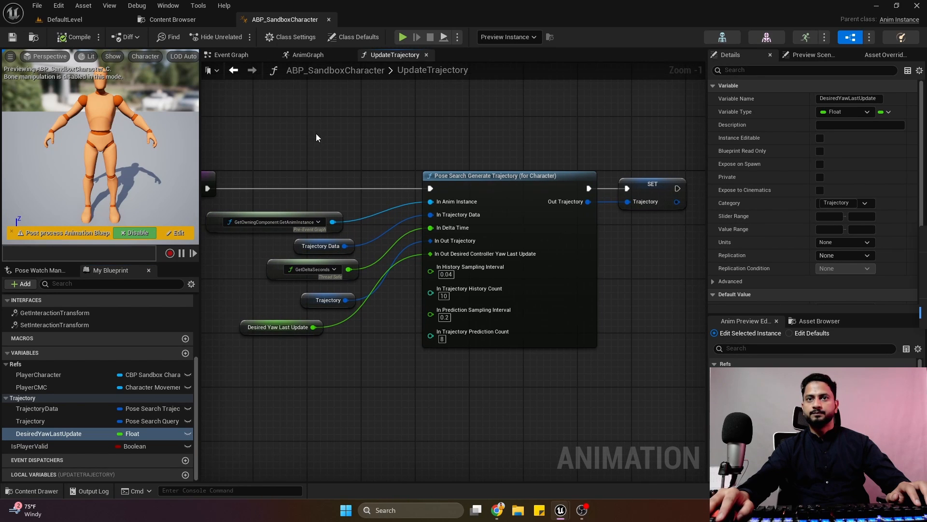
drag(282, 333, 310, 333)
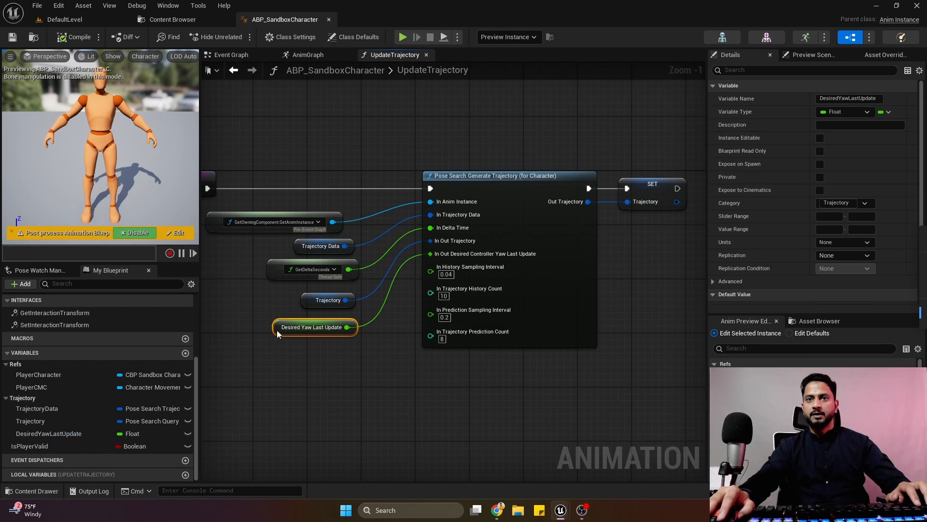
scroll(310, 377, down, 2)
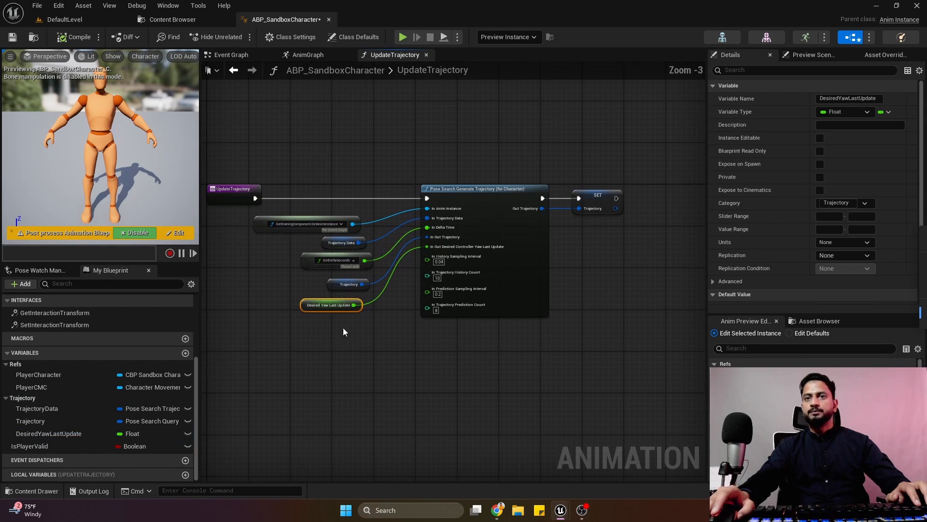
click(19, 39)
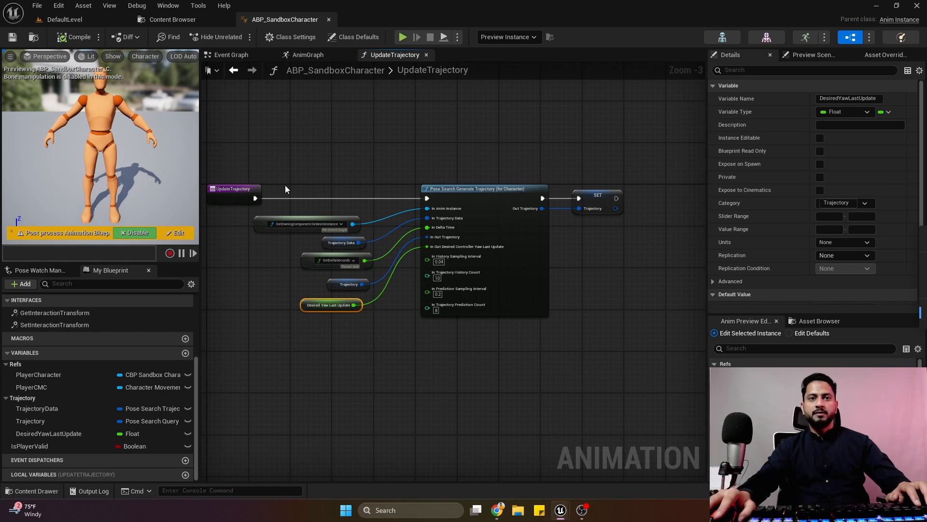
Override the BlueprintThreadSafeUpdateAnimation function in the animation blueprint.
scroll(124, 388, up, 5)
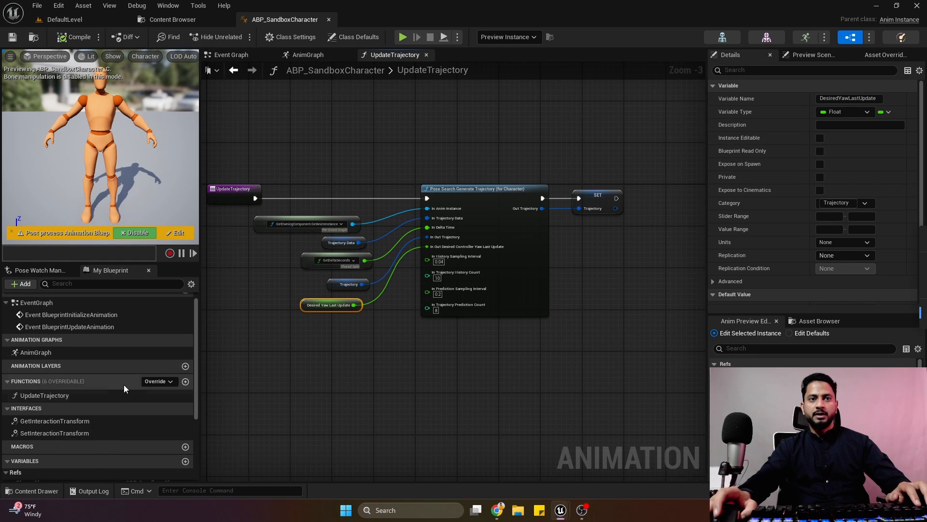
click(175, 381)
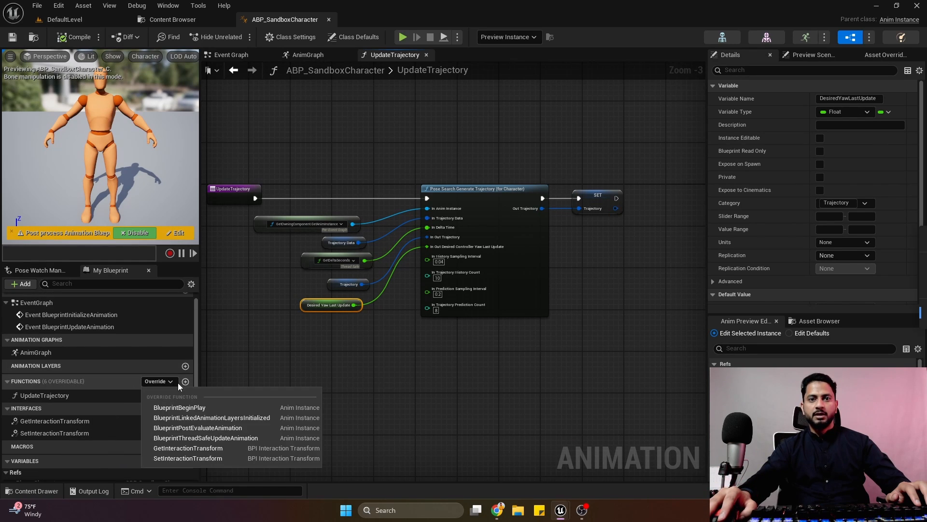
click(245, 438)
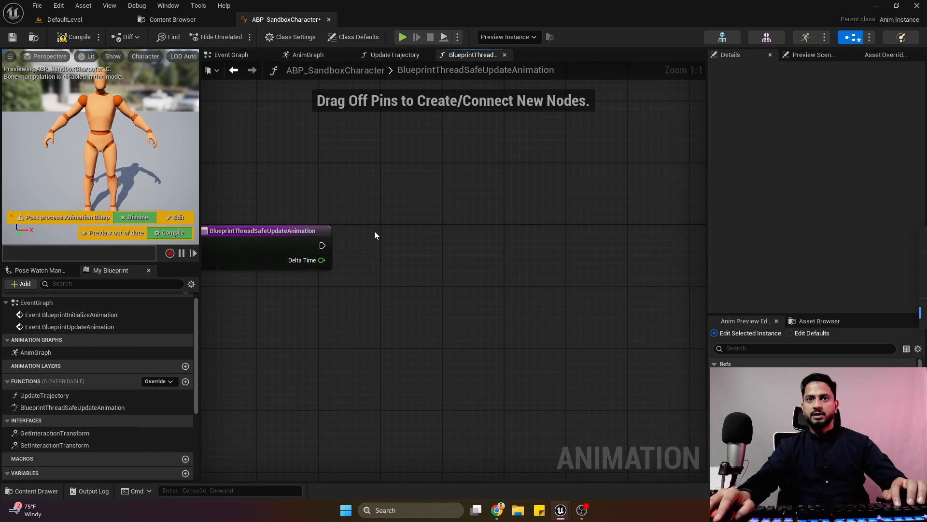
Add a Branch after the BlueprintThreadSafeUpdateAnimation entry and use an Is Player Valid getter as its condition.
click(375, 234)
drag(320, 245, 413, 249)
scroll(72, 435, down, 5)
drag(45, 446, 404, 270)
click(387, 282)
drag(45, 452, 449, 295)
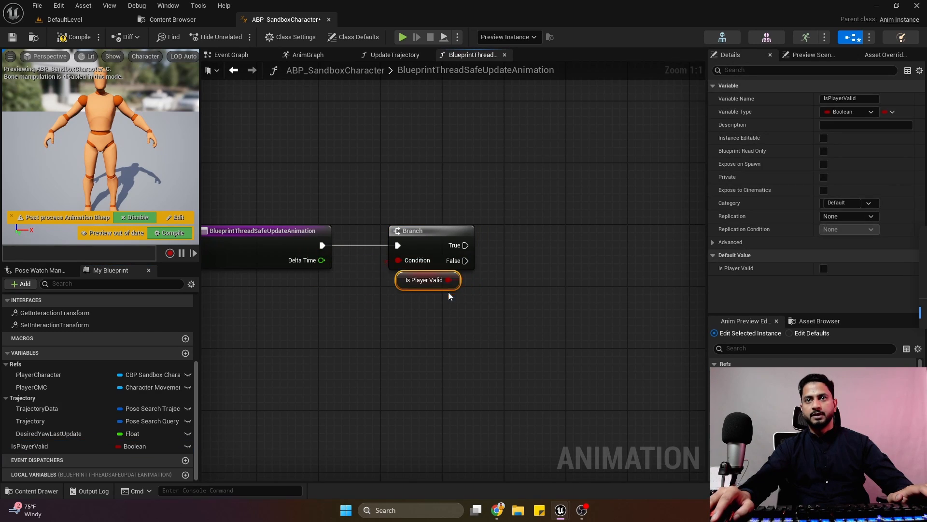
right_drag(450, 307, 404, 315)
Add an Update Trajectory function call and wire it to the Branch's True output.
scroll(67, 421, up, 3)
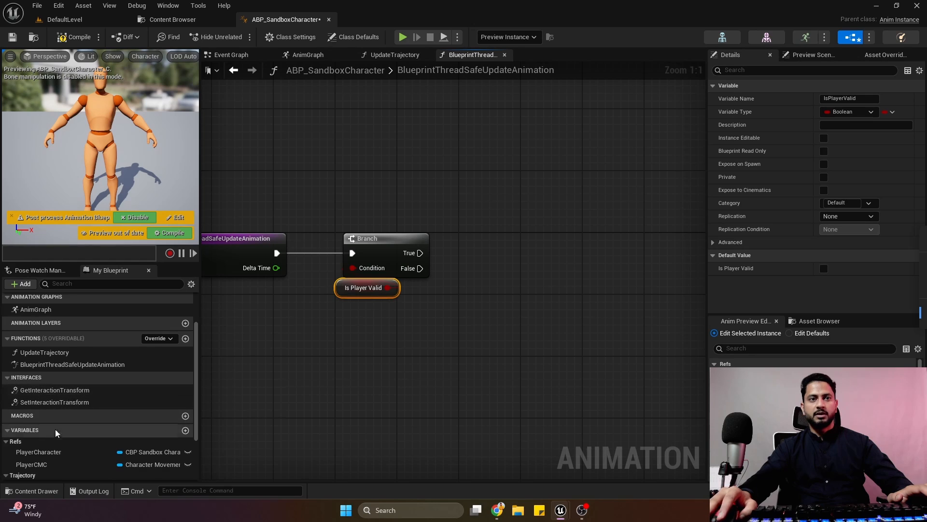
drag(44, 352, 485, 236)
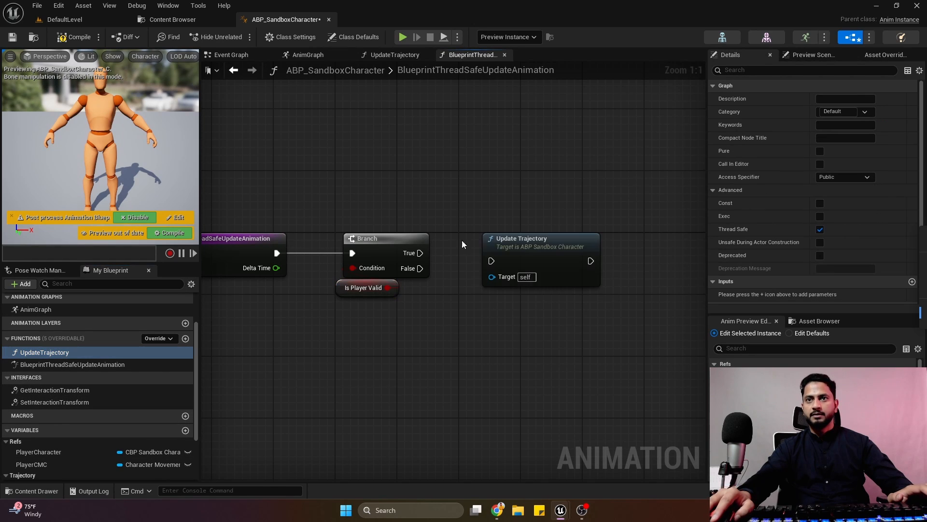
drag(420, 253, 499, 248)
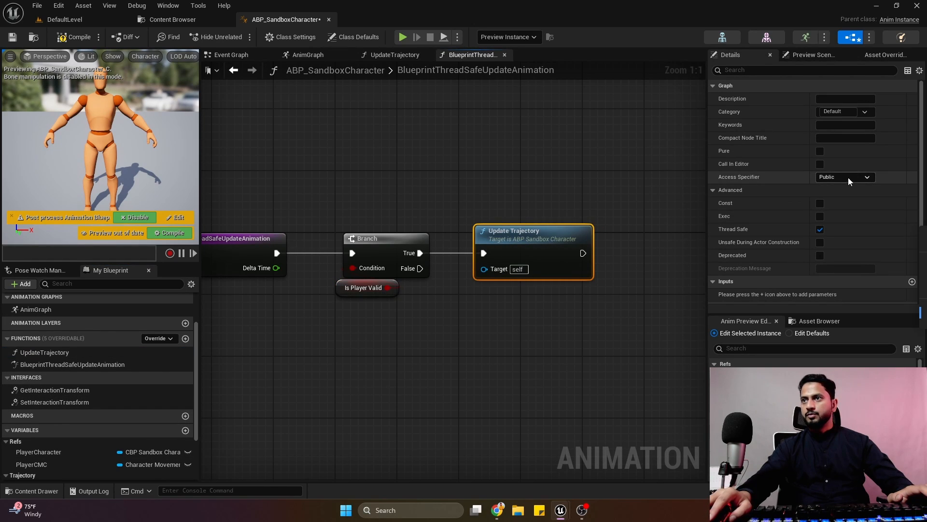
Assign the UpdateTrajectory function to the Trajectory category, and compile and save the blueprint.
click(863, 115)
click(841, 133)
click(345, 154)
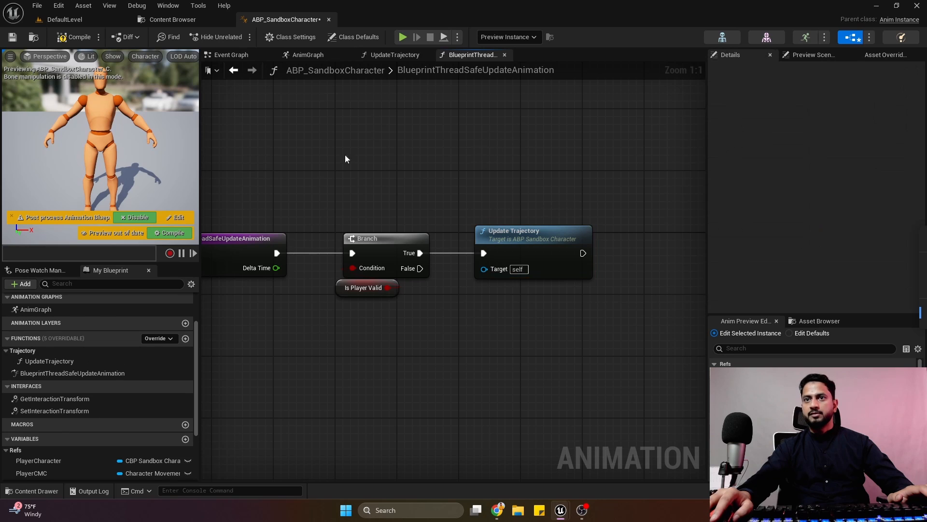
click(68, 39)
scroll(382, 227, down, 3)
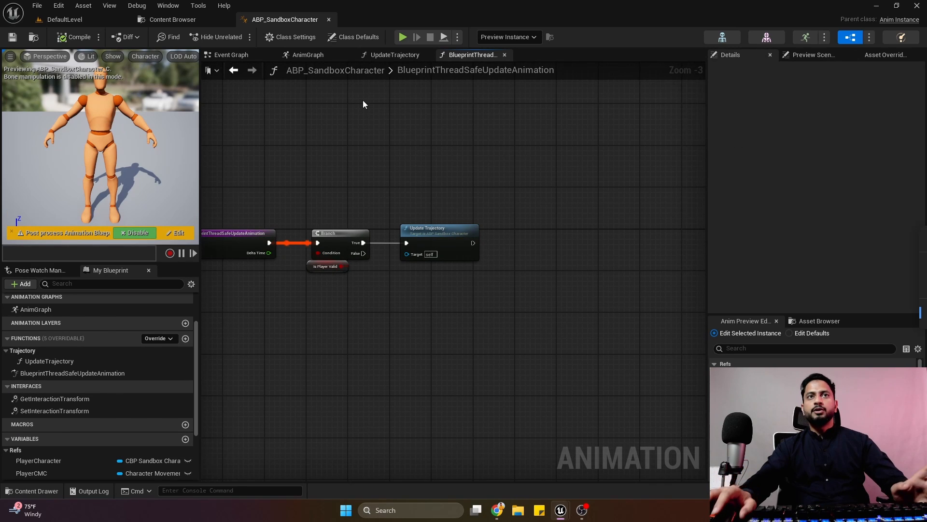
click(84, 20)
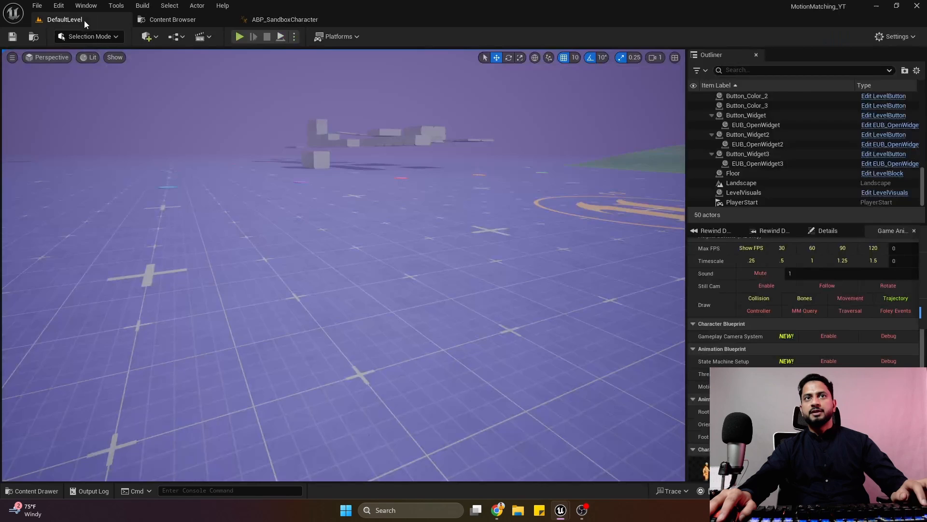
click(246, 36)
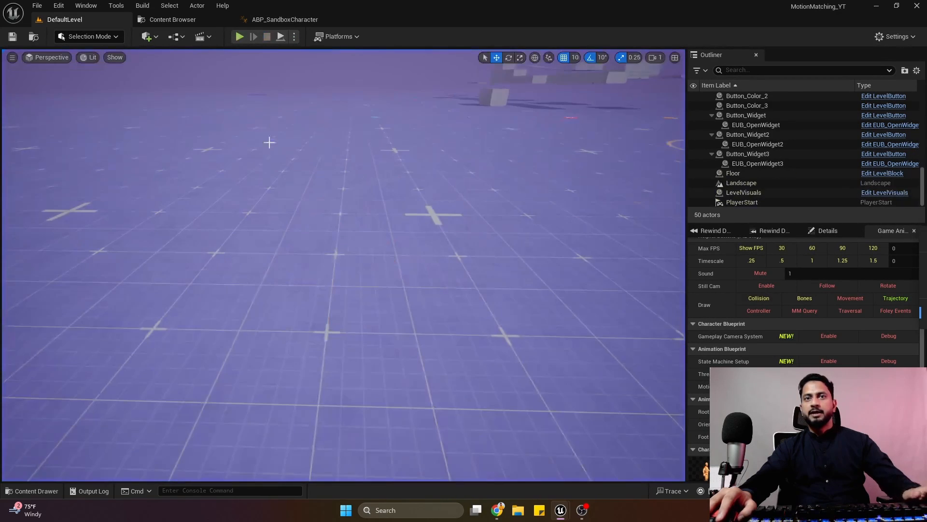
click(289, 26)
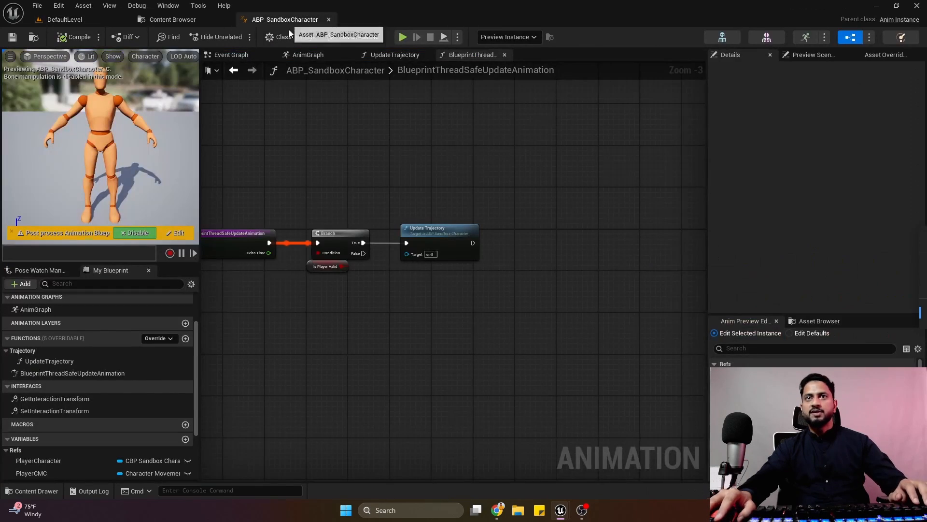
In the AnimGraph, add a Pose History node feeding the Output Pose's Result and space it away from the output node.
click(328, 59)
scroll(428, 217, down, 4)
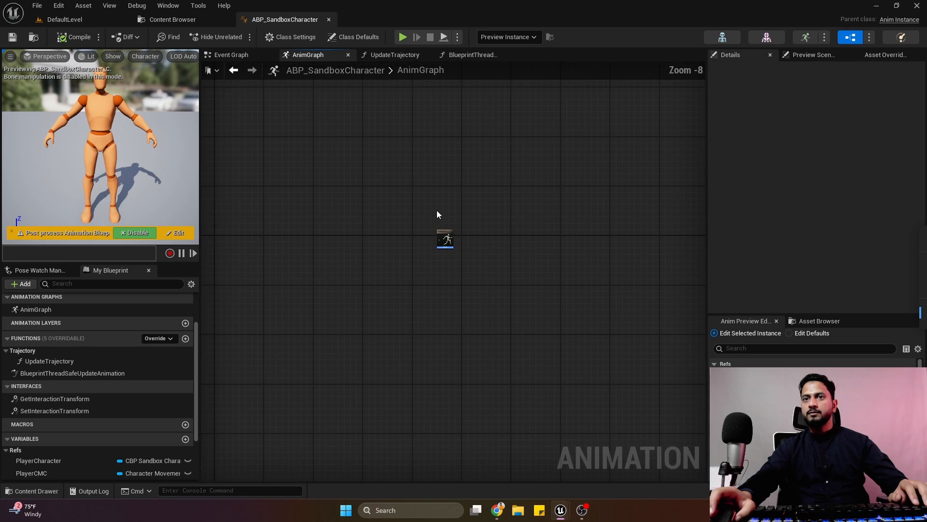
scroll(433, 214, up, 5)
right_drag(431, 216, 489, 162)
drag(512, 226, 466, 233)
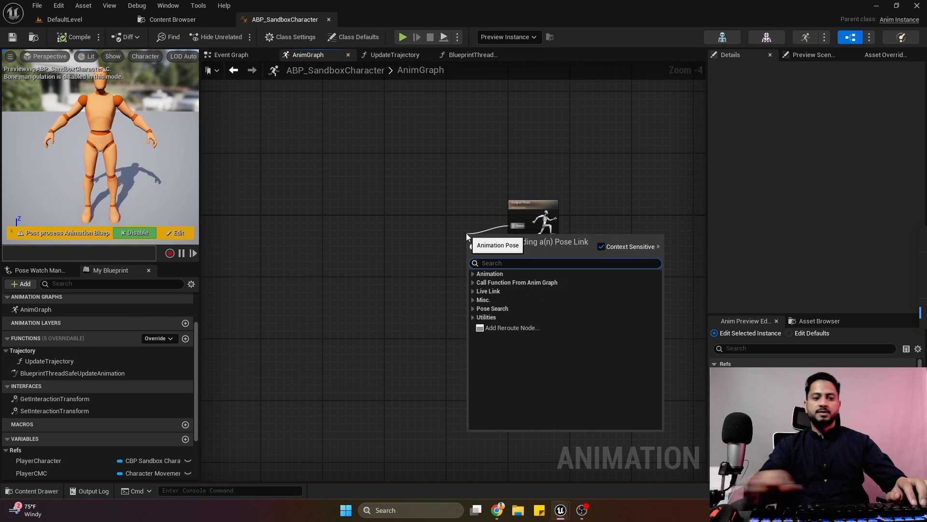
text(pose sea)
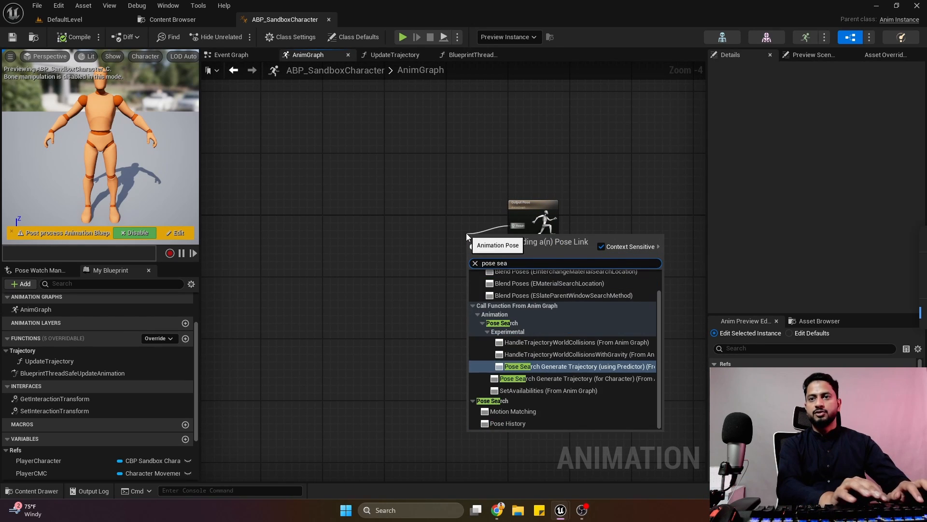
click(513, 425)
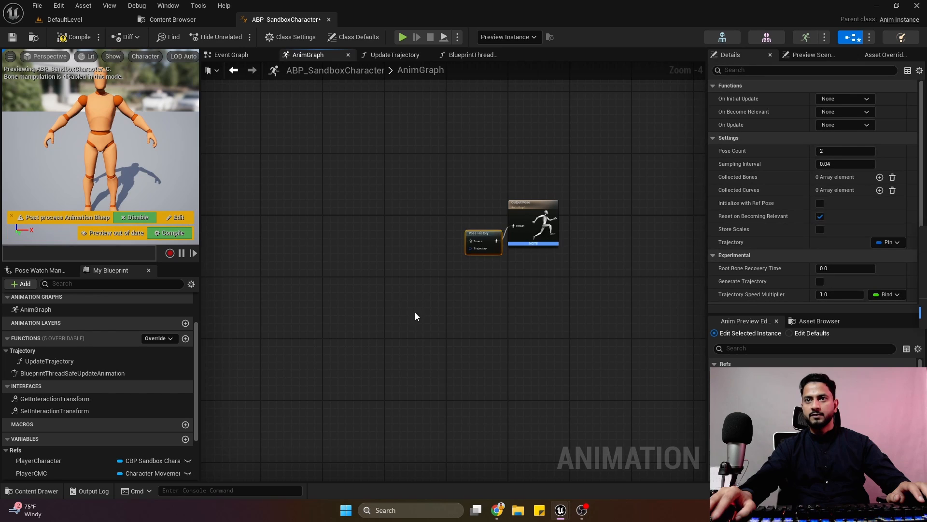
scroll(416, 312, up, 4)
drag(545, 181, 422, 147)
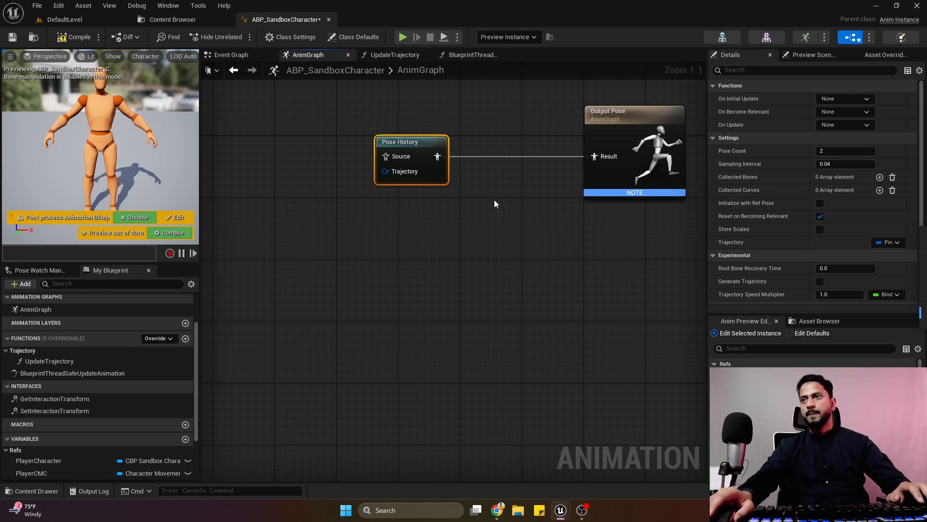
right_drag(680, 213, 514, 233)
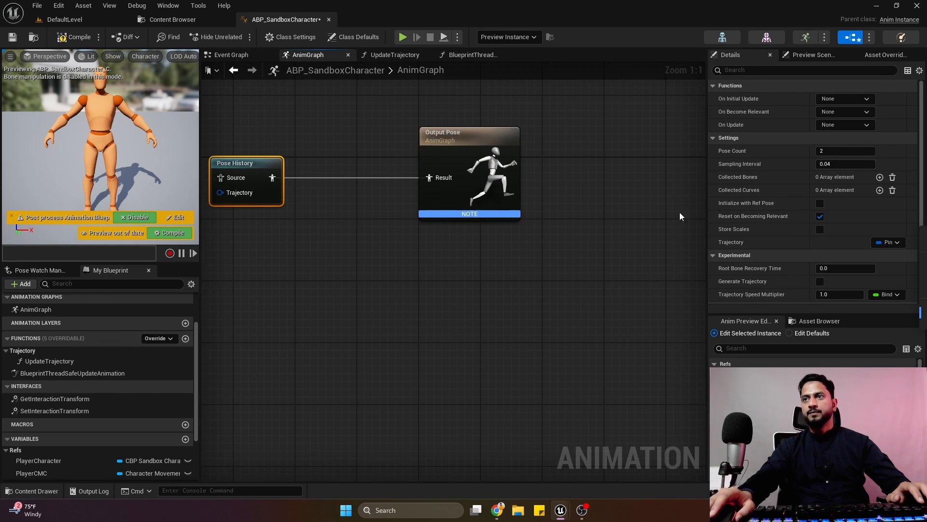
Set the Pose History node's Sampling Interval to 0.0 and compile the blueprint.
click(825, 165)
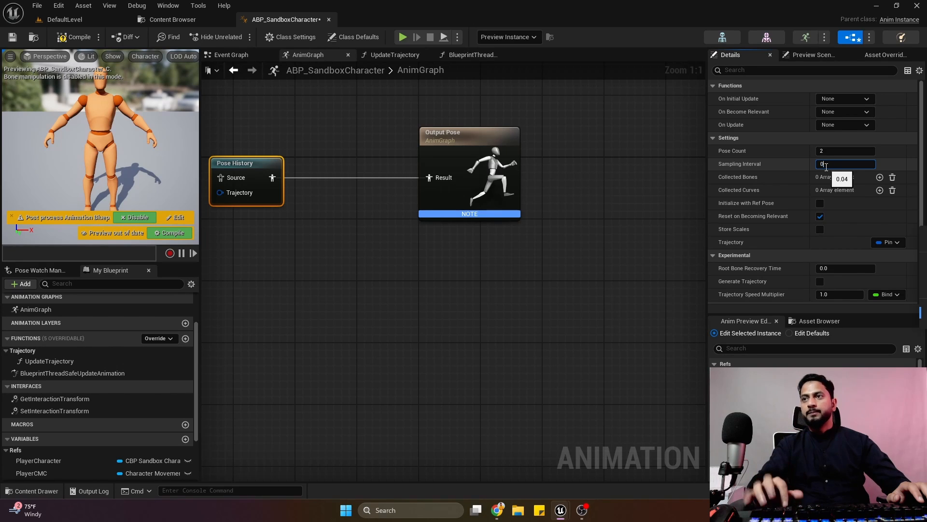
click(75, 36)
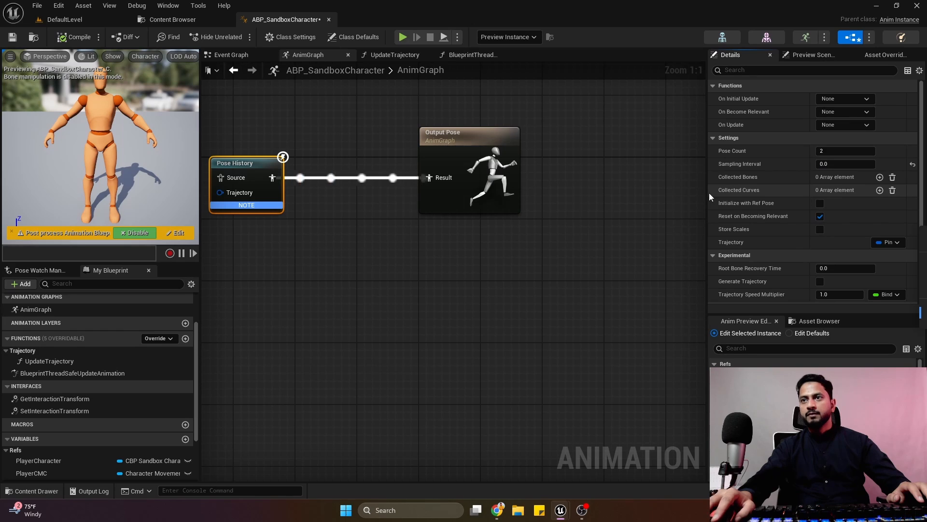
right_drag(326, 242, 378, 244)
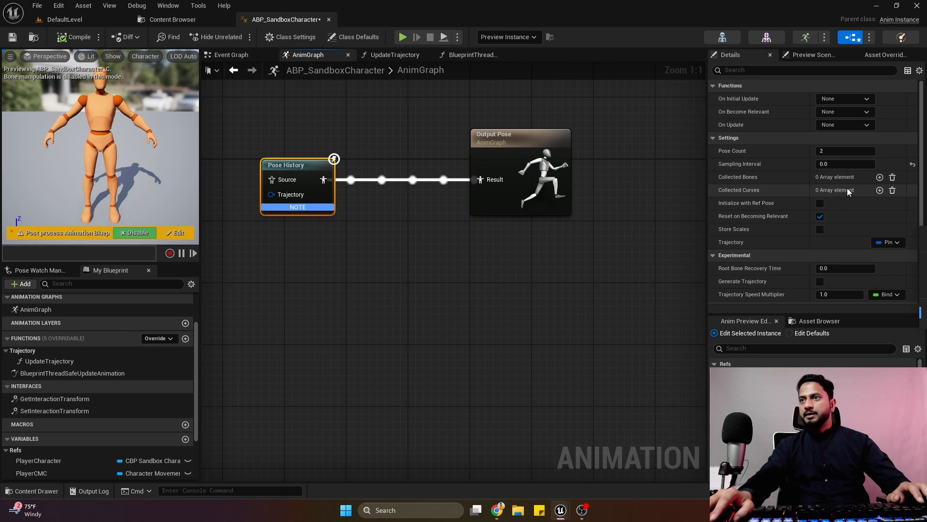
Add four elements to the Pose History node's Collected Bones array.
click(879, 177)
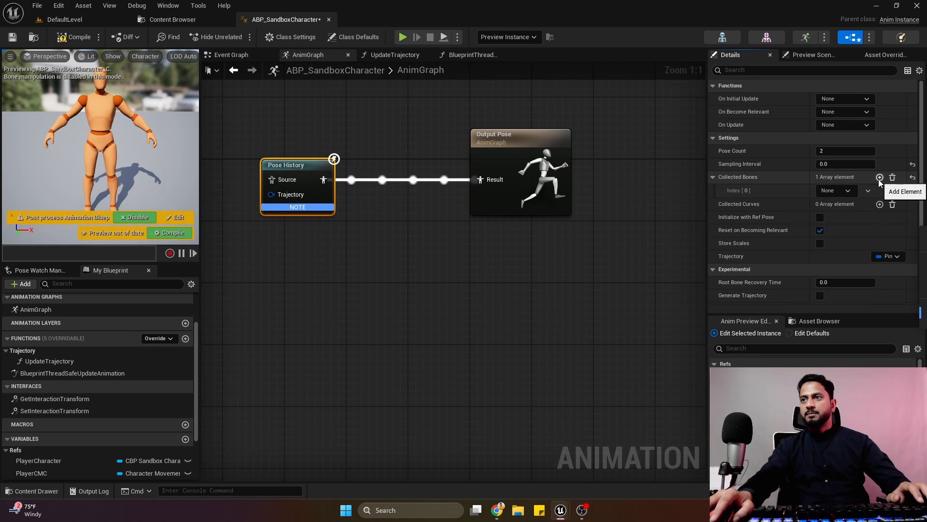
click(880, 178)
click(879, 177)
click(879, 177)
Assign foot_l and foot_r to the first two Collected Bones entries of the Pose History node.
click(841, 190)
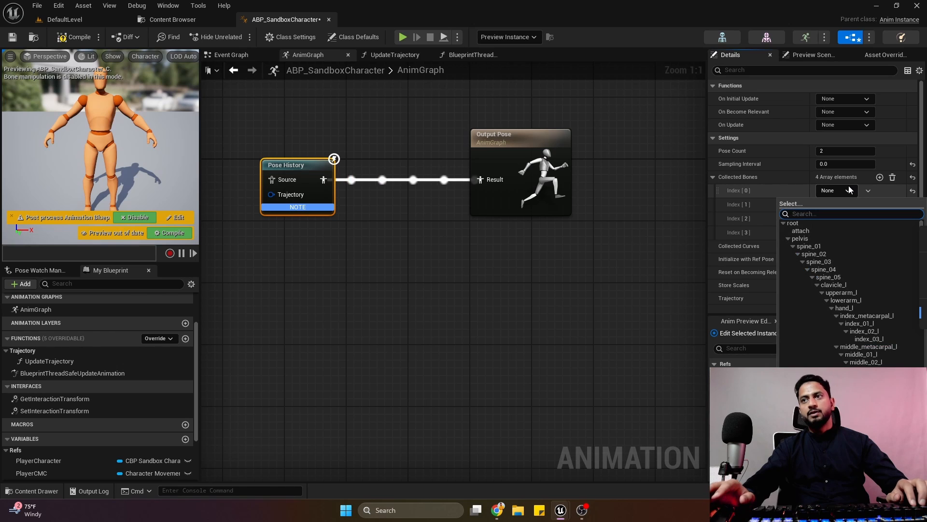
text(foo)
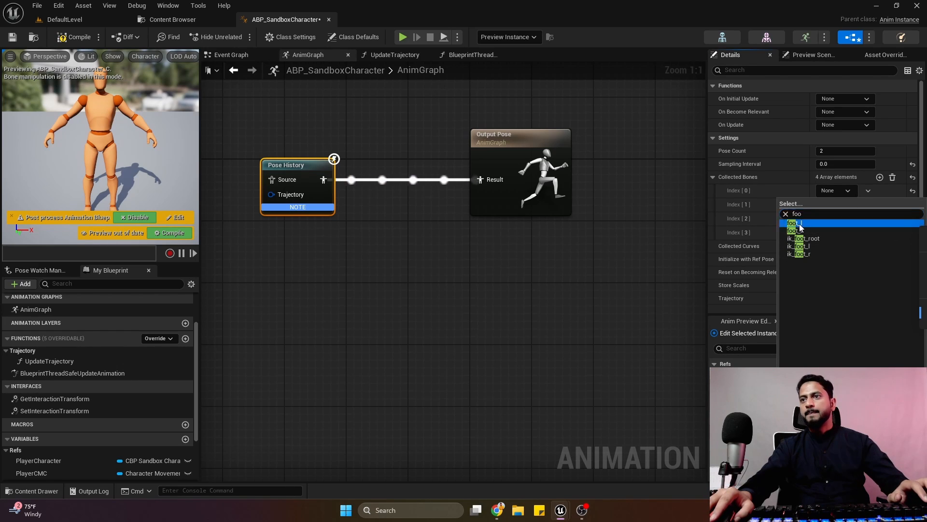
click(799, 224)
click(833, 202)
text(foo)
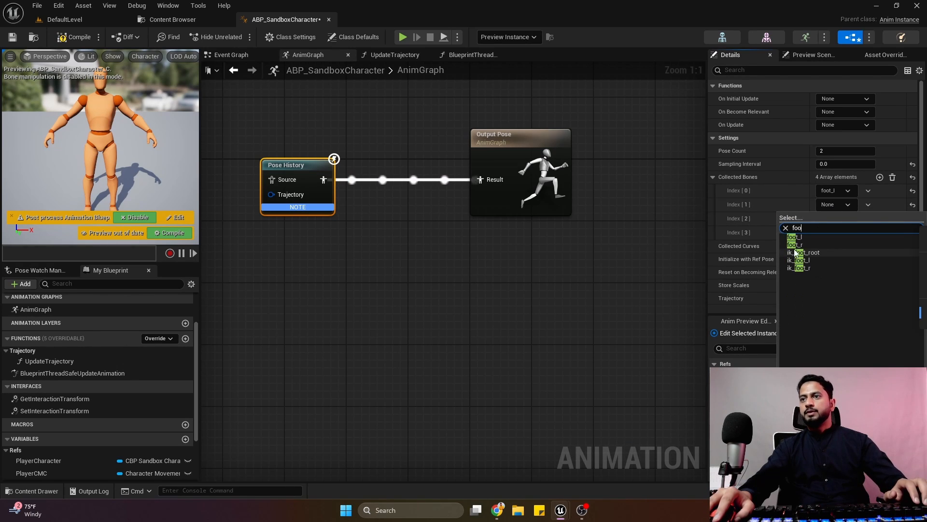
click(795, 244)
Assign thigh_l and thigh_r to the third and fourth Collected Bones entries.
click(834, 218)
text(thig)
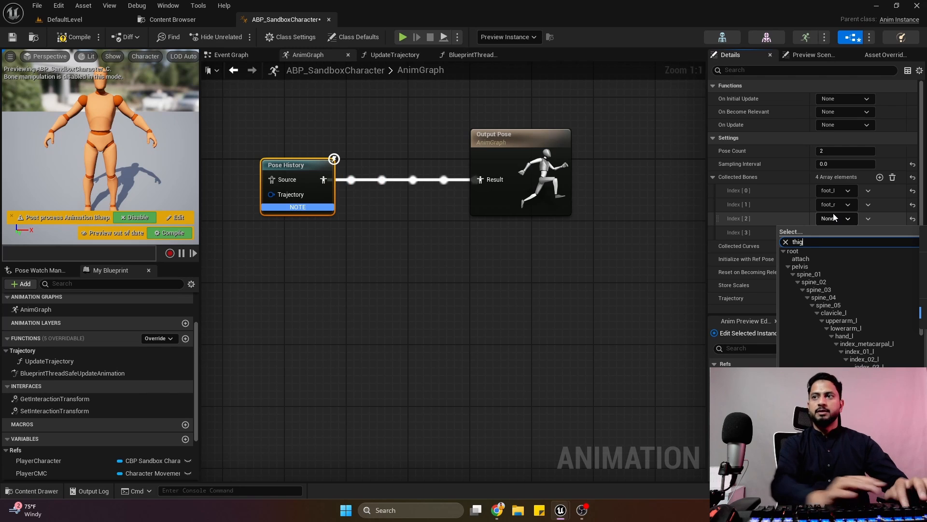
click(802, 251)
click(844, 233)
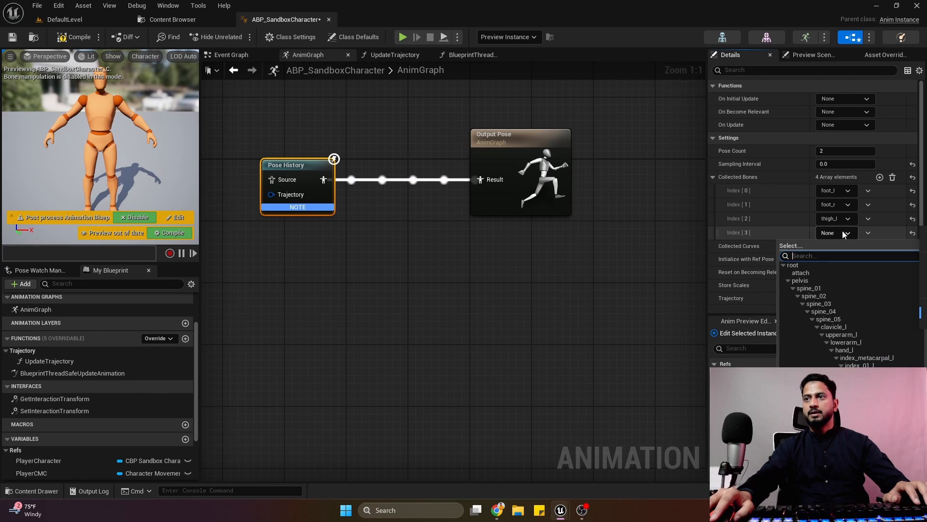
text(thig)
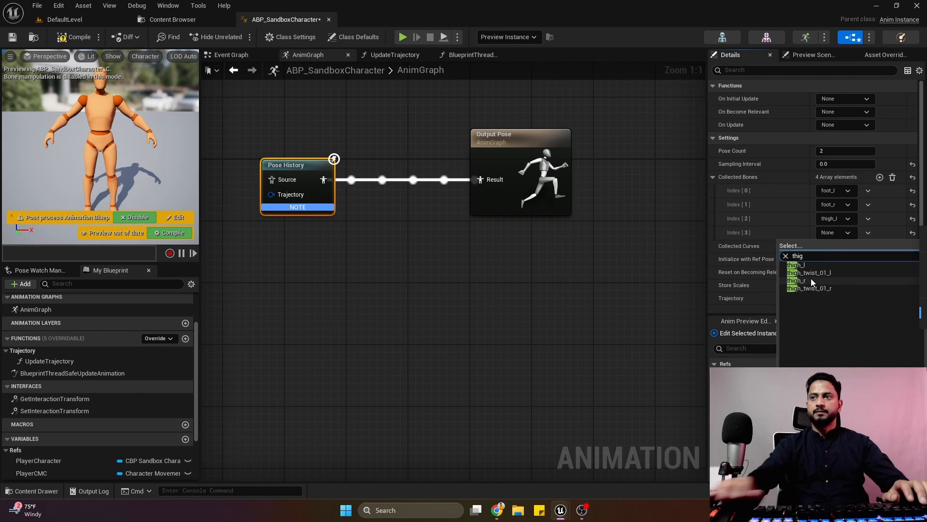
click(811, 279)
click(584, 511)
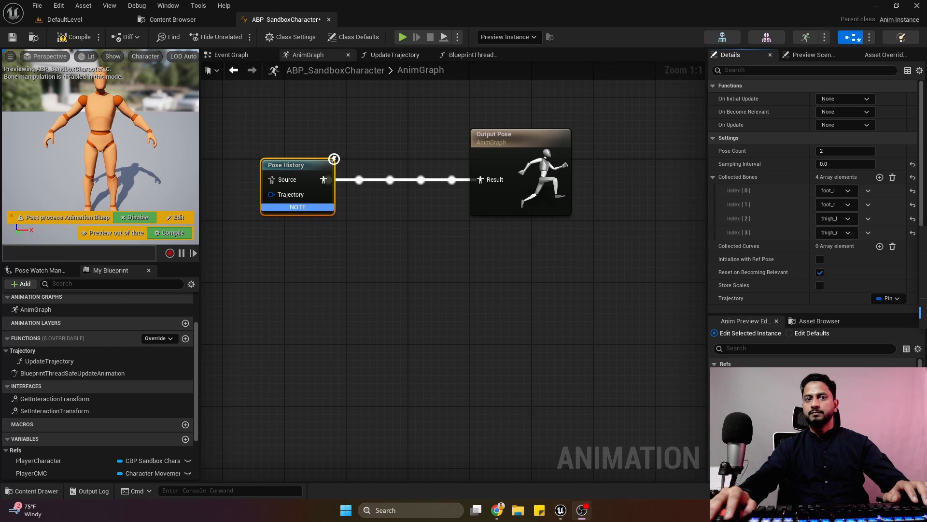
click(396, 316)
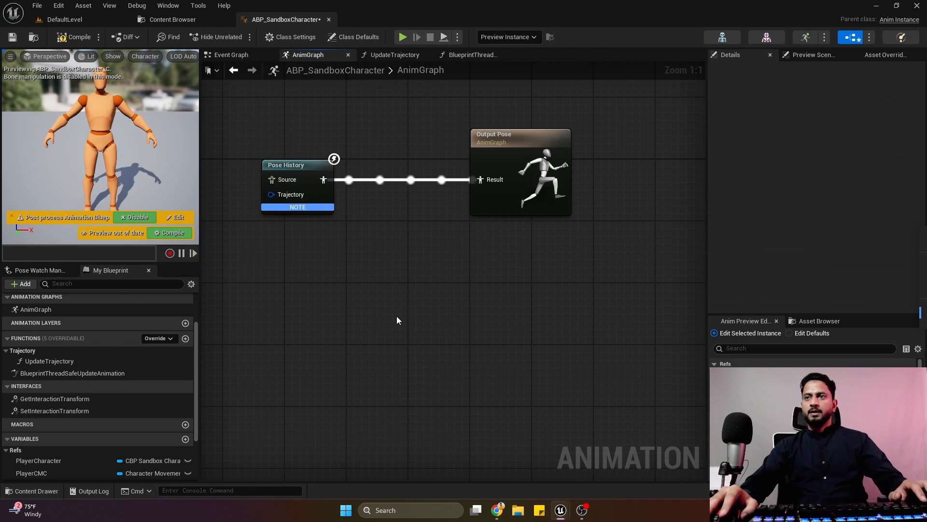
Add a fifth Collected Bones entry to the Pose History node, set it to pelvis, and compile the blueprint.
click(309, 189)
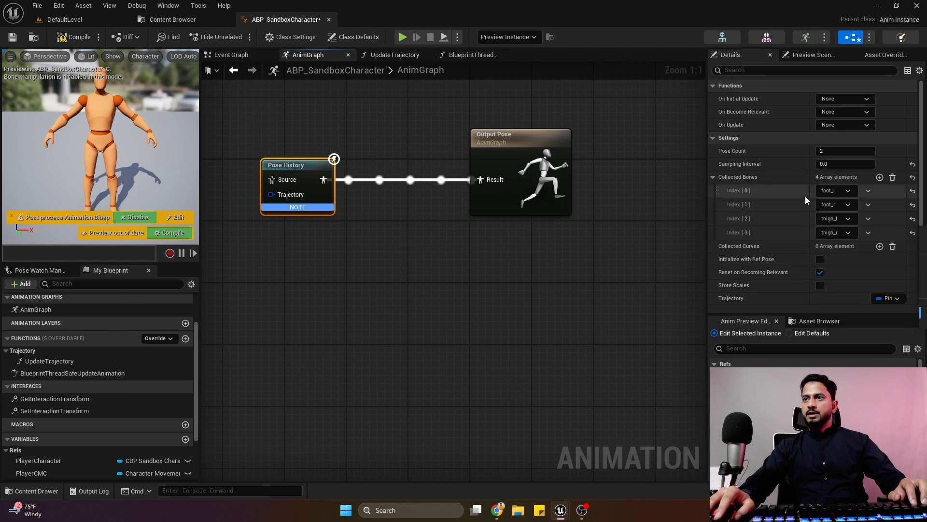
click(880, 177)
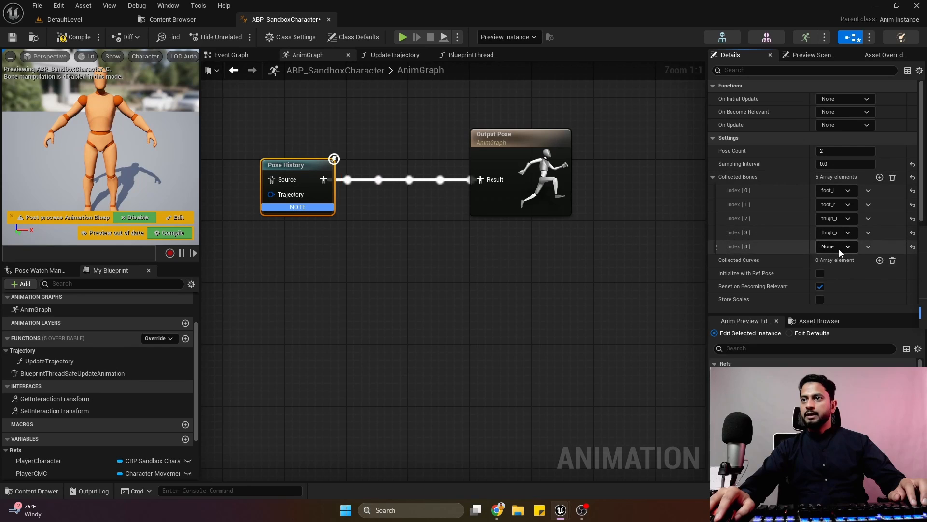
click(838, 247)
click(706, 282)
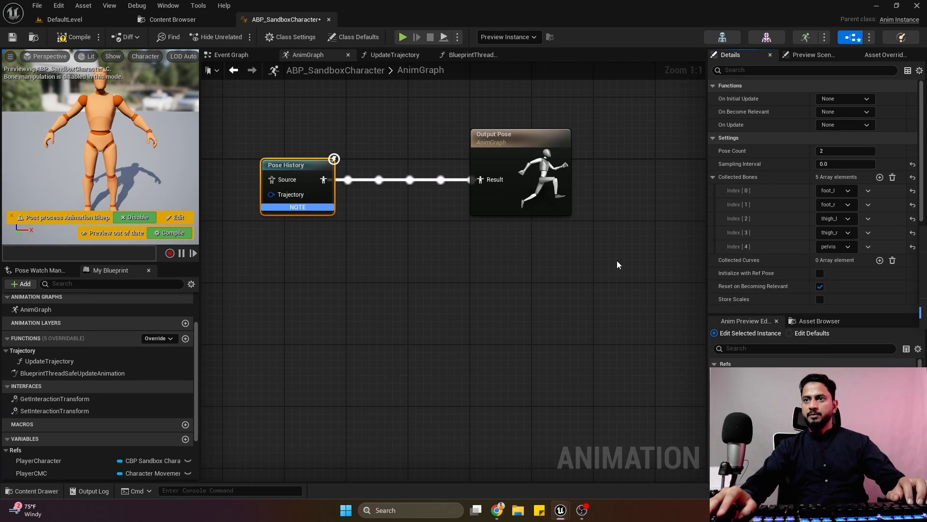
click(607, 268)
click(64, 43)
Enable Initialize with Ref Pose on the Pose History node and compile the blueprint.
click(309, 190)
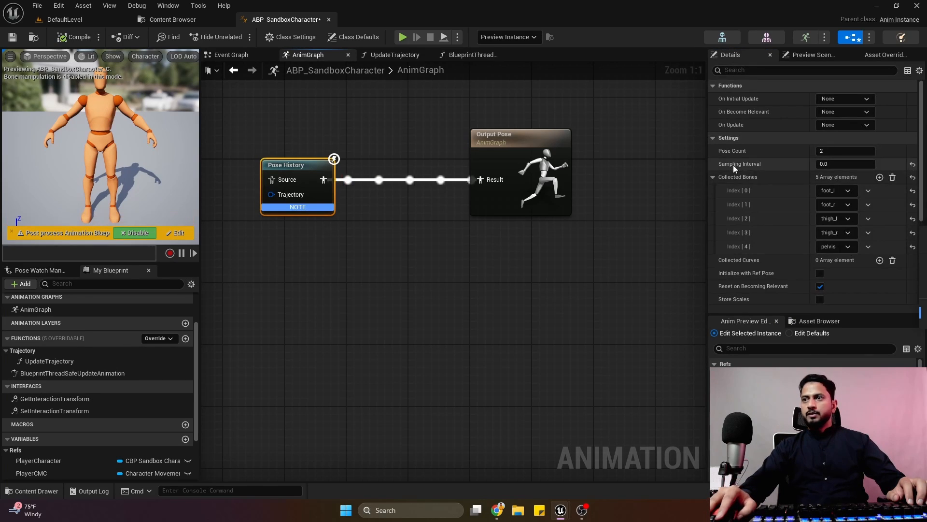
scroll(818, 210, down, 3)
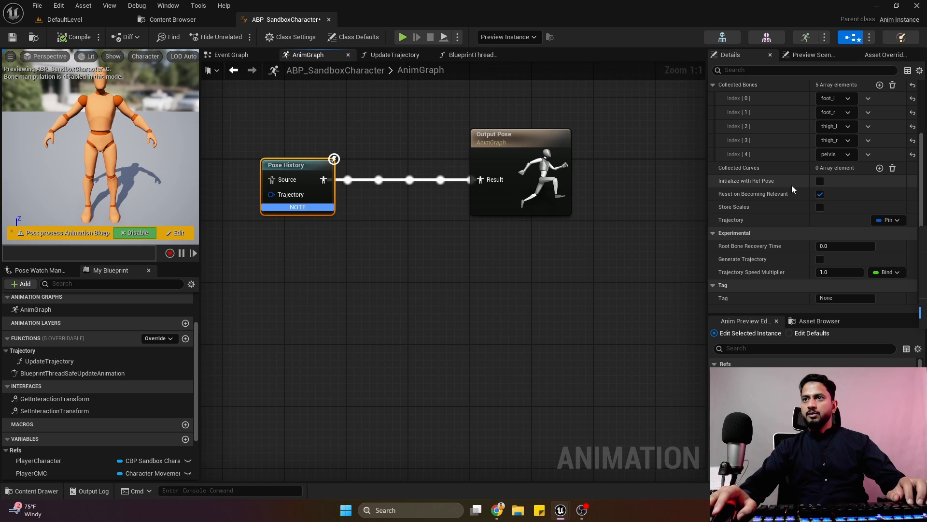
click(819, 182)
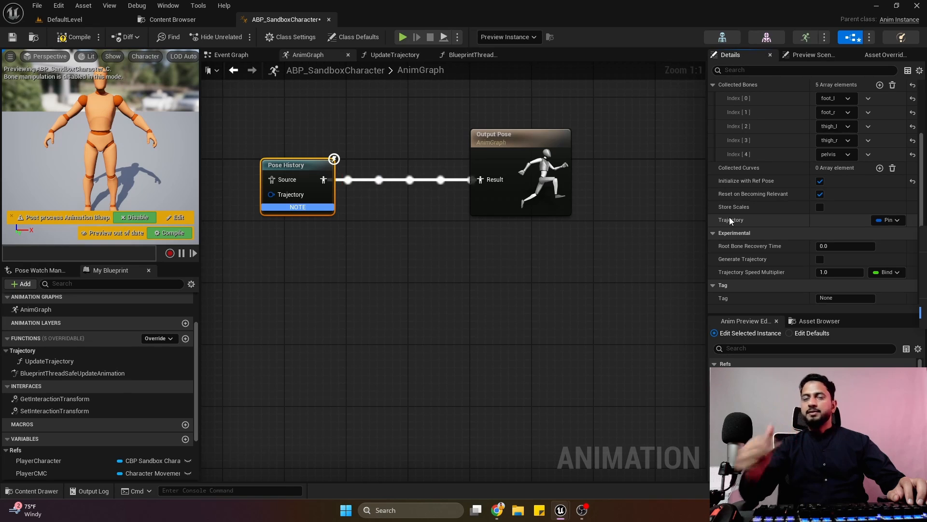
click(79, 37)
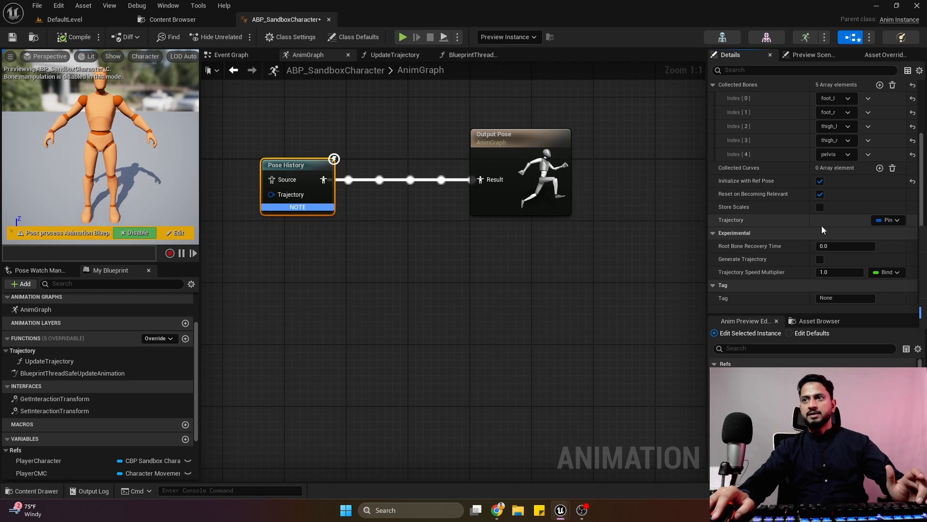
Bind the Pose History node's Trajectory input to the Trajectory variable and compile the blueprint.
click(889, 220)
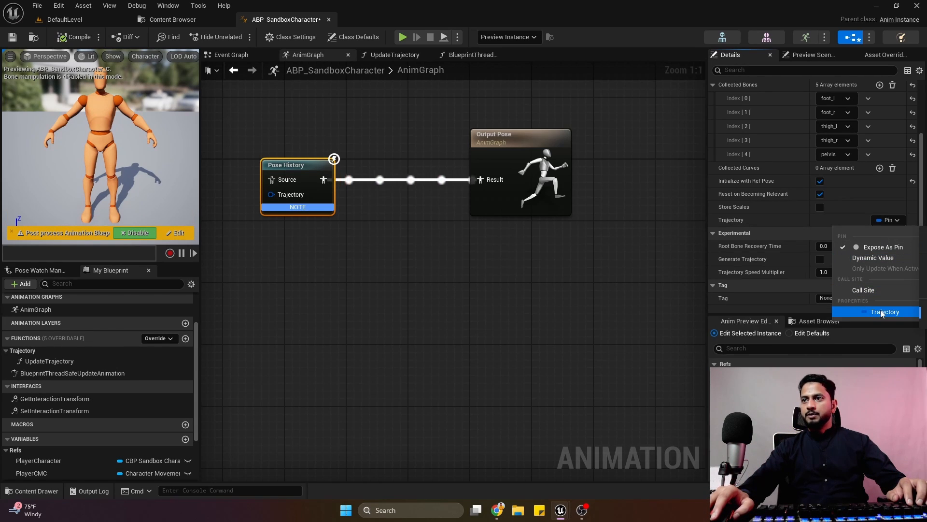
click(882, 313)
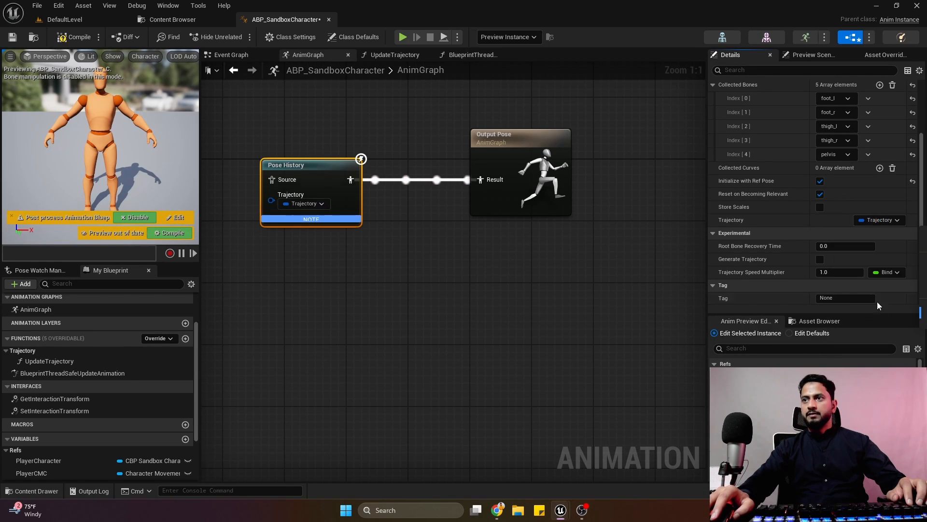
click(79, 37)
scroll(797, 188, down, 2)
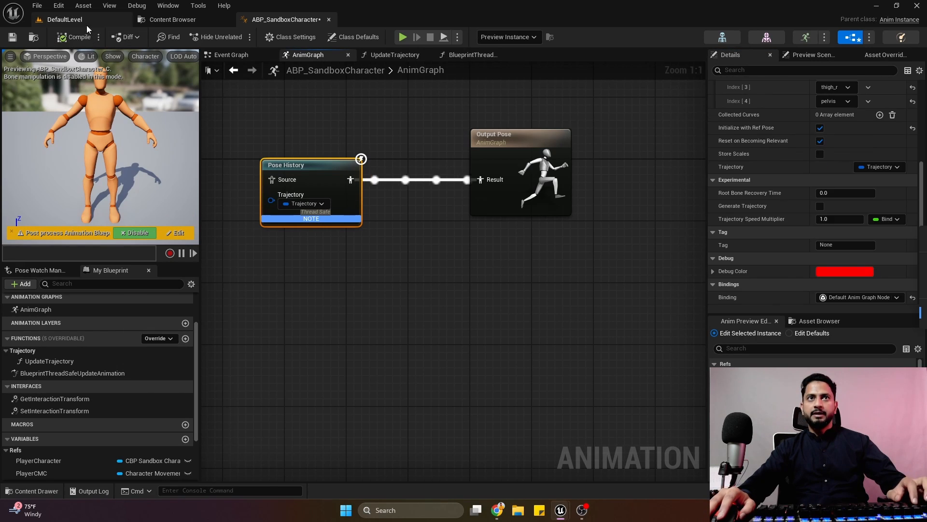
Play DefaultLevel and move the character sideways to test its drawn trajectory.
click(62, 19)
click(240, 36)
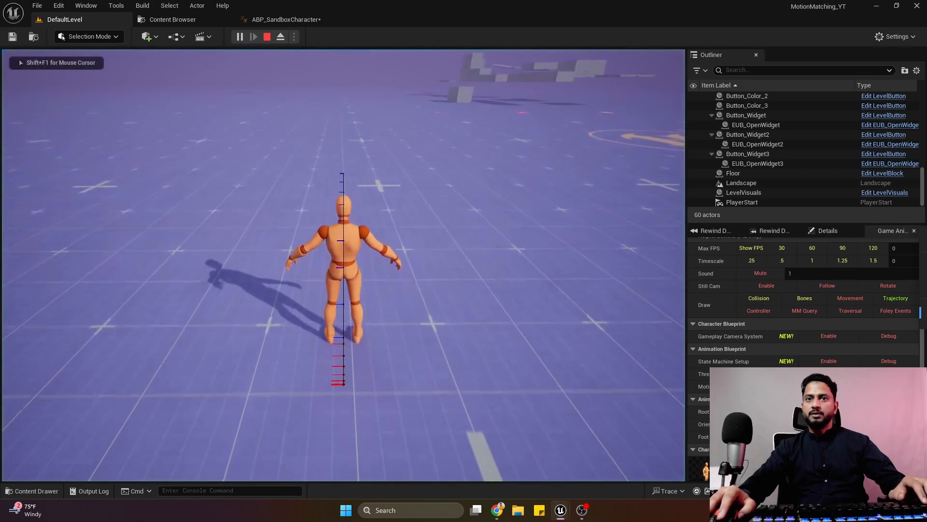
key(d)
key(a)
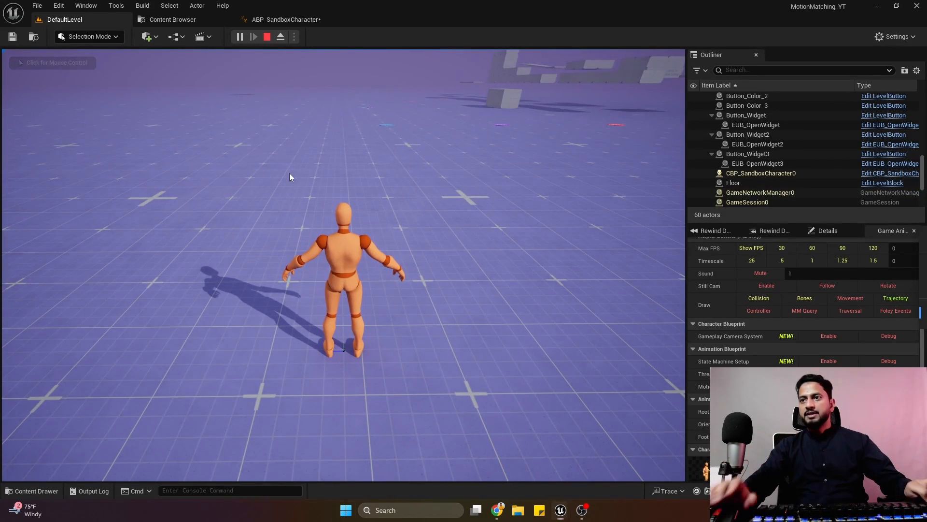
Switch the Trajectory debug drawing off and on again, check it on the moving character, and stop play.
click(897, 298)
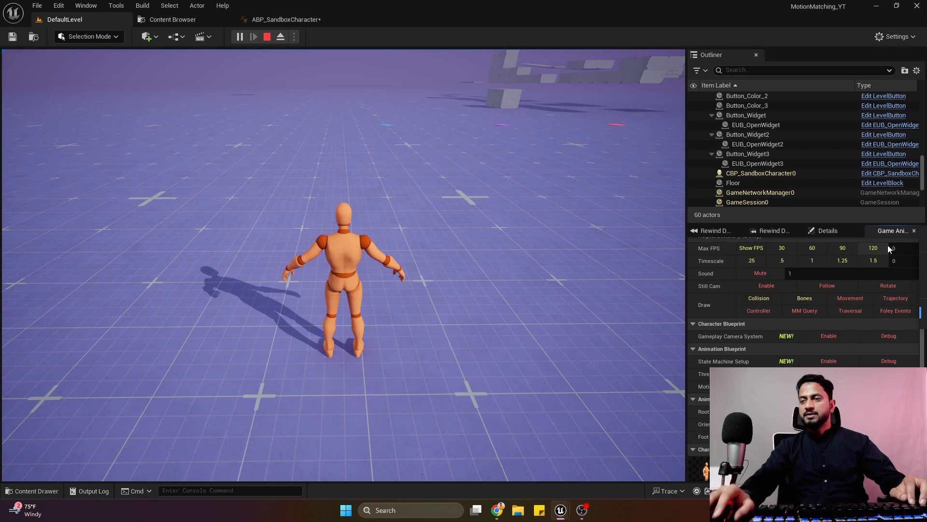
scroll(842, 327, up, 1)
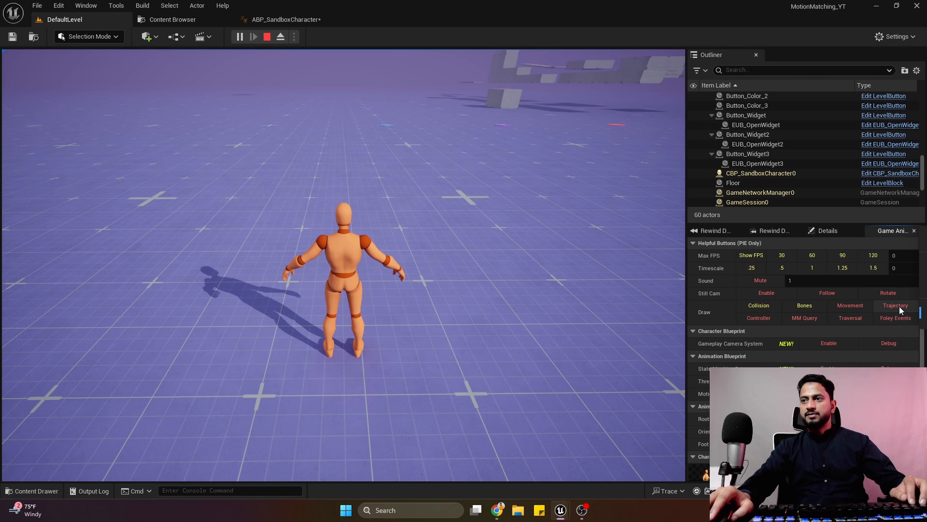
click(896, 305)
click(483, 290)
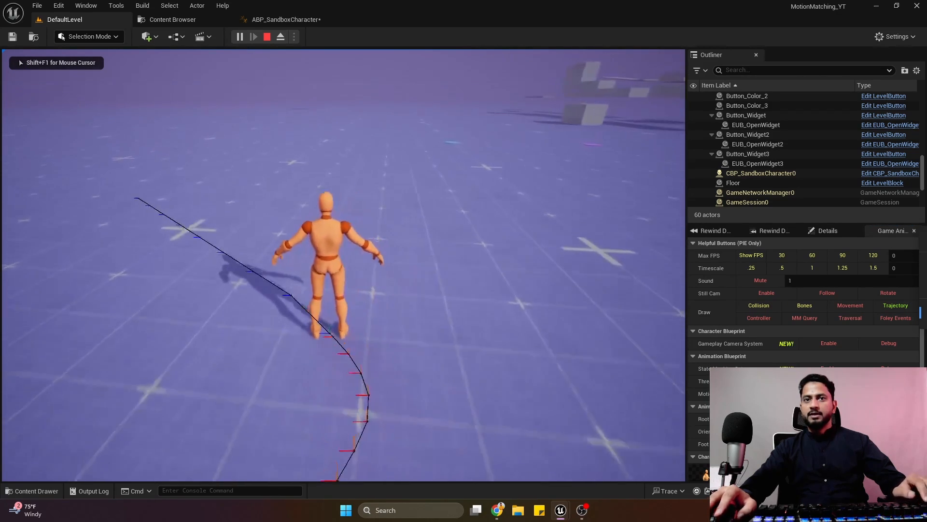
key(Escape)
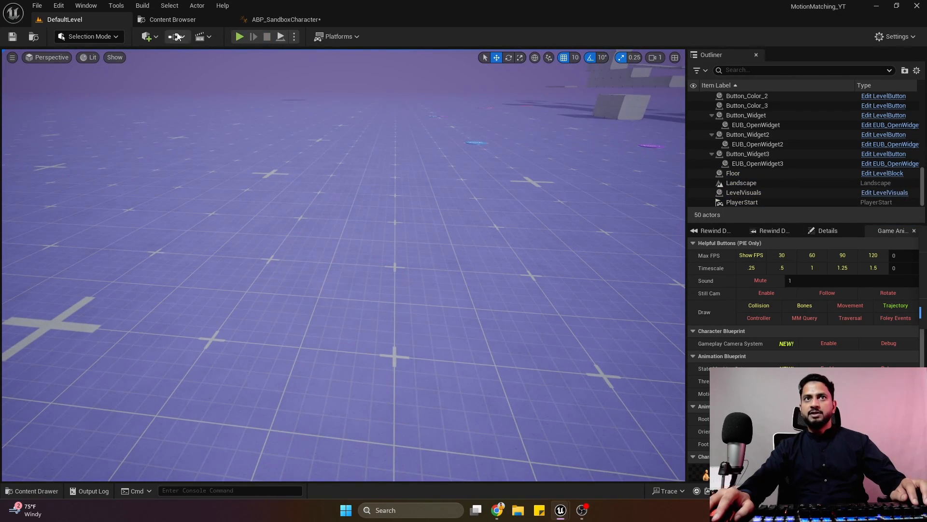
Open GameAnimationWidget from the project's Widgets folder and inspect the Trajectory button area in its layout.
click(169, 20)
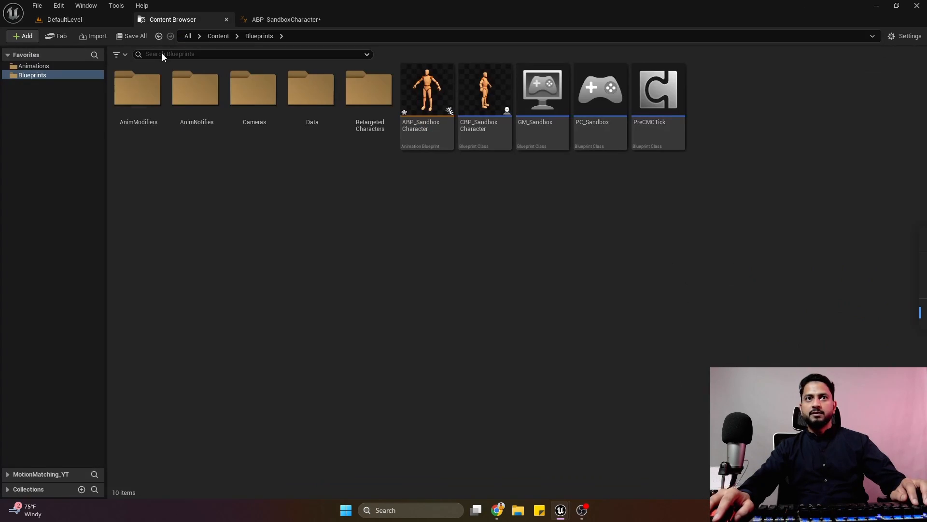
click(11, 475)
click(41, 356)
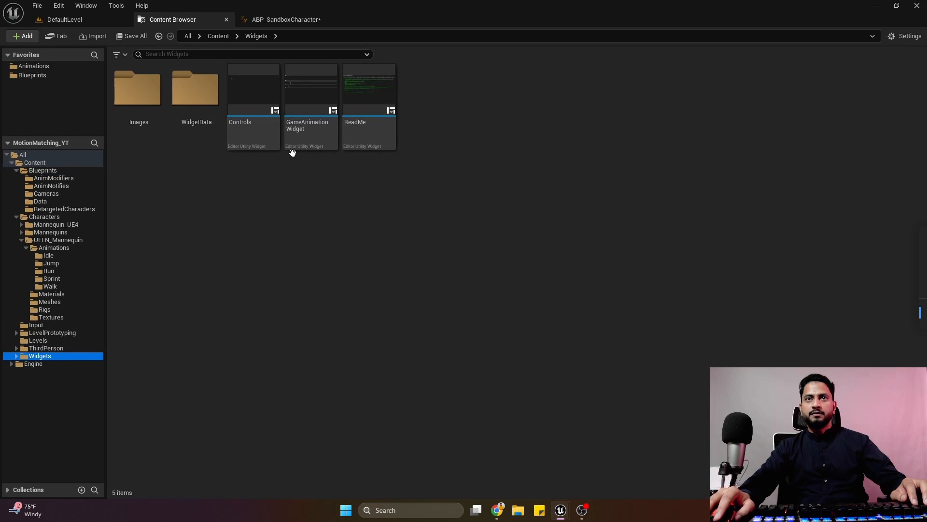
right_click(303, 135)
double_click(309, 118)
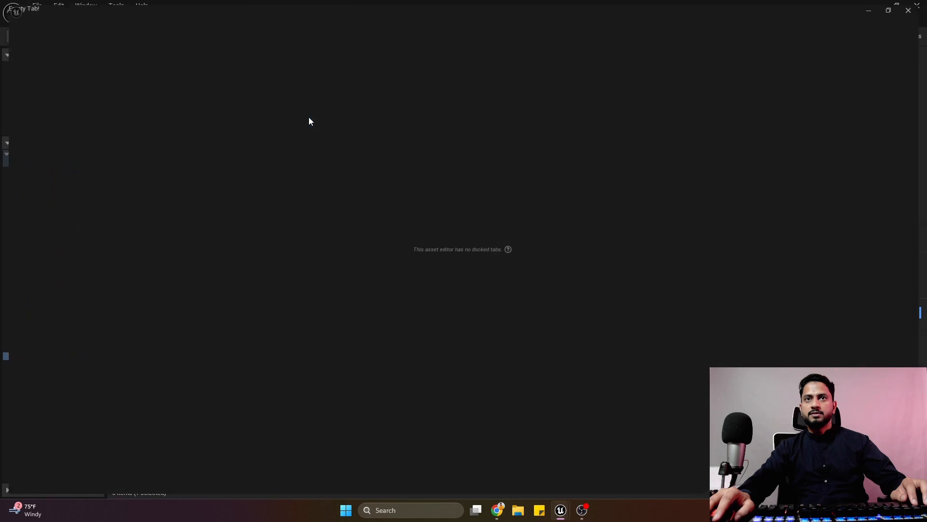
scroll(599, 178, up, 4)
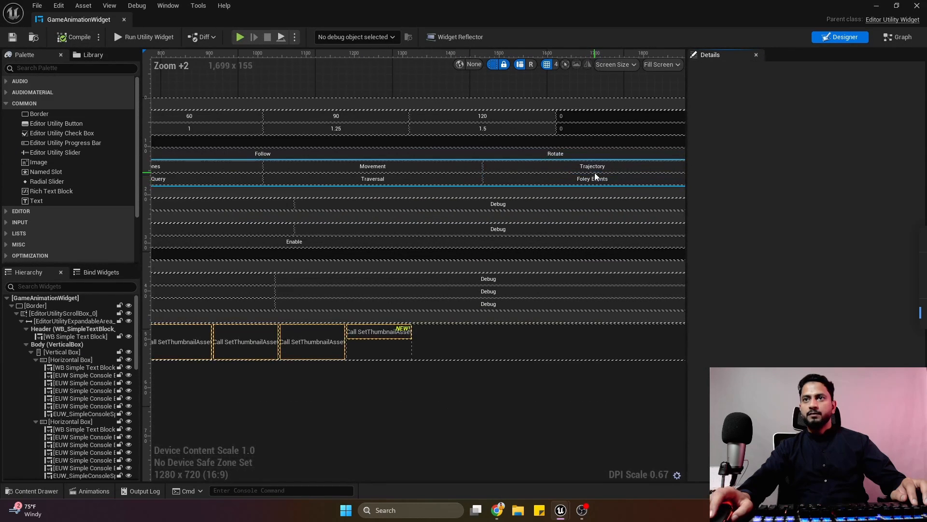
click(598, 178)
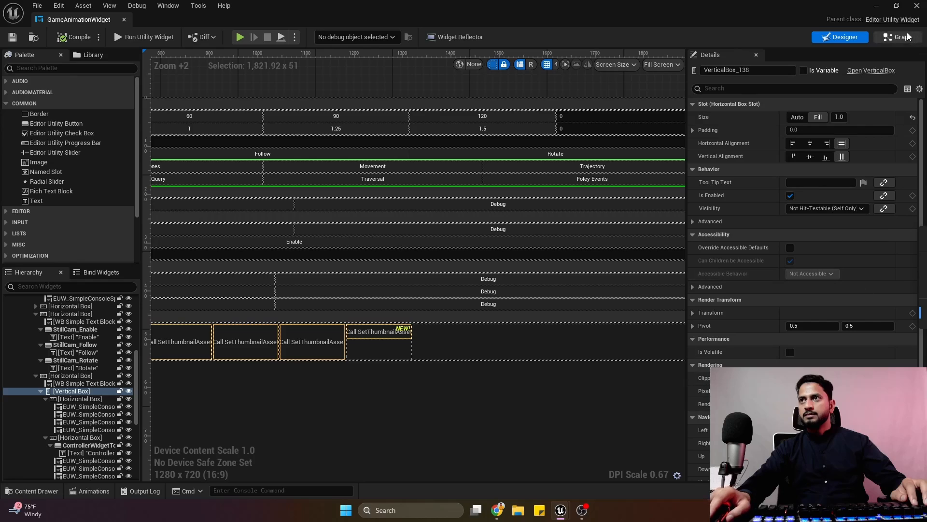
Examine the event graph of GameAnimationWidget for the logic behind its debug buttons, and close the widget editor.
click(899, 43)
scroll(517, 256, up, 4)
scroll(531, 292, down, 3)
right_drag(502, 381, 563, 205)
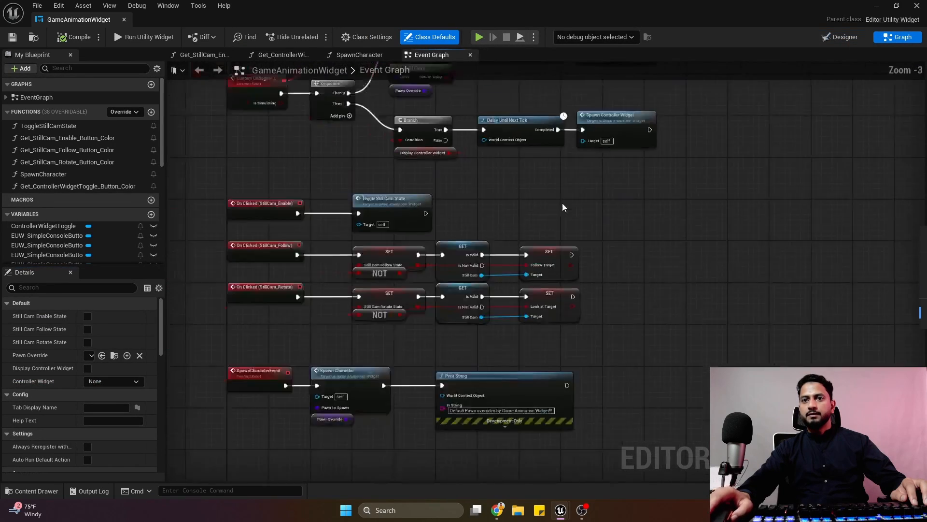
scroll(563, 206, down, 2)
right_drag(564, 264, 537, 155)
scroll(503, 275, up, 5)
scroll(482, 269, down, 4)
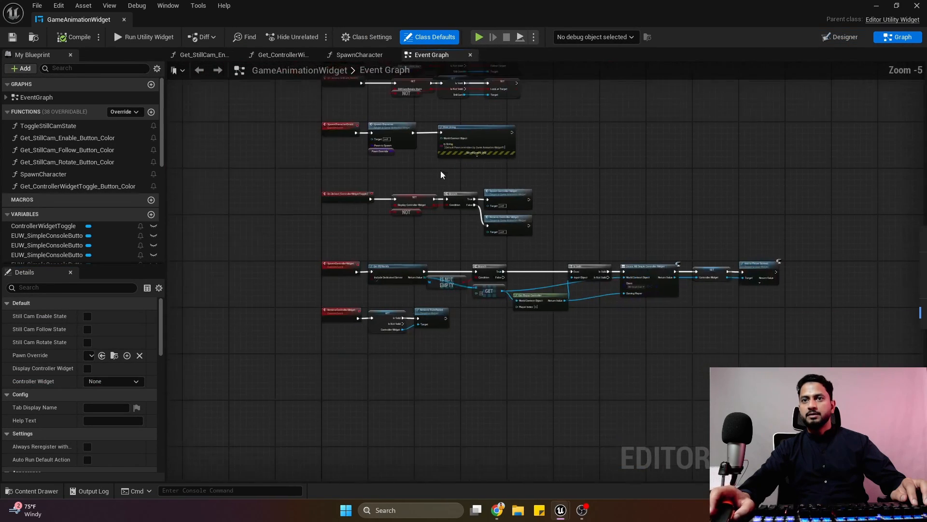
scroll(515, 262, up, 3)
right_drag(514, 263, 469, 220)
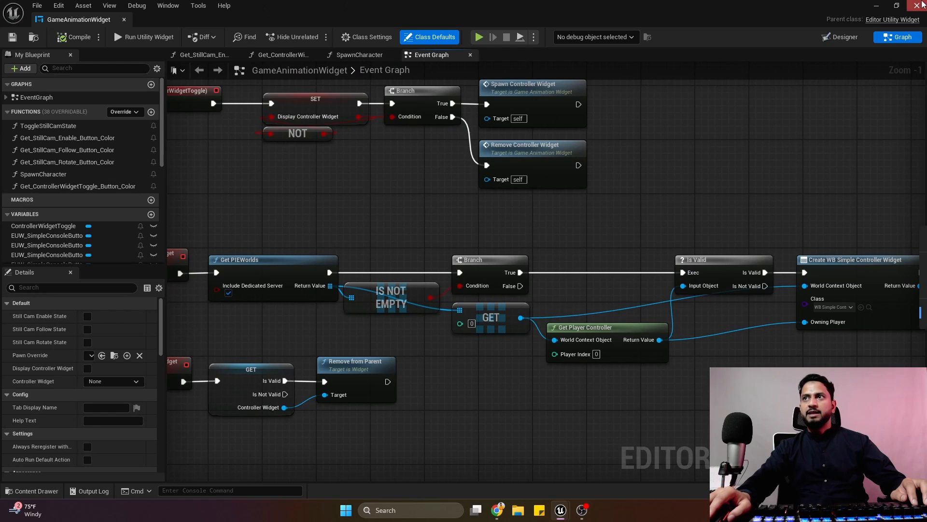
click(918, 4)
Play DefaultLevel, look up the a.AnimNode.PoseHistory debug commands in the console, and stop play.
click(99, 20)
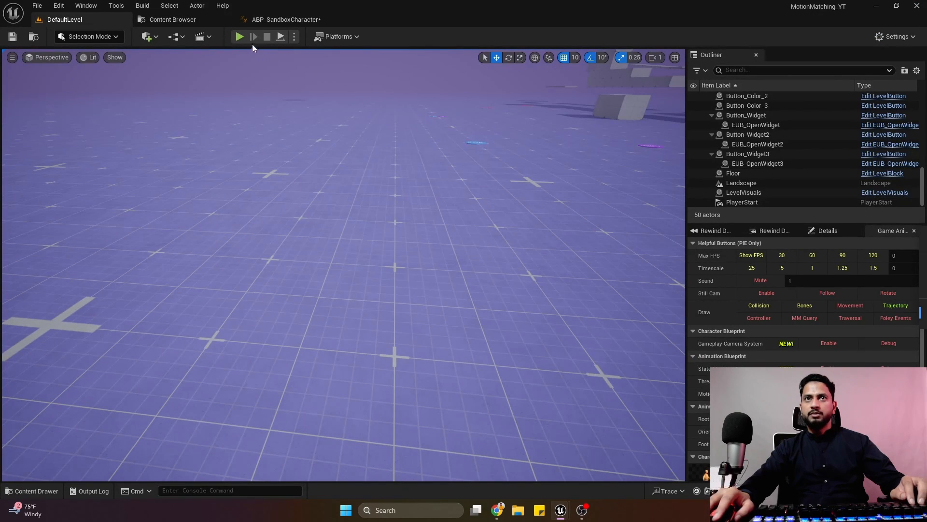
click(242, 37)
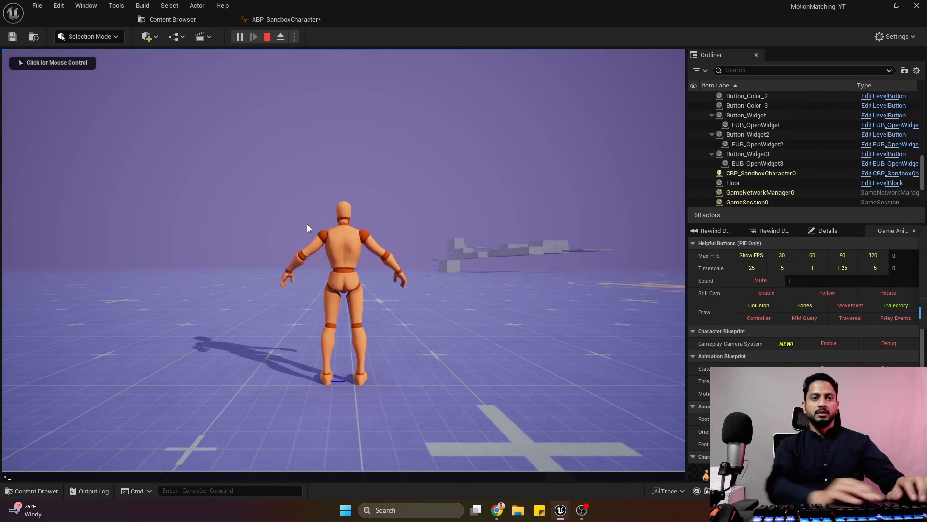
text(a.anim)
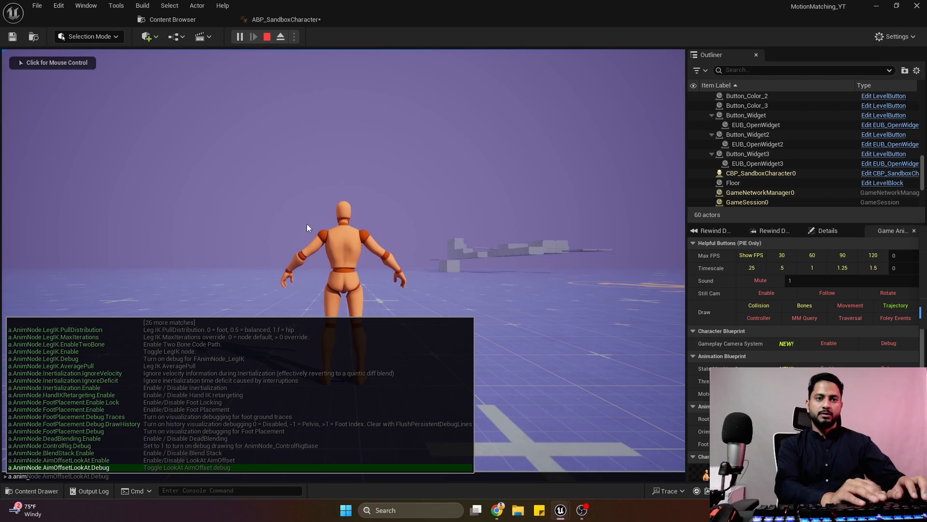
text(node.po)
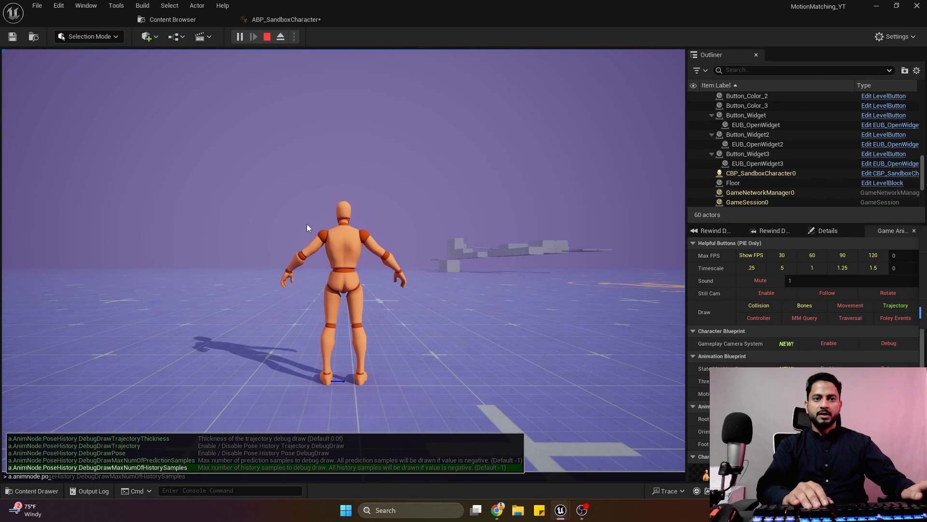
click(282, 318)
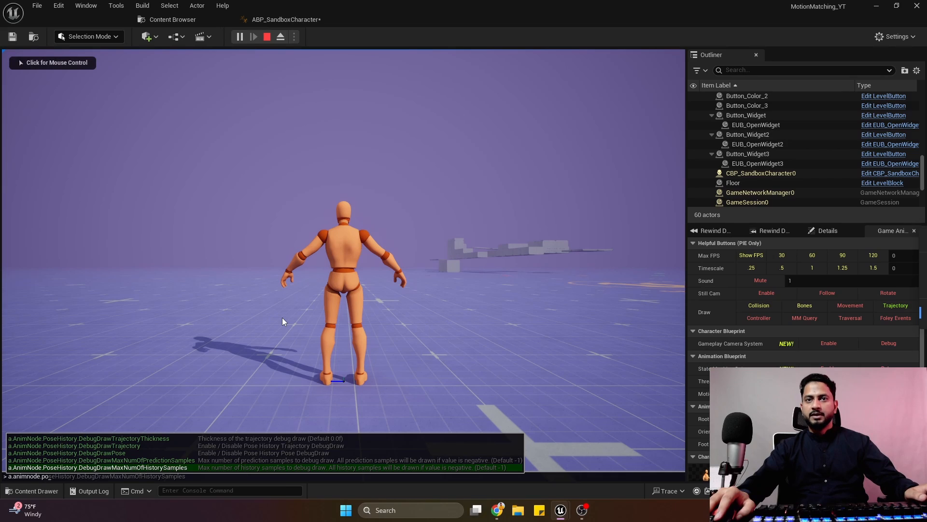
key(Escape)
Play DefaultLevel again, move the character in several directions to examine its drawn trajectory, and stop play.
click(242, 39)
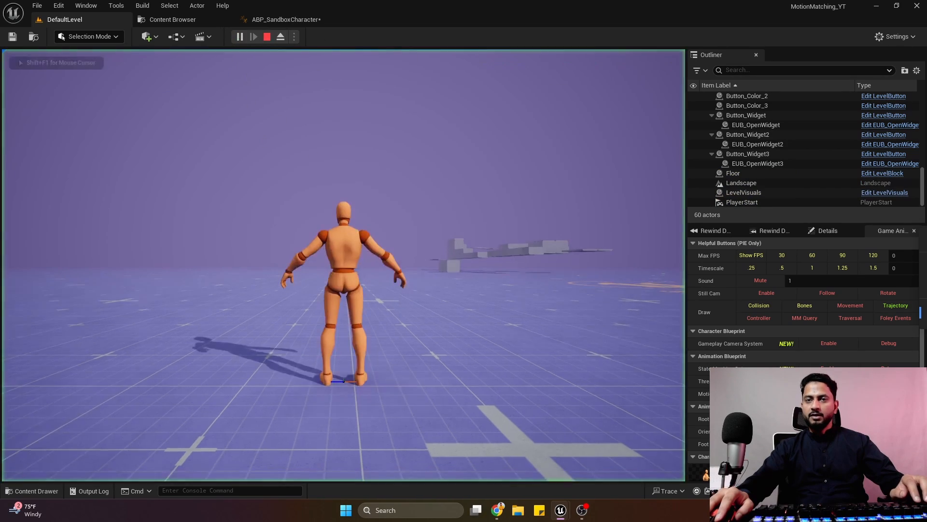
key(w)
key(d)
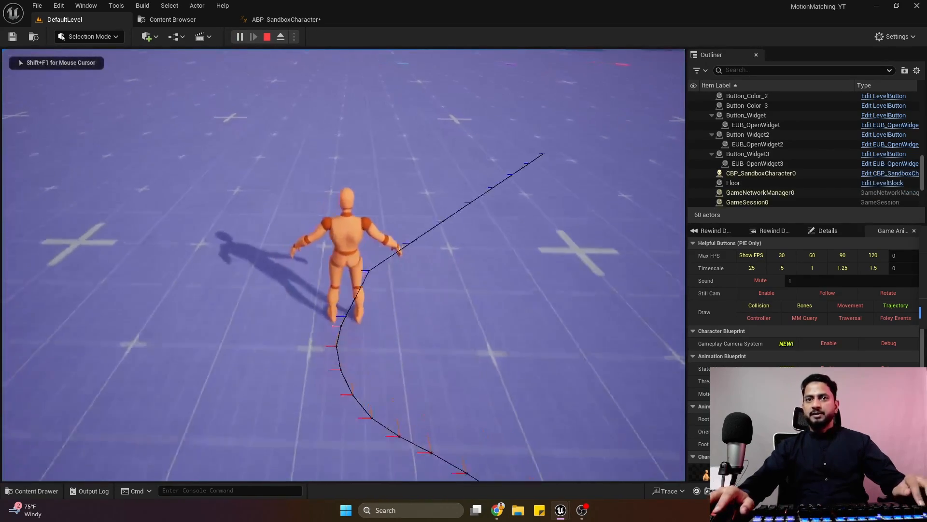
key(s)
key(a)
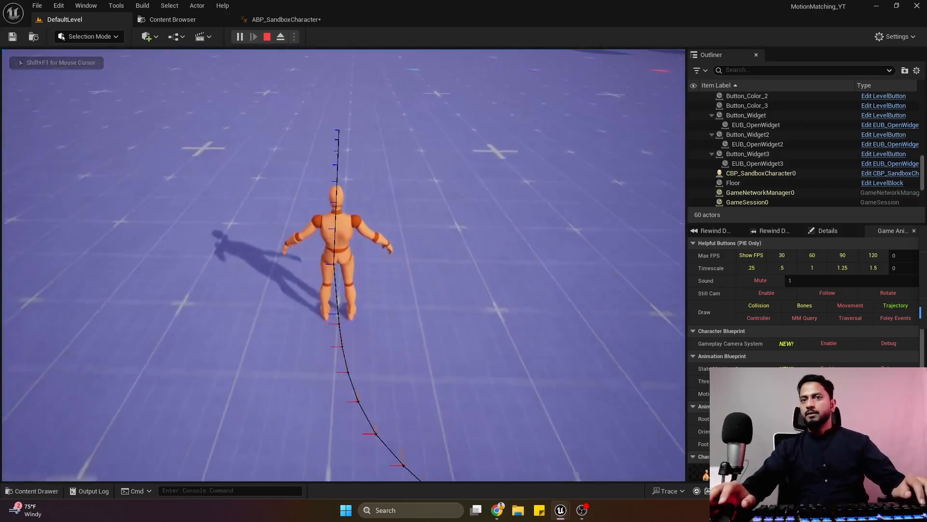
key(Escape)
Save ABP_SandboxCharacter and, in UpdateTrajectory's Pose Search Generate Trajectory node, set the History Sampling Interval to -1.0 and Trajectory History Count to 30.
click(286, 19)
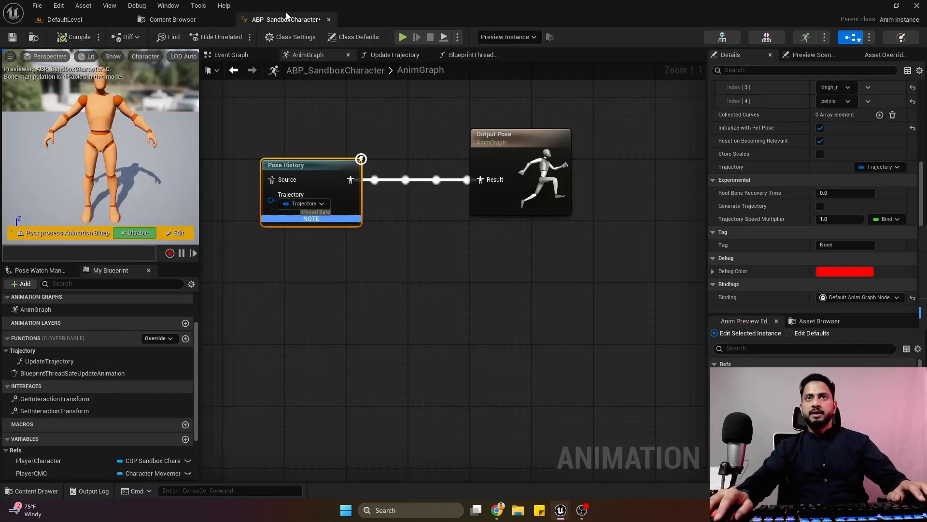
click(13, 37)
click(381, 55)
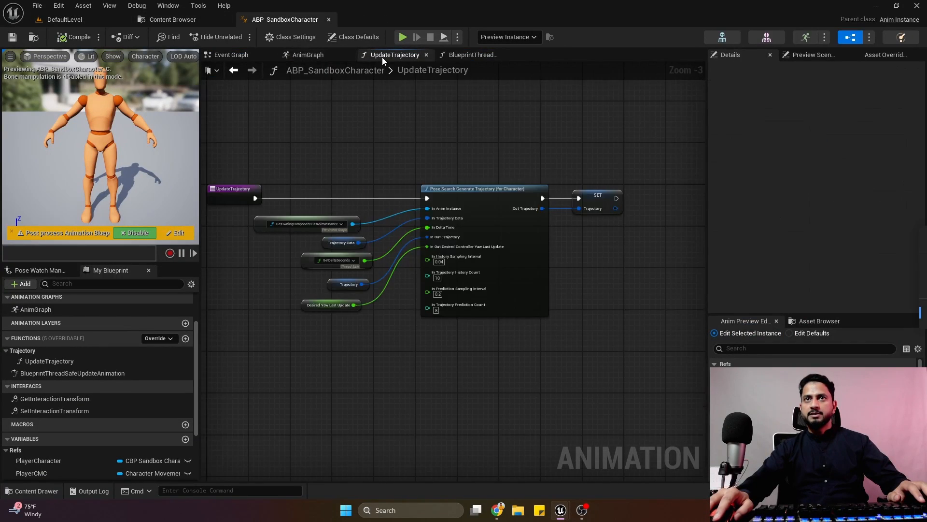
scroll(393, 291, up, 3)
right_drag(393, 290, 375, 248)
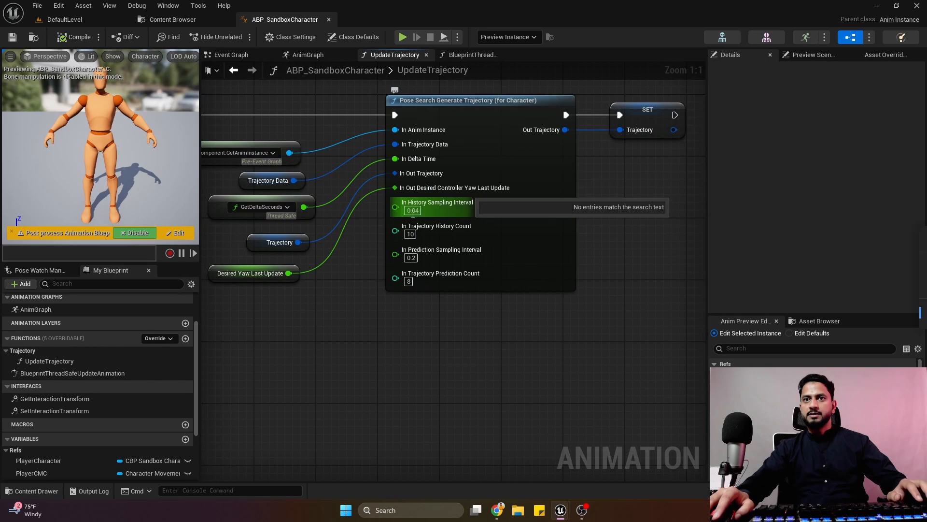
text(1)
key(Return)
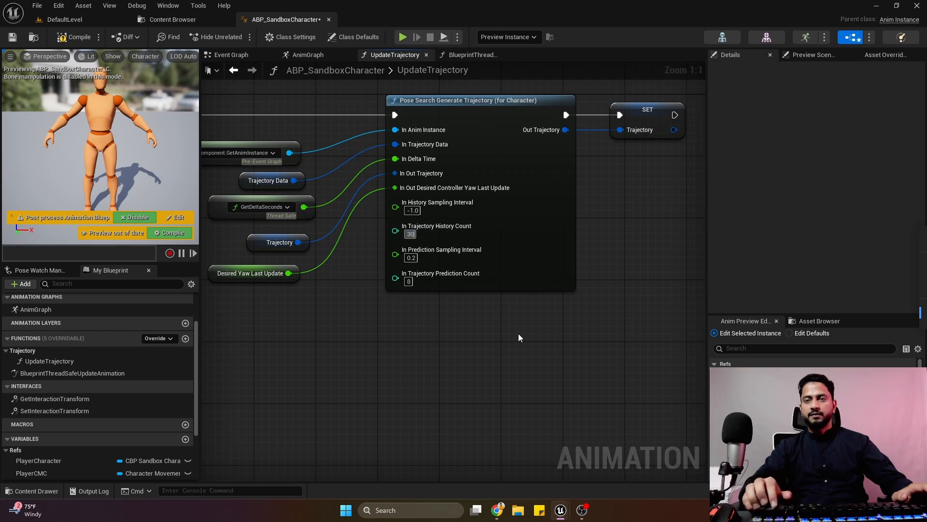
text(30)
Play DefaultLevel, move the character forward and sideways to test the trajectory with the new history settings, and stop play.
click(80, 24)
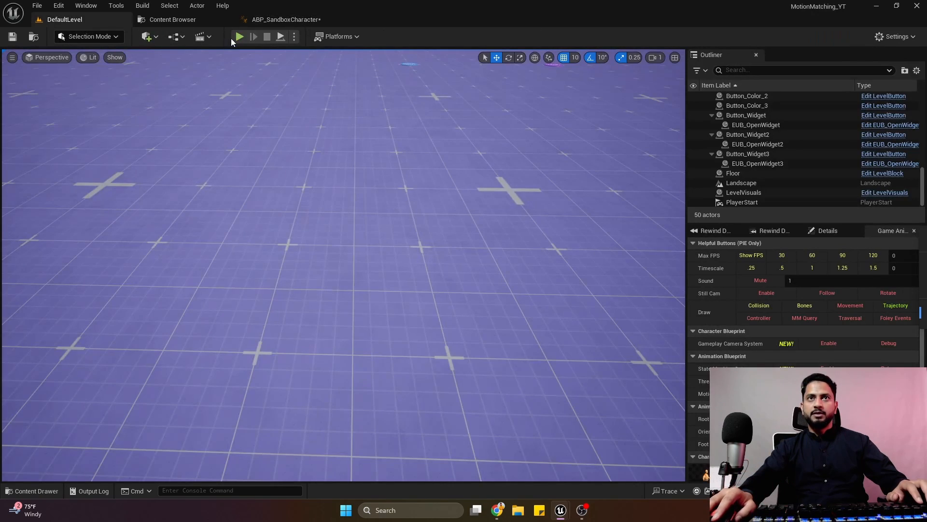
key(alt+p)
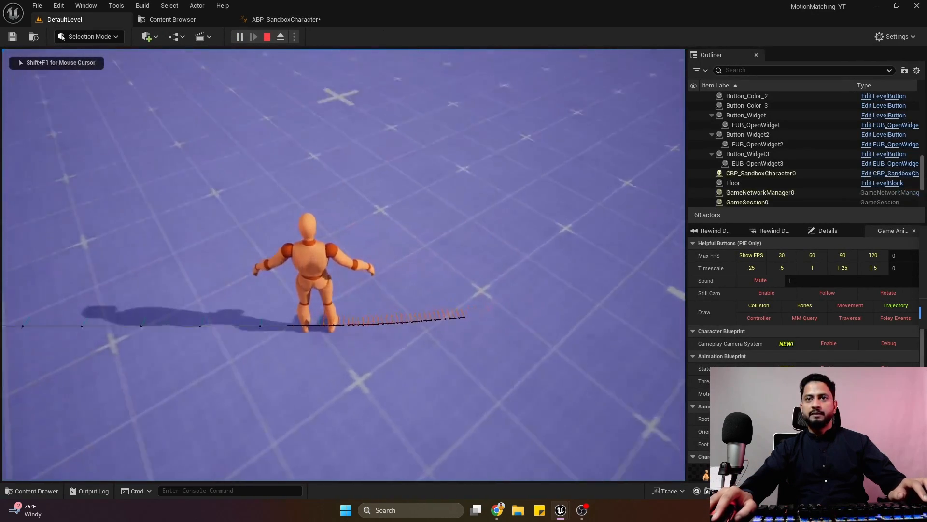
key(w)
key(a)
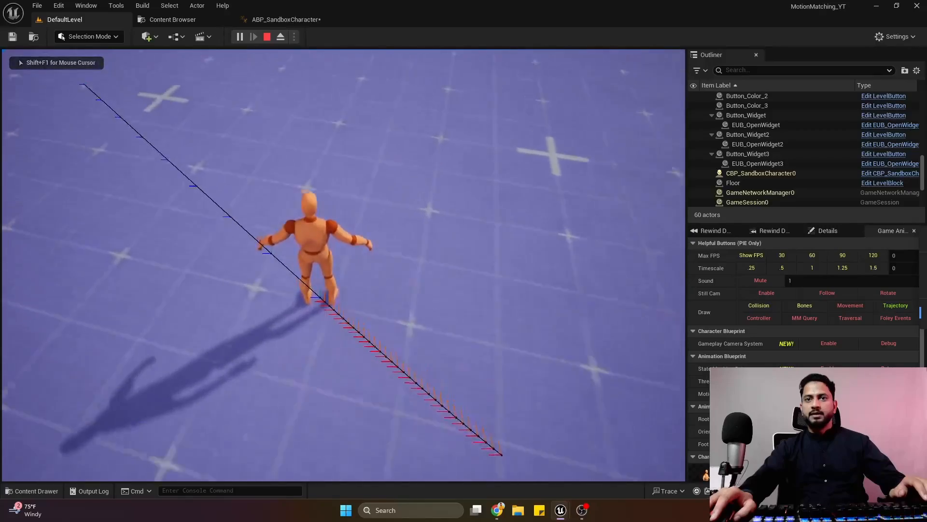
key(w)
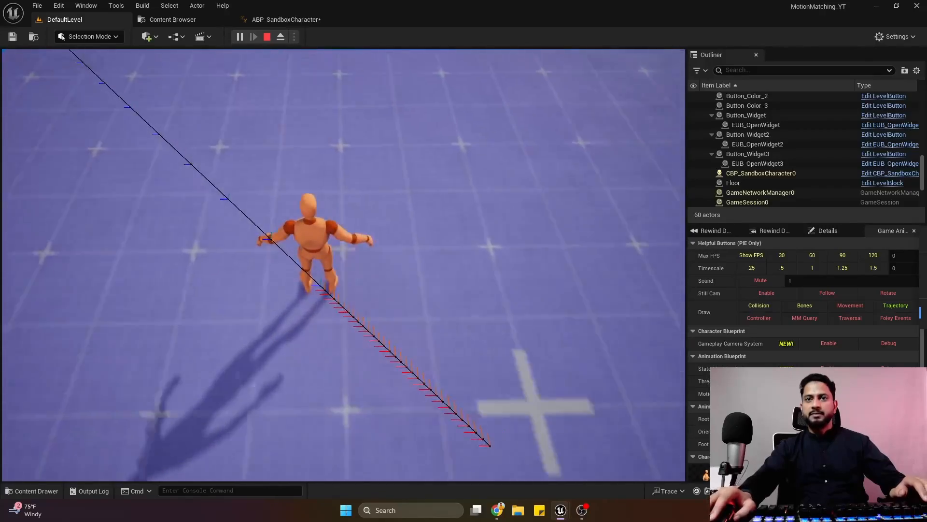
key(w)
key(a)
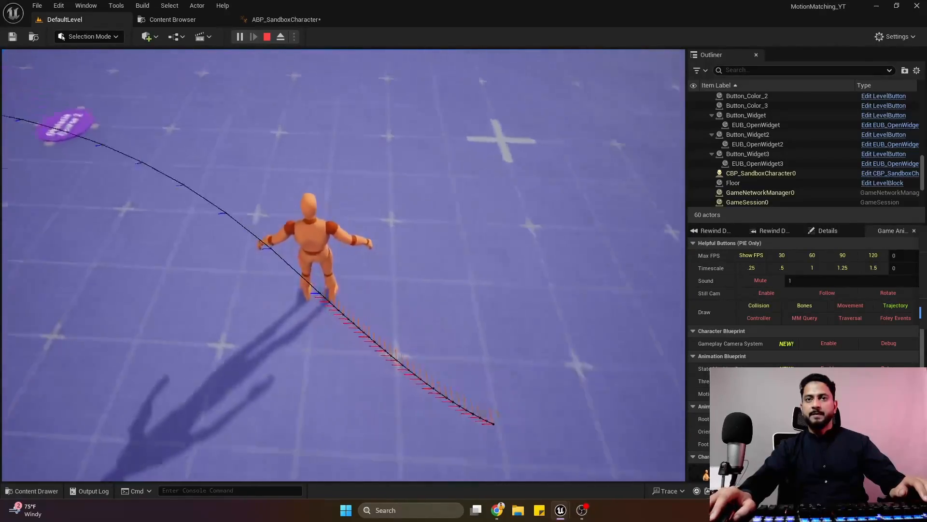
key(a)
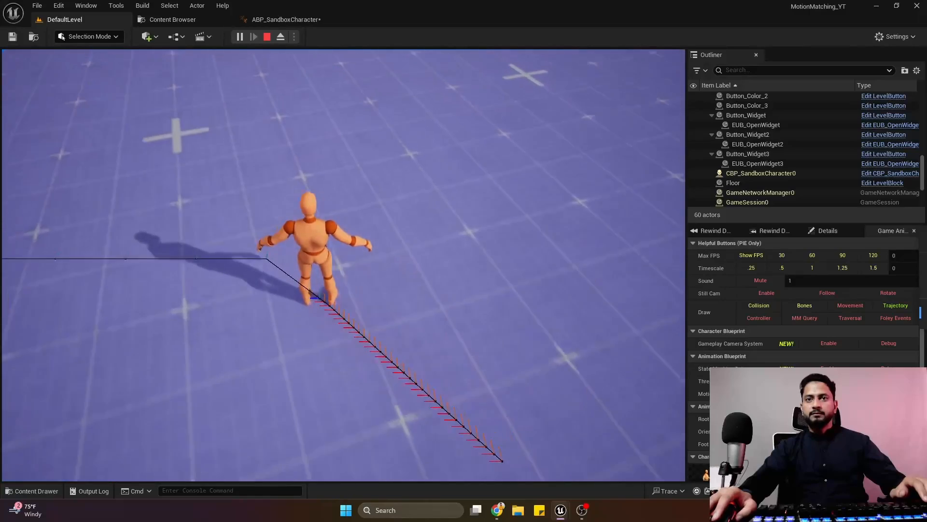
key(Escape)
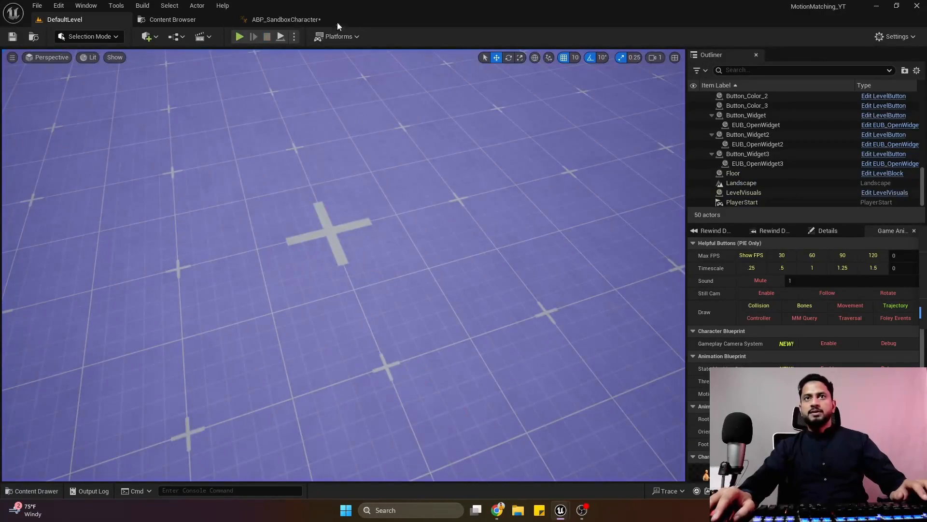
Review the node's In Prediction Sampling Interval, compare it with the predicted path of the moving character in DefaultLevel, and stop play.
click(289, 21)
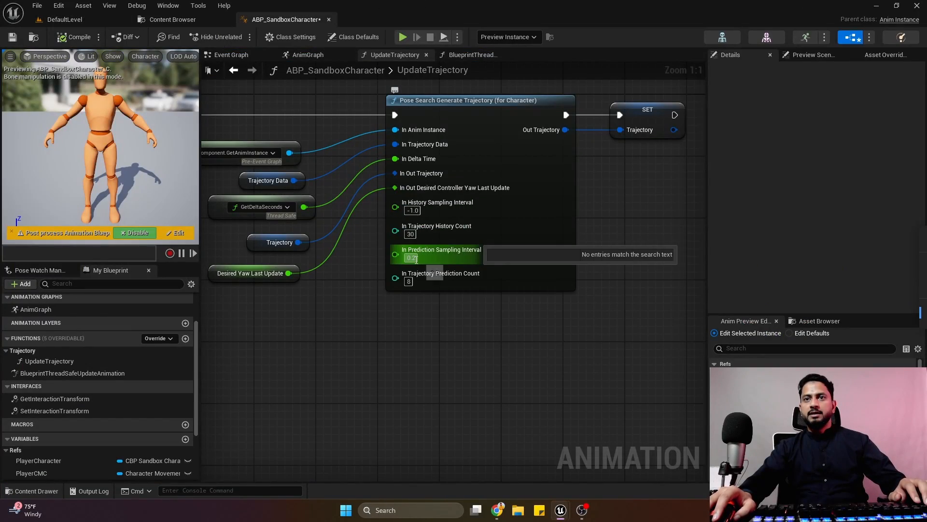
click(99, 21)
click(241, 38)
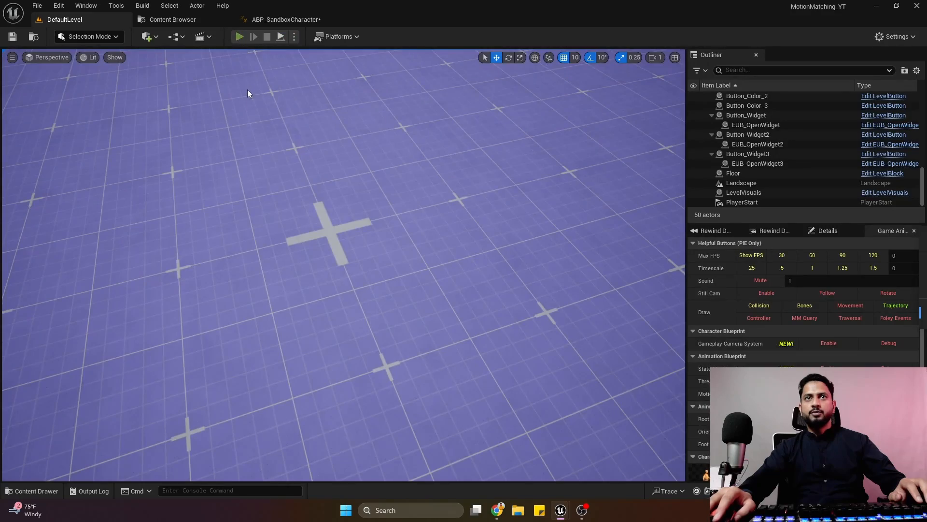
key(w)
key(d)
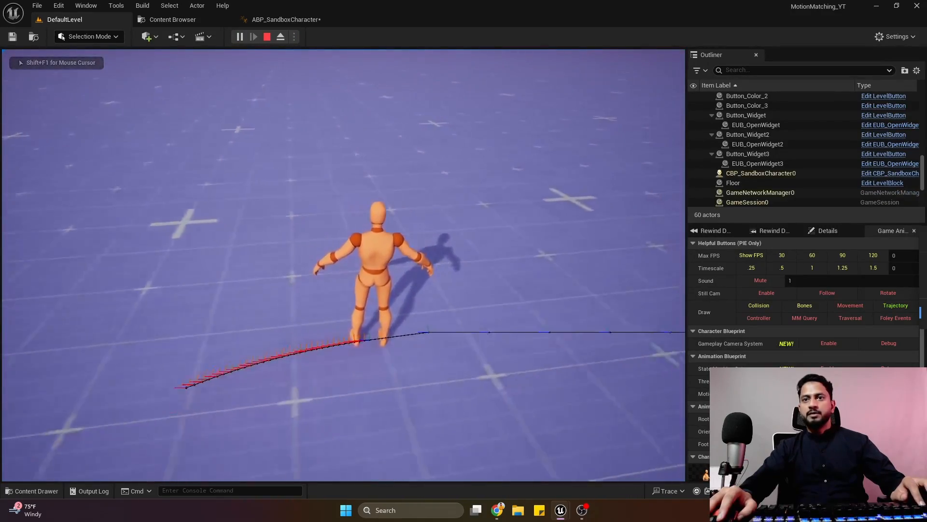
key(w)
key(d)
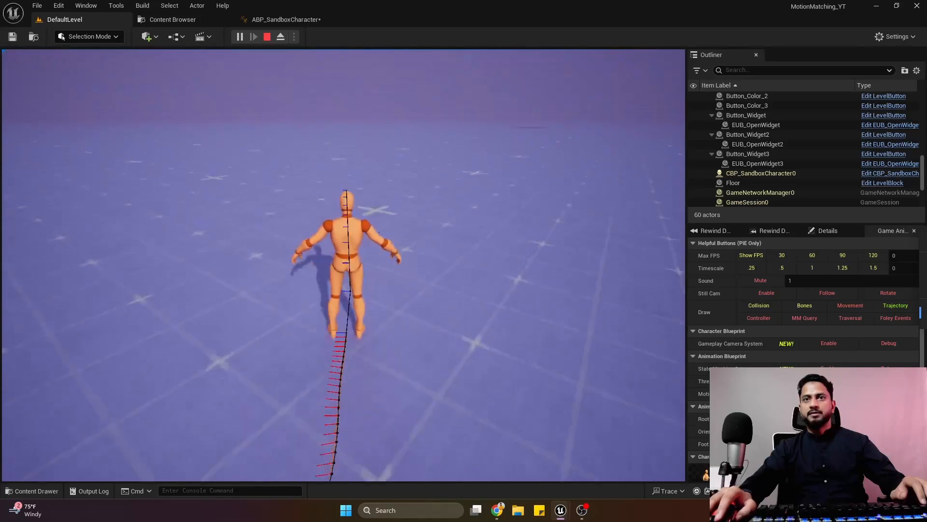
key(a)
key(shift+F1)
key(Escape)
Set In Prediction Sampling Interval to 0.1 on the Pose Search Generate Trajectory node in UpdateTrajectory.
click(286, 20)
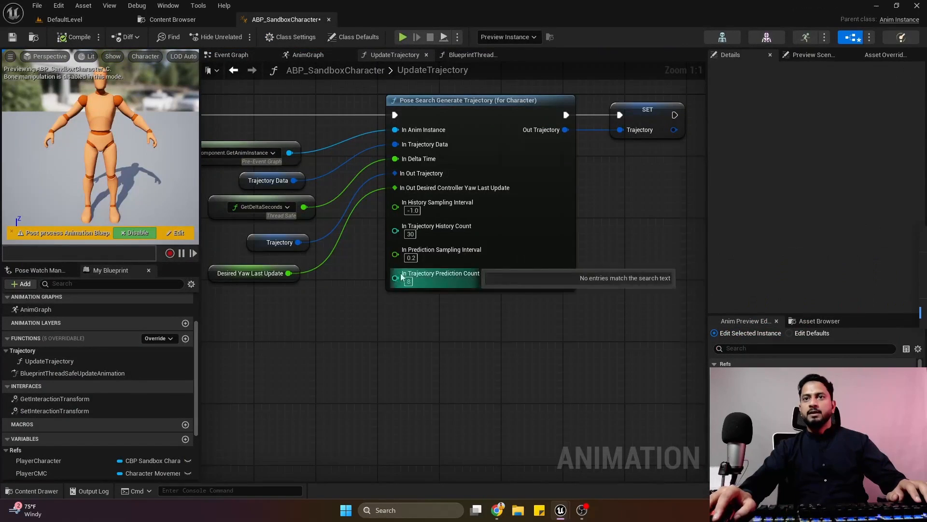
click(411, 257)
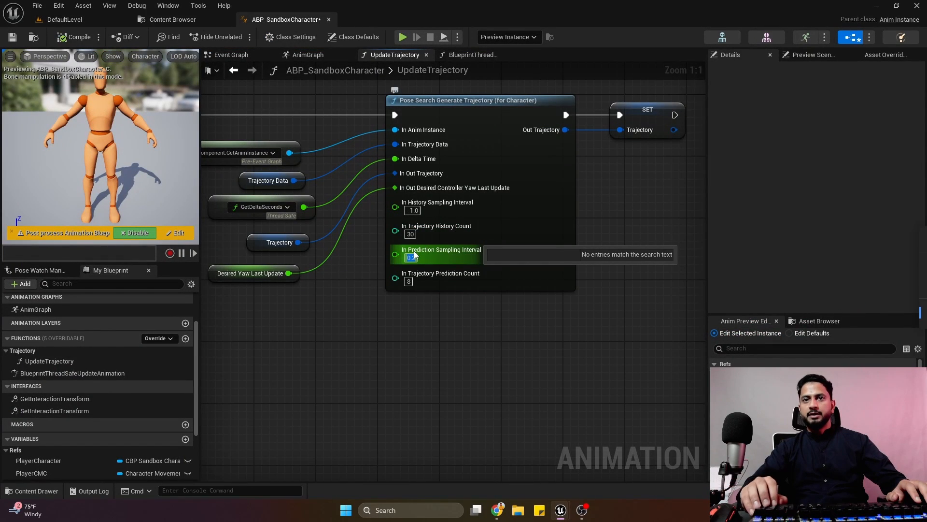
key(Return)
Play DefaultLevel, move the character to test its predicted trajectory with the new sampling interval, and stop play.
click(82, 20)
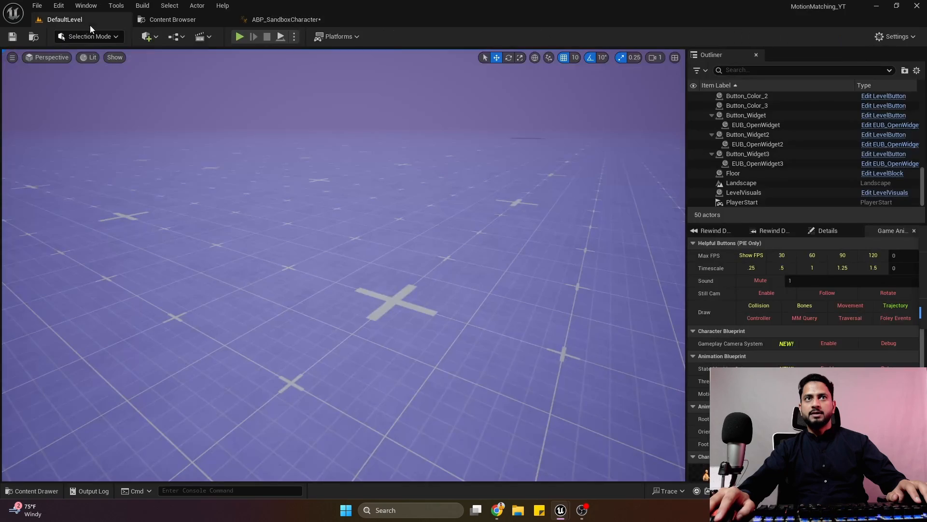
click(239, 36)
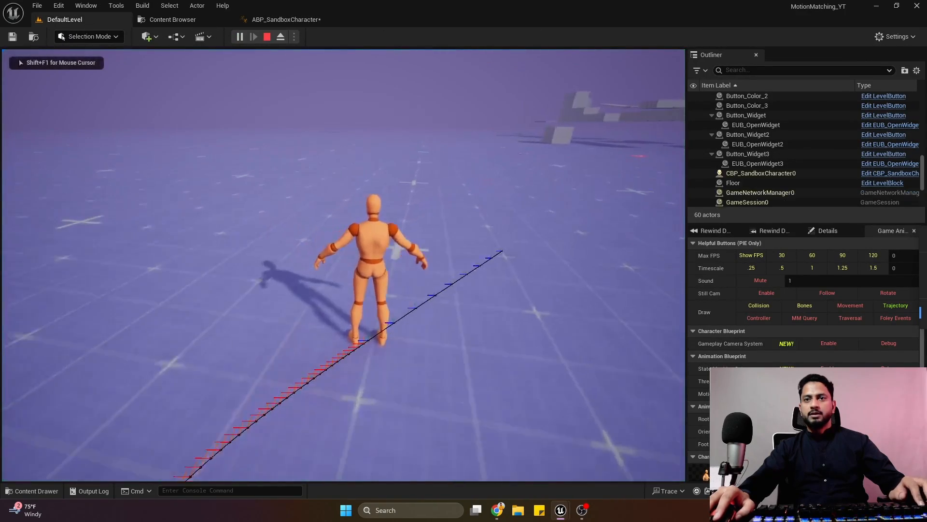
key(a)
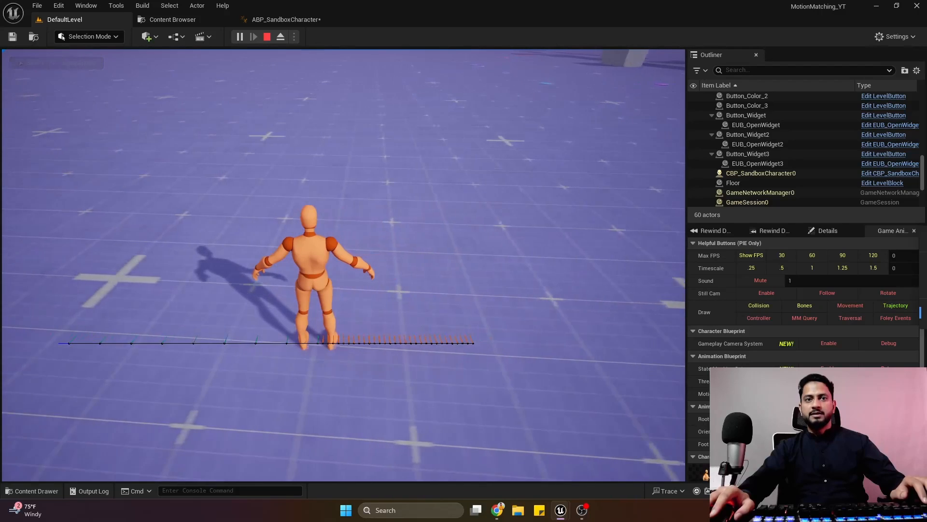
key(w)
key(Escape)
Change In Trajectory Prediction Count on the Pose Search Generate Trajectory node and save ABP_SandboxCharacter.
click(277, 19)
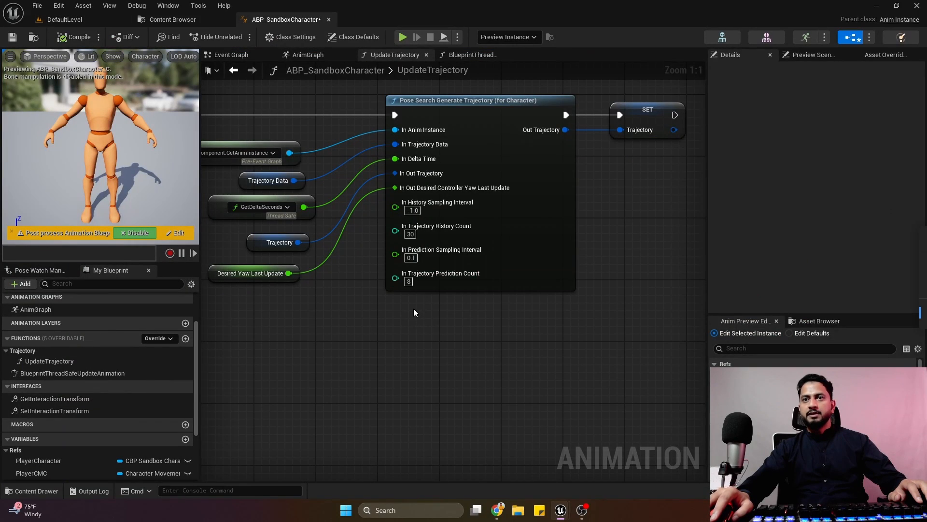
click(409, 281)
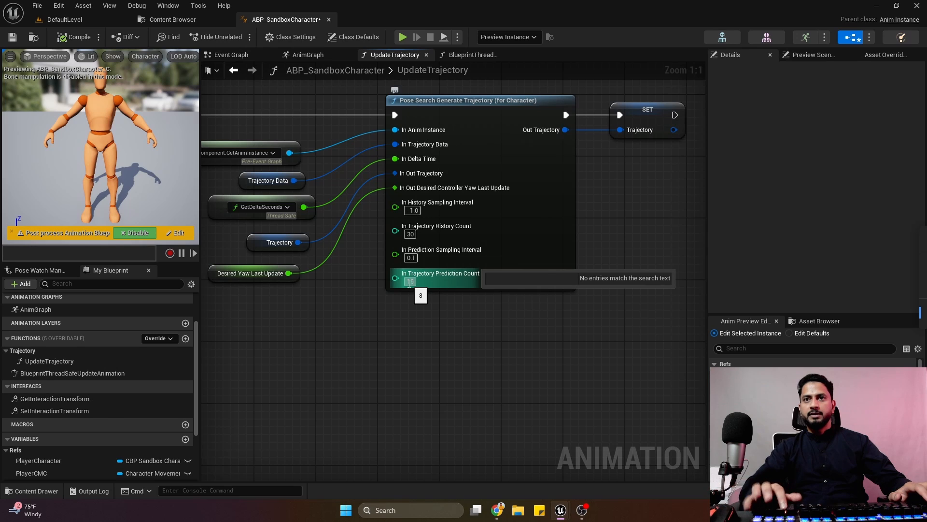
Play DefaultLevel and move the character forward and sideways to test the trajectory with the new prediction count.
click(58, 21)
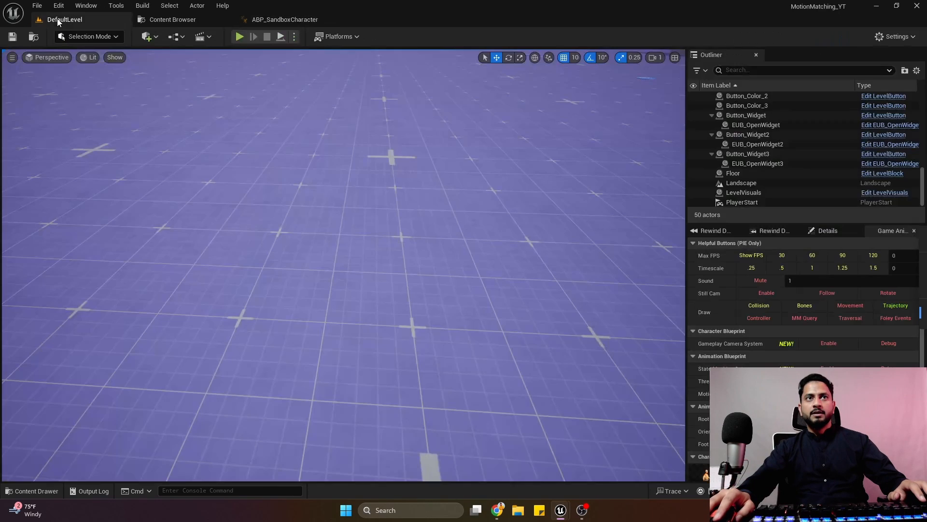
click(239, 37)
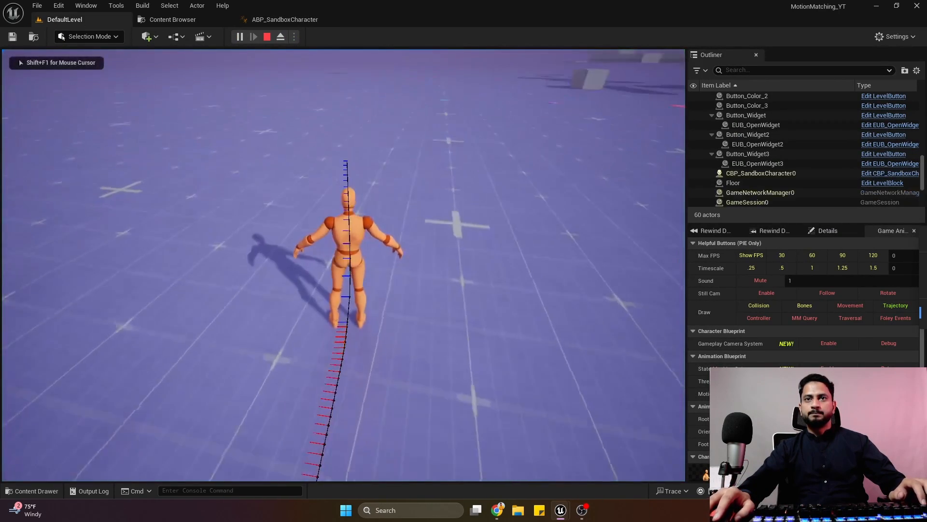
key(w)
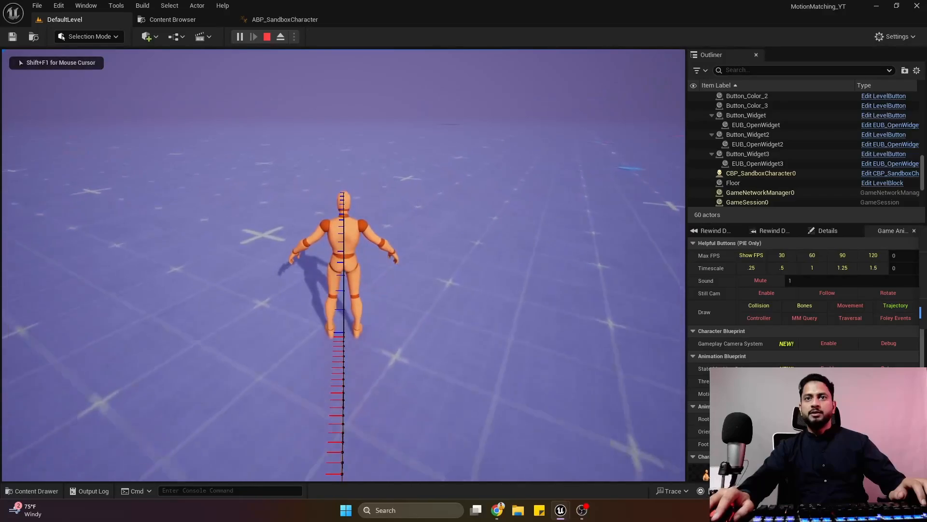
key(w)
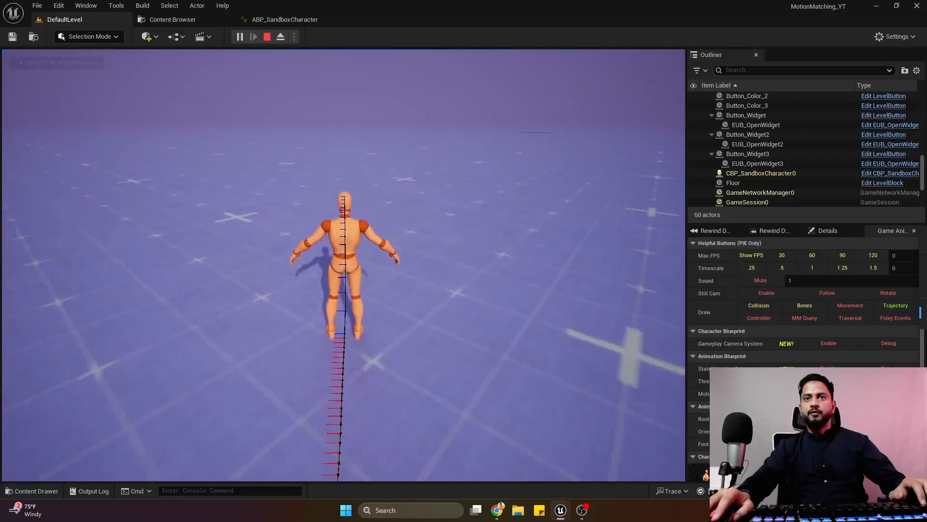
key(a)
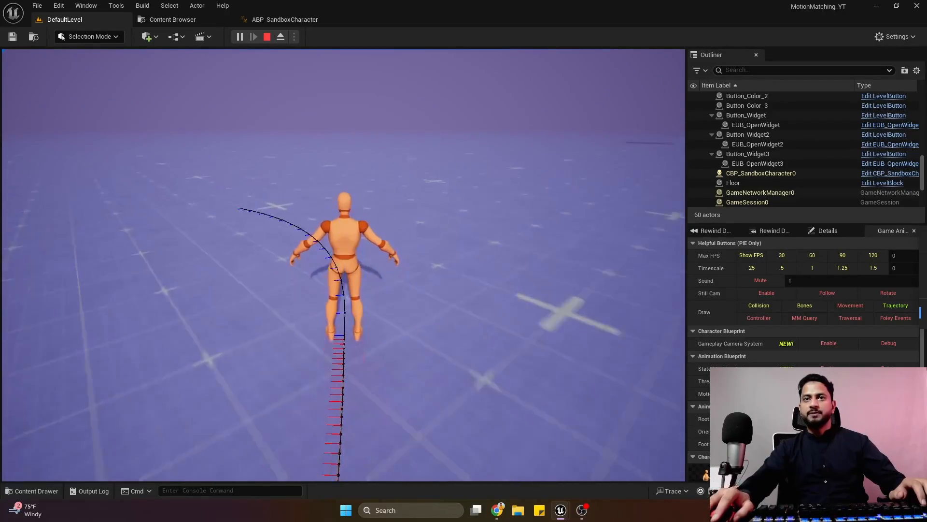
Run the character forward through a turn to check its predicted trajectory, and end the play session.
key(w)
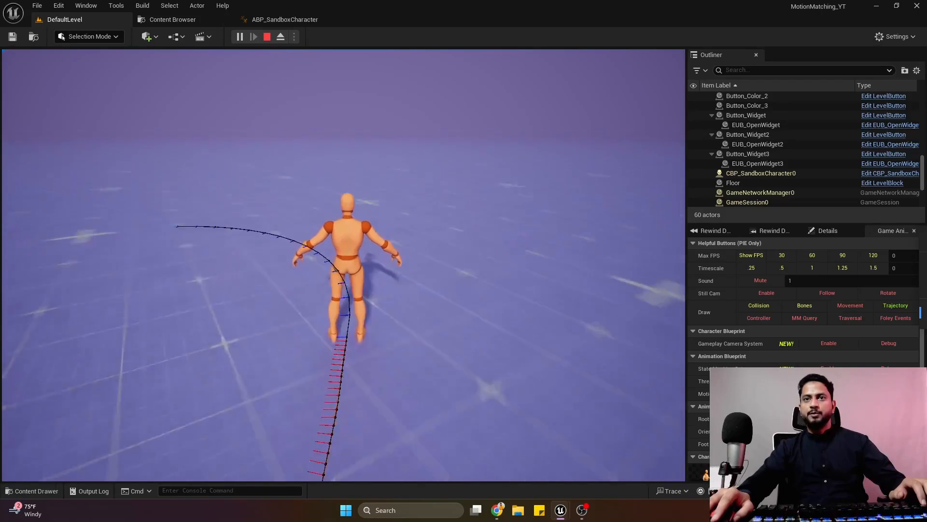
key(w)
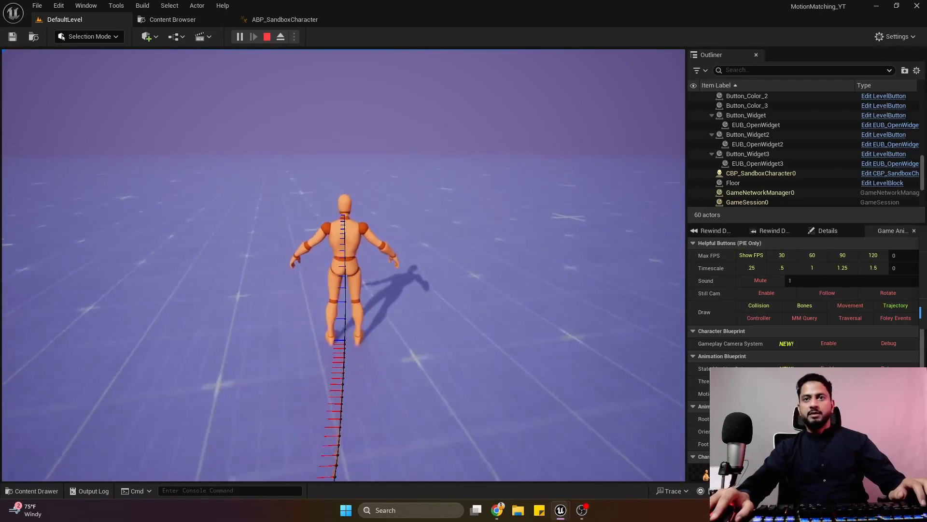
key(Escape)
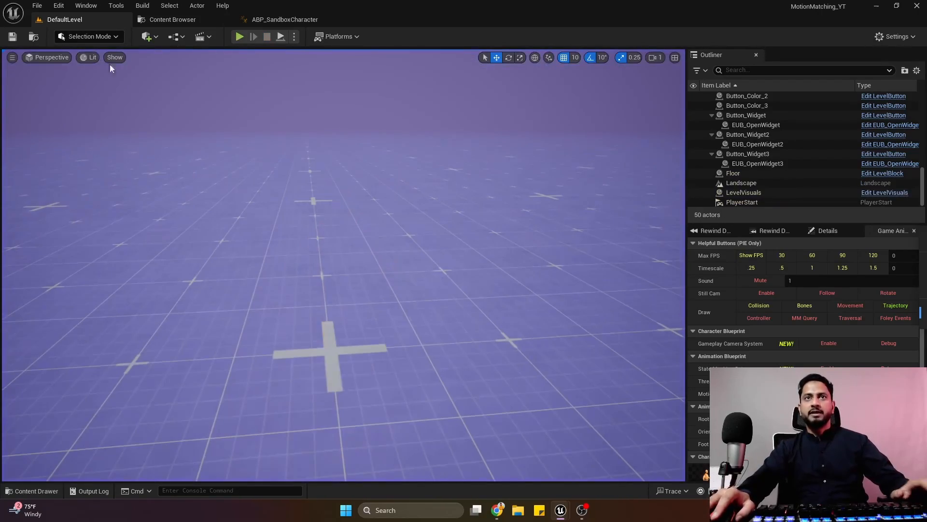
Set Rotate Towards Movement Speed to 0 in the Trajectory Data variable's default value and compile ABP_SandboxCharacter.
click(276, 19)
click(247, 181)
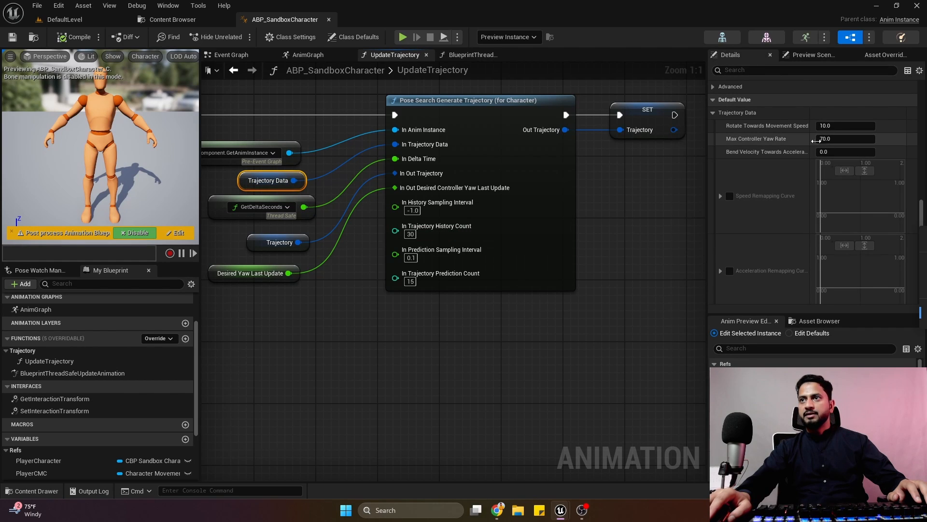
click(839, 127)
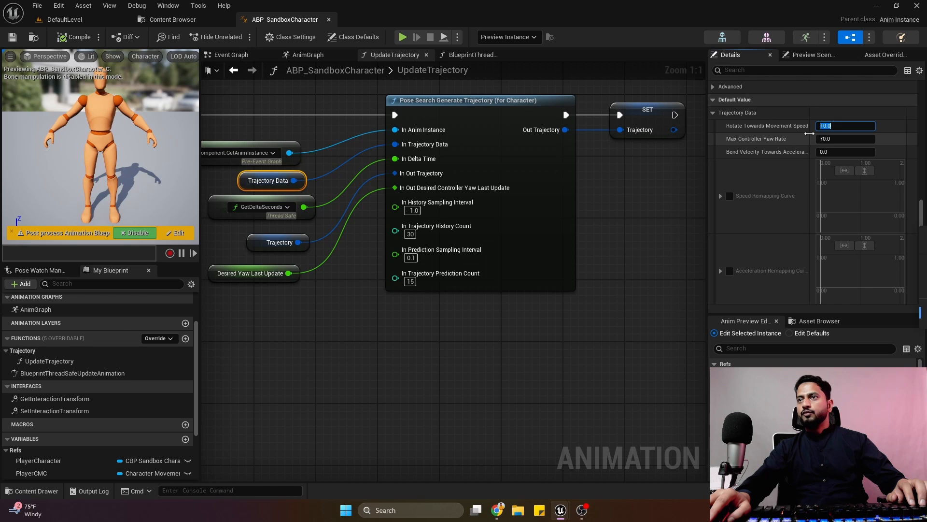
drag(810, 136, 822, 136)
click(849, 128)
text(0)
key(Return)
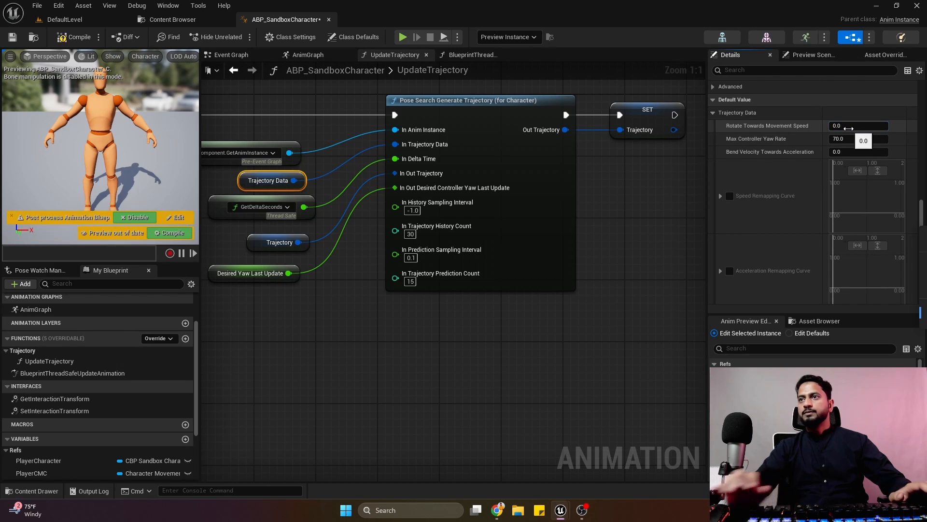
click(82, 38)
Play DefaultLevel briefly to check the trajectory with the new Rotate Towards Movement Speed, and stop play.
click(86, 19)
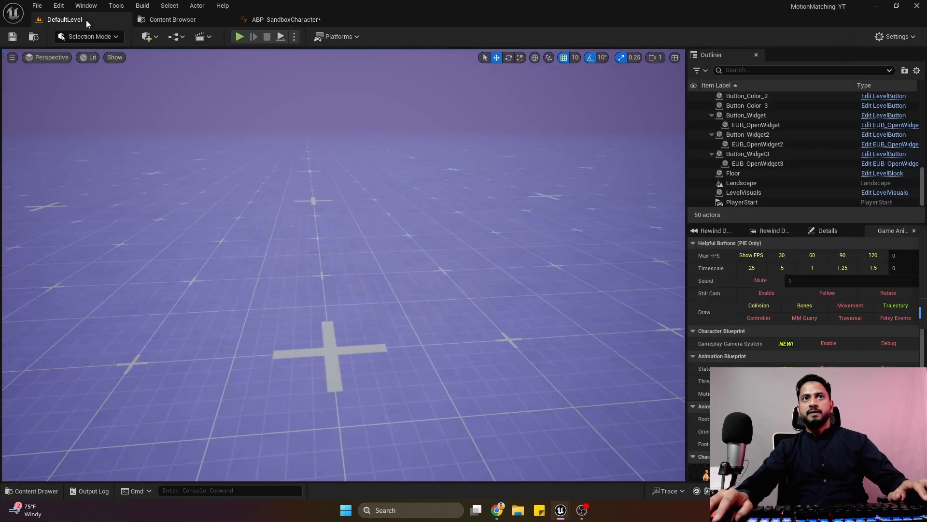
click(242, 35)
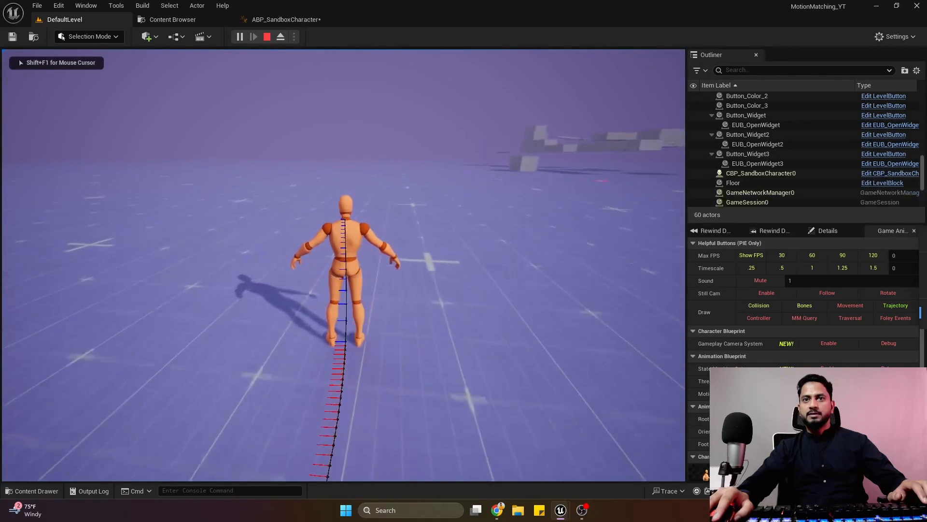
key(Escape)
Set Max Controller Yaw Rate to 0 in the Trajectory Data defaults and compile ABP_SandboxCharacter.
click(285, 19)
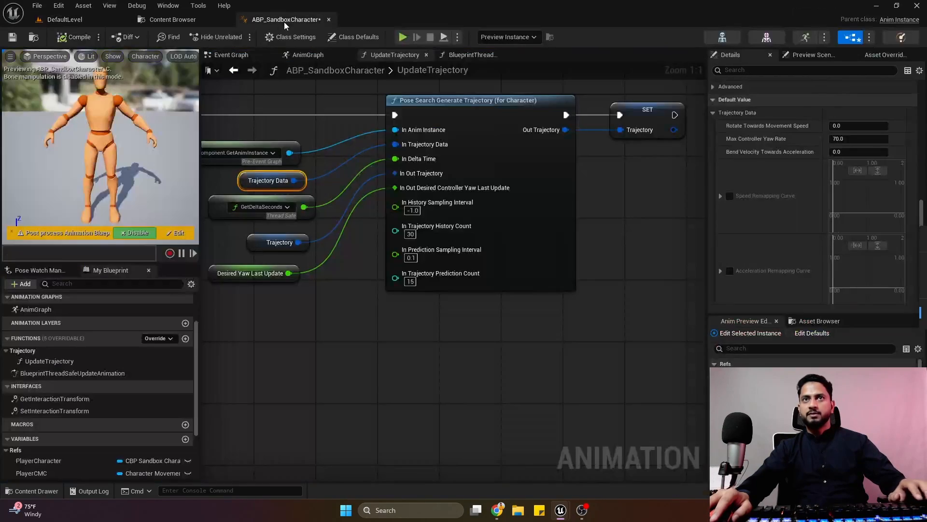
click(845, 139)
text(0)
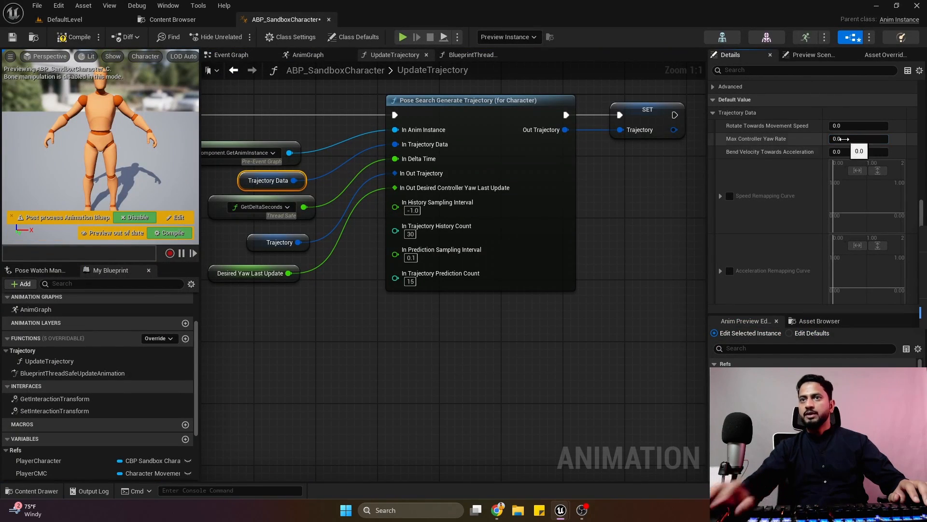
click(75, 37)
Play DefaultLevel and move the character forward and sideways while turning the camera to test the trajectory without controller yaw, and stop play.
click(65, 19)
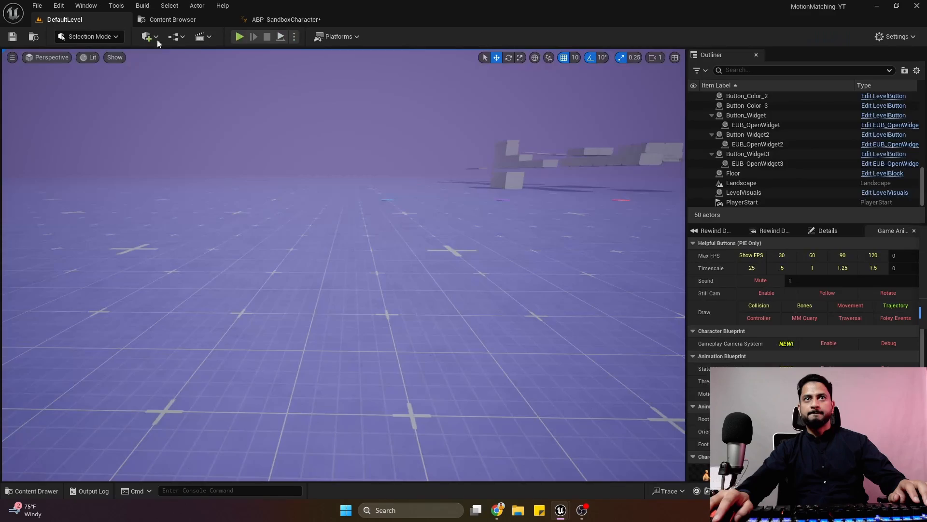
click(240, 37)
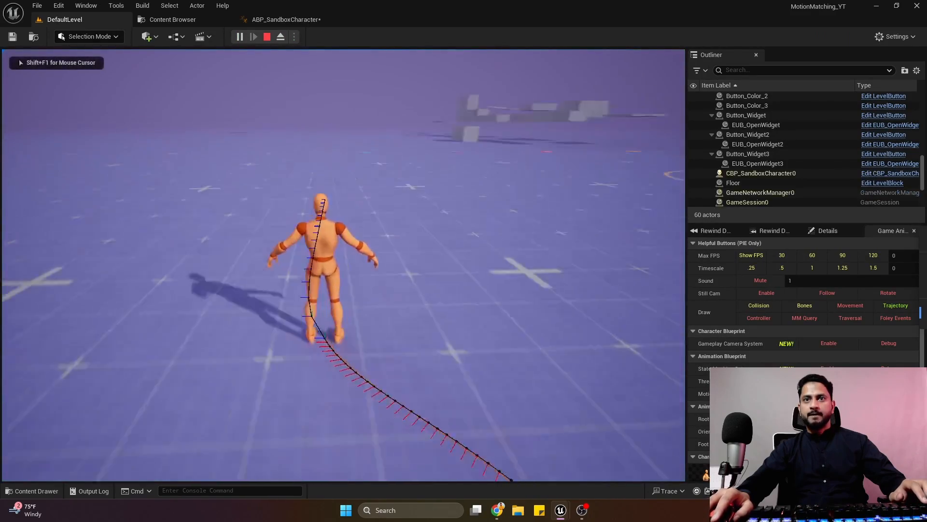
key(w)
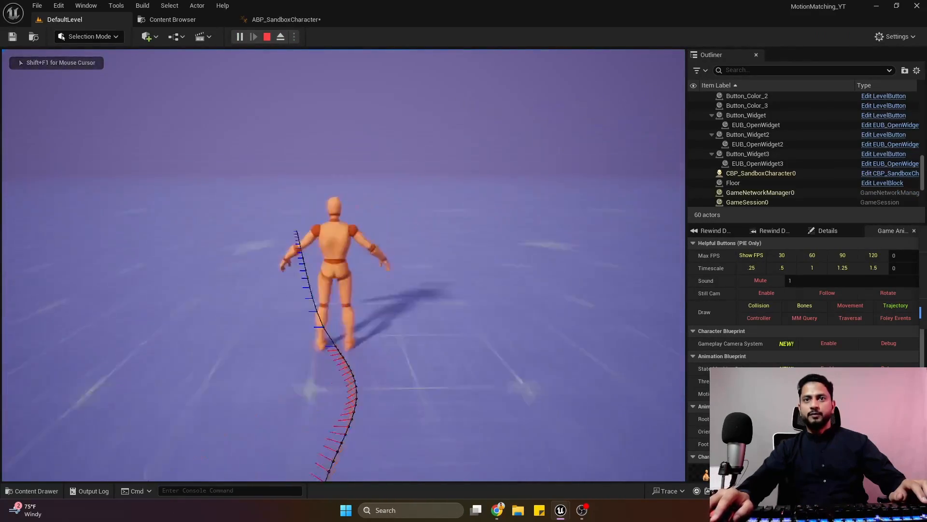
key(w)
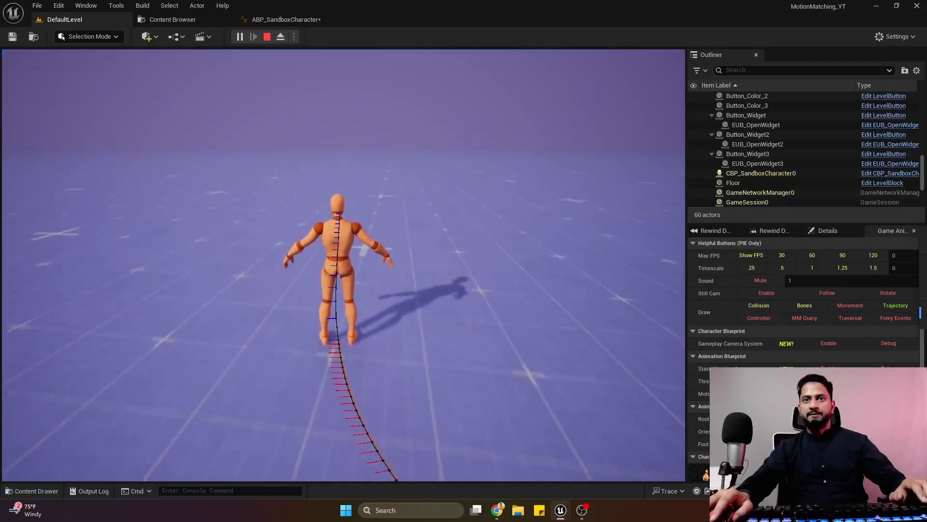
key(a)
key(w)
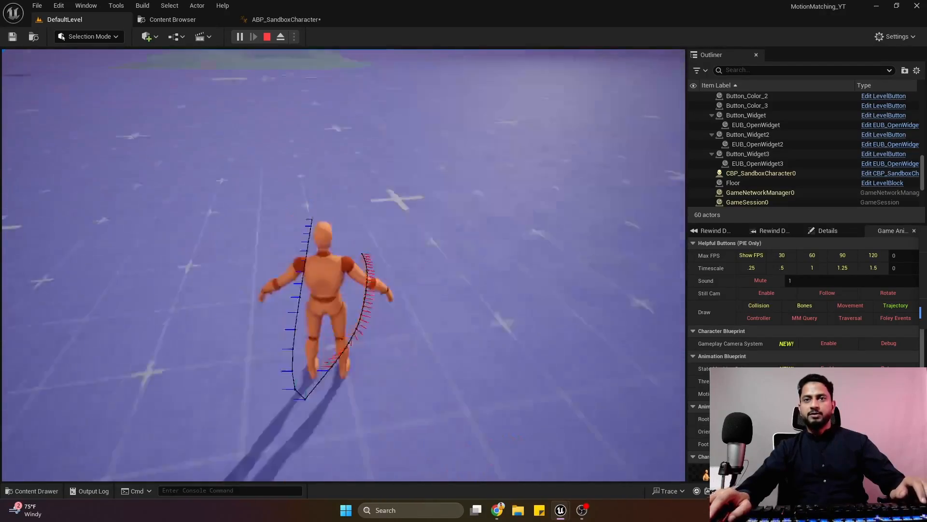
key(w)
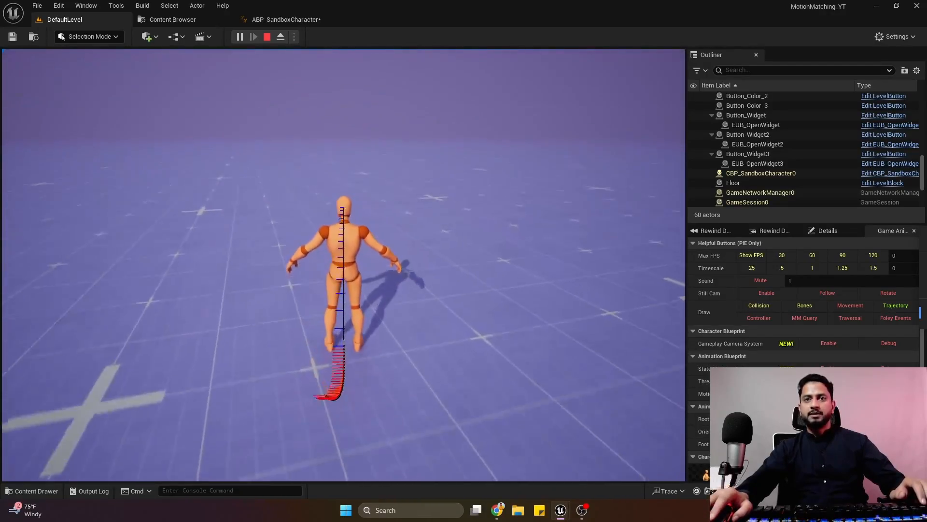
key(w)
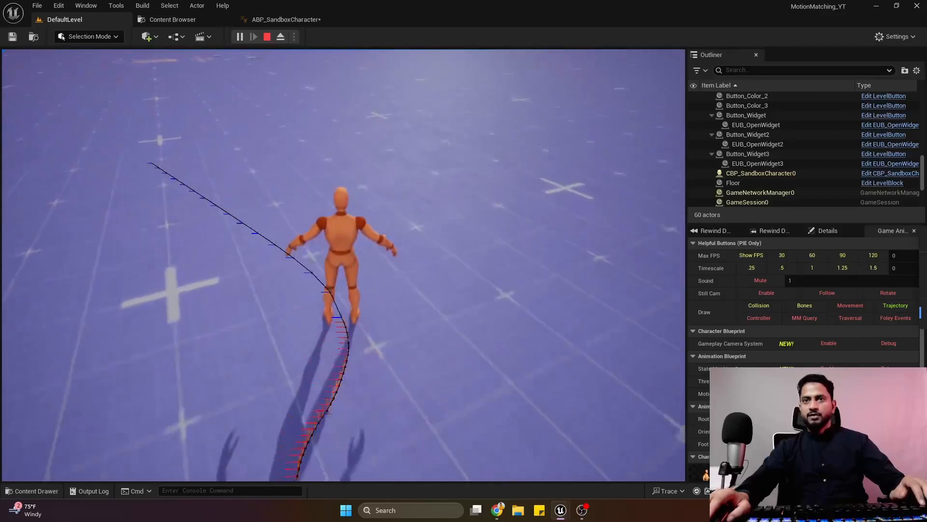
key(a)
key(w)
key(d)
key(a)
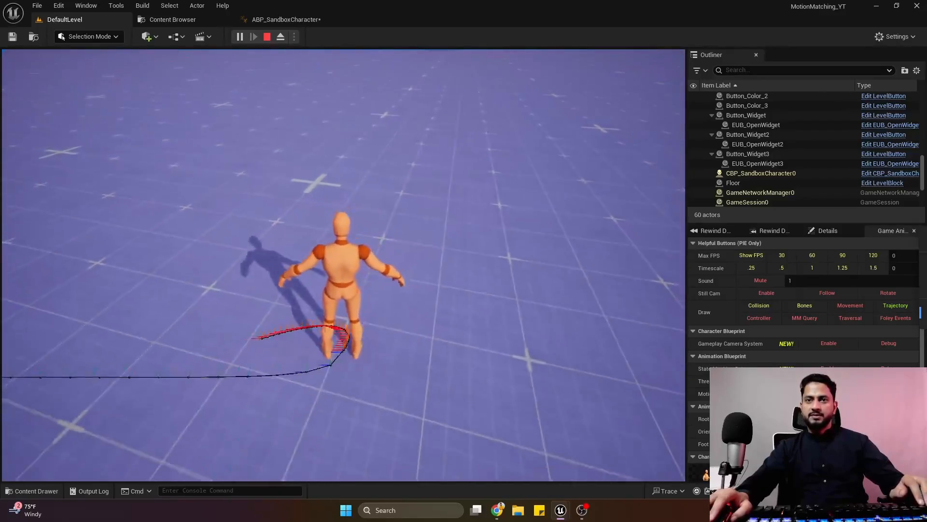
key(w)
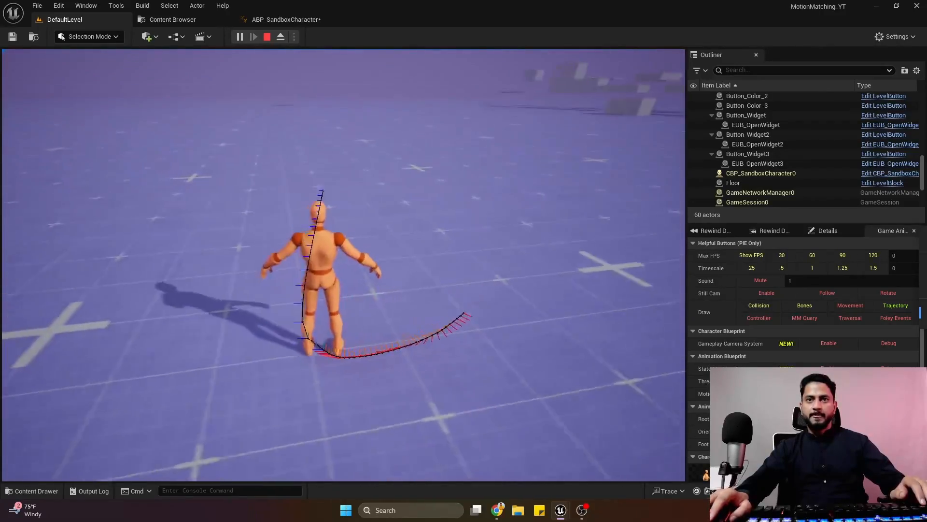
key(w)
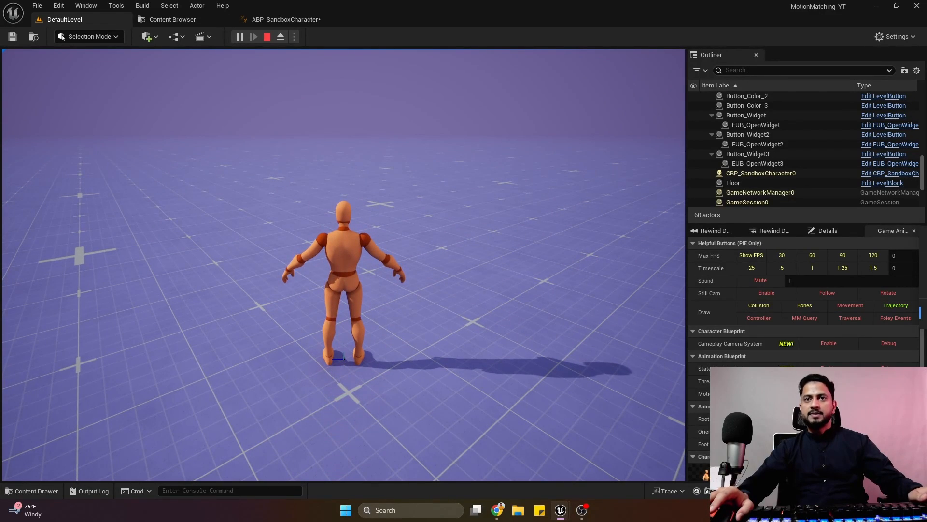
key(Escape)
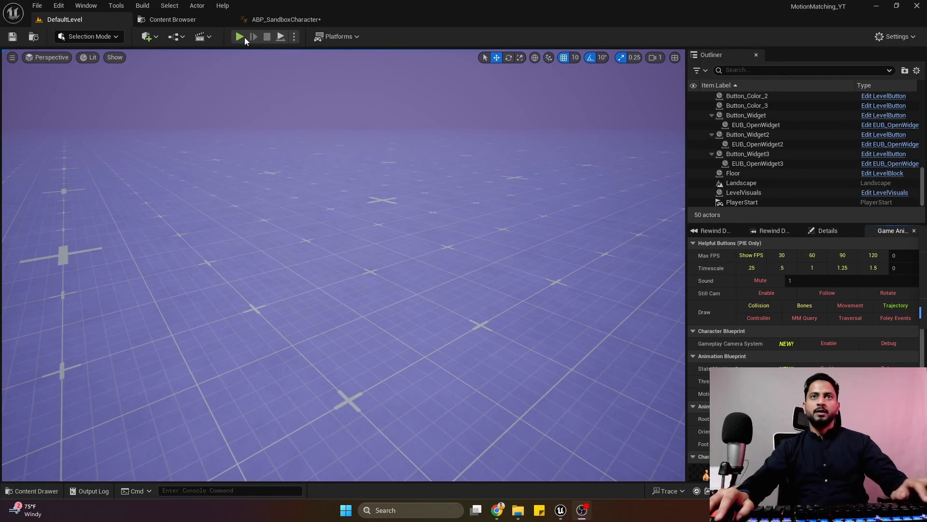
Save ABP_SandboxCharacter, collapse the MotionMatching_YT folder tree, and open the favorite Animations folder of UEFN_Mannequin.
click(273, 19)
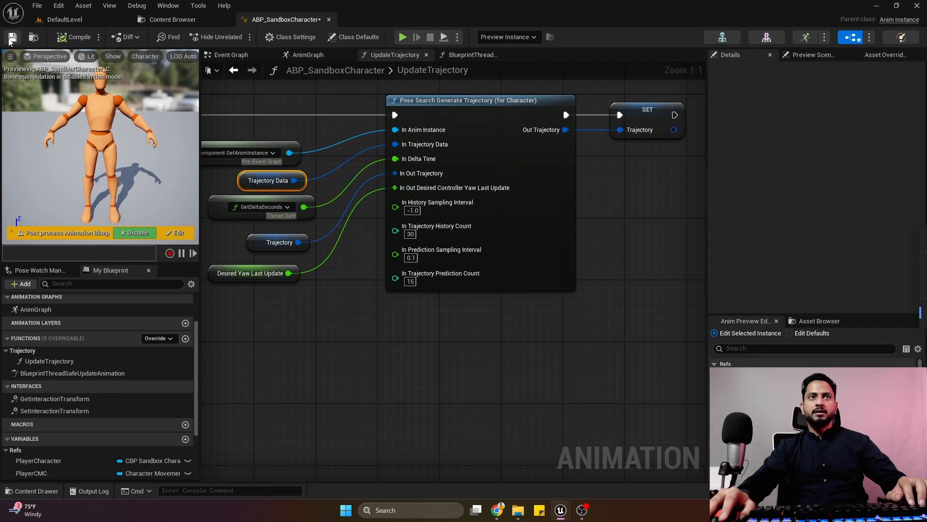
click(185, 20)
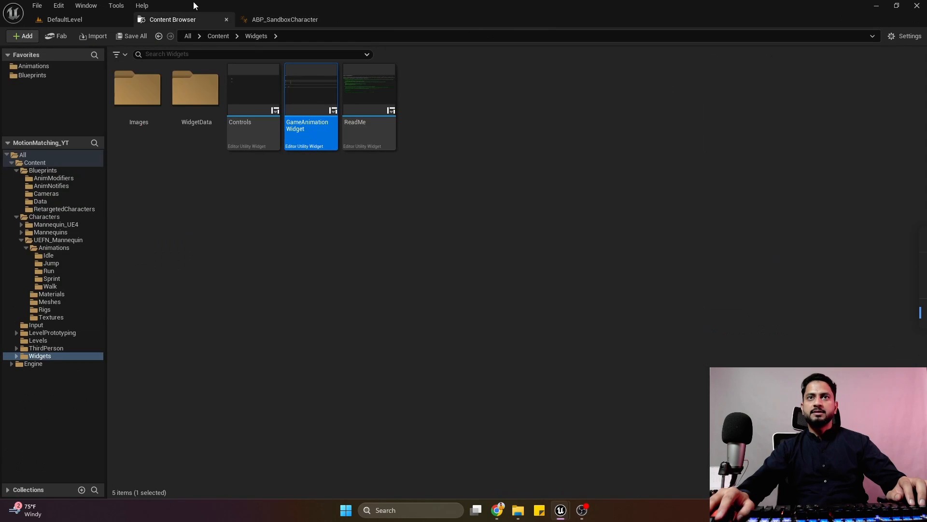
click(8, 144)
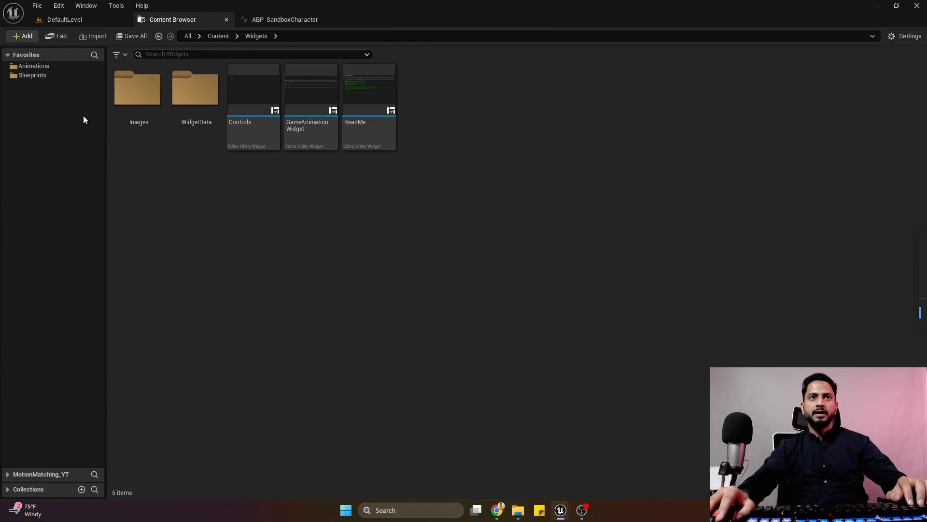
click(49, 69)
click(228, 185)
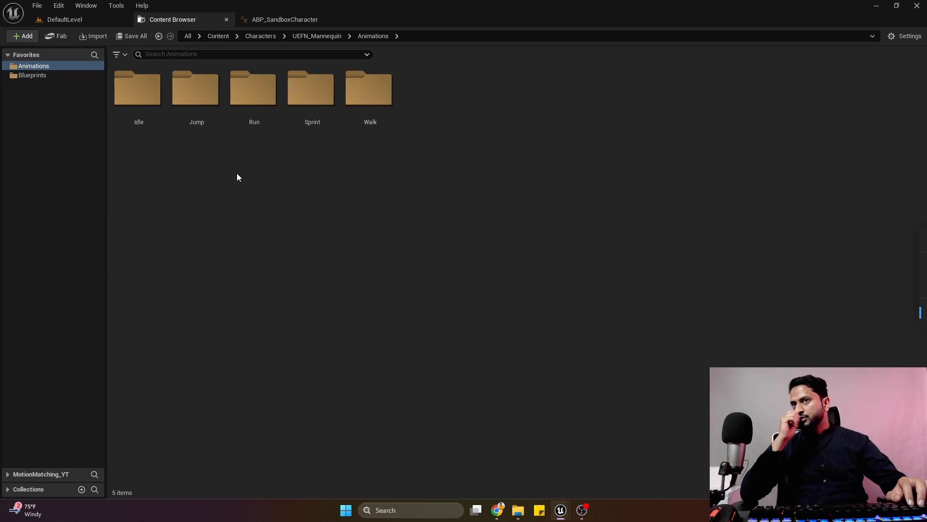
Create a folder named MotionMatchingDataAssets inside the UEFN_Mannequin Animations folder and open it.
right_click(286, 177)
click(345, 185)
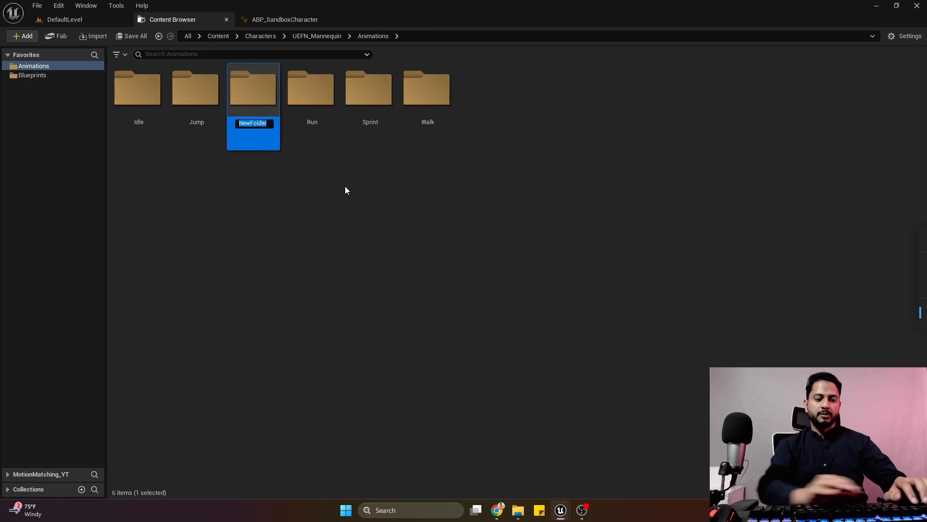
text(Moation)
key(BackSpace)
key(BackSpace)
key(BackSpace)
key(BackSpace)
key(BackSpace)
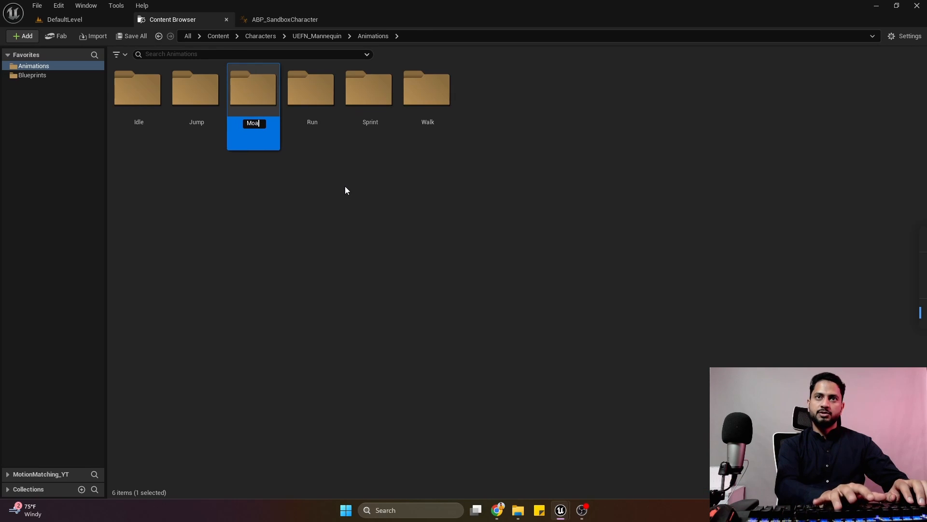
text(tionMatc)
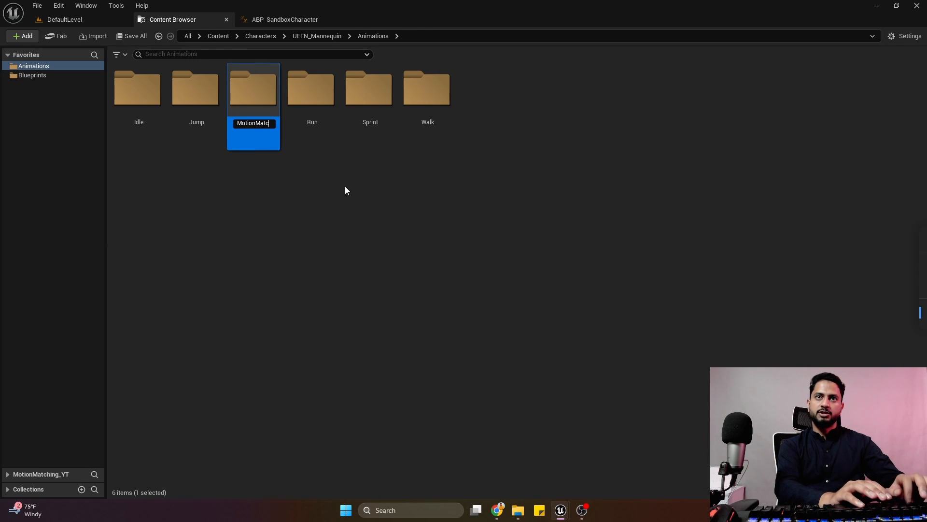
text(hingData)
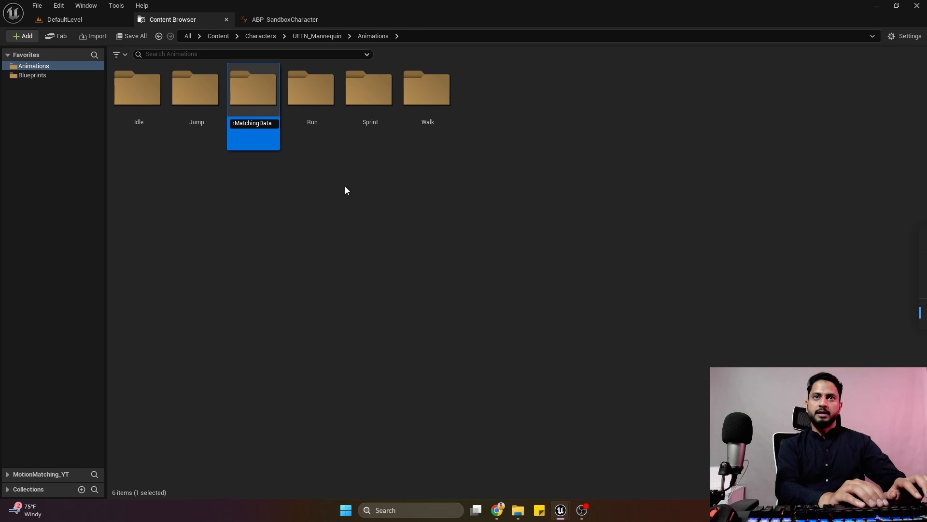
text(Assets)
key(Return)
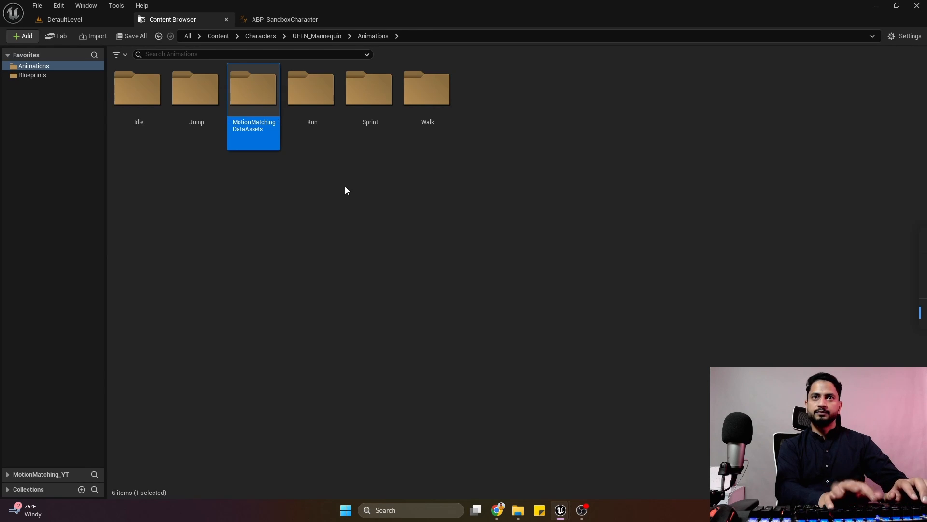
double_click(269, 123)
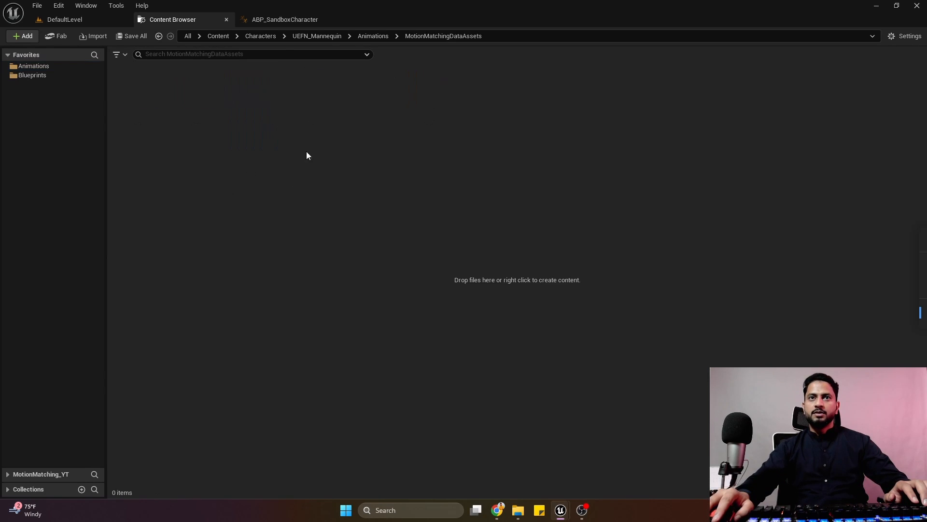
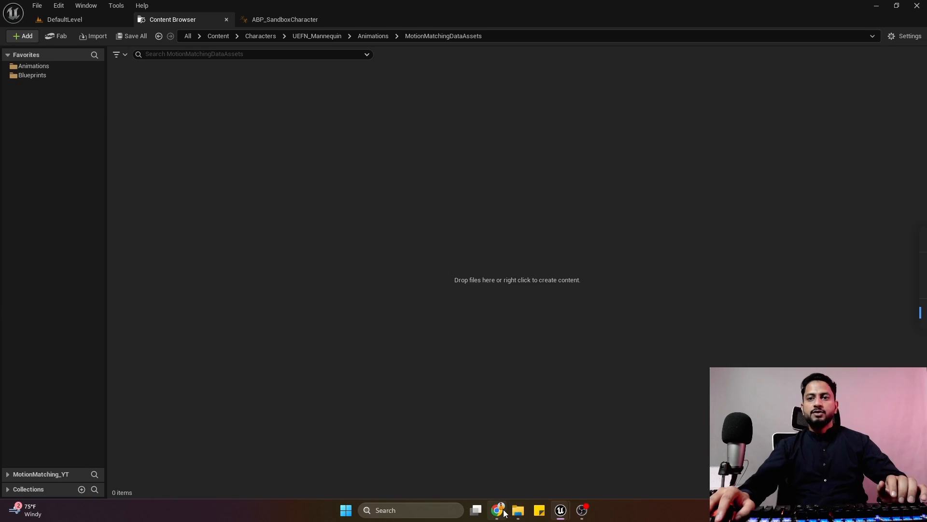
Switch to Chrome to read the Create a Pose Search Schema Asset section of the Motion Matching documentation, and return to Unreal Editor.
mouse_move(496, 510)
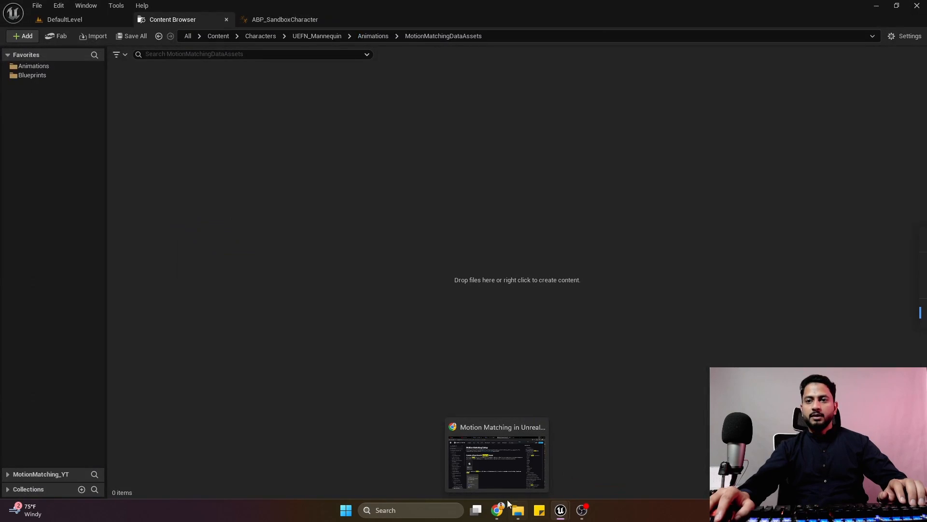
click(497, 510)
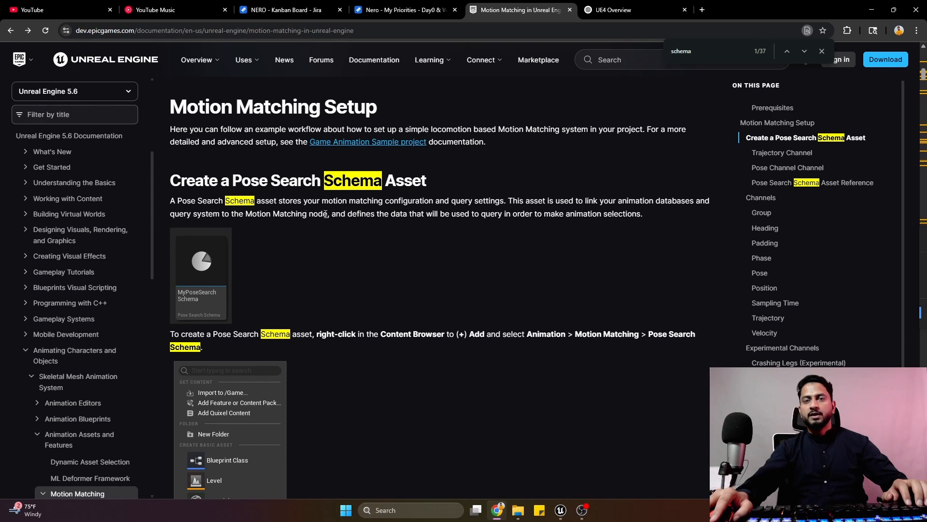
drag(788, 4, 0, 193)
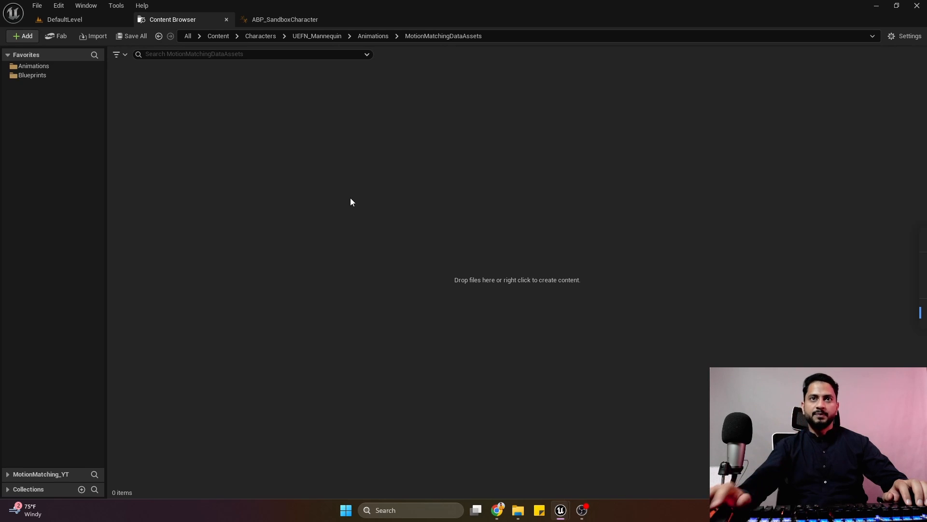
Create a folder named Schemas inside MotionMatchingDataAssets and open it.
right_click(284, 138)
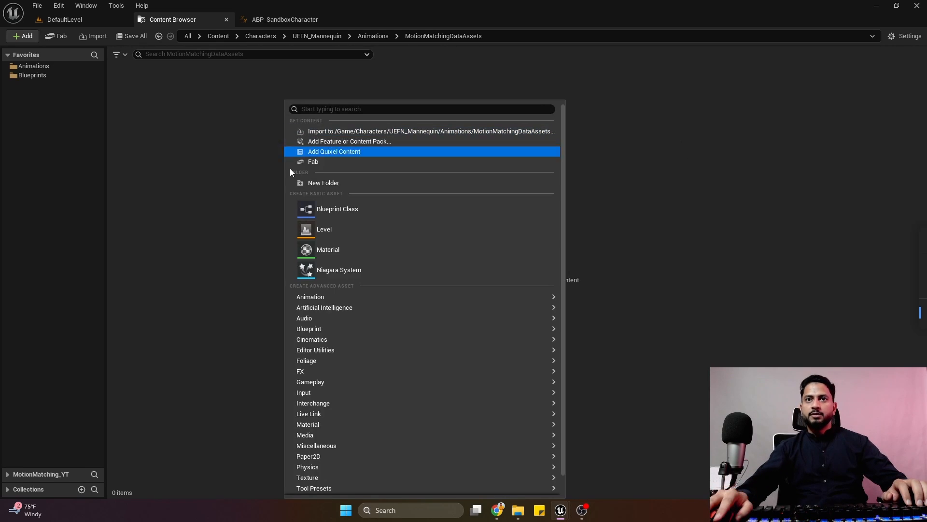
click(326, 183)
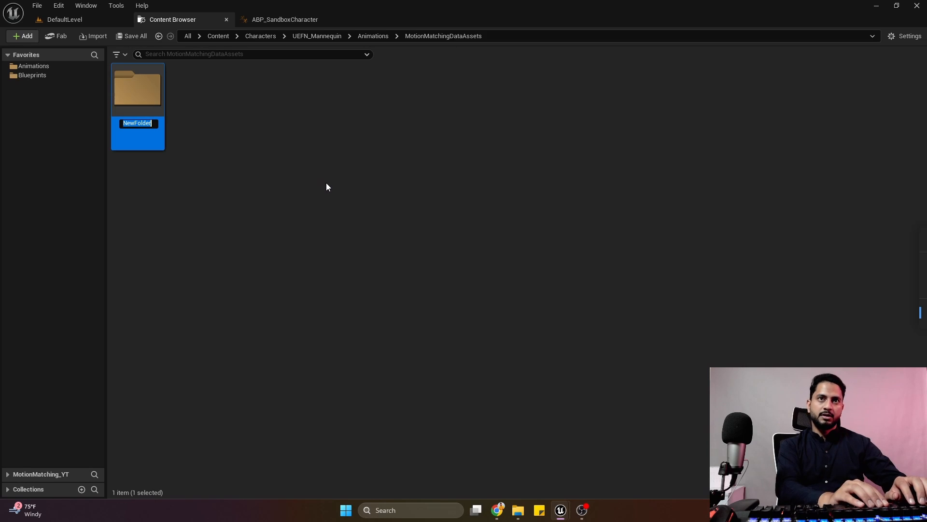
text(Schemas)
key(Return)
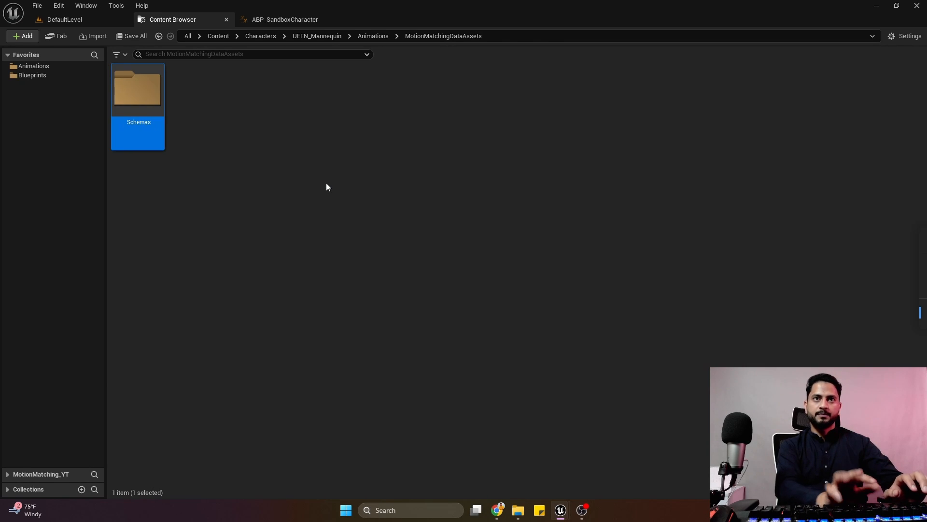
key(Return)
Create a Pose Search Schema for the SK_UEFN_Mannequin skeleton in the Schemas folder and name it PSS_Default.
right_click(246, 132)
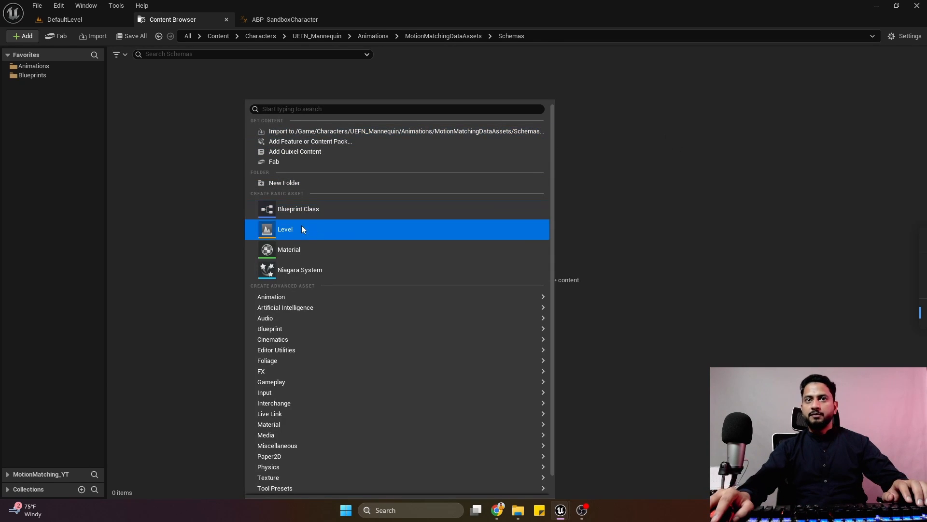
mouse_move(317, 297)
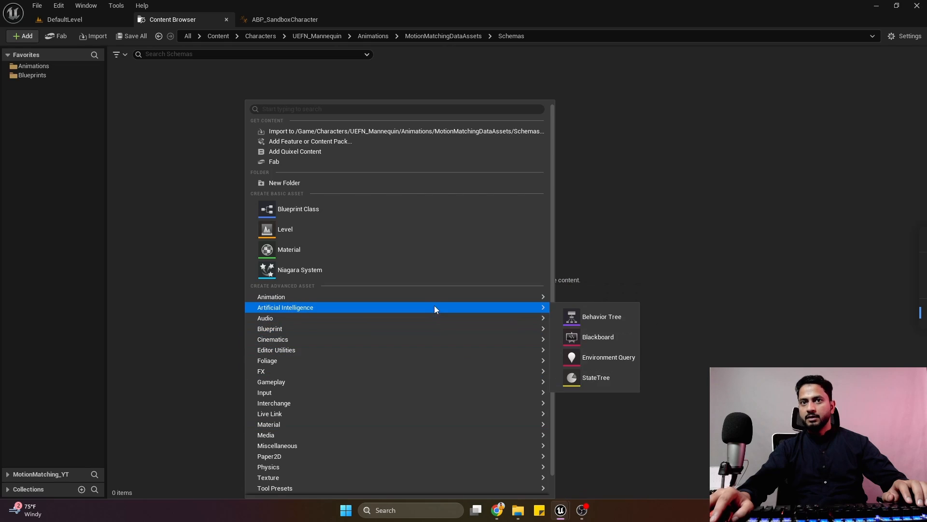
mouse_move(633, 479)
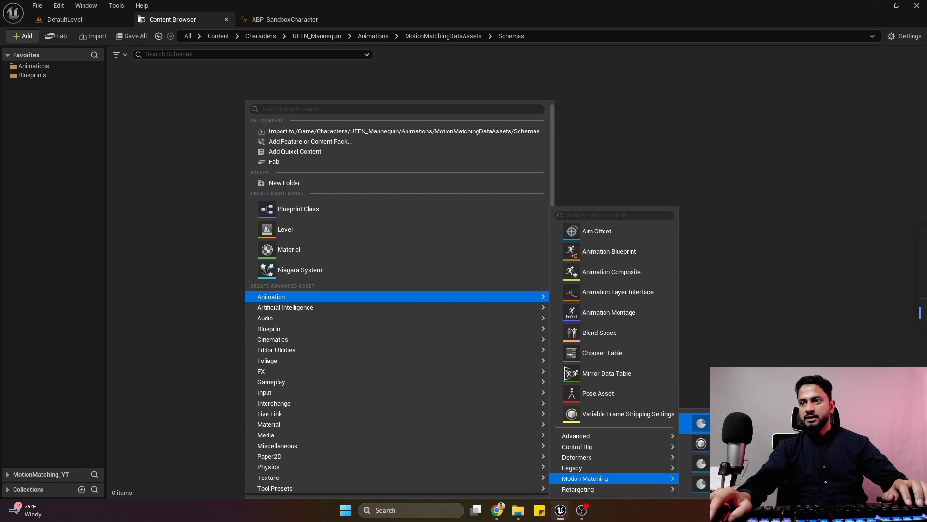
click(702, 484)
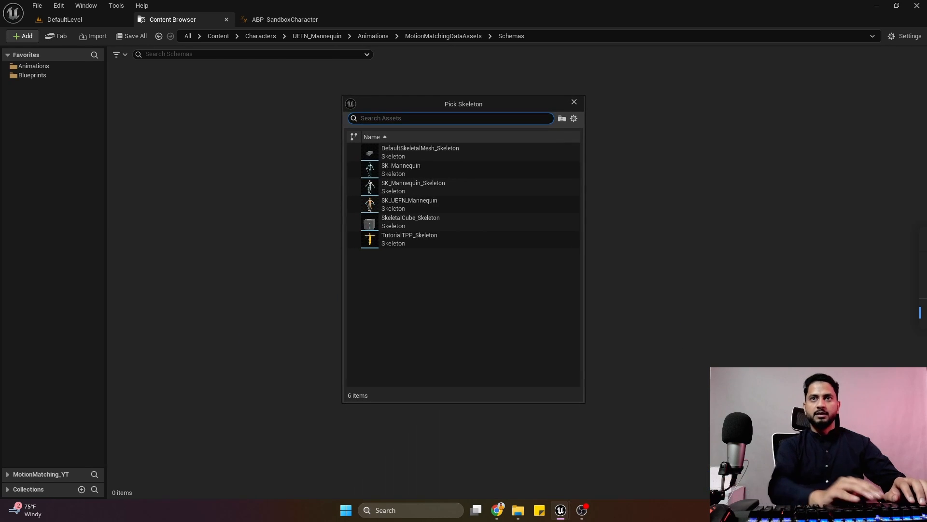
click(443, 205)
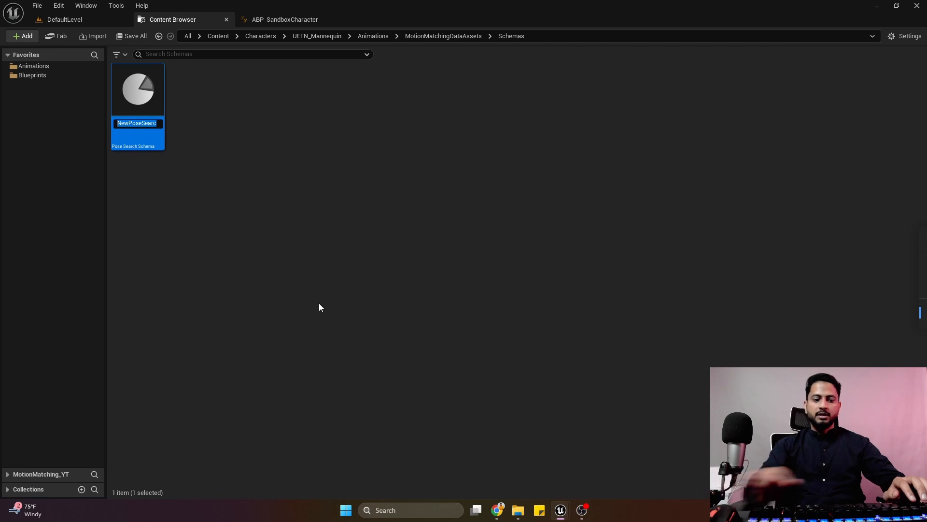
text(PSS_D)
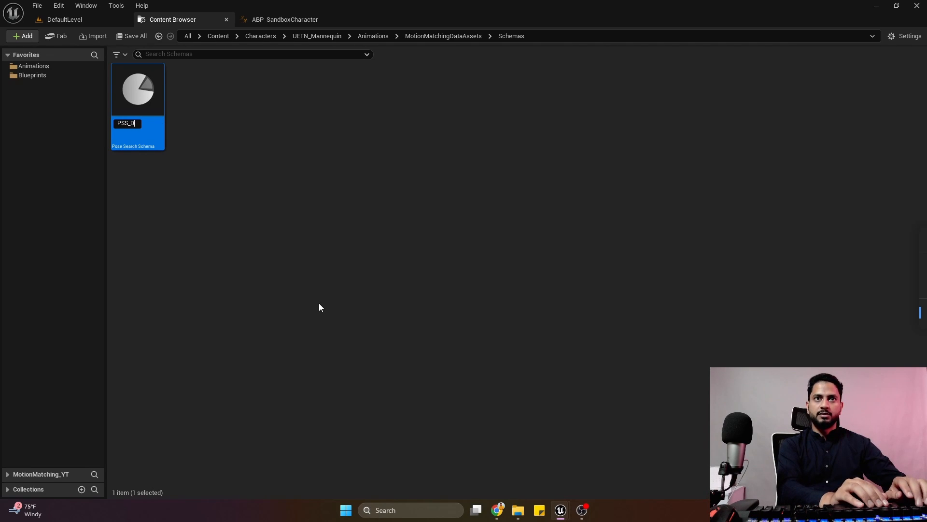
text(efau)
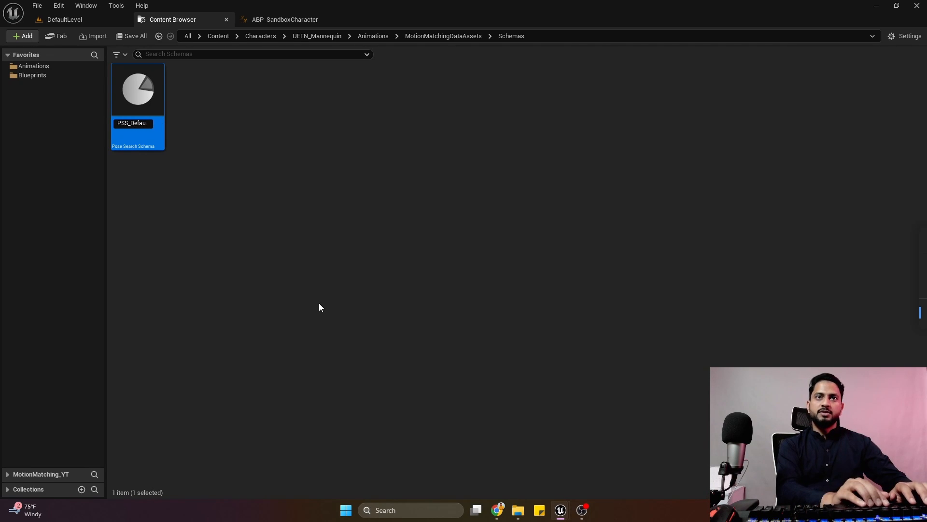
text(lt)
key(Return)
Open the PSS_Default schema, dock its editor next to the Content Browser, and save the schema.
double_click(156, 142)
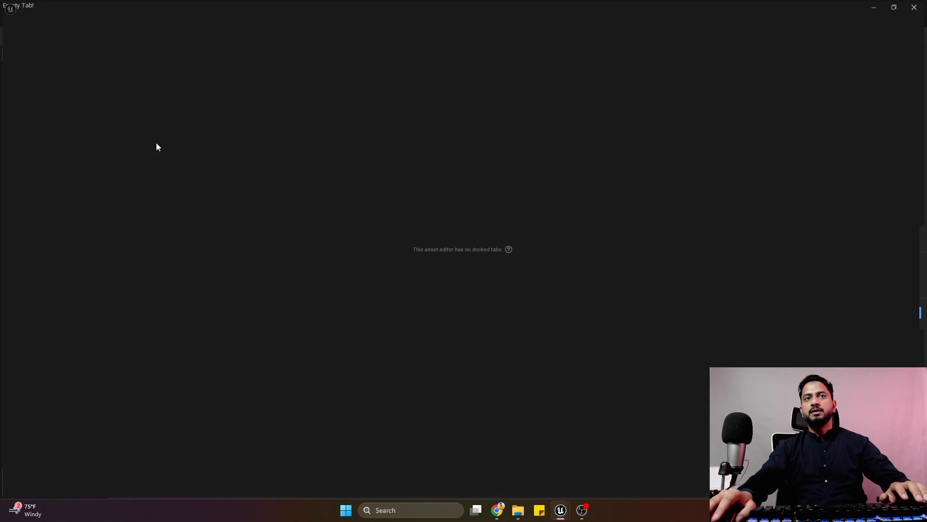
drag(110, 19, 297, 18)
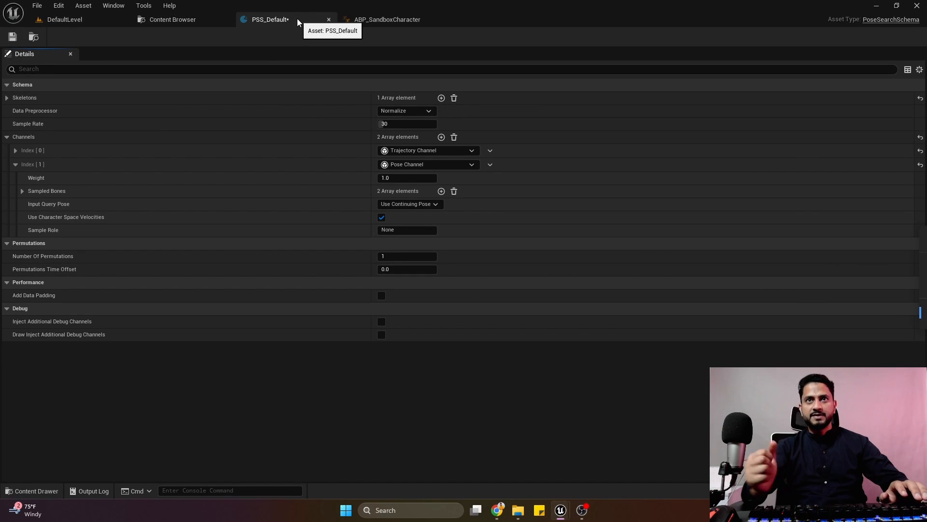
click(14, 37)
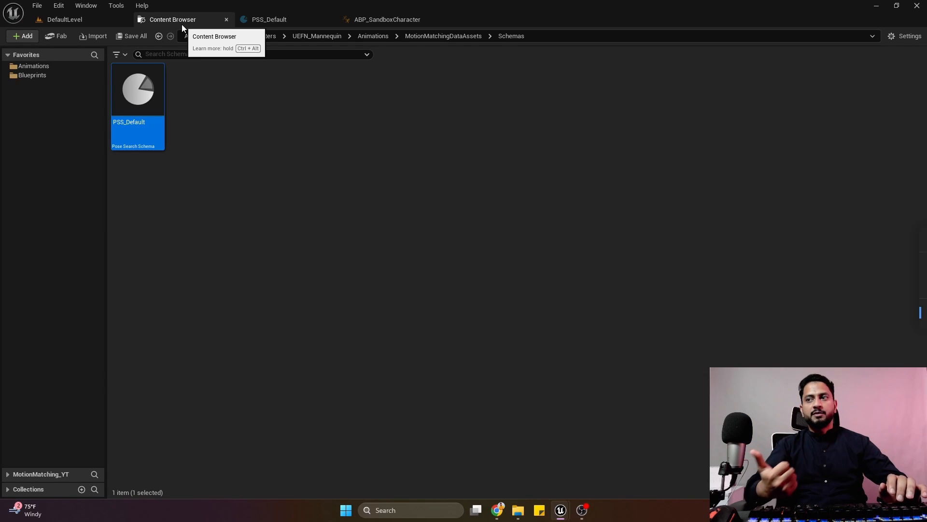
click(211, 189)
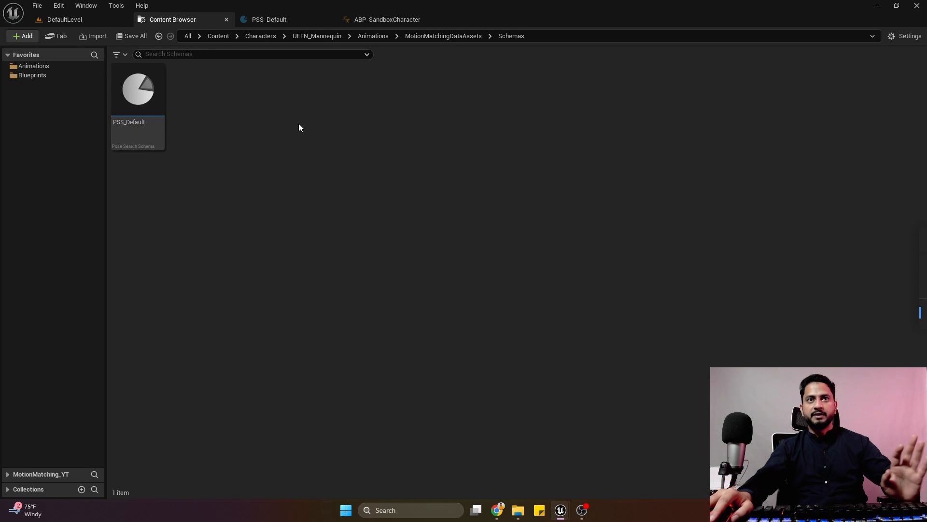
click(271, 19)
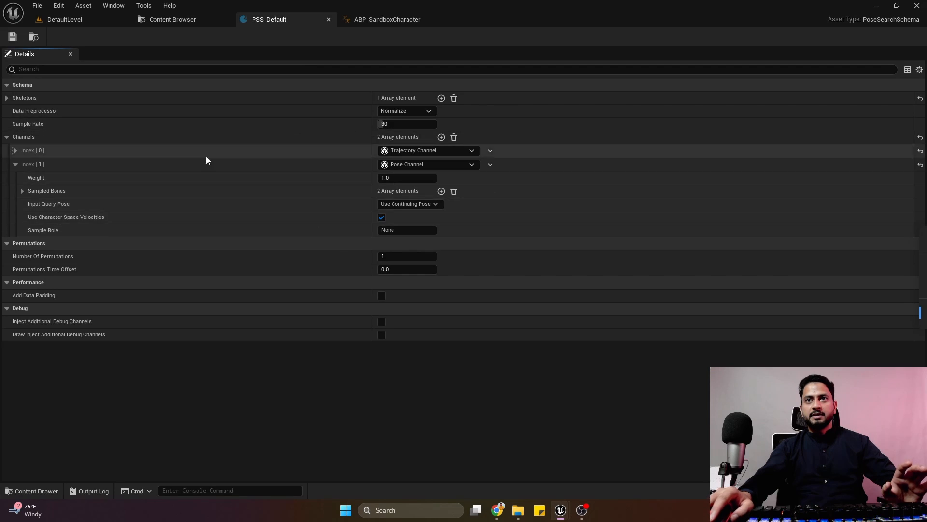
Create a folder named DataBases inside MotionMatchingDataAssets and open it.
click(173, 19)
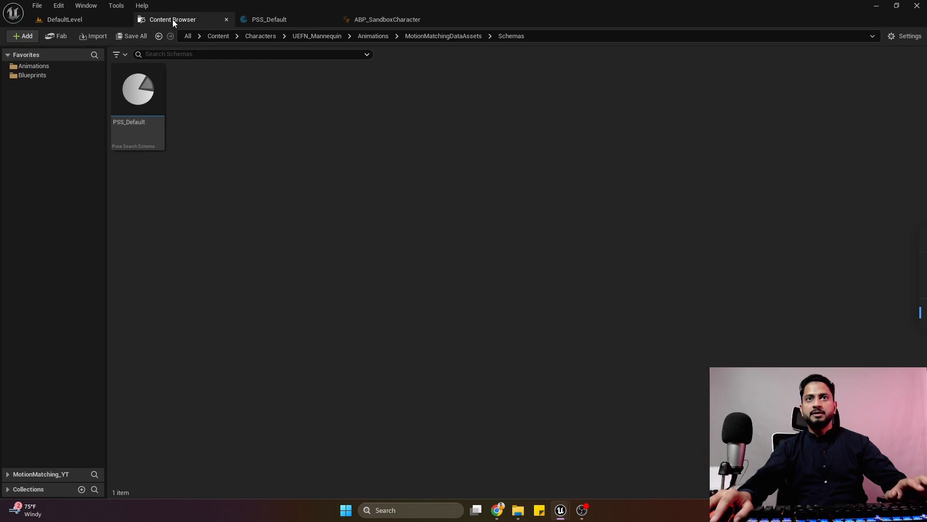
click(443, 36)
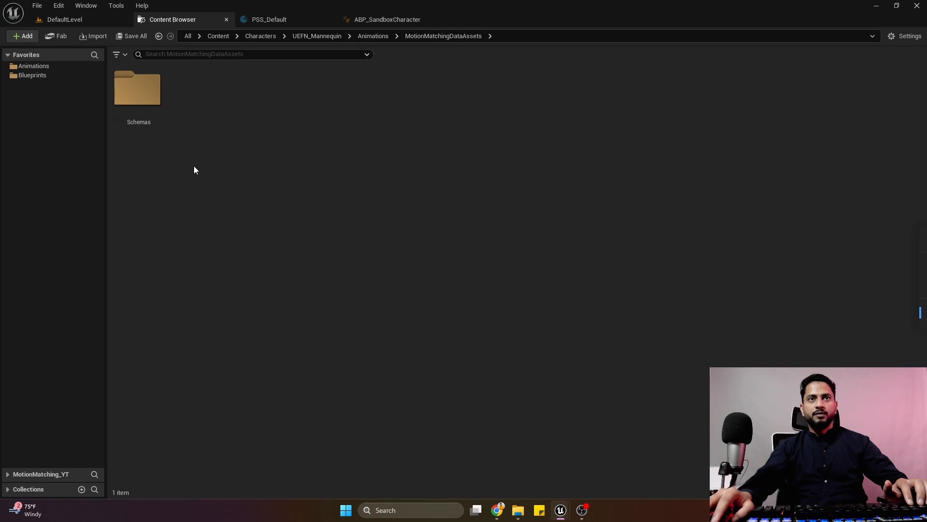
right_click(204, 106)
mouse_move(333, 302)
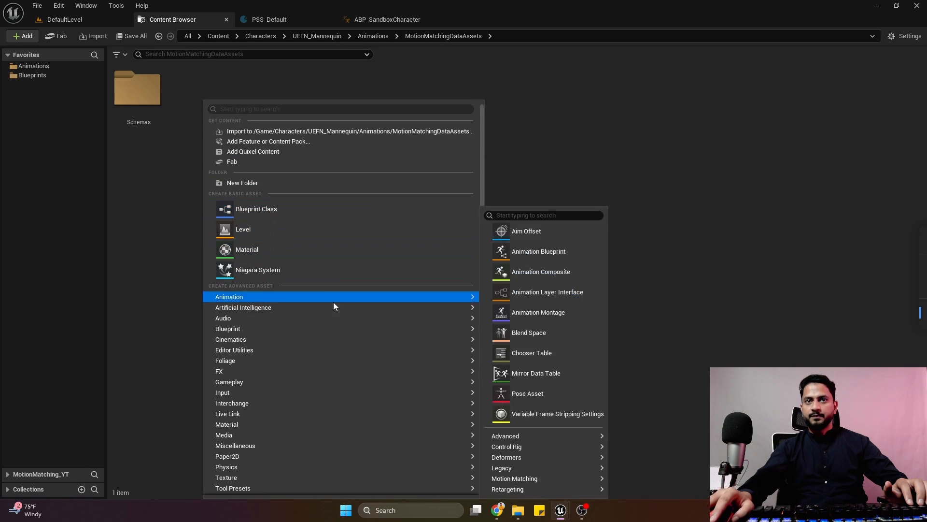
mouse_move(532, 439)
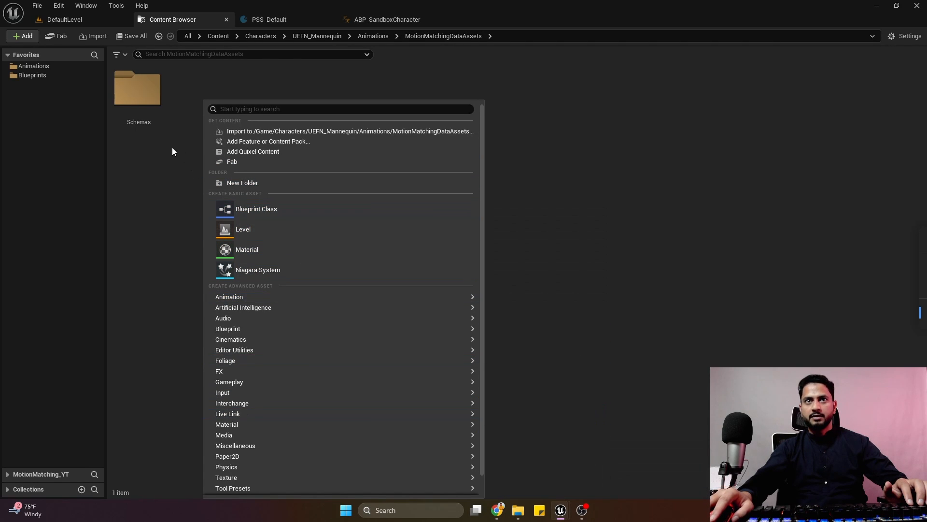
click(252, 183)
text(DataBases)
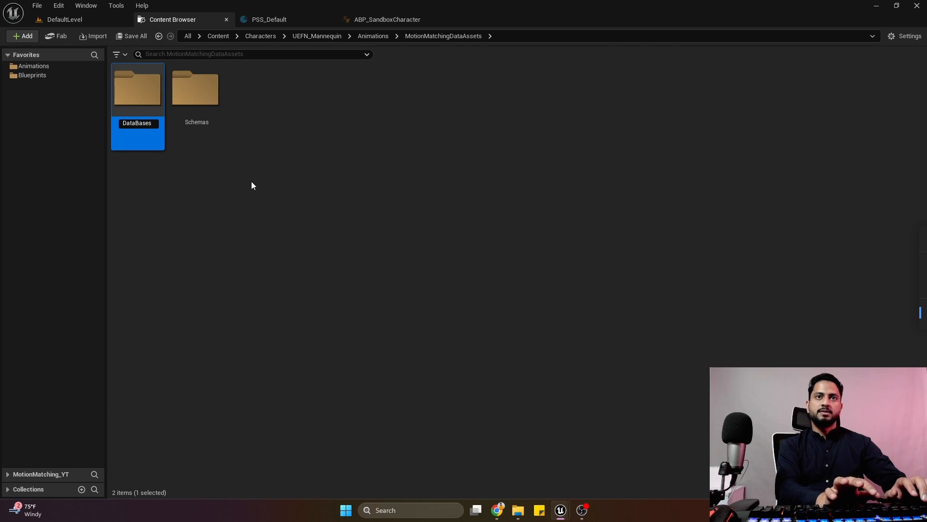
key(Return)
key(Return)
Create a Pose Search Database in the DataBases folder using the PSS_Default schema and name it PSD_RunStarts.
right_click(252, 185)
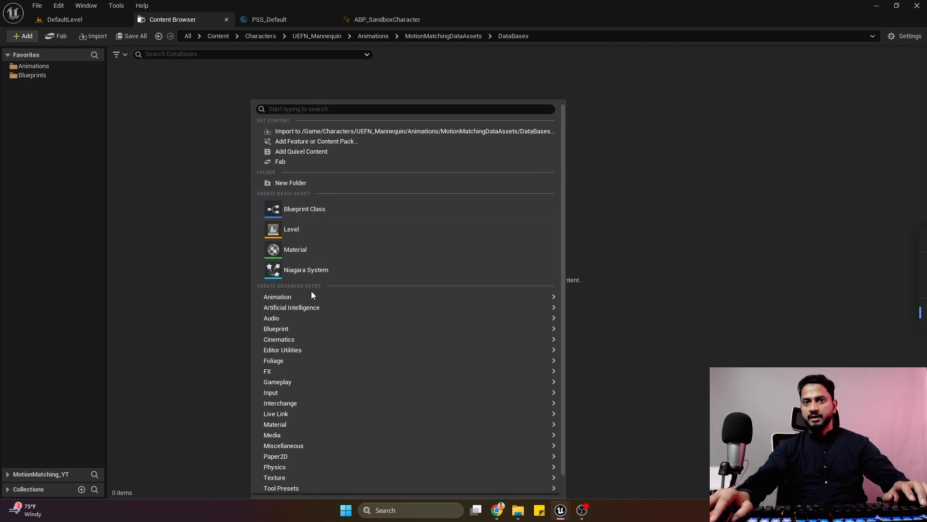
mouse_move(543, 296)
mouse_move(616, 478)
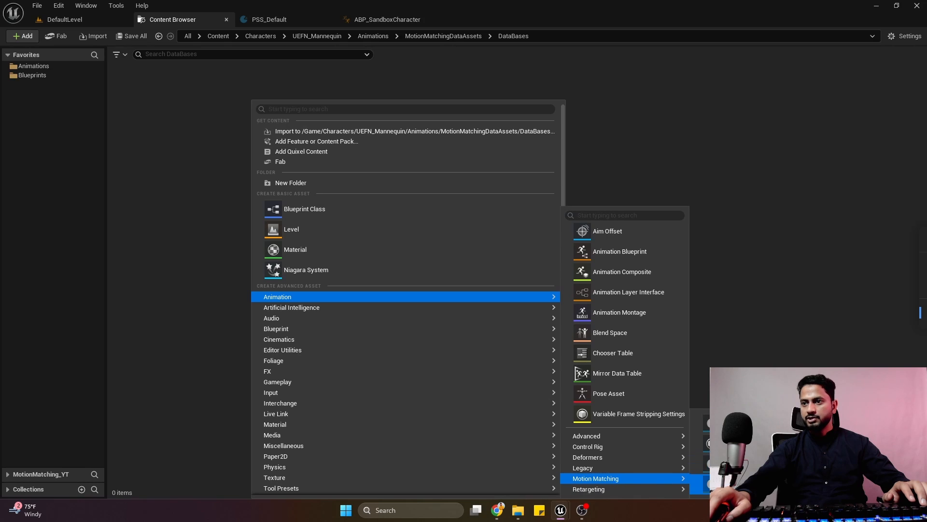
click(739, 423)
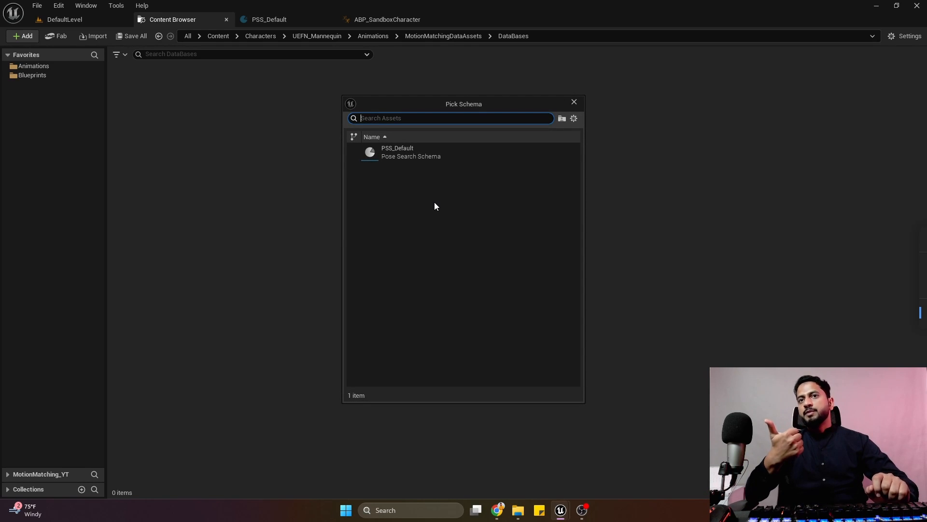
click(433, 154)
text(PSD_Run)
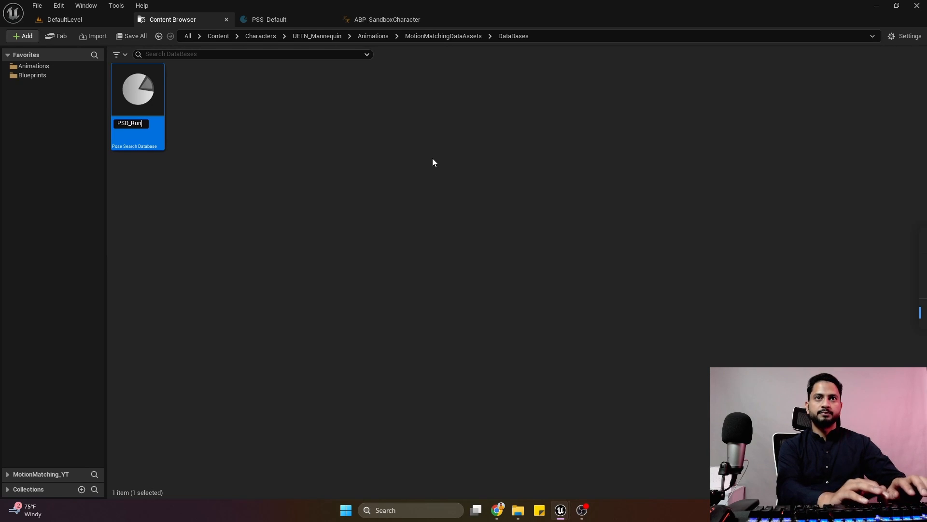
text(Starts)
key(Return)
key(Return)
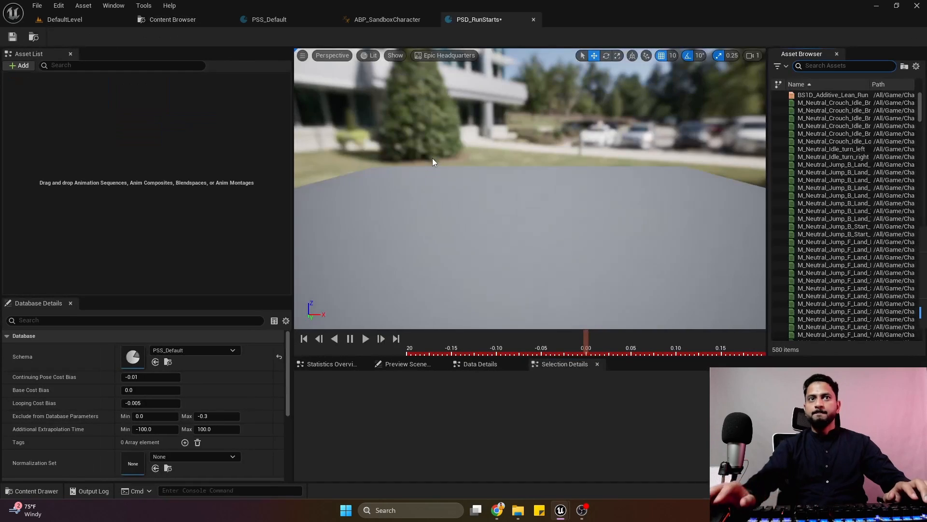
Open PSD_RunStarts, save it, narrow its Asset List area, and check which asset types can be added.
click(12, 37)
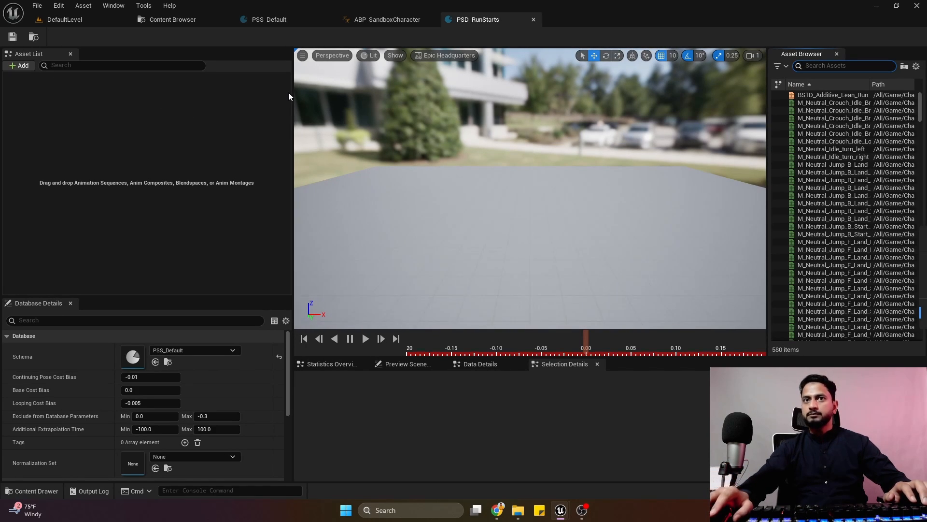
drag(293, 141, 271, 166)
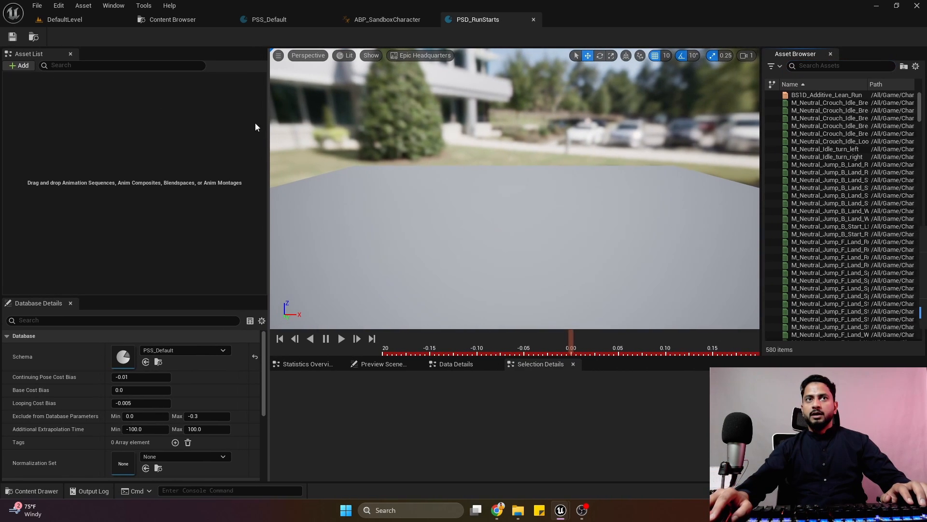
click(31, 65)
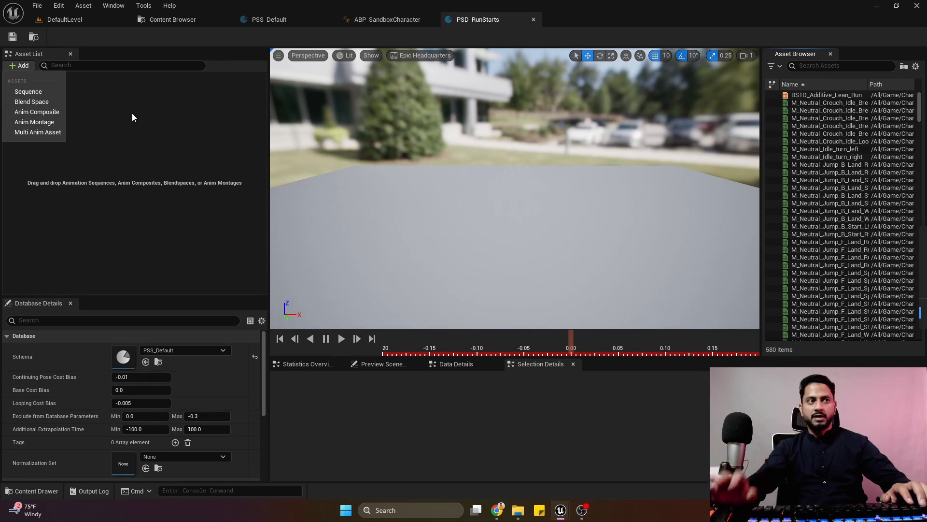
click(158, 146)
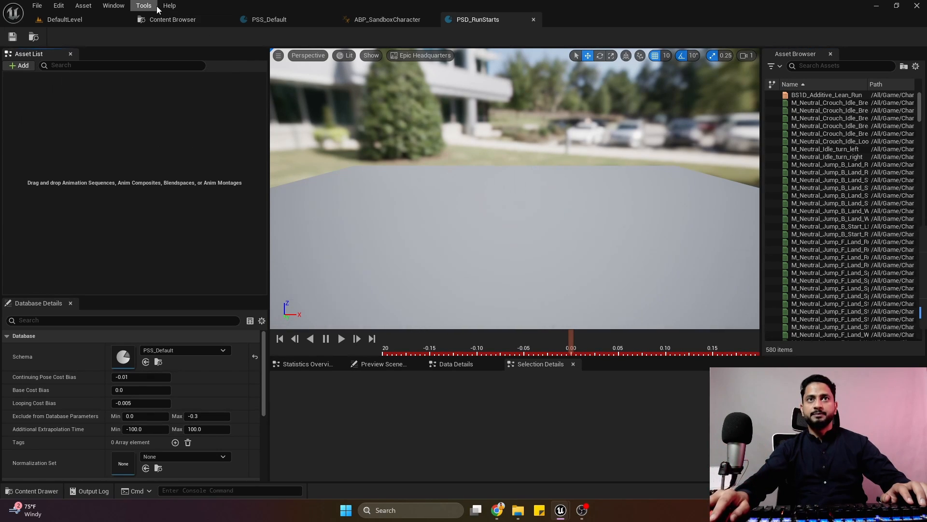
Return to the Content Browser and open the Run folder inside the Animations folder.
click(186, 19)
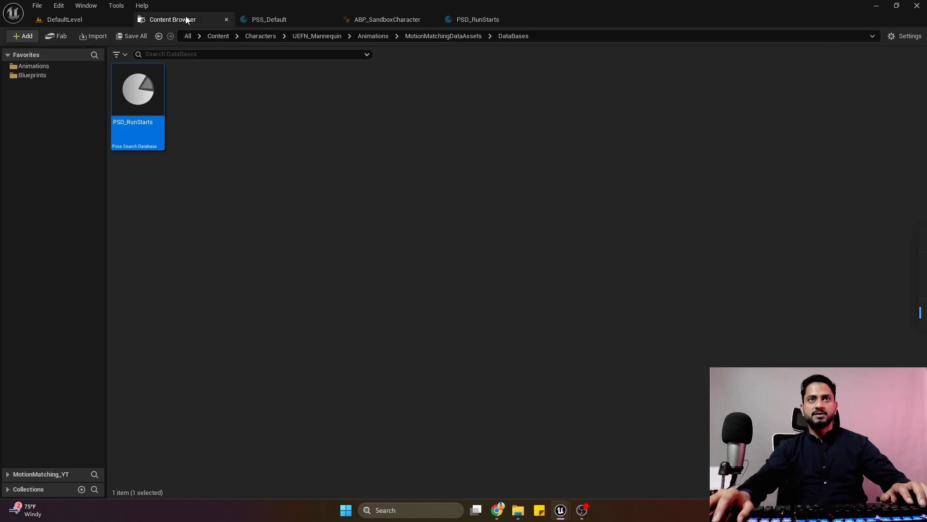
click(44, 68)
click(321, 119)
double_click(321, 120)
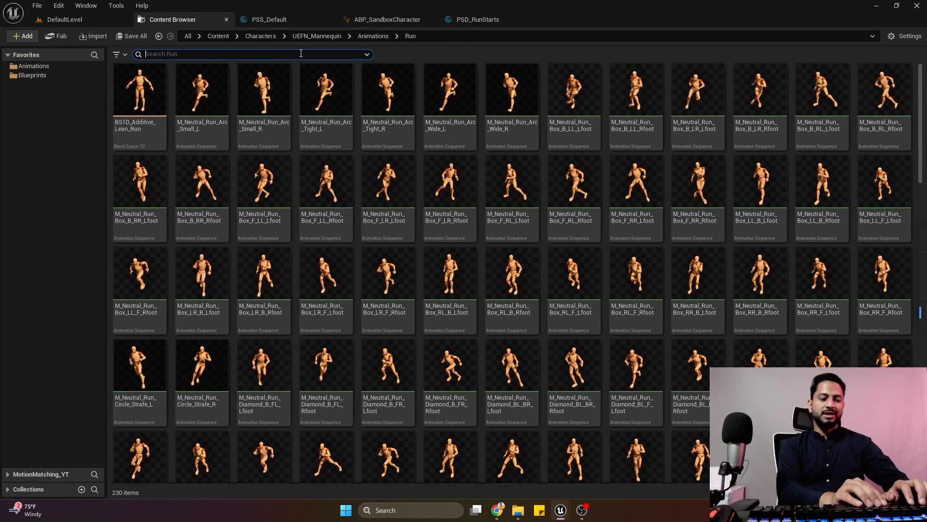
Filter the Run folder's animations by the word "start".
text(RunStar)
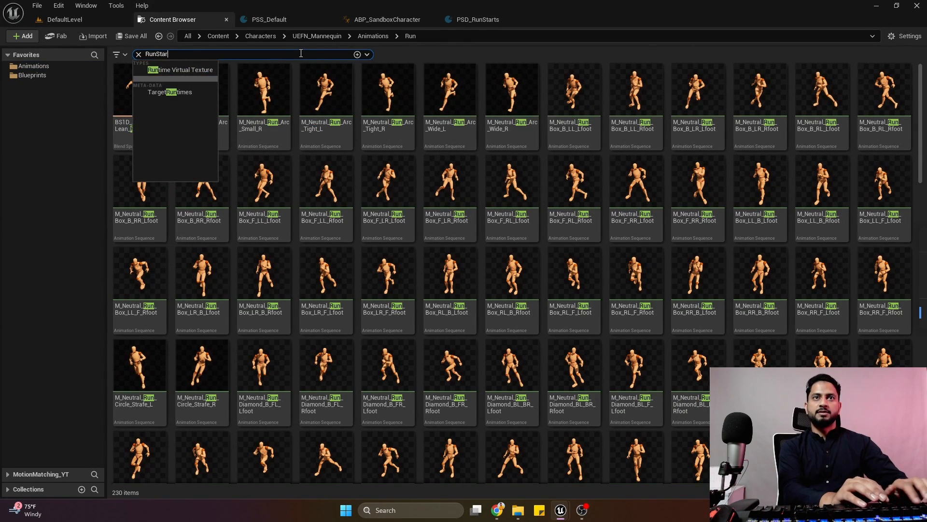
text(t)
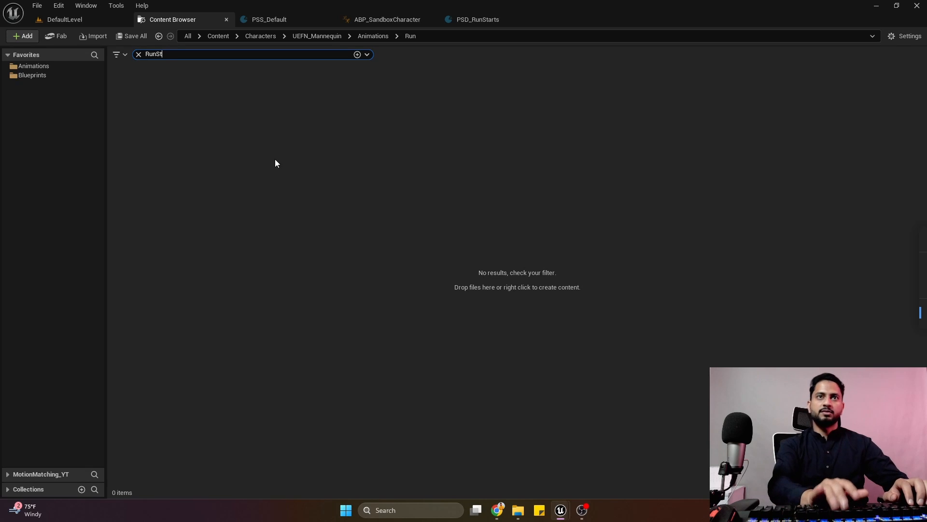
key(BackSpace)
key(BackSpace)
key(BackSpace)
key(BackSpace)
key(BackSpace)
text(starts)
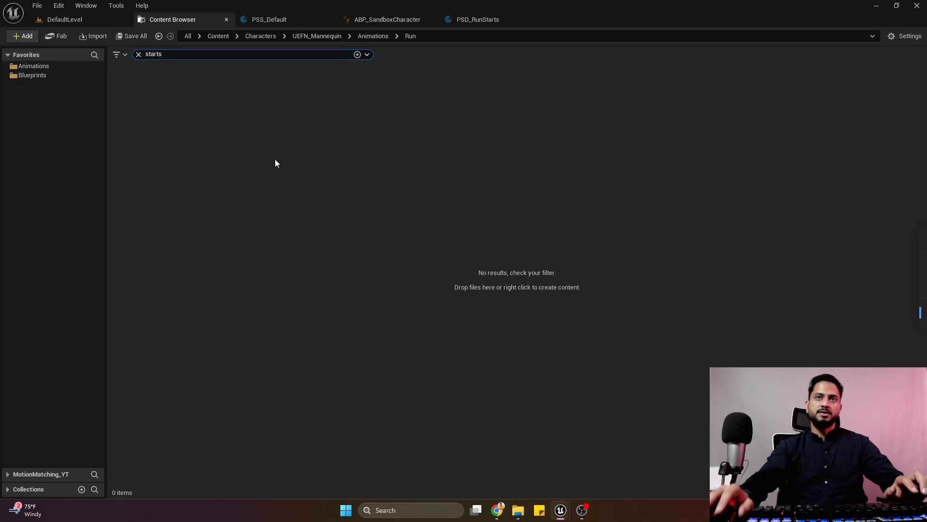
click(138, 55)
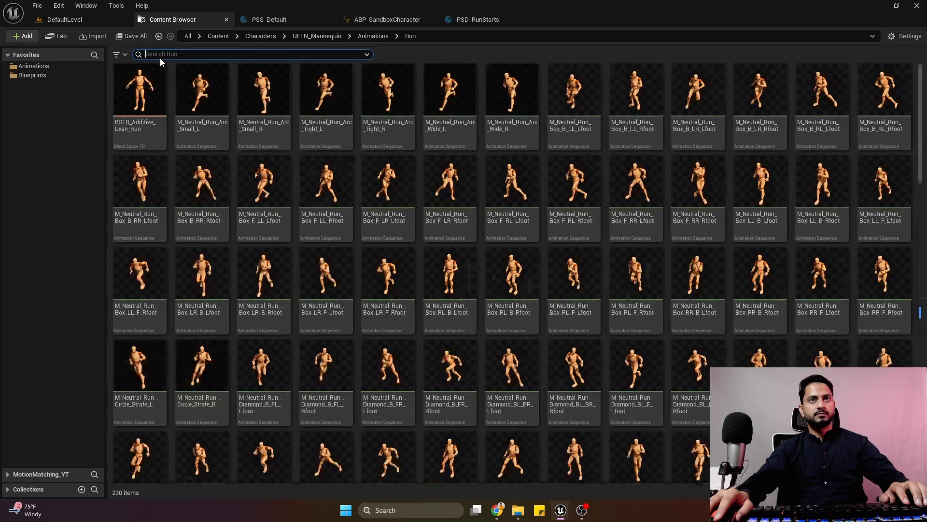
text(start)
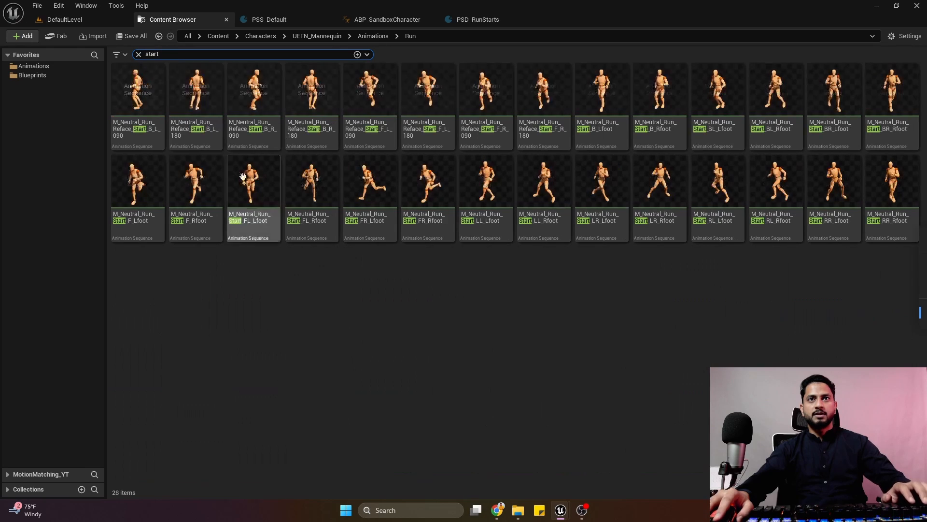
Add all the filtered start animations, including the Reface ones, to the PSD_RunStarts asset list and save the database.
click(137, 96)
shift+click(872, 195)
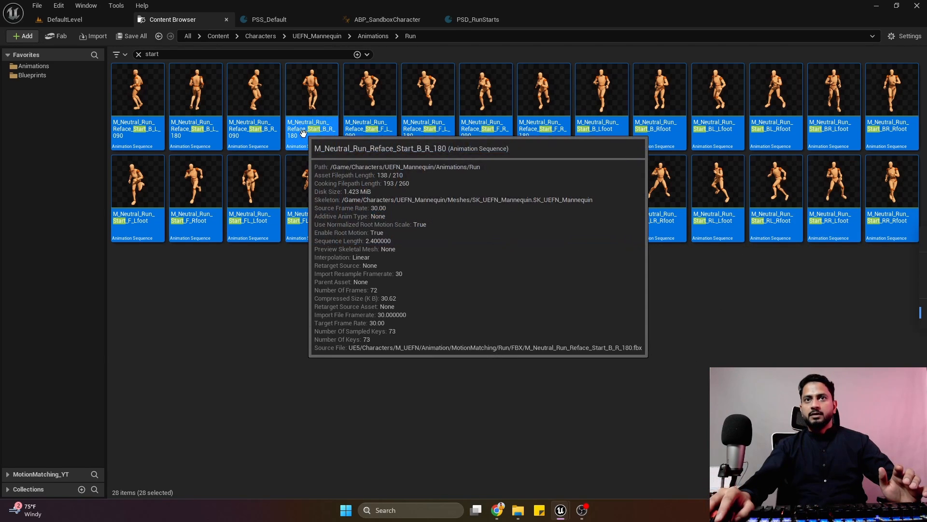
mouse_move(878, 188)
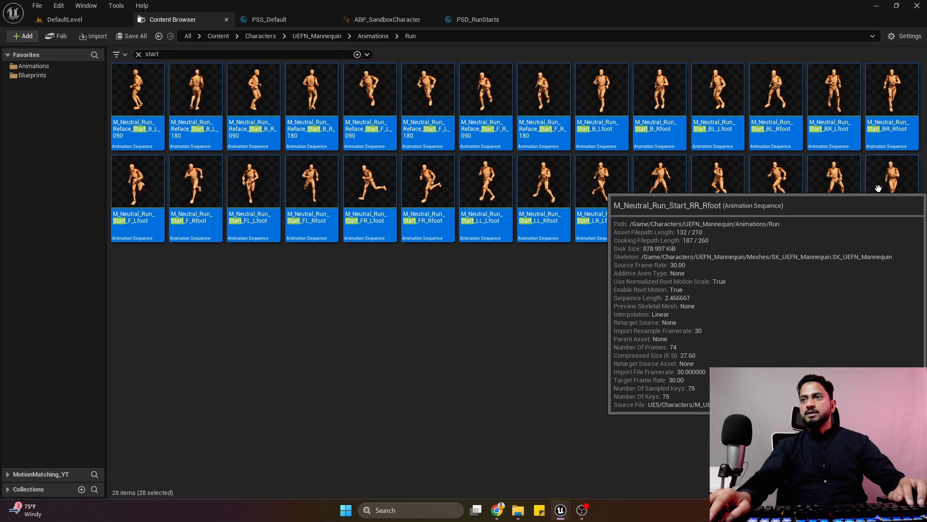
drag(878, 188, 77, 164)
click(13, 36)
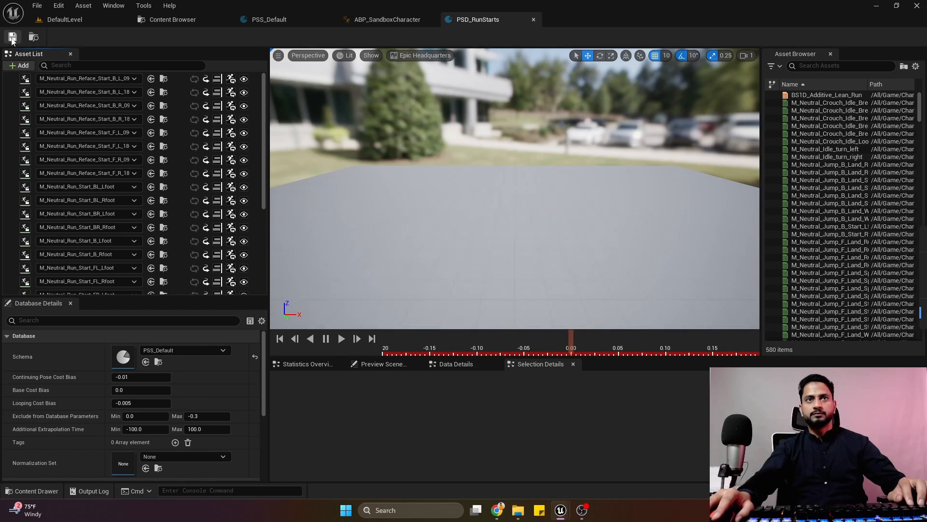
Select every animation in the PSD_RunStarts asset list and delete them all from the database.
click(172, 77)
scroll(188, 226, down, 5)
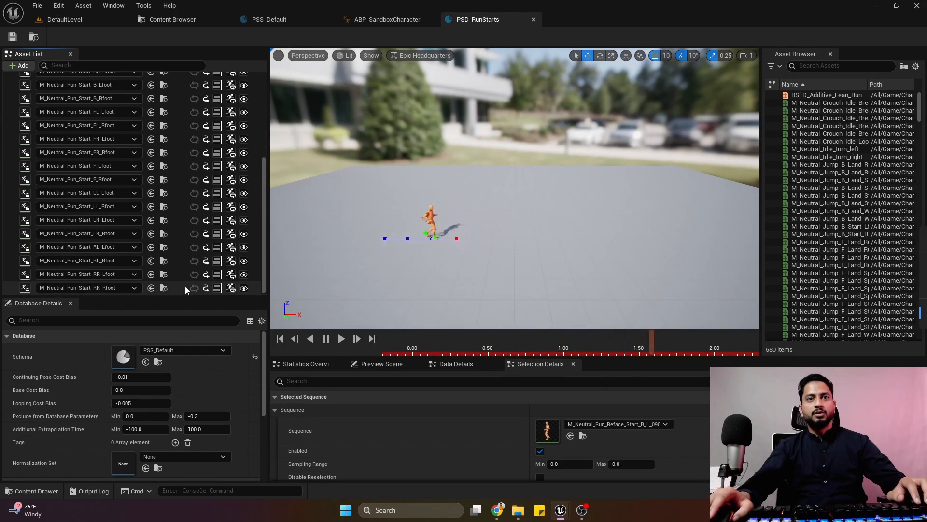
scroll(172, 285, up, 4)
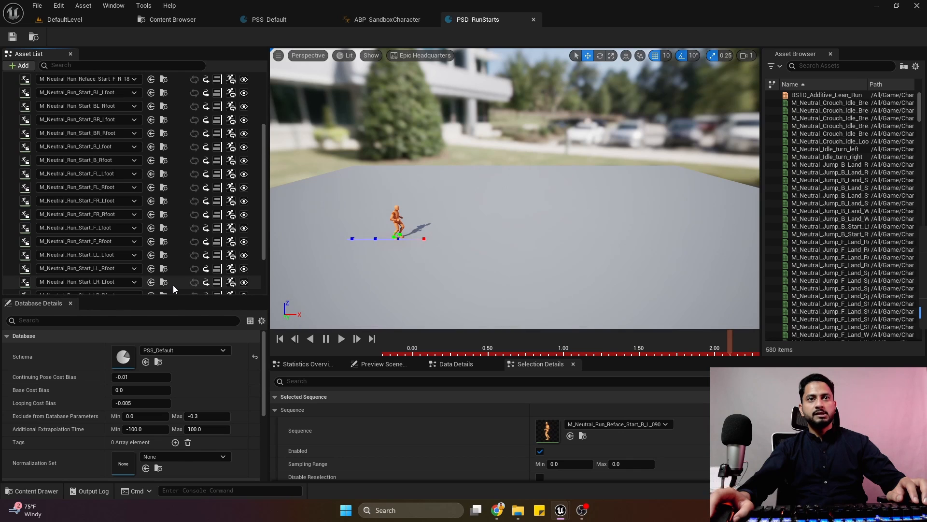
scroll(177, 281, down, 4)
shift+click(174, 291)
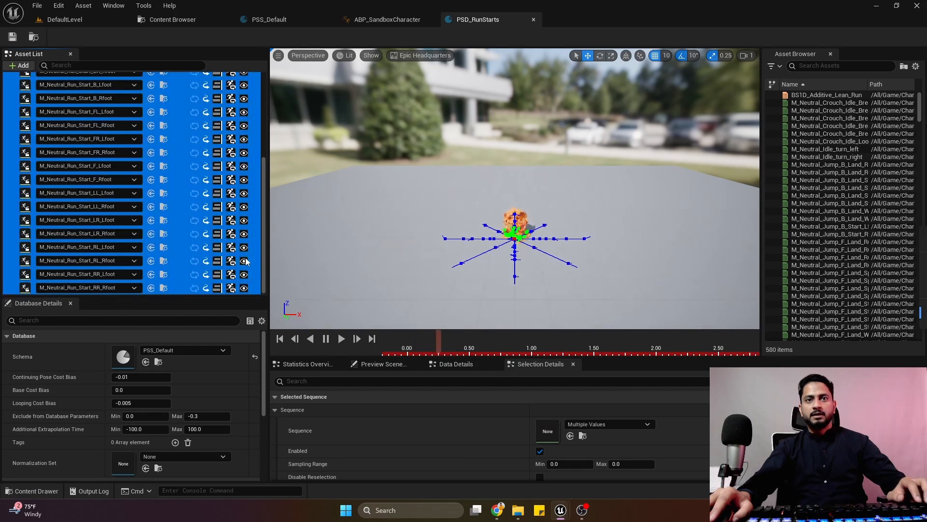
key(Delete)
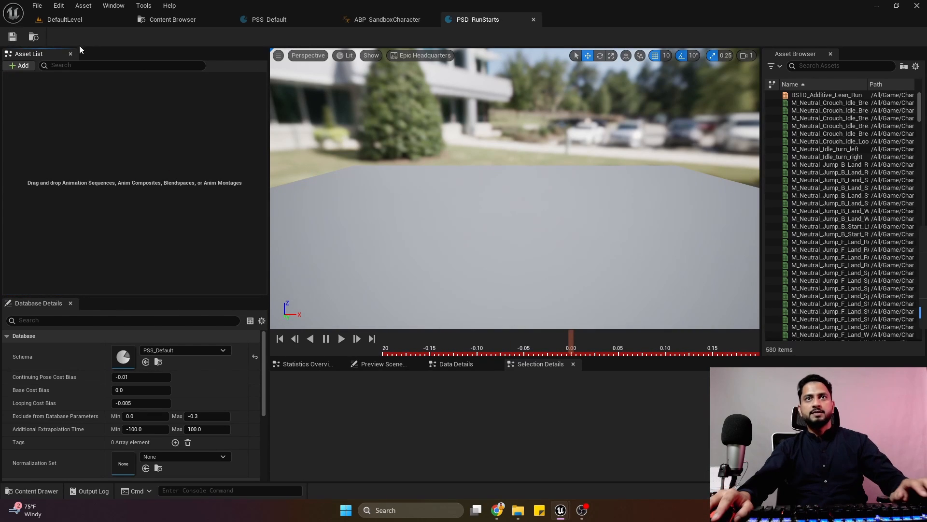
Search the Run folder for "strafe start" animations, and reduce the filter to "start" again.
click(155, 21)
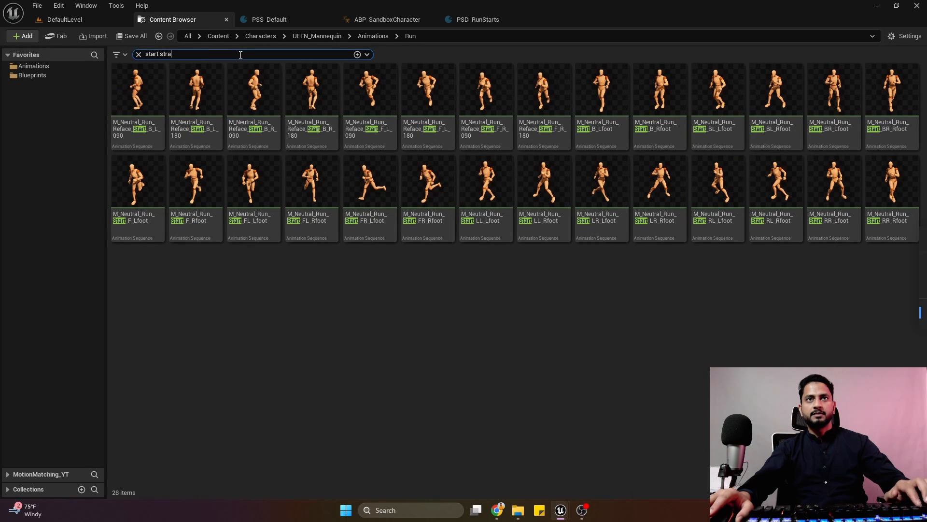
text(fe)
key(BackSpace)
key(BackSpace)
key(BackSpace)
key(BackSpace)
key(BackSpace)
key(BackSpace)
key(BackSpace)
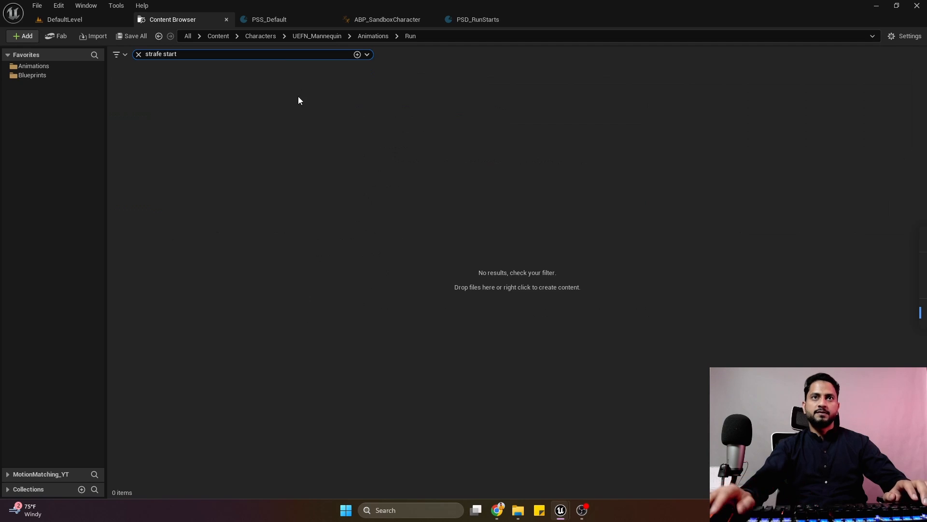
key(BackSpace)
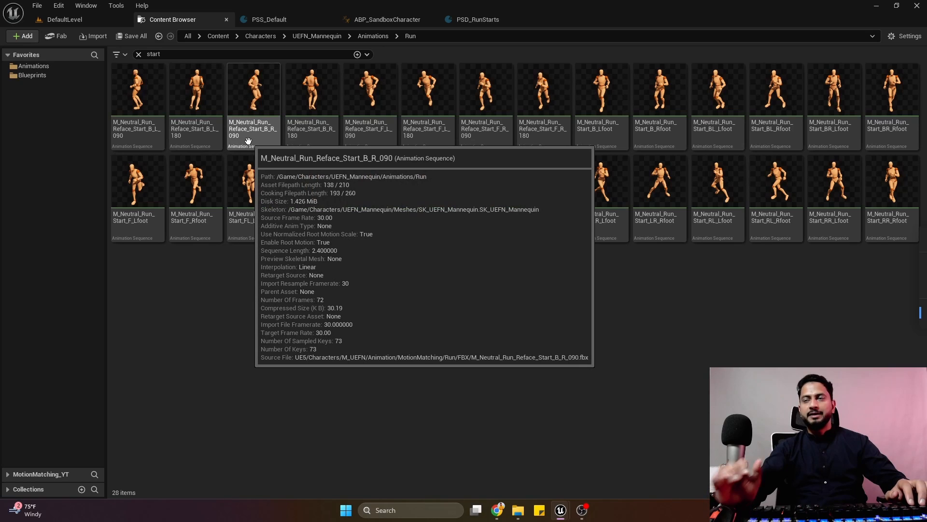
Add the animations from M_Neutral_Run_Start_B_Lfoot through M_Neutral_Run_Start_RR_Rfoot, without the Reface ones, to PSD_RunStarts and save it.
click(612, 143)
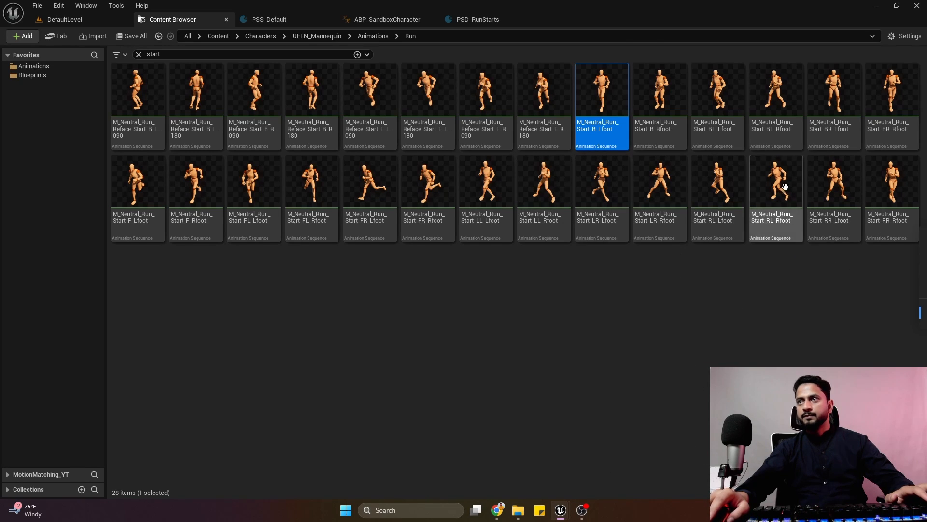
shift+click(896, 223)
drag(896, 223, 143, 158)
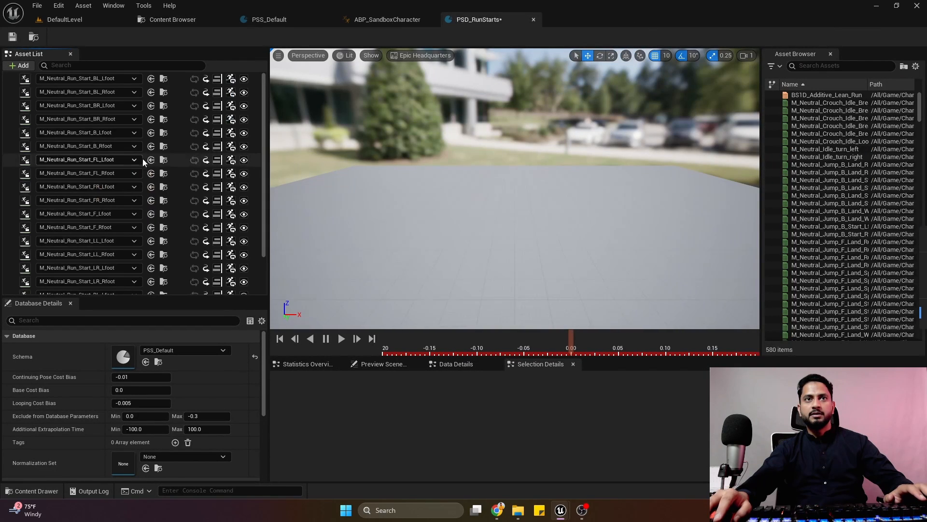
click(180, 82)
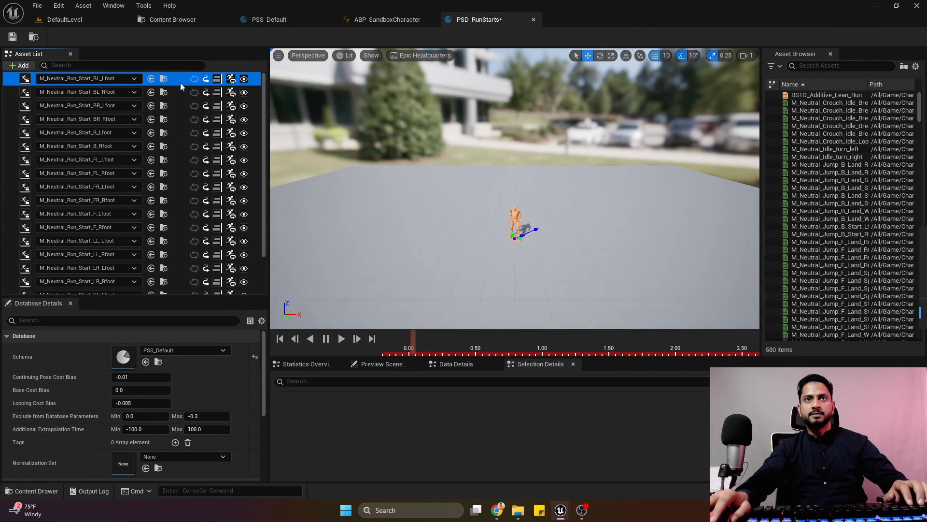
click(13, 38)
Preview the backward and diagonal run starts in the asset list, from BL_Rfoot through FR_Rfoot, checking their movement direction.
right_drag(372, 217, 381, 239)
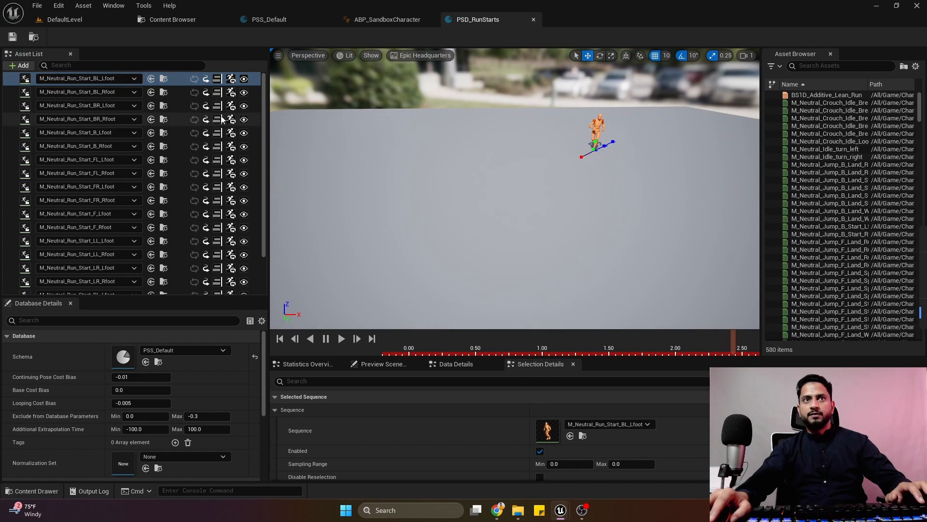
click(179, 95)
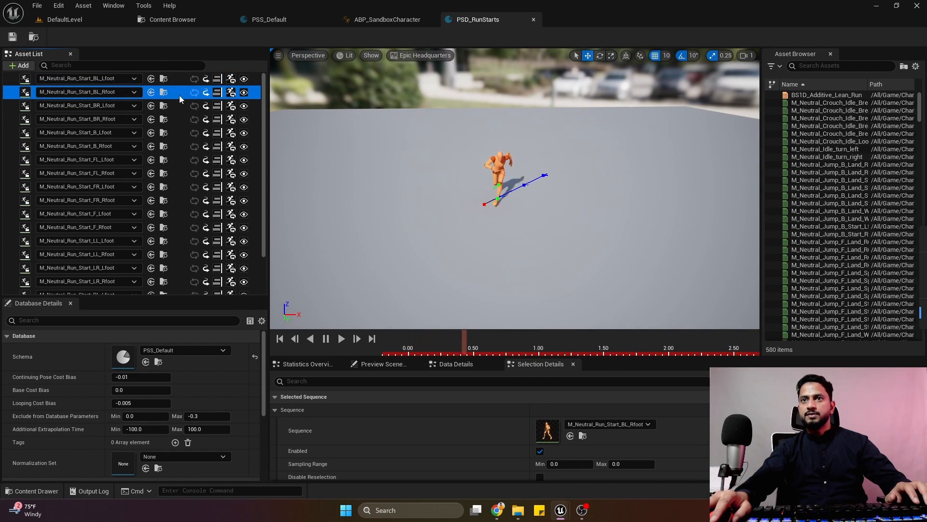
click(175, 109)
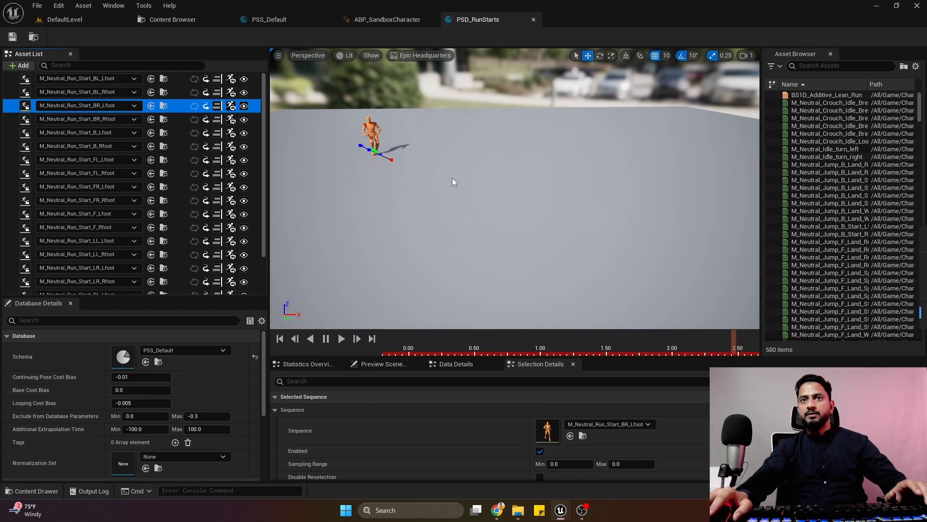
click(174, 119)
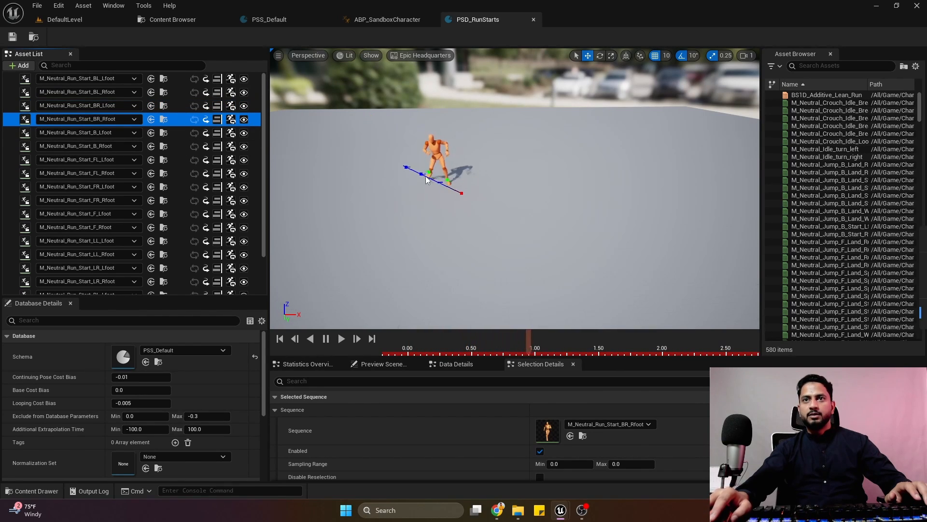
click(177, 133)
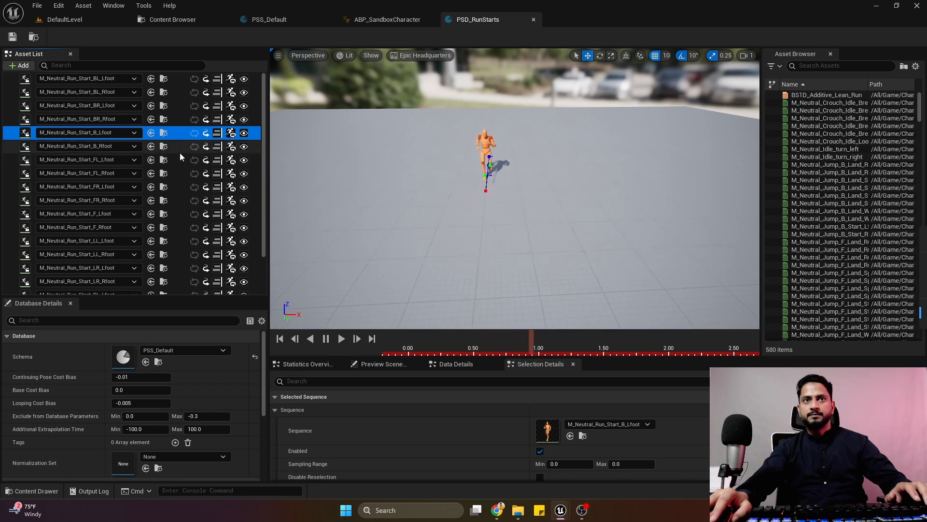
click(179, 151)
click(182, 164)
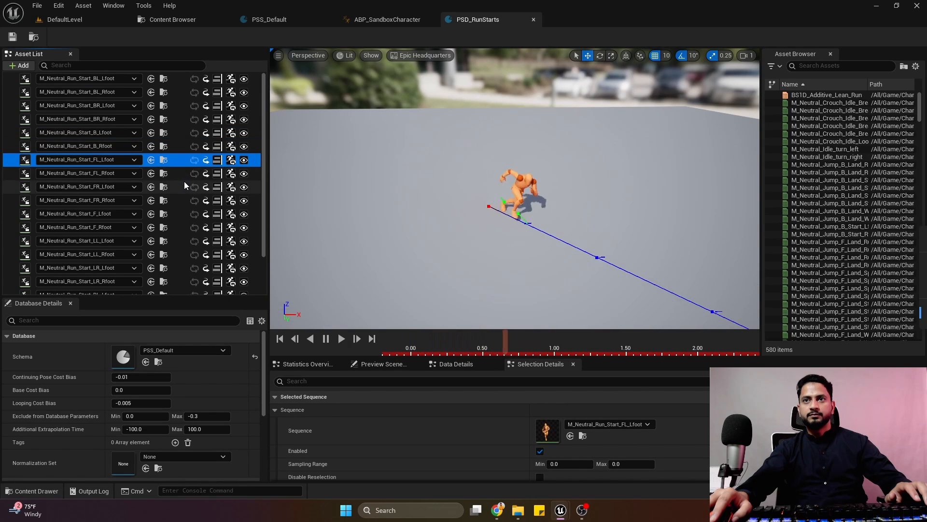
click(183, 175)
click(178, 185)
click(178, 201)
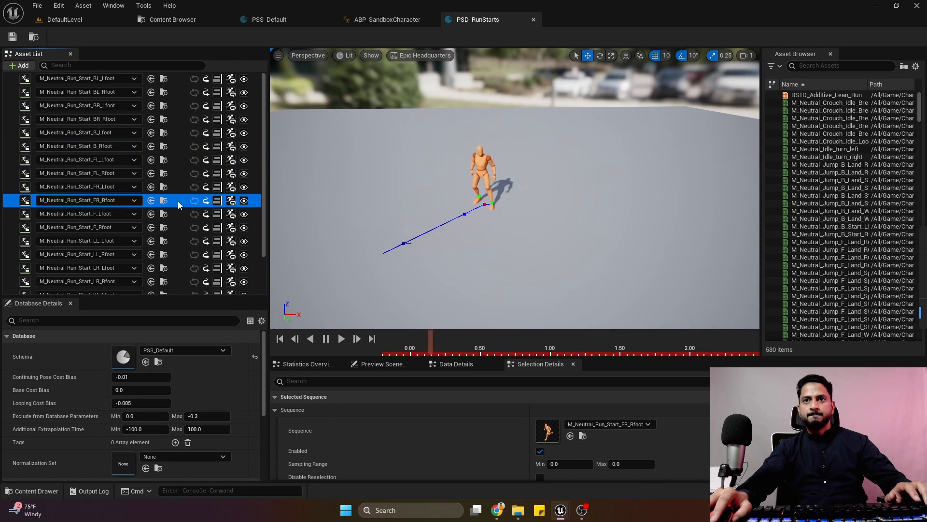
Preview the forward and left run starts in the asset list, from F_Lfoot through LR_Lfoot, comparing their movement directions.
click(183, 214)
click(182, 240)
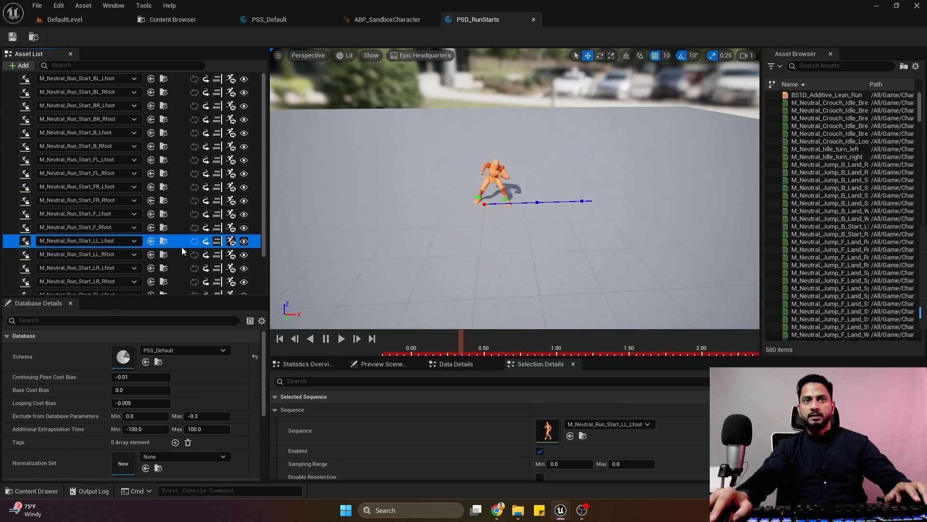
click(177, 230)
click(181, 236)
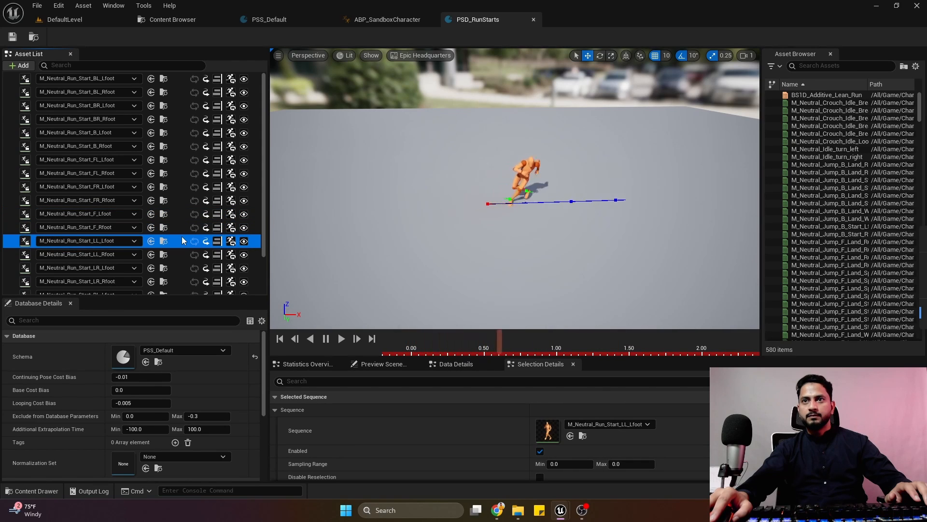
click(178, 254)
scroll(175, 250, down, 2)
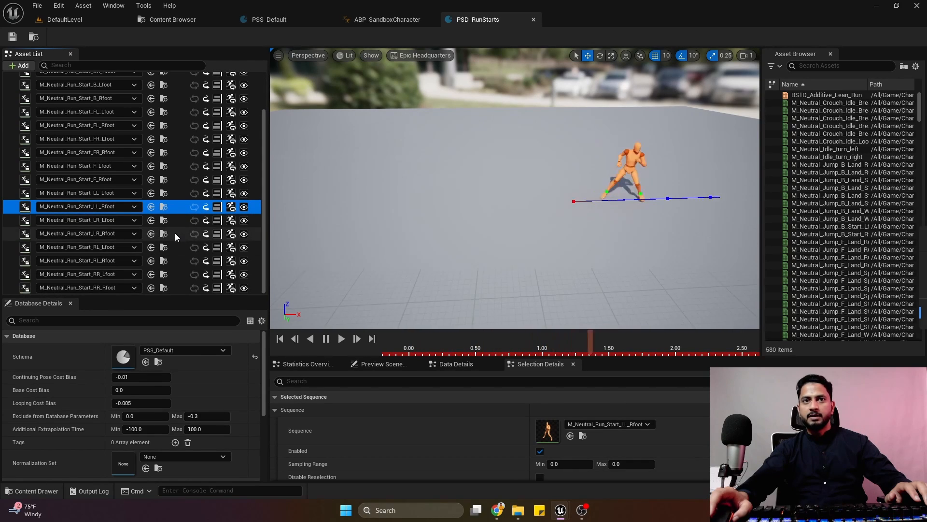
click(175, 221)
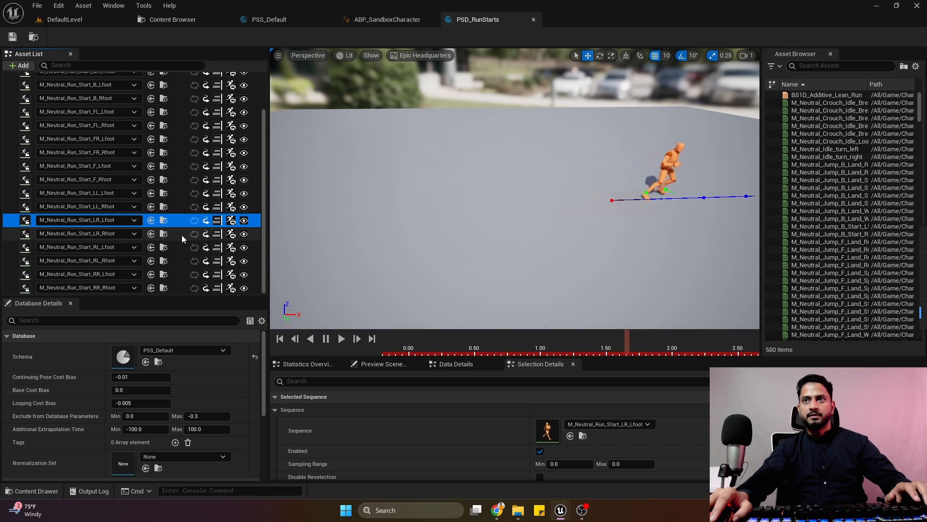
click(178, 208)
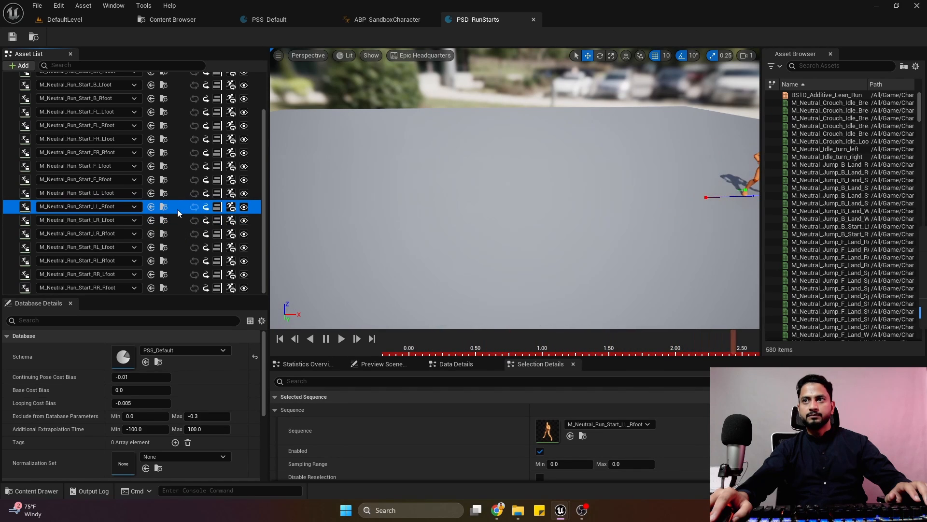
click(176, 223)
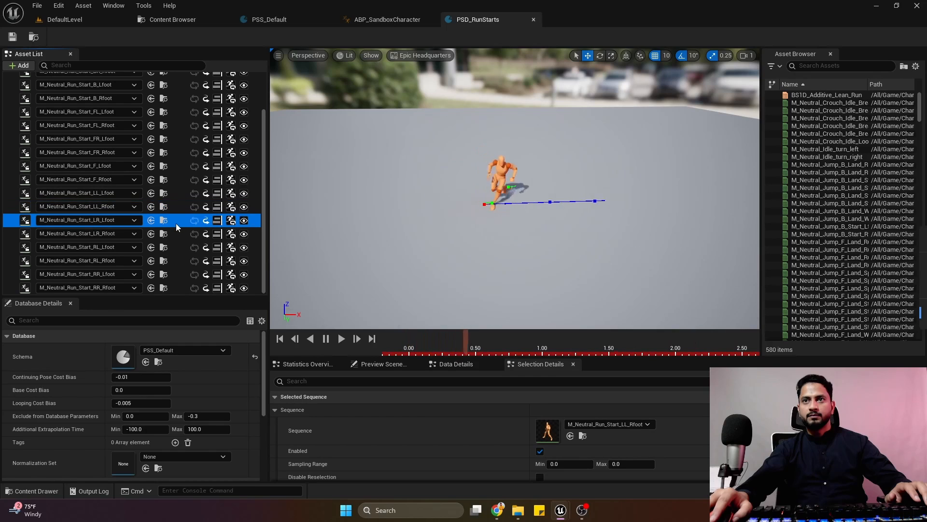
Preview the right run starts from RL_Lfoot through RR_Rfoot and view the character from behind to check its direction.
click(180, 248)
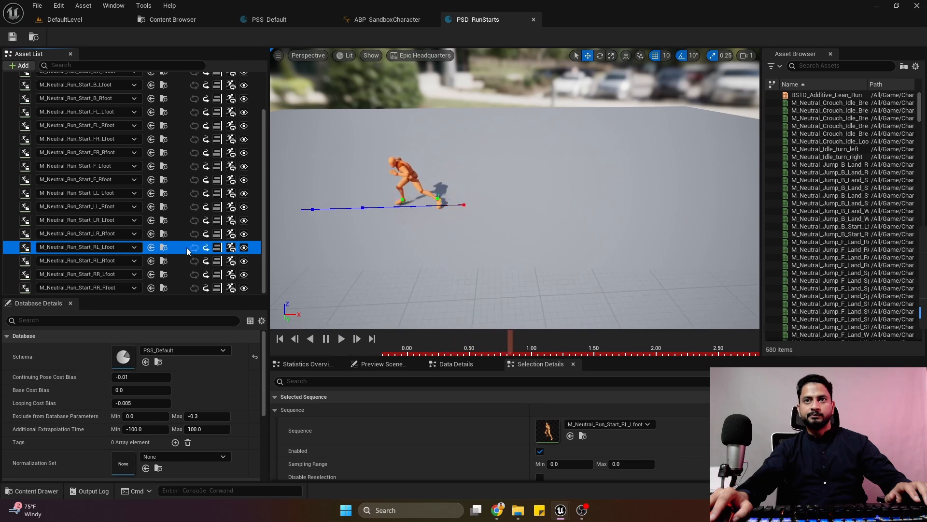
click(181, 264)
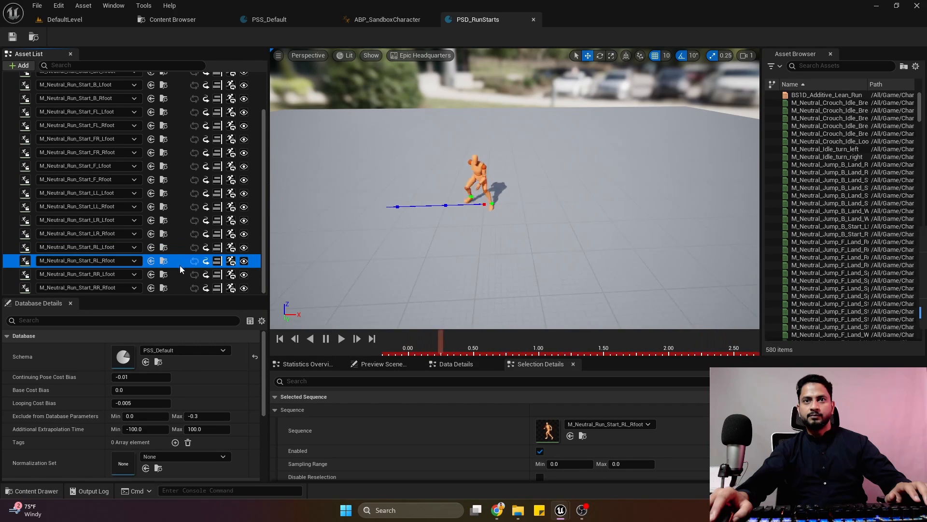
click(179, 275)
click(183, 287)
right_drag(435, 207, 290, 208)
right_drag(476, 226, 541, 221)
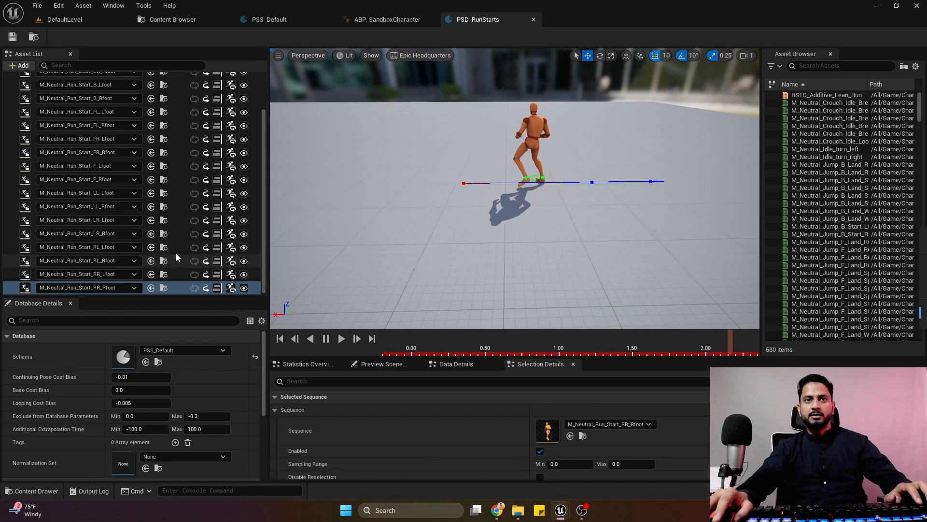
Scrub through the LL_Lfoot, LL_Rfoot and LR_Lfoot run starts to compare the character's footwork and travel direction.
click(181, 189)
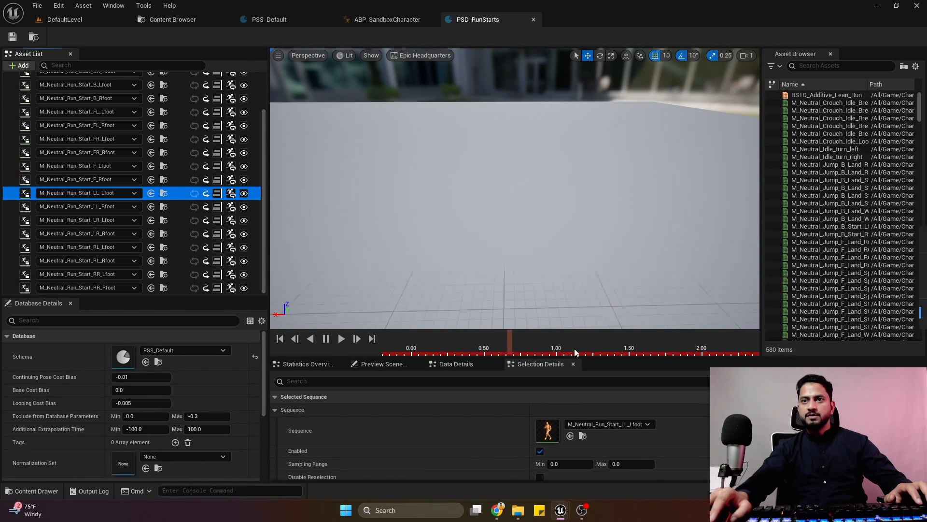
drag(550, 344, 469, 344)
mouse_move(534, 284)
right_down()
mouse_move(488, 274)
mouse_move(495, 282)
mouse_move(520, 271)
mouse_move(534, 284)
right_up()
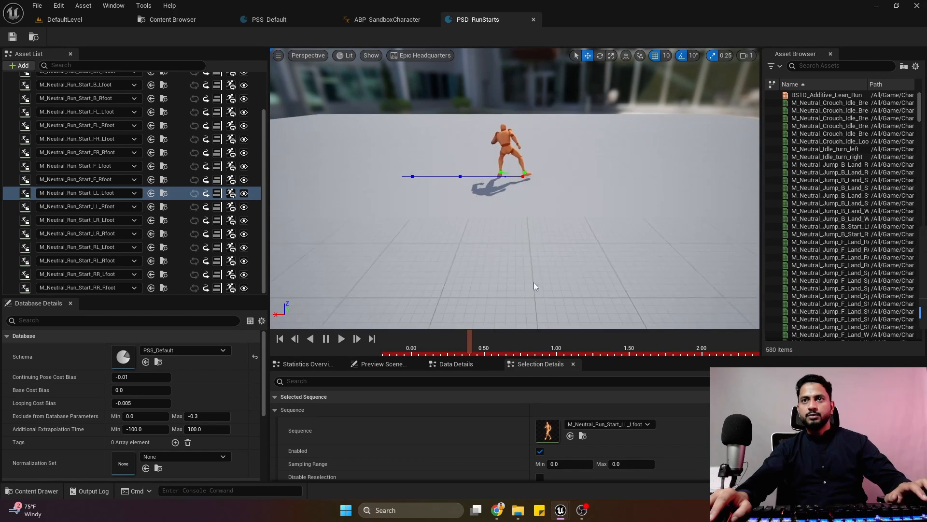
click(397, 345)
drag(397, 346, 529, 352)
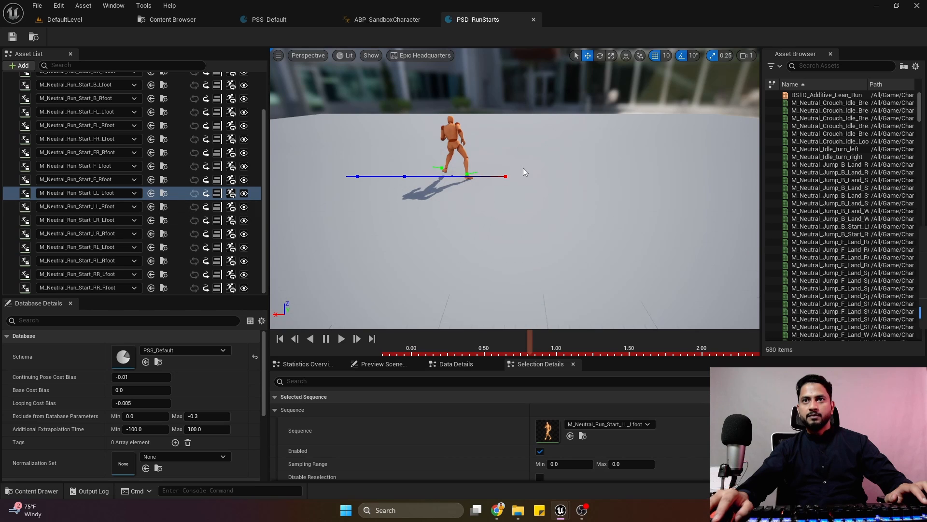
click(189, 207)
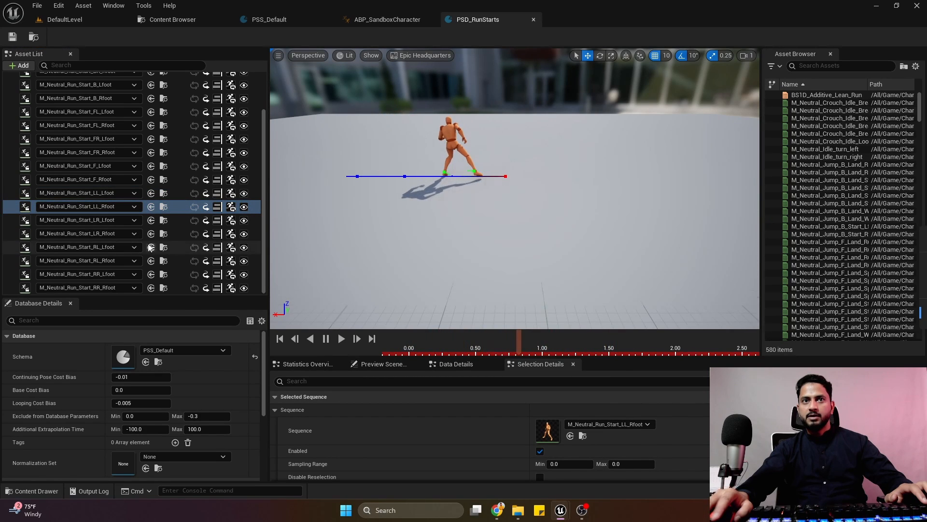
click(186, 221)
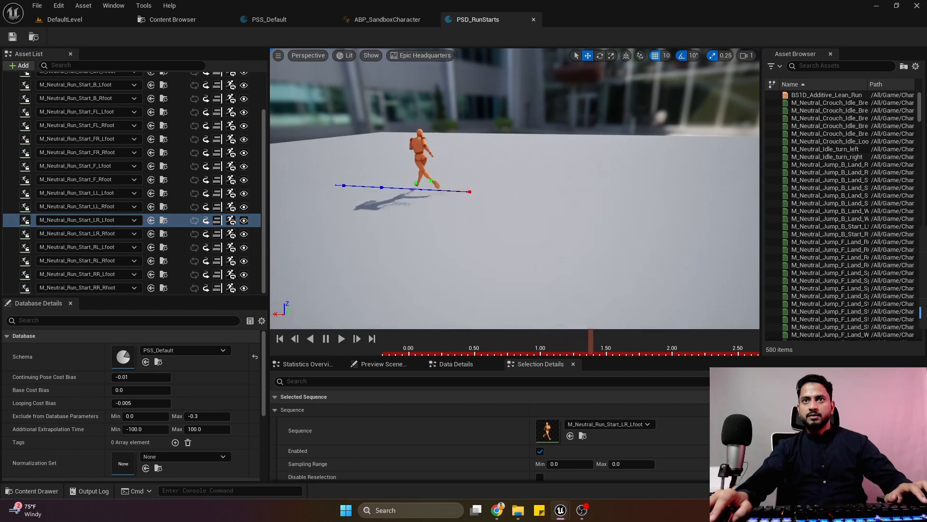
click(485, 349)
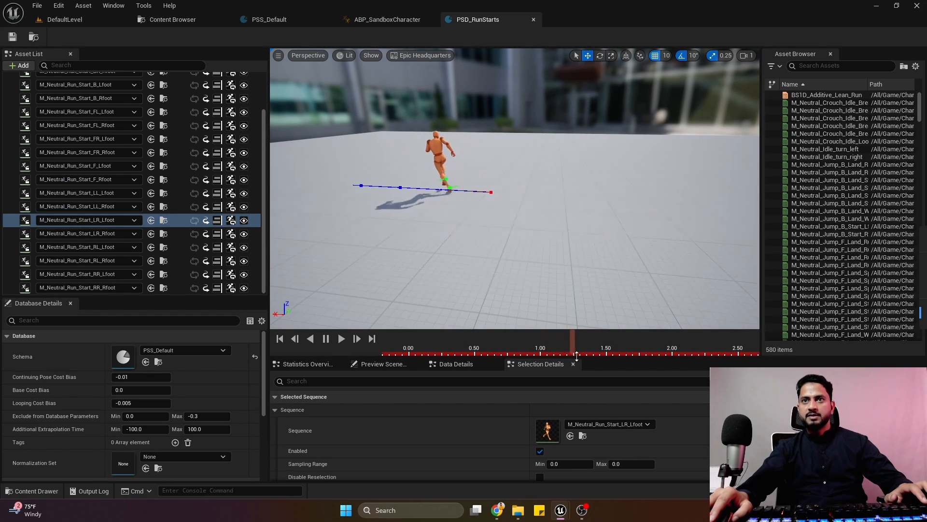
click(522, 358)
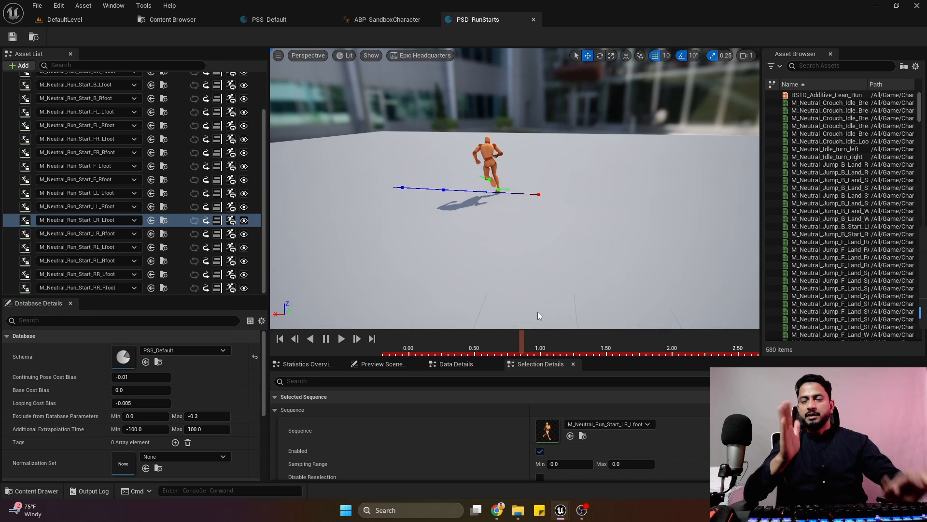
Delete M_Neutral_Run_Start_LR_Lfoot and M_Neutral_Run_Start_LR_Rfoot from the PSD_RunStarts asset list.
click(178, 219)
key(Delete)
click(170, 225)
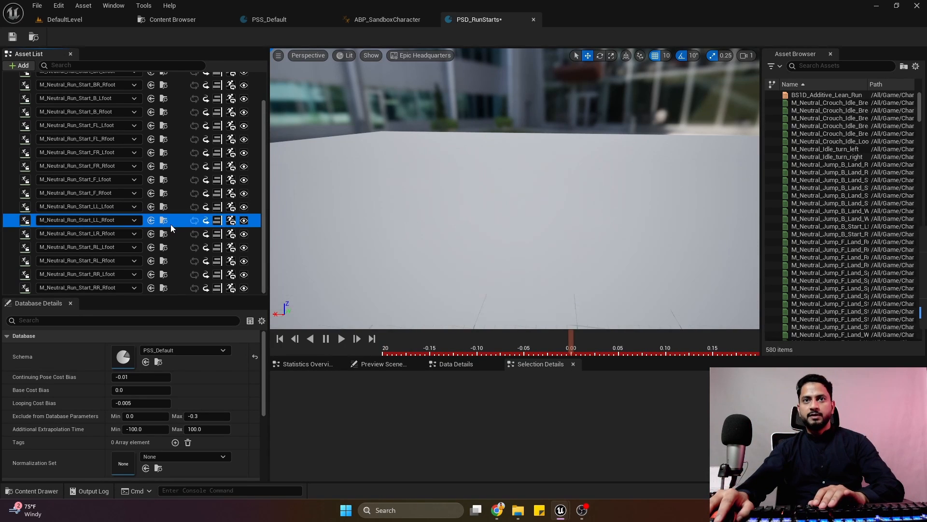
click(181, 233)
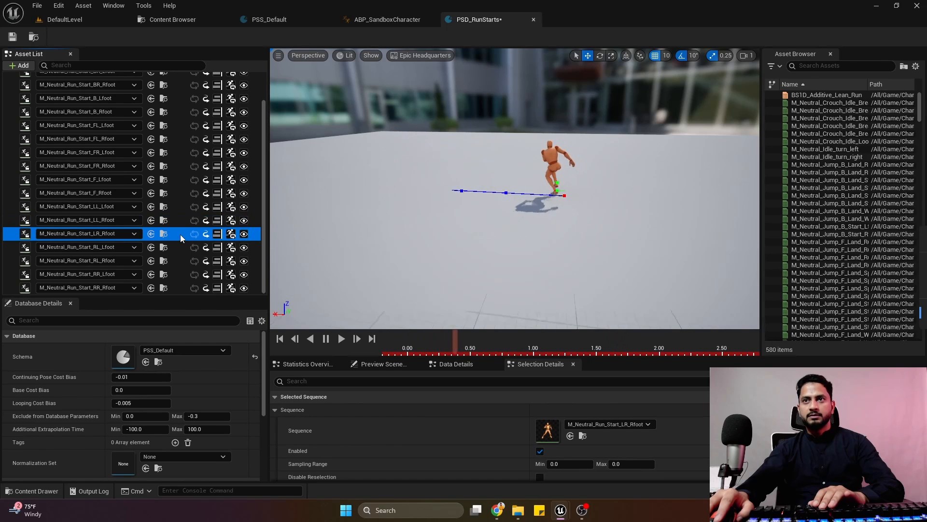
key(Delete)
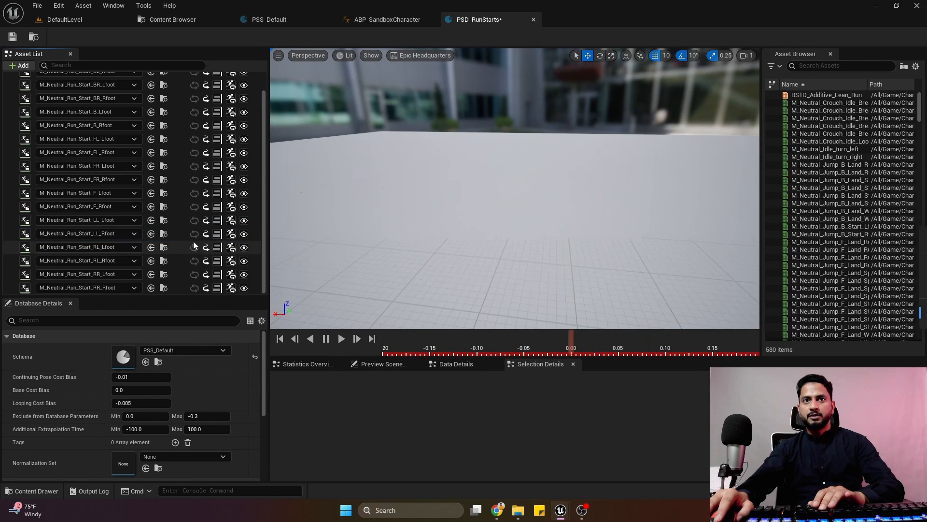
Preview the RL and RR run starts for both feet, checking which direction the character moves.
click(176, 239)
click(179, 252)
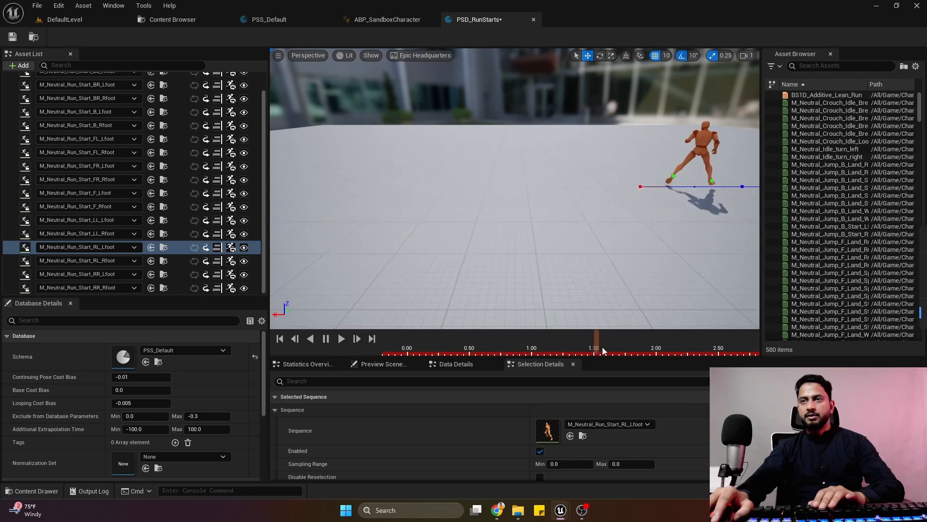
click(175, 260)
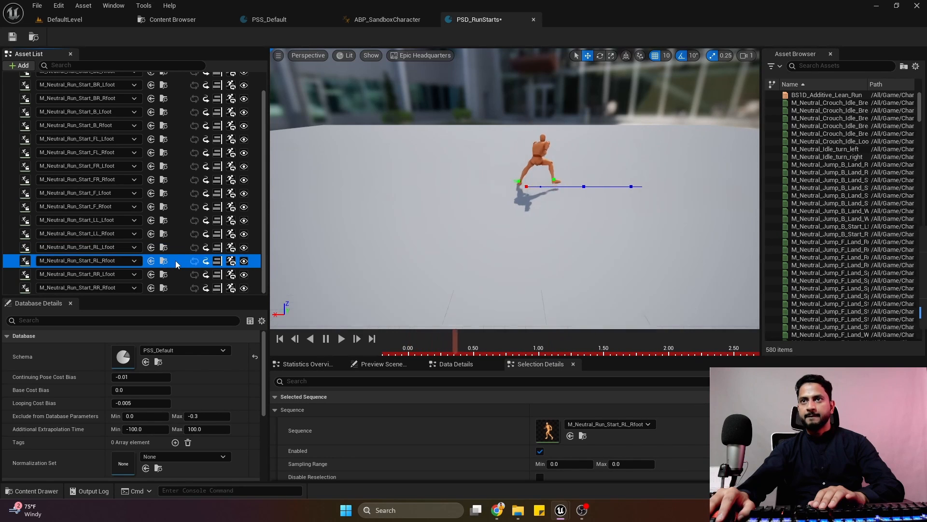
click(177, 275)
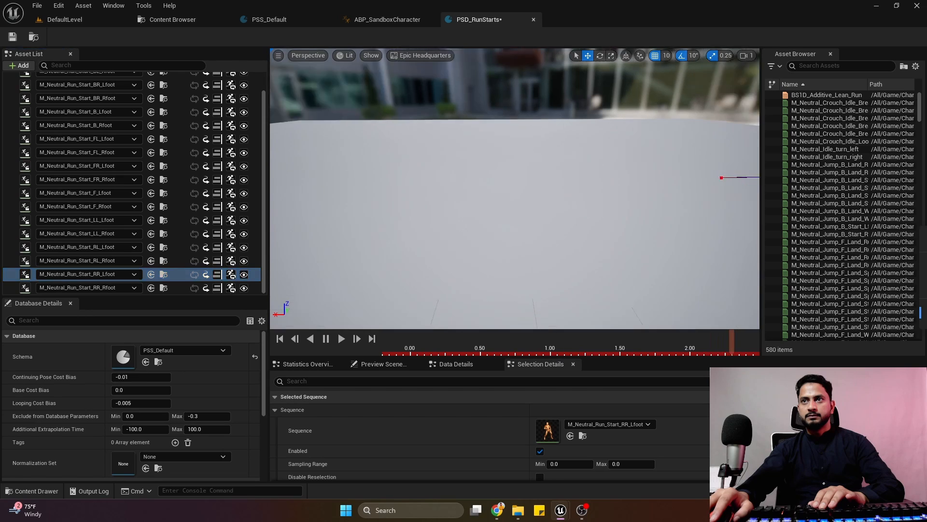
click(178, 288)
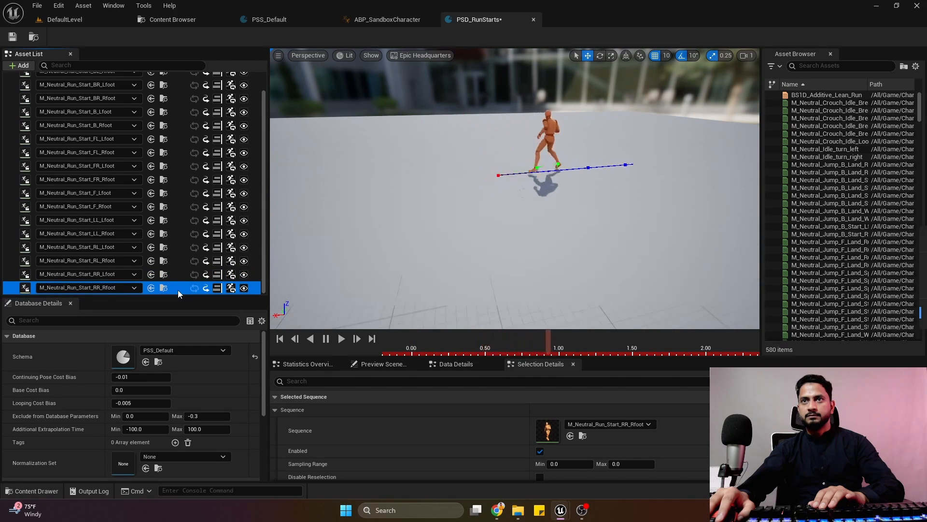
Empty the PSD_RunStarts asset list, re-add all the non-Reface M_Neutral_Run_Start animations including the LR ones, and save the database.
click(204, 24)
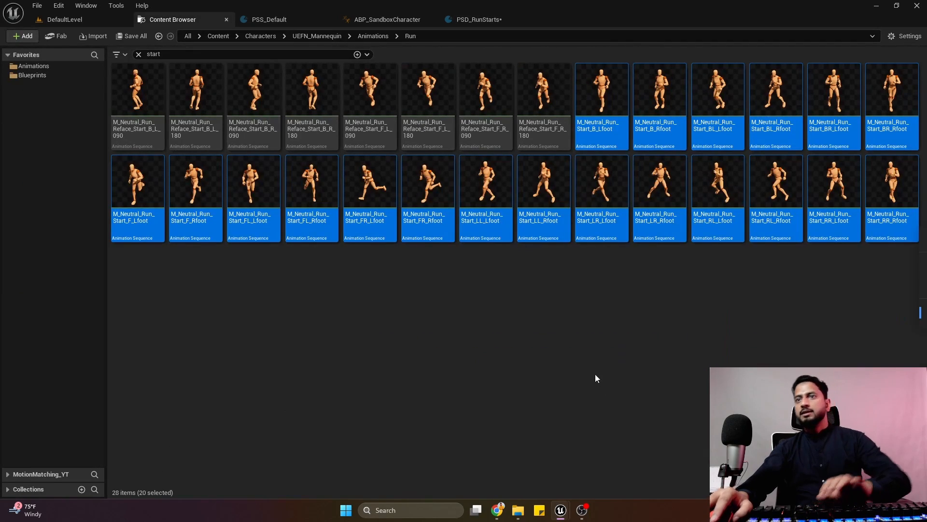
click(483, 21)
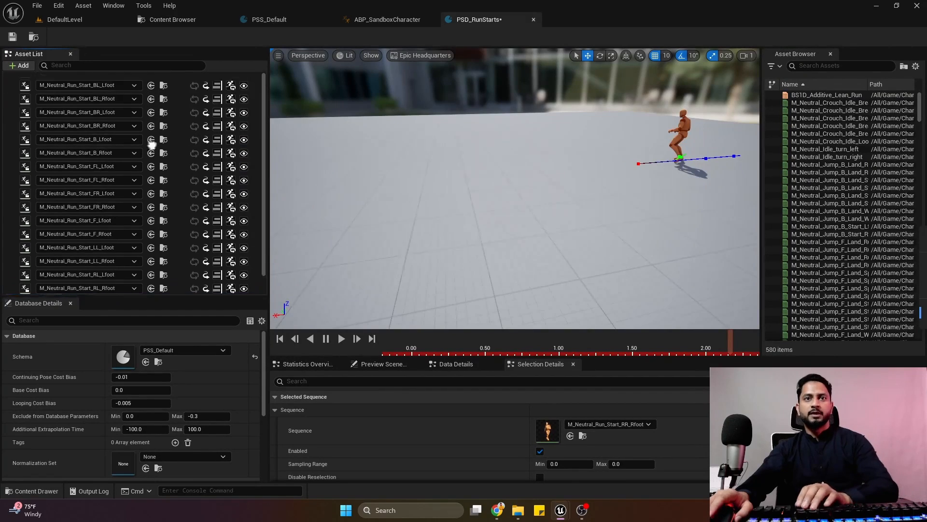
click(169, 79)
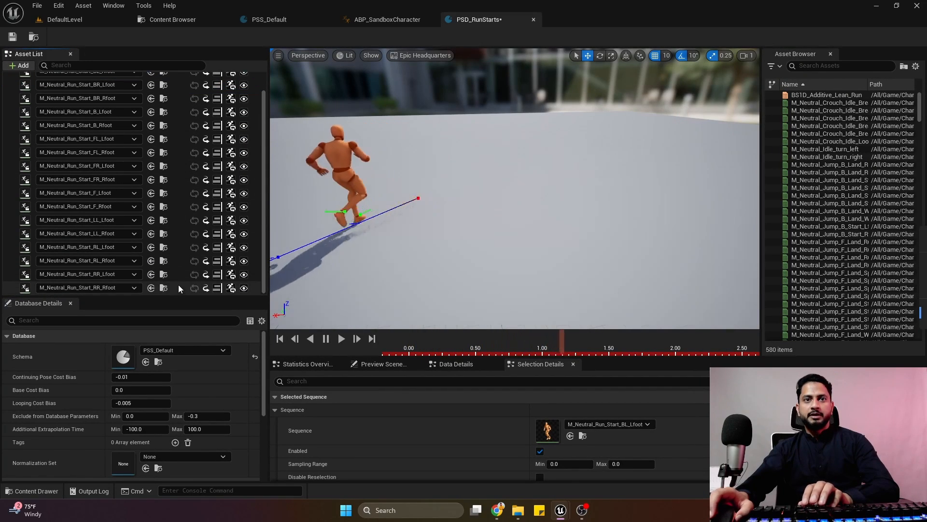
shift+click(185, 289)
key(Delete)
click(164, 20)
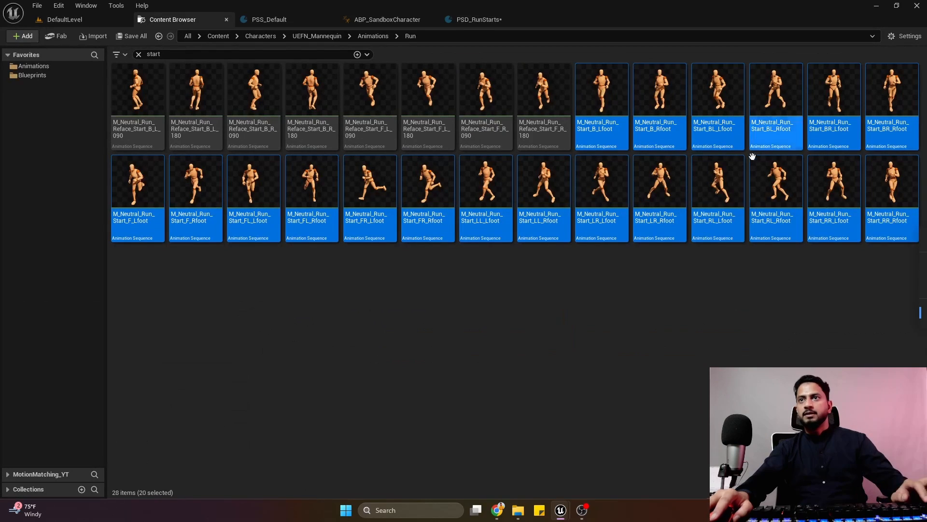
drag(891, 208, 91, 155)
click(18, 36)
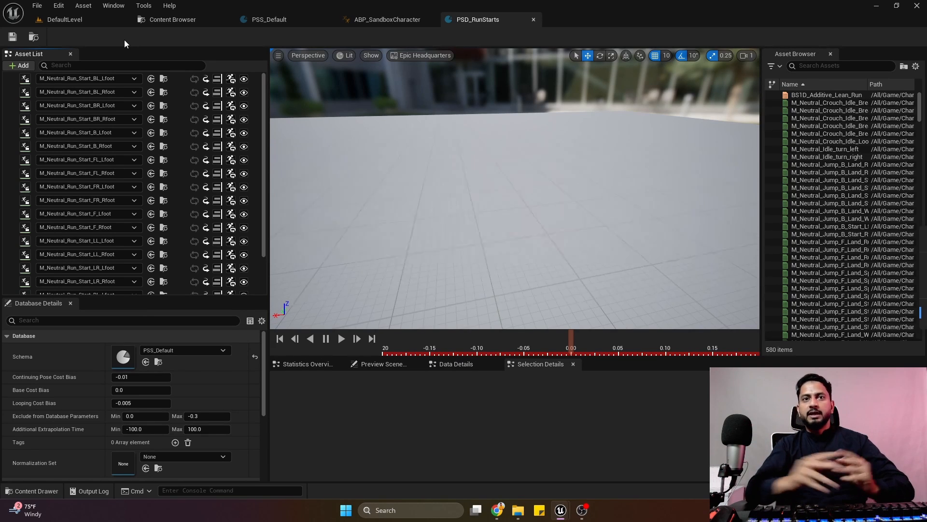
Preview the LL_Rfoot, LR_Lfoot, LR_Rfoot and RL_Lfoot run starts to compare their stepping and travel direction.
scroll(123, 263, down, 2)
click(164, 212)
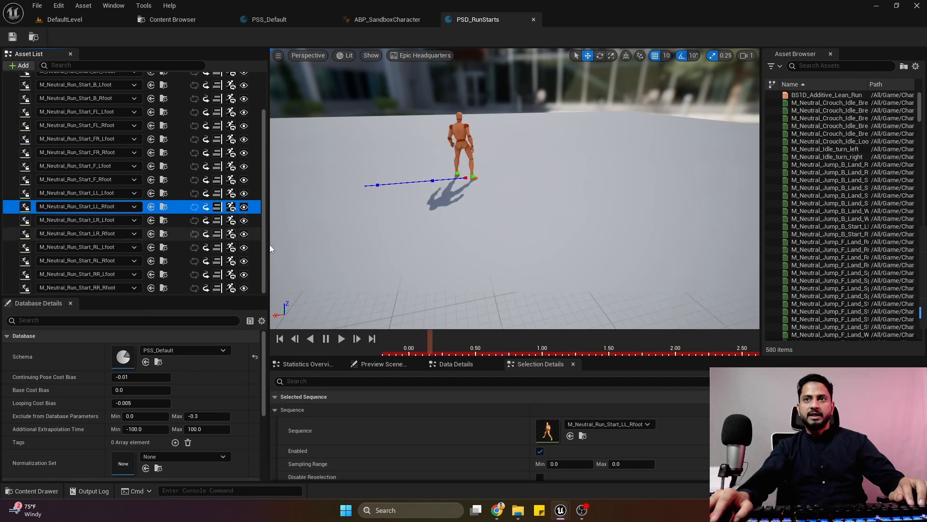
click(189, 223)
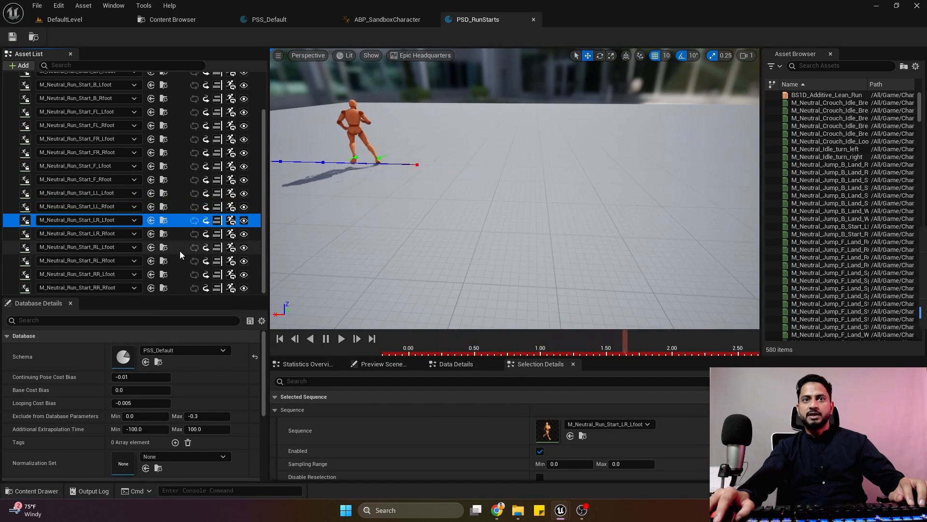
click(184, 234)
click(448, 344)
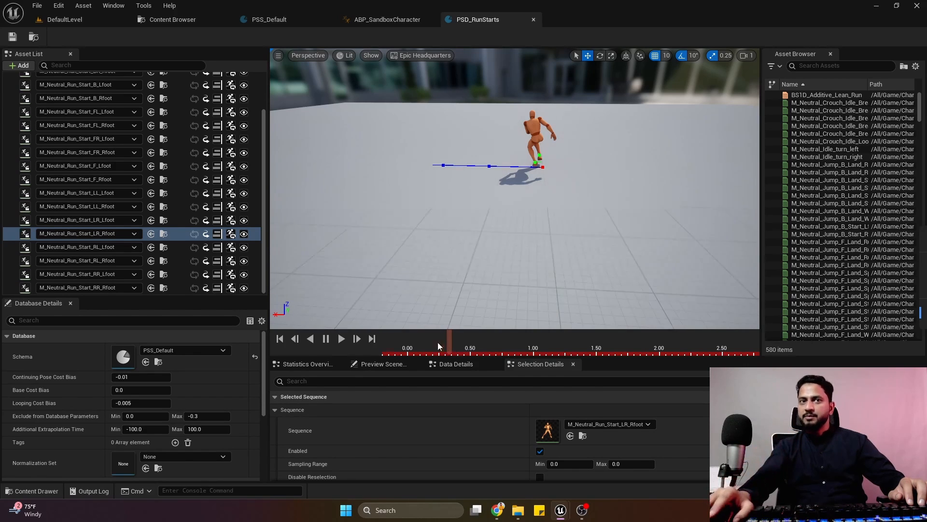
click(176, 231)
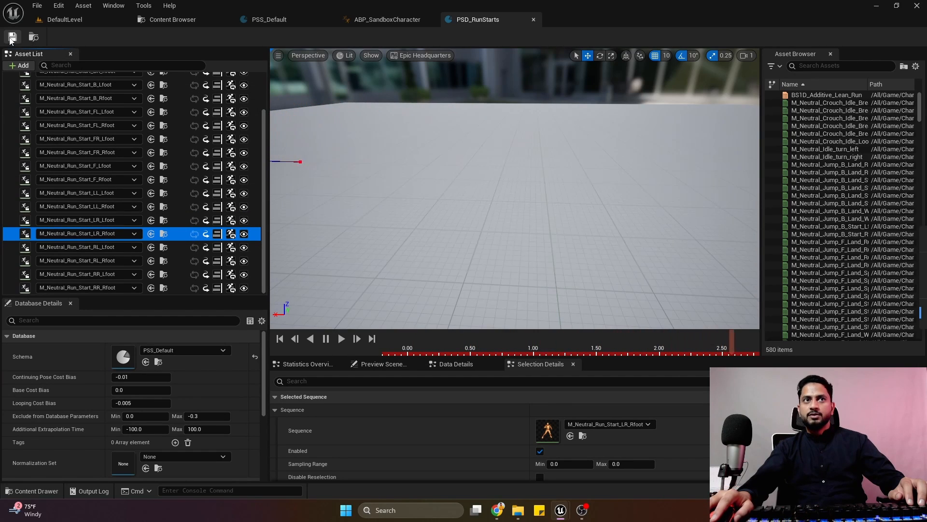
Enable Disable Reselection for every run start animation in the PSD_RunStarts asset list and save the database.
scroll(190, 198, up, 3)
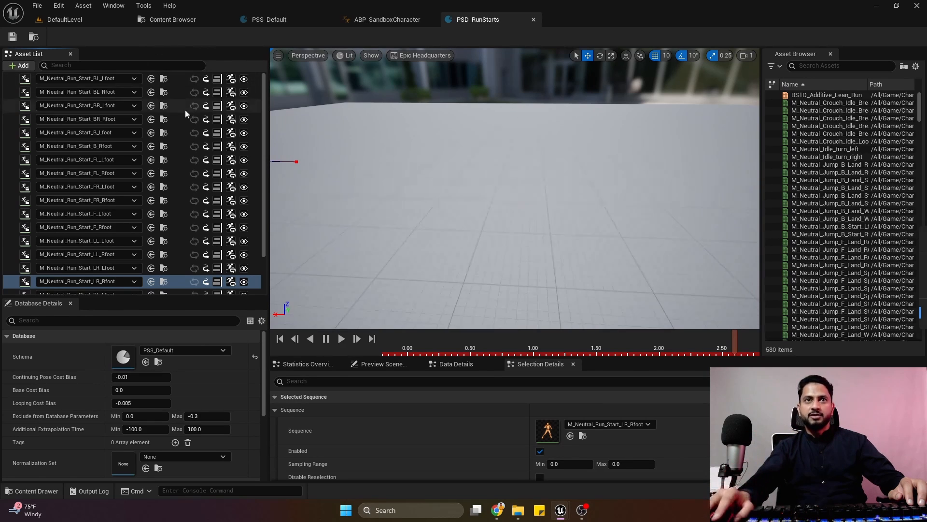
click(174, 79)
scroll(183, 278, down, 2)
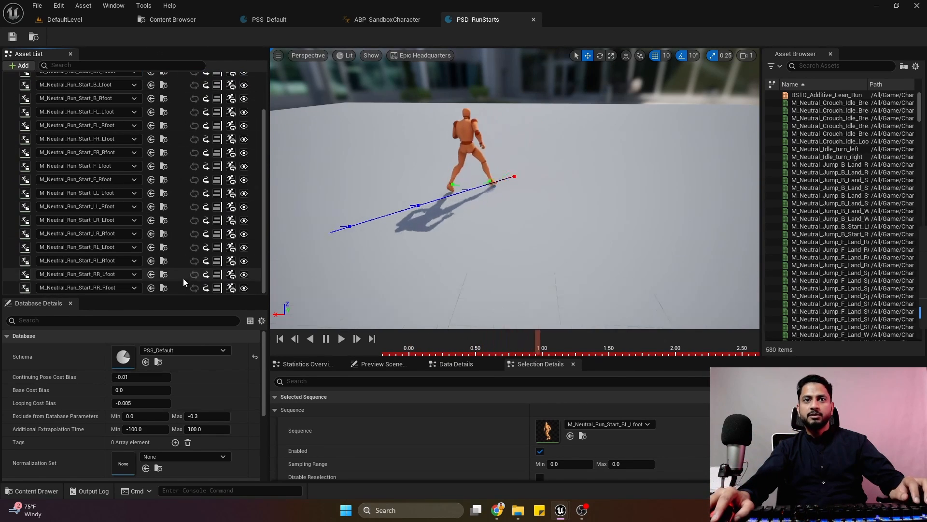
shift+click(176, 286)
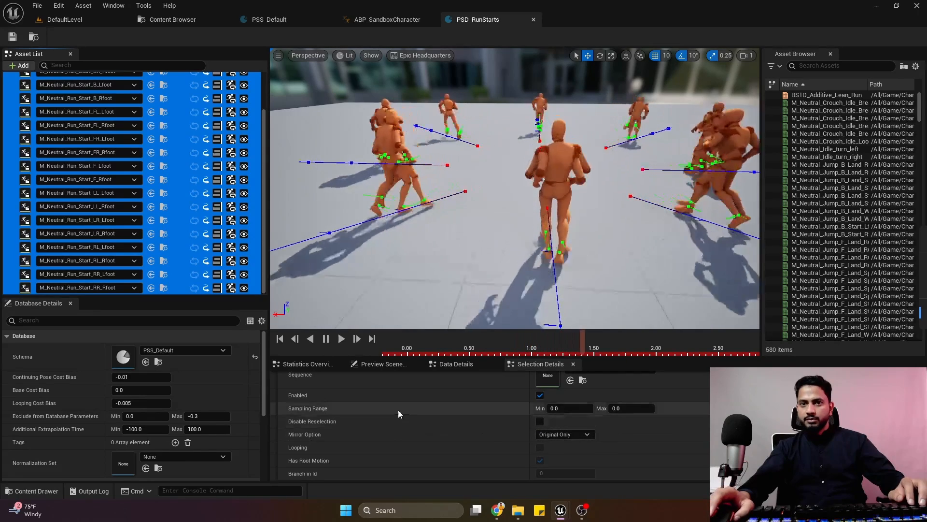
scroll(548, 429, down, 1)
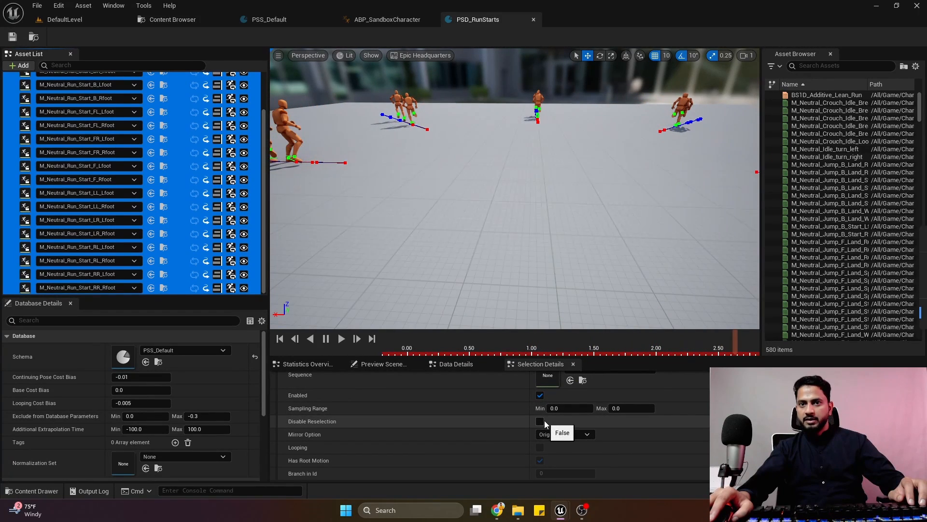
click(540, 421)
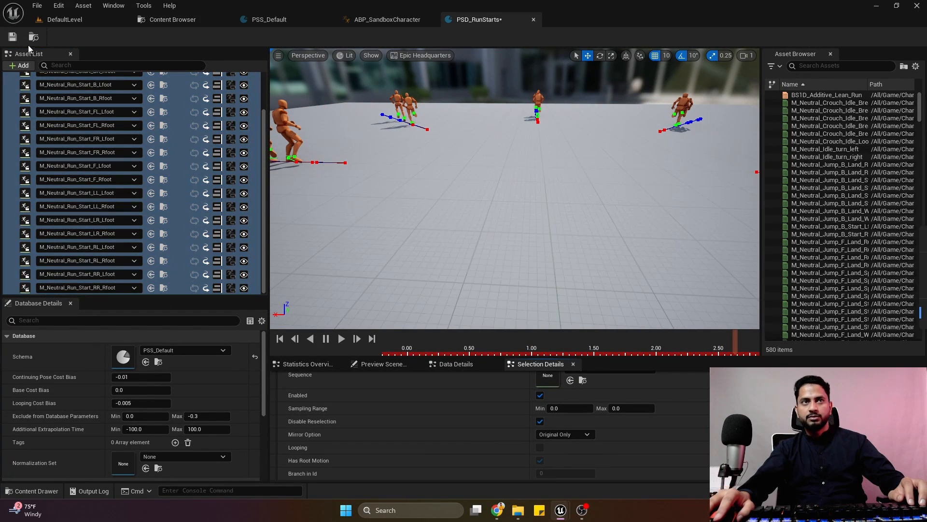
click(13, 37)
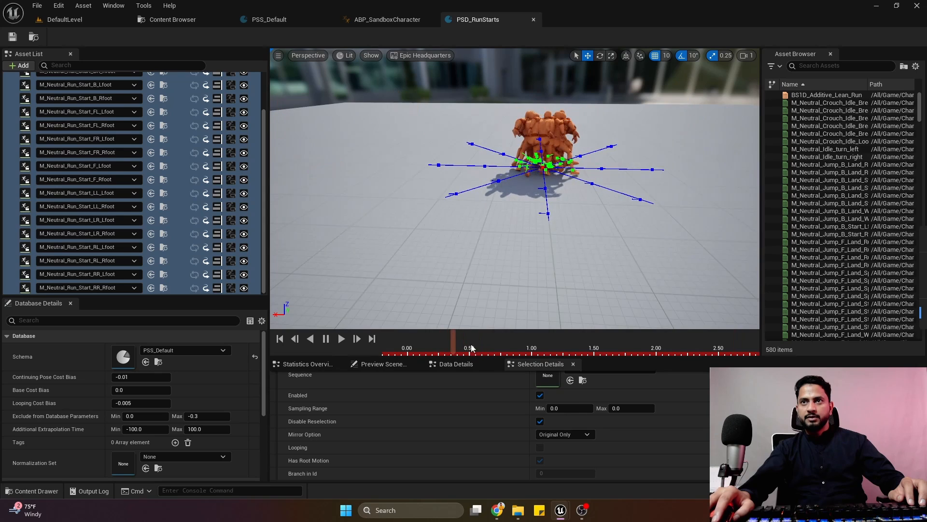
Preview M_Neutral_Run_Start_LR_Lfoot up close around the 0.50 mark to inspect its pose and trajectory markers.
click(179, 221)
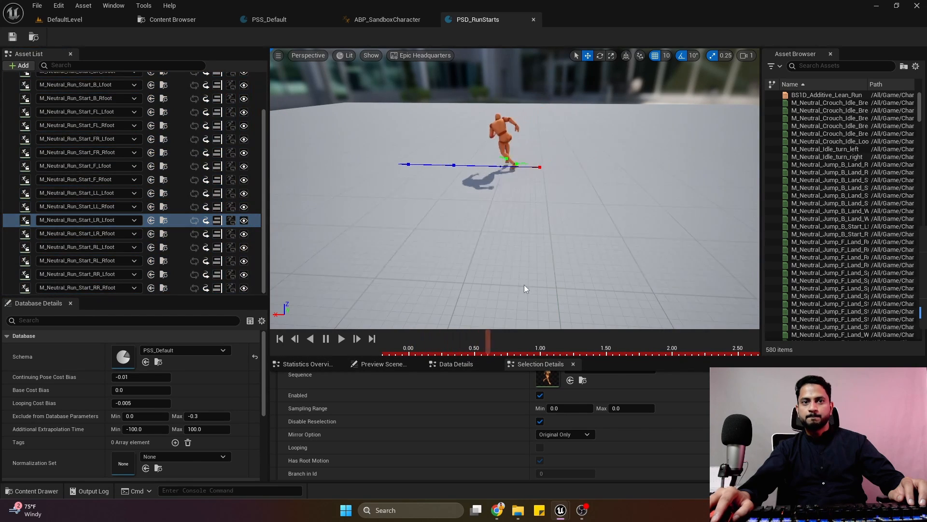
drag(506, 346, 472, 366)
mouse_move(482, 261)
right_down()
mouse_move(483, 299)
mouse_move(459, 319)
mouse_move(483, 299)
mouse_move(492, 266)
right_up()
key(w)
key(s)
scroll(483, 300, down, 1)
key(e)
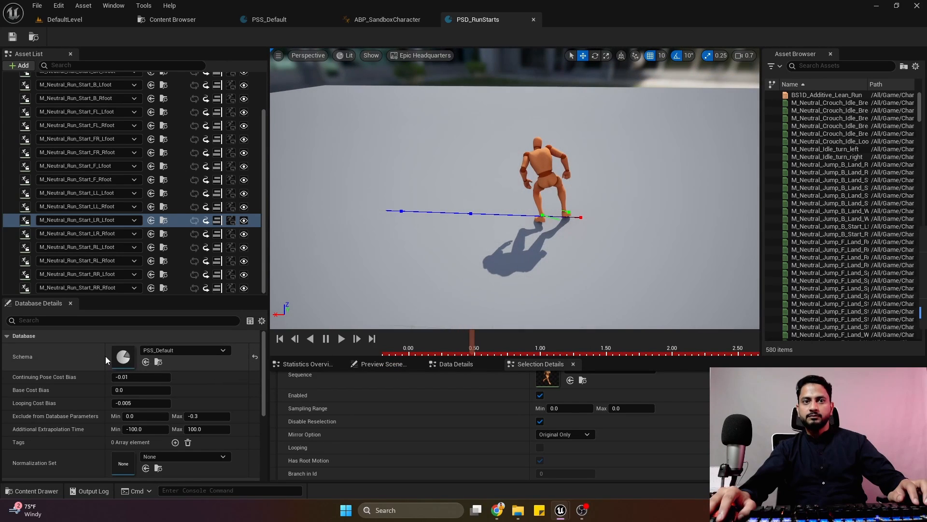
Open the PSS_Default schema, place it beside PSD_RunStarts, set Data Preprocessor to Normalize With Common Schema (Experimental), and save.
double_click(123, 357)
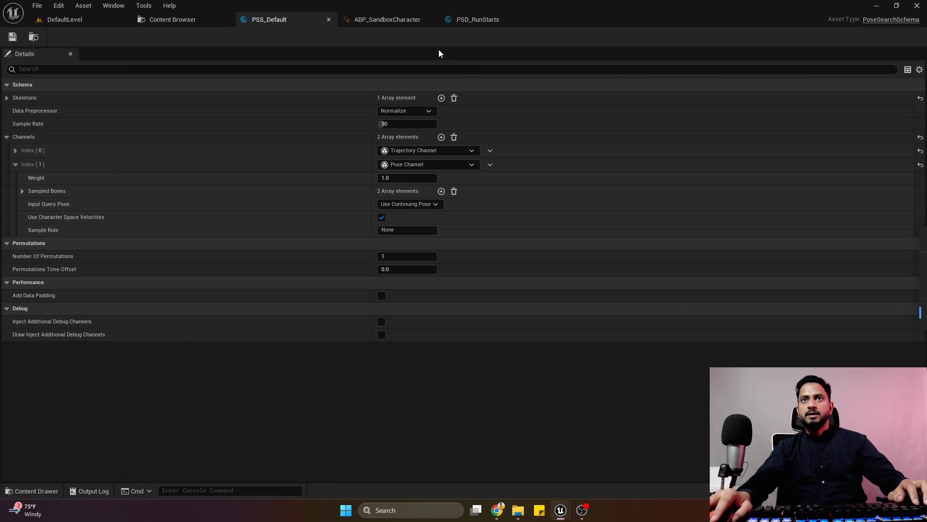
drag(405, 21, 359, 22)
click(390, 19)
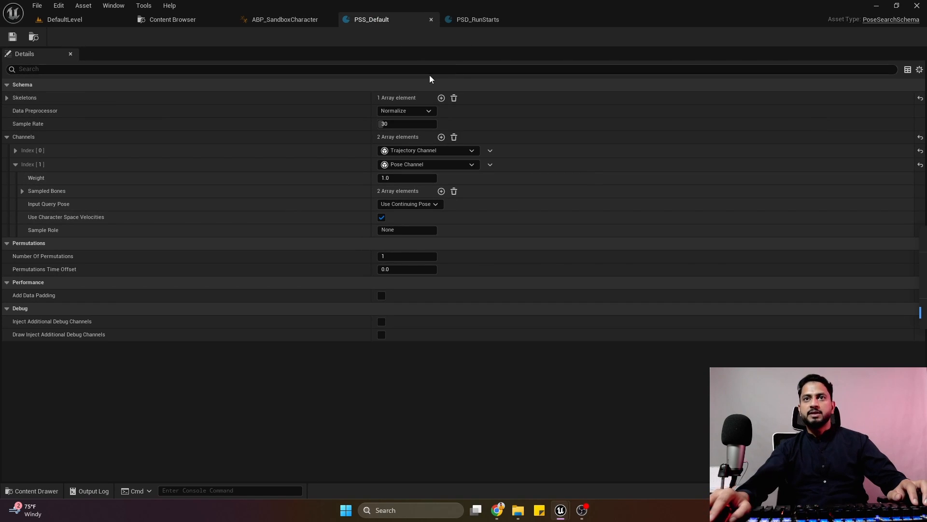
click(415, 111)
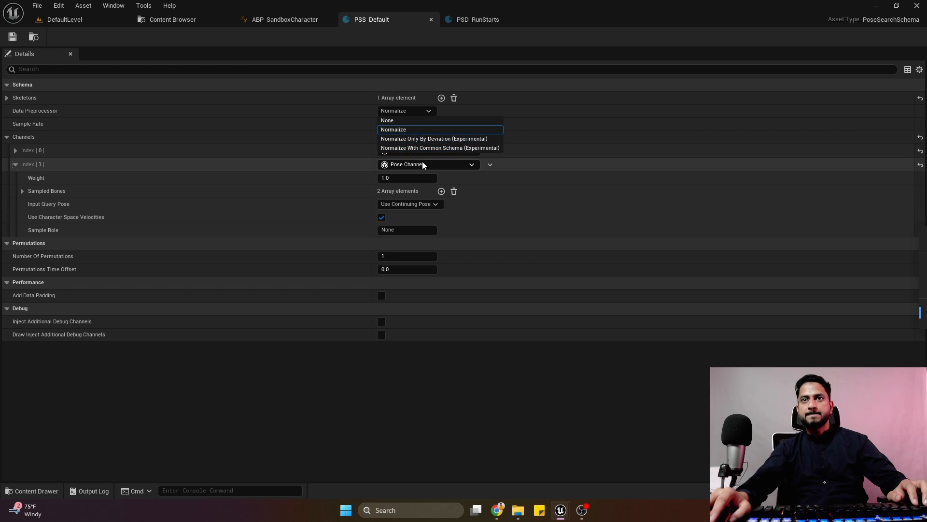
click(422, 148)
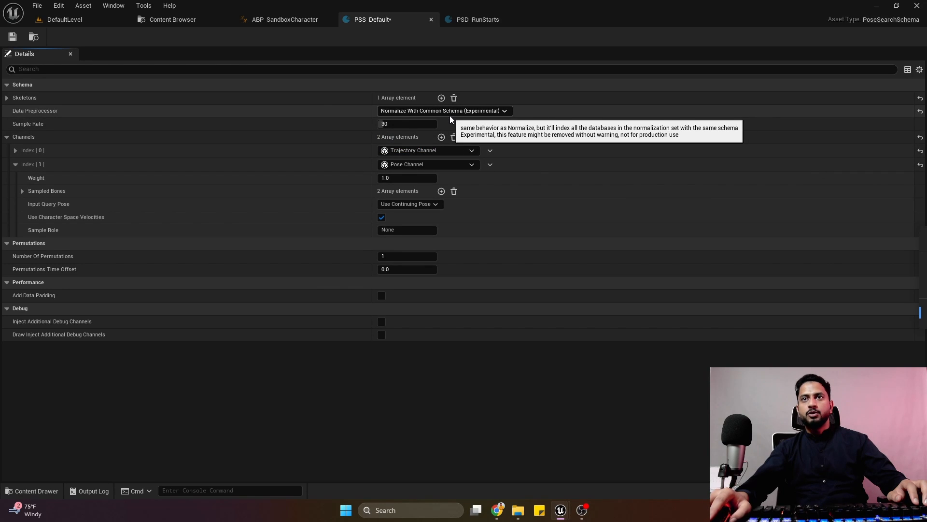
click(16, 35)
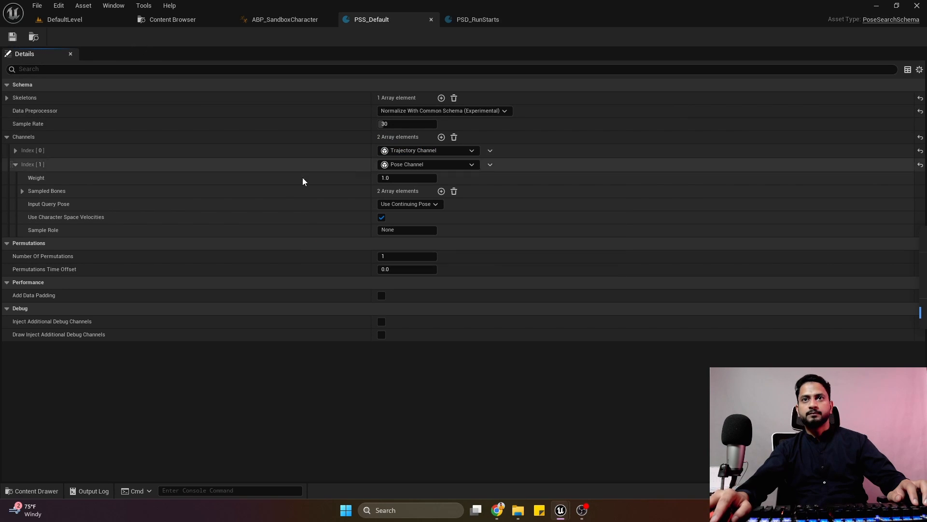
Set the Trajectory Channel's weight to 1.0 in PSS_Default, expand its samples, and save the schema.
click(16, 167)
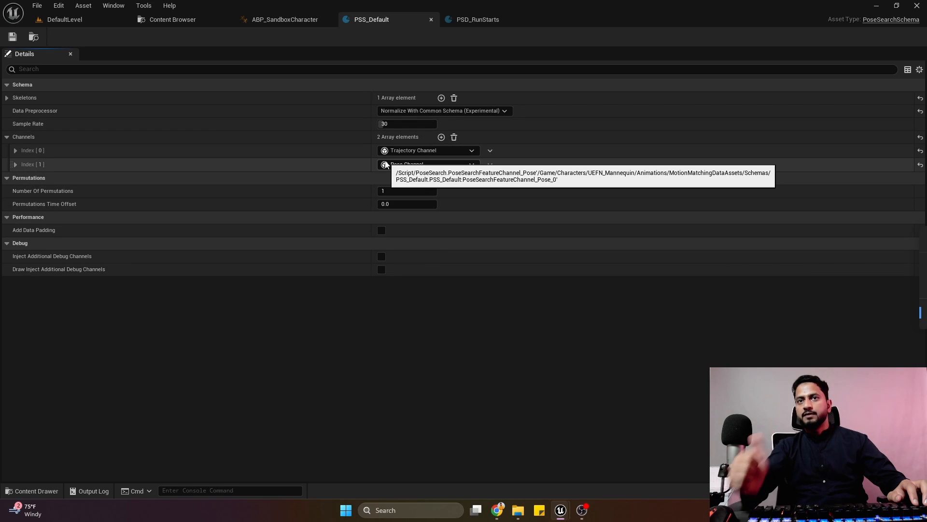
click(15, 150)
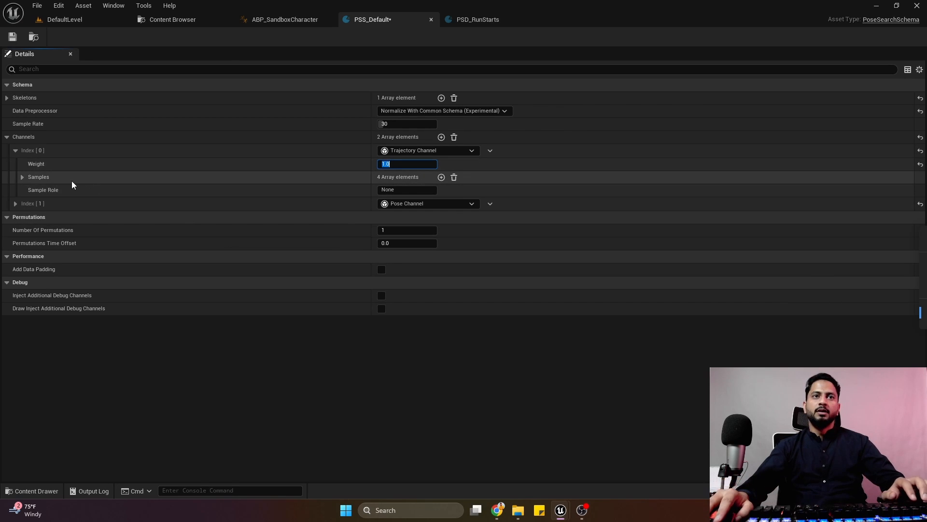
click(22, 178)
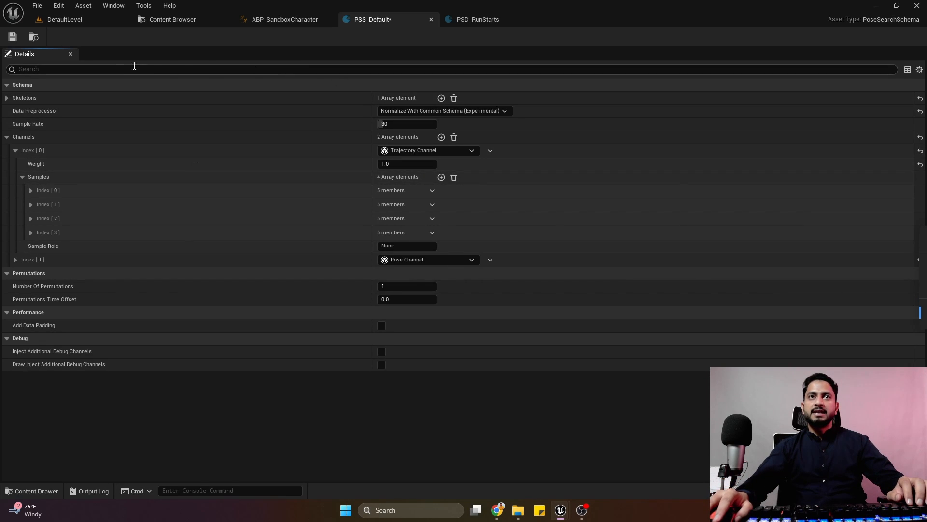
click(12, 37)
Inspect the past and future trajectory points on M_Neutral_Run_Start_LR_Lfoot in PSD_RunStarts around the 1.00 mark.
click(63, 19)
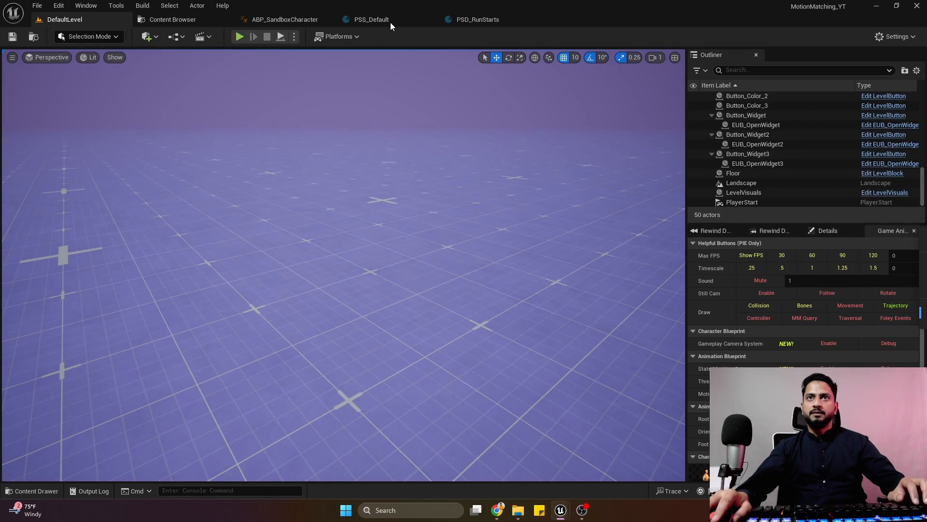
click(464, 20)
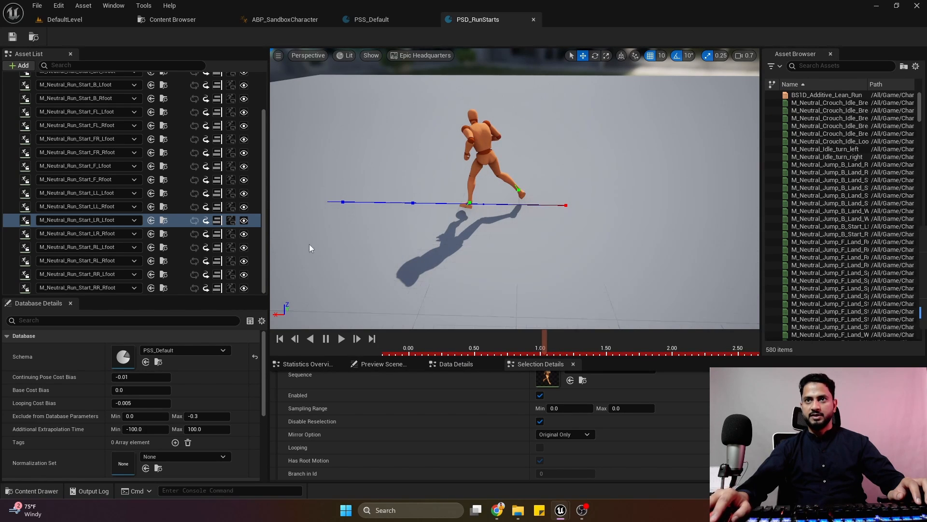
mouse_move(544, 346)
mouse_down()
mouse_move(506, 345)
mouse_move(537, 350)
mouse_up()
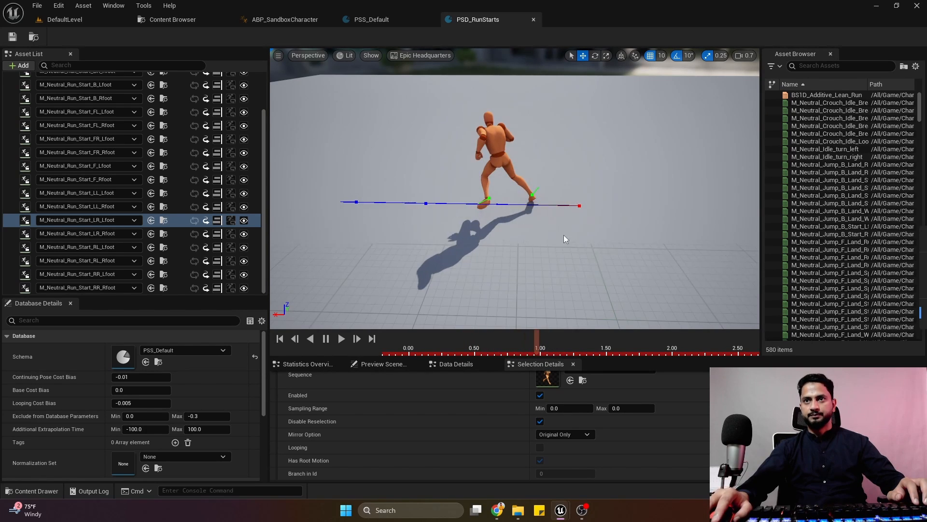
Set the offset of the Trajectory Channel's sample at index 0 to -0.05 in PSS_Default.
click(382, 19)
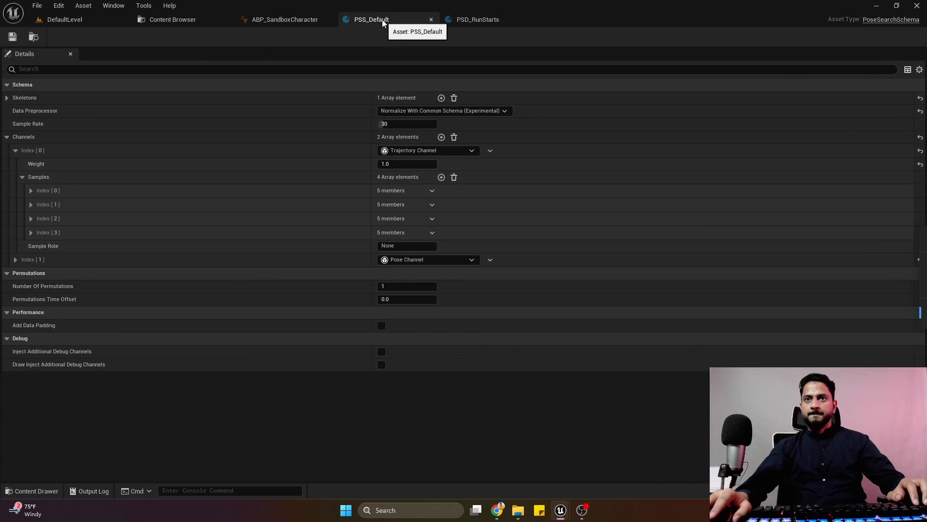
click(30, 190)
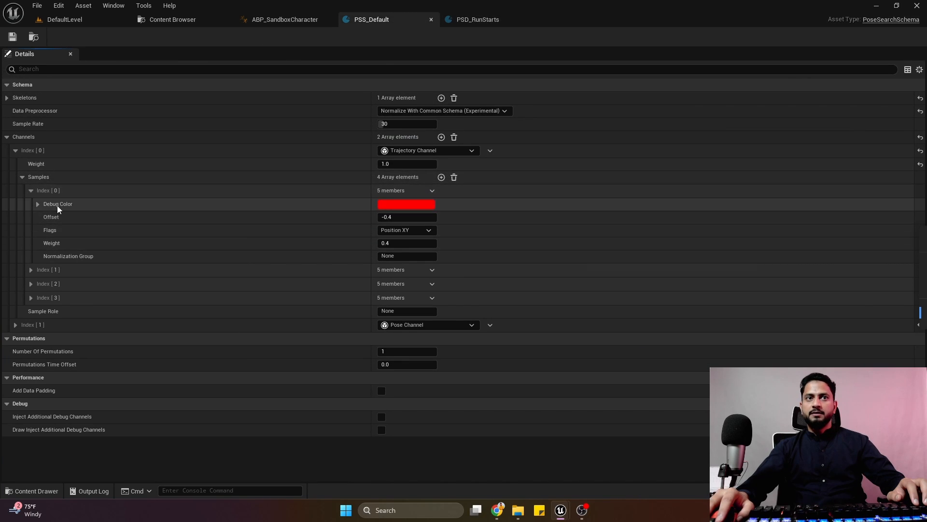
click(418, 220)
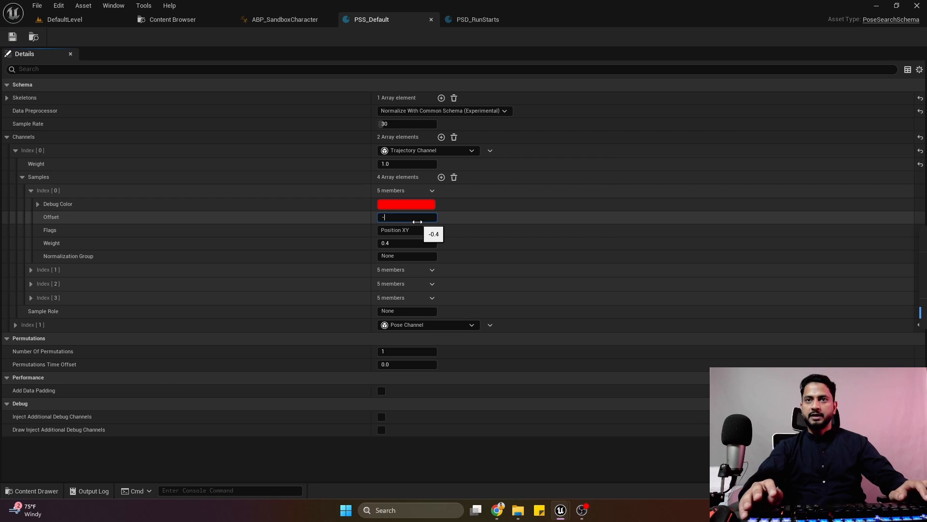
key(Return)
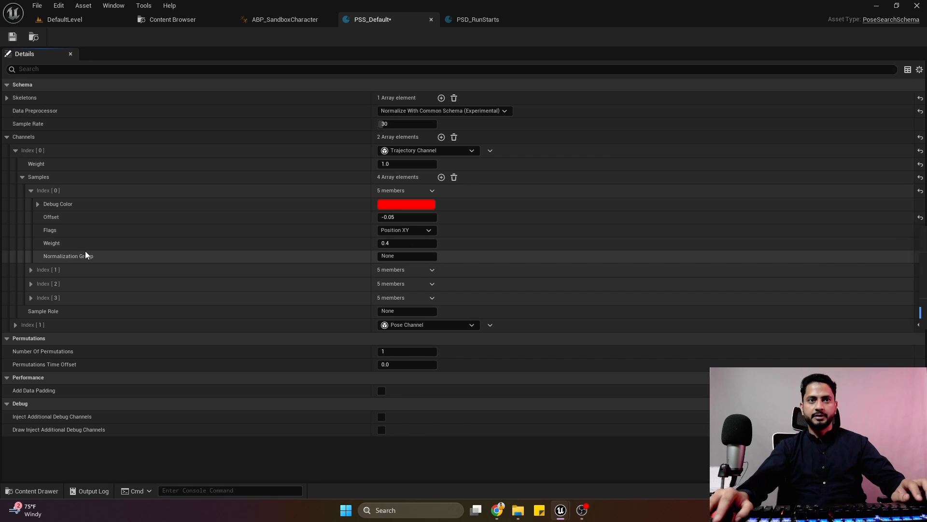
Set the weight of the Trajectory Channel's sample at index 1 to 1.0.
click(31, 270)
right_drag(37, 271, 205, 168)
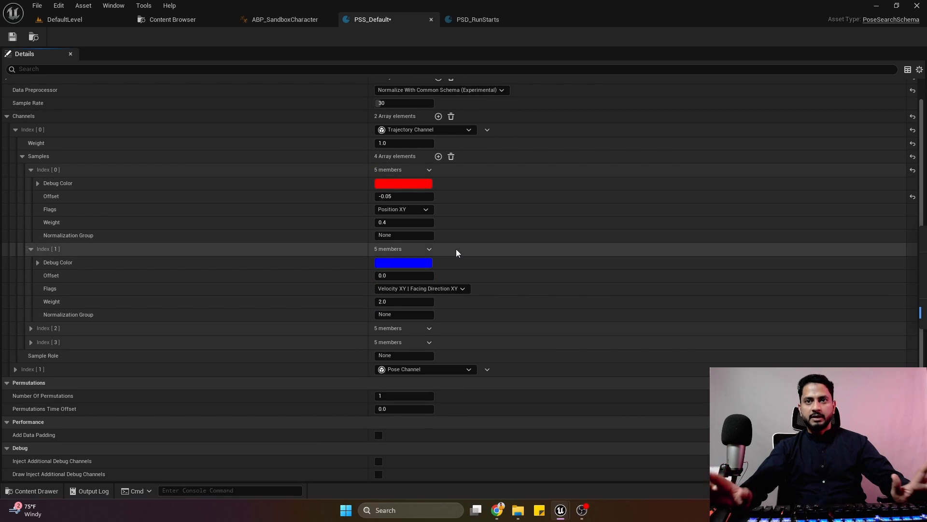
click(425, 300)
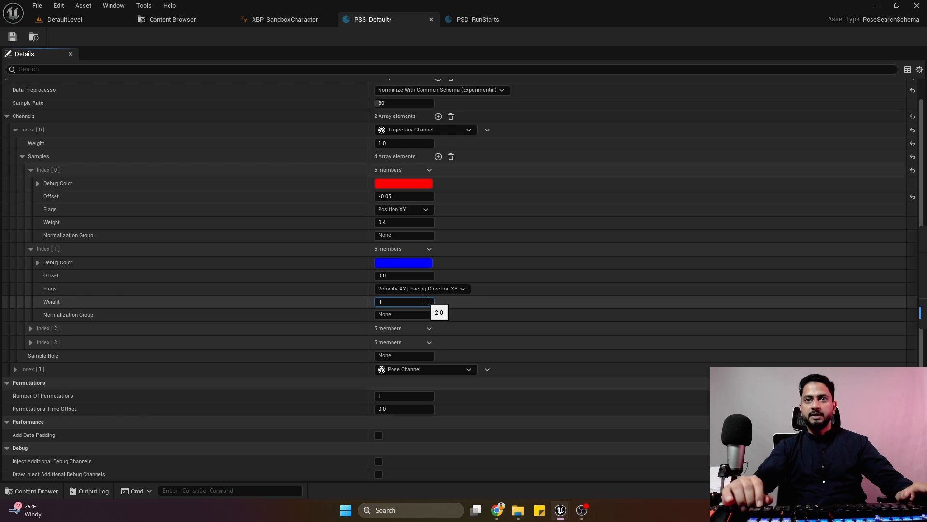
Expand the trajectory sample at index 2 and compare its offset with the trajectory points previewed in PSD_RunStarts.
click(31, 328)
scroll(145, 290, down, 3)
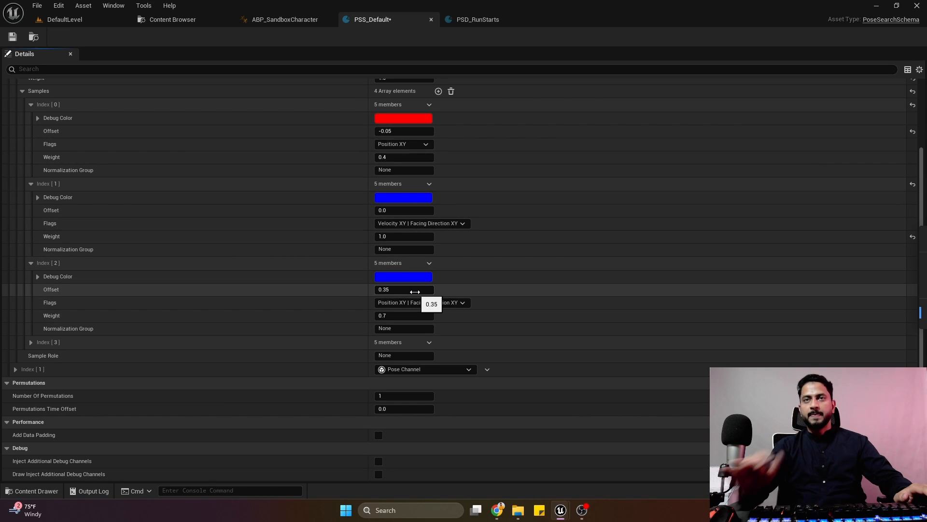
click(478, 27)
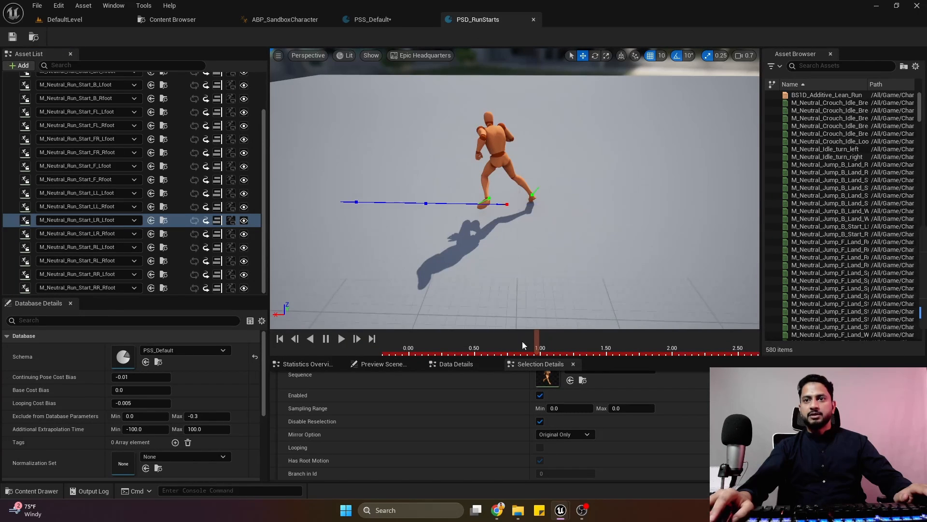
drag(537, 345, 555, 355)
right_drag(536, 271, 574, 273)
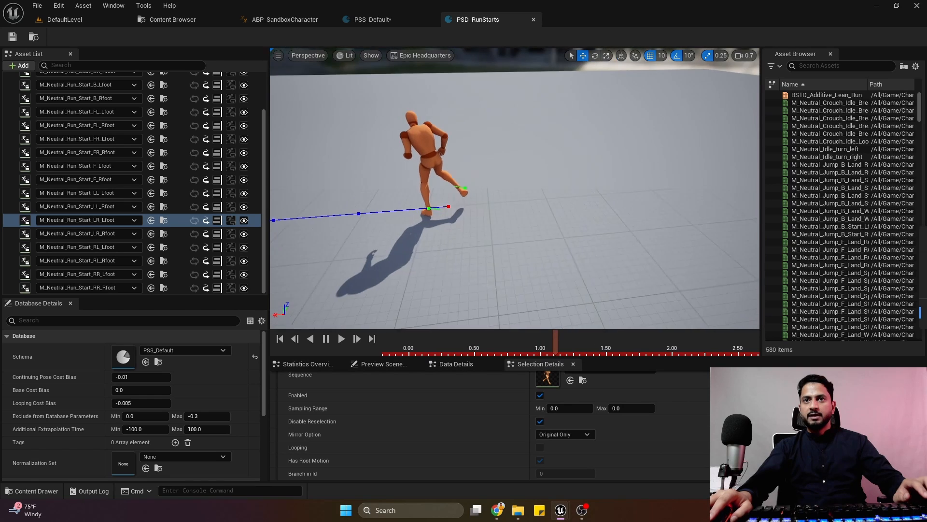
right_drag(394, 208, 353, 208)
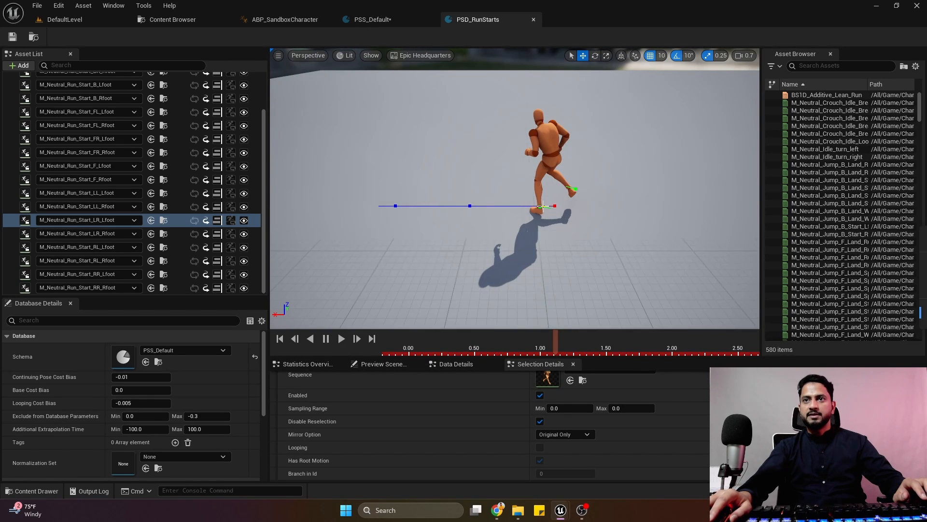
Set the weight of the Trajectory Channel's sample at index 2 to 1.0 in PSS_Default.
click(374, 19)
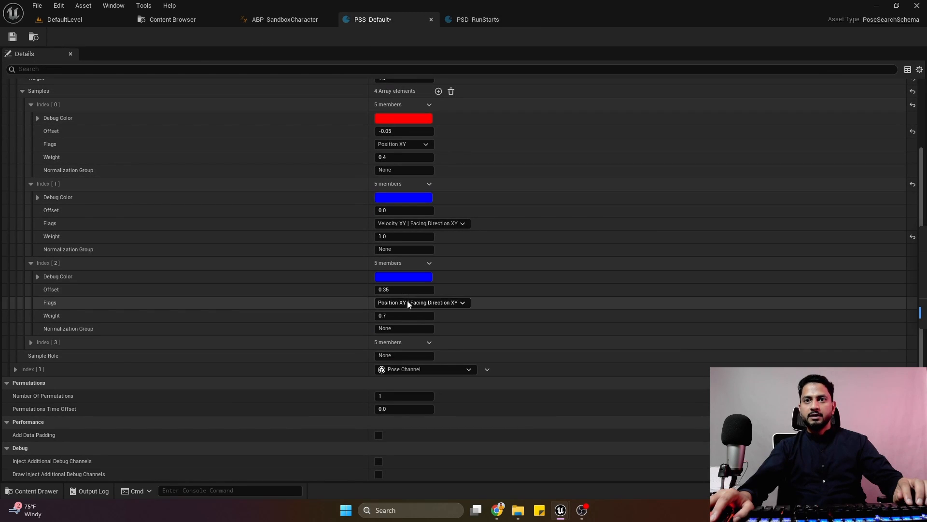
click(396, 316)
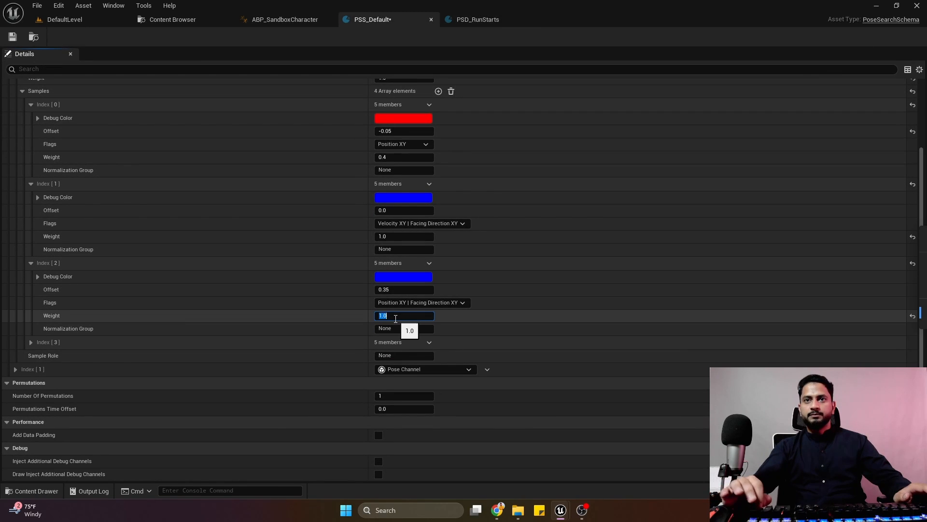
key(Return)
Set the weight of the Trajectory Channel's sample at index 3 to 1.0 and duplicate that sample.
click(30, 342)
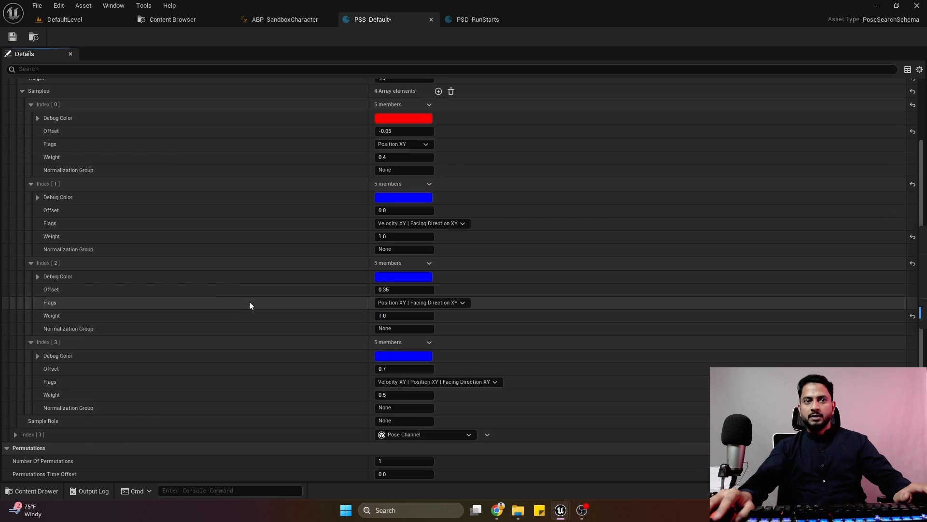
scroll(249, 305, down, 3)
click(411, 329)
text(1)
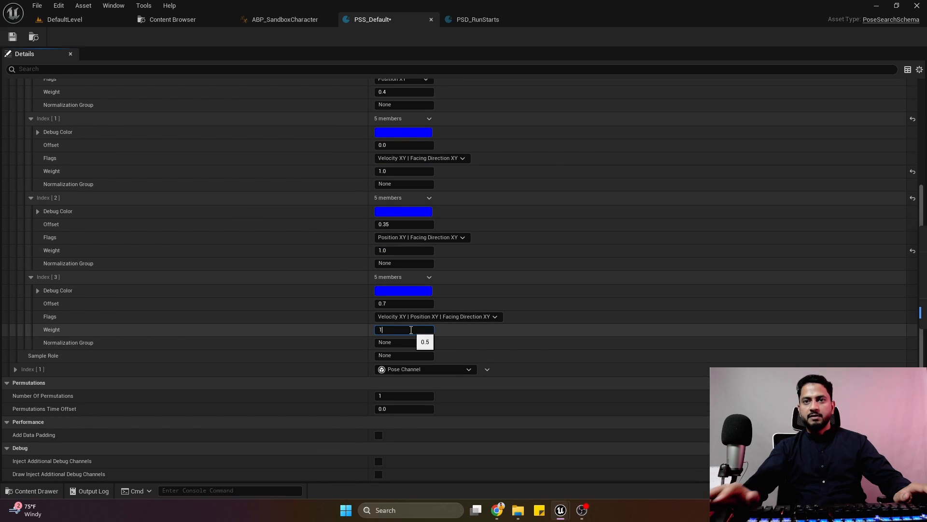
click(429, 278)
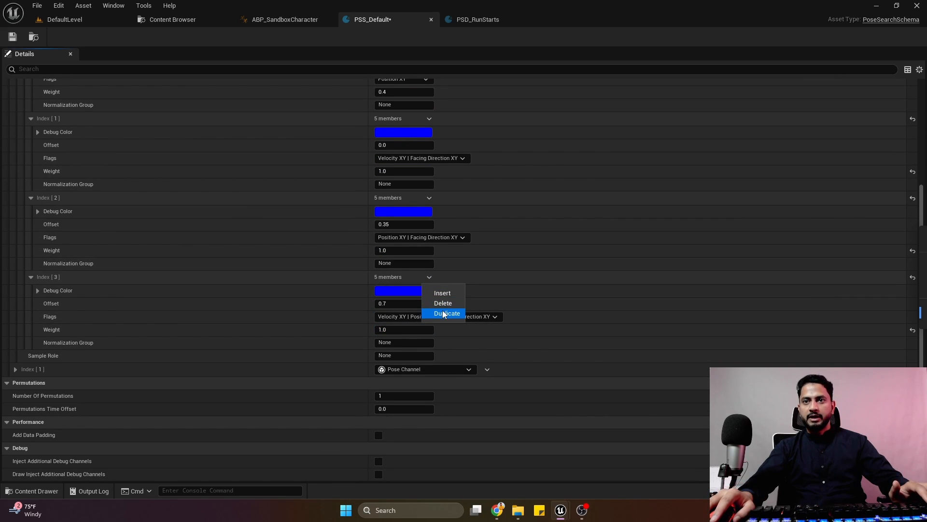
click(443, 312)
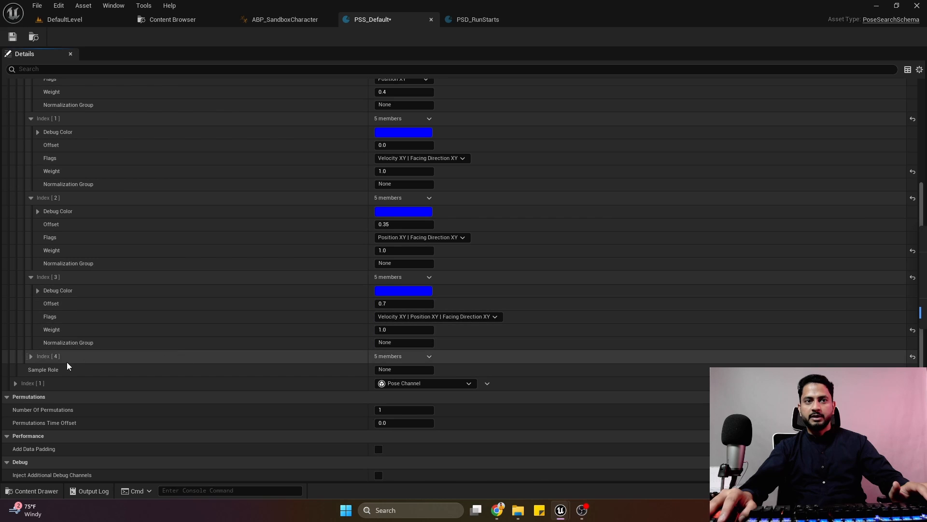
Expand the Trajectory Channel's sample at index 4 and set its offset to 1.0.
click(32, 356)
click(390, 384)
text(2)
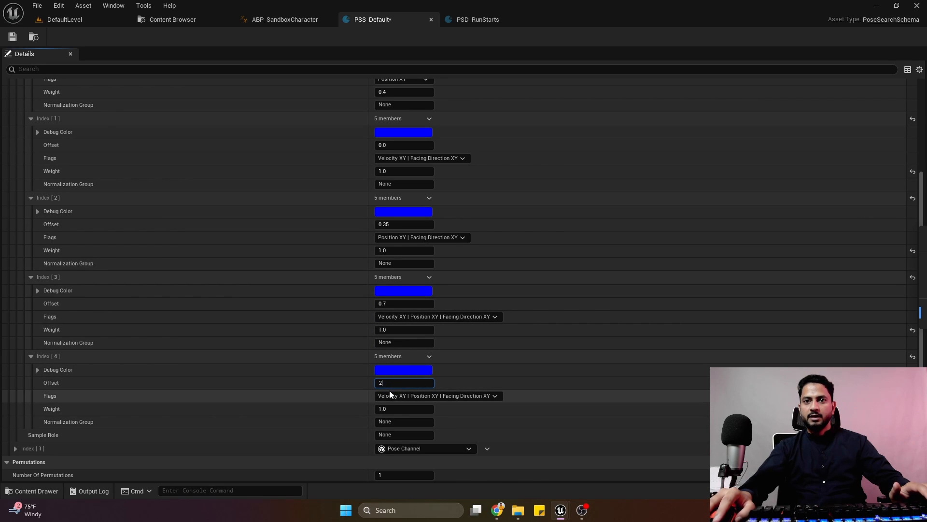
key(BackSpace)
text(1)
key(Return)
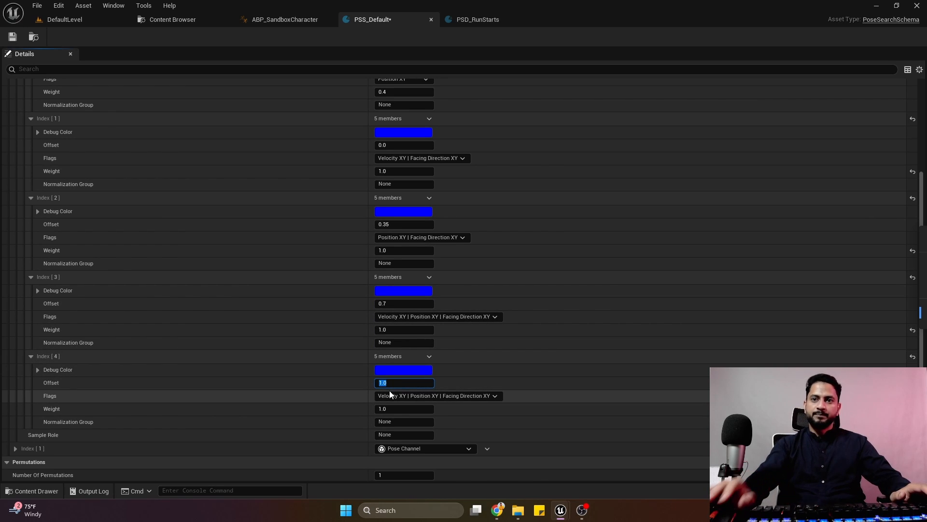
Change the flags of the trajectory sample at index 4 to Velocity Direction only.
right_drag(492, 347, 492, 267)
click(428, 317)
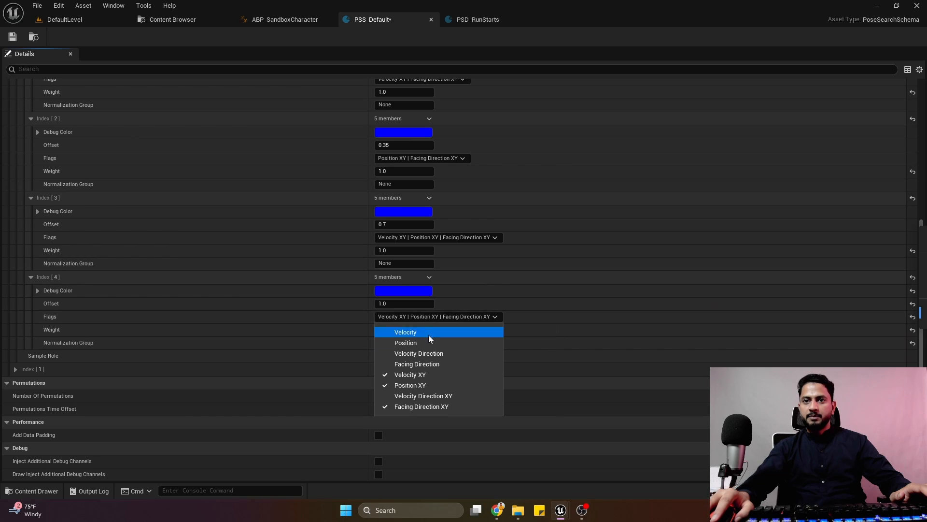
click(412, 385)
click(411, 376)
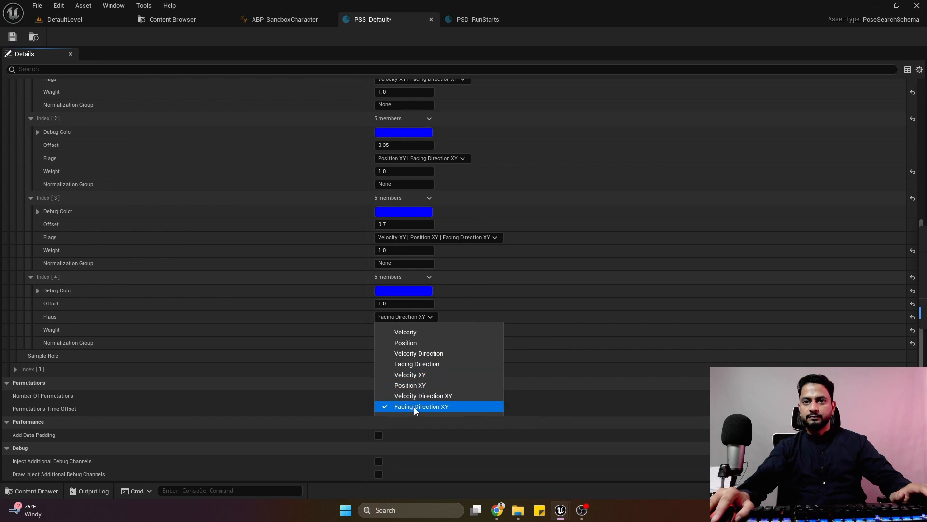
click(413, 406)
click(418, 353)
click(502, 311)
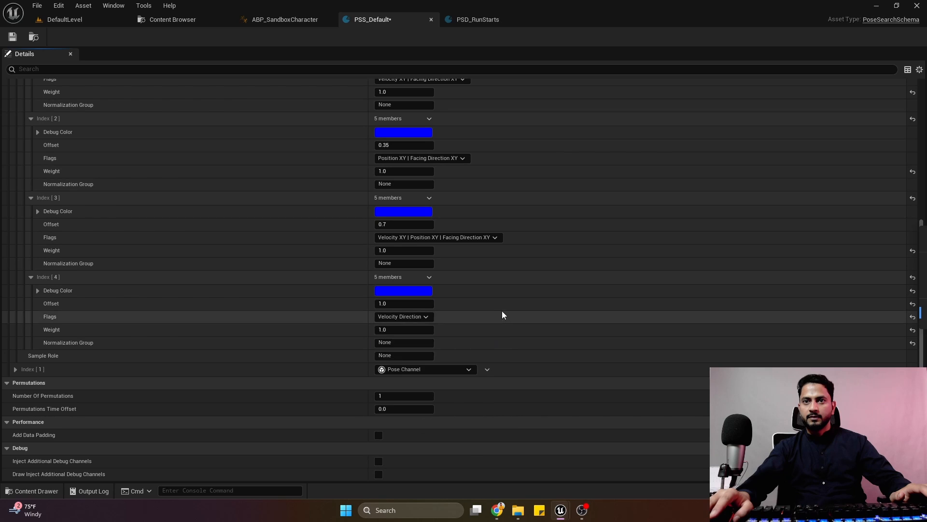
Set the weight of the trajectory sample at index 4 to 1.5 and save the PSS_Default schema.
click(397, 303)
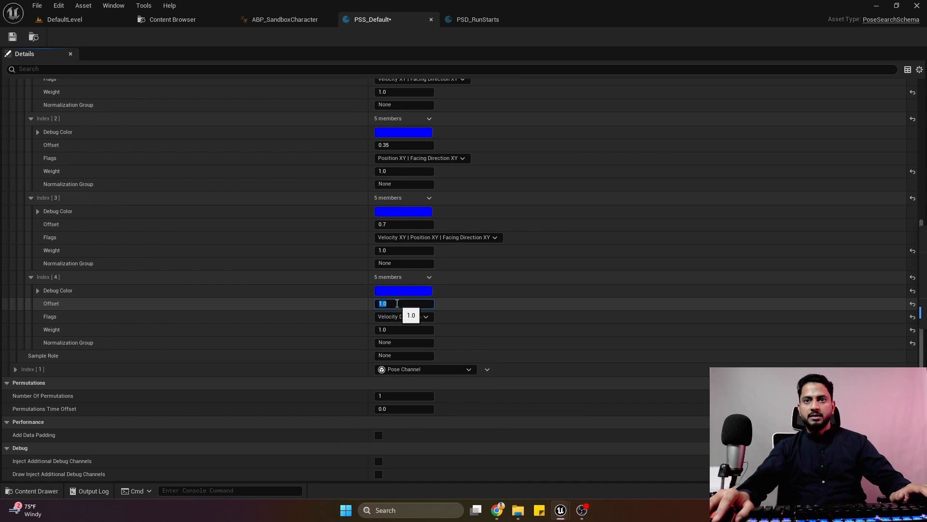
click(402, 329)
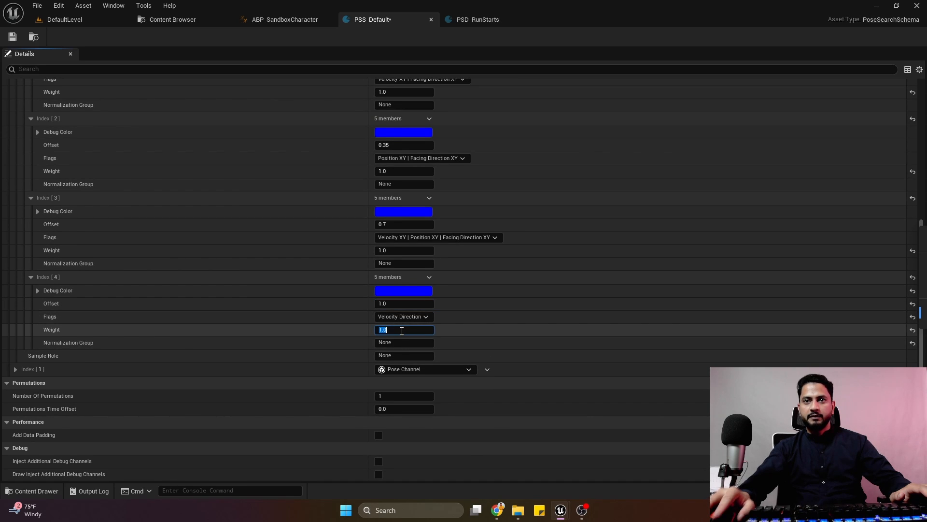
key(Return)
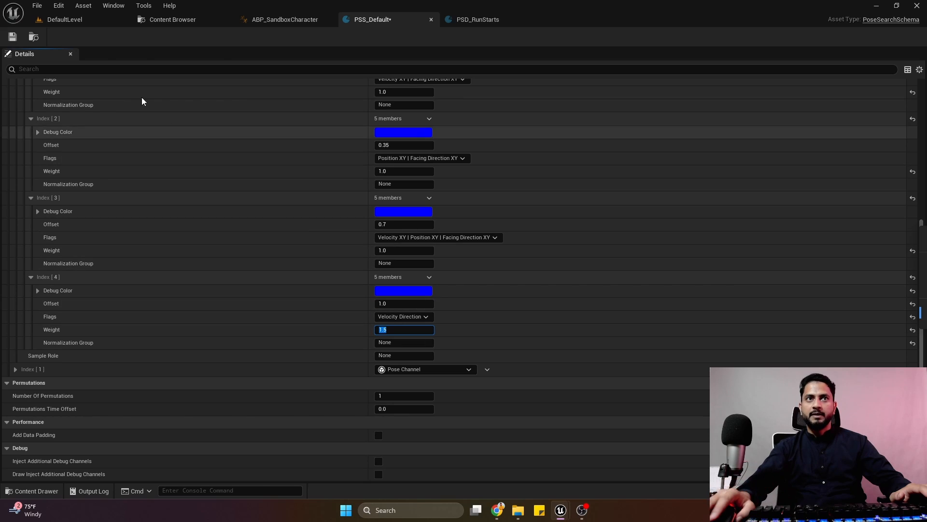
click(15, 37)
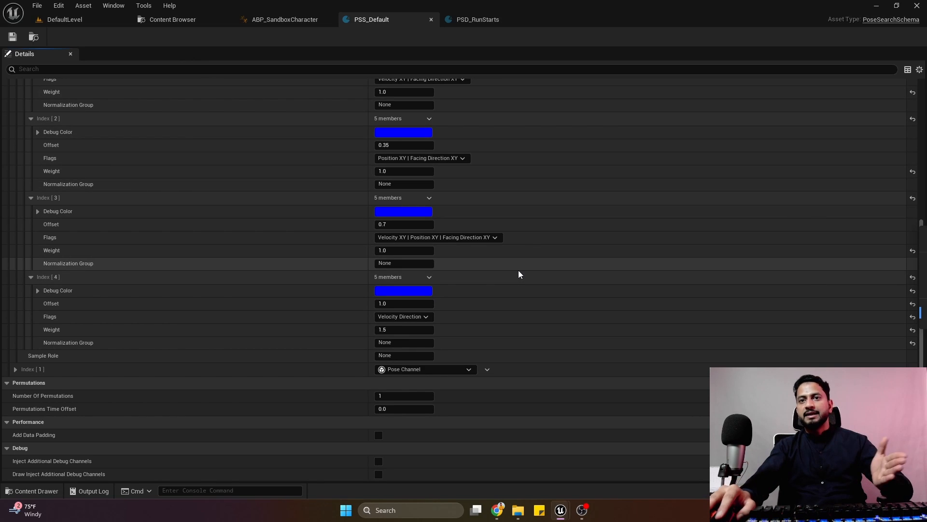
Examine the updated trajectory points on M_Neutral_Run_Start_LR_Lfoot in the PSD_RunStarts preview.
click(474, 19)
mouse_move(521, 342)
mouse_down()
mouse_move(414, 352)
mouse_move(526, 355)
mouse_up()
scroll(483, 212, down, 5)
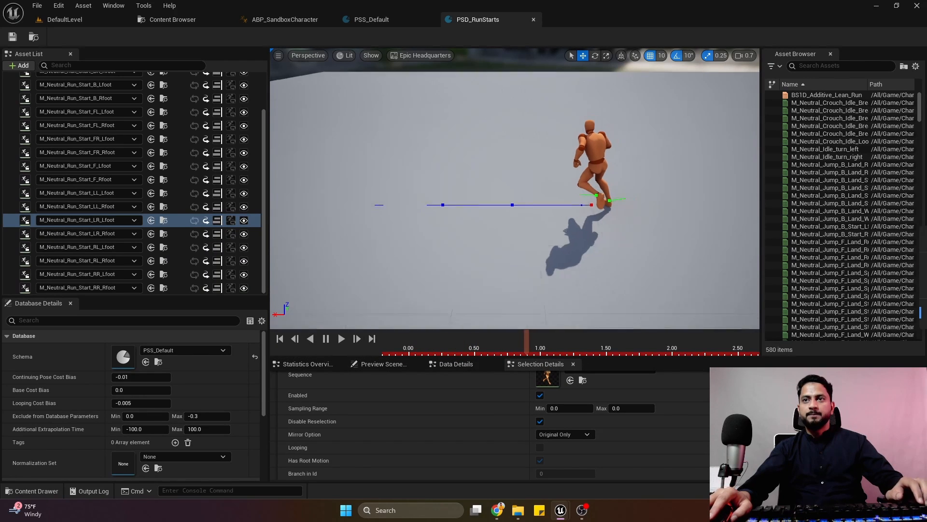
Return to PSS_Default, collapse the Trajectory Channel, and change the channel at index 1 to a Group Channel.
click(389, 23)
scroll(76, 399, down, 1)
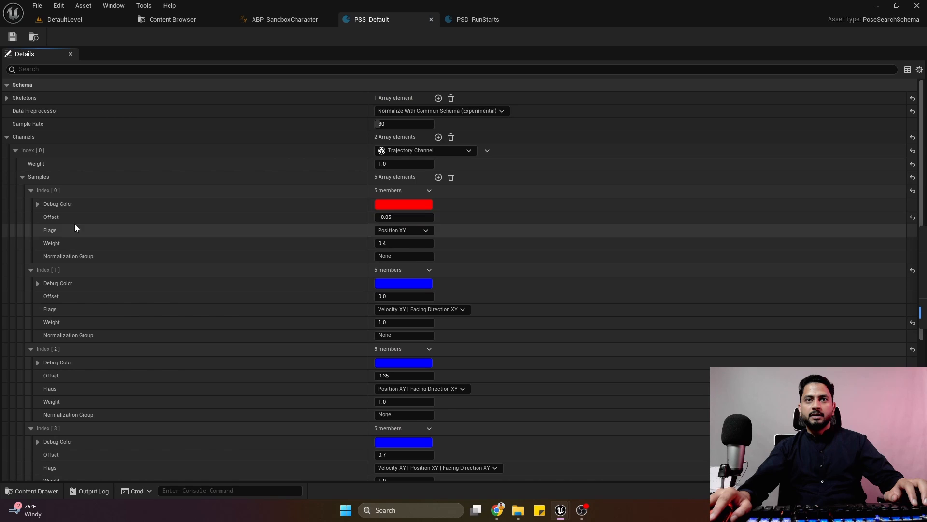
click(15, 151)
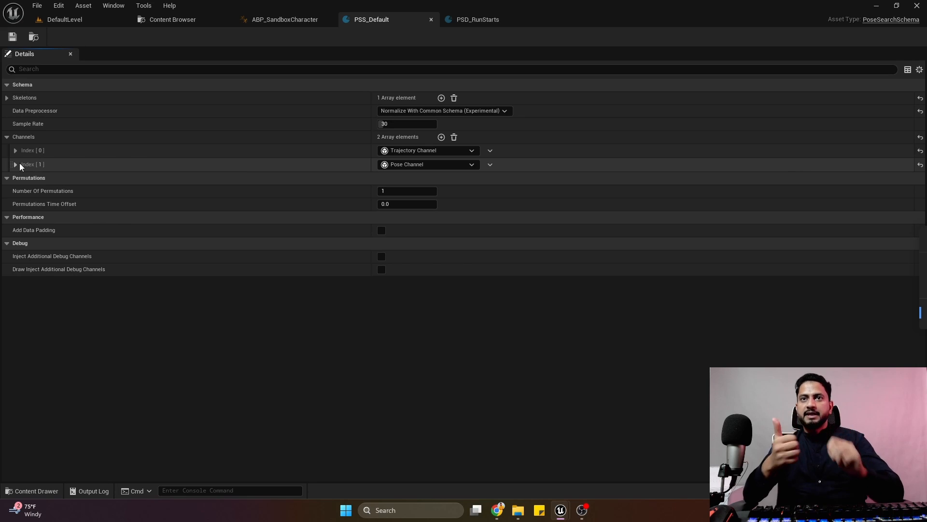
click(403, 165)
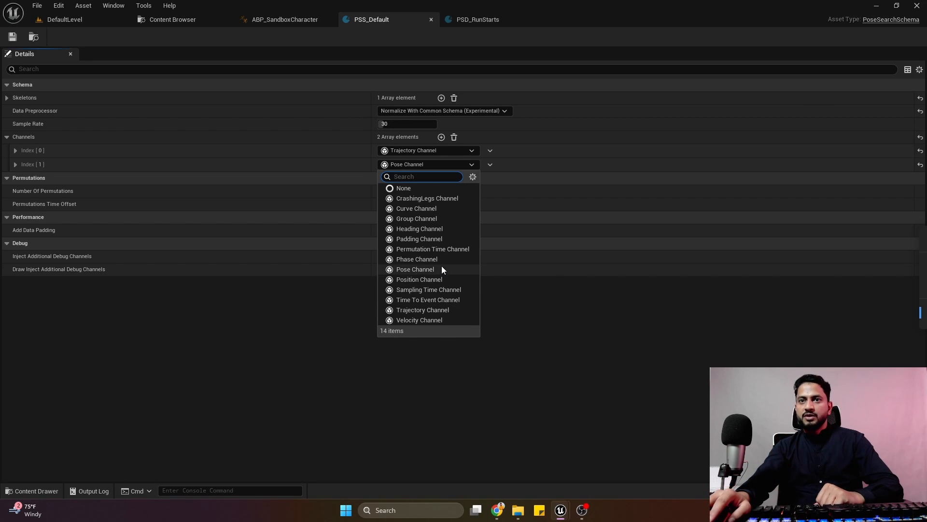
click(435, 218)
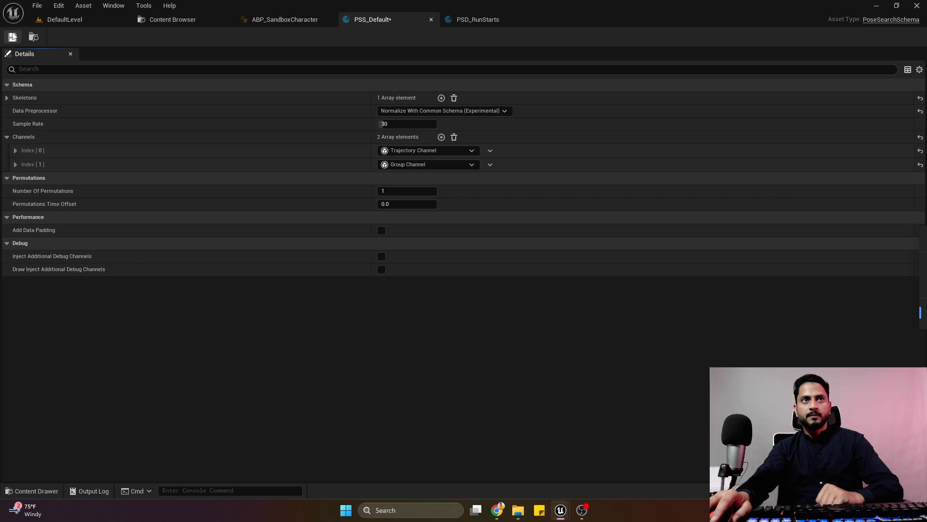
Add a sub channel to the Group Channel and set its type to Position Channel.
click(16, 164)
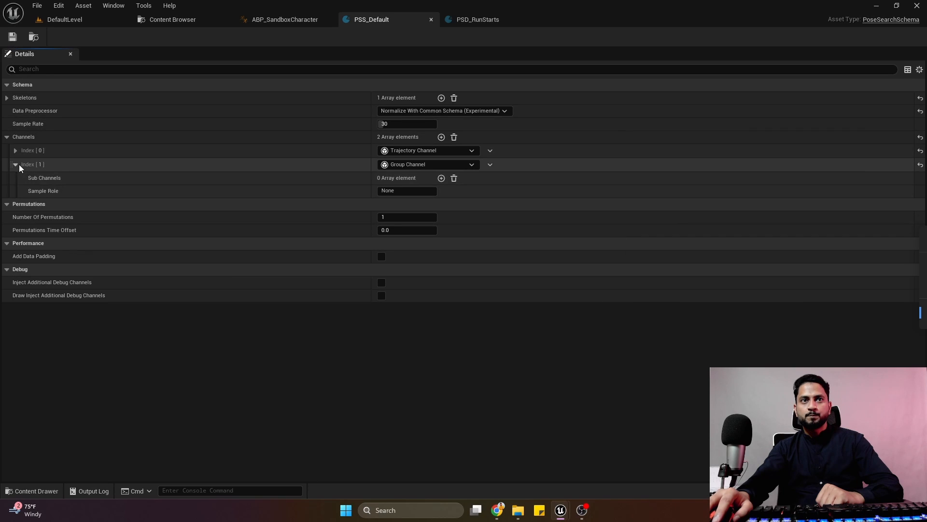
click(441, 179)
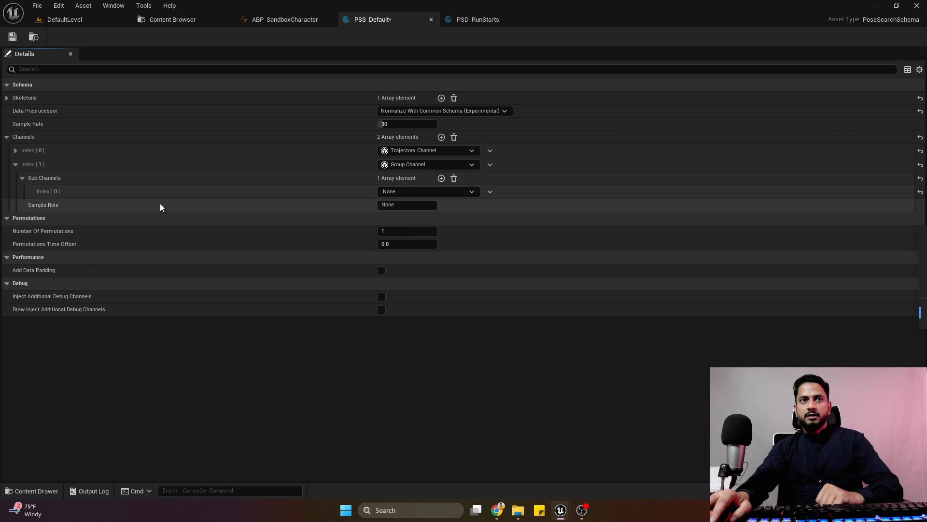
click(407, 191)
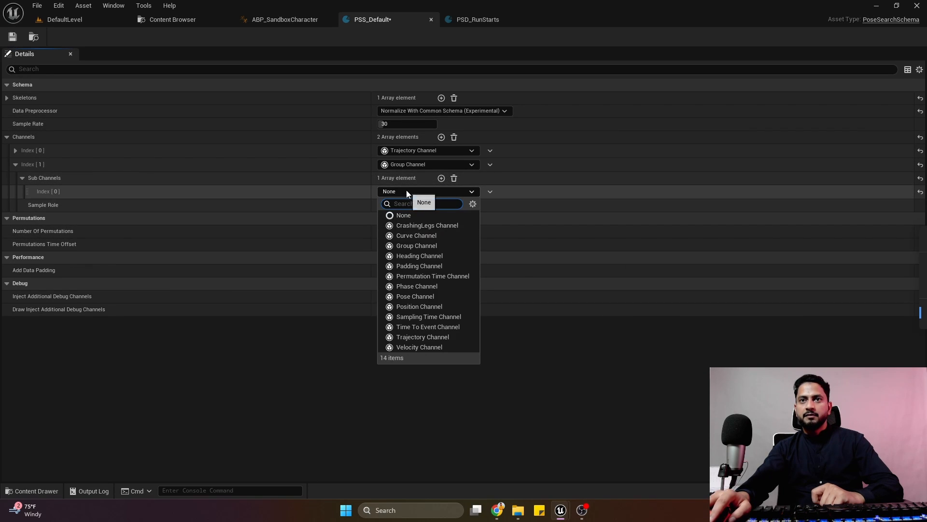
click(419, 306)
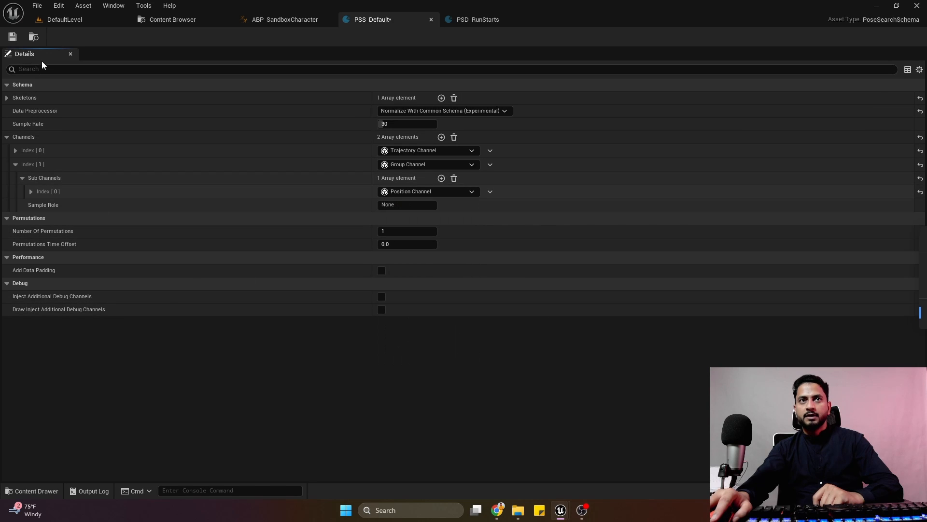
Set the Position Channel's Bone to foot_l and its Origin Bone to foot_r, and save the schema.
click(31, 191)
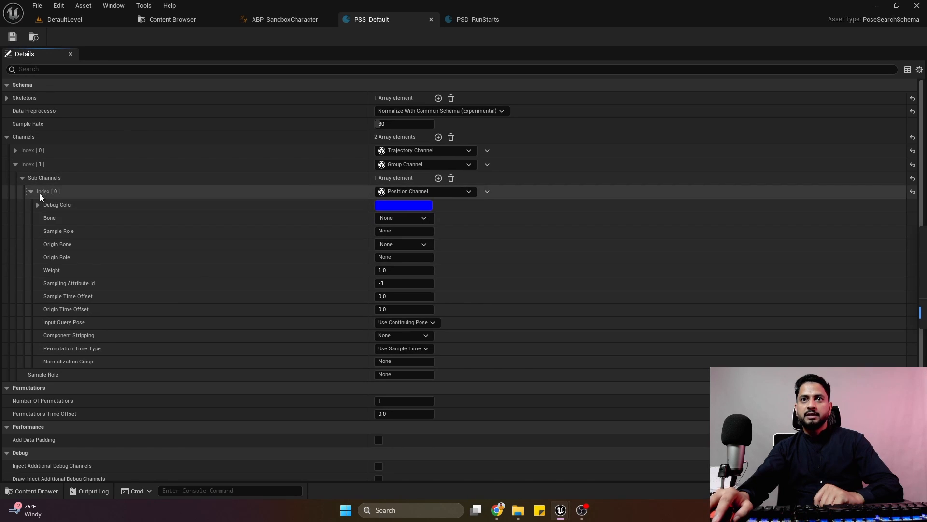
click(399, 219)
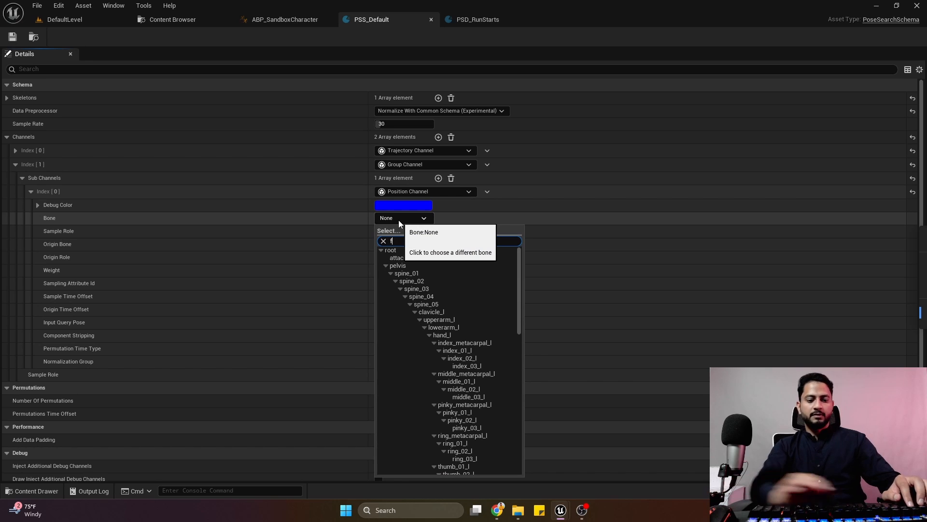
text(foo)
click(405, 250)
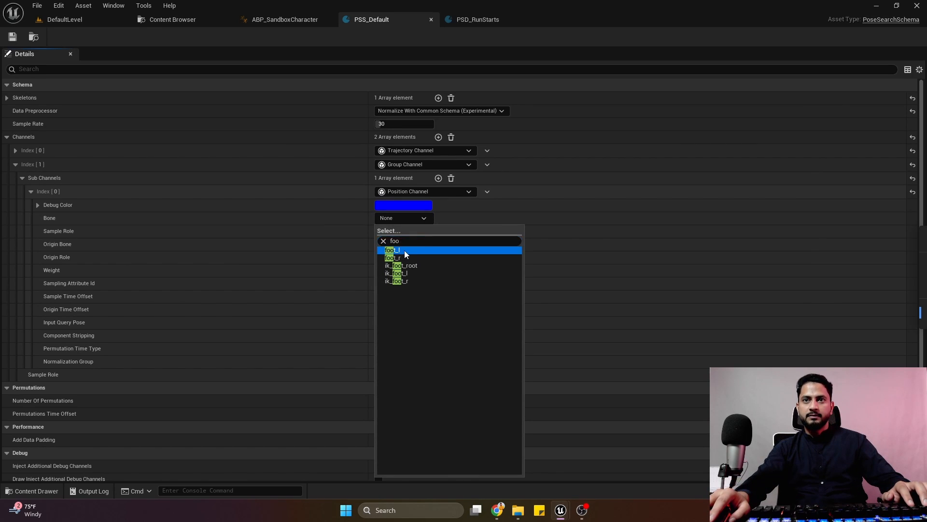
click(399, 246)
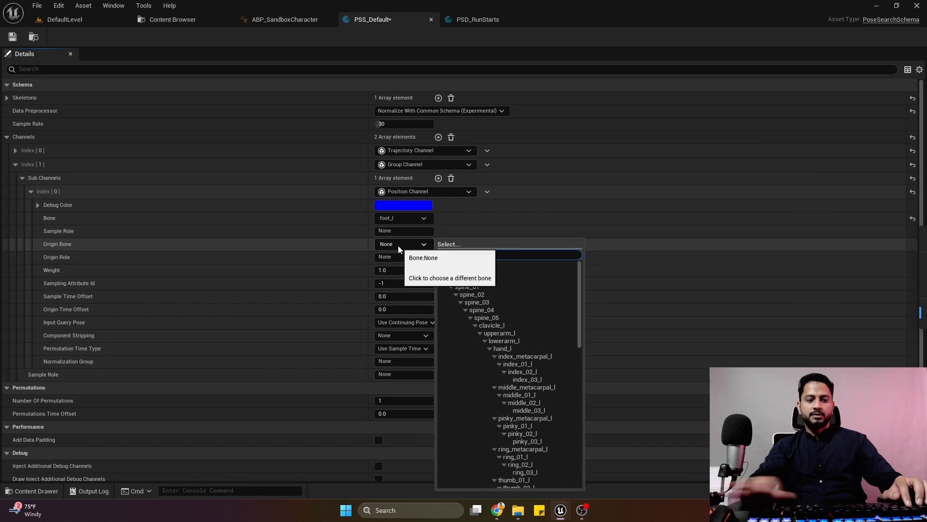
text(foo)
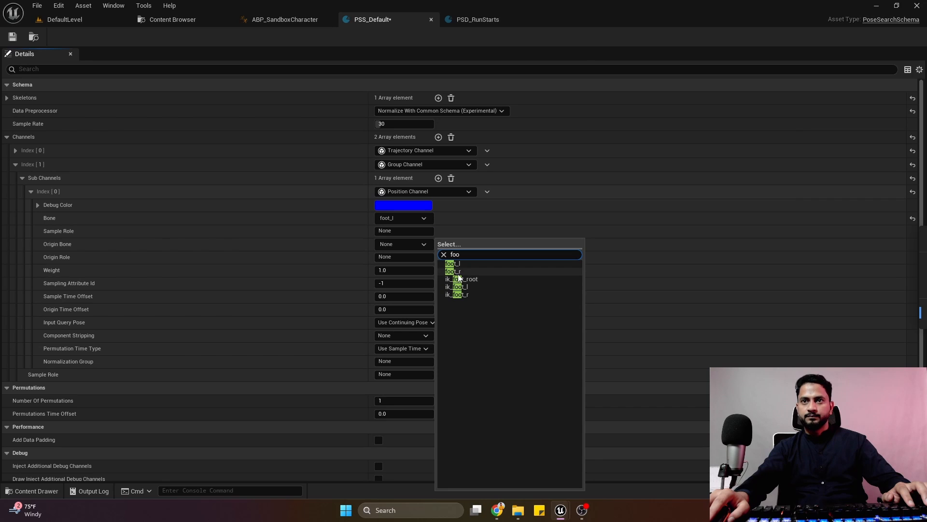
click(453, 272)
click(12, 37)
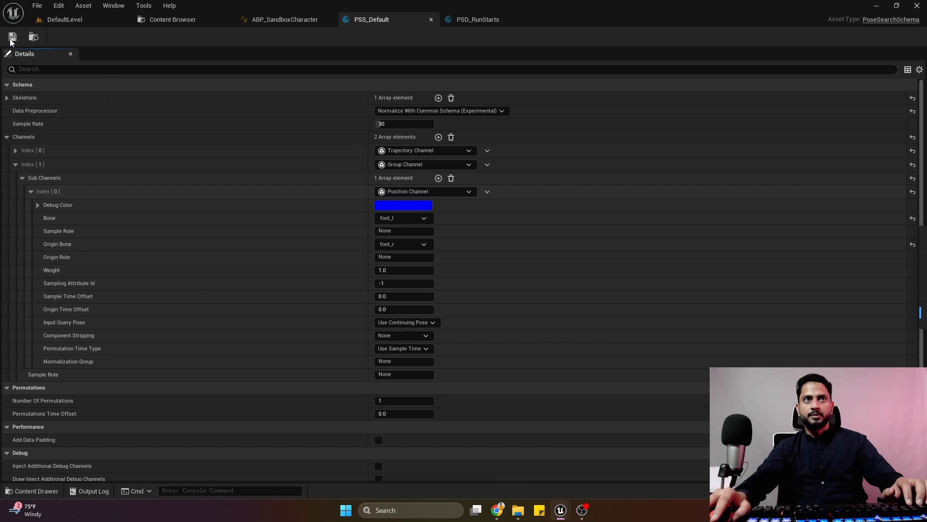
Scrub the animation in PSD_RunStarts and examine the previewed line between the feet from different angles.
click(469, 20)
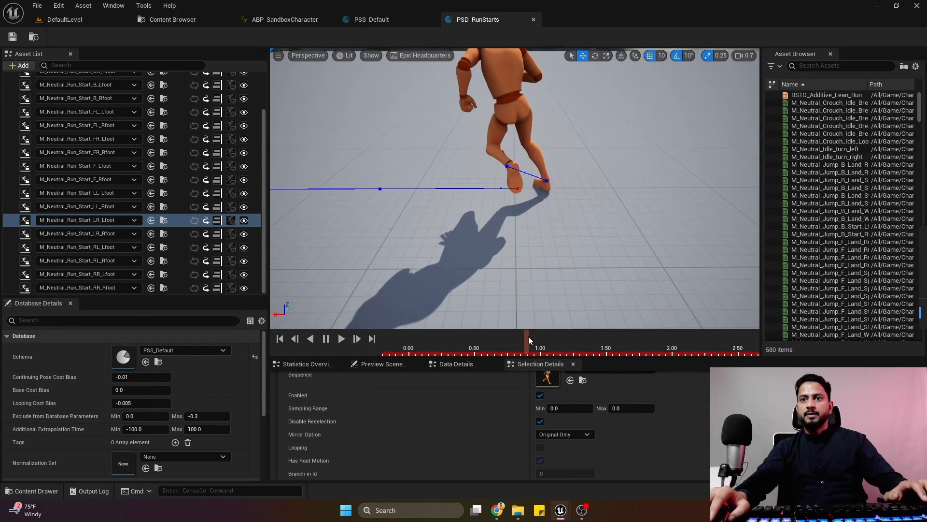
drag(528, 336, 516, 362)
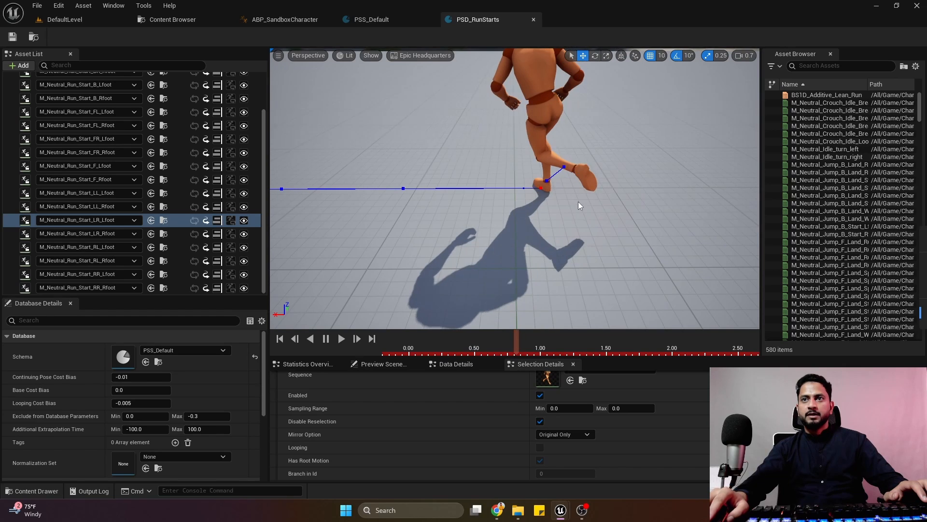
alt+drag(579, 202, 731, 183)
mouse_move(494, 346)
mouse_down()
mouse_move(447, 350)
mouse_move(466, 353)
mouse_move(443, 366)
mouse_move(477, 347)
mouse_up()
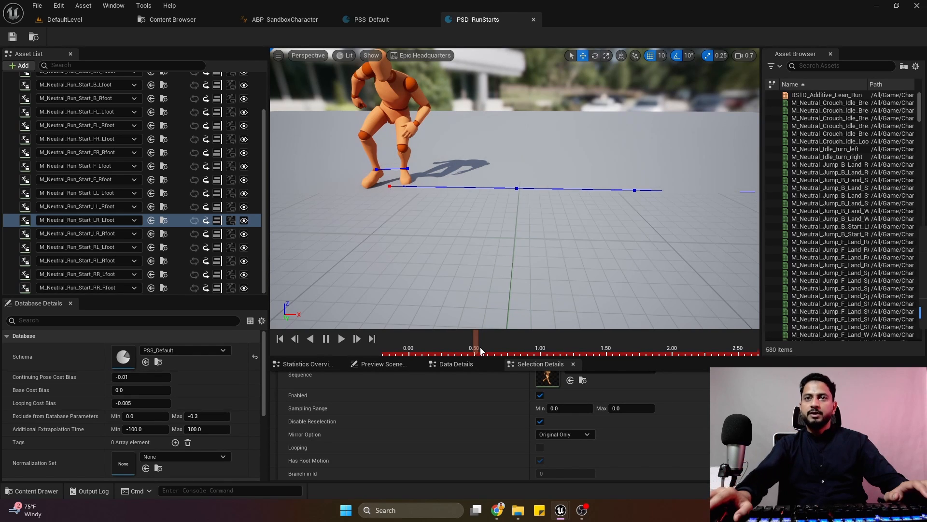
drag(477, 348, 530, 363)
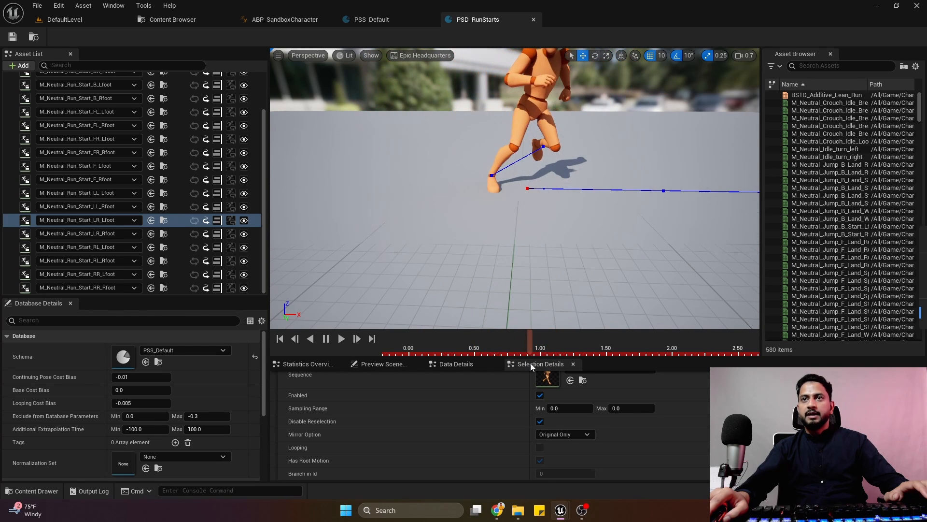
Add two Velocity Channel sub channels to the Group Channel in PSS_Default and expand the one at index 1.
click(379, 25)
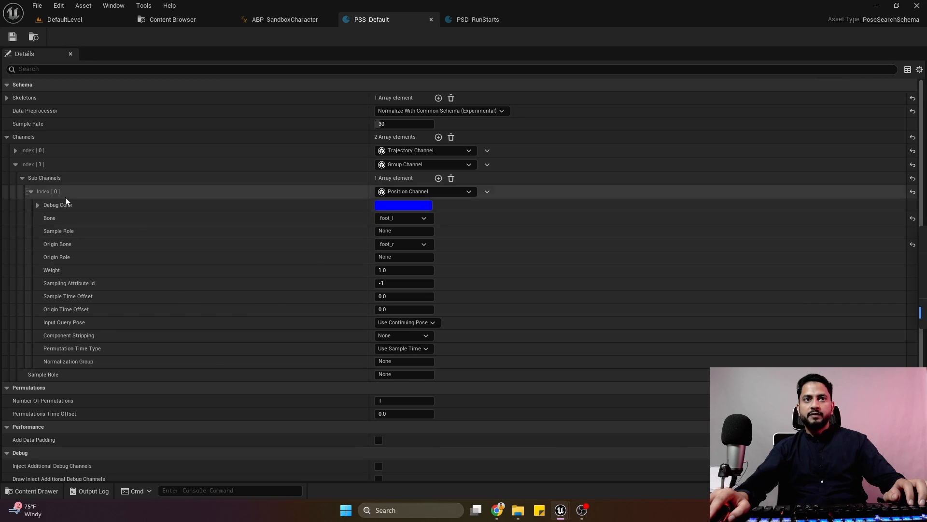
click(31, 192)
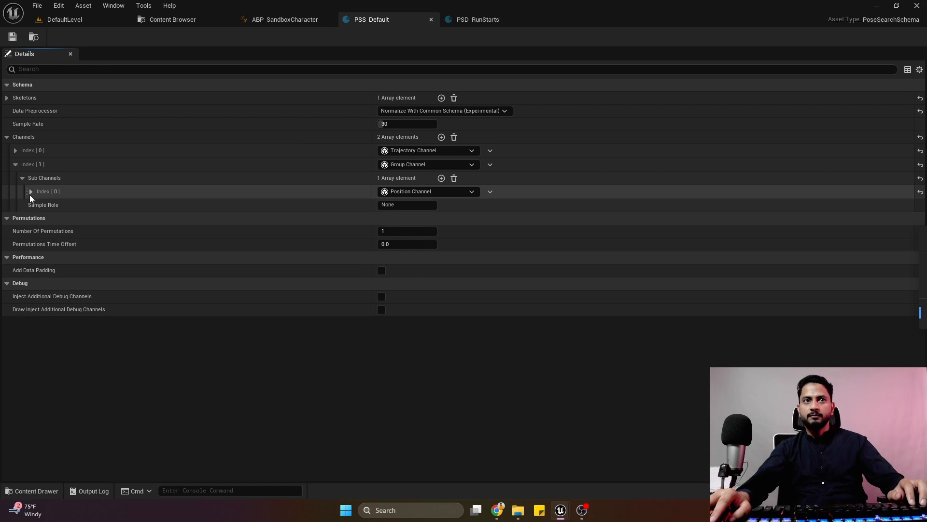
click(442, 178)
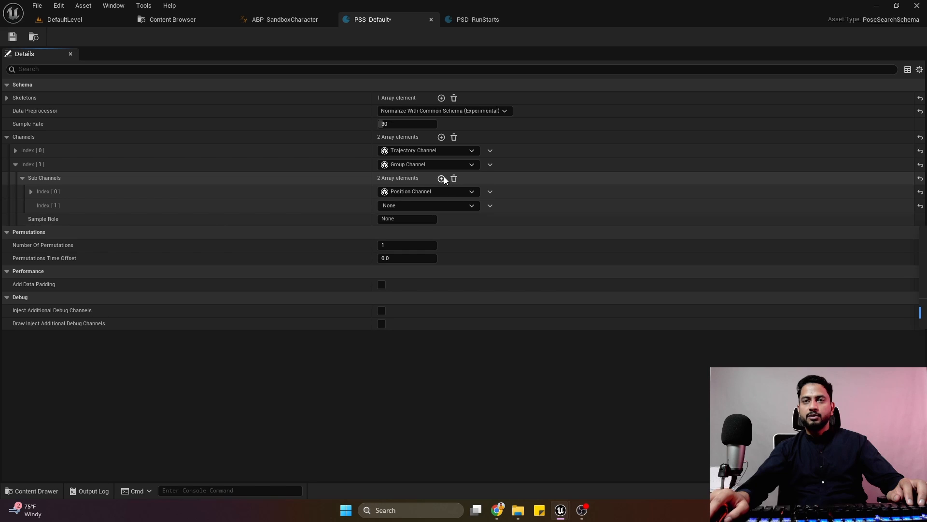
click(442, 179)
click(413, 205)
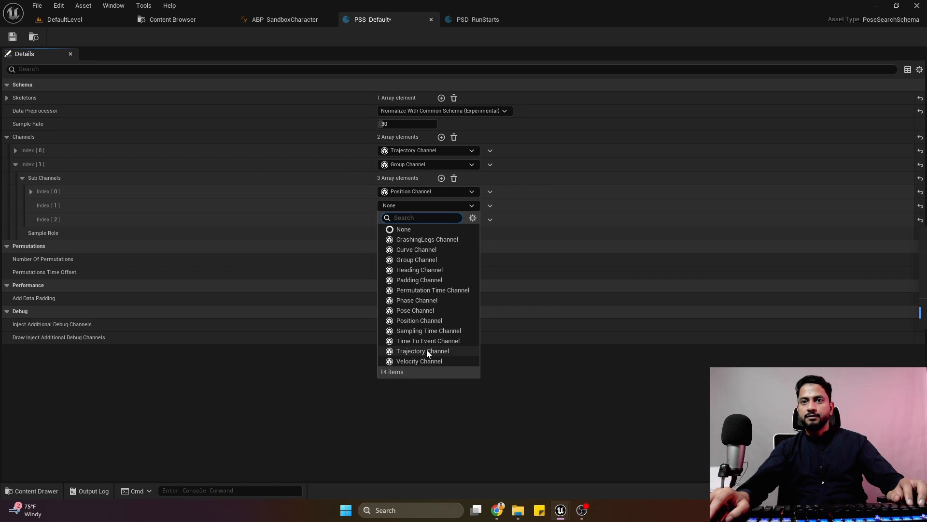
click(420, 361)
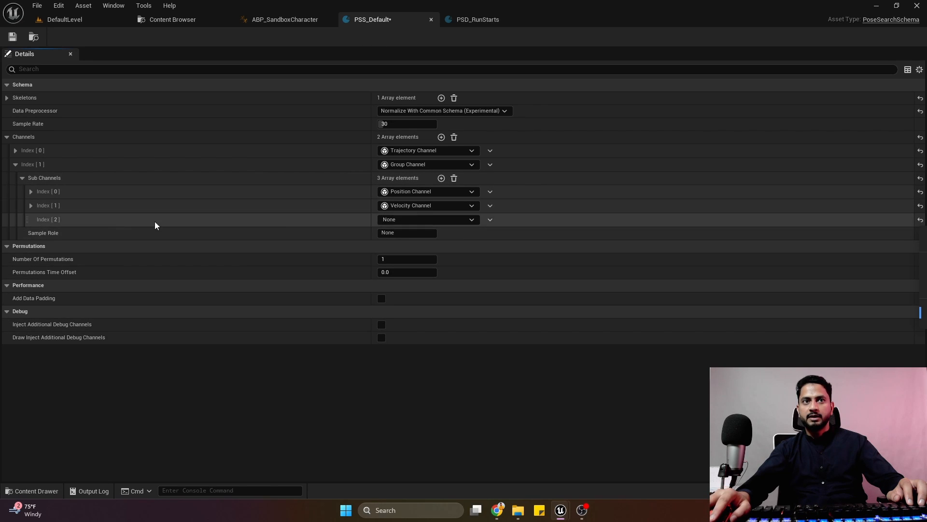
click(412, 221)
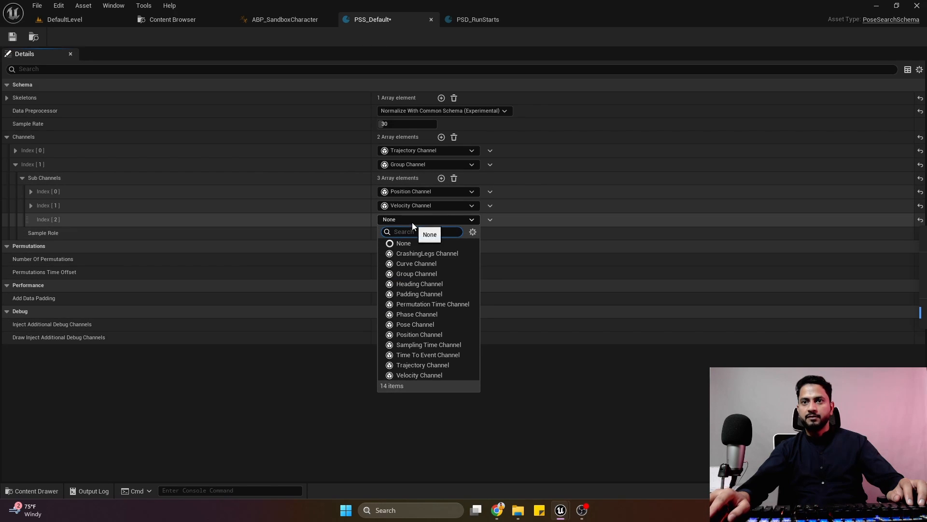
click(409, 375)
click(31, 205)
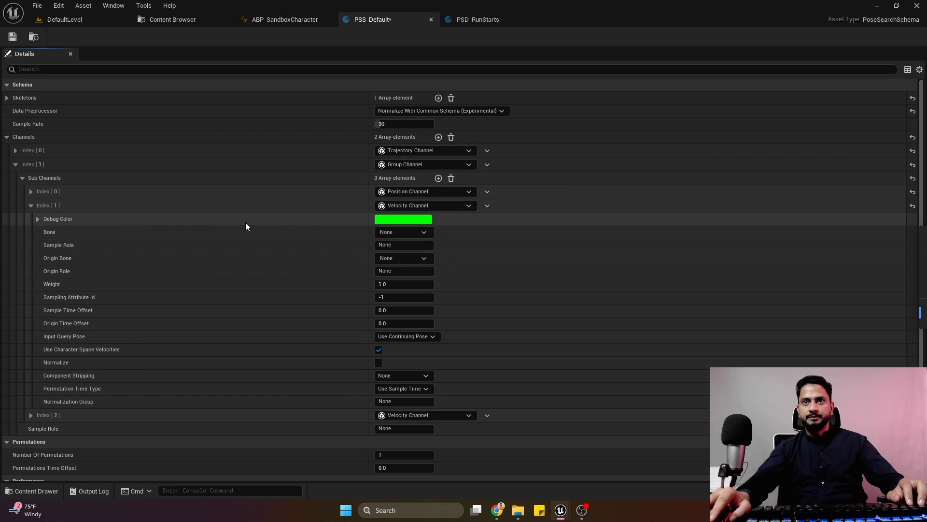
Set the Bone of the Velocity Channel at index 1 to foot_l.
click(407, 236)
text(f)
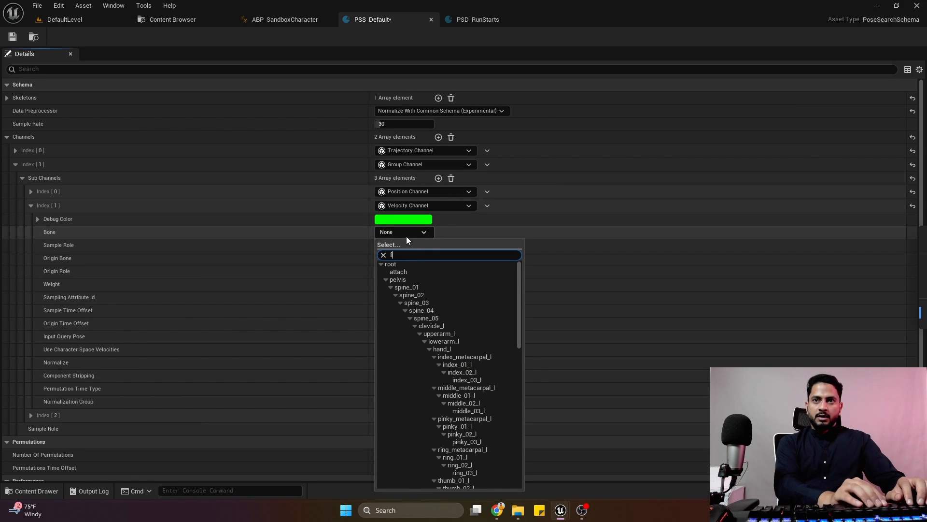
text(oot)
click(399, 268)
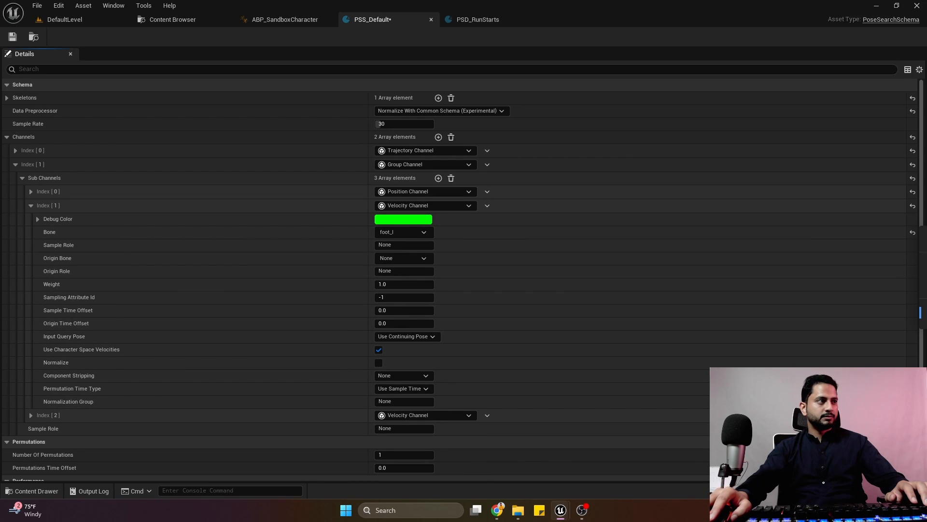
Set the Bone of the Velocity Channel at index 2 to foot_r and save the schema.
scroll(435, 278, down, 1)
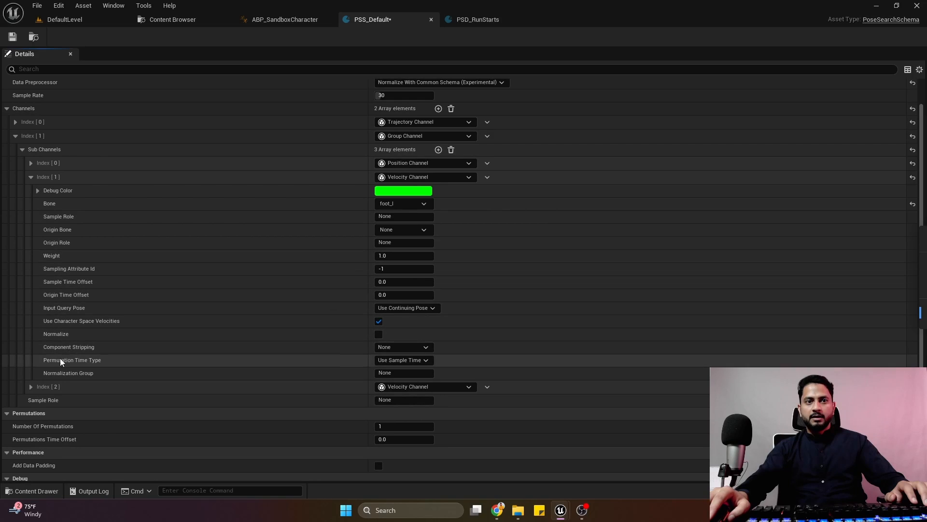
click(30, 388)
scroll(349, 289, down, 4)
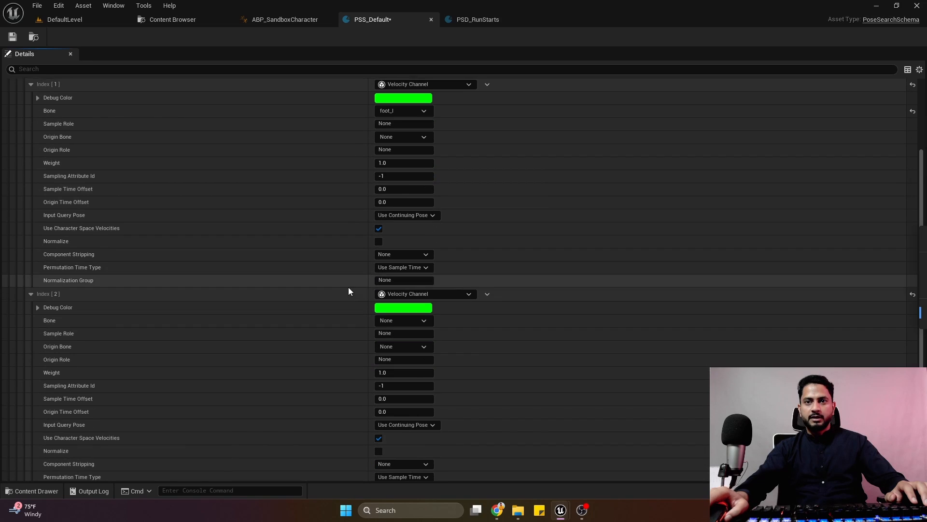
click(398, 320)
text(foot)
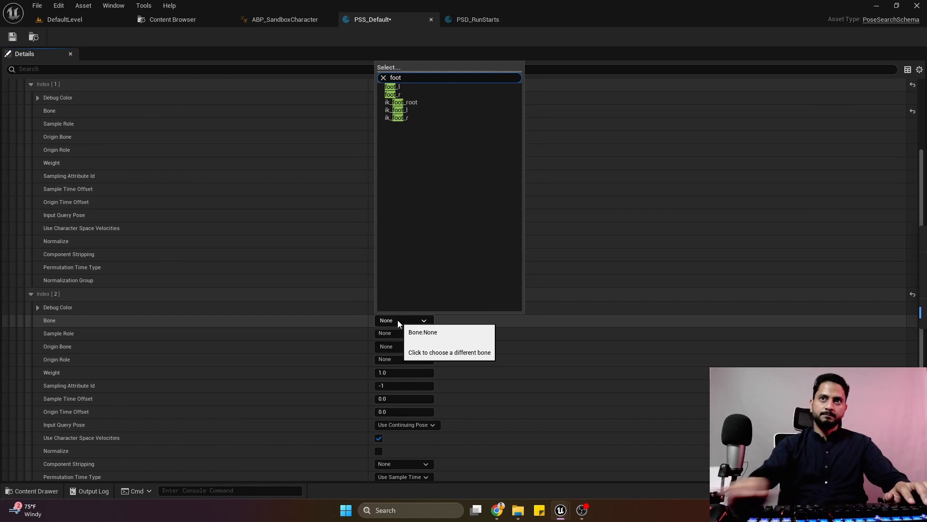
click(404, 93)
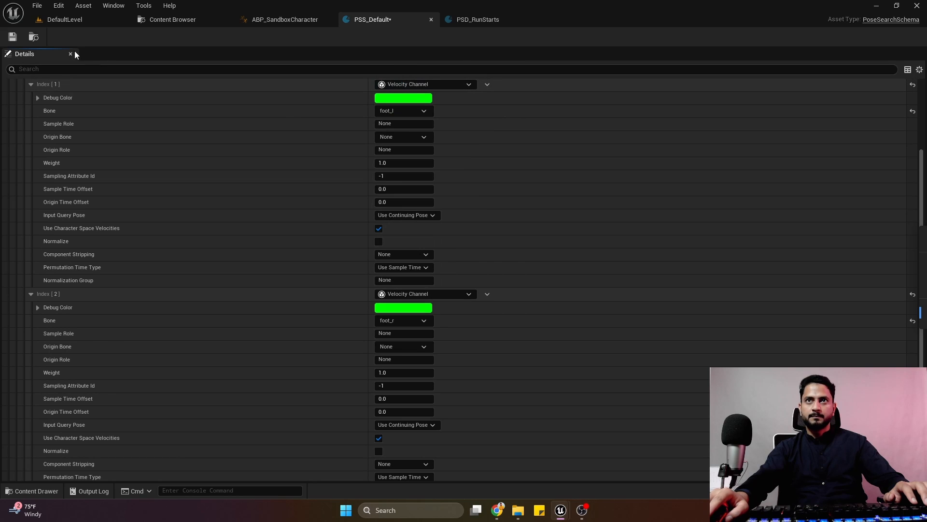
click(13, 38)
Scrub M_Neutral_Run_Start_LR_Lfoot in PSD_RunStarts and examine the velocity lines at the feet up close.
click(478, 19)
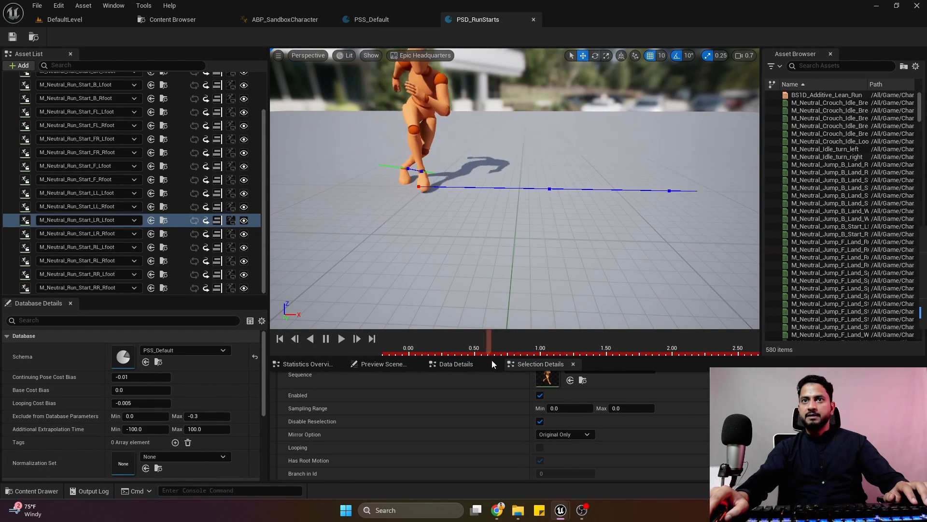
drag(491, 360, 499, 361)
key(w)
right_drag(490, 193, 497, 215)
scroll(490, 193, down, 4)
key(w)
drag(501, 343, 530, 338)
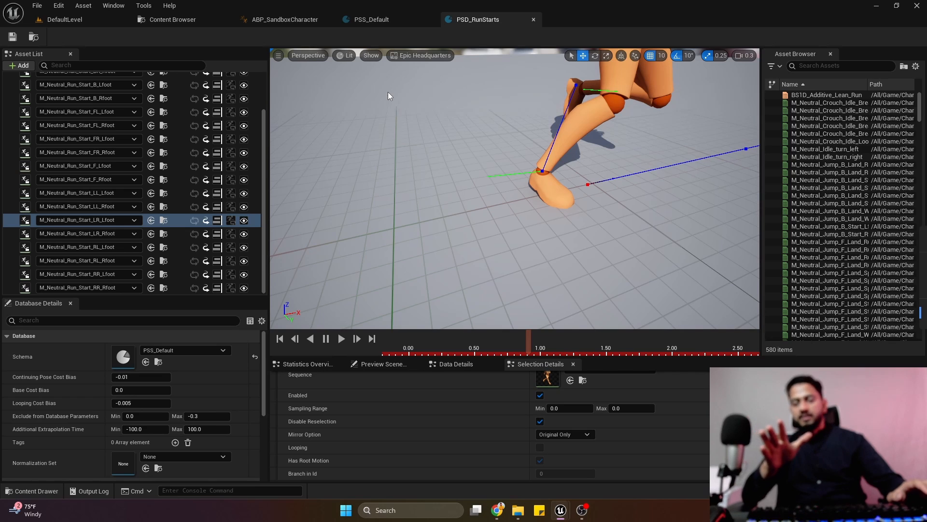
Return to PSS_Default, expand the Position Channel, and set the foot_l Velocity Channel's Weight to 0.3.
click(370, 19)
scroll(503, 227, down, 10)
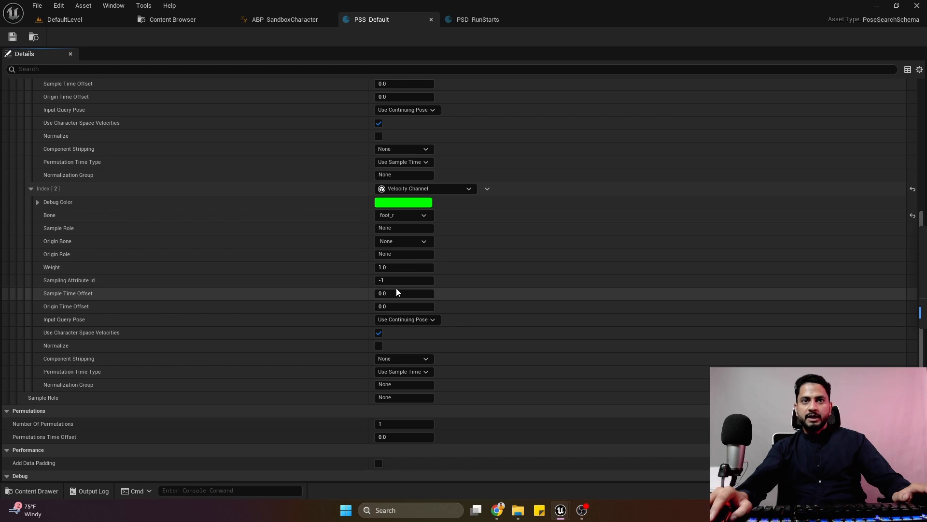
scroll(404, 267, up, 10)
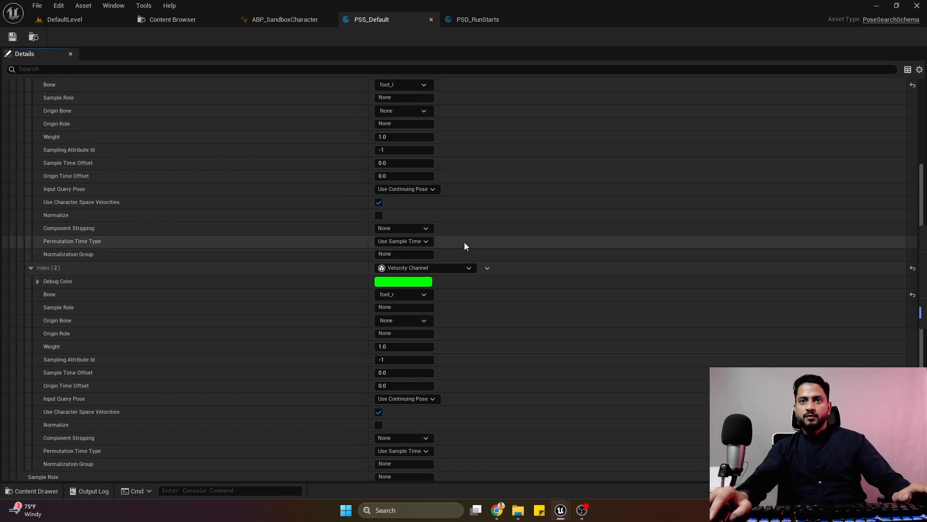
click(33, 192)
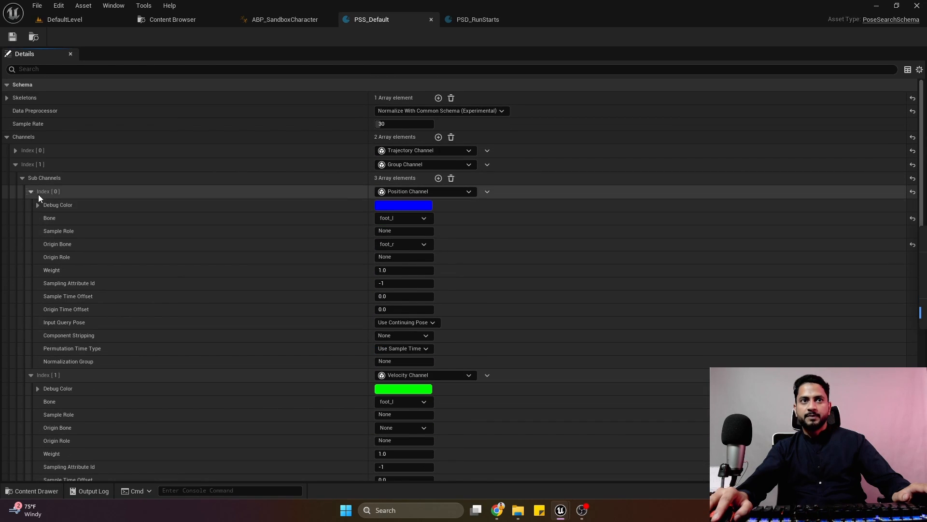
scroll(506, 271, down, 1)
scroll(506, 271, down, 2)
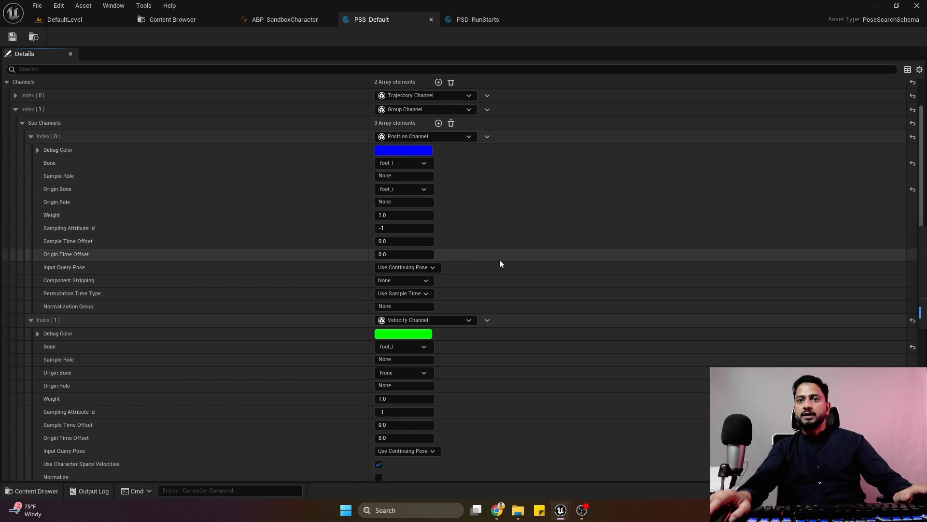
scroll(497, 241, down, 5)
scroll(485, 222, up, 1)
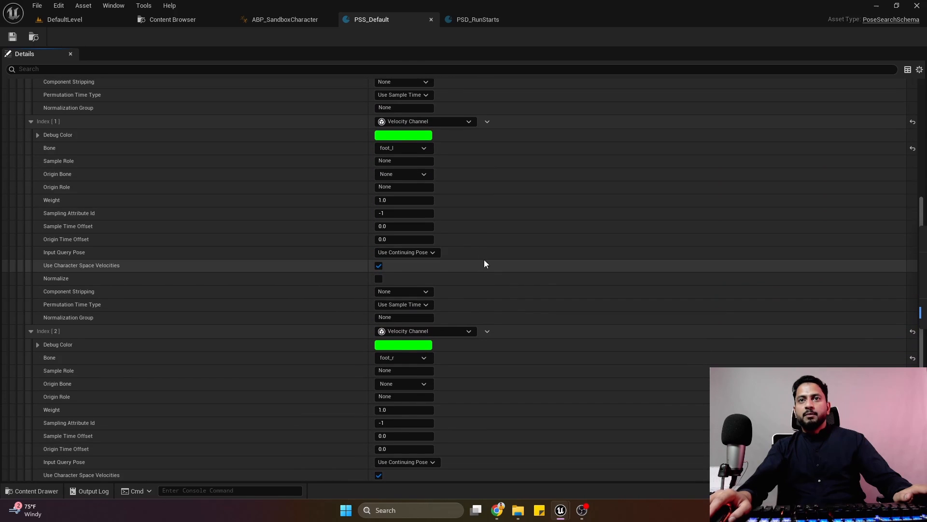
click(404, 202)
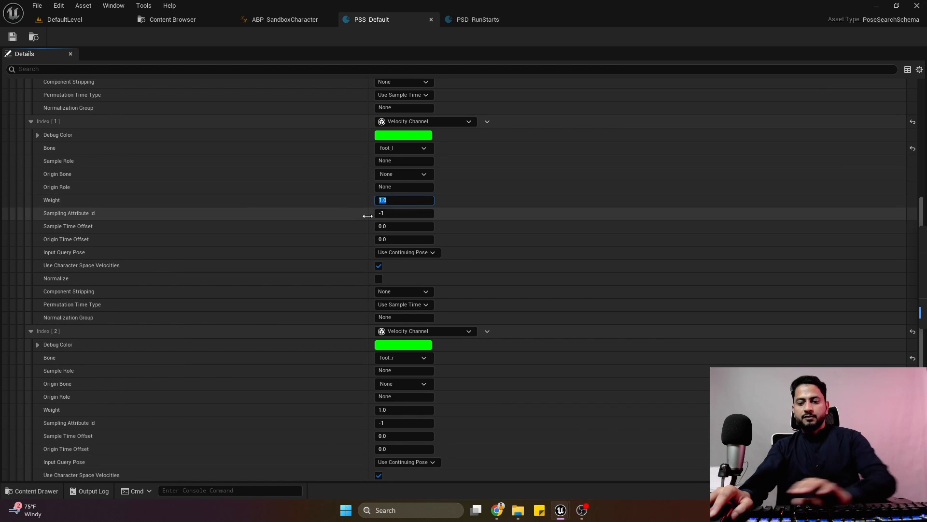
text(0.3)
key(Return)
Set the Weight of the foot_r Velocity Channel to 0.3.
scroll(474, 201, down, 1)
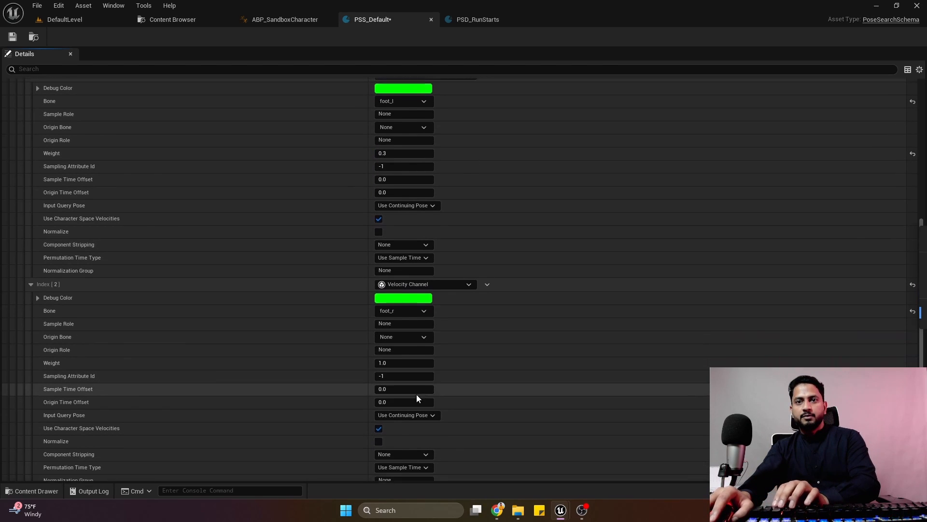
click(402, 358)
text(0.3)
key(Return)
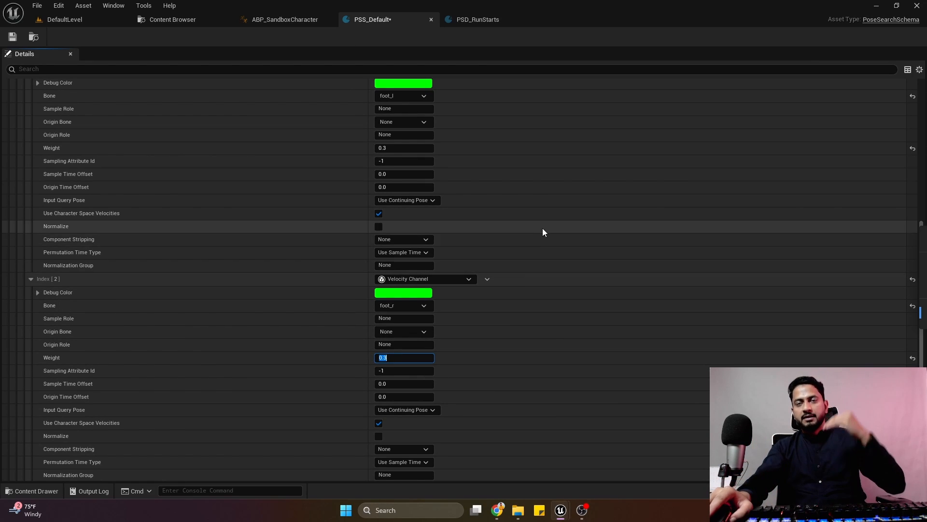
Collapse the three sub channels, expand the Trajectory Channel, and save the PSS_Default schema.
scroll(472, 215, up, 5)
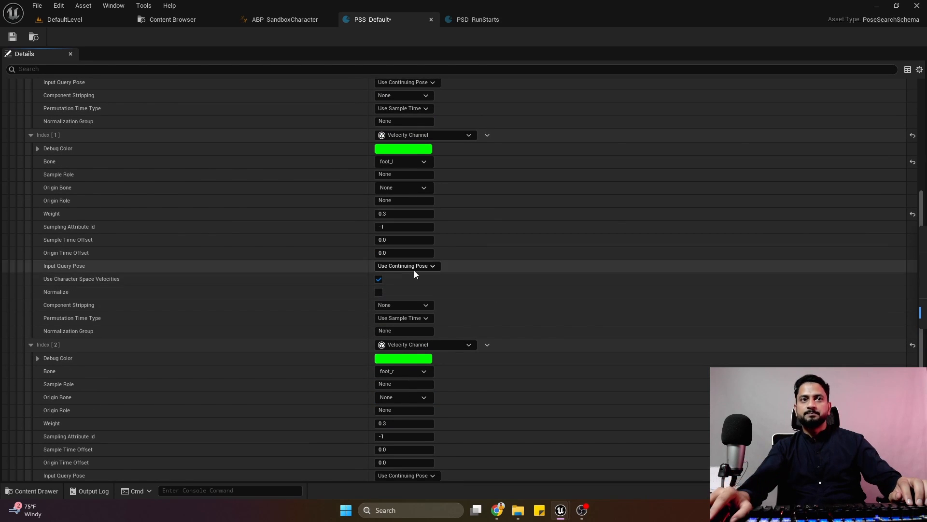
click(30, 344)
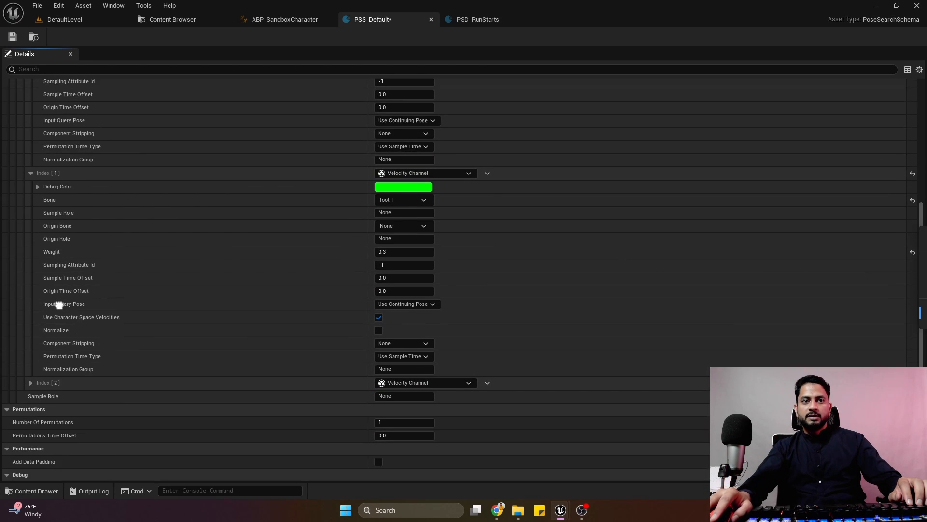
scroll(35, 224, up, 3)
click(30, 243)
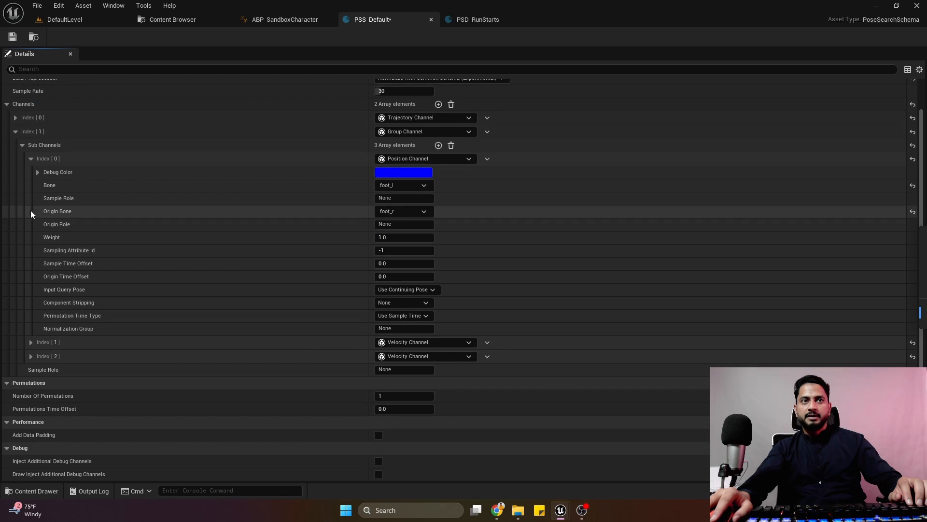
click(31, 159)
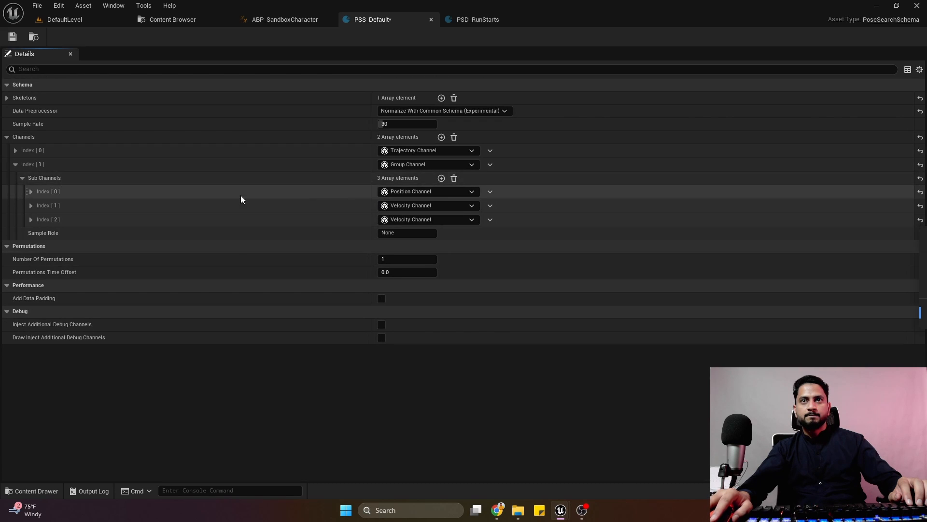
click(15, 151)
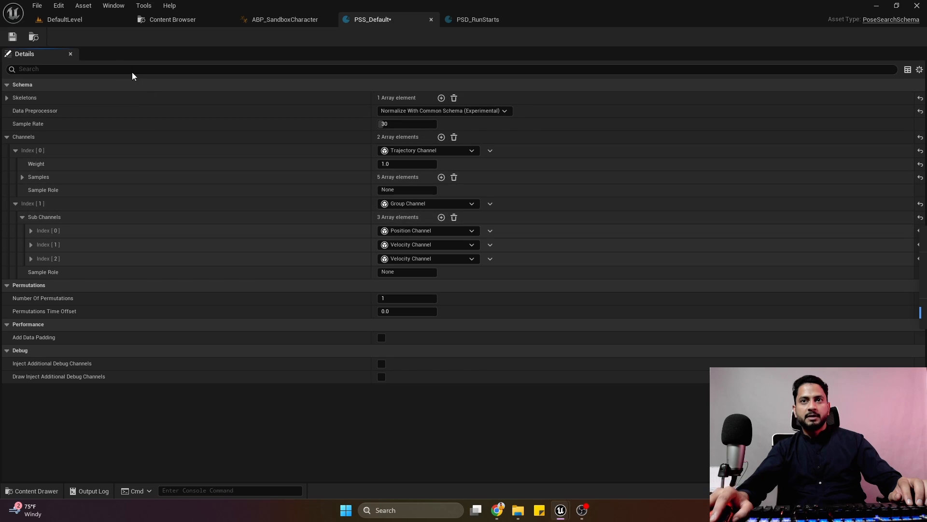
click(12, 36)
Select the PSD_RunStarts animations from M_Neutral_Run_Start_FL_Lfoot through M_Neutral_Run_Start_RL_Rfoot to preview them together.
click(485, 20)
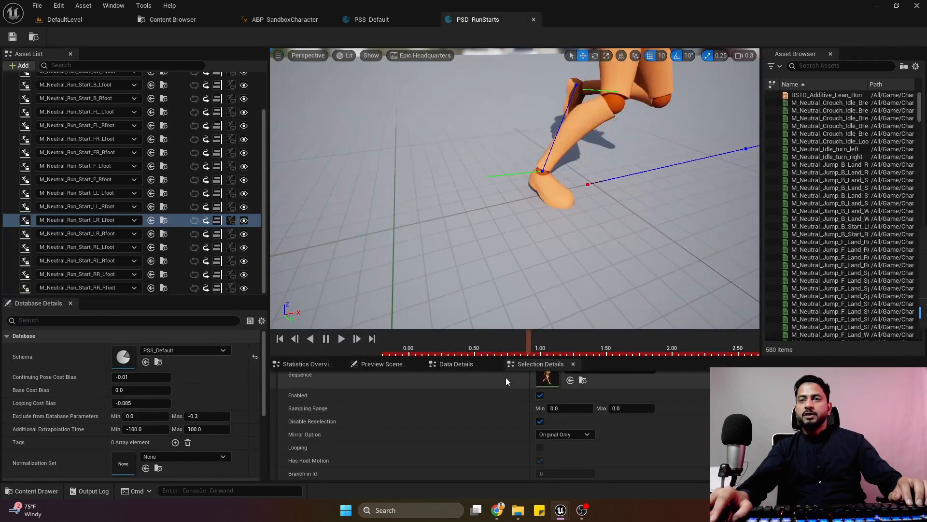
key(s)
right_drag(504, 254, 479, 258)
scroll(504, 254, up, 4)
click(181, 116)
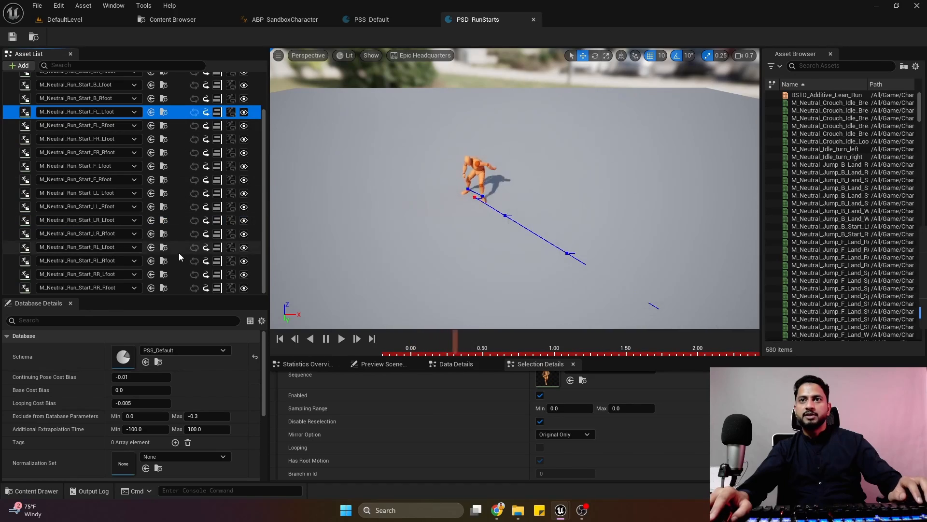
shift+click(178, 256)
Scrub the selected run starts and compare their trajectory lines from the front and from above.
right_drag(509, 260, 485, 266)
key(s)
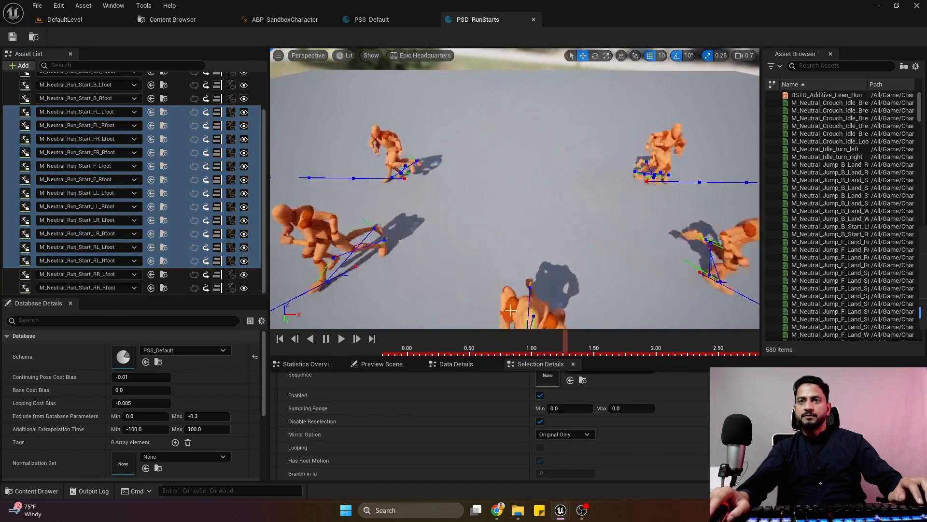
drag(507, 346, 537, 355)
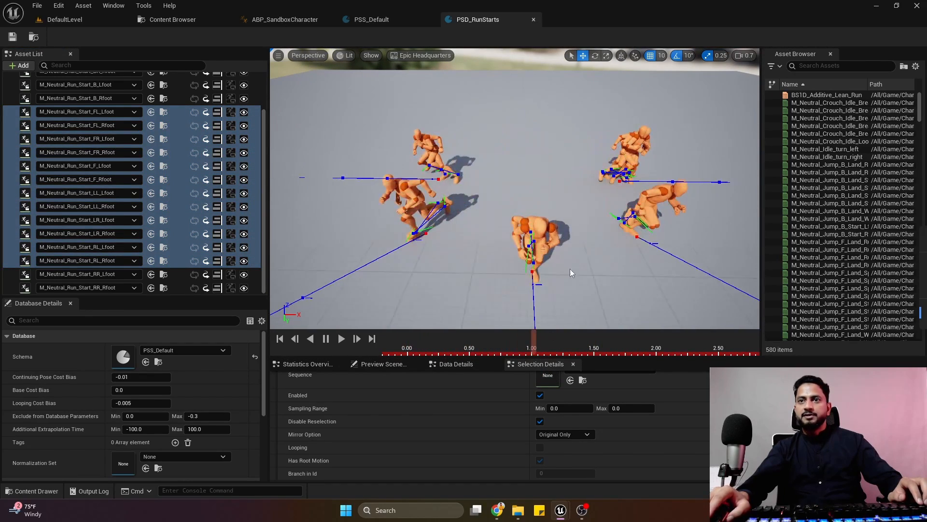
key(a)
right_drag(569, 271, 690, 282)
right_drag(537, 209, 531, 207)
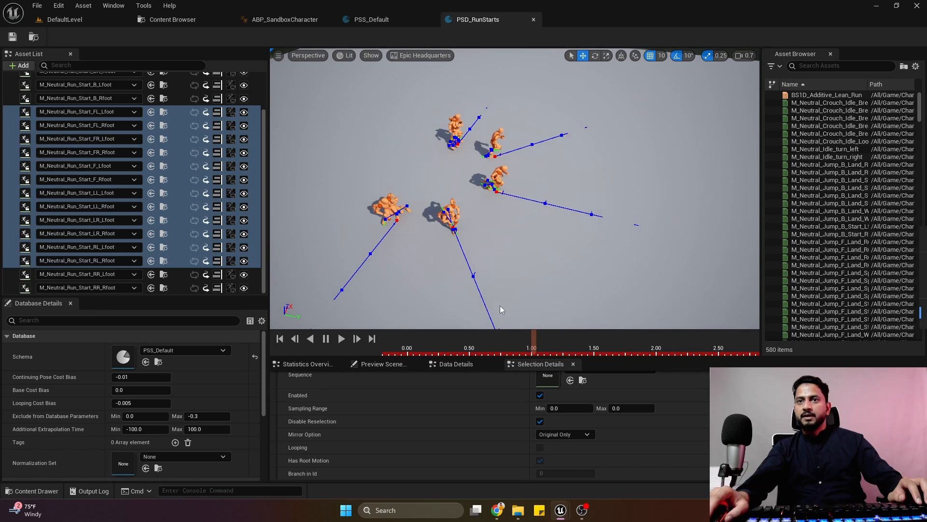
mouse_move(532, 345)
mouse_down()
mouse_move(592, 348)
mouse_move(518, 352)
mouse_up()
Examine the foot position and velocity lines of the selected run starts up close and from a distance at different times.
right_drag(526, 261, 560, 251)
key(w)
mouse_move(482, 232)
right_down()
mouse_move(502, 208)
mouse_move(482, 232)
right_up()
key(s)
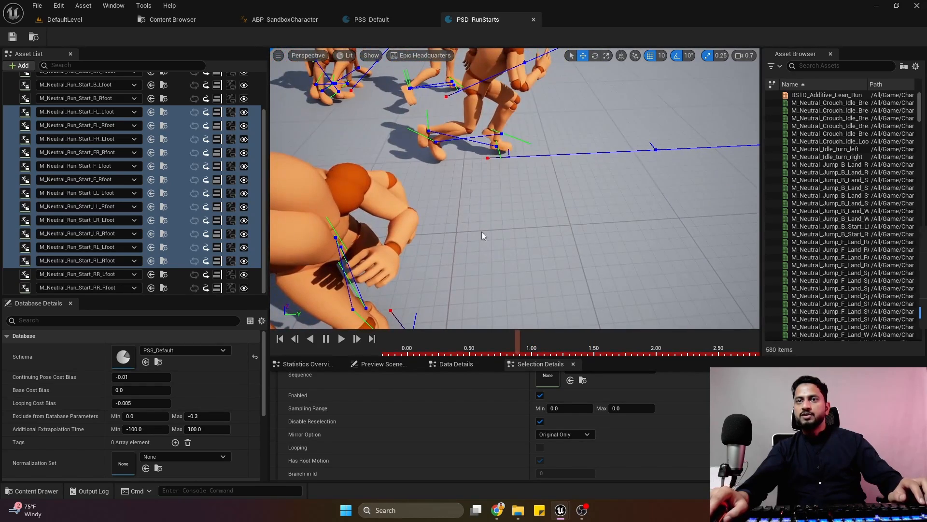
drag(517, 339, 482, 355)
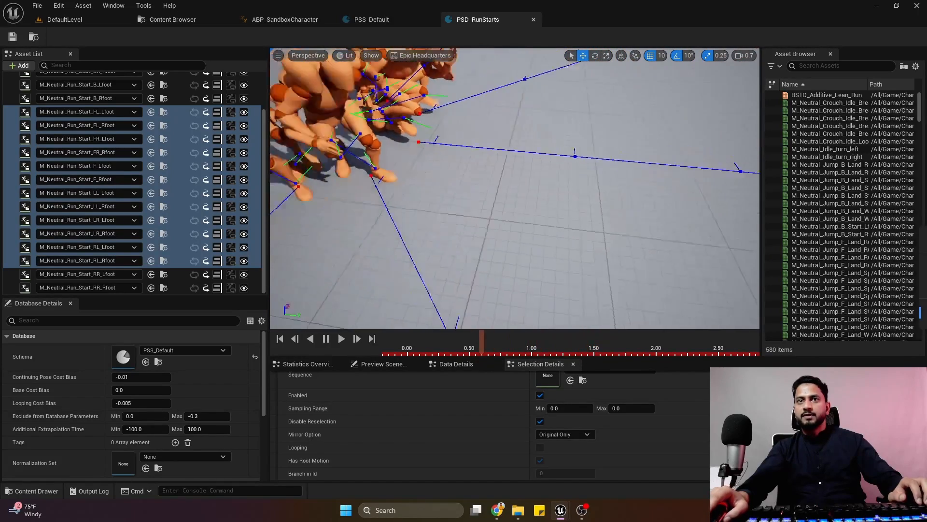
right_drag(482, 251, 425, 256)
key(s)
key(d)
right_drag(569, 160, 532, 119)
key(s)
scroll(533, 119, up, 1)
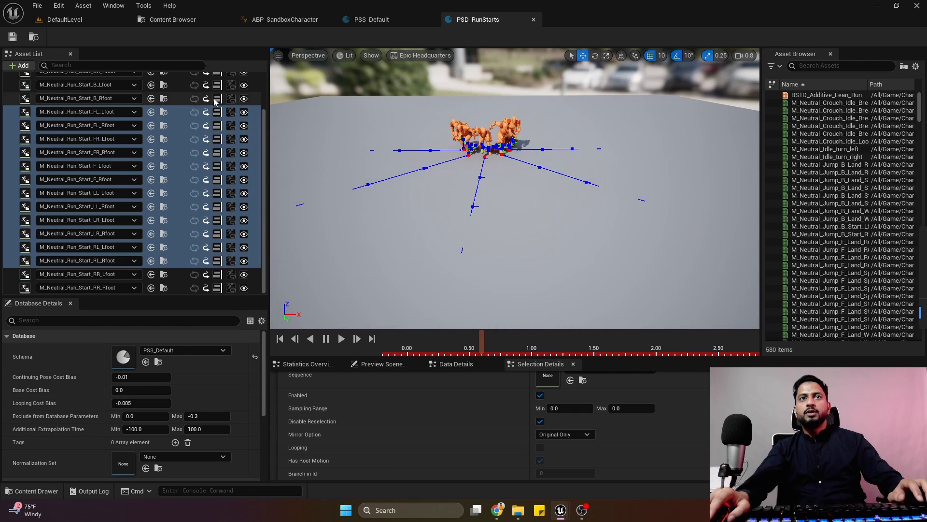
Preview only M_Neutral_Run_Start_FL_Lfoot, scrub it, and examine its trajectory and foot lines from several angles.
click(176, 111)
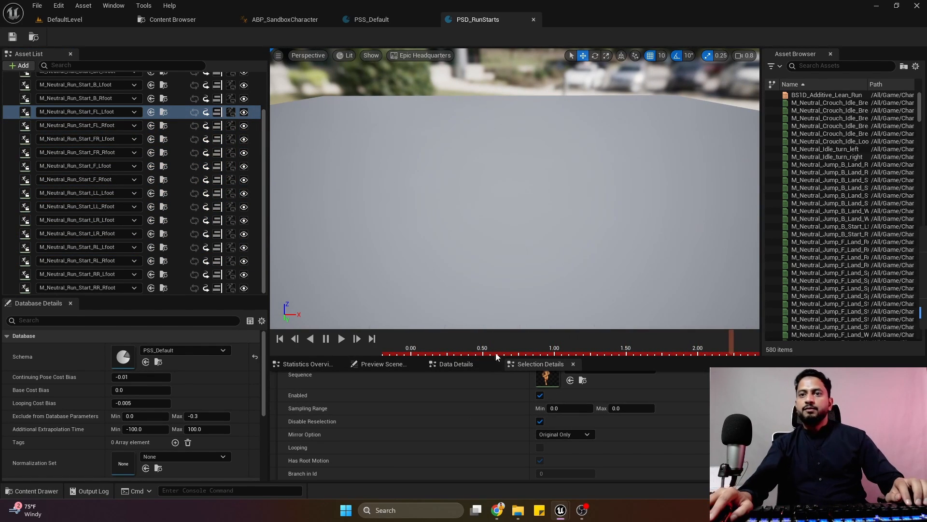
click(470, 344)
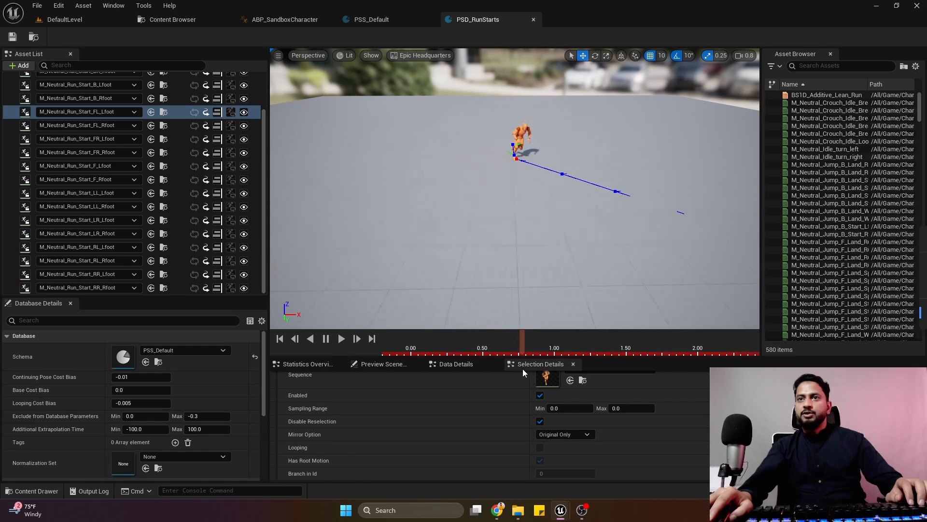
right_drag(583, 204, 676, 224)
key(w)
key(a)
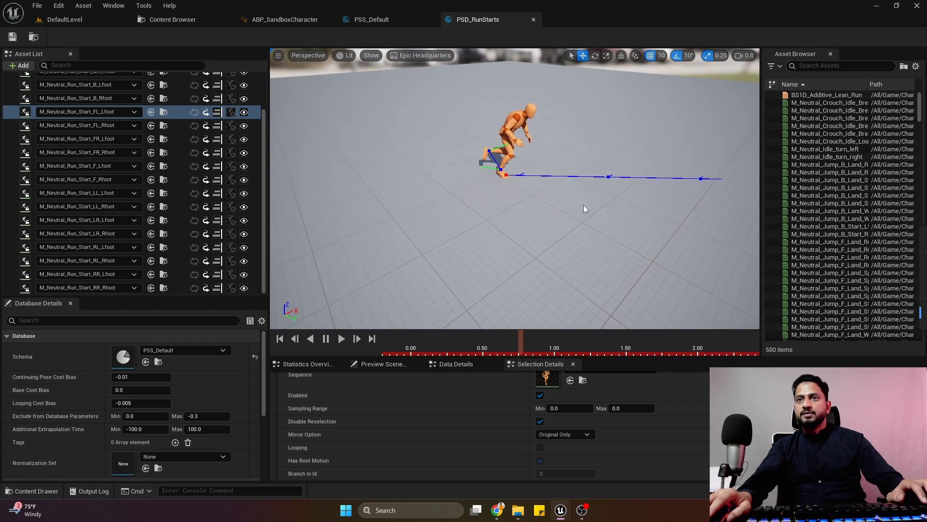
key(e)
key(a)
right_drag(558, 155, 628, 159)
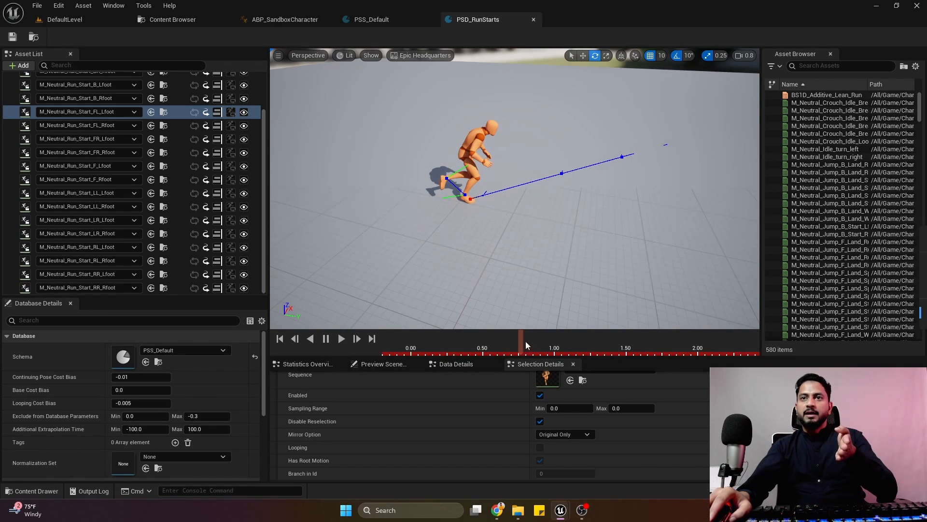
mouse_move(516, 344)
mouse_down()
mouse_move(479, 346)
mouse_move(526, 352)
mouse_up()
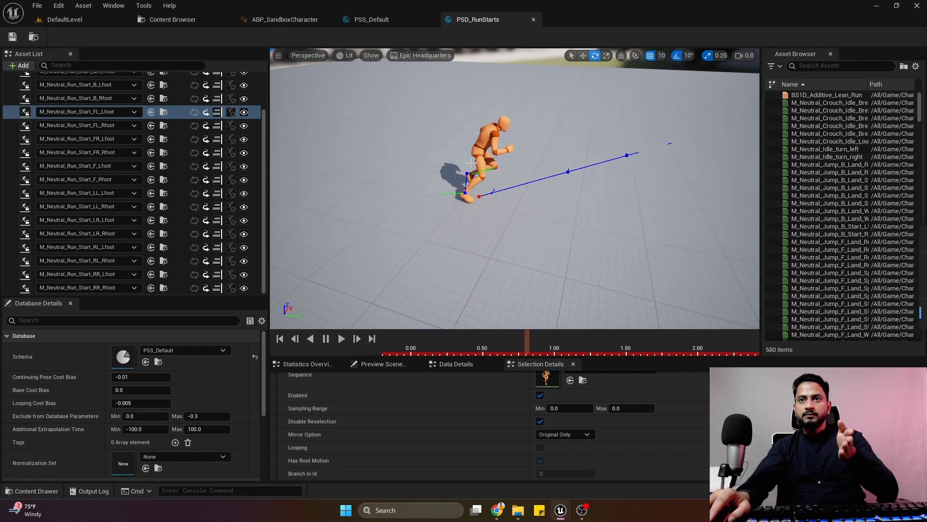
mouse_move(518, 205)
right_down()
mouse_move(565, 204)
mouse_move(516, 198)
right_up()
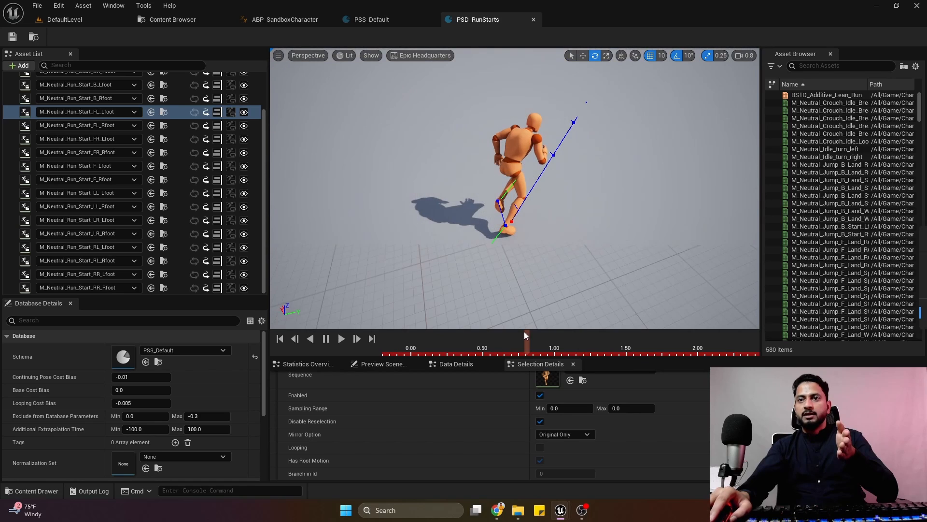
Scrub the run start preview back to about 0.50 and look through the database settings.
drag(526, 346, 487, 344)
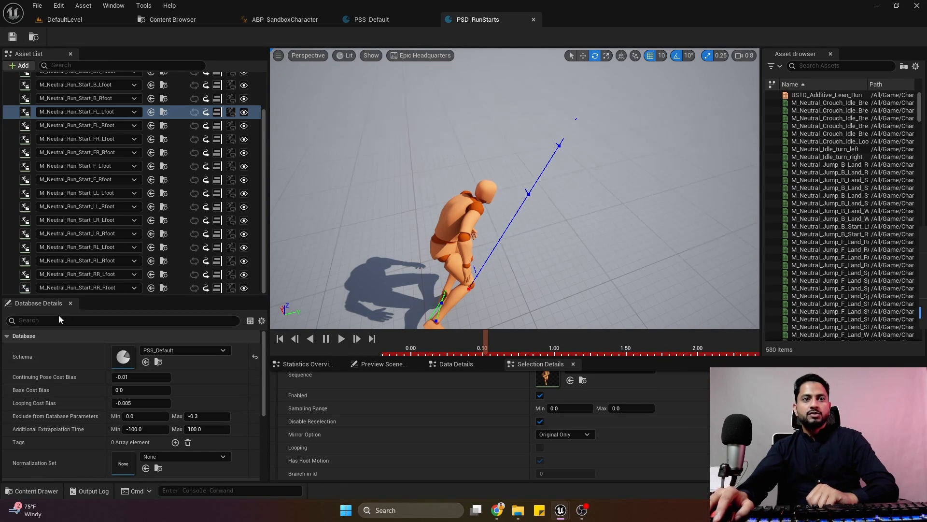
scroll(159, 387, down, 4)
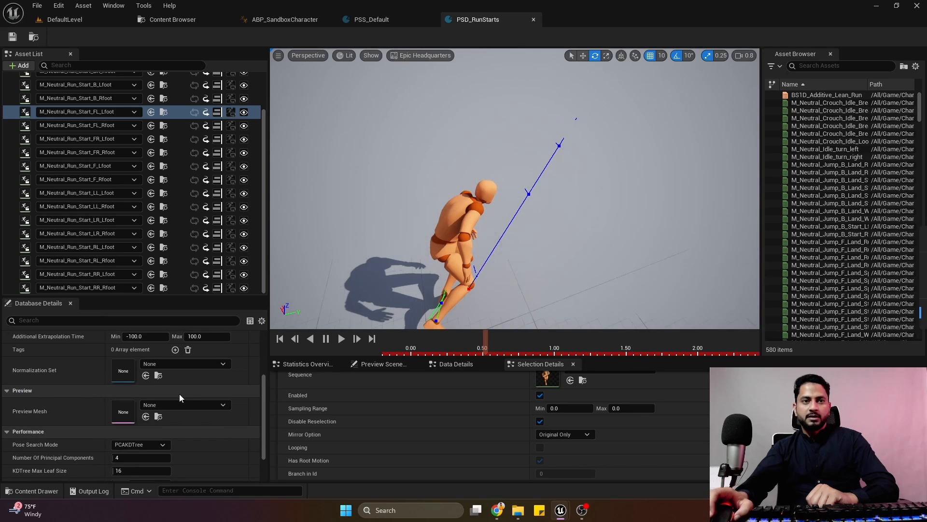
scroll(120, 409, up, 3)
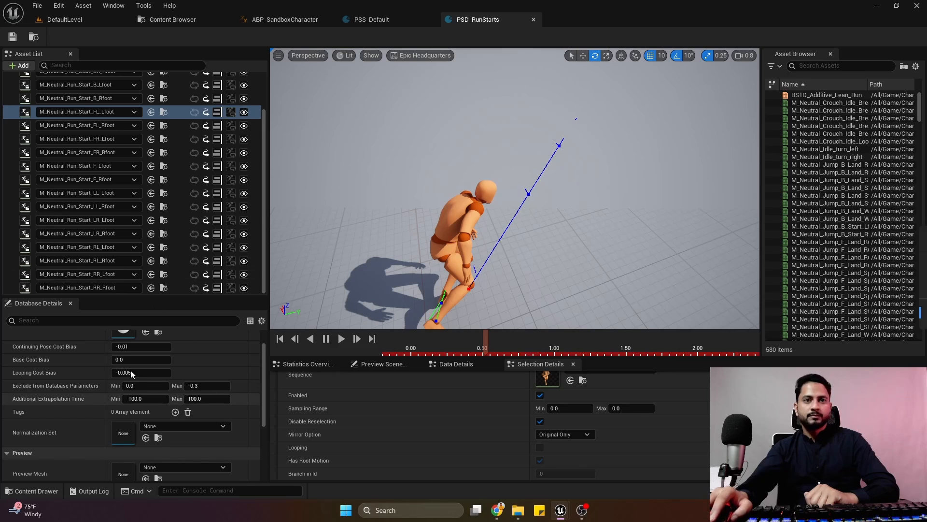
scroll(63, 396, up, 3)
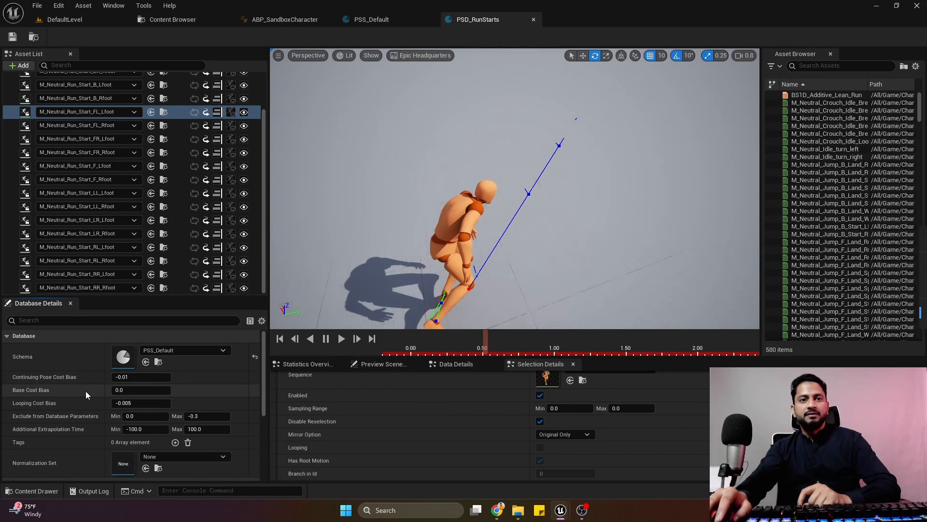
Set the database's Continuing Pose Cost Bias to -0.05 and save PSD_RunStarts.
click(150, 381)
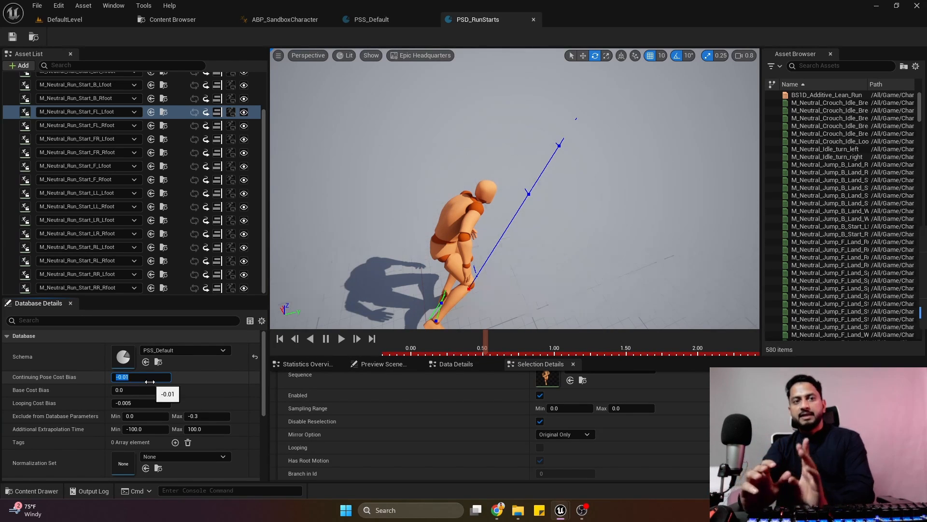
text(-0.5)
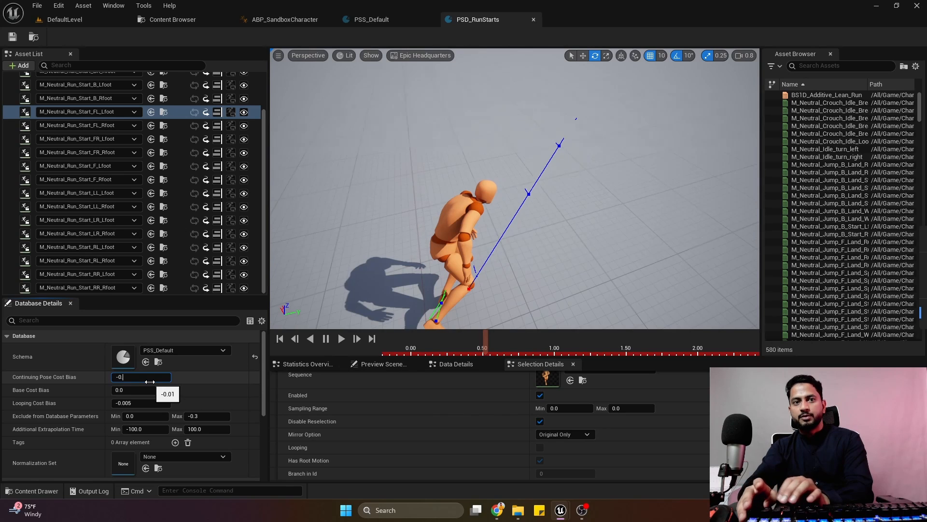
key(Return)
text(-0.0)
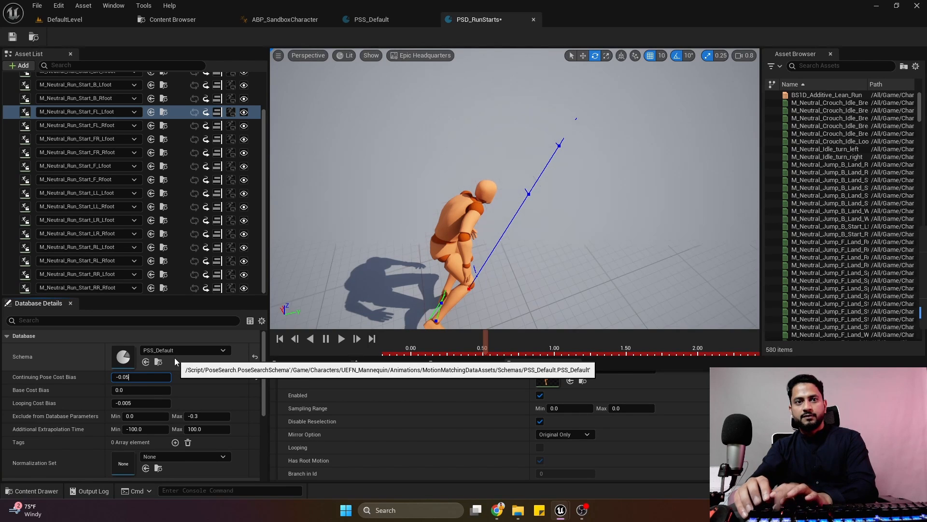
text(5)
key(Return)
key(ctrl+s)
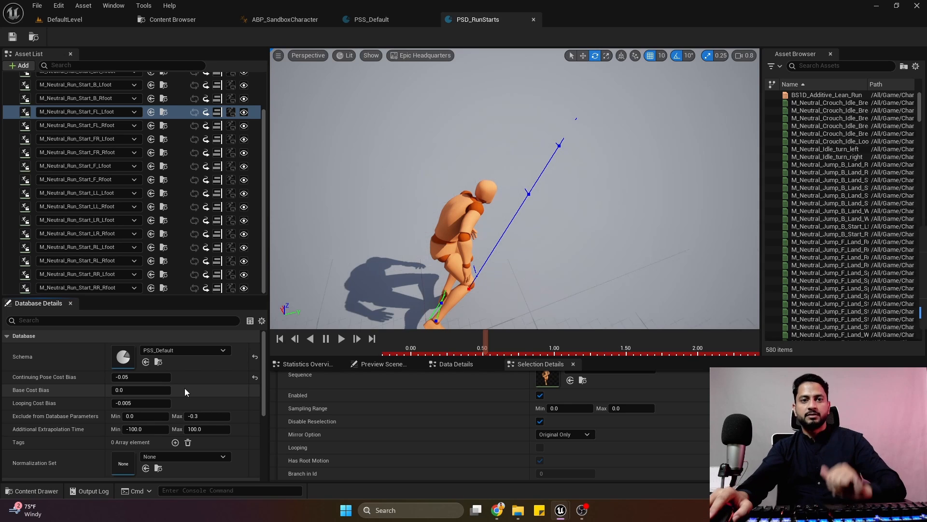
Examine the Normalization Set, preview and performance settings of PSD_RunStarts alongside its animation list.
scroll(185, 387, down, 4)
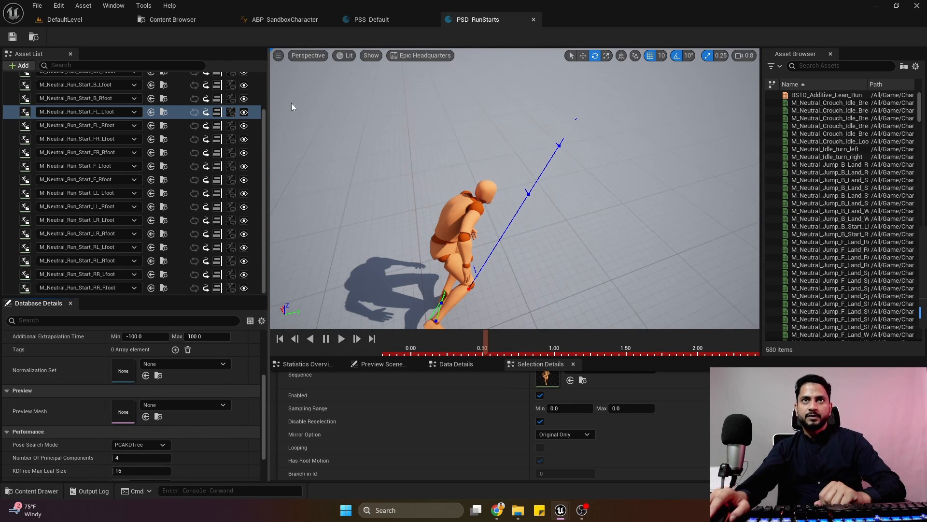
click(170, 20)
click(477, 21)
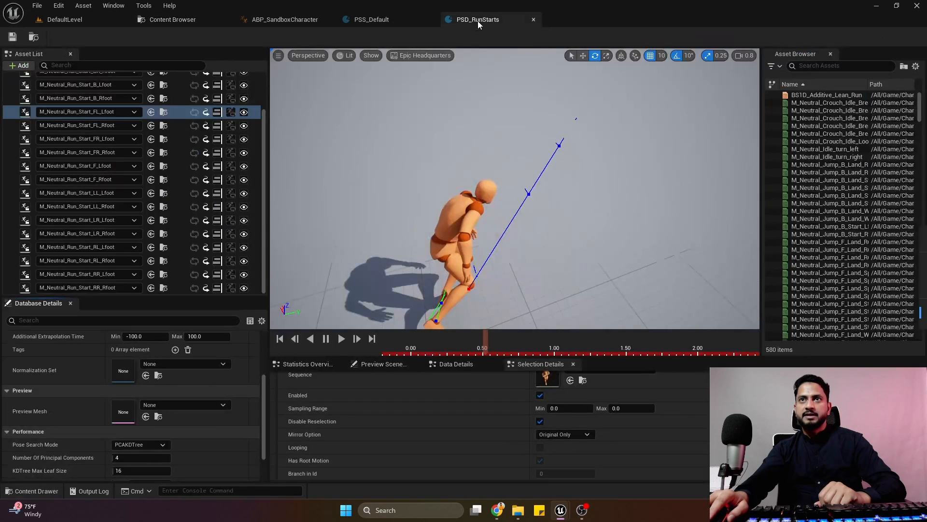
mouse_move(34, 370)
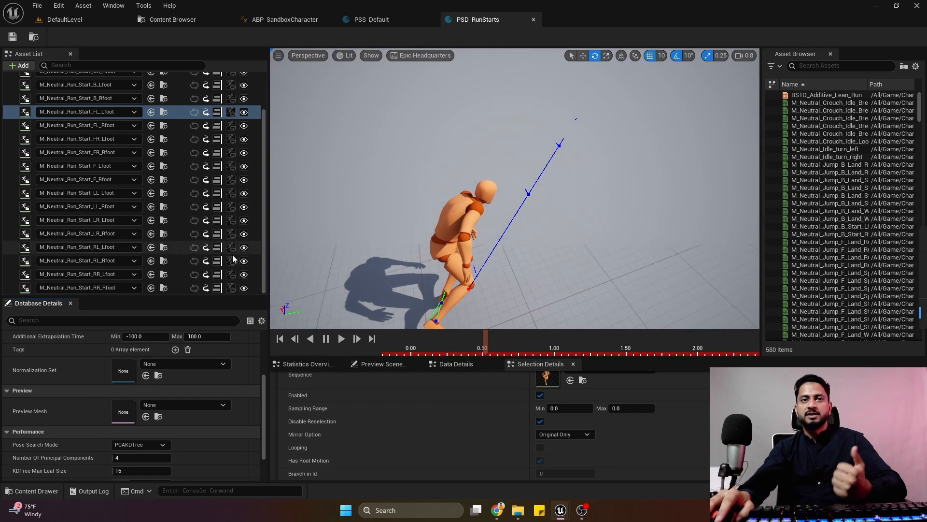
scroll(264, 237, up, 4)
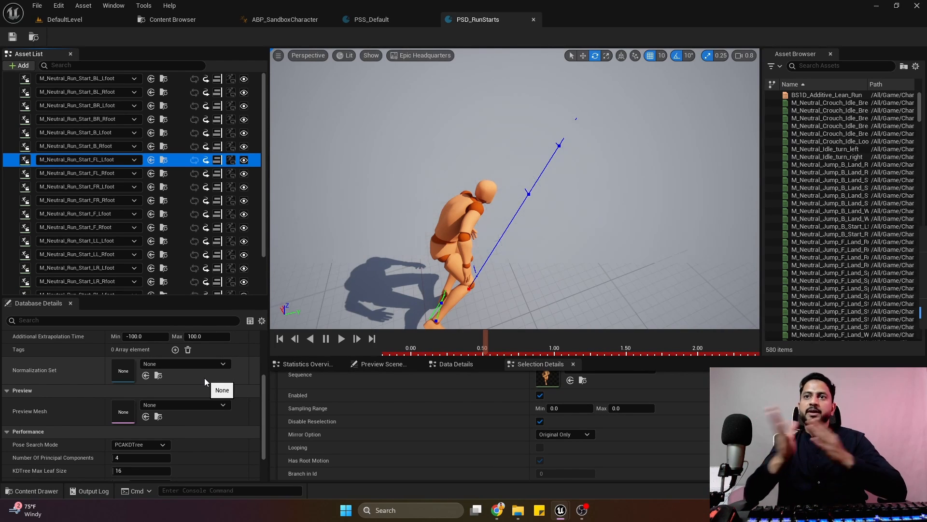
Clear the asset search in the Run folder and browse to the Blueprints folder.
click(187, 22)
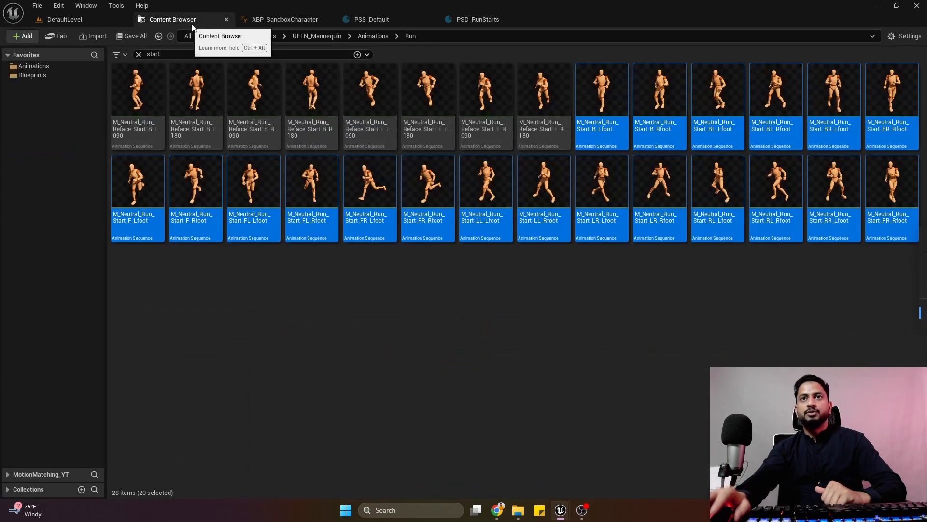
click(138, 54)
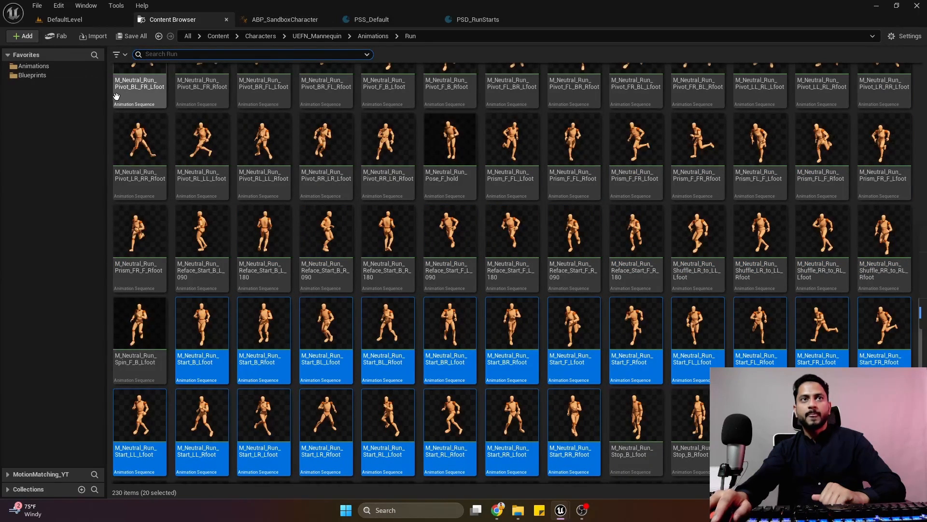
click(33, 65)
click(45, 75)
click(153, 115)
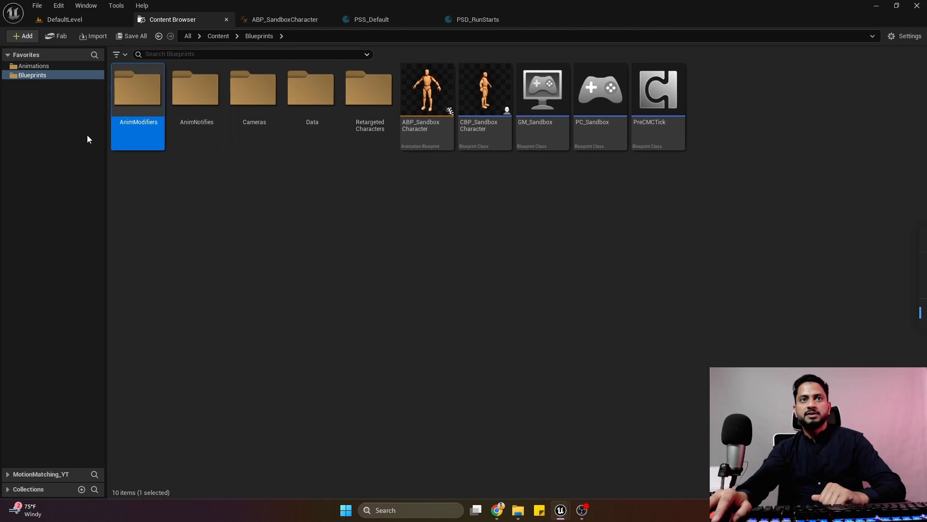
click(384, 193)
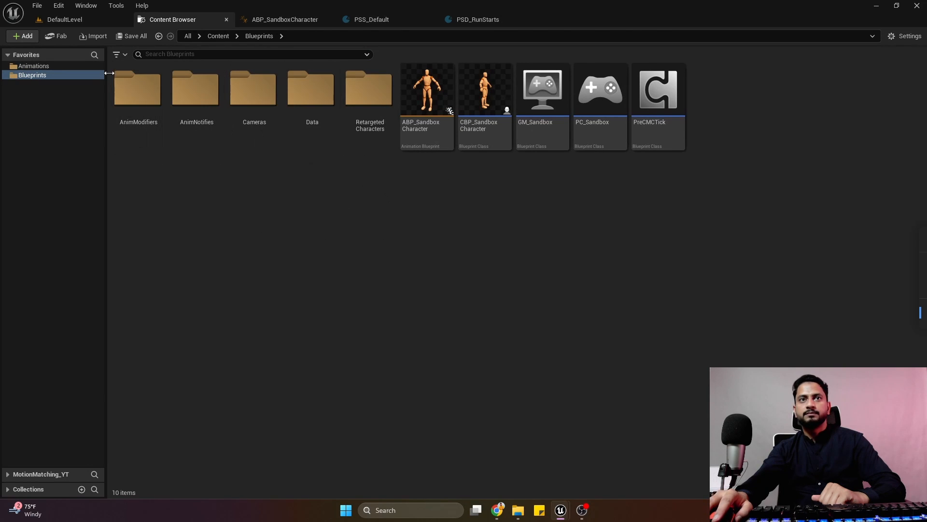
Locate the PSS_Default schema among the project assets and open the MotionMatchingDataAssets folder under Animations.
click(360, 20)
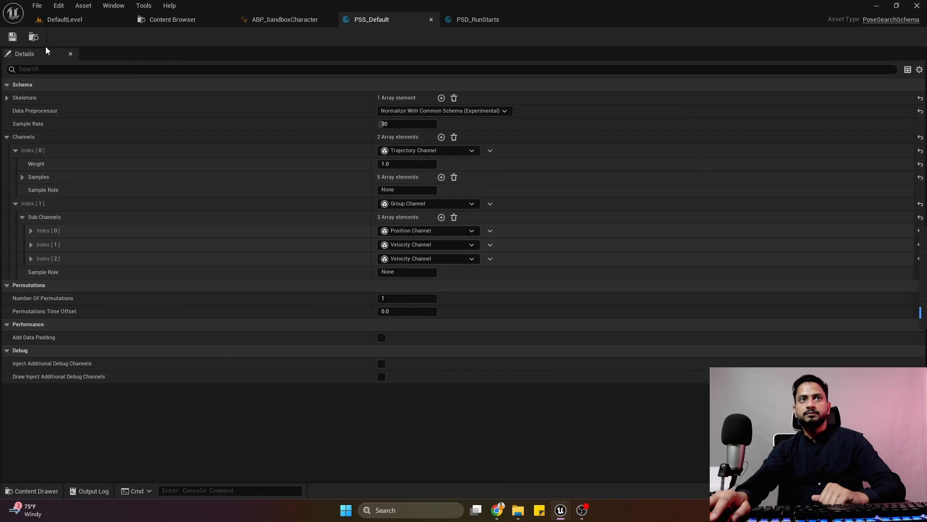
click(34, 38)
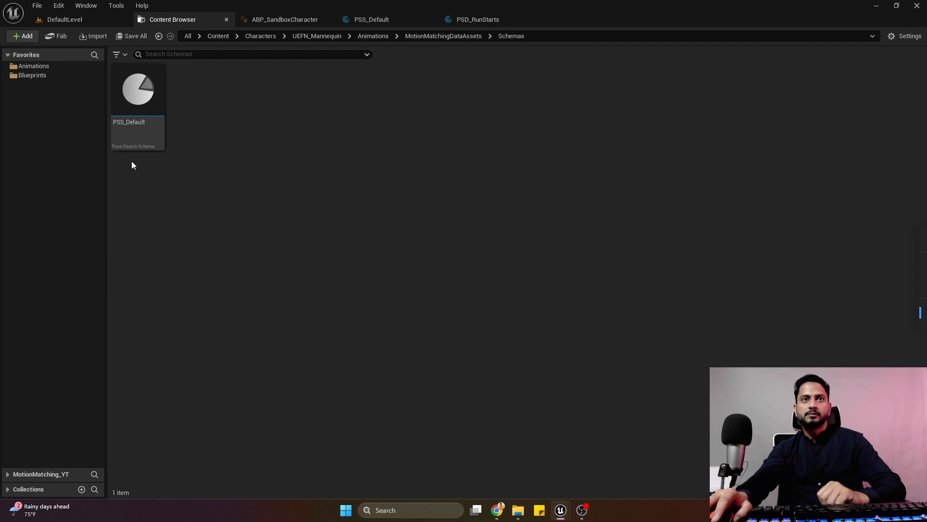
click(381, 36)
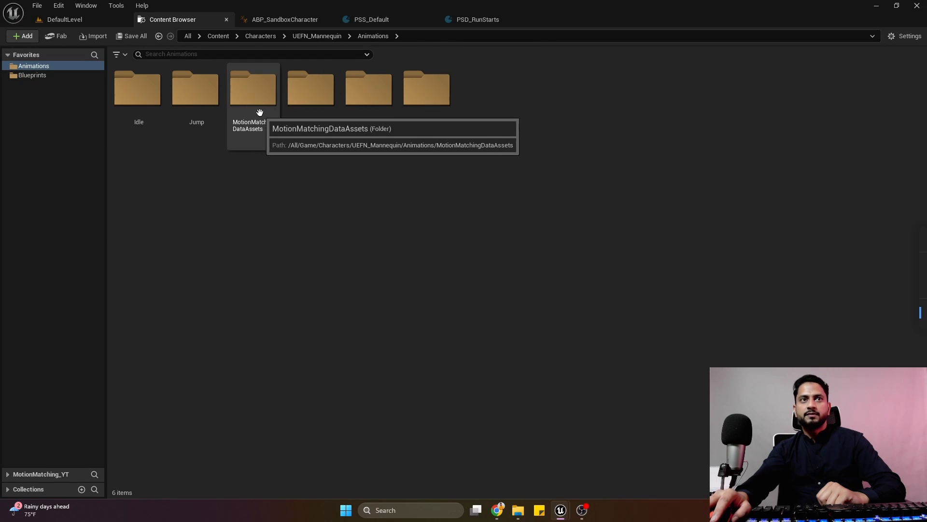
drag(256, 105, 274, 230)
double_click(271, 89)
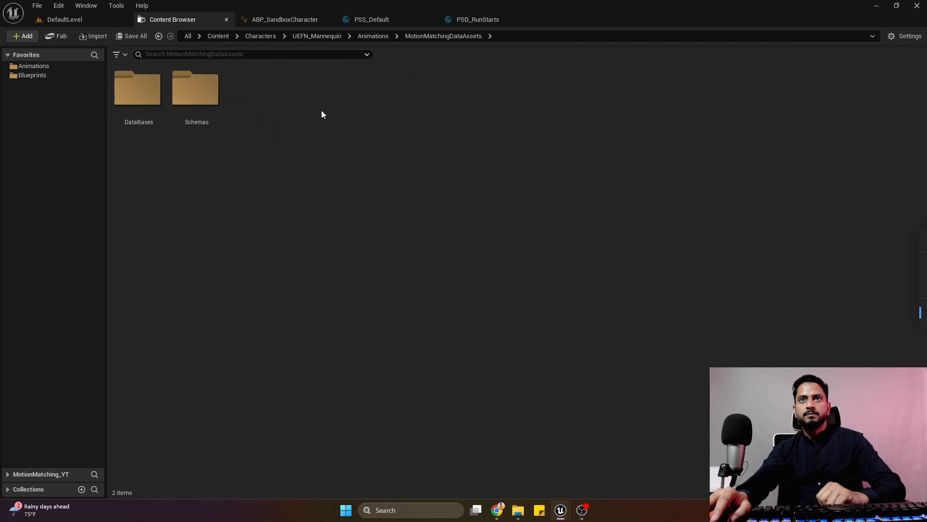
Go back up to the UEFN_Mannequin folder and open Animations, MotionMatchingDataAssets, DataBases.
key(alt+Left)
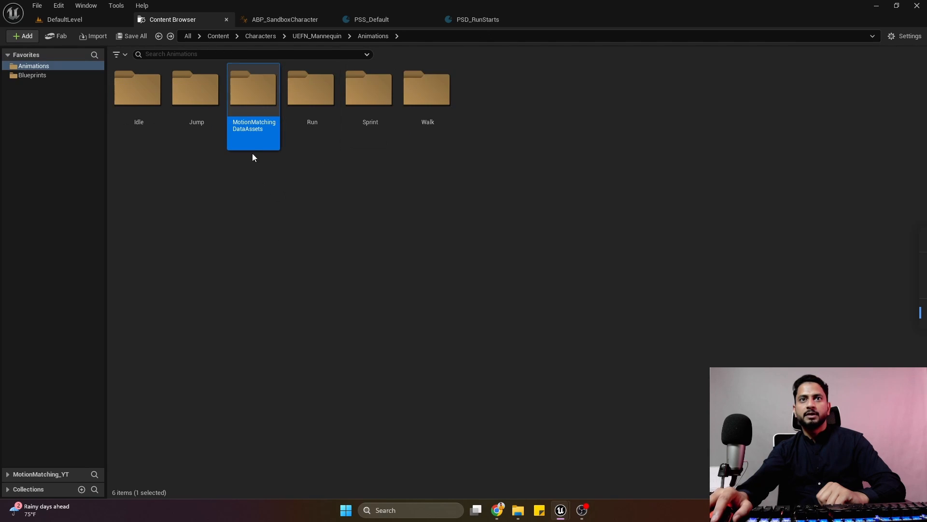
click(324, 35)
click(275, 216)
click(327, 38)
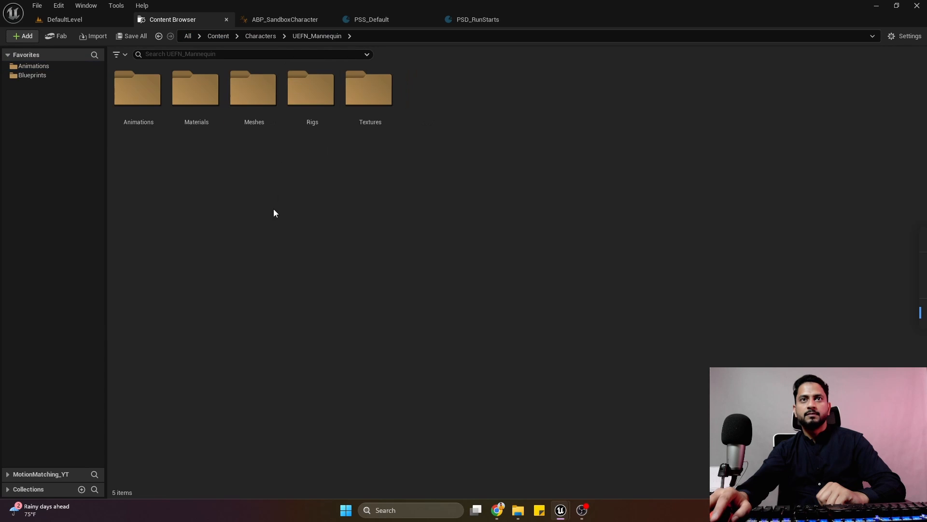
double_click(138, 102)
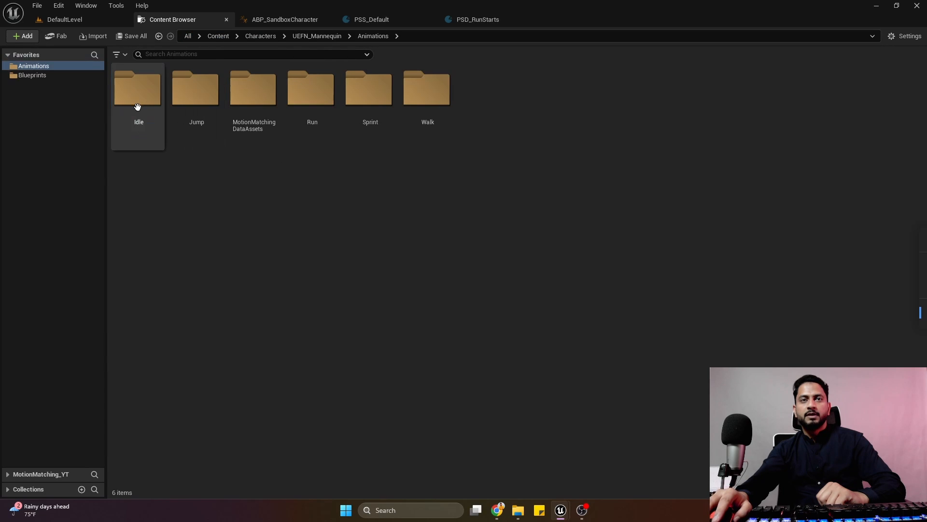
double_click(264, 126)
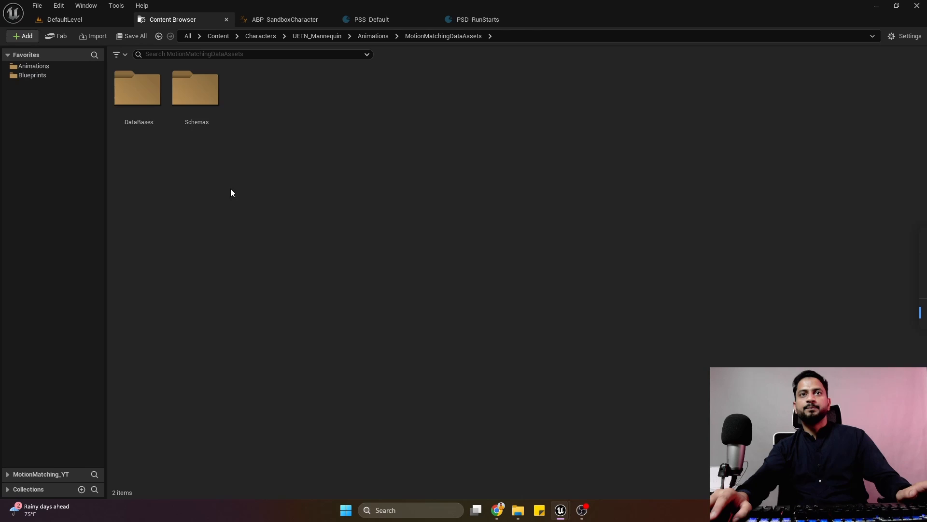
double_click(155, 123)
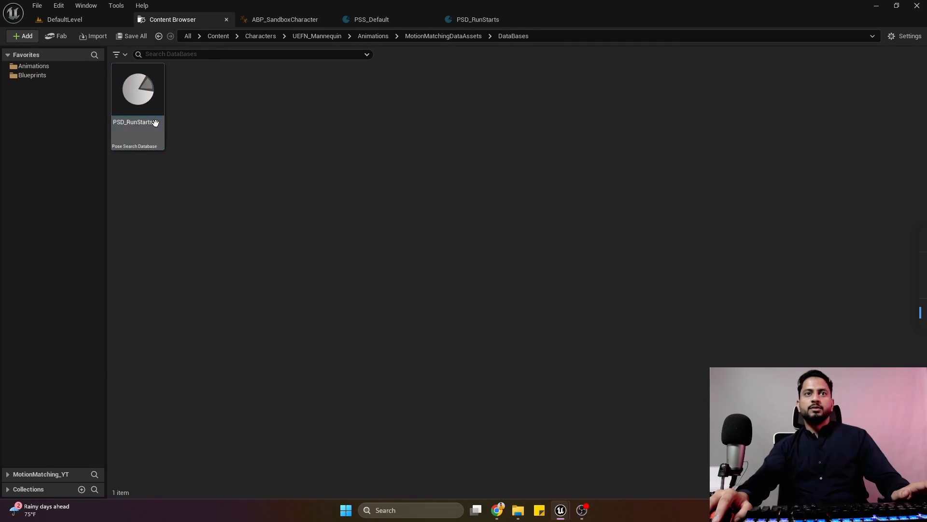
Create a Pose Search Normalization Set asset in the DataBases folder.
right_click(224, 121)
mouse_move(376, 297)
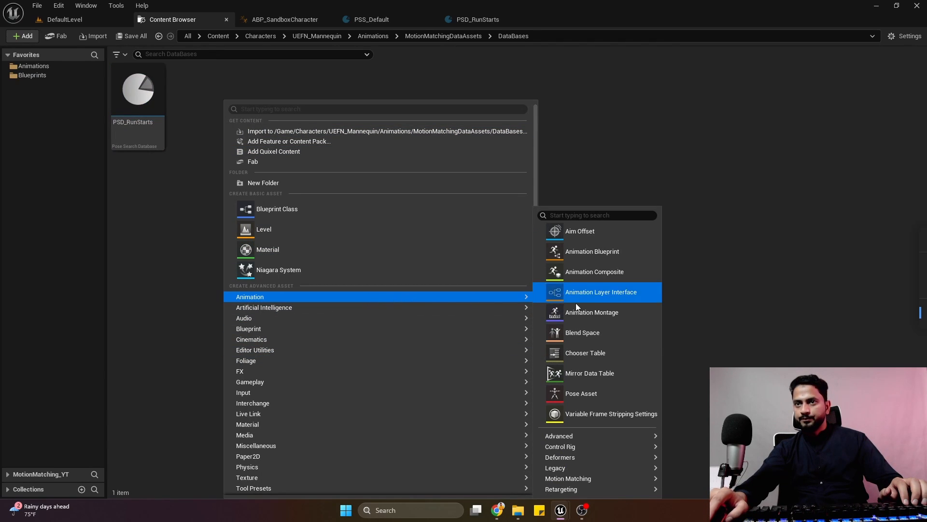
mouse_move(620, 473)
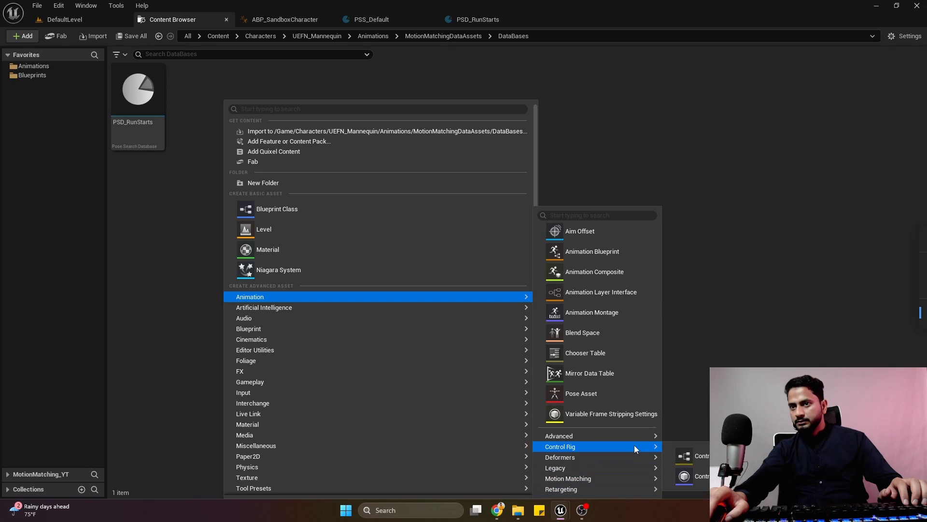
mouse_move(641, 441)
mouse_move(648, 481)
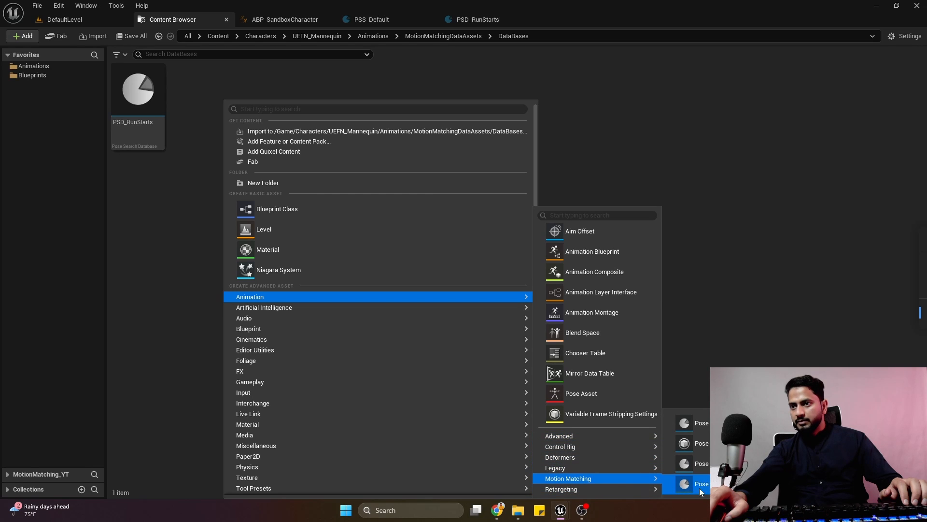
click(693, 464)
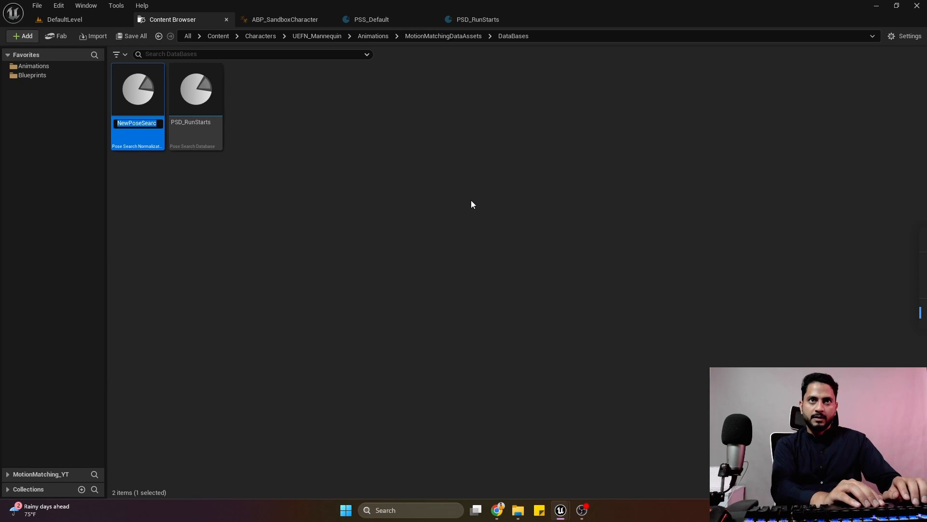
Name the new normalization set PSN_Set and open it for editing.
text(PSN)
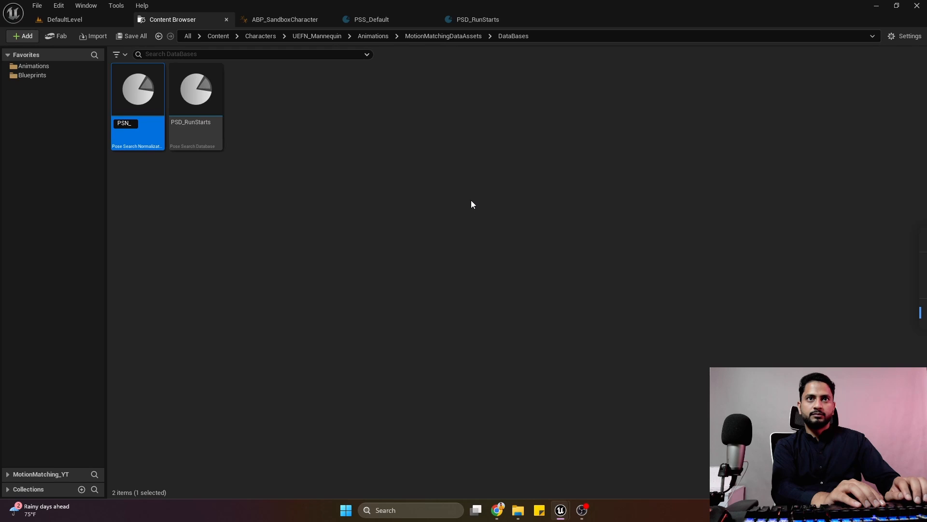
text(_A)
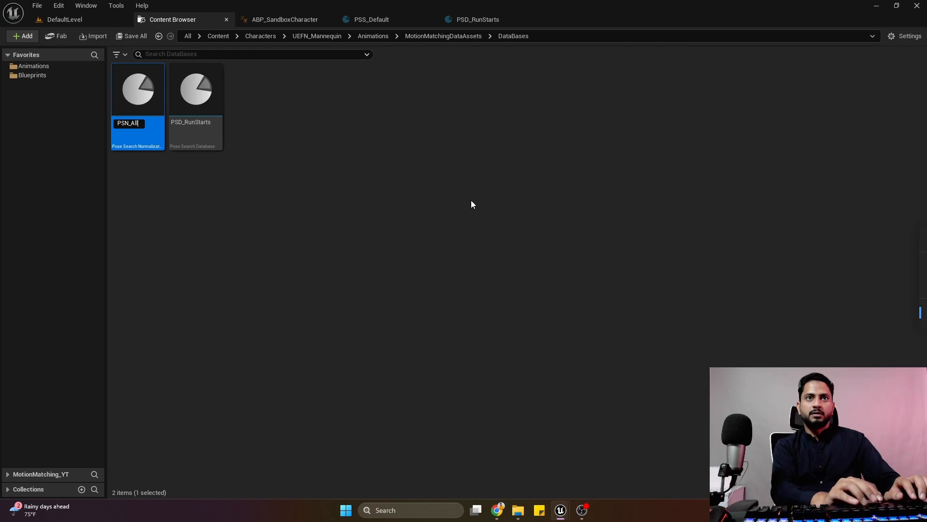
text(LL)
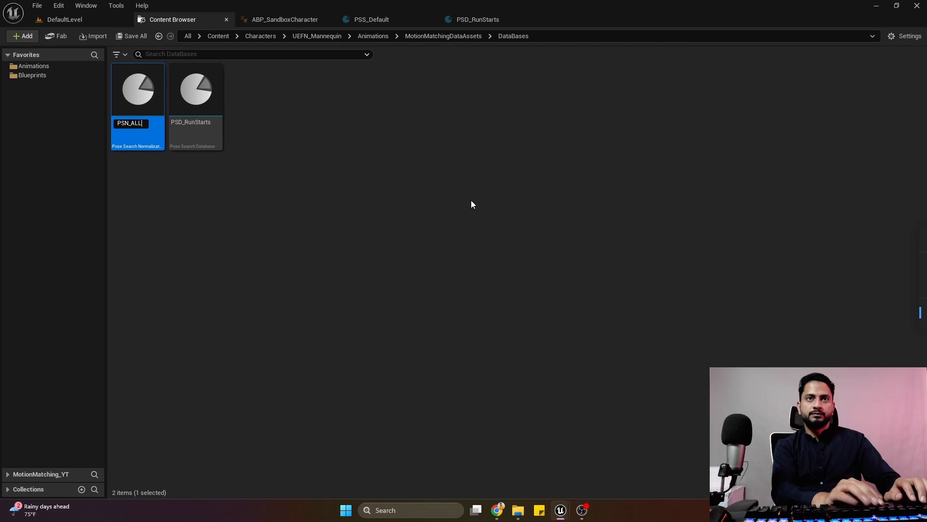
key(BackSpace)
key(BackSpace)
key(BackSpace)
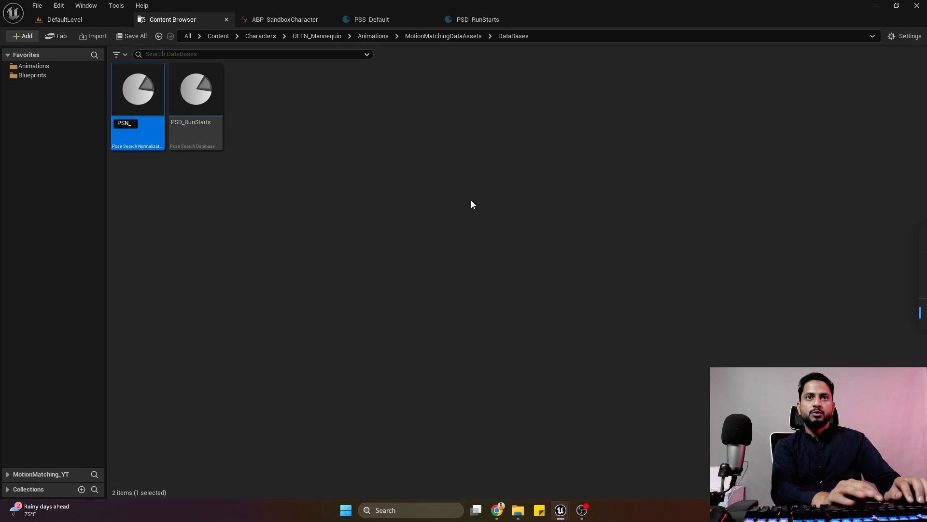
text(Set)
key(Return)
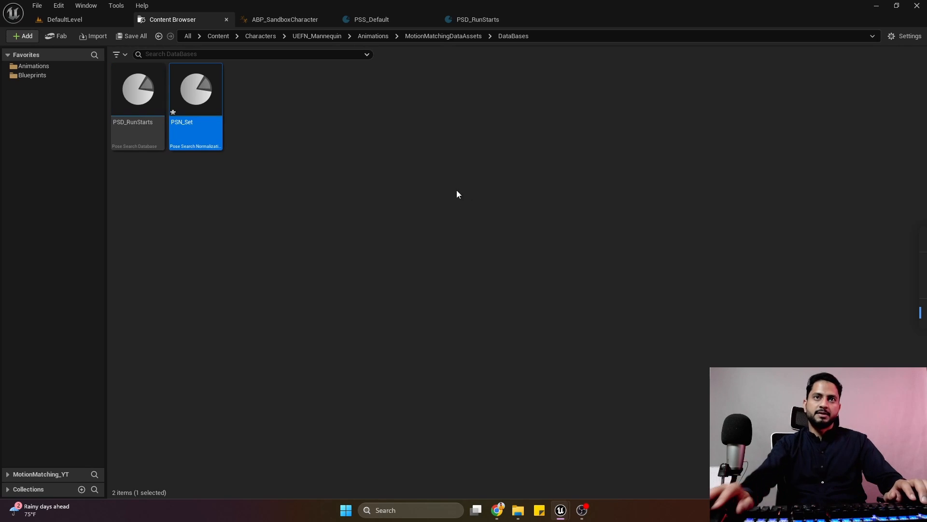
double_click(223, 109)
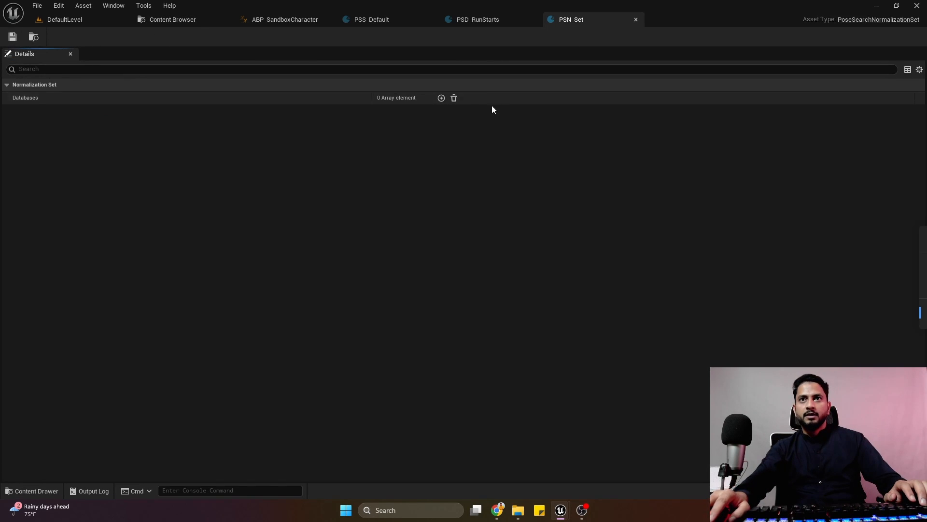
Add PSD_RunStarts as an entry in the Databases array of PSN_Set, then save and close the normalization set.
click(442, 99)
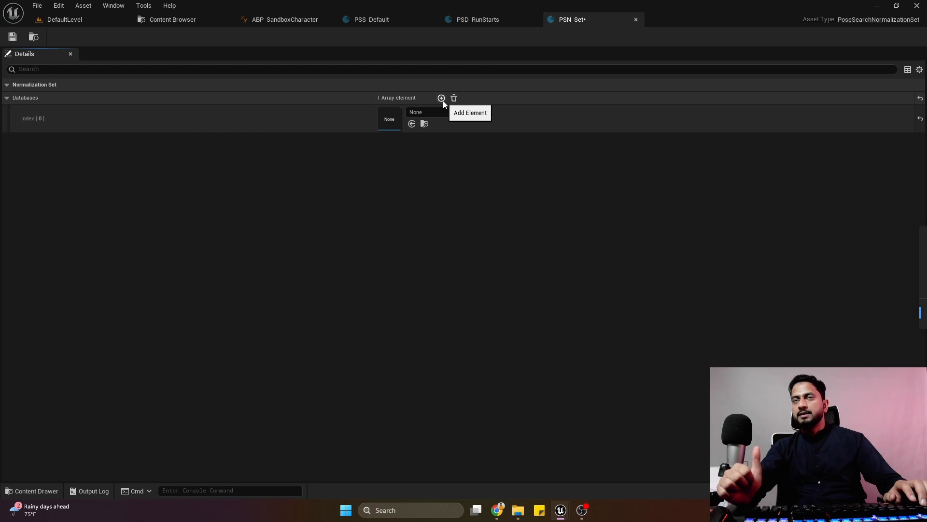
click(443, 113)
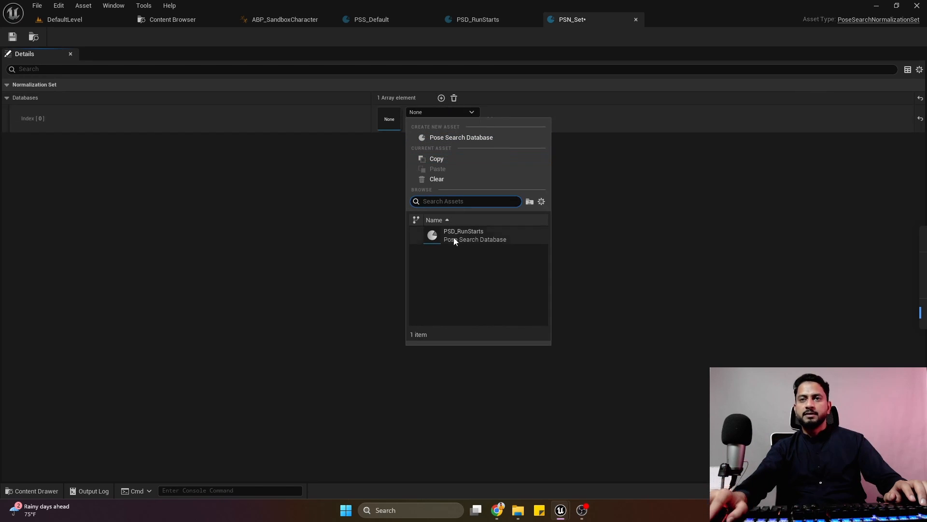
click(468, 244)
click(12, 37)
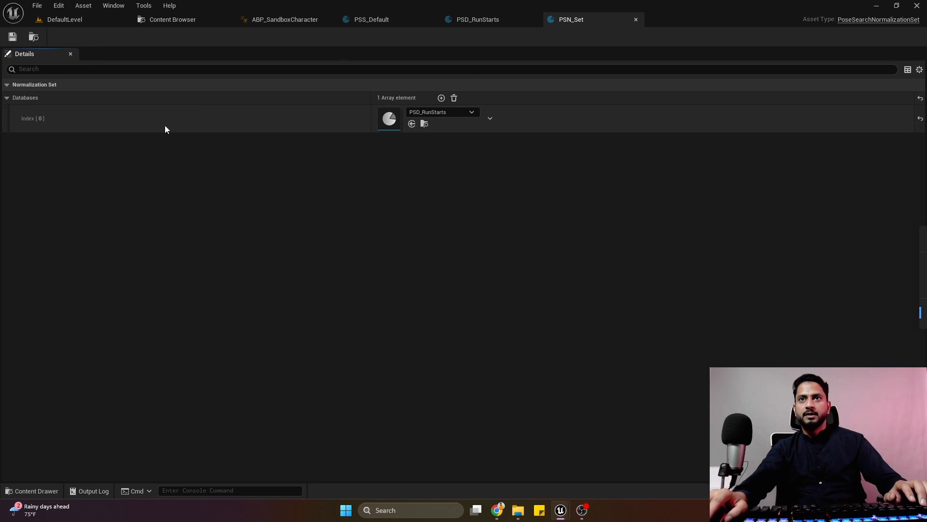
click(636, 19)
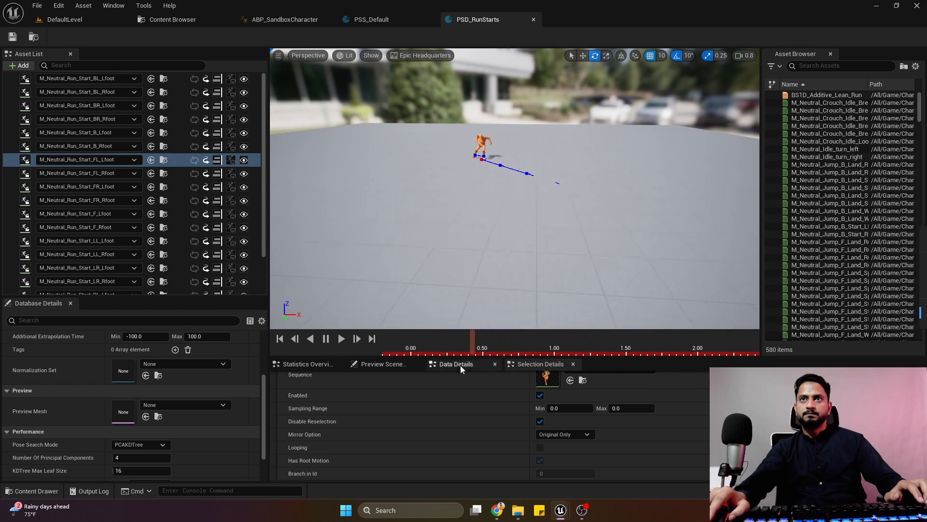
click(386, 21)
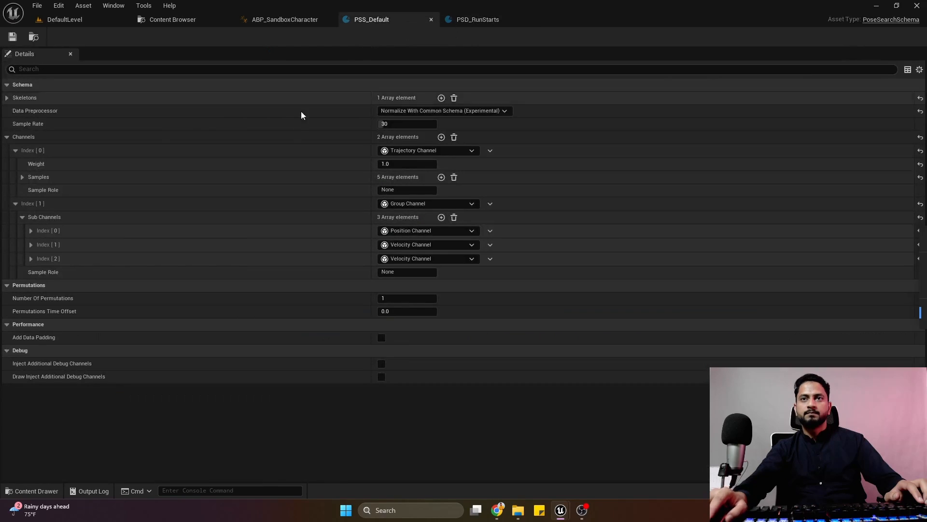
click(212, 19)
click(476, 20)
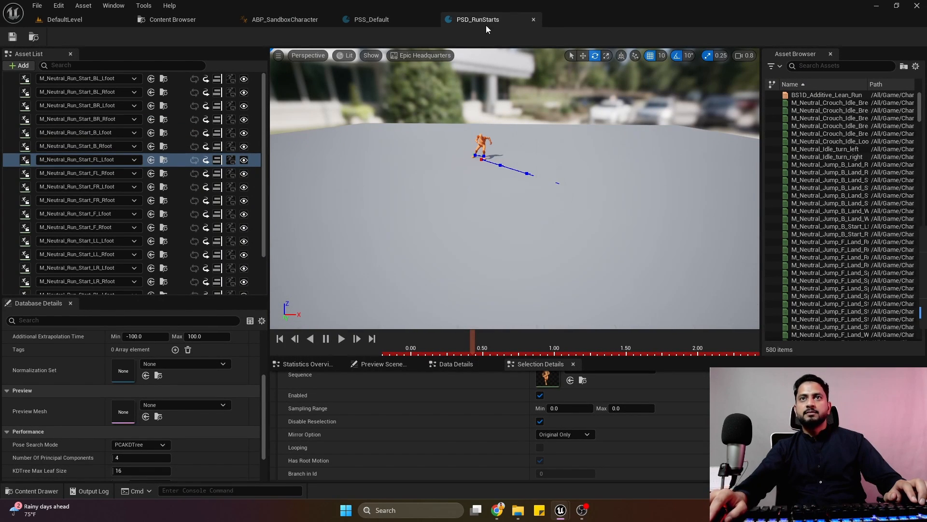
click(364, 19)
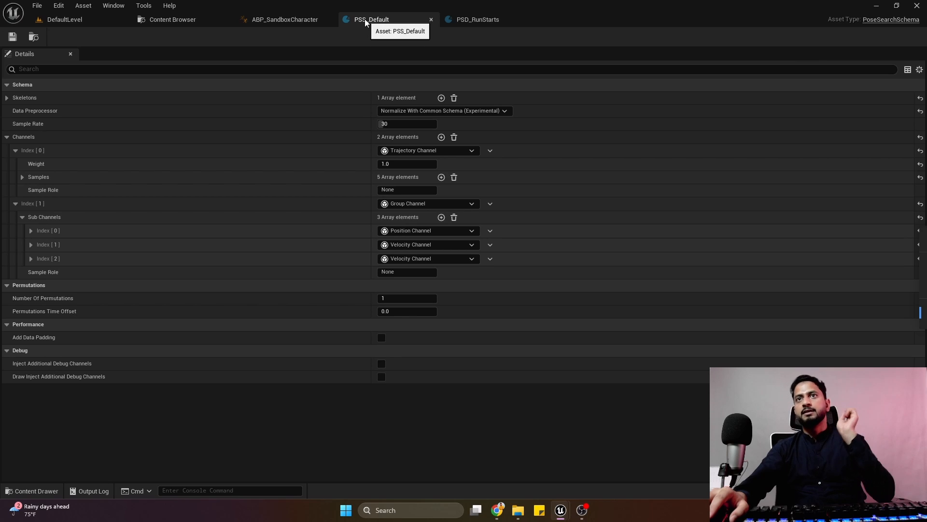
click(190, 27)
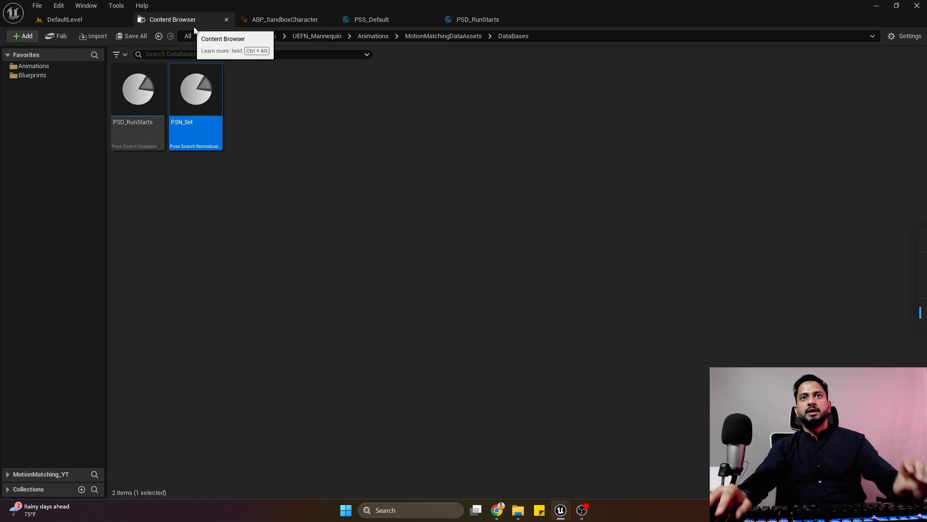
Add a Motion Matching node before the Pose History node in the AnimGraph of ABP_SandboxCharacter.
click(276, 23)
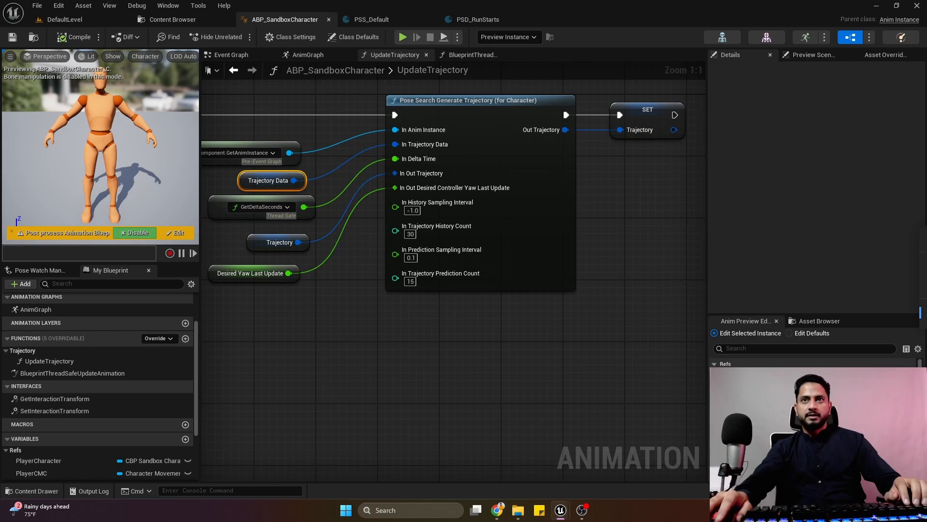
click(313, 54)
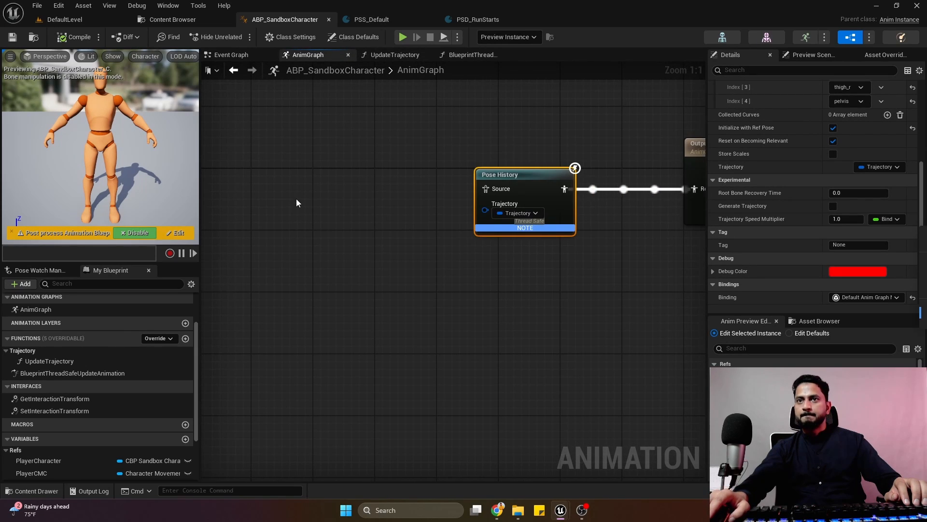
right_click(296, 200)
text(motion)
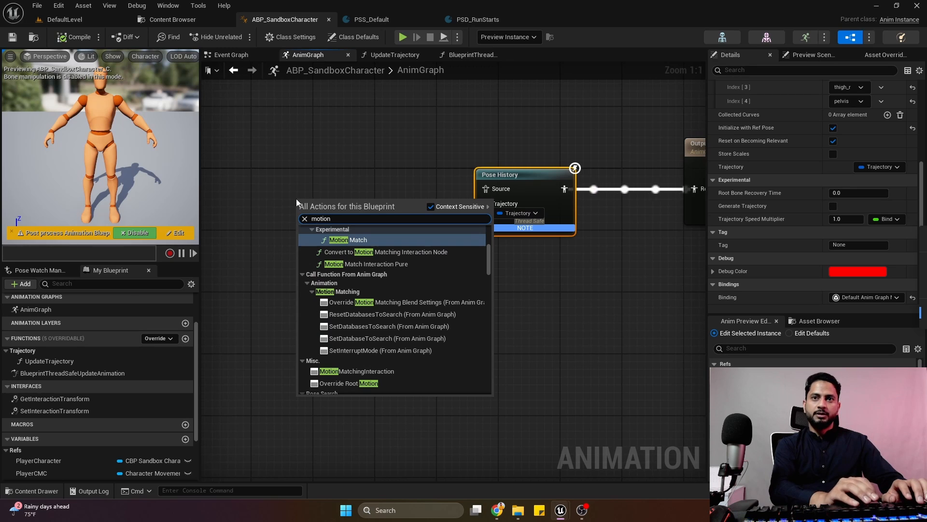
text( matching)
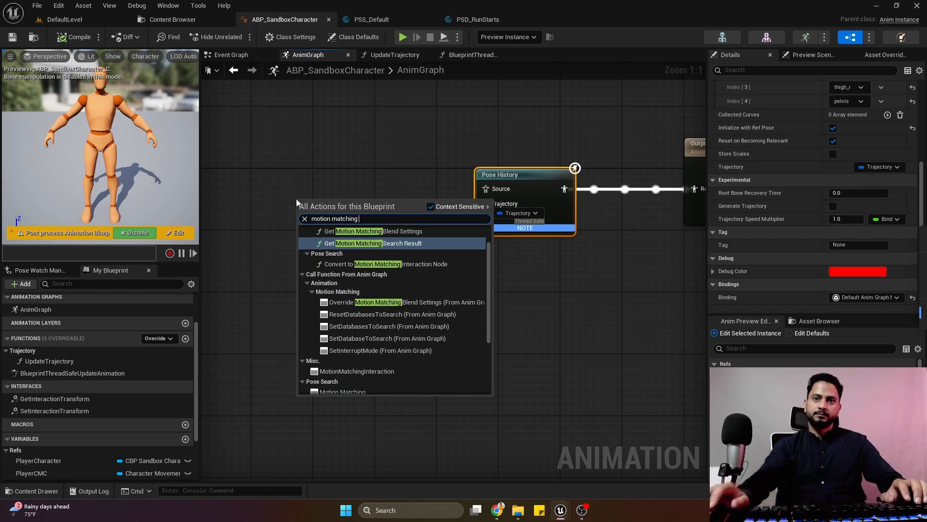
scroll(343, 348, down, 3)
click(347, 346)
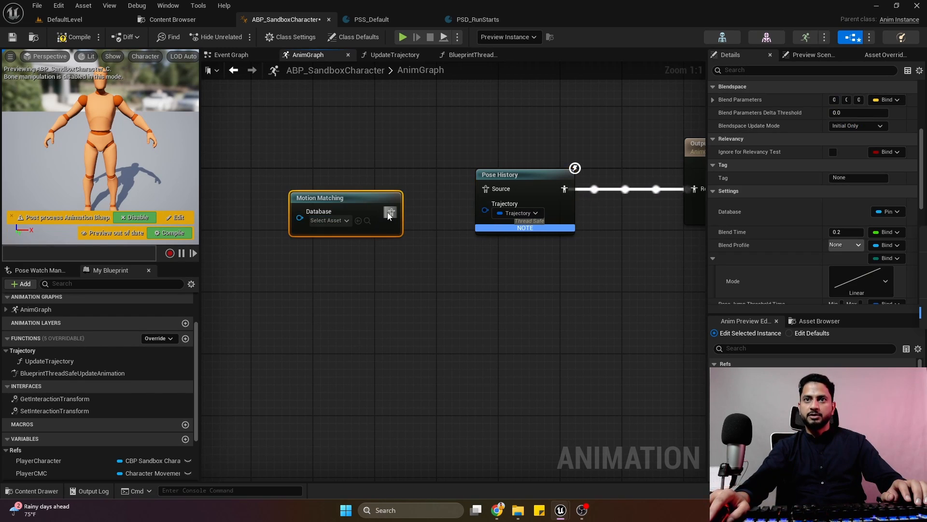
Connect the Motion Matching node's output to the Pose History source, align the two nodes, and compile and save the blueprint.
drag(351, 203, 316, 180)
click(334, 157)
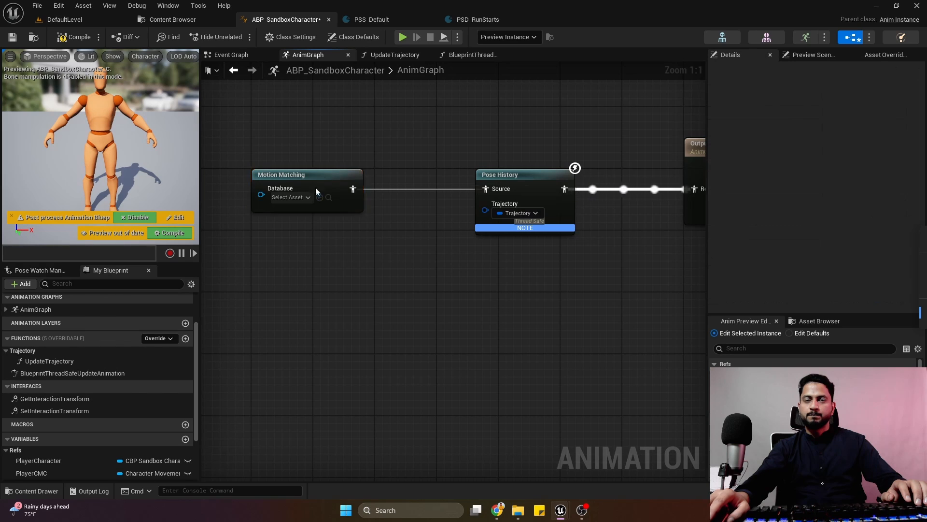
click(308, 197)
click(330, 145)
click(74, 37)
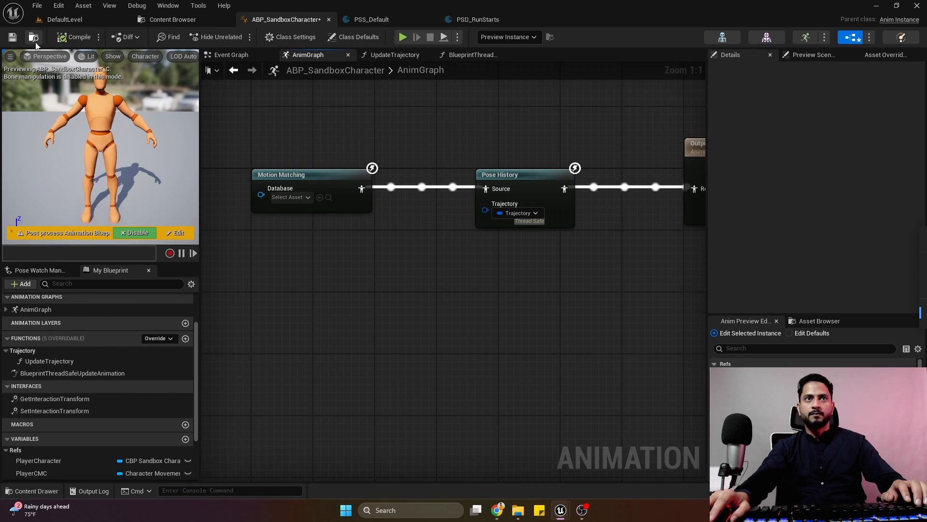
Look over the Motion Matching node's settings, assign PSD_RunStarts as its database and compile the blueprint.
click(304, 175)
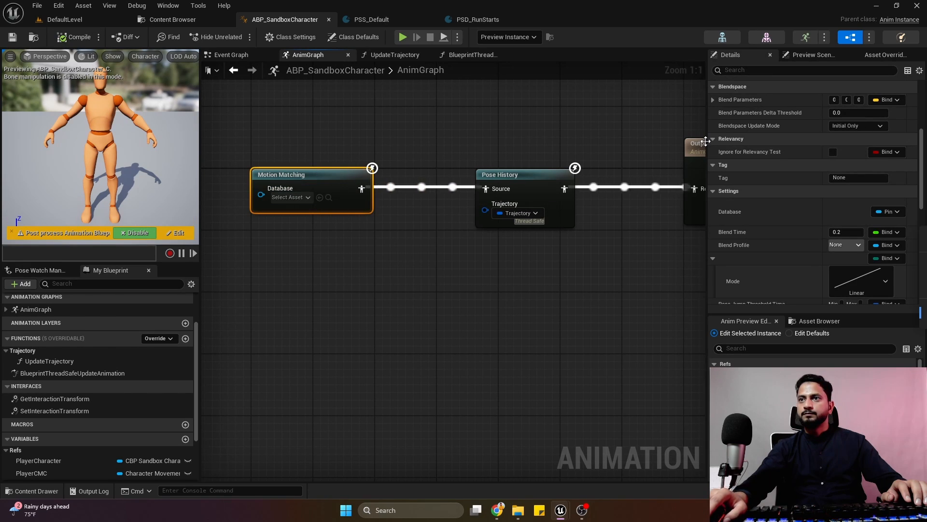
drag(706, 137, 648, 127)
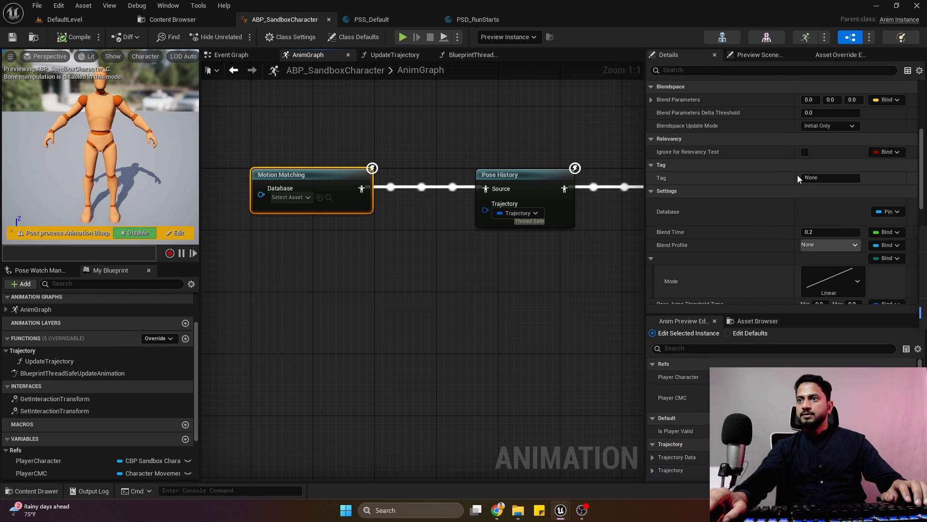
scroll(797, 175, up, 5)
scroll(835, 270, up, 1)
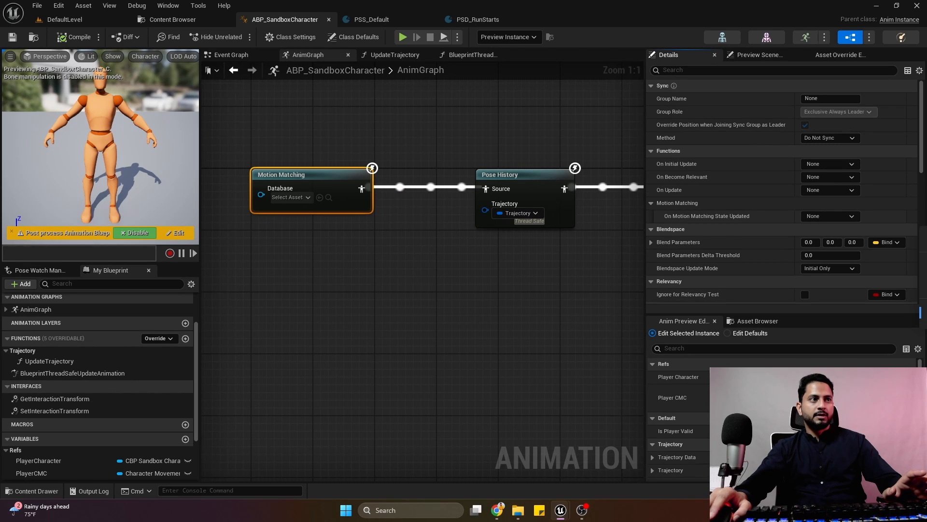
click(301, 198)
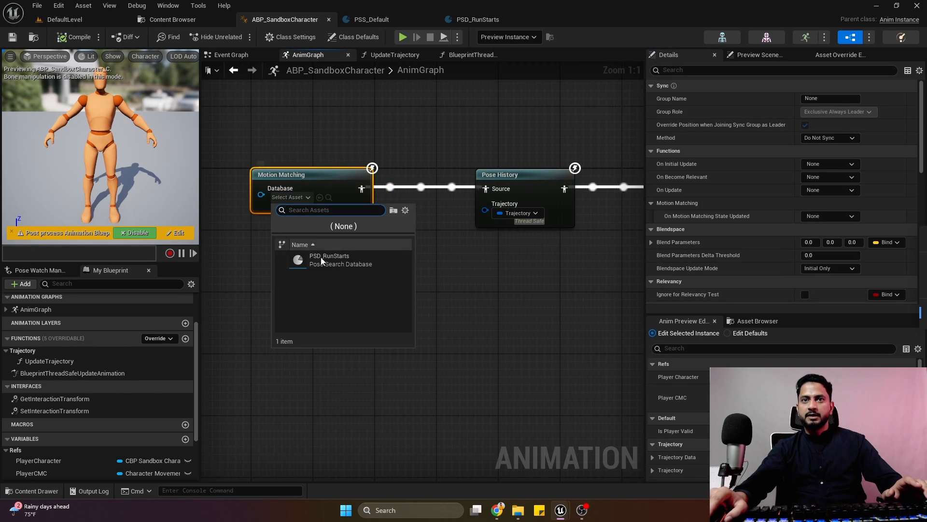
click(319, 261)
click(68, 36)
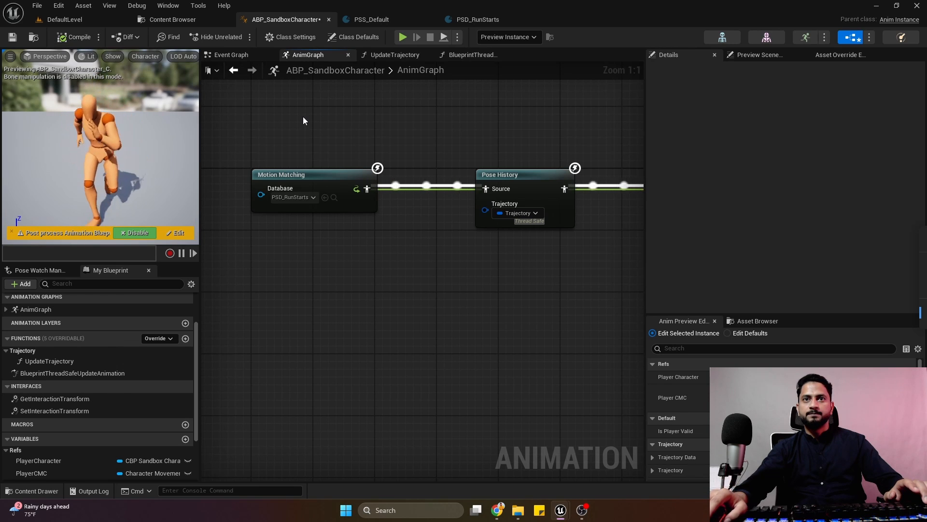
Play DefaultLevel and run the character forward, backward and sideways to test the run-start motion matching, then stop the session.
click(64, 19)
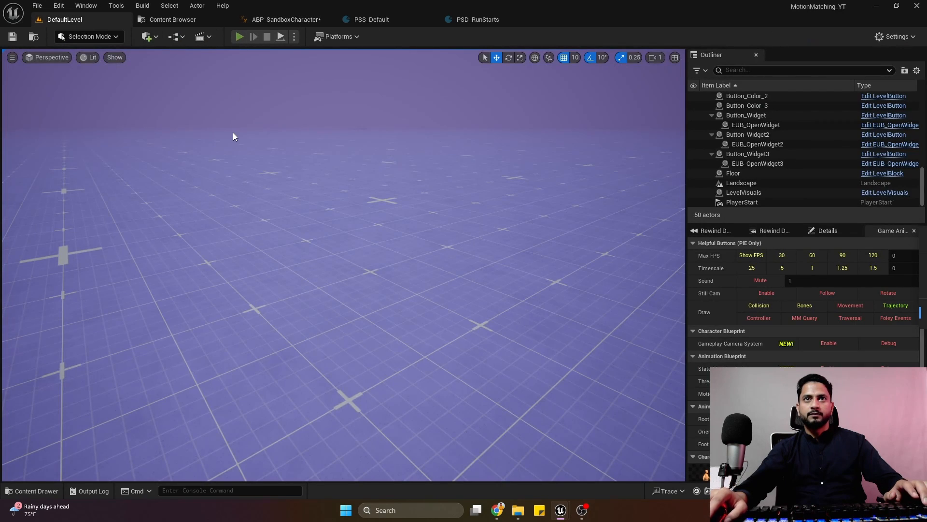
key(alt+p)
key(w)
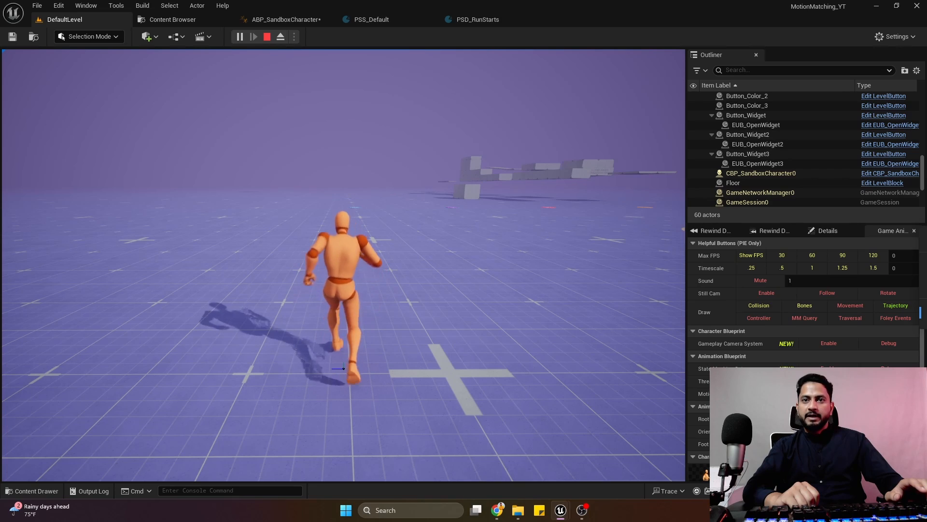
key(a)
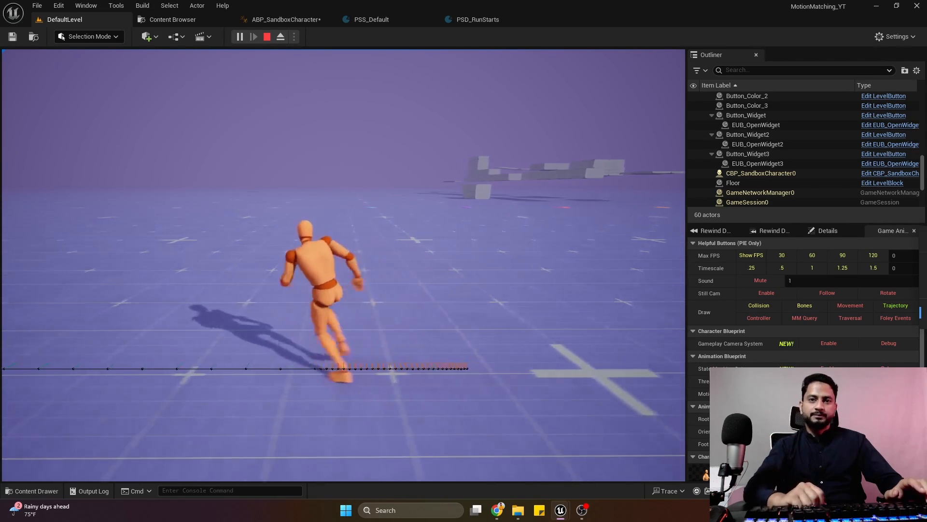
key(d)
key(w)
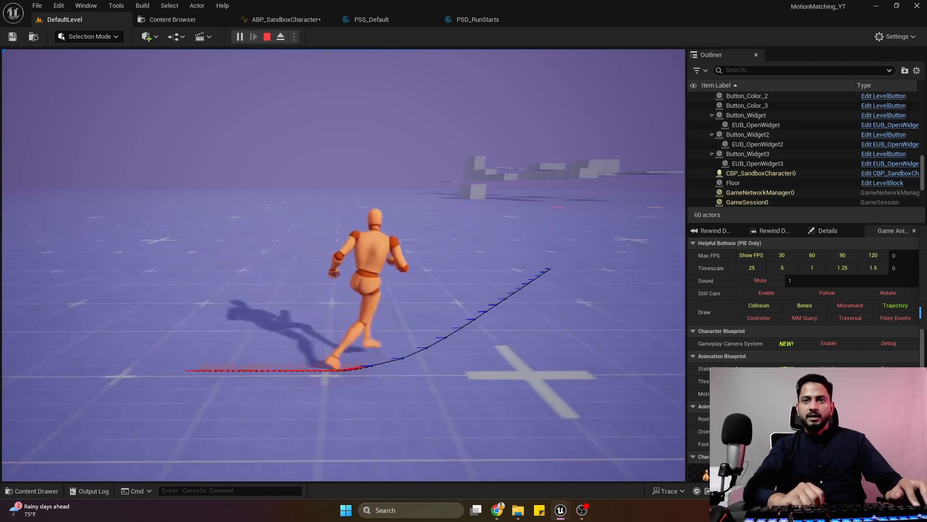
key(a)
key(w)
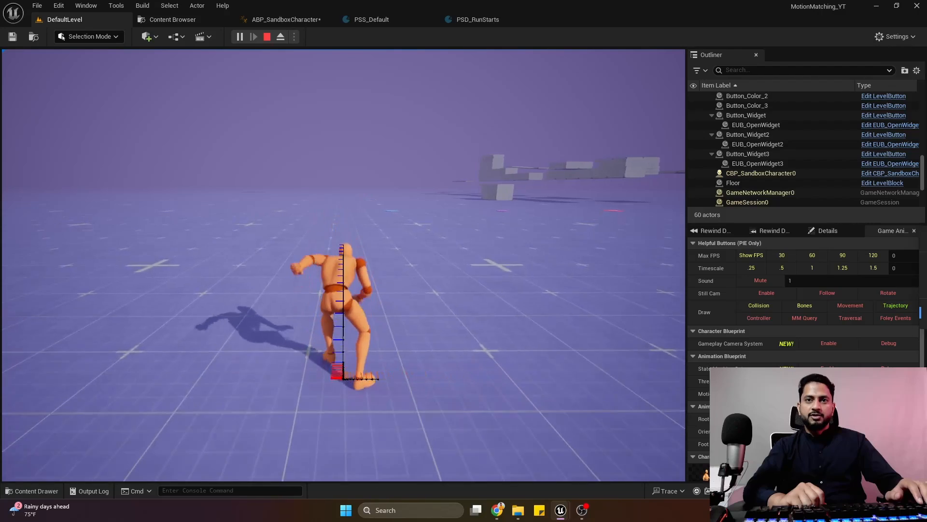
key(s)
key(w)
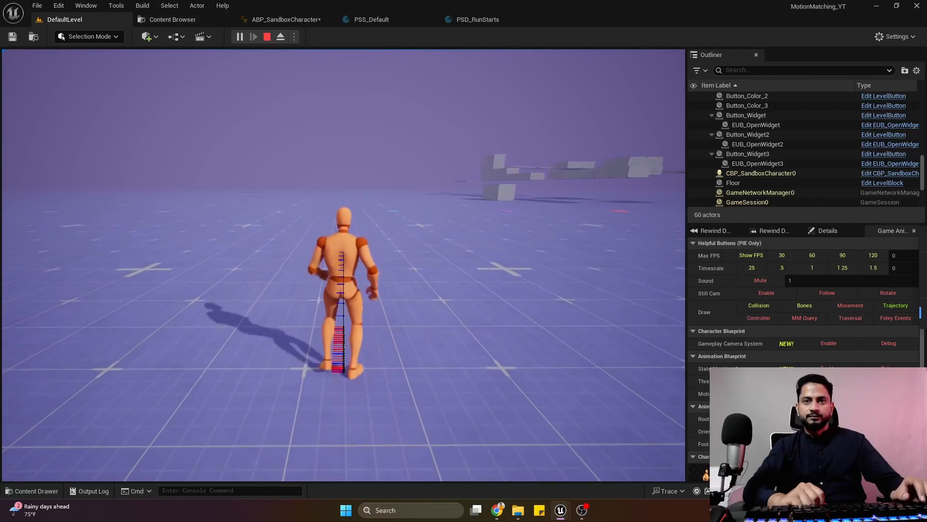
key(s)
key(a)
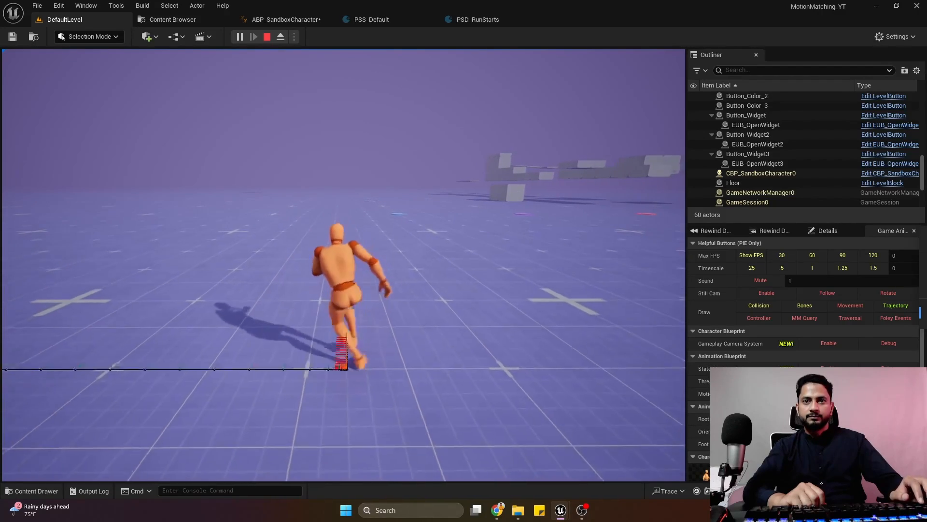
key(d)
key(a)
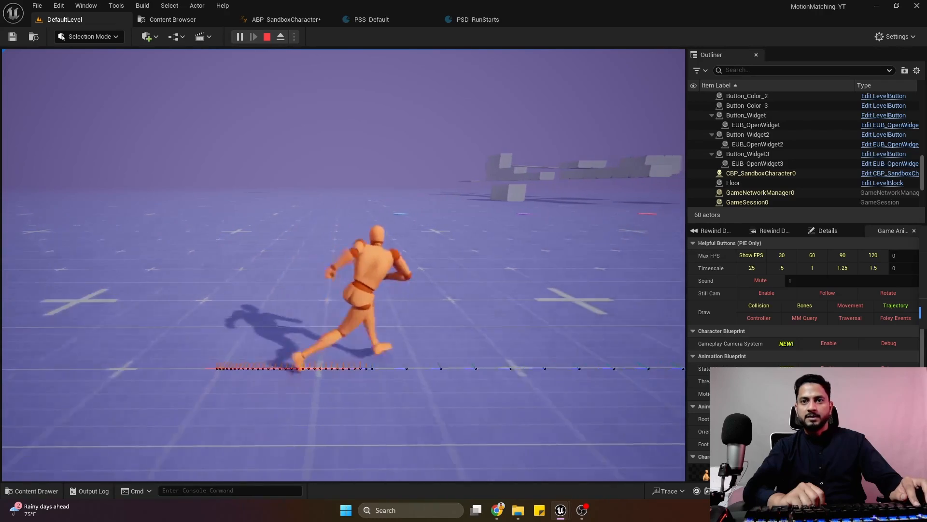
key(d)
key(w)
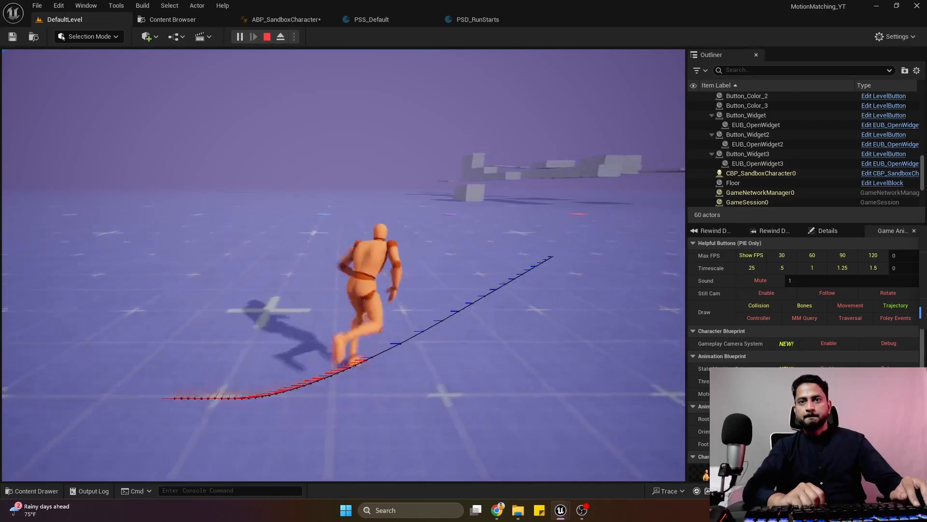
key(a)
key(a)
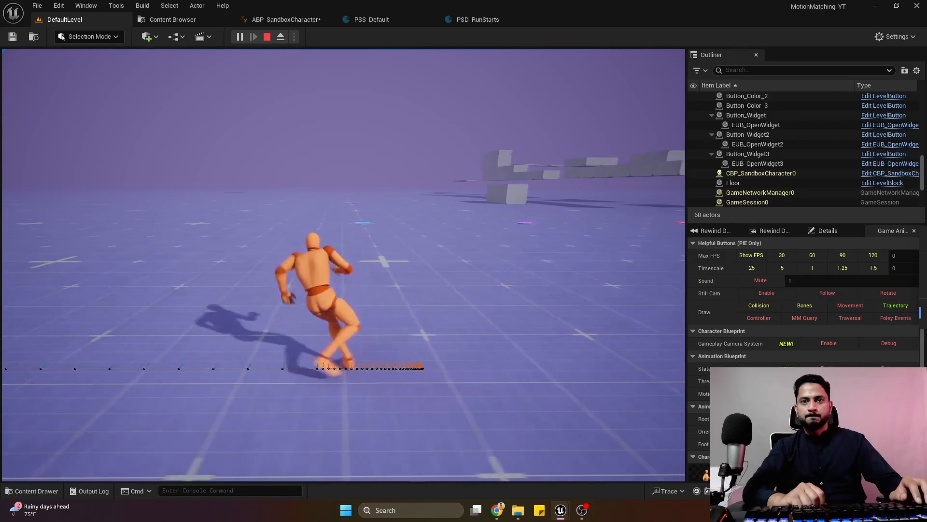
key(w)
key(Escape)
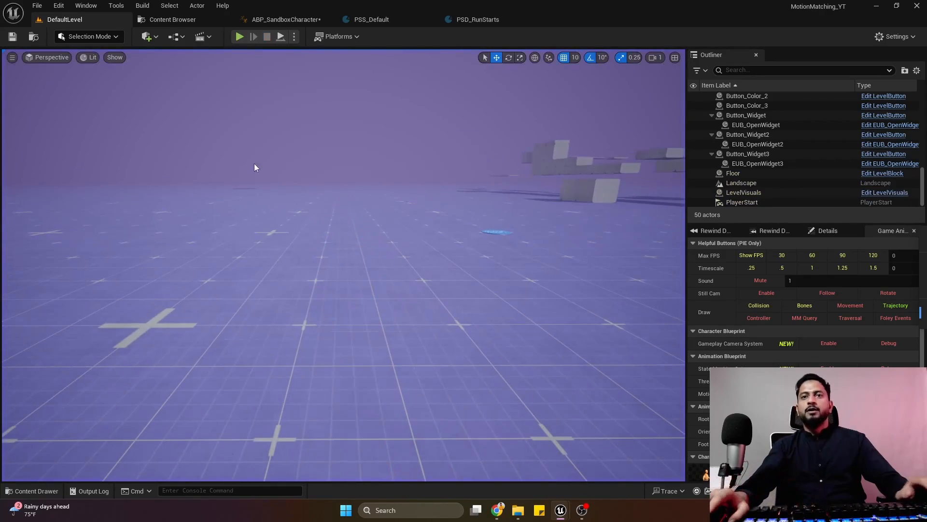
Return to the AnimGraph of ABP_SandboxCharacter and clear the database assigned to the Motion Matching node.
click(475, 23)
click(392, 24)
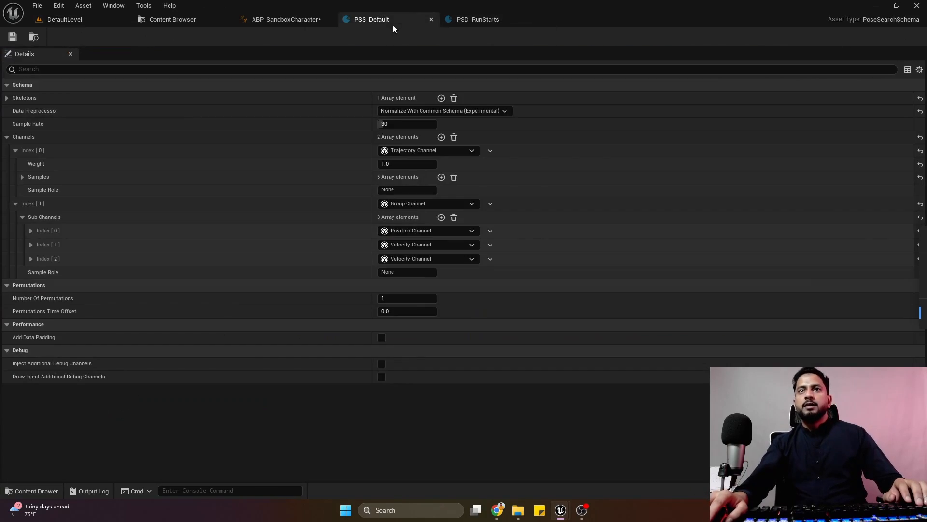
click(300, 17)
click(319, 193)
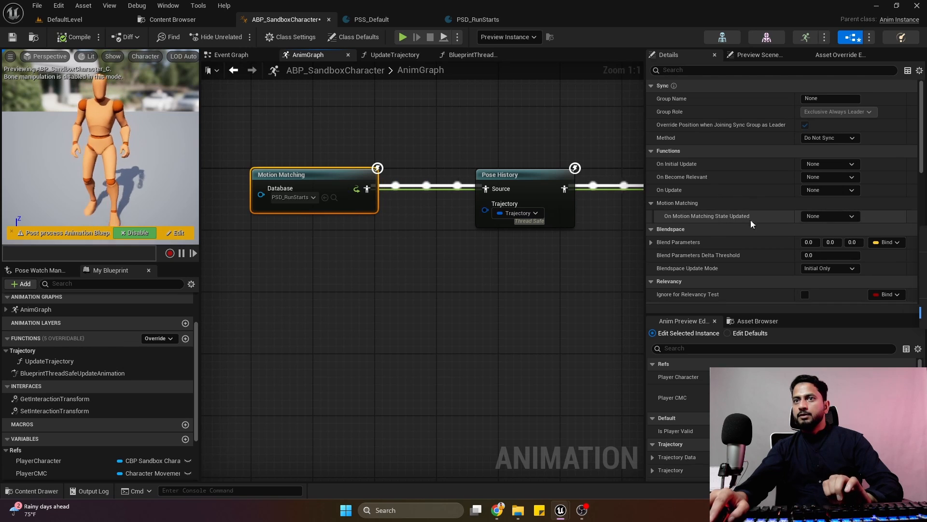
right_drag(750, 221, 775, 47)
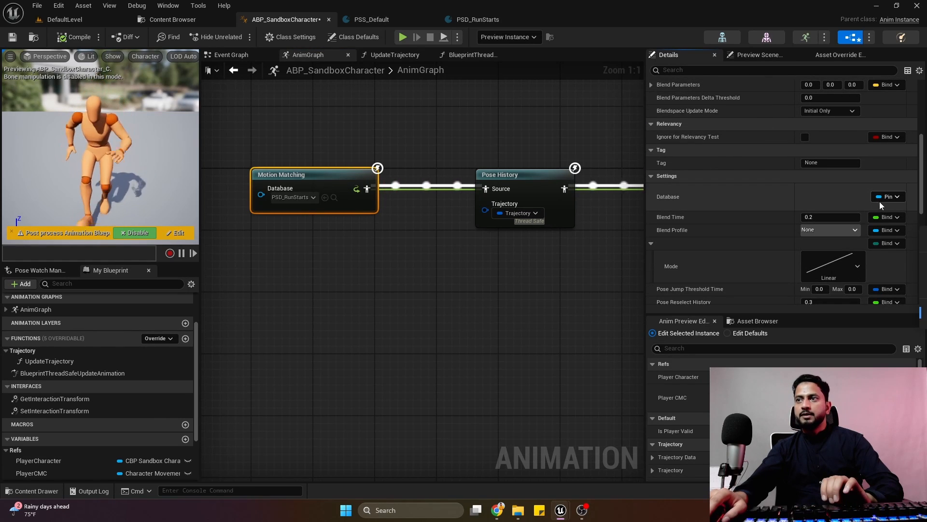
click(293, 197)
click(345, 228)
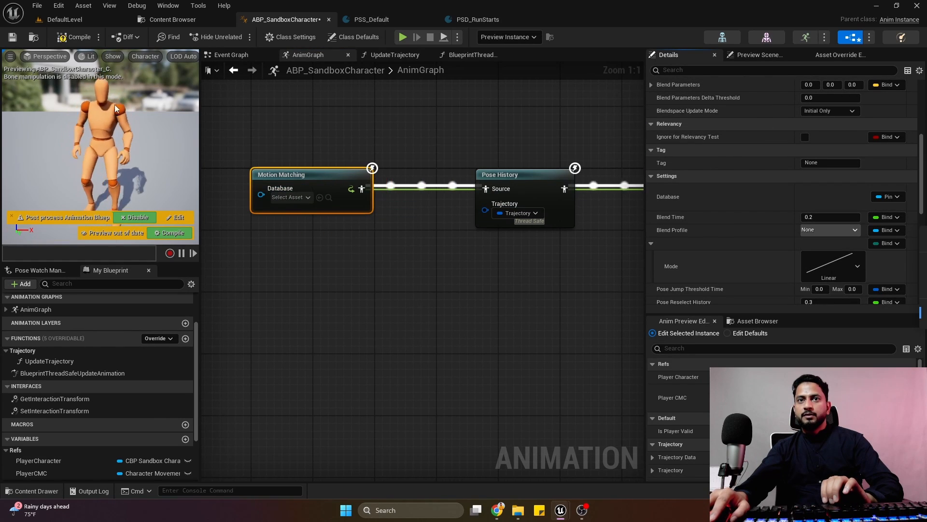
Stop exposing the Motion Matching node's Database as a pin, make it a dynamic value, and compile the blueprint.
click(74, 38)
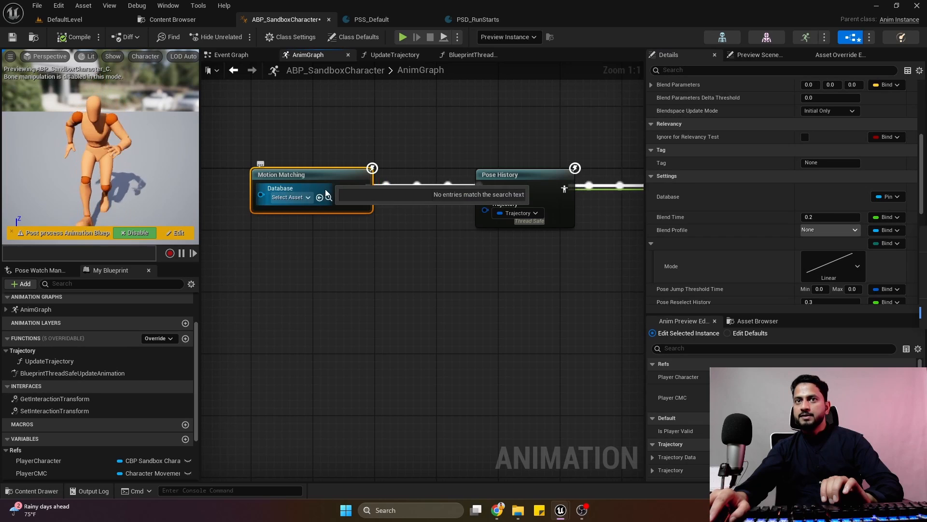
click(888, 197)
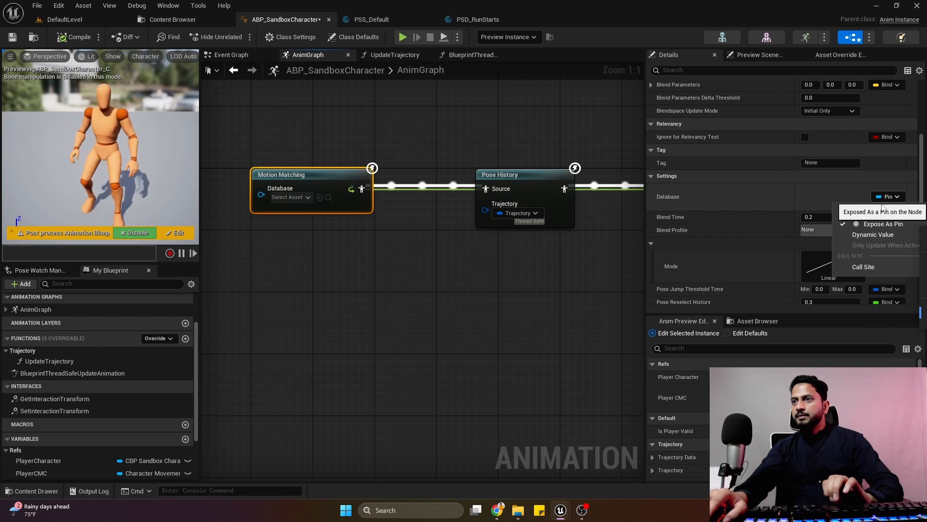
click(873, 223)
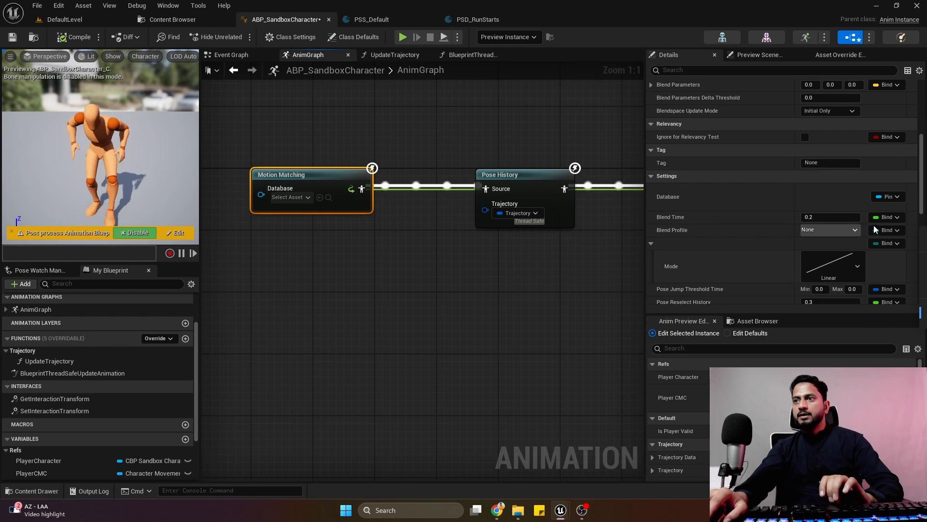
click(887, 196)
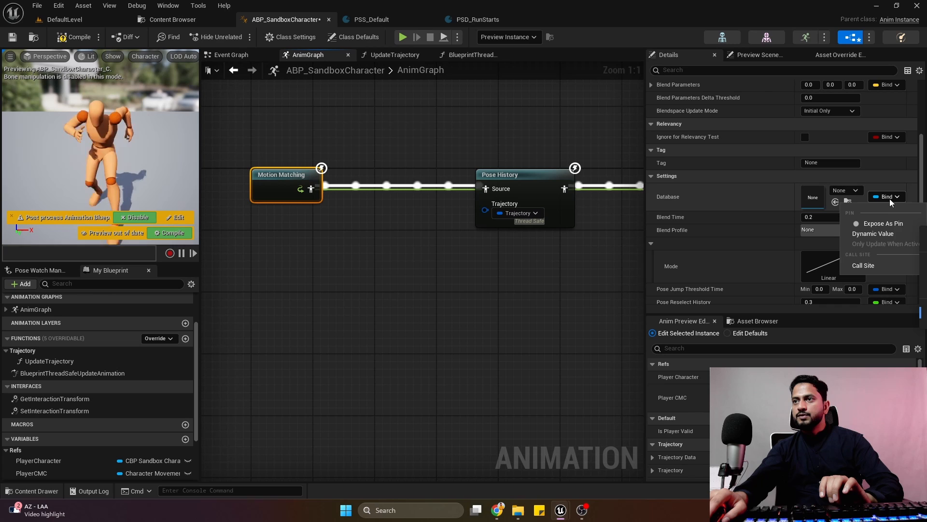
click(885, 236)
click(77, 37)
click(340, 154)
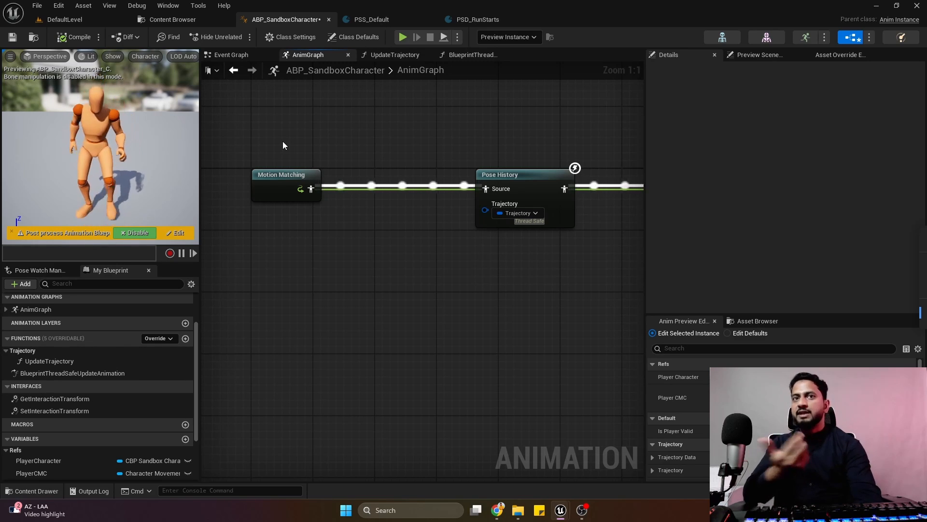
Set the Motion Matching node's Blend Time to 0.35.
click(295, 190)
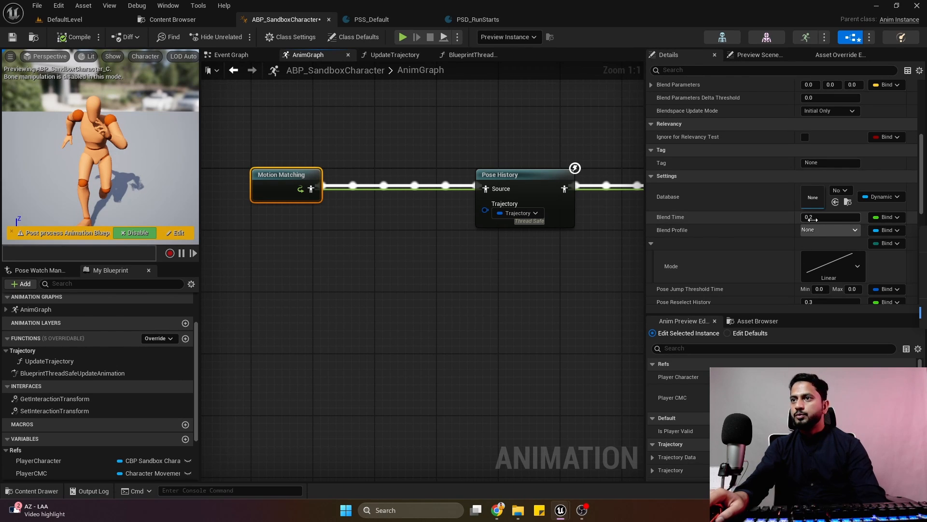
key(Return)
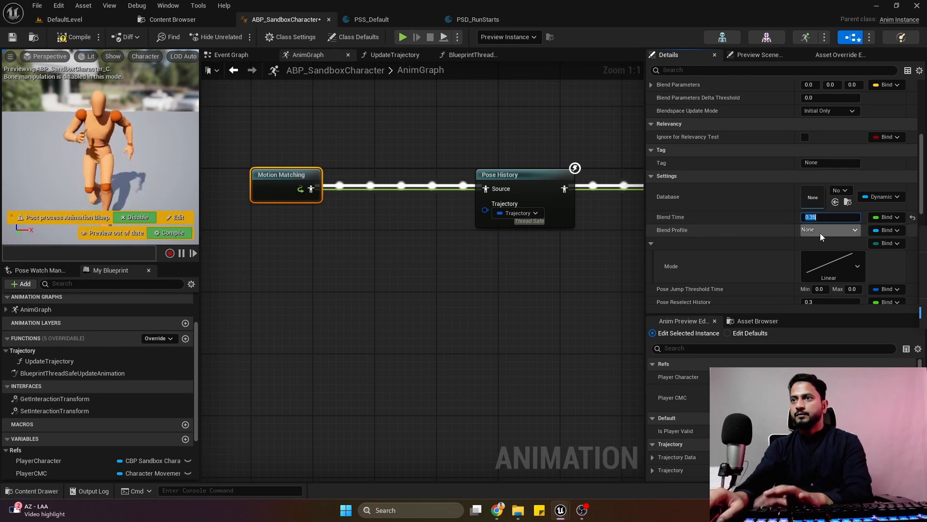
click(821, 233)
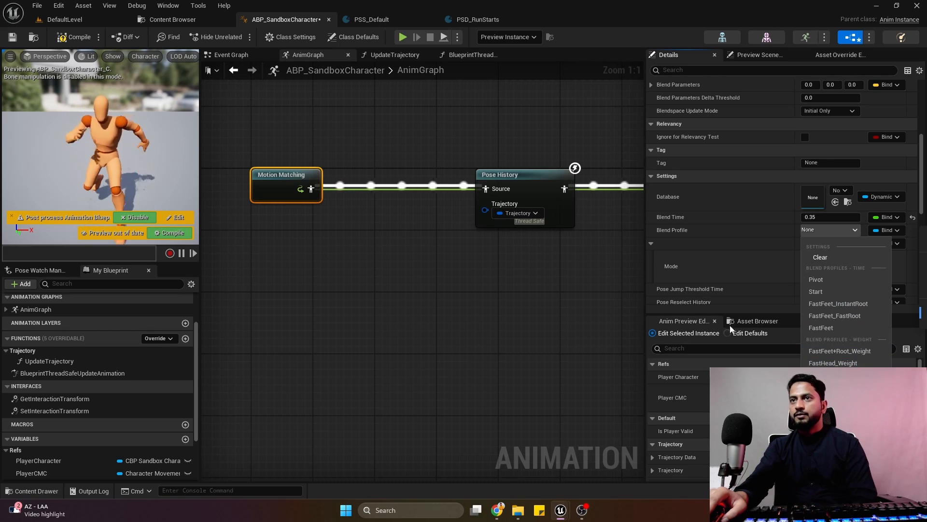
Open the SK_UEFN_Mannequin skeleton, examine the per-bone weights of its FastFeet+Root_Weight blend profile, and return to the AnimGraph.
click(729, 38)
click(728, 36)
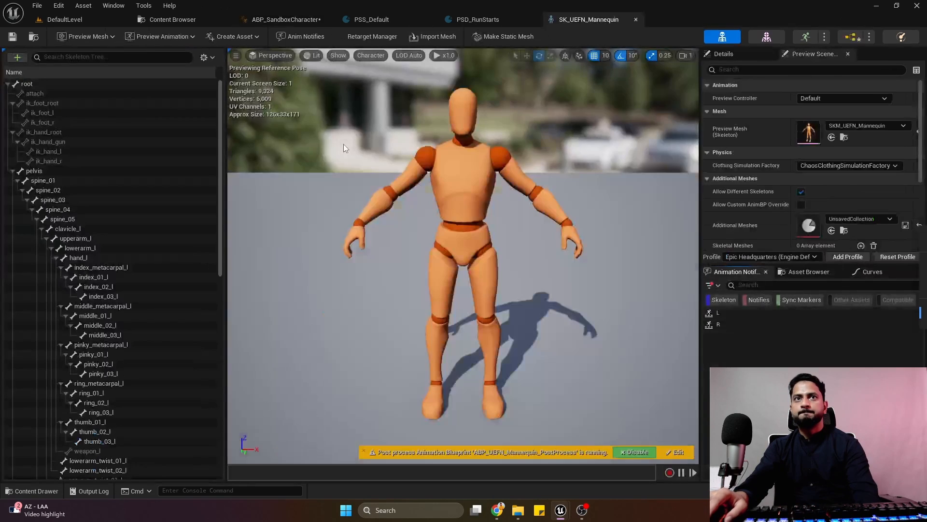
click(211, 58)
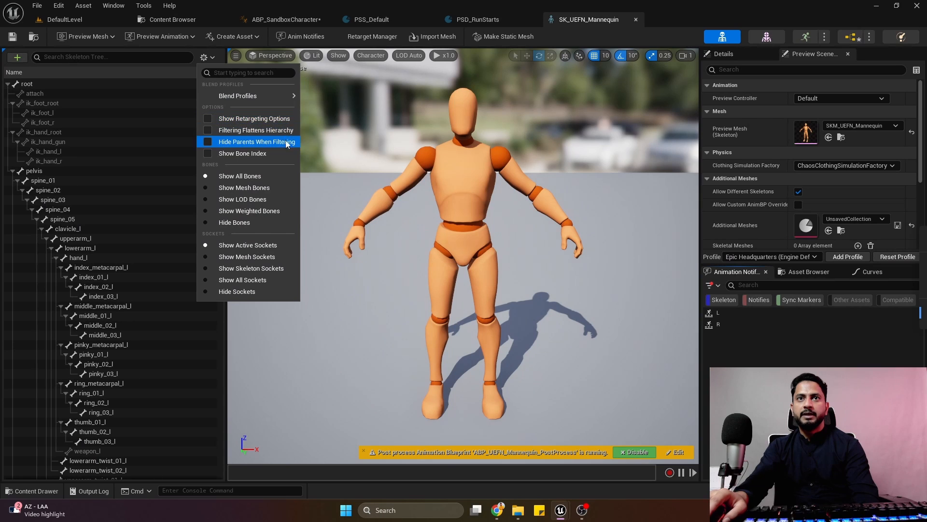
mouse_move(271, 97)
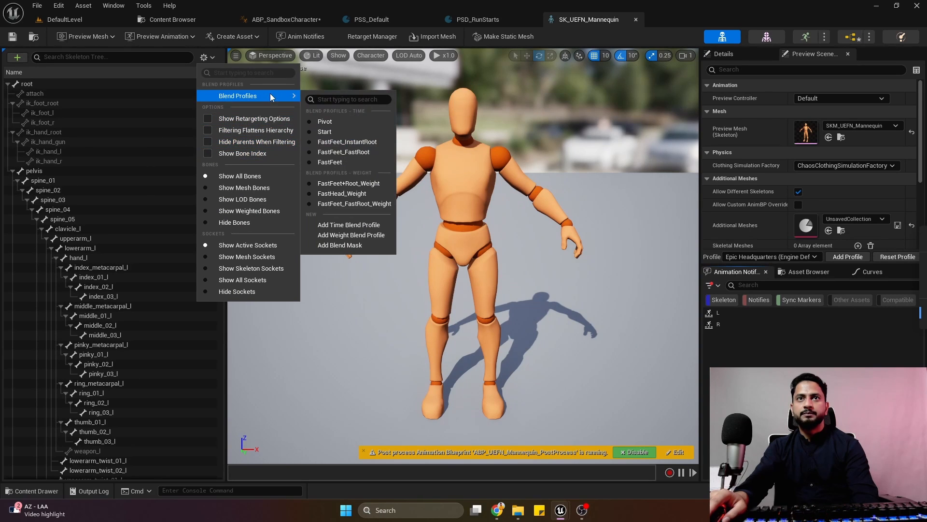
click(364, 185)
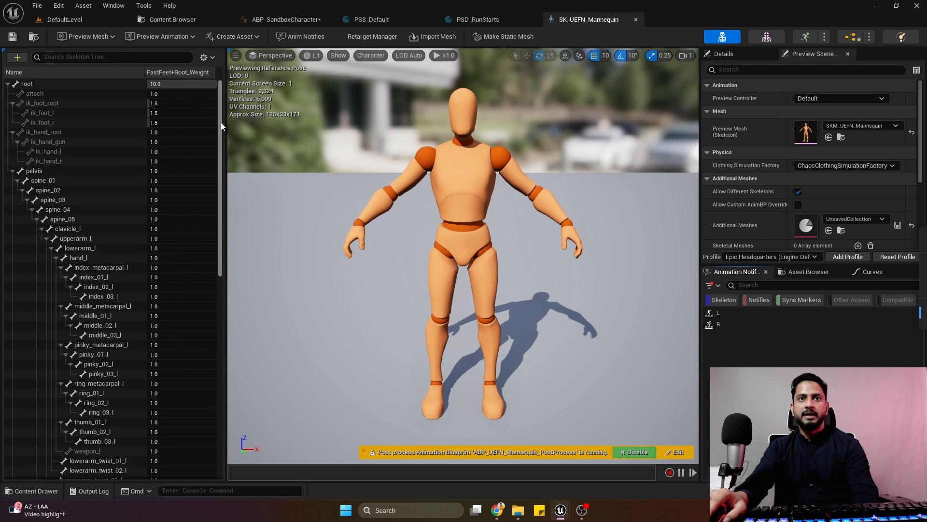
drag(221, 122, 219, 341)
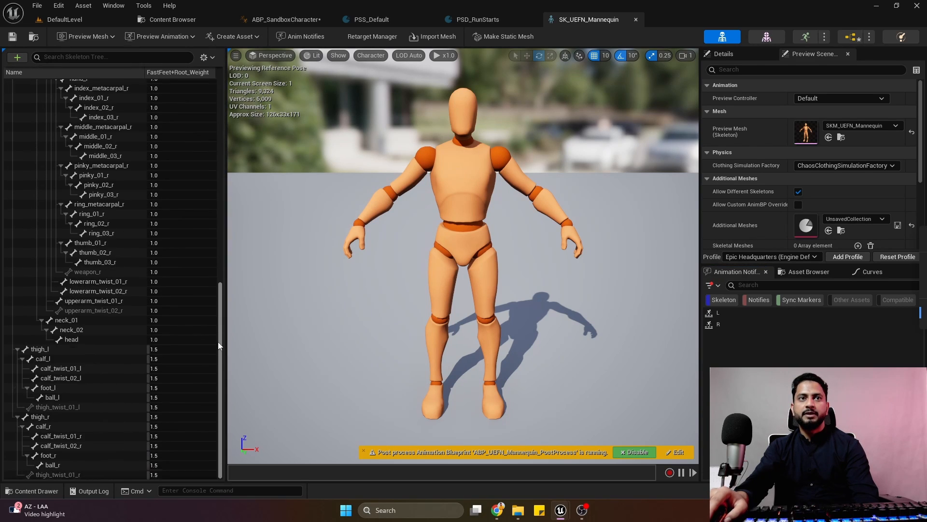
click(635, 21)
click(309, 21)
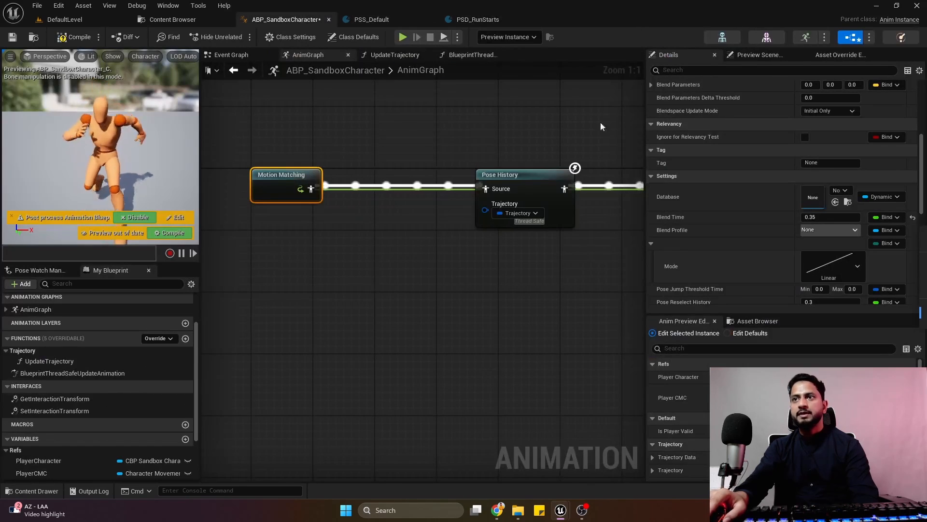
Assign FastFeet+Root_Weight as the Motion Matching node's Blend Profile and compile the blueprint.
click(831, 230)
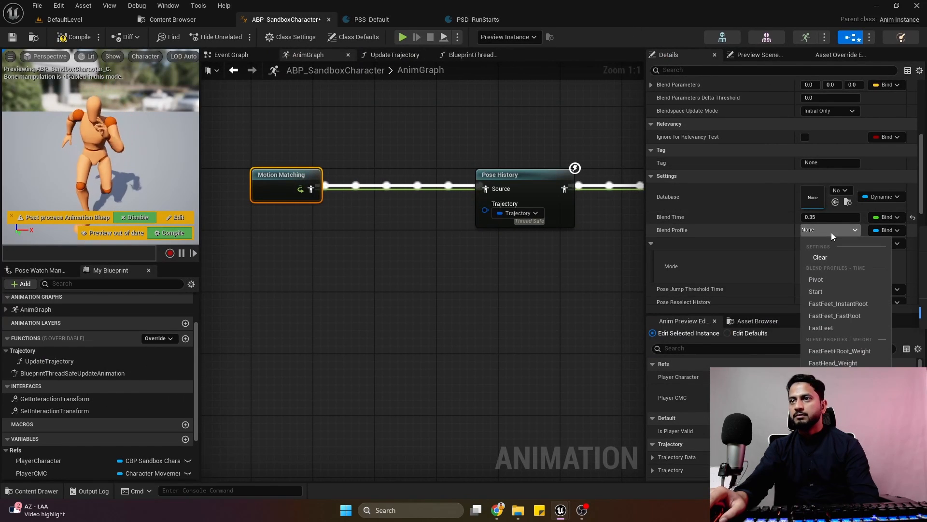
click(854, 354)
click(75, 37)
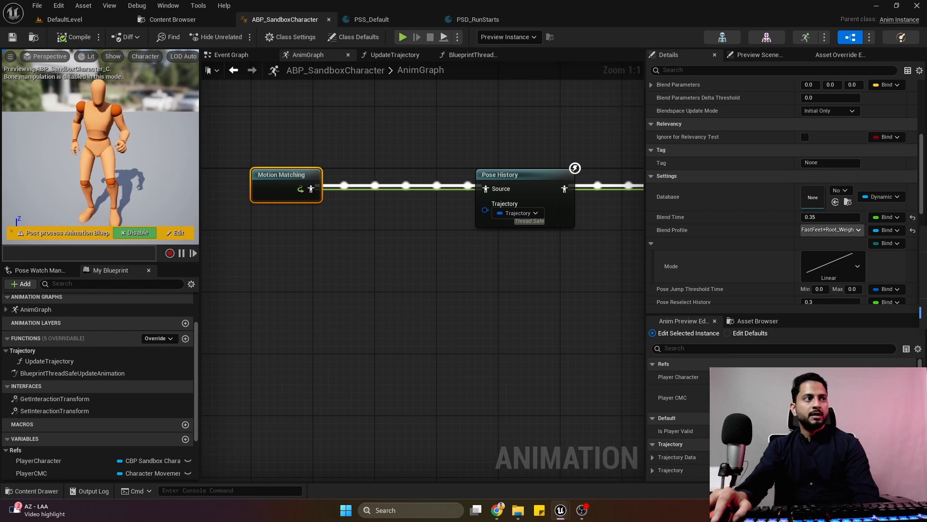
Set the Motion Matching node's blend curve mode to Hermite-Cubic InOut and compile the blueprint.
click(883, 246)
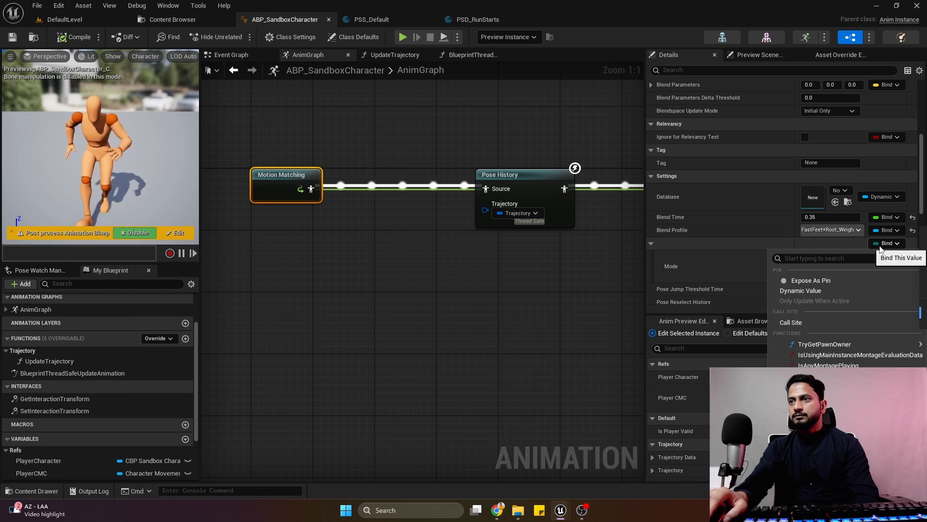
click(885, 247)
scroll(869, 248, down, 4)
click(862, 212)
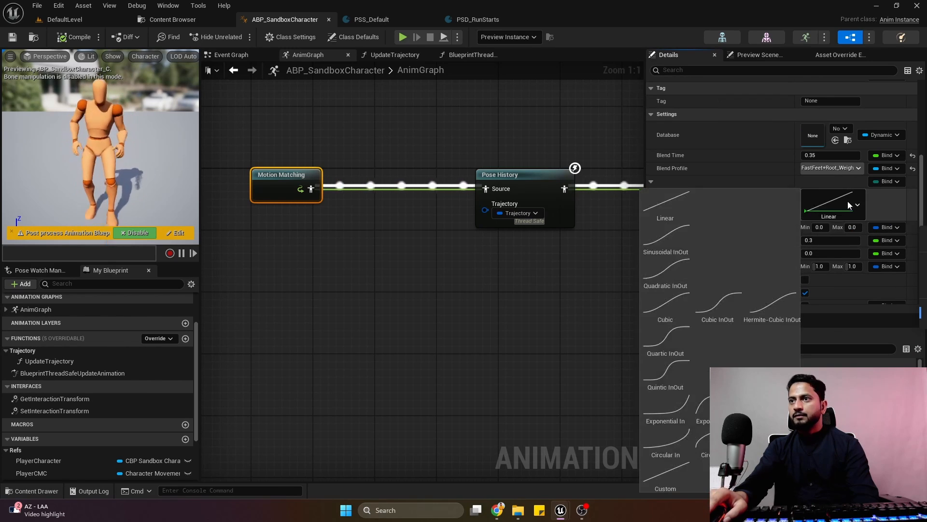
click(785, 305)
click(633, 265)
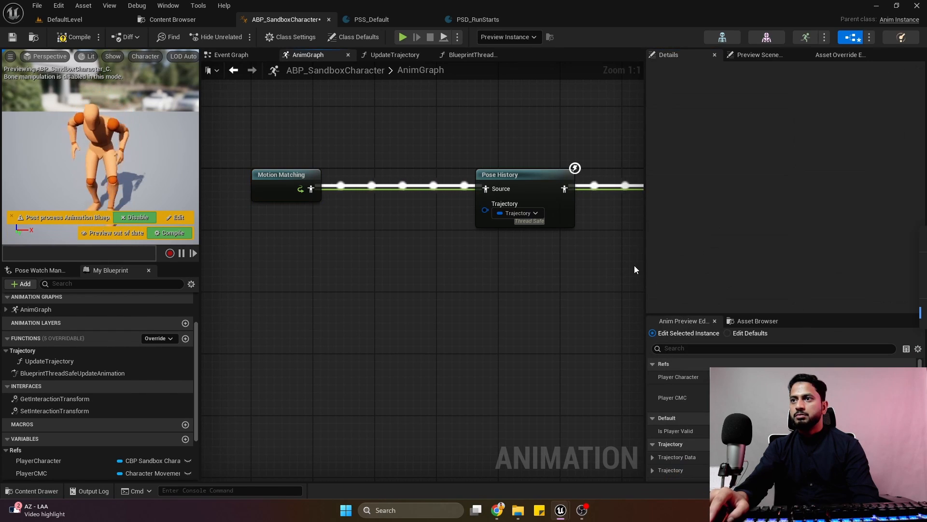
click(254, 173)
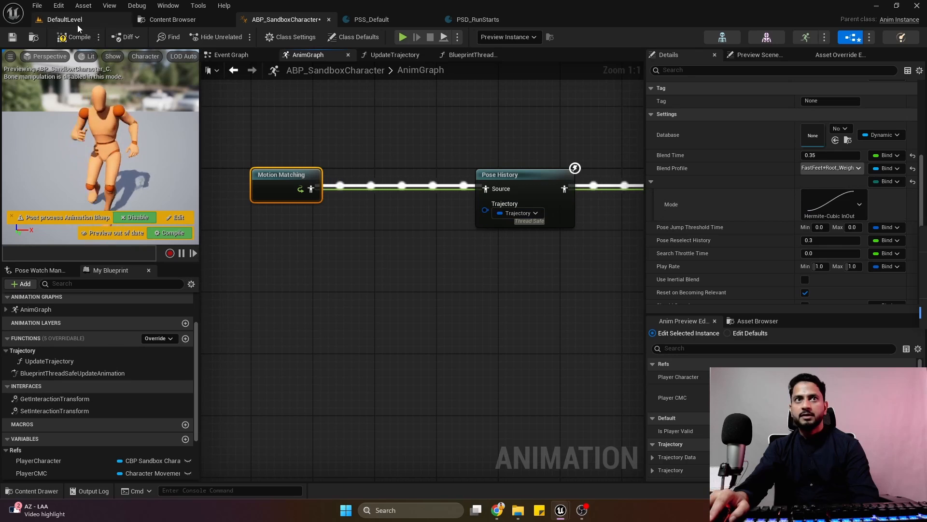
click(68, 42)
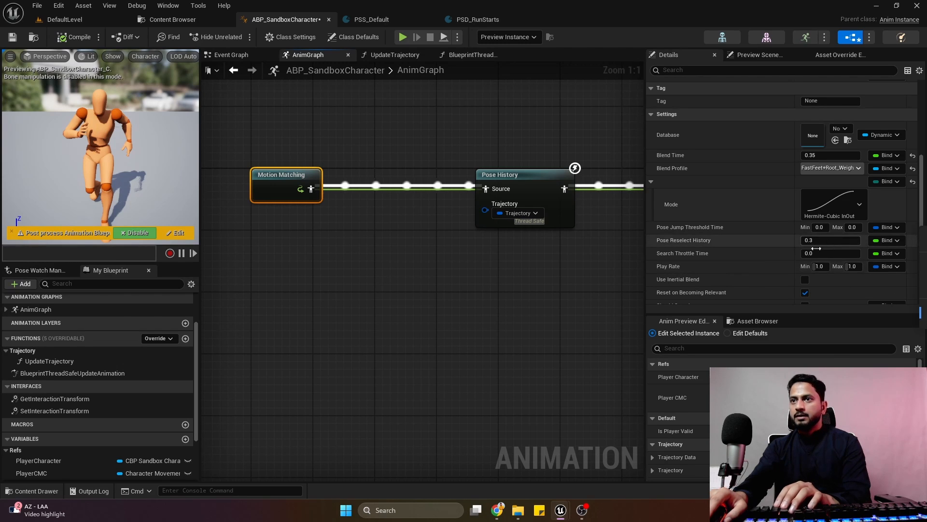
Set the Motion Matching node's Play Rate range to a minimum of 0.8 and a maximum of 1.2.
scroll(731, 251, down, 2)
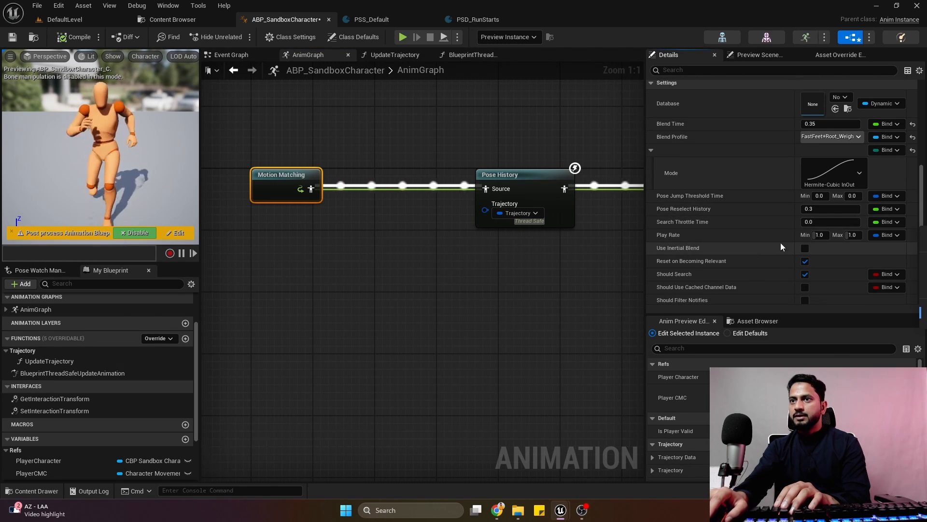
scroll(773, 247, down, 1)
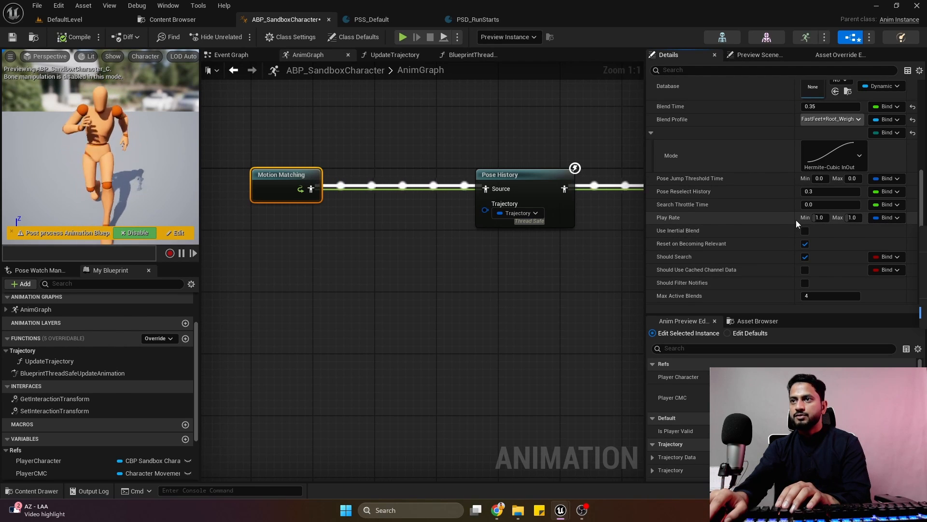
drag(645, 234, 698, 270)
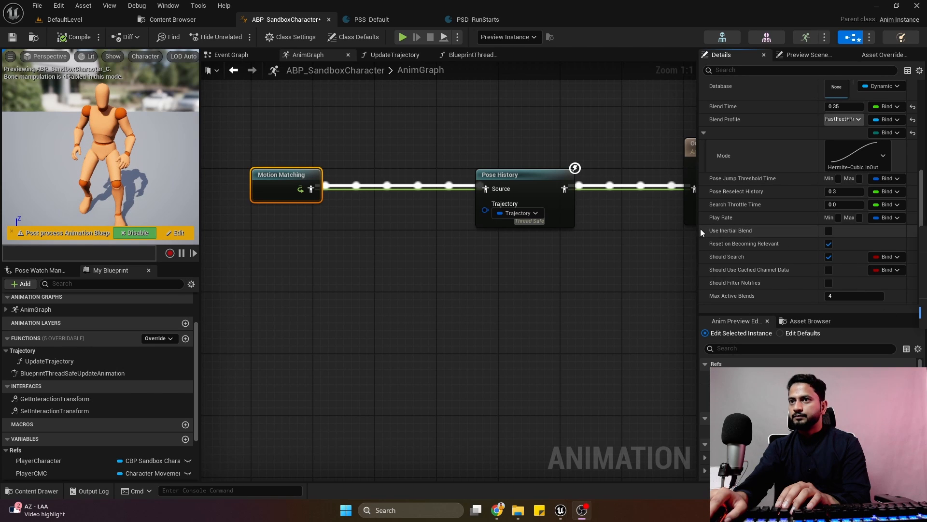
drag(818, 218, 791, 220)
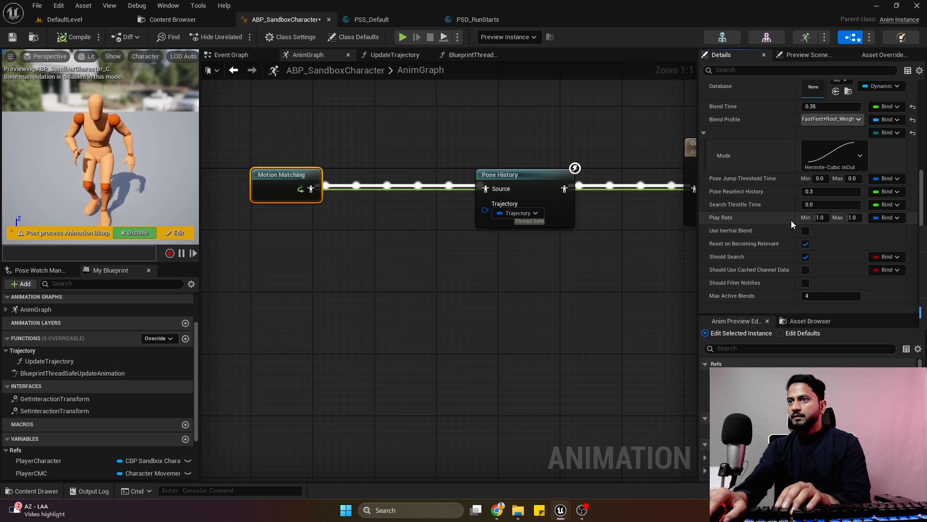
click(826, 218)
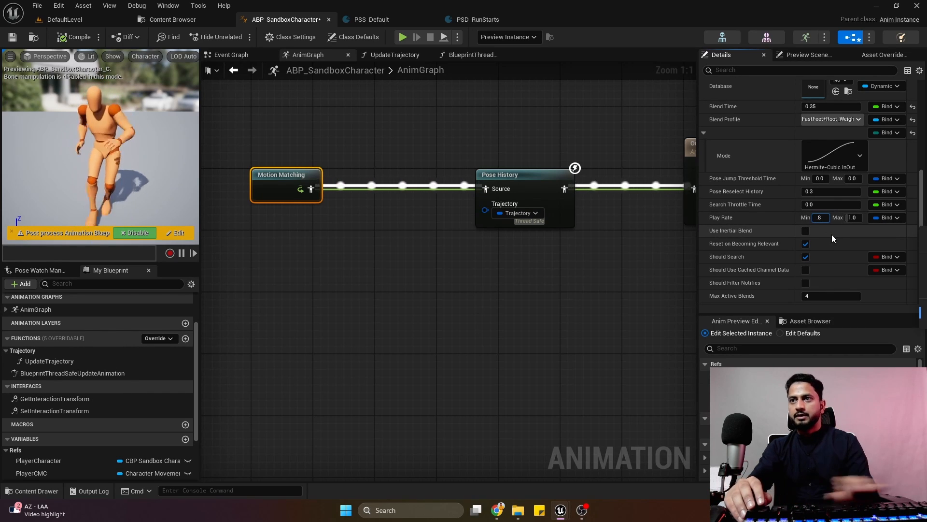
key(Return)
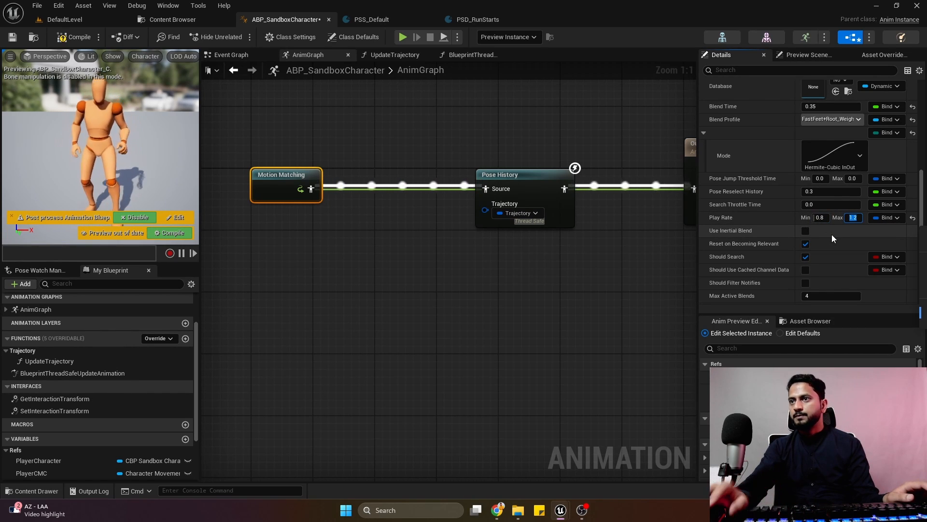
drag(795, 218, 805, 218)
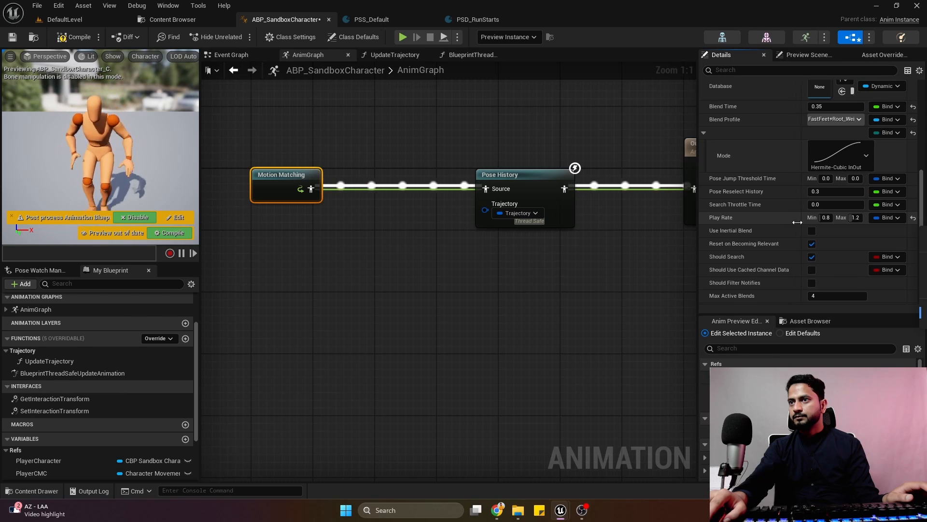
drag(698, 239, 706, 239)
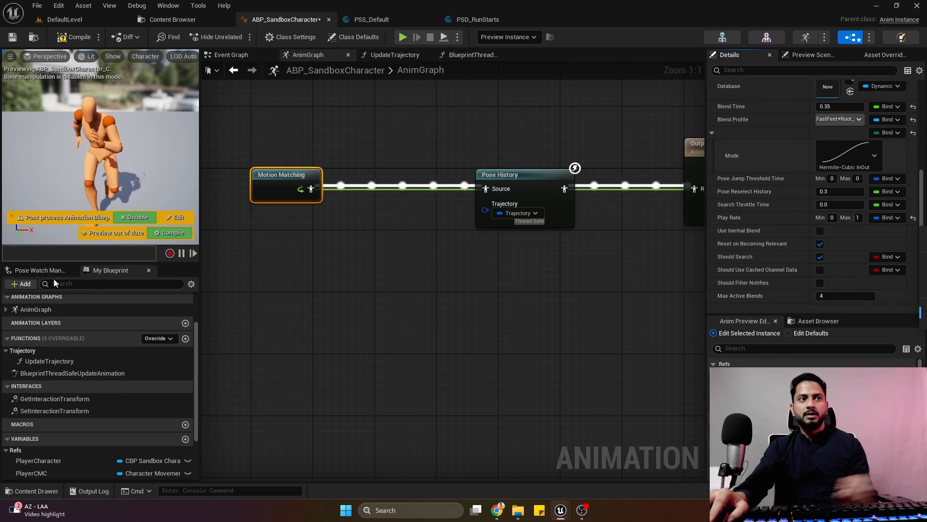
Review the Motion Matching node's remaining settings, and compile and save the blueprint.
scroll(825, 202, down, 4)
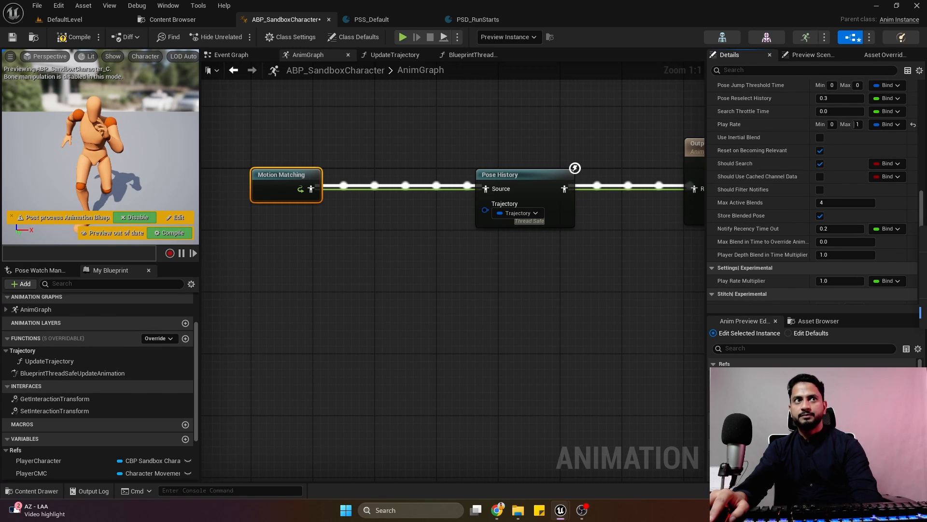
scroll(831, 145, down, 3)
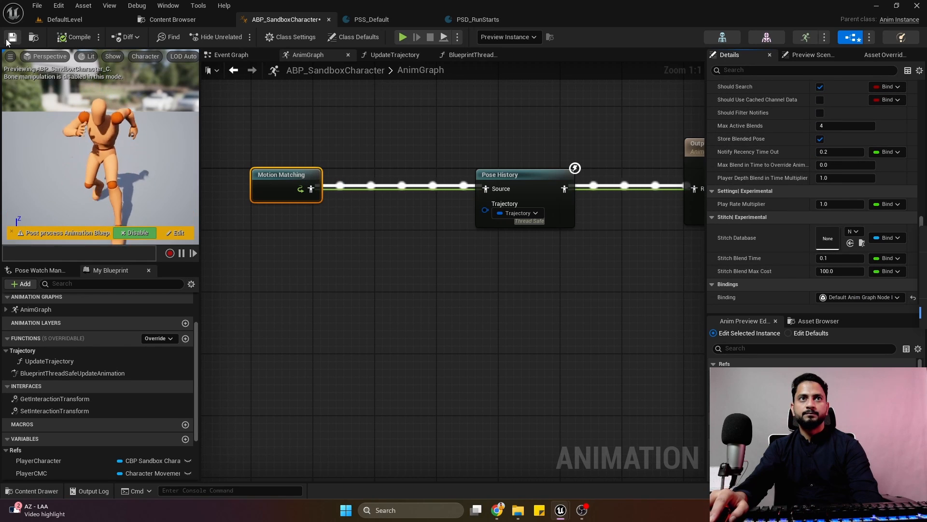
scroll(813, 211, up, 3)
scroll(813, 211, up, 3)
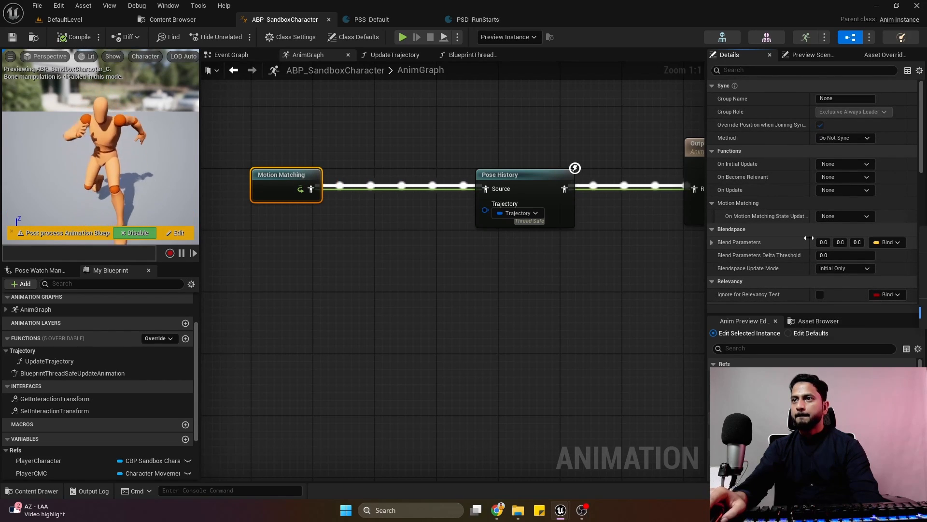
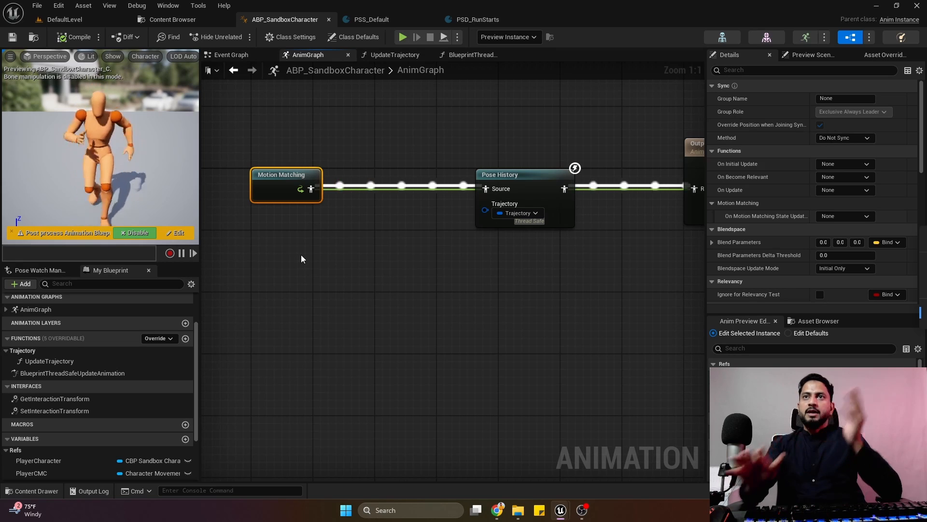
Create a Pose Search Database named PSD_Idle in the DataBases folder, based on the PSS_Default schema.
click(493, 21)
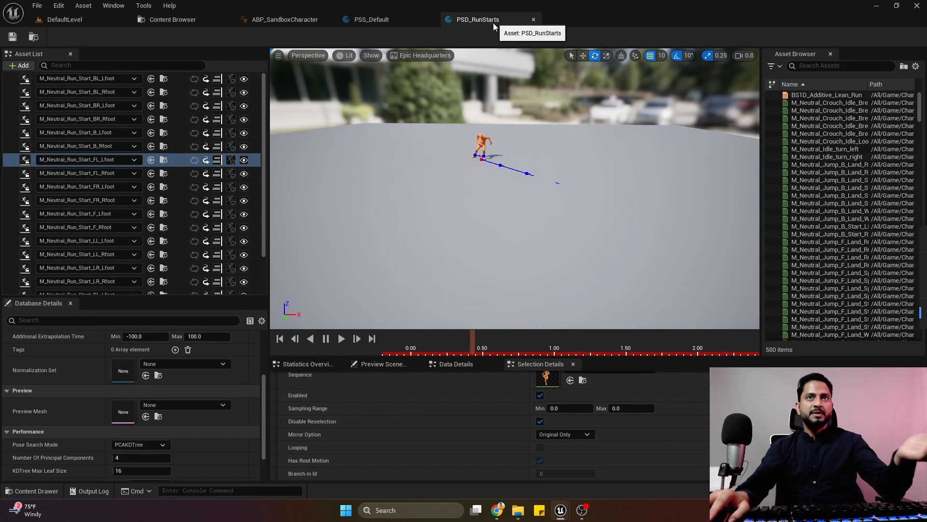
click(34, 37)
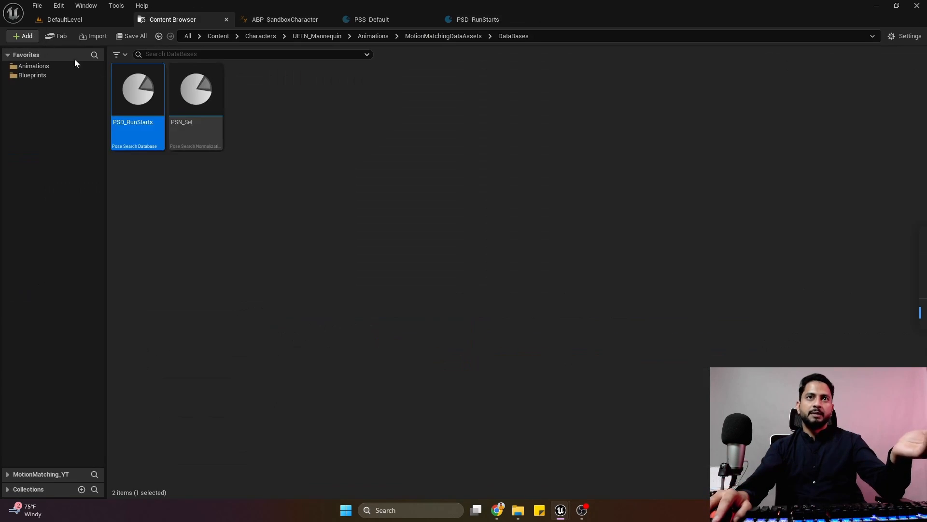
right_click(298, 134)
mouse_move(364, 298)
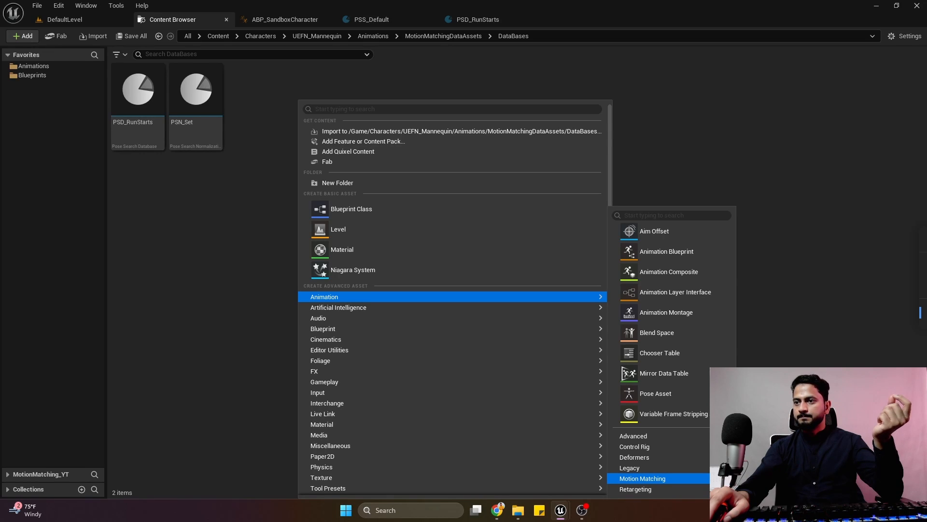
click(777, 441)
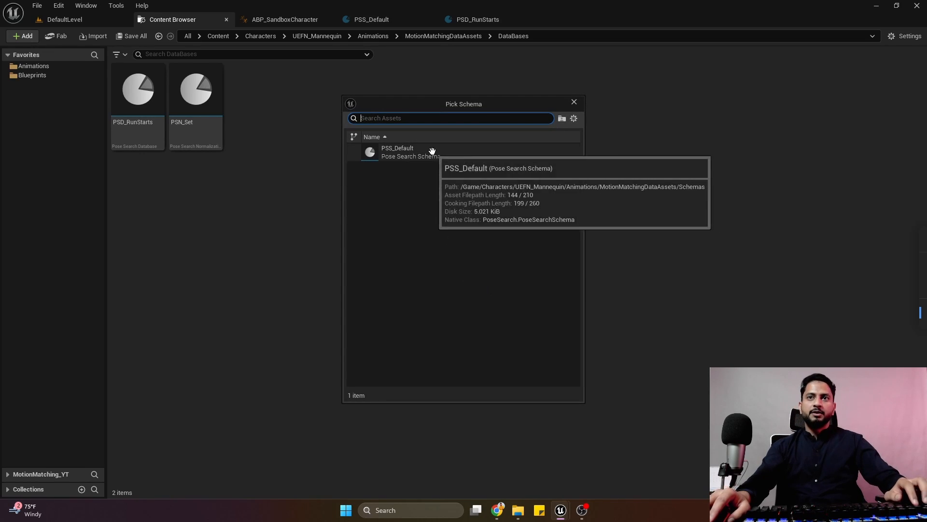
click(431, 151)
text(PS)
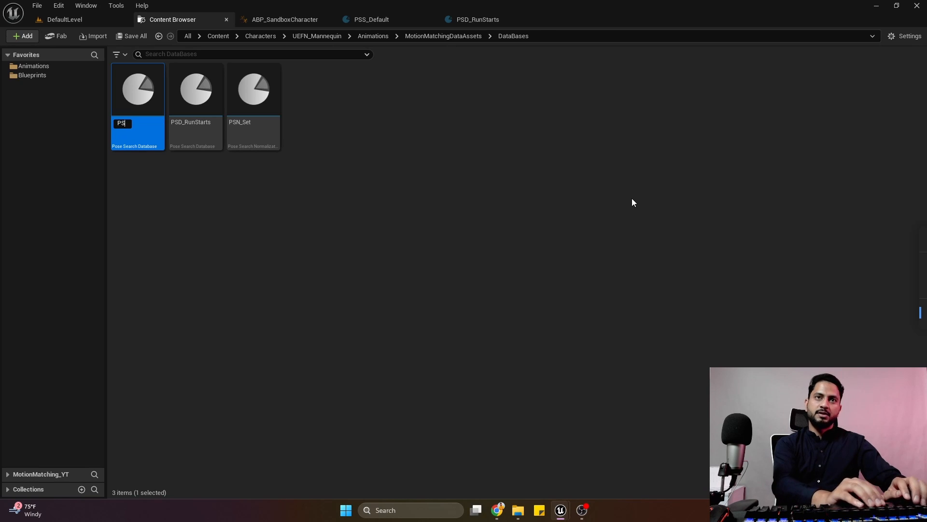
text(D_Idle)
key(Return)
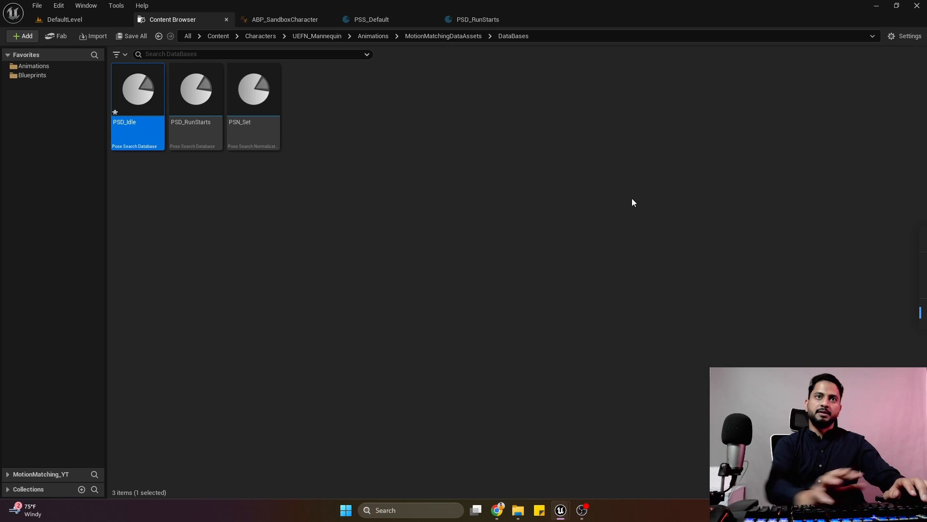
Save PSD_Idle, add the M_Neutral_Stand_Idle_Loop animation from the Idle folder to its asset list, and preview the character up close.
double_click(142, 106)
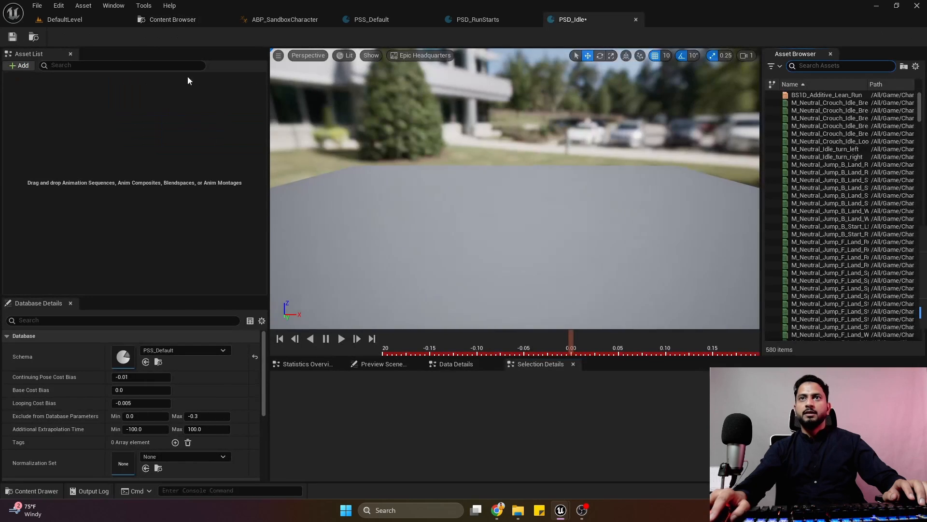
click(20, 36)
click(170, 22)
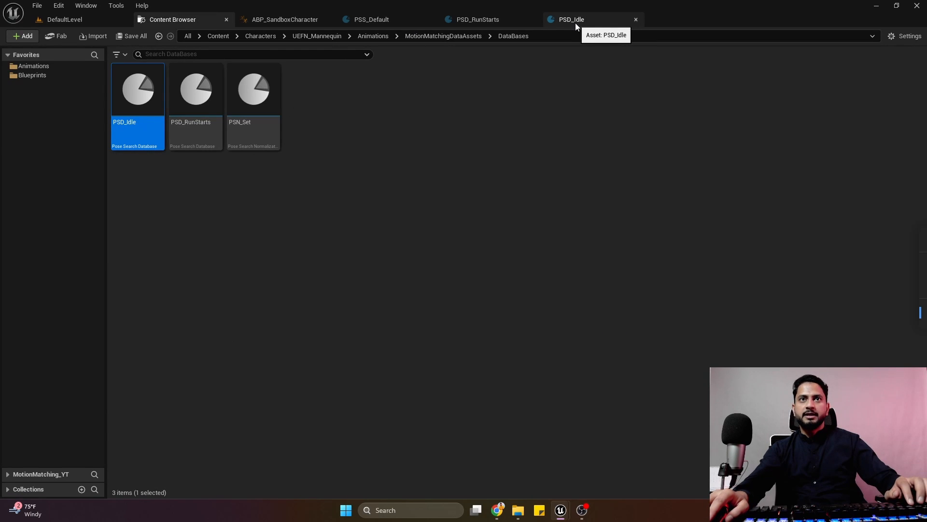
click(367, 36)
double_click(138, 115)
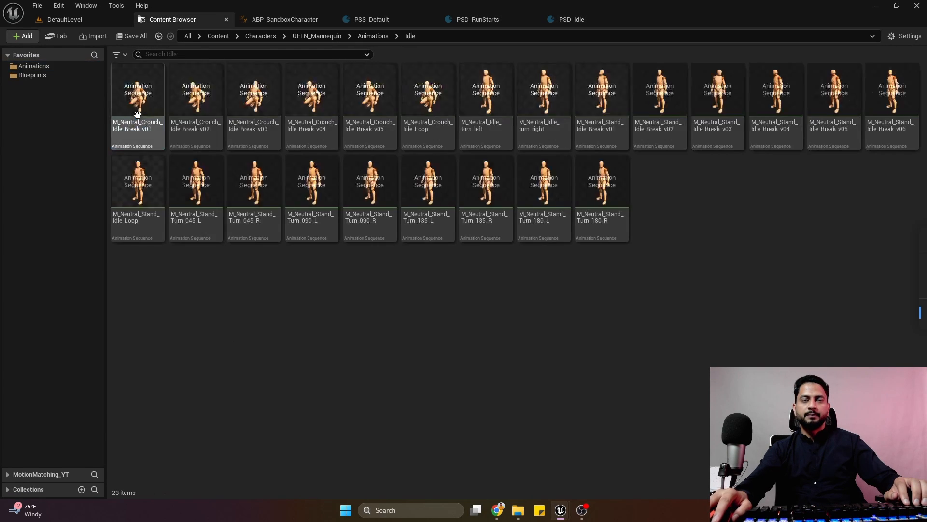
mouse_move(137, 221)
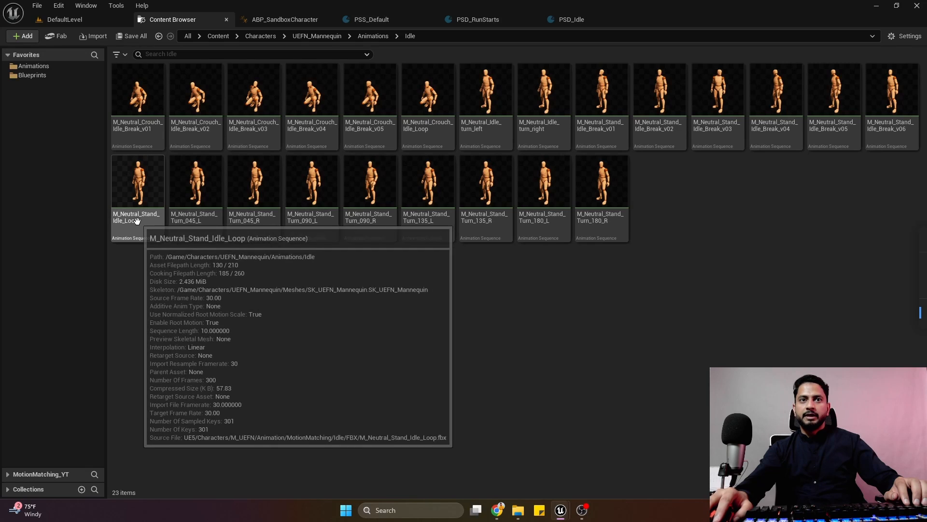
drag(137, 221, 125, 144)
click(187, 80)
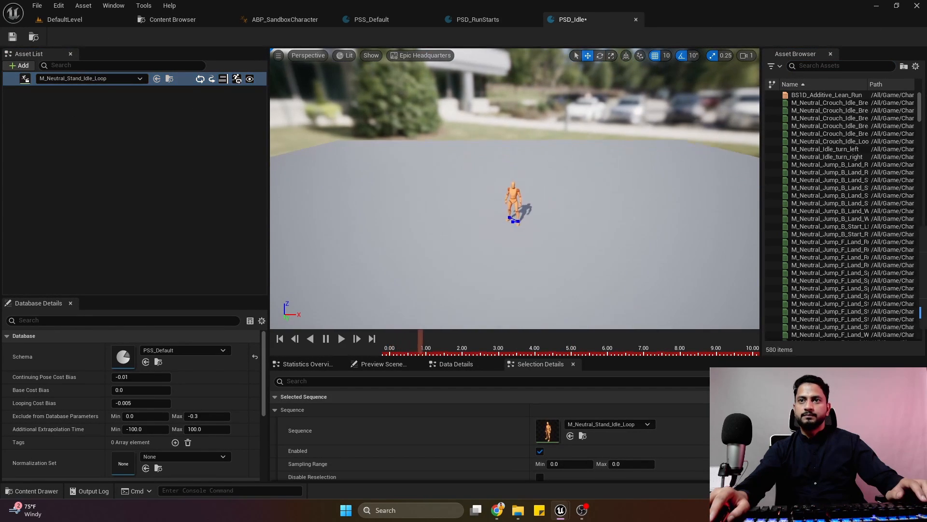
key(w)
mouse_move(514, 189)
right_down()
mouse_move(515, 212)
mouse_move(515, 203)
right_up()
scroll(515, 212, down, 1)
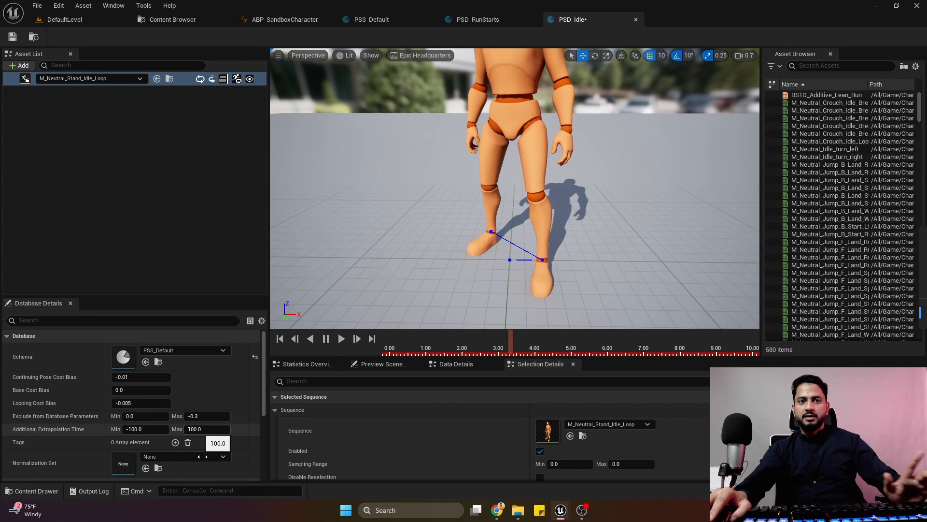
Set PSD_Idle's Normalization Set to PSN_Set and save the database.
scroll(202, 455, down, 3)
click(181, 362)
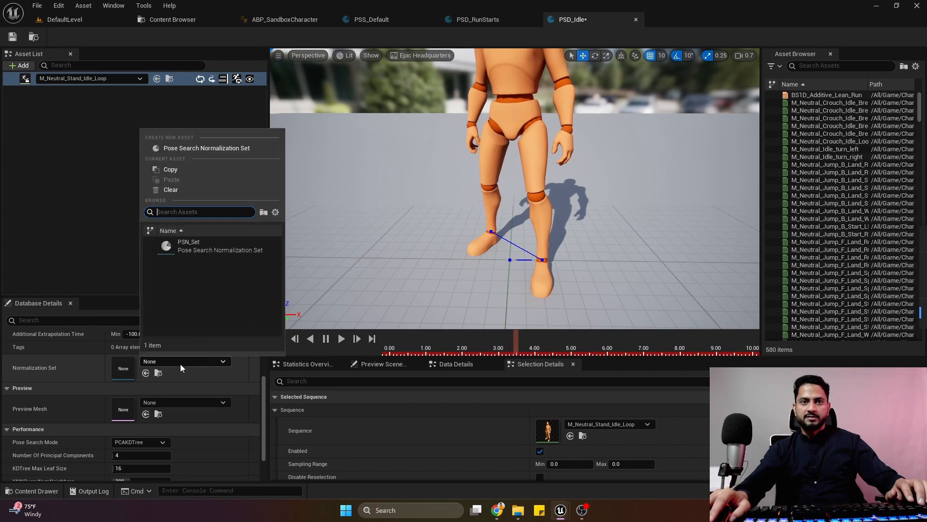
click(208, 246)
click(13, 38)
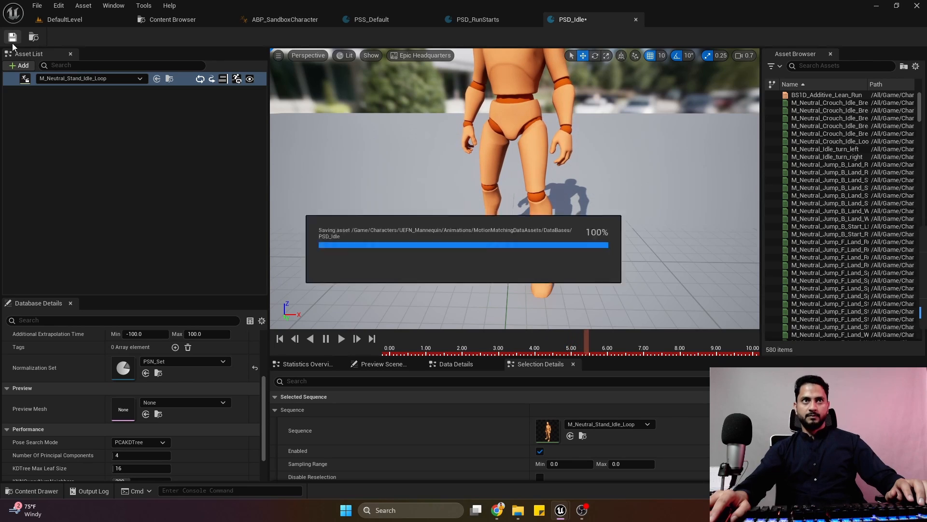
Add PSD_Idle as a second database in the PSN_Set normalization set, and close both assets.
double_click(126, 371)
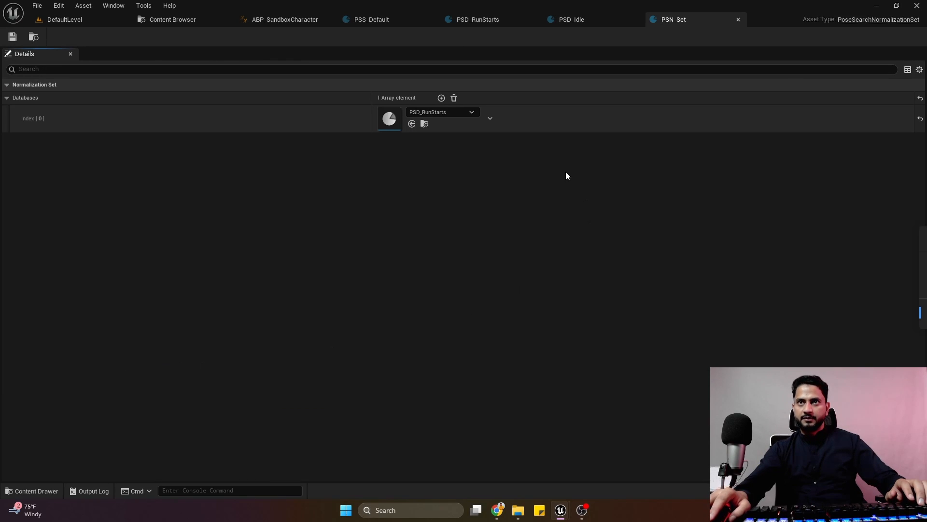
click(441, 97)
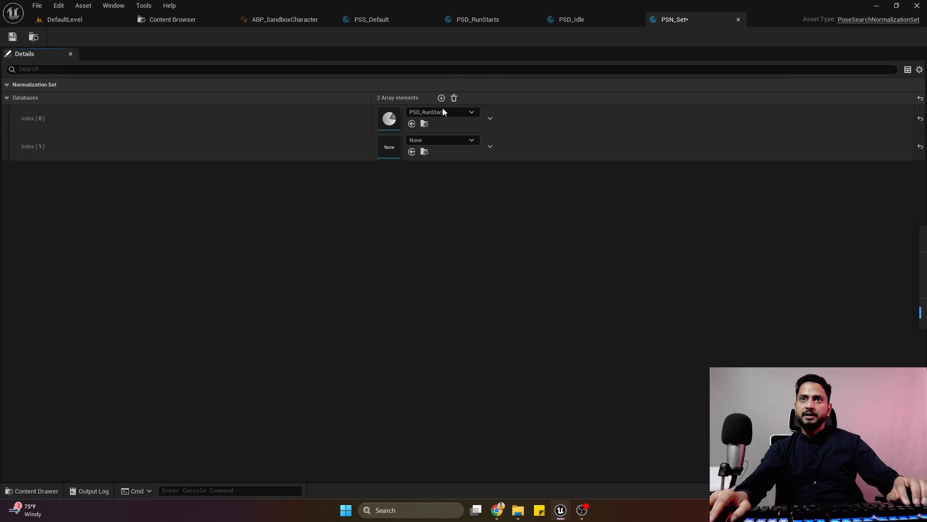
click(444, 140)
click(469, 266)
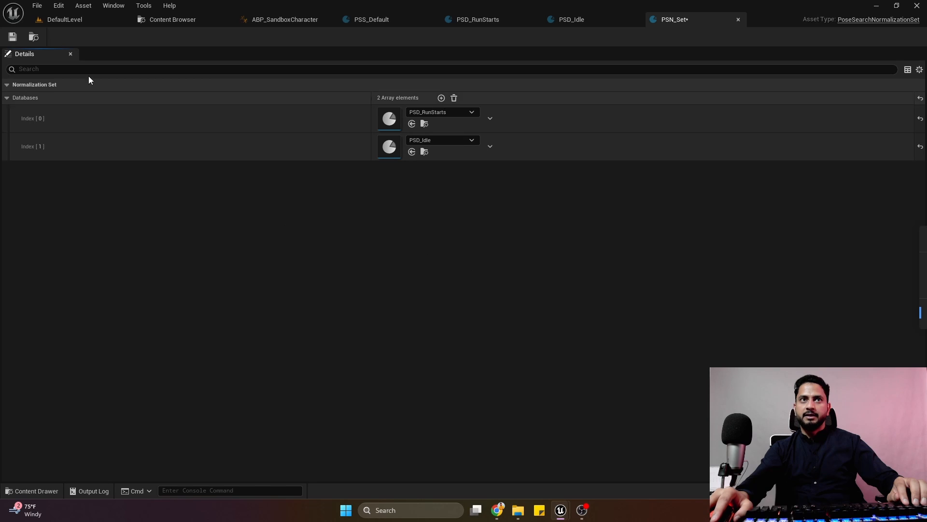
click(738, 19)
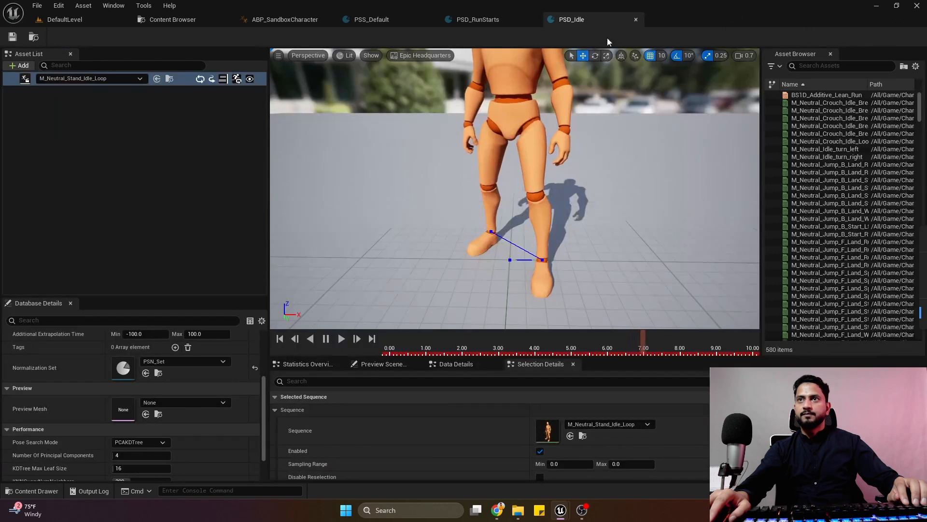
click(635, 19)
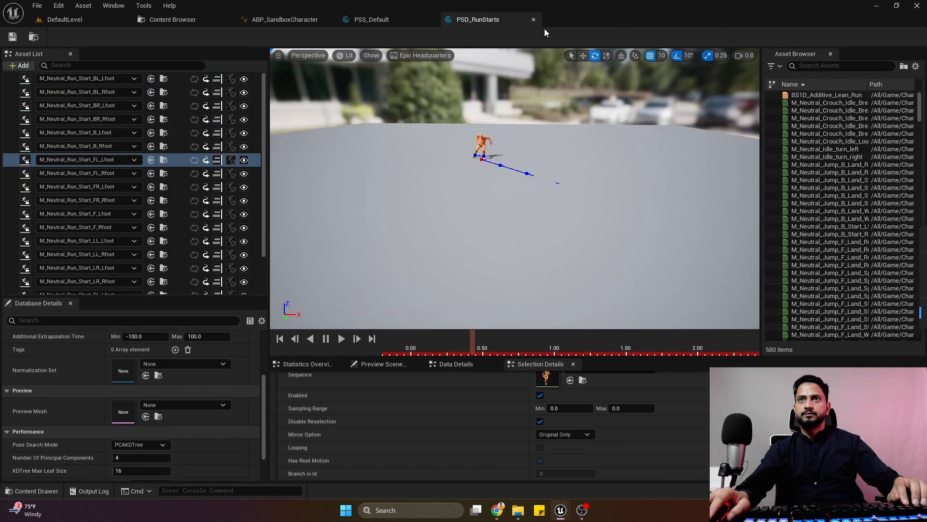
Force-delete the E_MovementState enumeration from the Blueprints > Data folder.
click(170, 19)
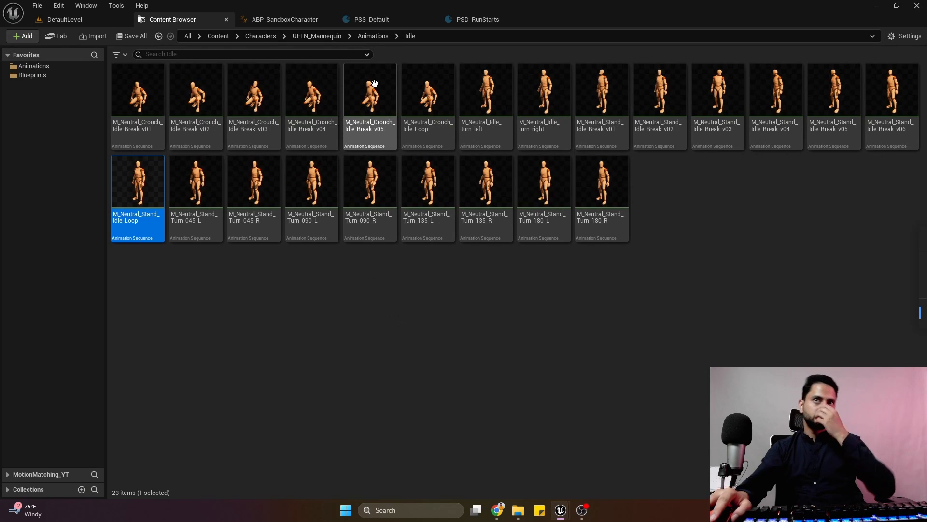
click(300, 19)
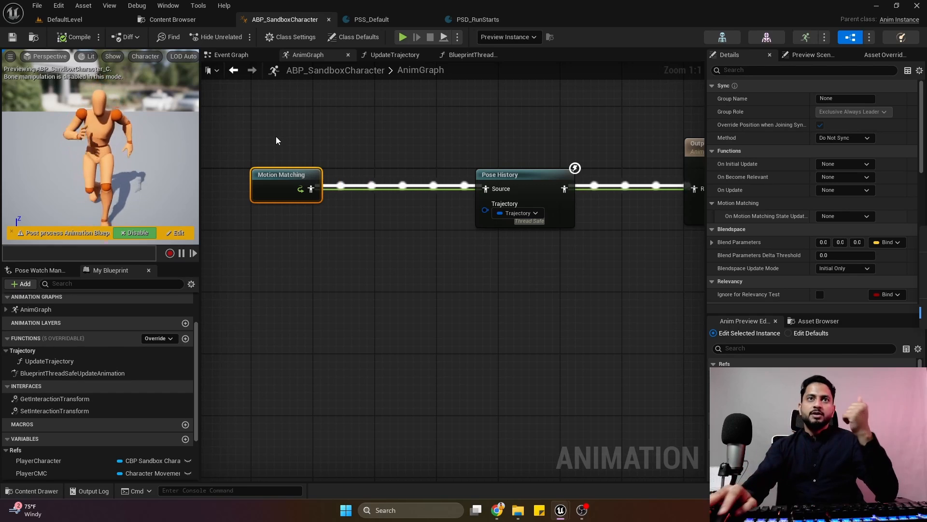
click(181, 22)
click(48, 75)
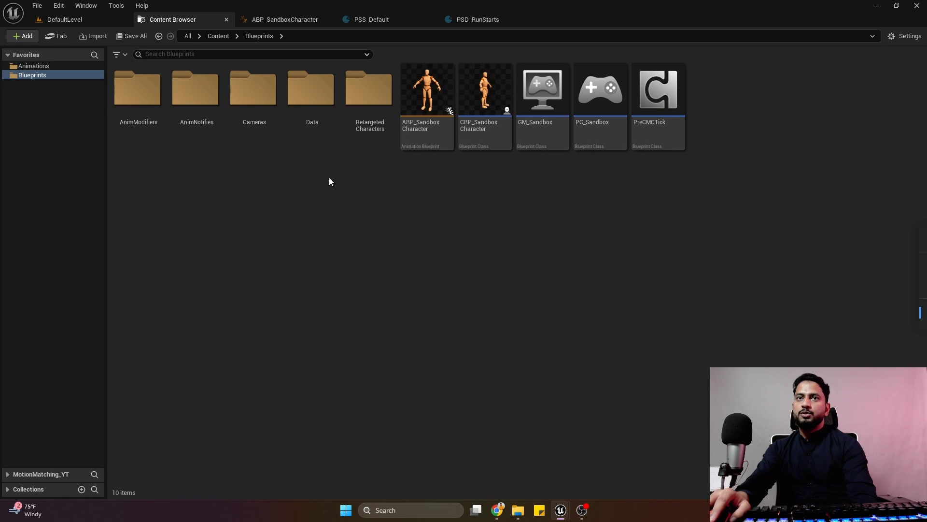
double_click(321, 121)
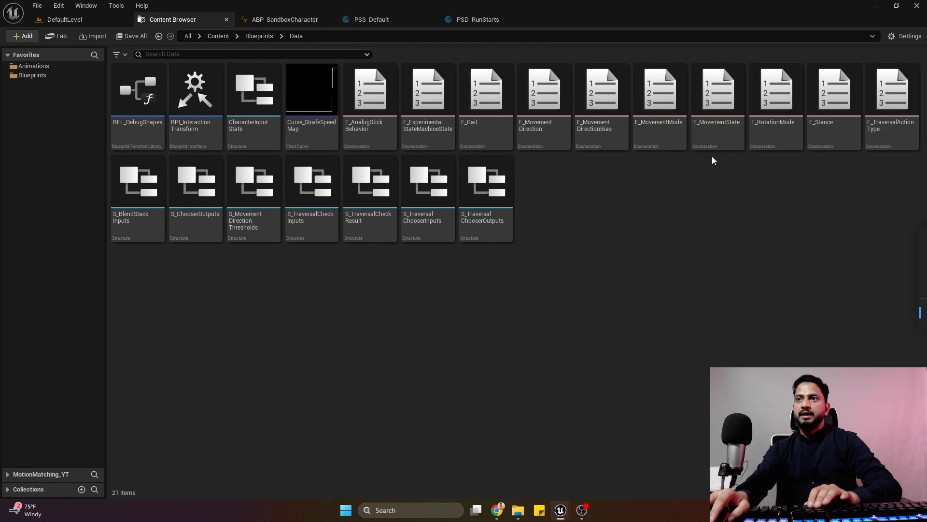
click(718, 102)
key(Delete)
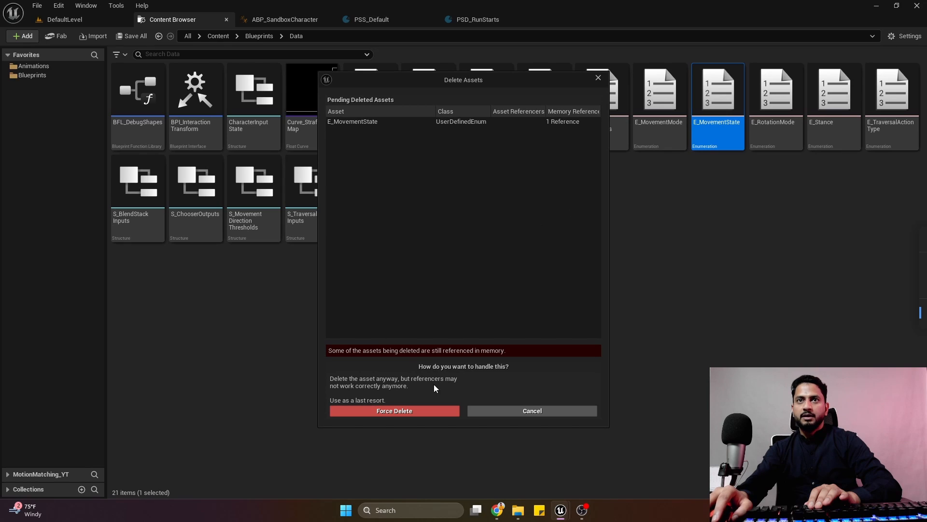
click(432, 410)
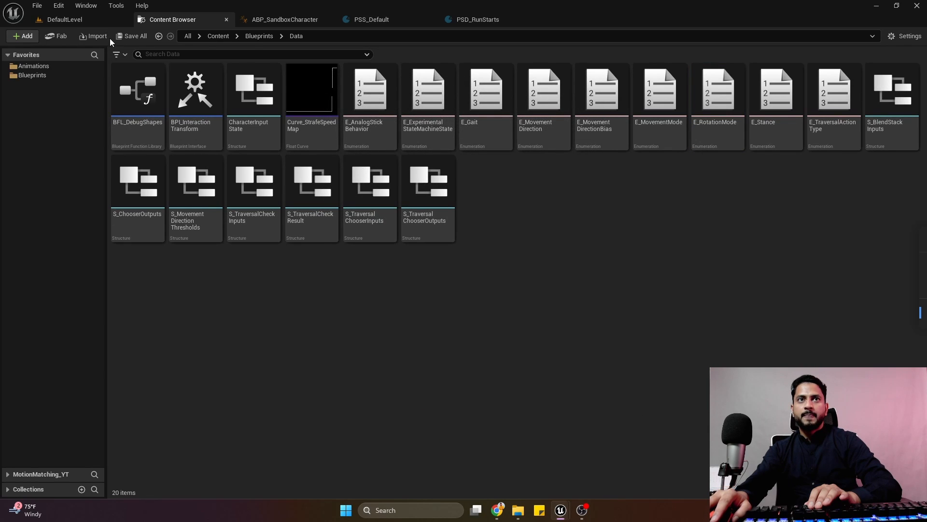
Create a Blueprint enumeration named E_LocomotionState in the Data folder.
right_click(565, 201)
mouse_move(610, 330)
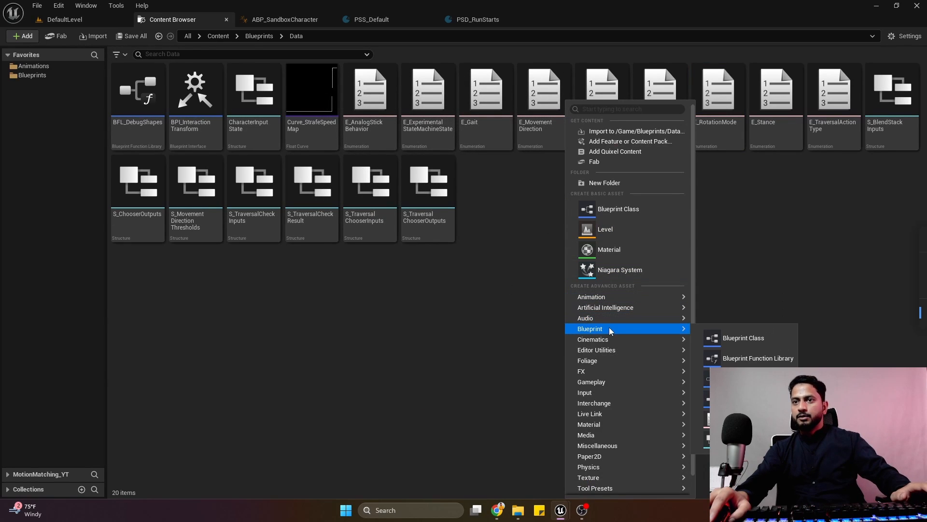
click(739, 419)
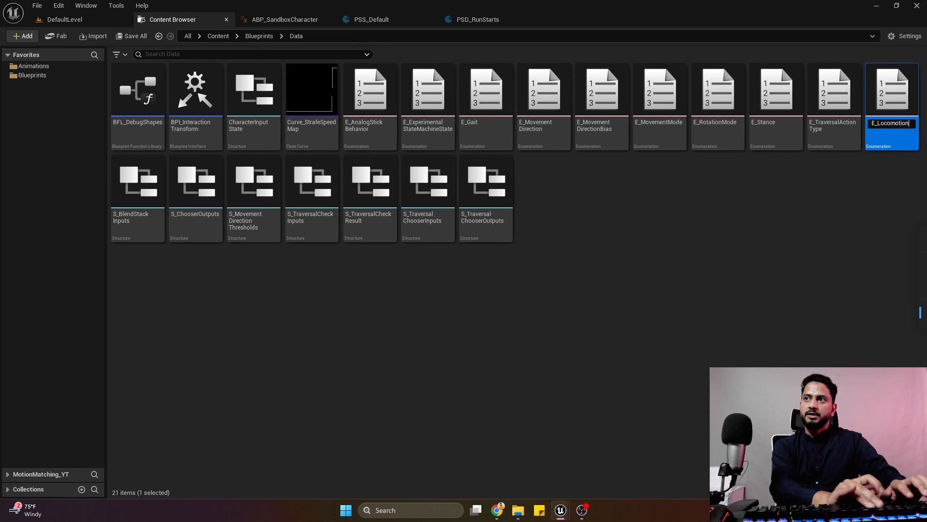
text(E_LocomotionState)
key(Return)
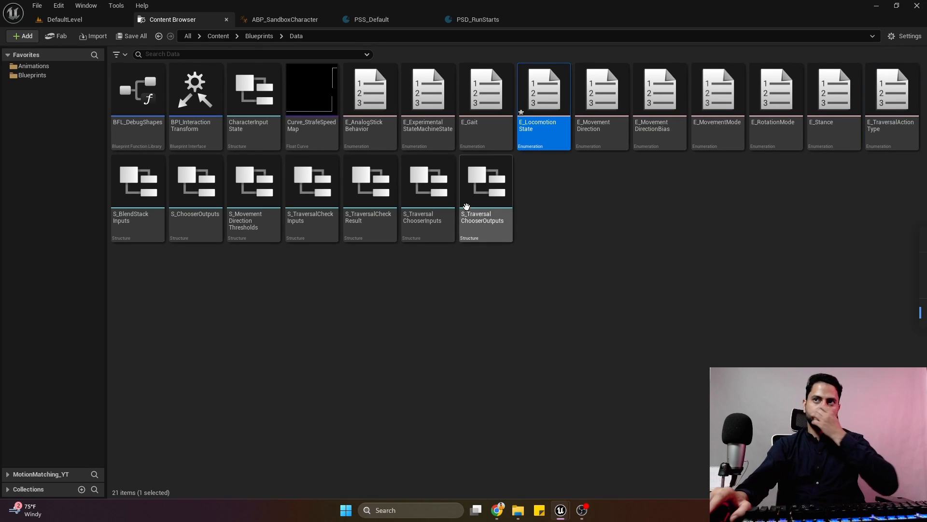
Open E_LocomotionState and add four enumerators to it.
double_click(554, 124)
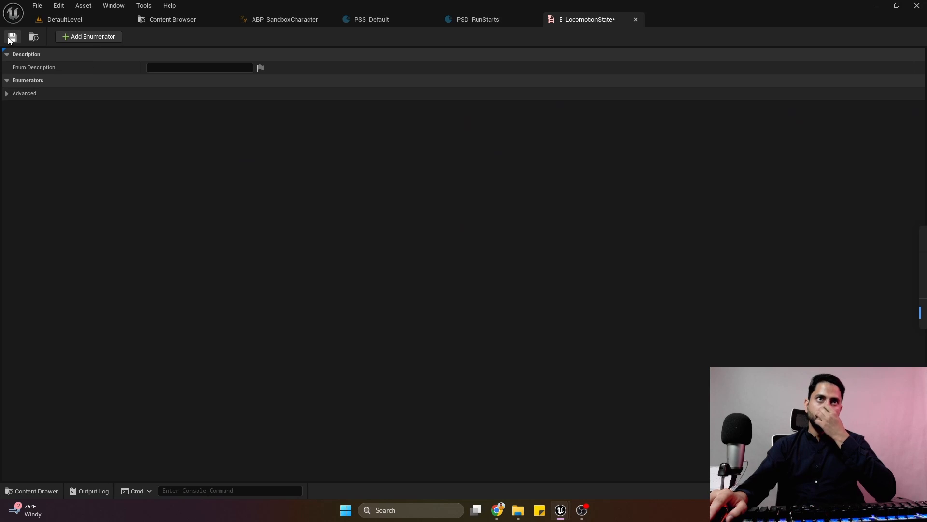
click(94, 38)
click(94, 38)
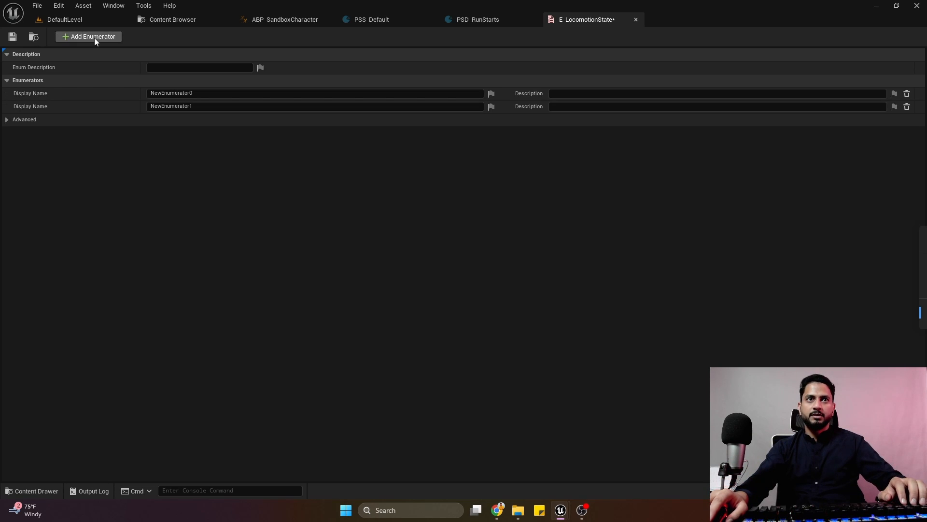
click(94, 37)
click(94, 38)
Name the four enumerators Idle, walk, Run and Sprint, and close the E_LocomotionState enumeration.
click(205, 94)
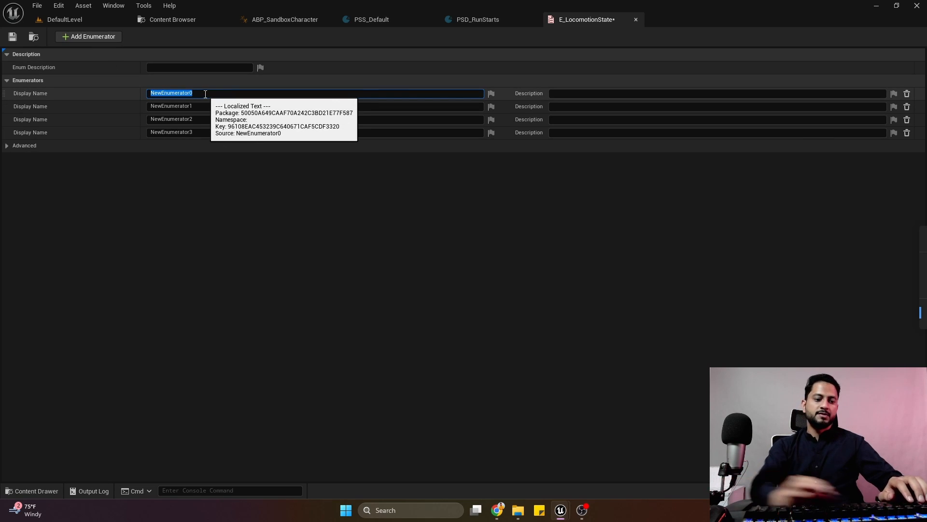
text(Idle)
click(204, 107)
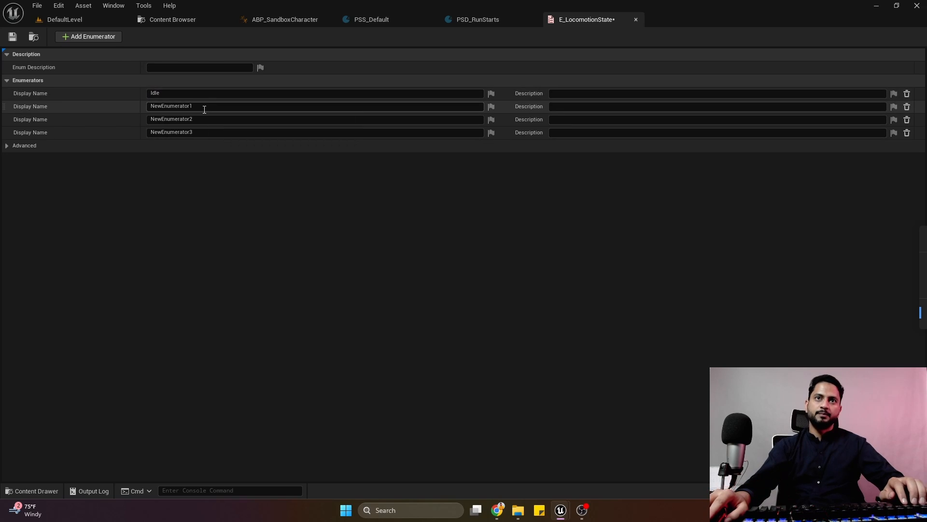
text(walk)
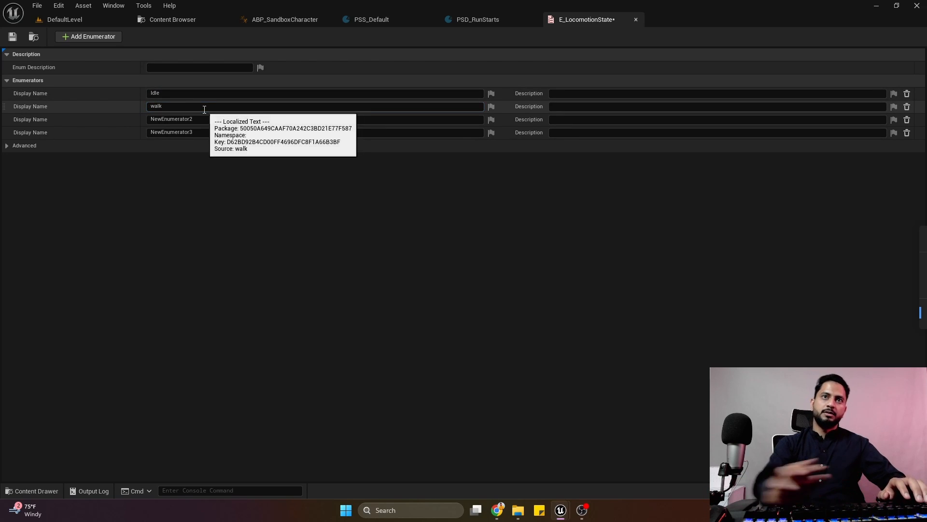
key(Return)
click(201, 118)
text(Run)
key(Return)
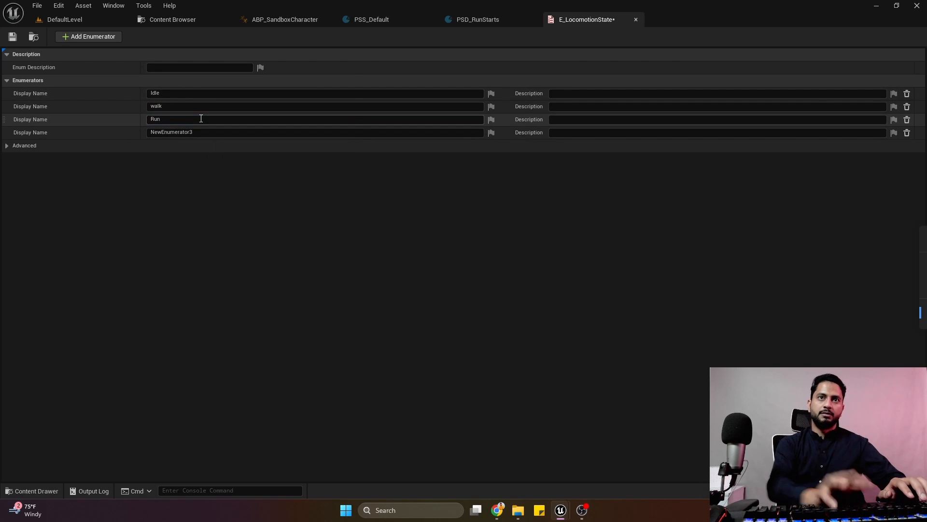
click(200, 133)
text(Spri)
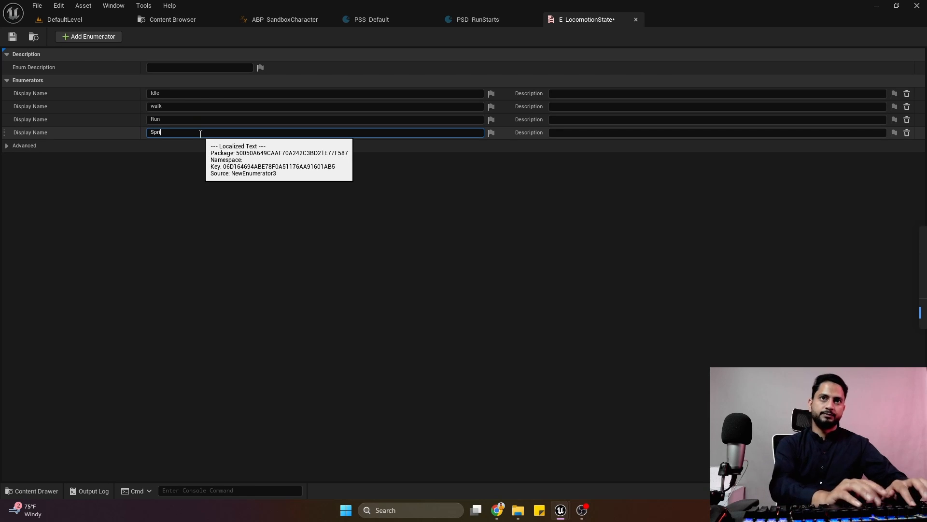
text(nt)
key(Return)
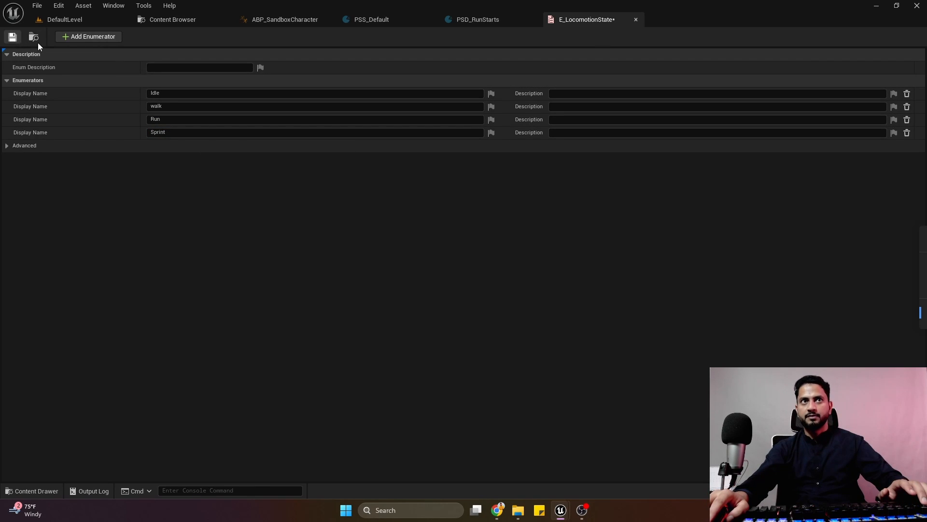
click(636, 20)
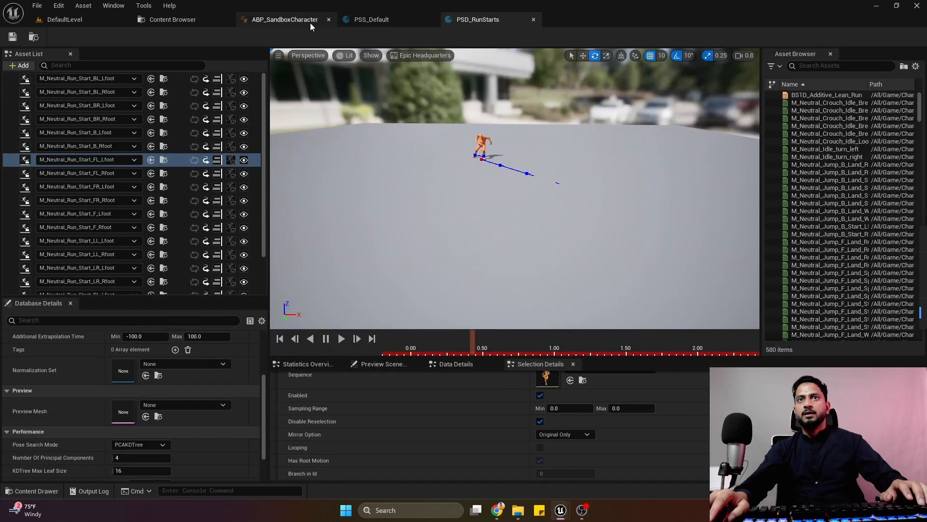
Open the CBP_SandboxCharacter blueprint from the Content > Blueprints folder.
click(173, 20)
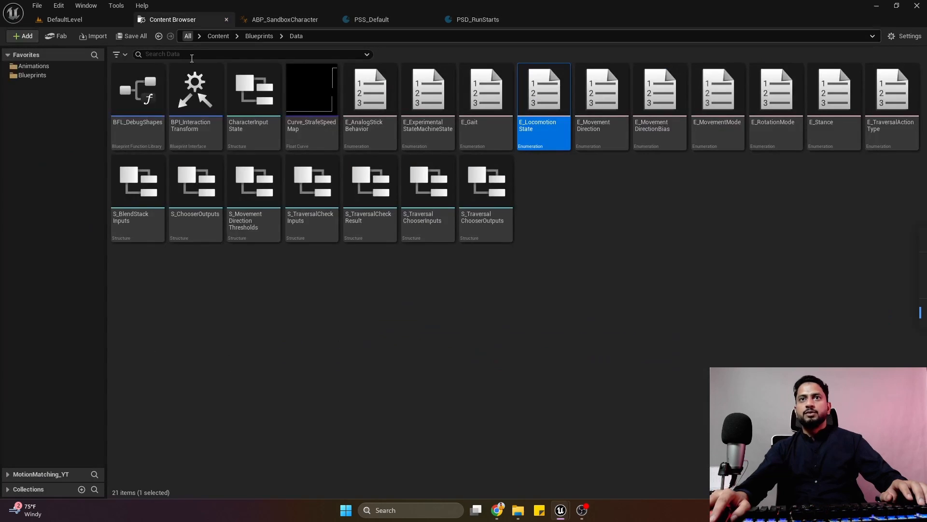
click(259, 36)
double_click(485, 106)
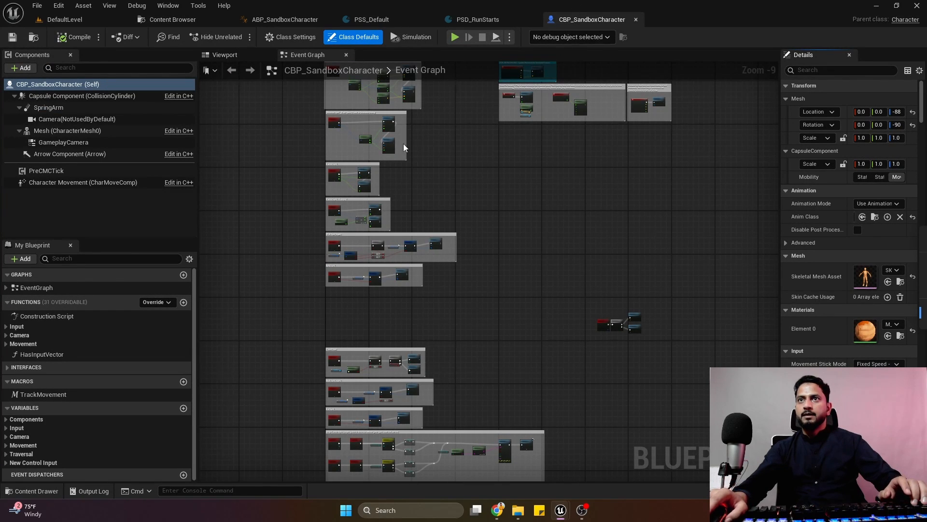
From the Pre CMC Tick event, open the Update Movement Pre CMC function and, inside it, the Get Desired Gait function.
scroll(404, 148, up, 6)
right_drag(393, 321, 347, 114)
scroll(331, 220, up, 3)
right_drag(367, 266, 322, 258)
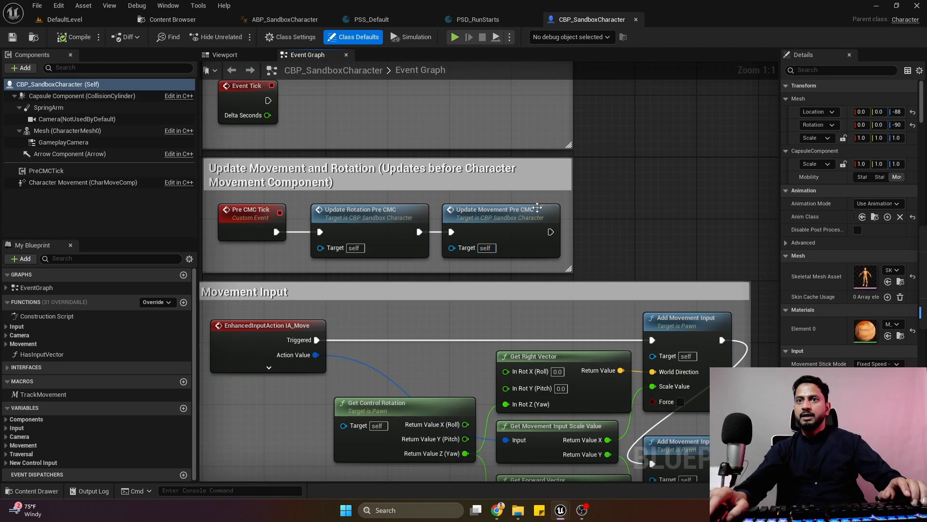
double_click(509, 217)
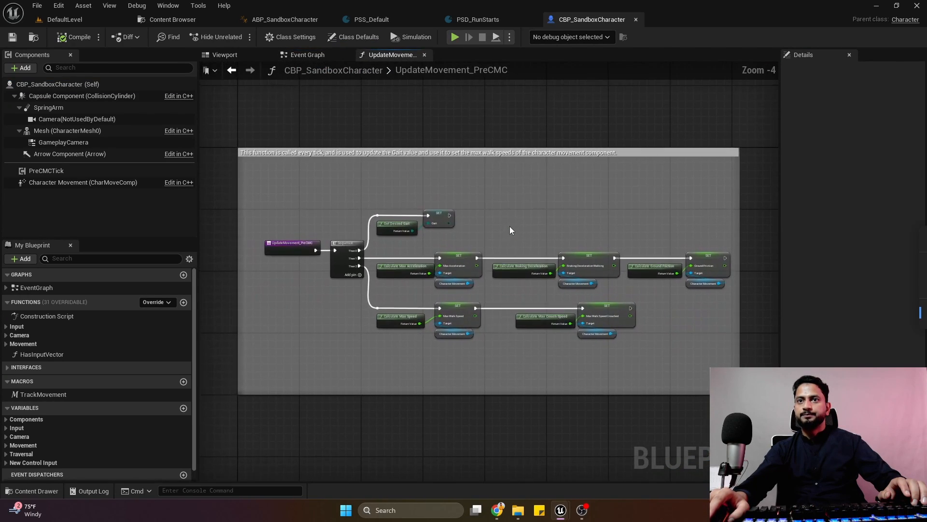
scroll(422, 230, up, 3)
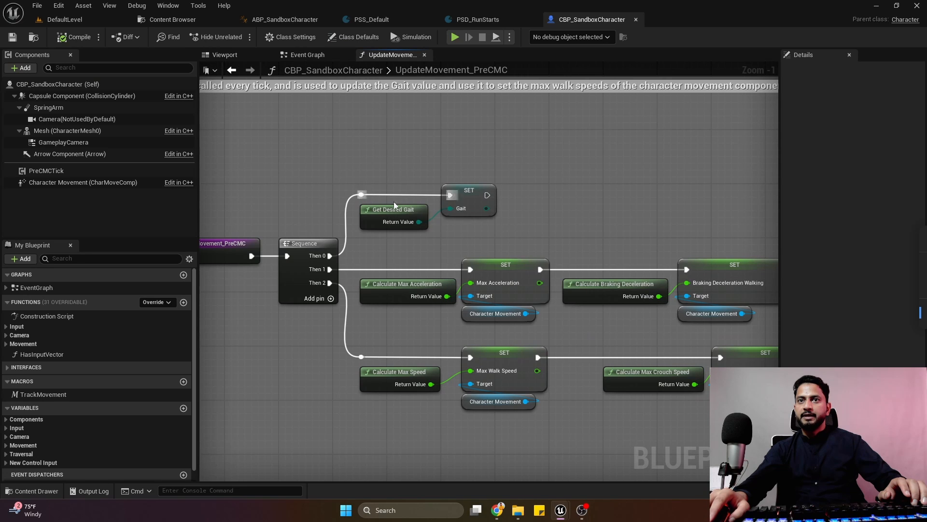
double_click(384, 213)
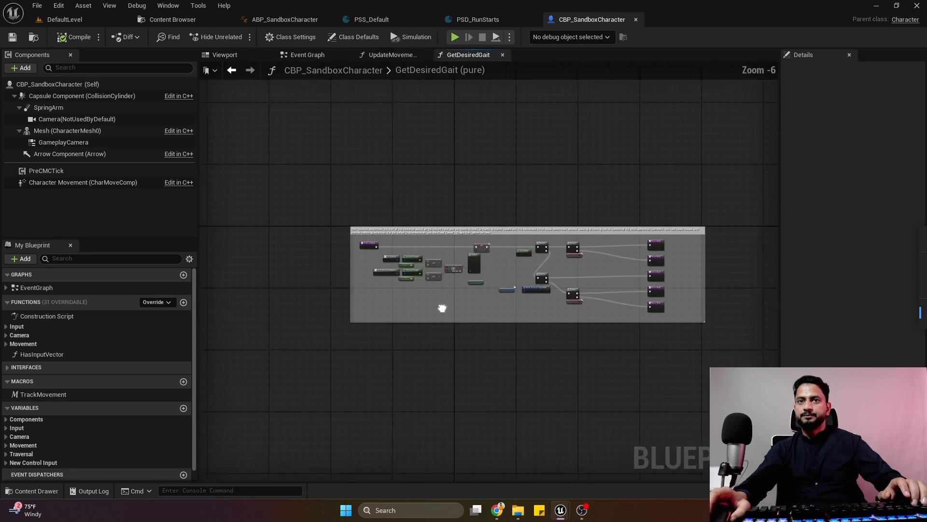
Extend the GetDesiredGait comment box leftward and move the function's entry node into the added space.
scroll(415, 227, up, 3)
scroll(482, 251, down, 2)
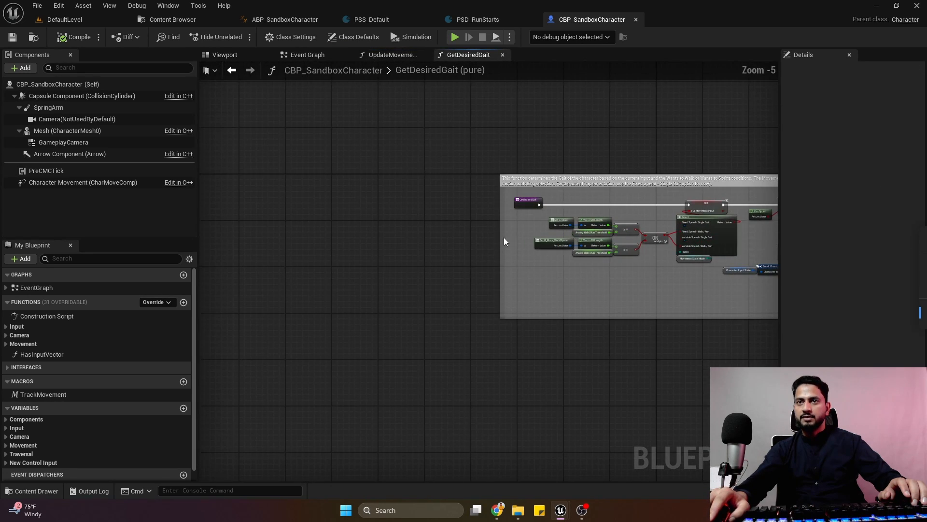
drag(500, 236, 234, 244)
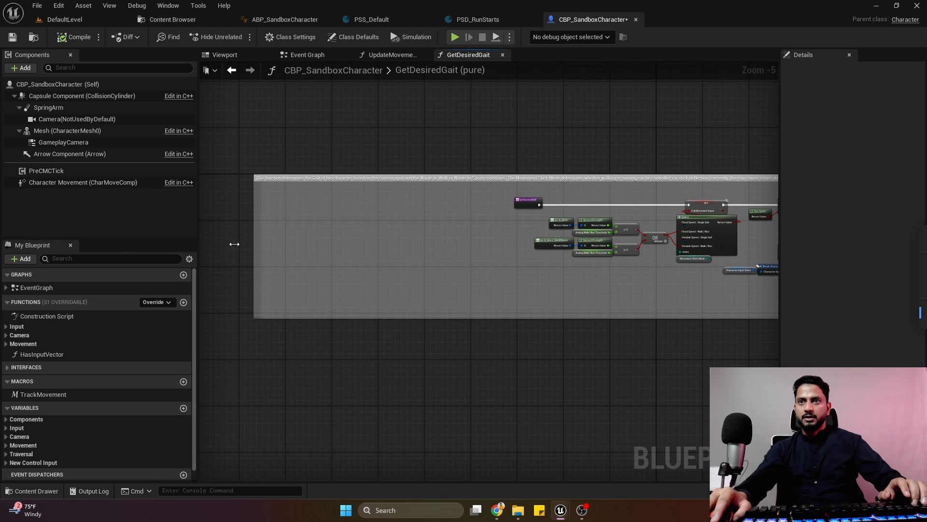
scroll(493, 222, up, 3)
drag(560, 189, 222, 195)
scroll(365, 227, down, 1)
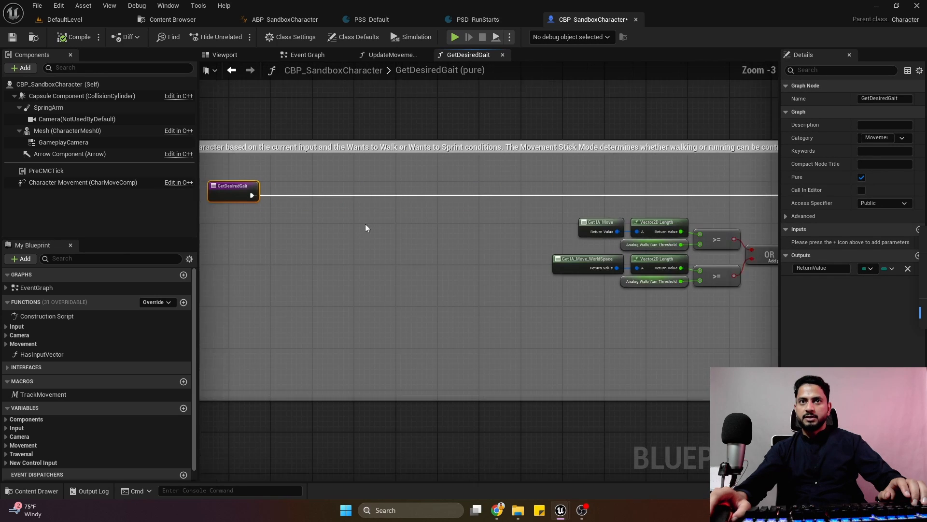
right_drag(242, 197, 373, 173)
drag(374, 173, 265, 173)
right_drag(329, 205, 422, 211)
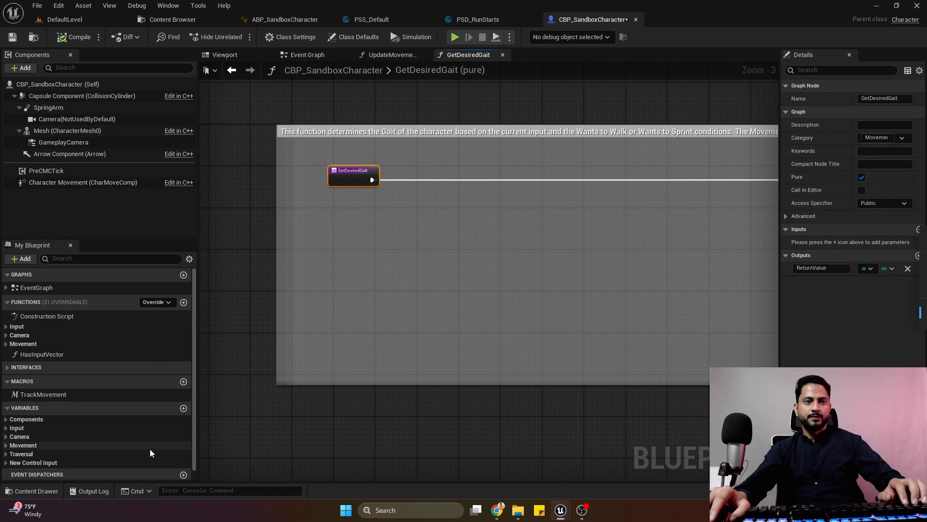
Create a variable named LocomotionState of type E Locomotion State and compile the blueprint.
right_drag(150, 447, 181, 382)
click(181, 394)
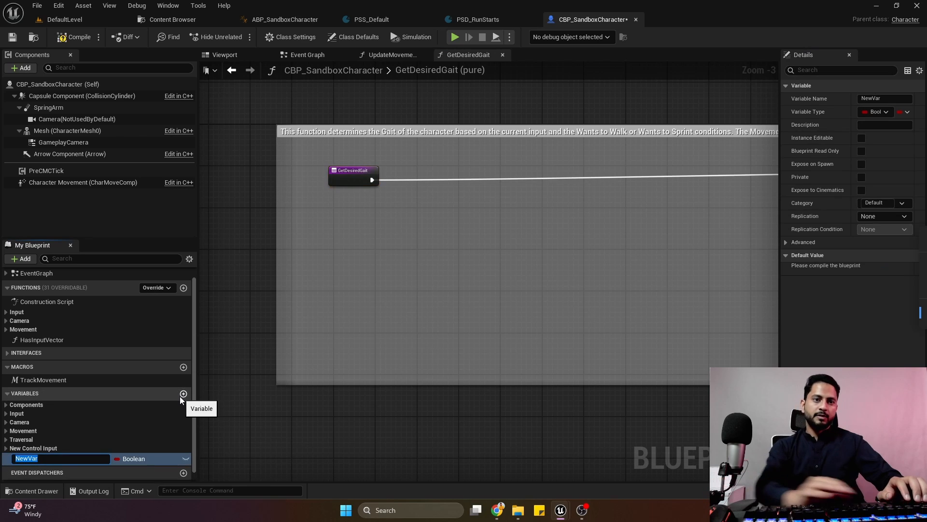
text(LocomotionState)
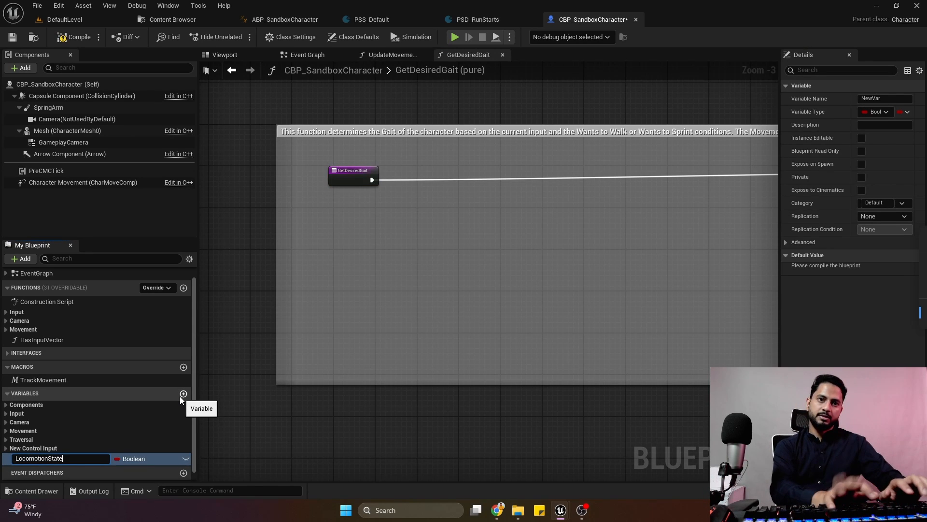
key(Return)
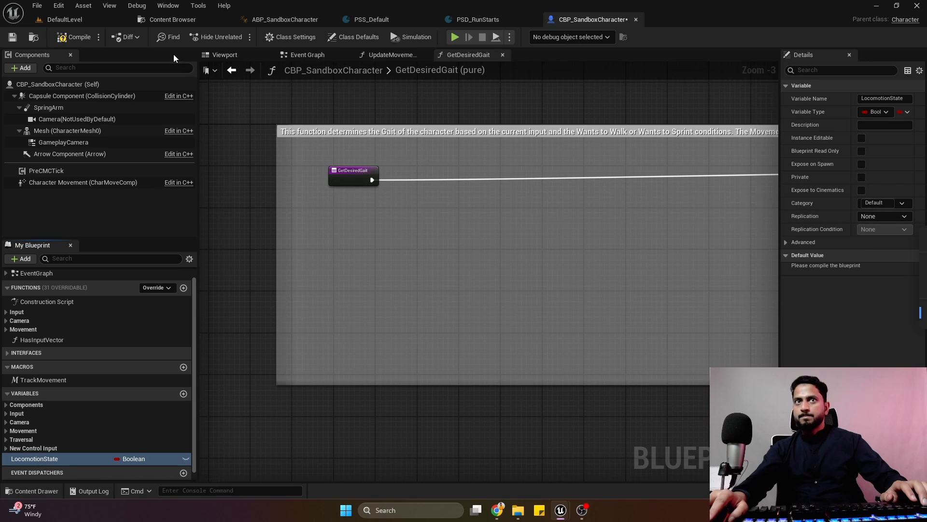
key(F7)
click(886, 113)
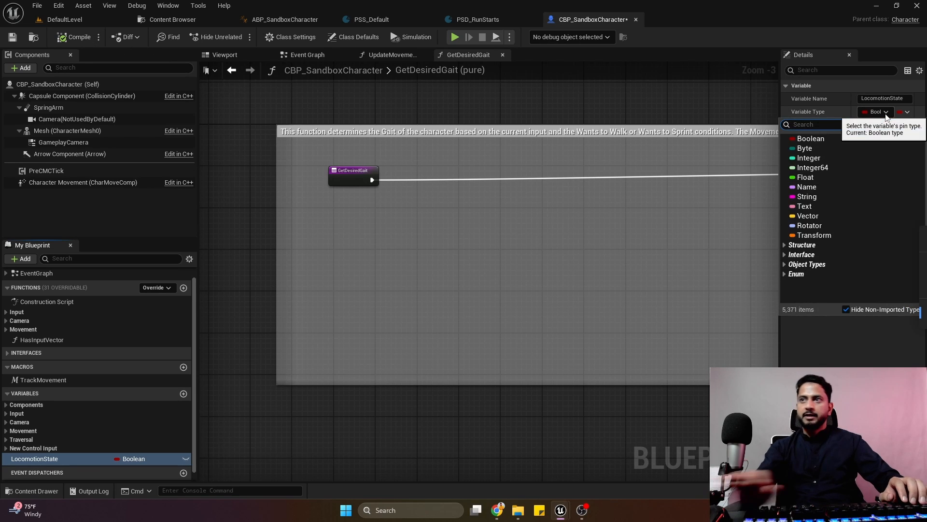
text(locomotion)
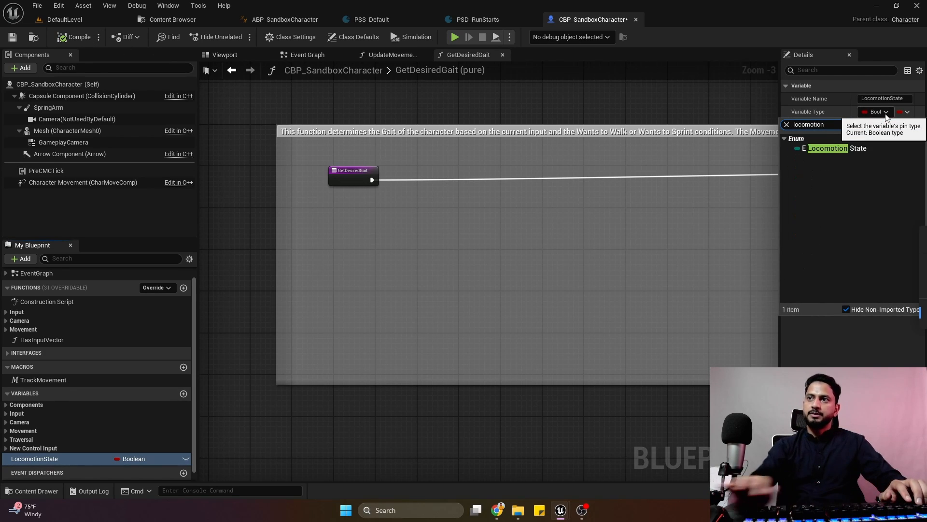
click(850, 149)
click(69, 38)
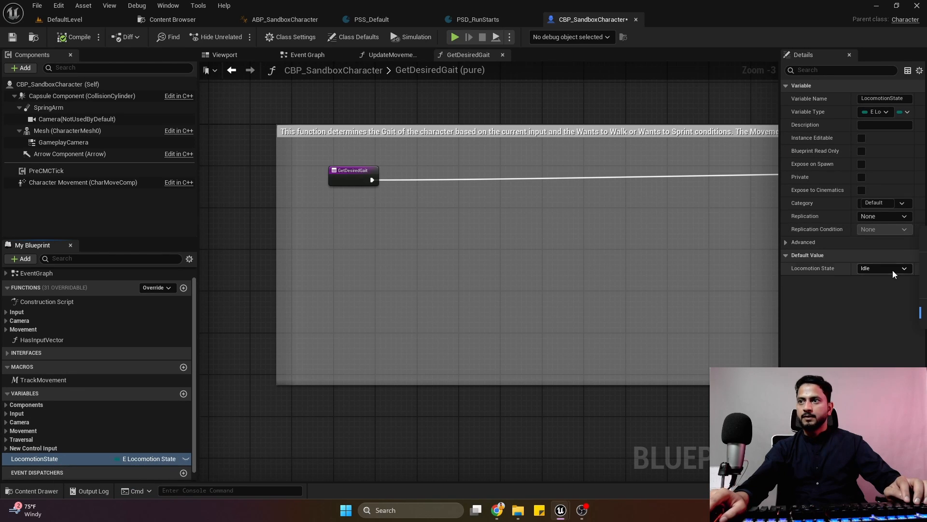
Duplicate the Get IA_Move and Vector2D Length nodes and place the copies below the GetDesiredGait entry node.
right_drag(439, 220, 252, 242)
scroll(512, 262, down, 2)
scroll(476, 245, up, 4)
right_drag(511, 261, 671, 266)
click(540, 248)
scroll(388, 266, down, 3)
scroll(471, 265, up, 3)
key(ctrl+v)
drag(441, 257, 415, 250)
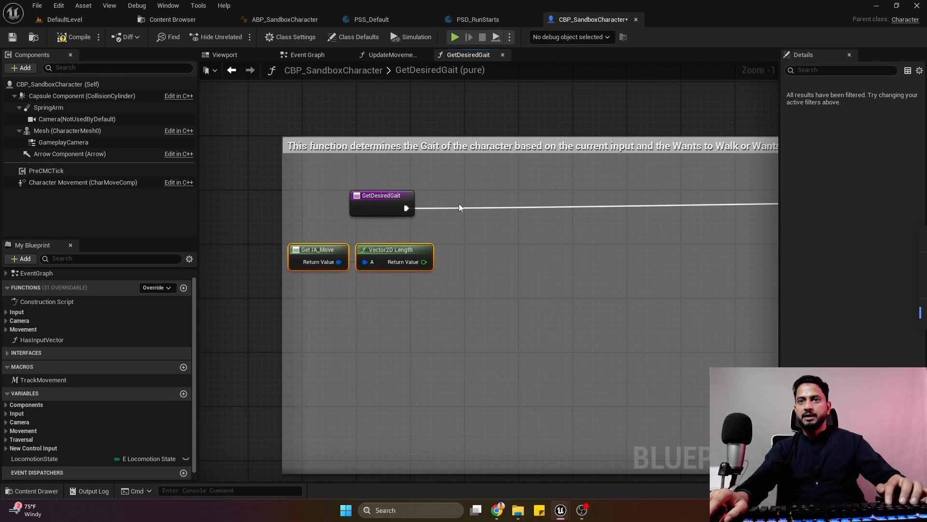
Insert a Branch after the GetDesiredGait entry node, with the copied Vector2D Length greater than 0.0 as its condition.
click(460, 207)
drag(406, 208, 473, 218)
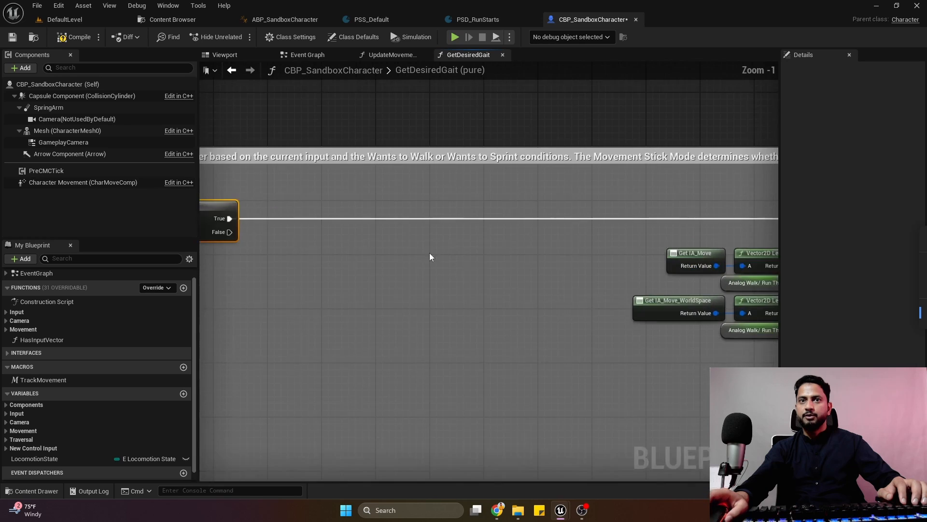
drag(398, 280, 440, 240)
text(>)
click(469, 339)
drag(317, 300, 348, 260)
drag(369, 268, 443, 309)
shift+click(467, 279)
drag(467, 279, 408, 254)
right_drag(428, 325, 371, 313)
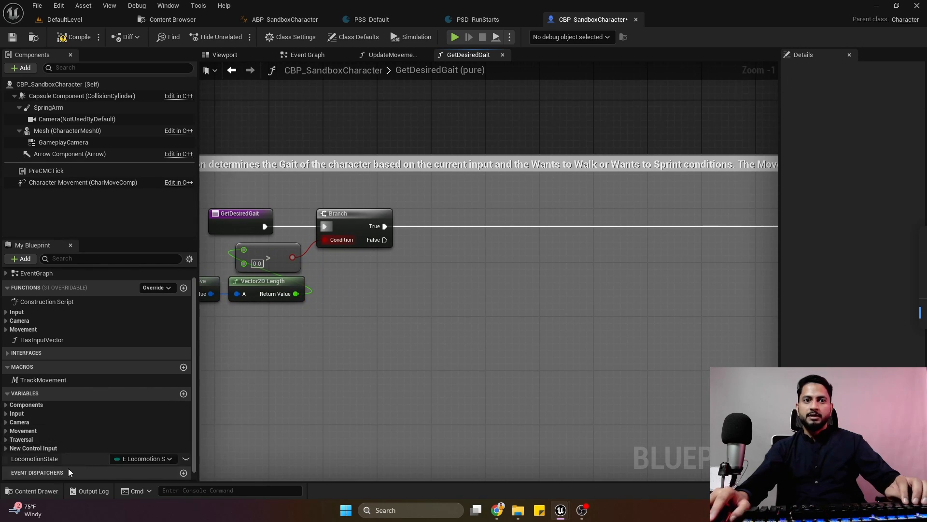
Connect a Set Locomotion State node with Idle to the new Branch's False output, then move the new nodes rightward and narrow the comment box.
alt+drag(50, 462, 428, 271)
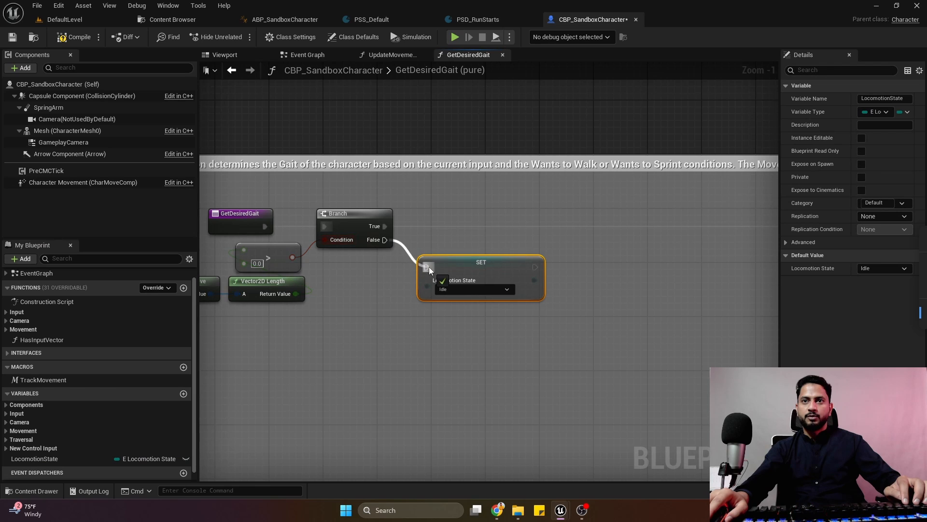
scroll(493, 250, down, 4)
right_drag(493, 250, 506, 270)
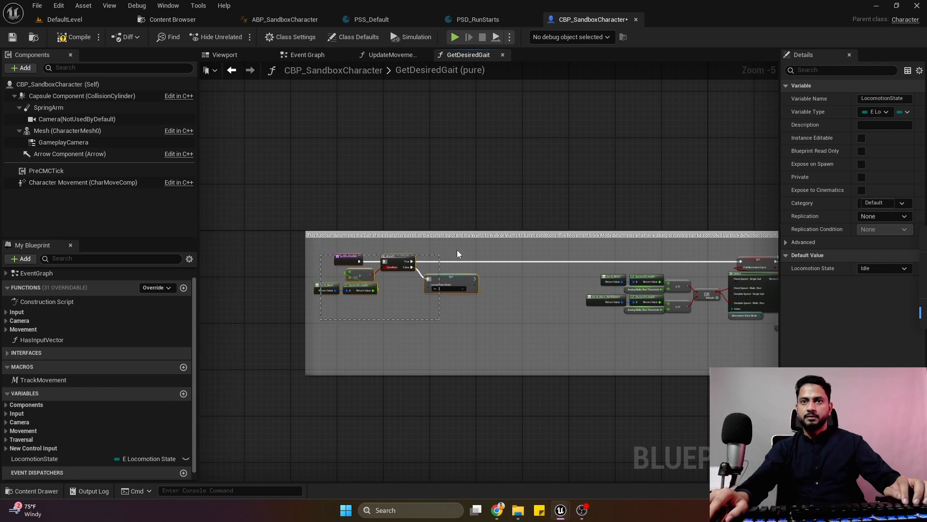
drag(457, 254, 520, 281)
right_drag(536, 305, 570, 299)
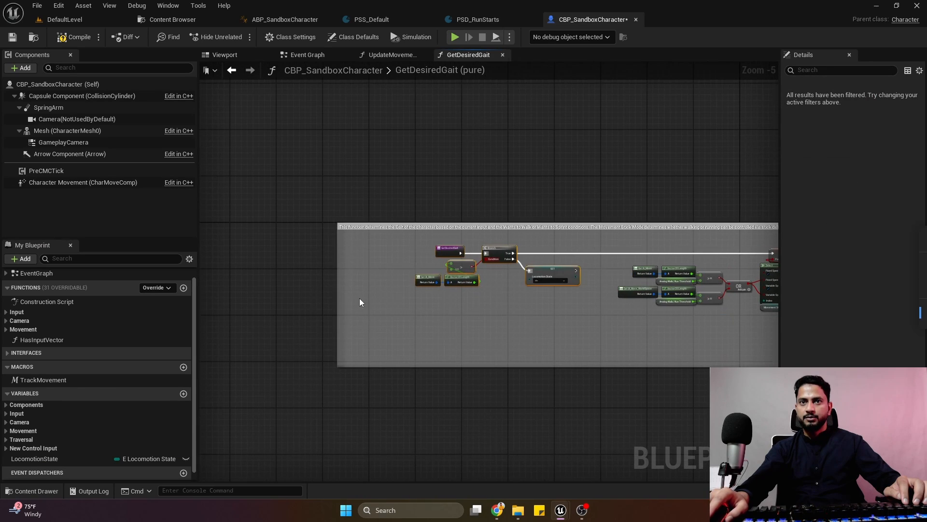
drag(337, 293, 391, 294)
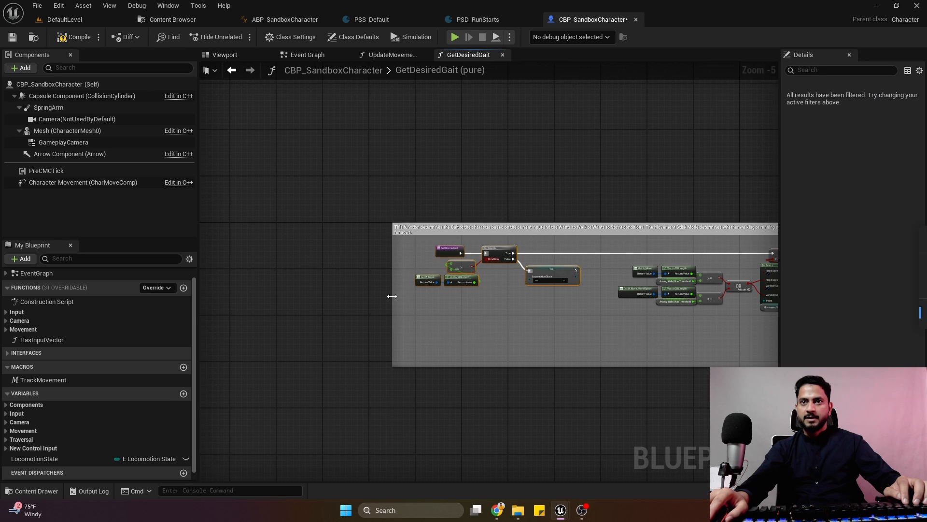
Insert a Set Locomotion State node with Sprint between the upper Full Movement Input Branch's True output and the Sprint Return Node.
right_drag(732, 302, 364, 308)
scroll(493, 295, up, 3)
scroll(582, 281, down, 2)
right_drag(583, 281, 358, 285)
scroll(511, 259, up, 1)
scroll(445, 267, up, 2)
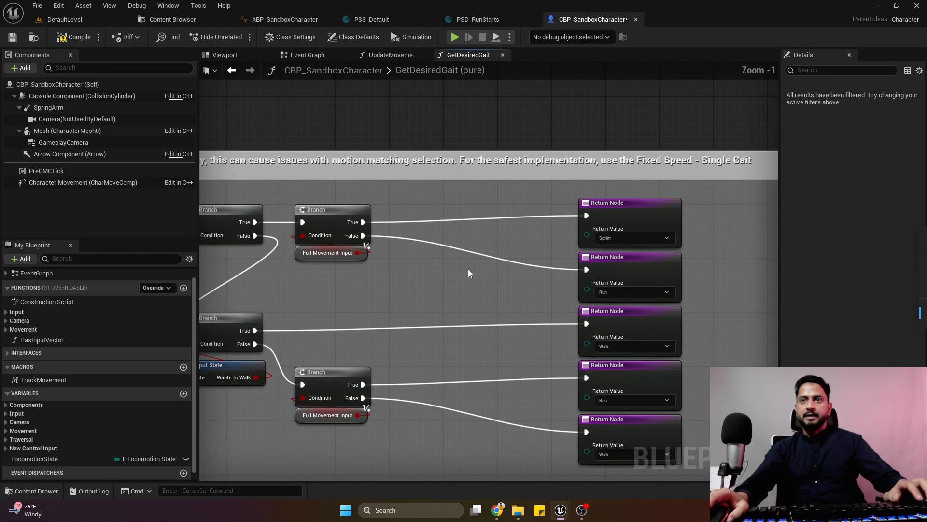
right_drag(519, 253, 453, 226)
scroll(452, 226, down, 3)
scroll(440, 210, up, 2)
drag(438, 187, 598, 422)
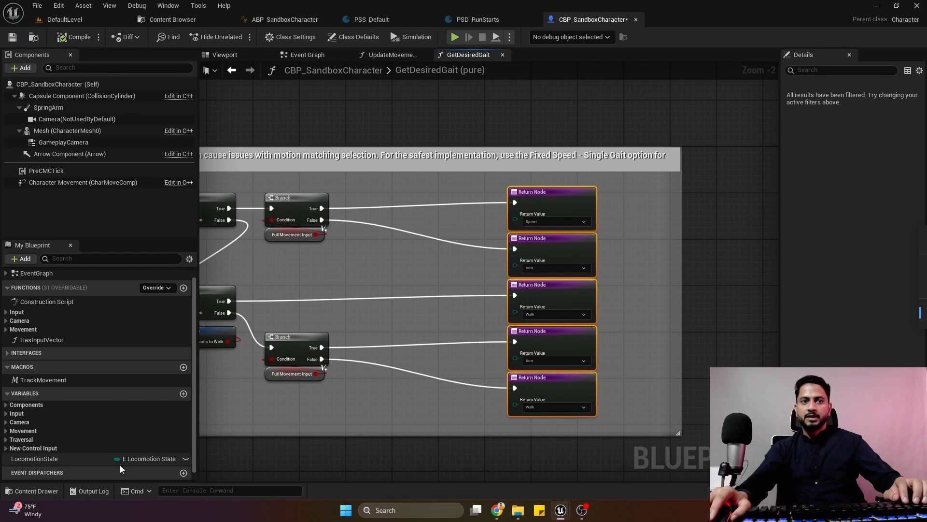
alt+drag(118, 458, 406, 218)
scroll(408, 218, up, 2)
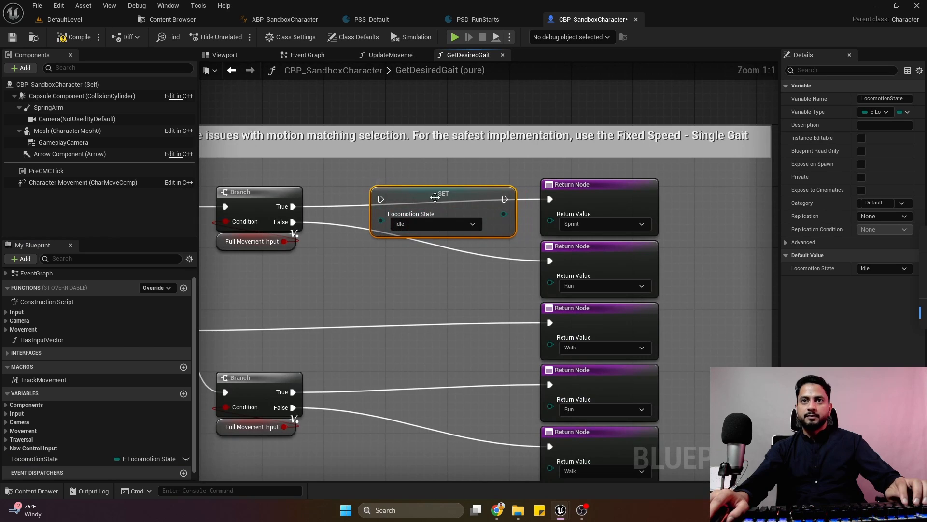
drag(292, 206, 381, 199)
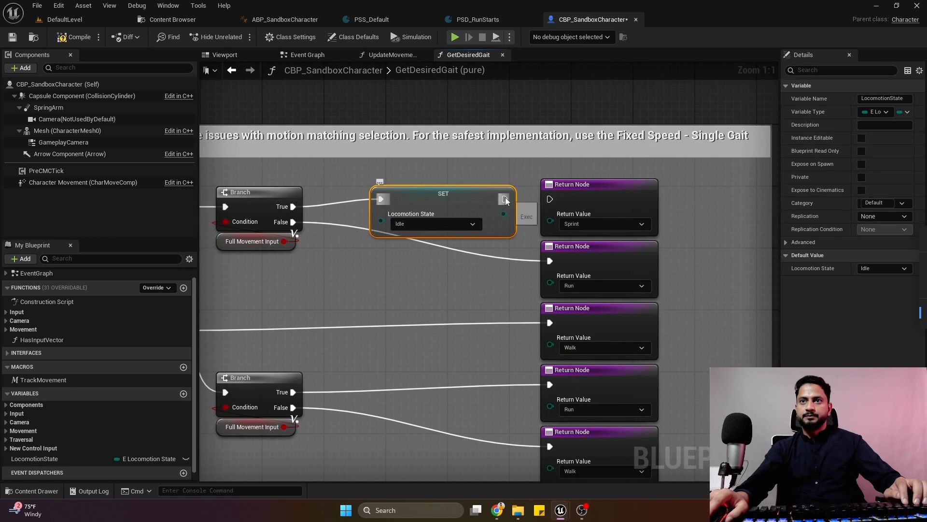
drag(505, 200, 550, 198)
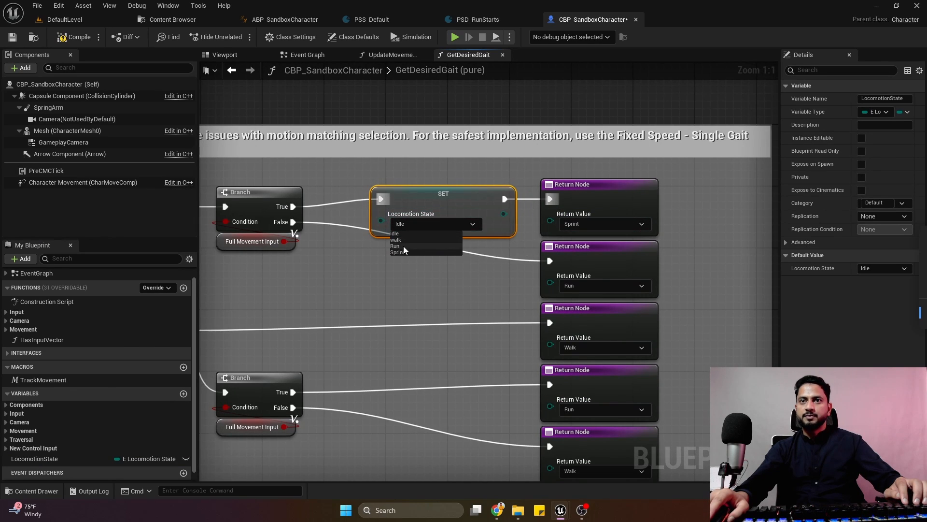
click(404, 251)
Copy the Sprint Set node between the upper Branch's False output and the Run Return Node, with its Locomotion State set to Run.
key(ctrl+c)
key(ctrl+v)
drag(292, 222, 355, 277)
drag(415, 278, 438, 269)
drag(504, 268, 550, 261)
drag(464, 268, 462, 260)
click(438, 284)
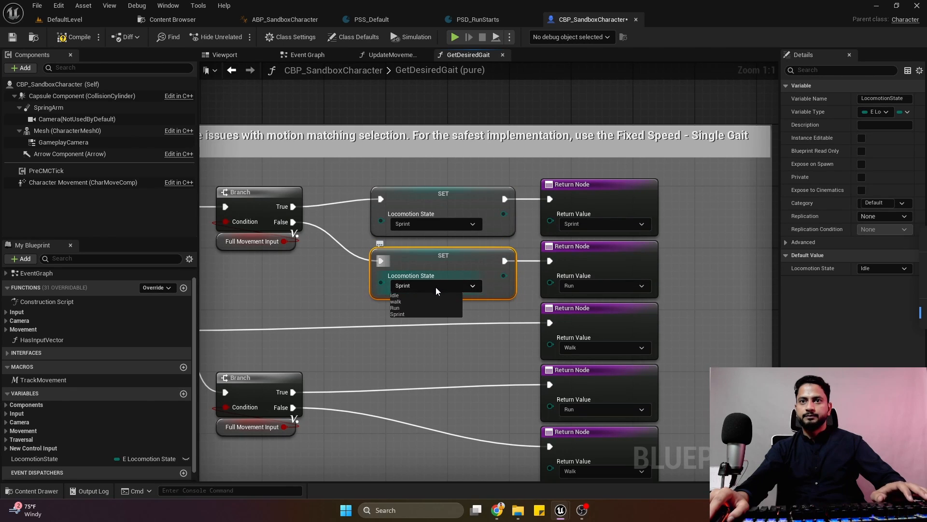
click(400, 309)
Duplicate both Set Locomotion State nodes below and wire the Sprint copy, set to walk, between the Wants to Walk Branch's True output and its Walk Return Node.
right_drag(419, 356, 399, 310)
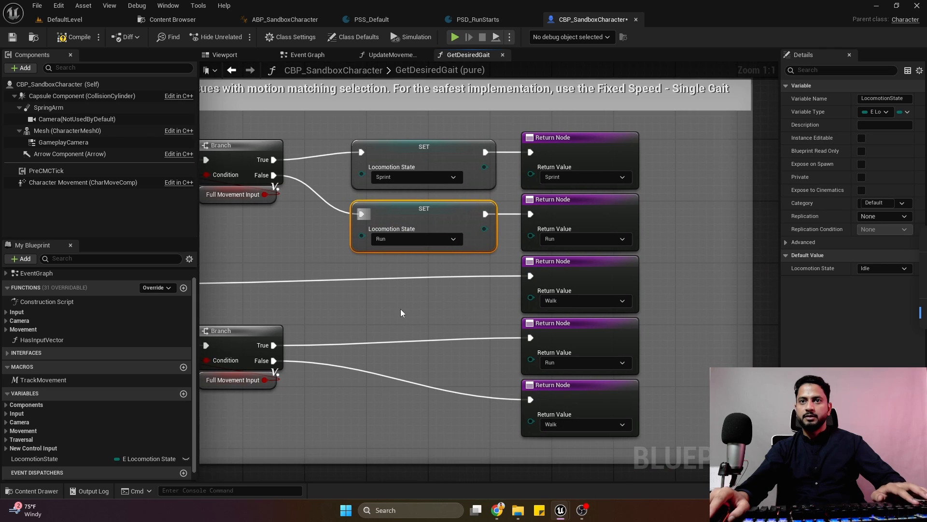
ctrl+click(387, 159)
key(ctrl+d)
drag(480, 187, 449, 295)
right_drag(268, 297, 368, 258)
click(368, 257)
drag(249, 244, 501, 230)
drag(585, 243, 629, 236)
click(480, 285)
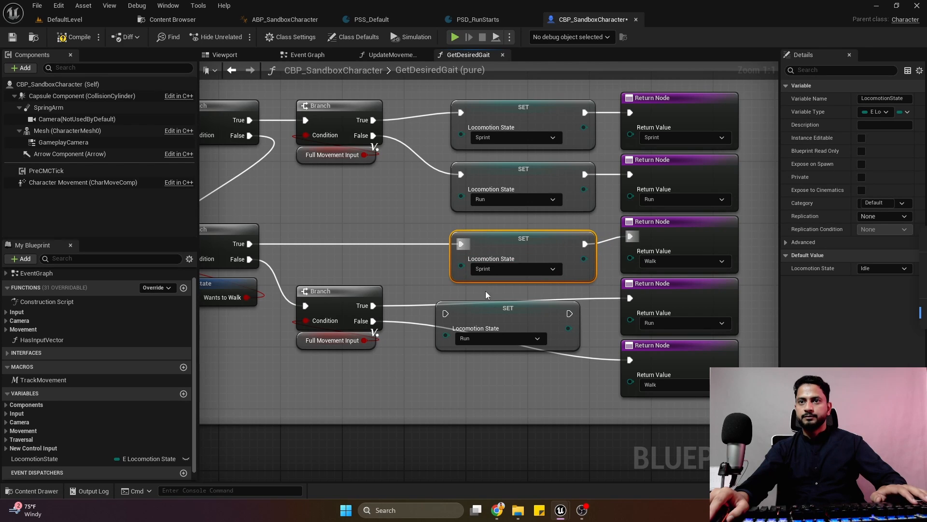
Wire the duplicated Run Set node between the lower Full Movement Input Branch's True output and the Run Return Node, keeping Run.
drag(497, 318, 506, 303)
drag(373, 306, 449, 295)
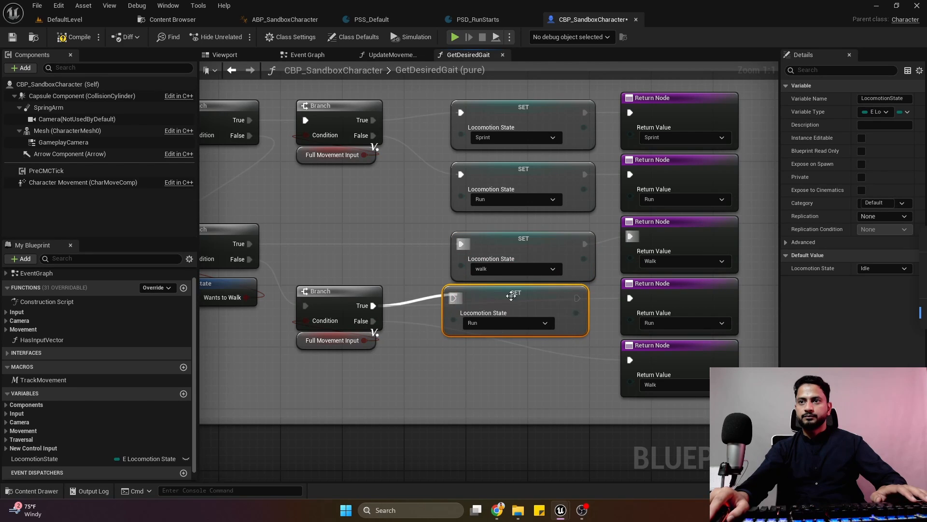
drag(577, 298, 630, 298)
click(512, 323)
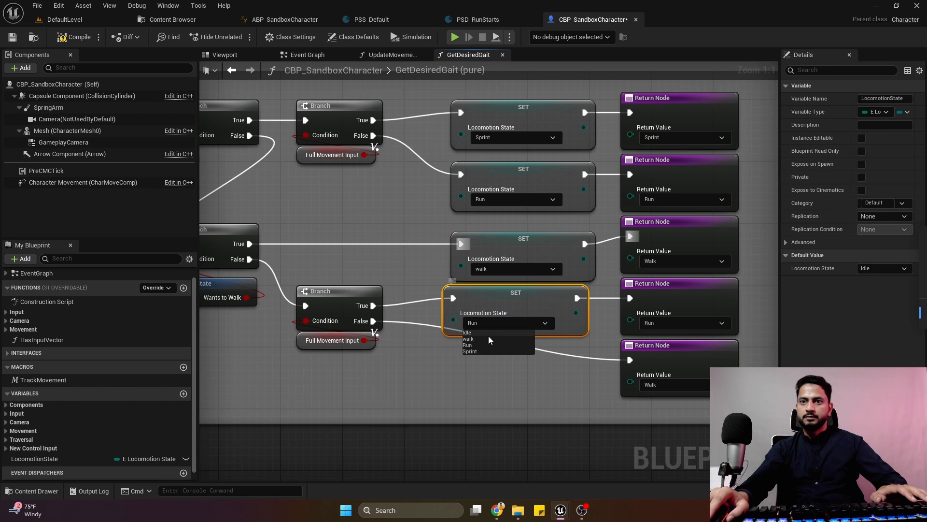
click(476, 344)
Duplicate the lower Run Set node and wire the copy between that Branch's False output and the last Walk Return Node.
drag(492, 378, 466, 329)
key(ctrl+d)
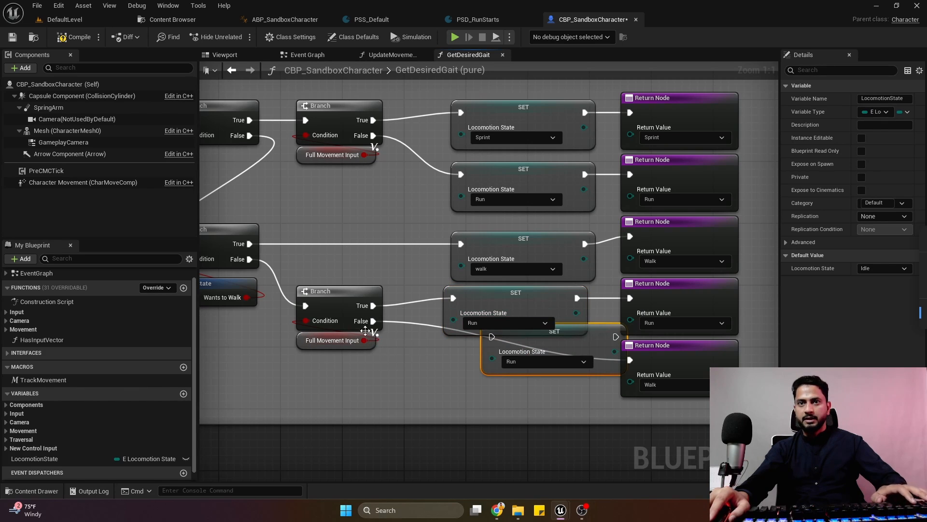
drag(366, 331, 491, 340)
drag(546, 337, 508, 352)
drag(577, 352, 631, 361)
scroll(411, 335, down, 3)
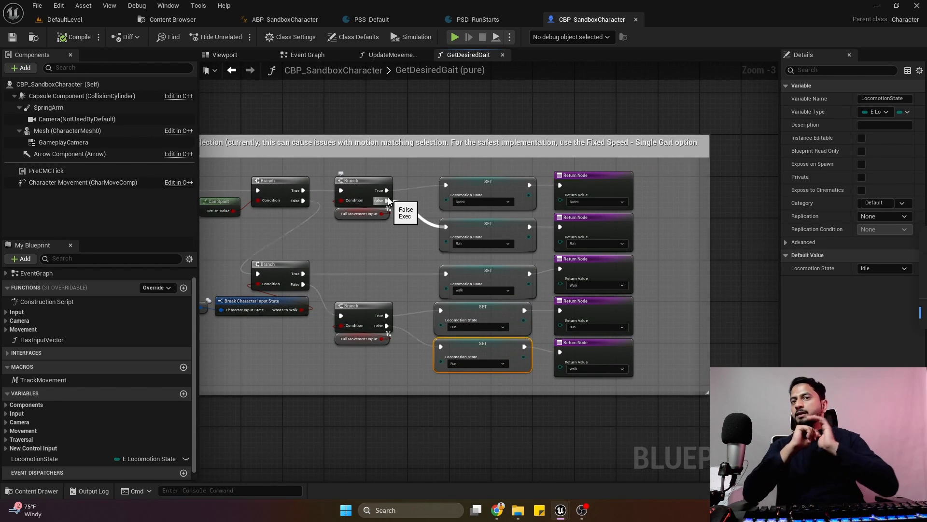
scroll(424, 257, down, 3)
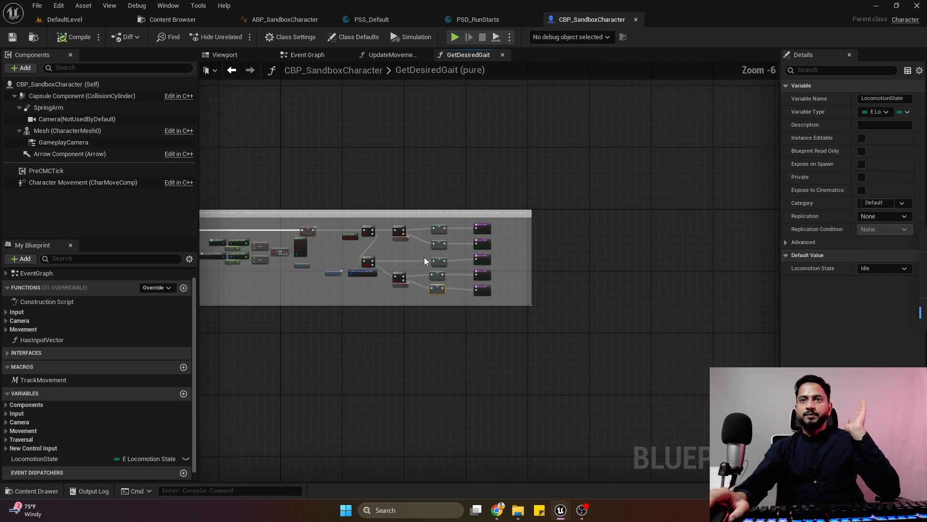
scroll(489, 271, up, 2)
scroll(489, 271, up, 1)
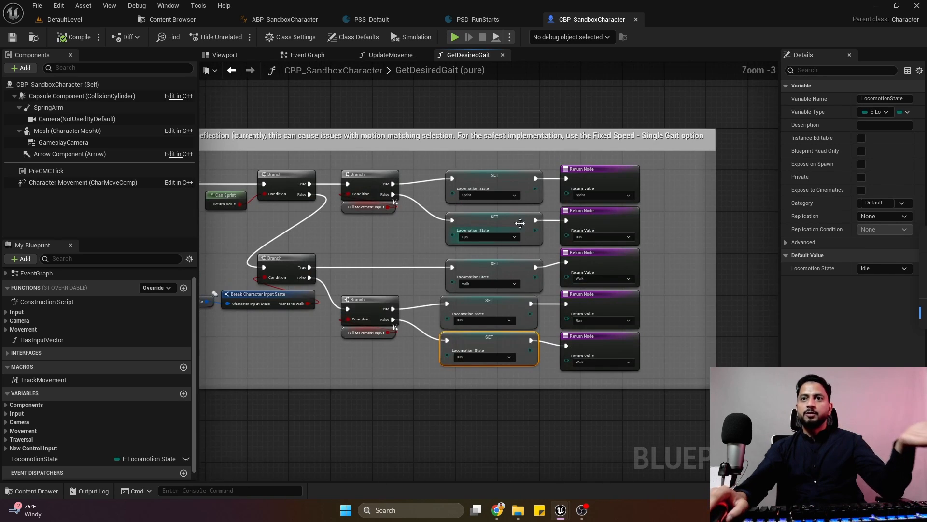
Close the CBP_SandboxCharacter blueprint and bring up the Event Graph of ABP_SandboxCharacter.
click(637, 19)
click(285, 19)
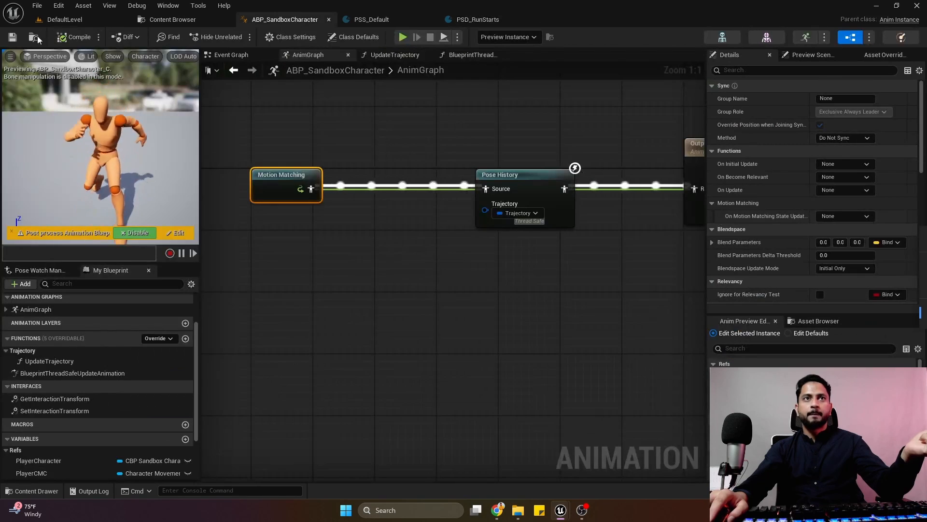
right_drag(275, 99, 394, 126)
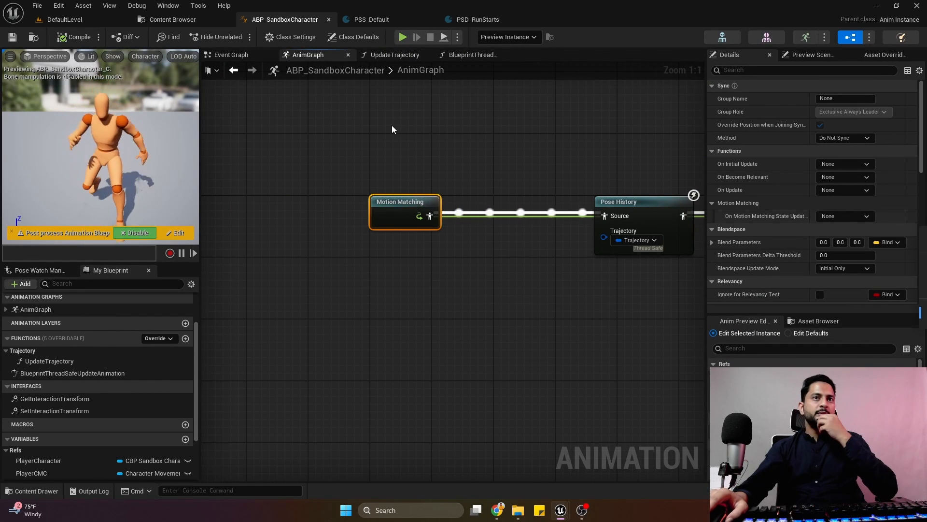
click(236, 55)
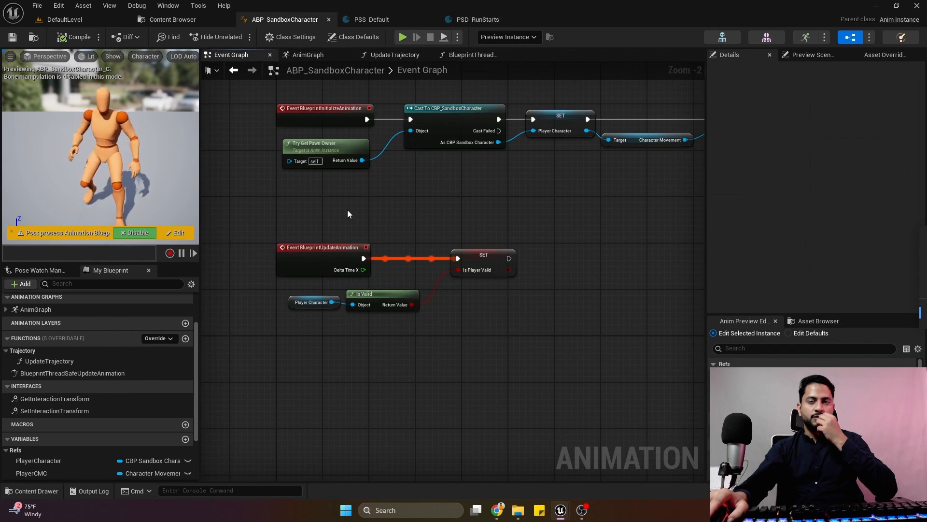
scroll(347, 210, down, 3)
scroll(260, 303, up, 1)
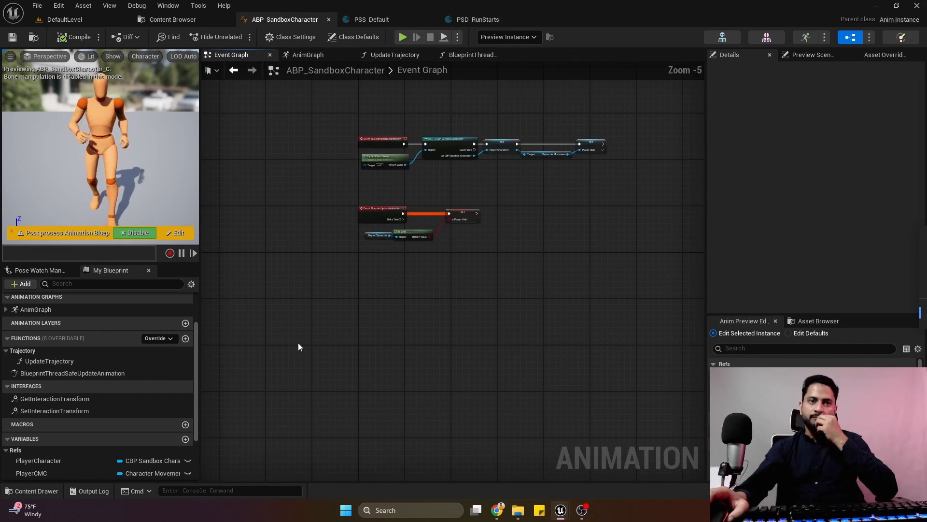
Create a function named UpdateEssentialProperties in ABP_SandboxCharacter and compile the blueprint.
click(186, 340)
text(Up)
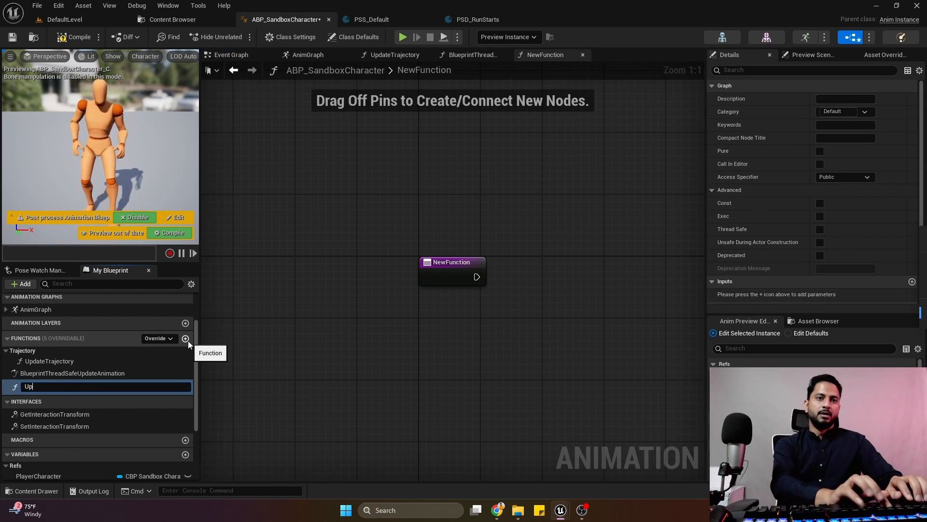
text(dateEsse)
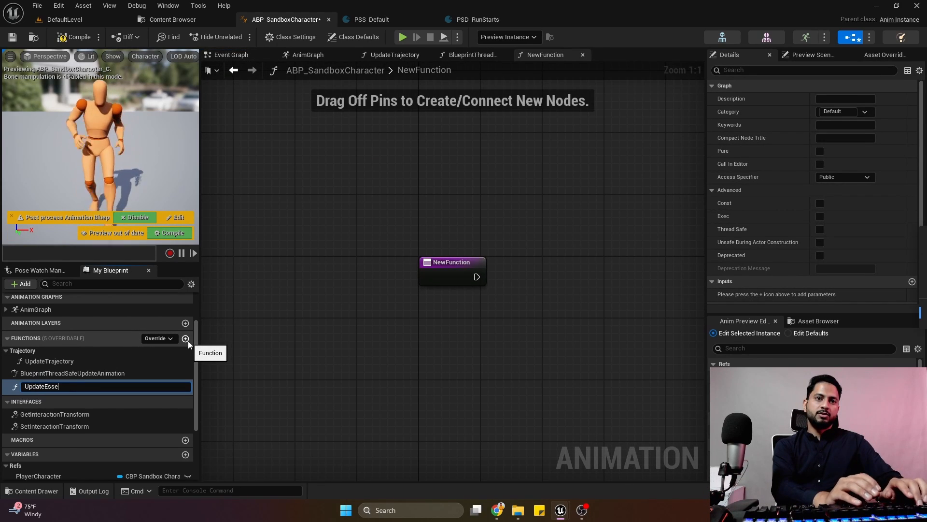
text(ntialPrope)
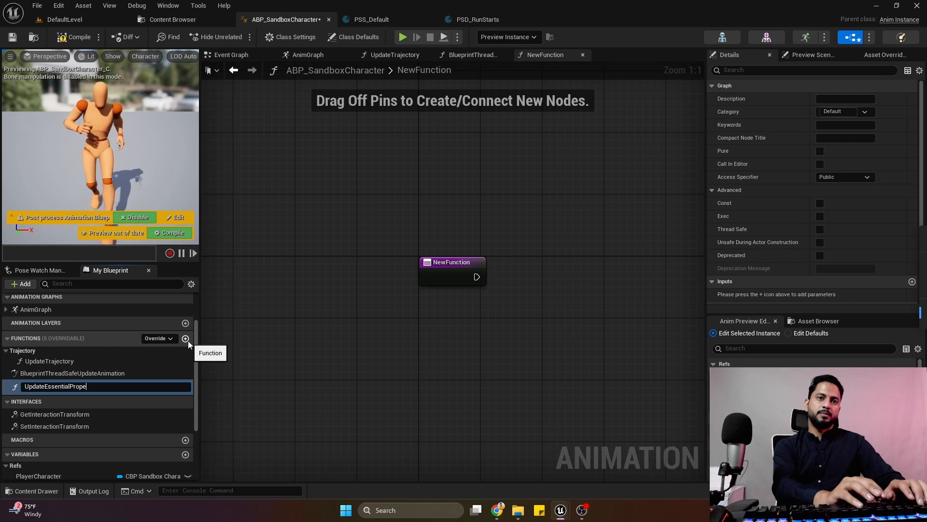
text(rties)
key(Return)
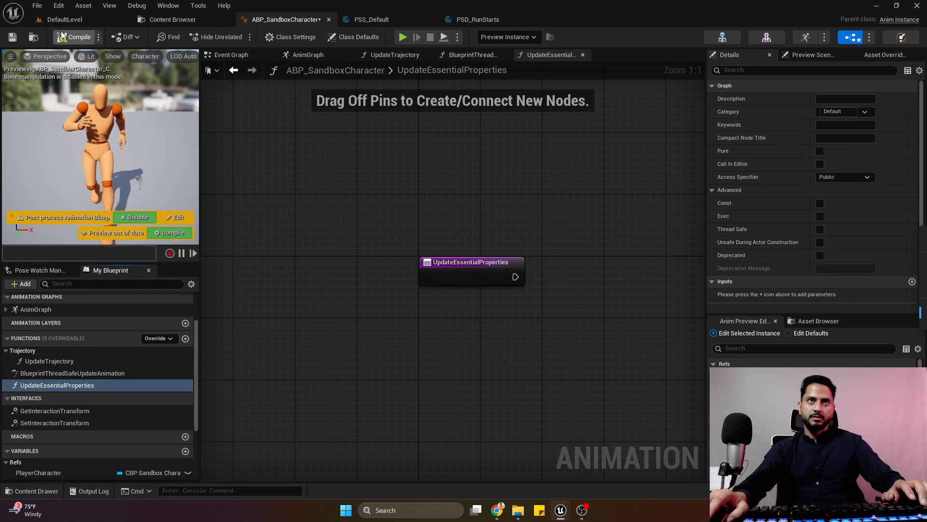
click(77, 37)
Mark the UpdateEssentialProperties function as Thread Safe and save the compiled animation blueprint.
scroll(471, 271, down, 3)
right_drag(471, 270, 292, 232)
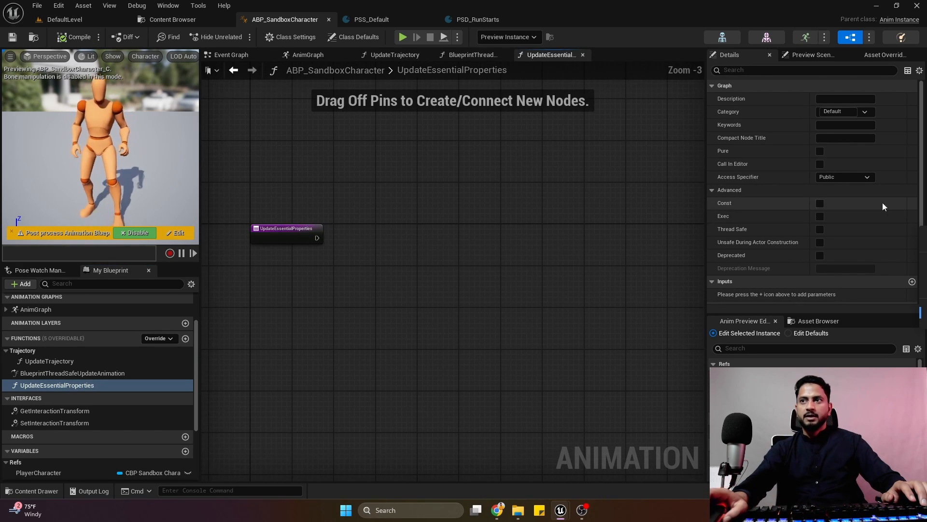
click(819, 229)
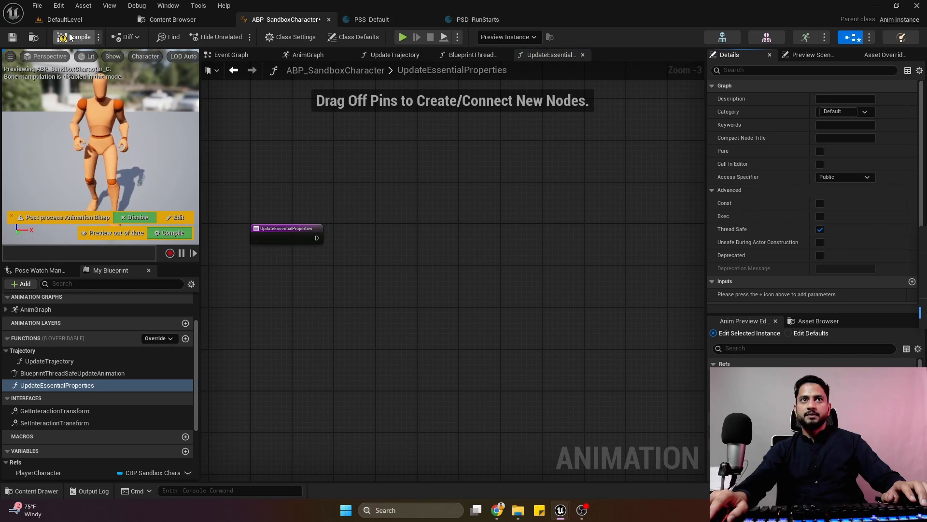
click(13, 37)
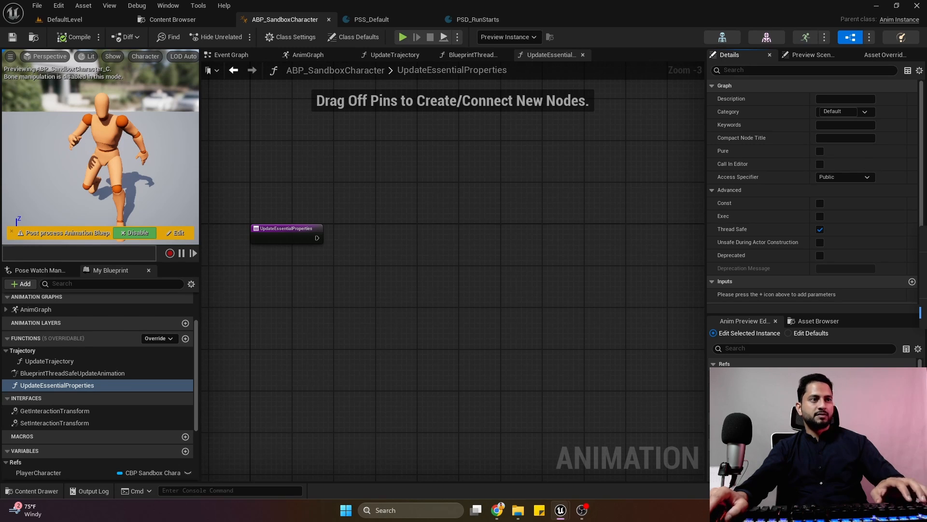
Paste the copied acceleration and velocity nodes into UpdateEssentialProperties and connect the function entry to the Set Acceleration Last Frame node.
key(ctrl+v)
right_drag(306, 280, 510, 284)
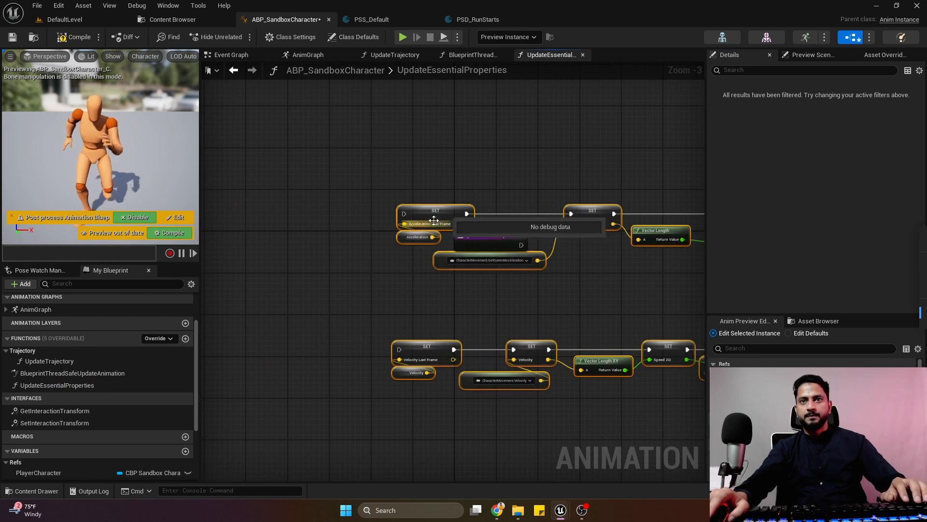
drag(434, 218, 596, 239)
right_drag(531, 233, 424, 242)
scroll(424, 242, up, 3)
drag(410, 248, 470, 242)
drag(492, 239, 515, 248)
click(528, 224)
scroll(434, 210, down, 3)
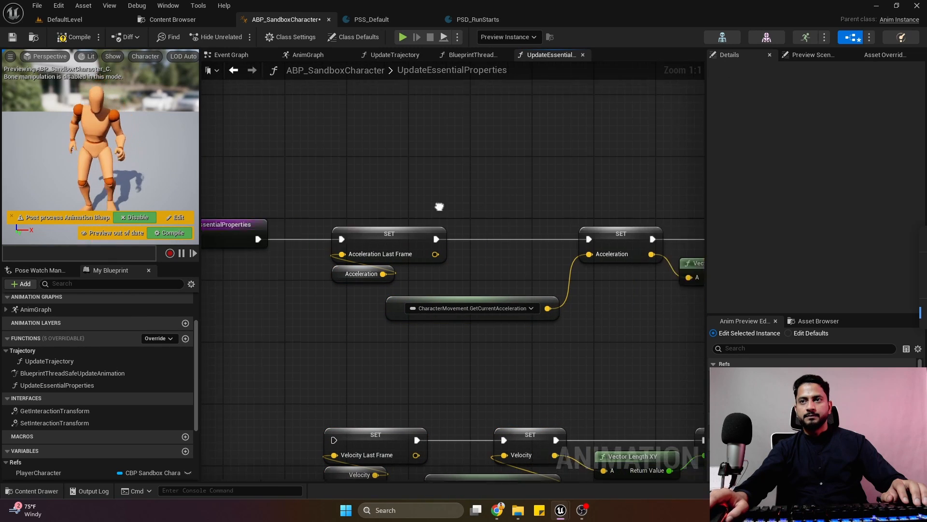
Delete the pasted CharacterMovement.GetCurrentAcceleration node that feeds the Set Acceleration node.
right_drag(439, 207, 456, 171)
scroll(416, 186, up, 3)
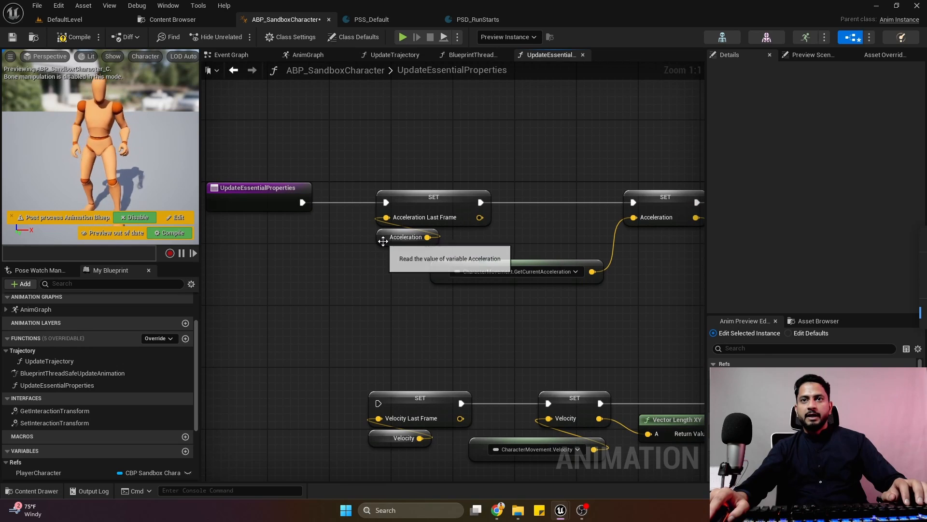
right_drag(469, 273, 389, 335)
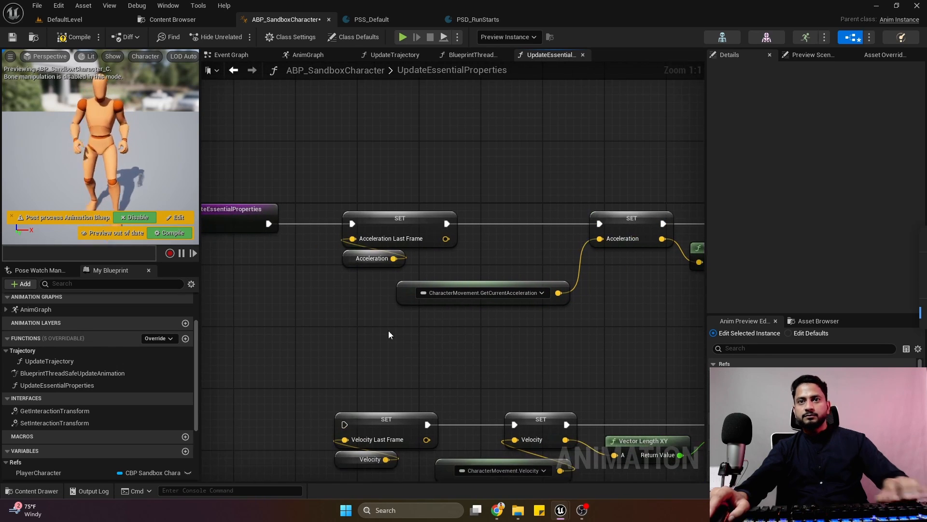
drag(471, 300, 471, 300)
key(Delete)
right_drag(455, 323, 406, 326)
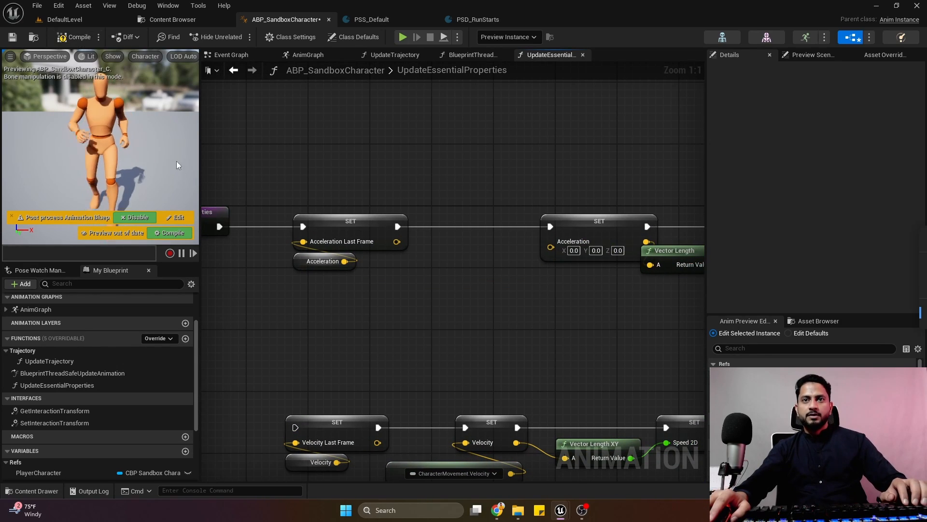
Add a Property Access node bound to Player CMC.GetCurrentAcceleration and connect it to the Set Acceleration node's input.
right_click(352, 313)
text(acces)
key(Escape)
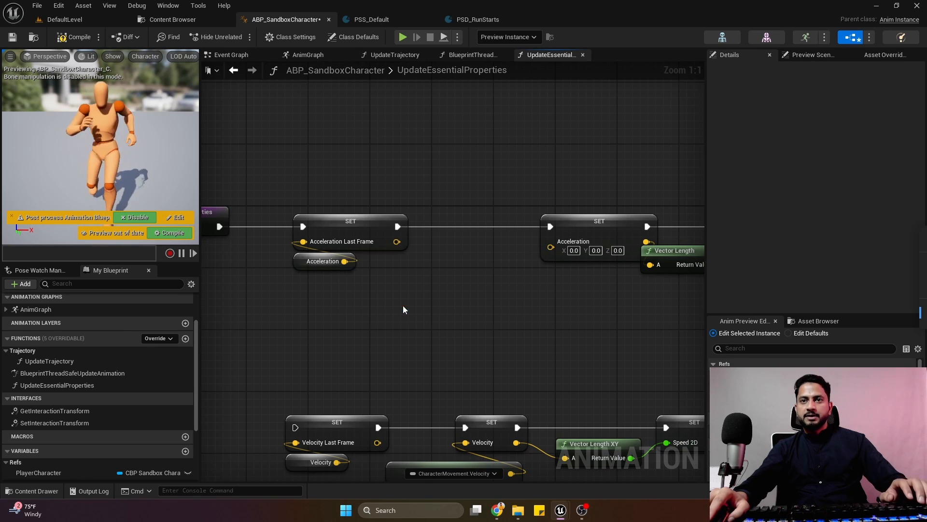
click(374, 321)
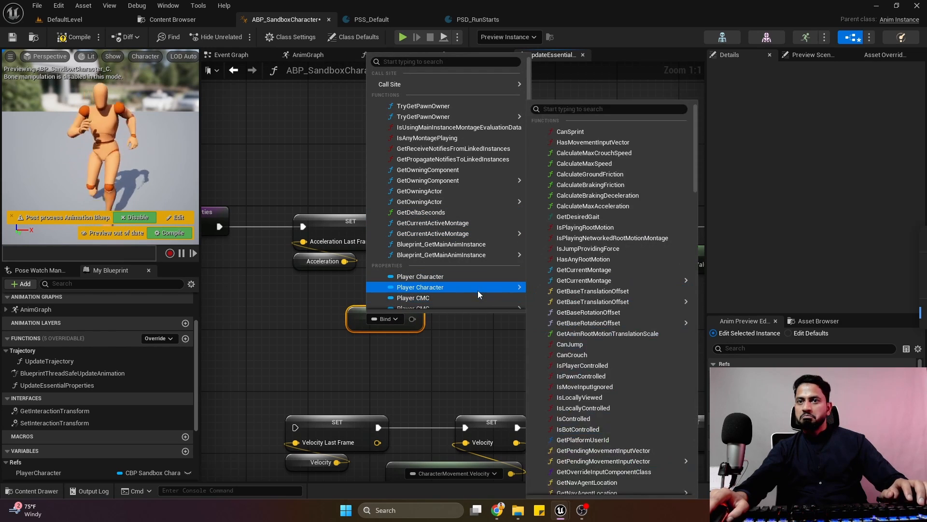
mouse_move(499, 308)
click(603, 109)
text(acce)
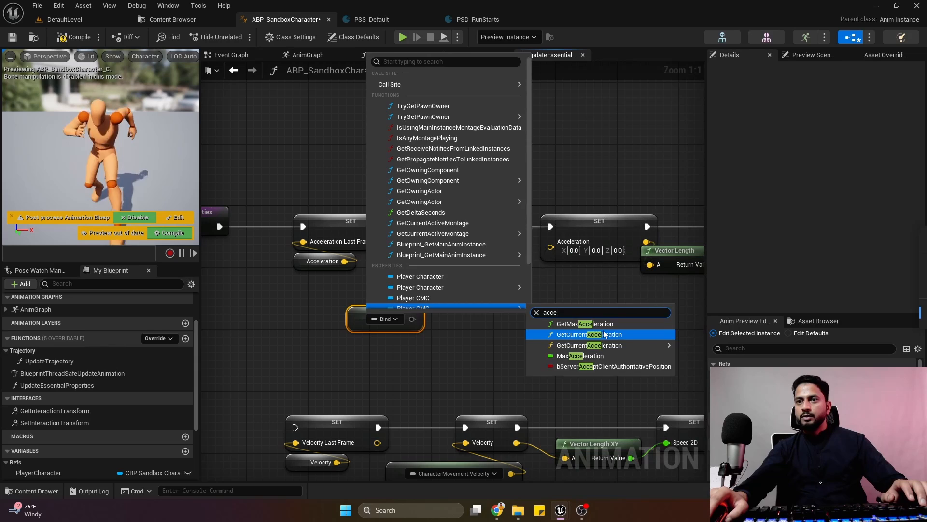
click(603, 329)
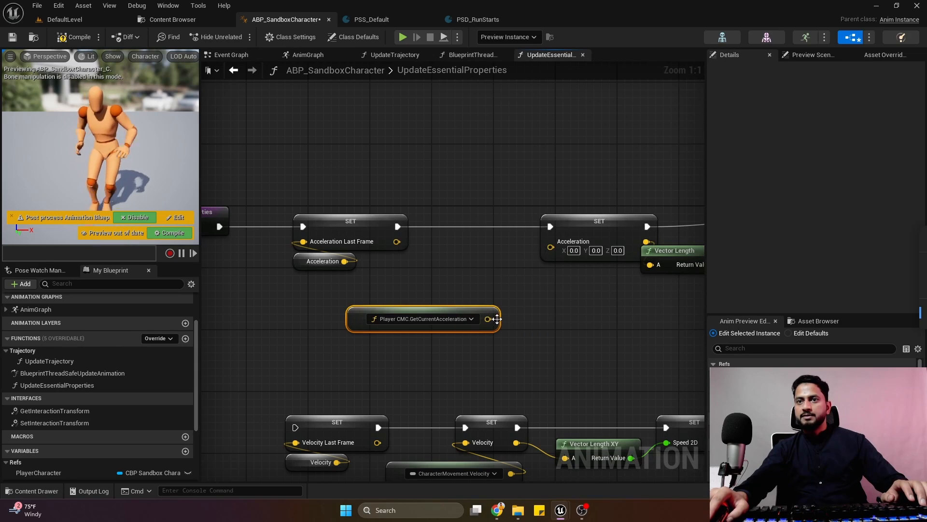
drag(488, 319, 570, 253)
right_click(577, 225)
click(598, 247)
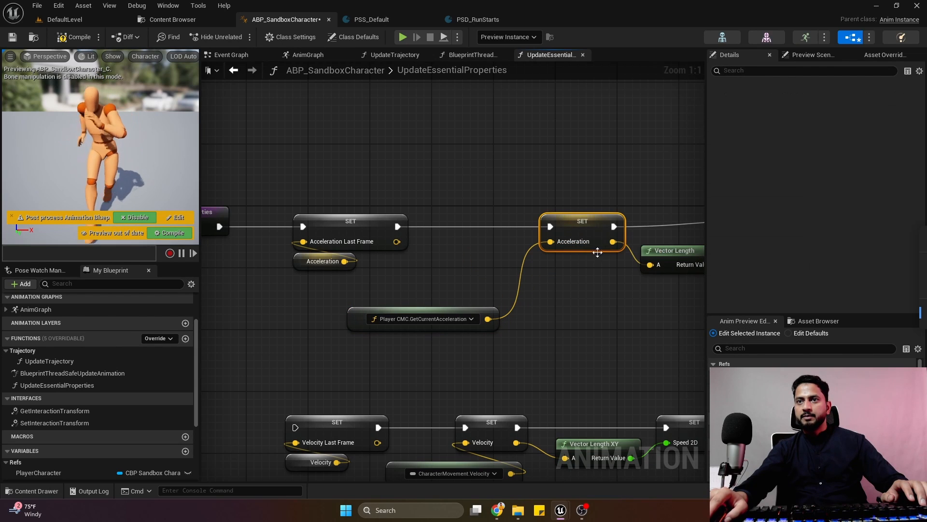
Move the Player CMC.GetCurrentAcceleration node closer to the Set Acceleration node and create the Acceleration_LastFrame variable from its Set node.
drag(493, 325, 516, 294)
right_drag(466, 236, 503, 296)
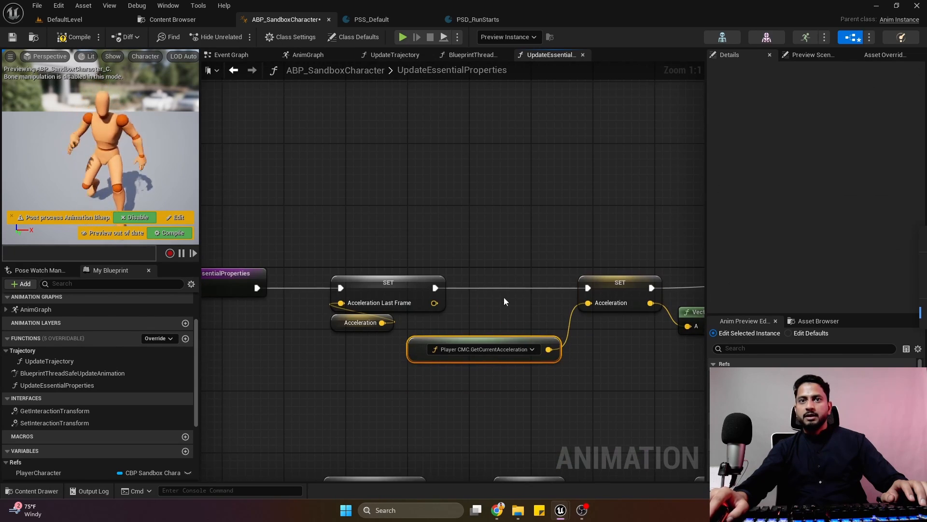
right_click(392, 284)
click(436, 305)
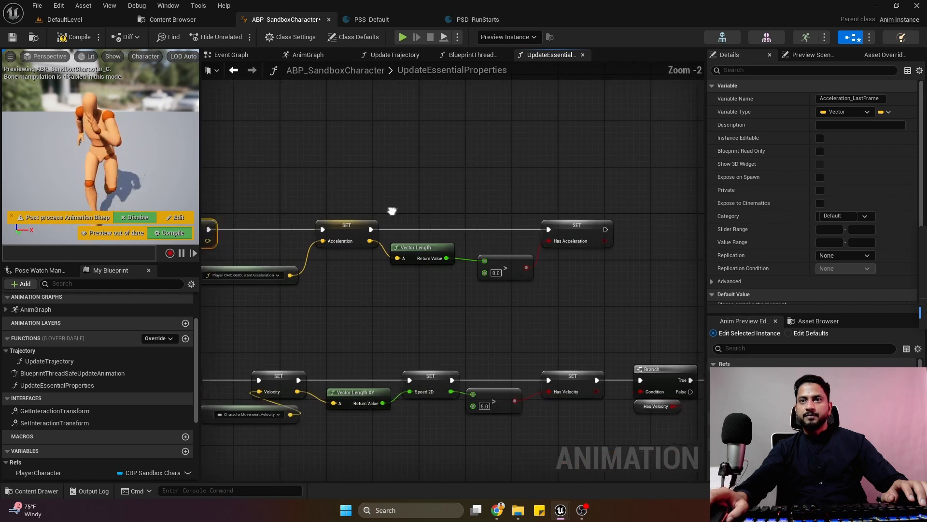
Create the HasAcceleration variable from the Set Has Acceleration node.
drag(412, 275, 397, 266)
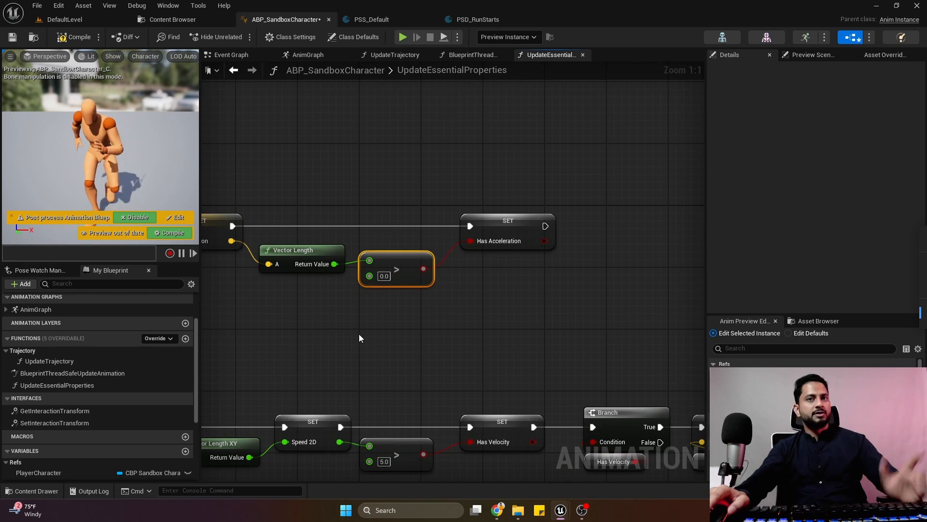
right_click(514, 224)
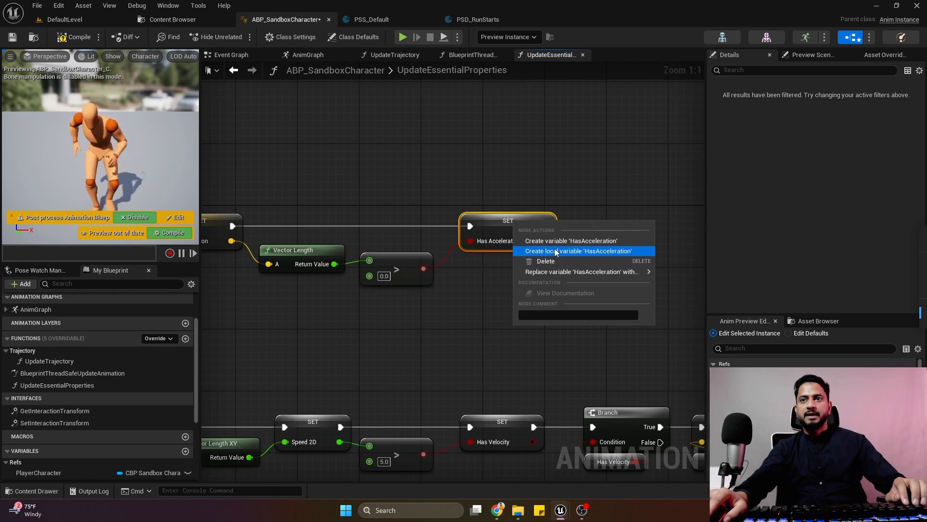
click(570, 241)
scroll(318, 274, down, 4)
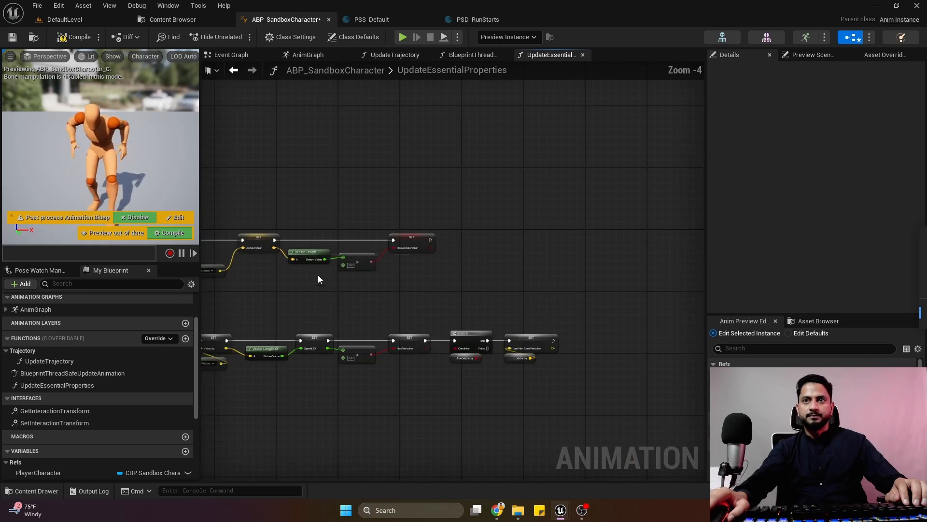
Duplicate the Player CMC.GetCurrentAcceleration node below the velocity nodes and delete the CharacterMovement.Velocity node.
right_drag(318, 275, 617, 183)
scroll(381, 263, up, 3)
right_drag(410, 242, 398, 246)
right_drag(530, 352, 428, 355)
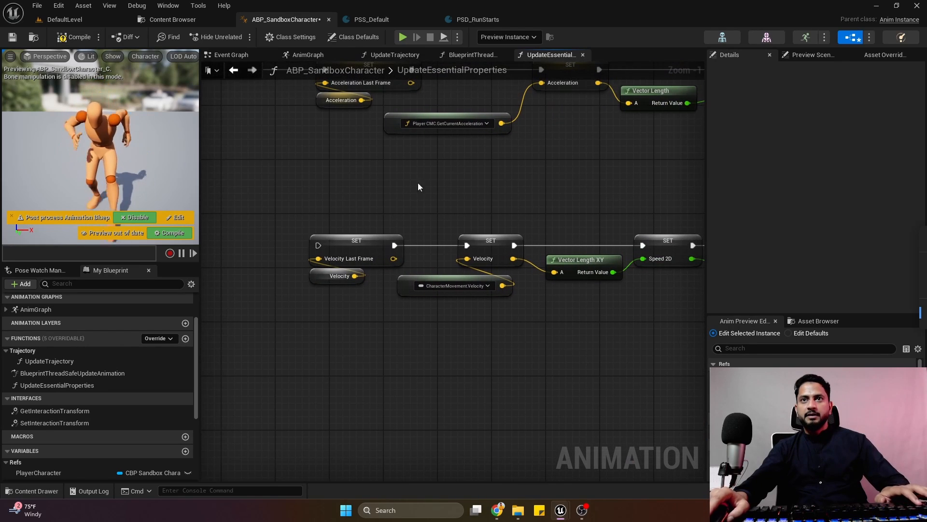
click(435, 124)
key(ctrl+c)
key(ctrl+v)
drag(434, 225, 402, 342)
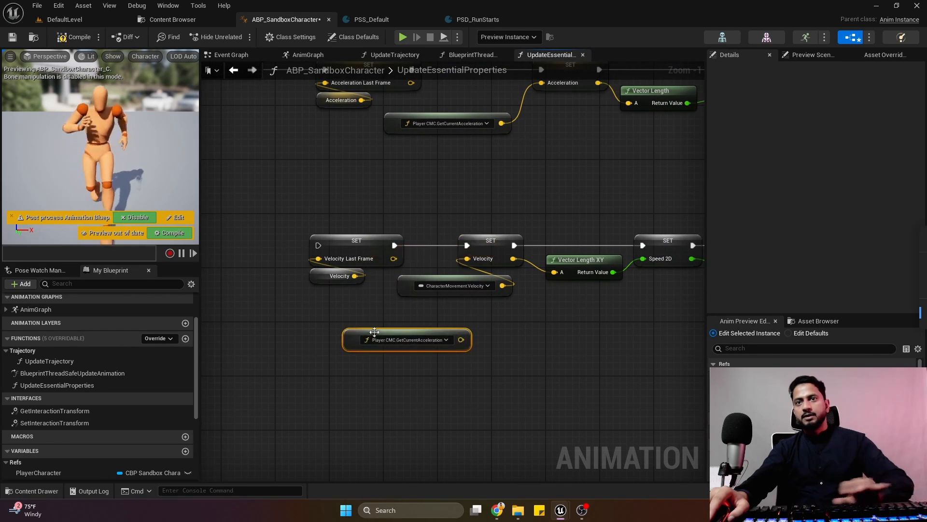
click(416, 293)
key(Delete)
Rebind the duplicated property access node to Player CMC.Velocity, connect it to the Set Velocity node's input and place it just below.
click(425, 339)
click(425, 337)
click(393, 340)
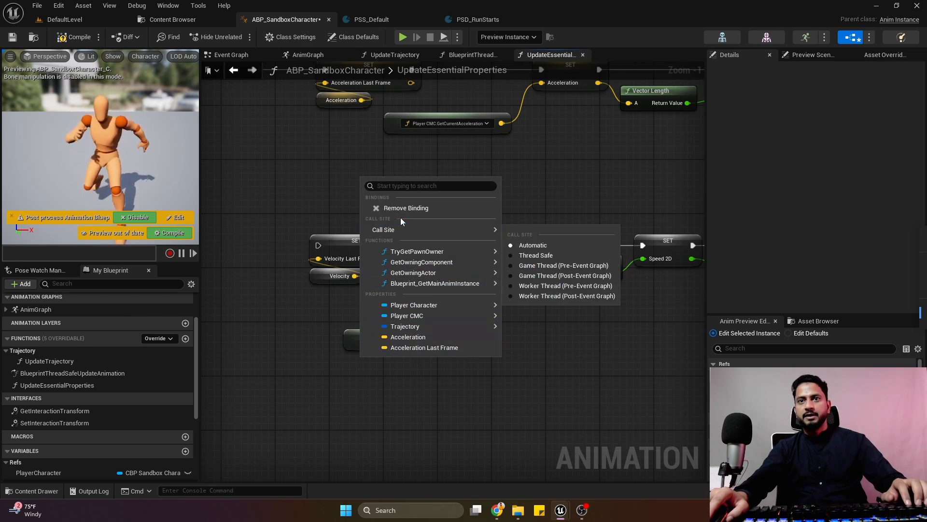
click(403, 208)
click(376, 340)
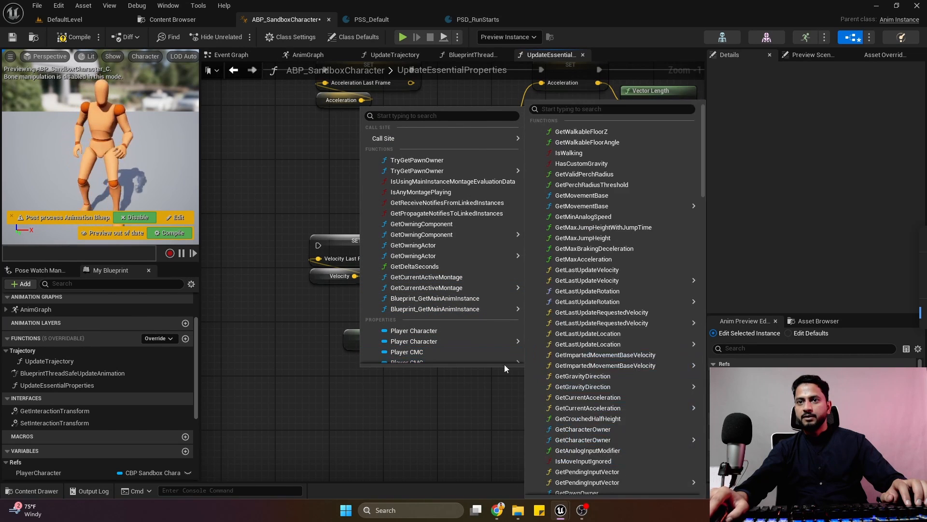
scroll(515, 353, down, 3)
mouse_move(503, 284)
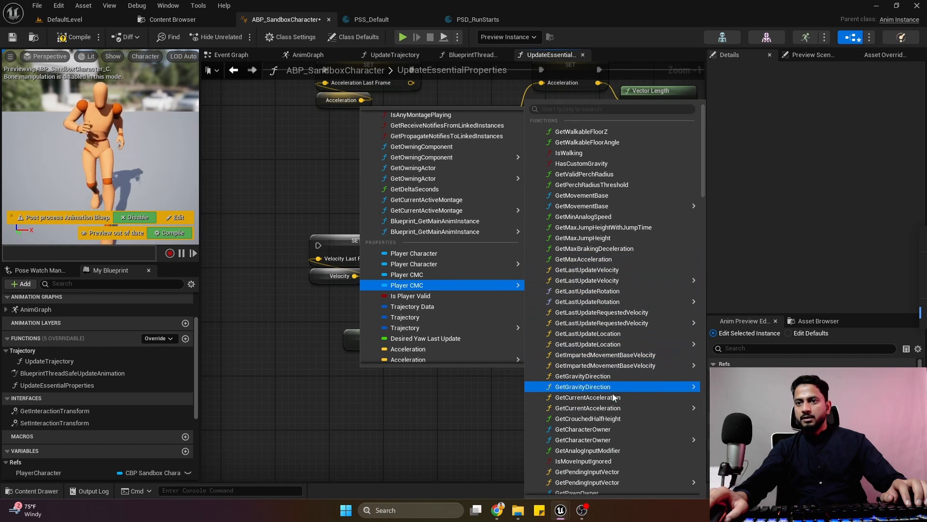
text(ve)
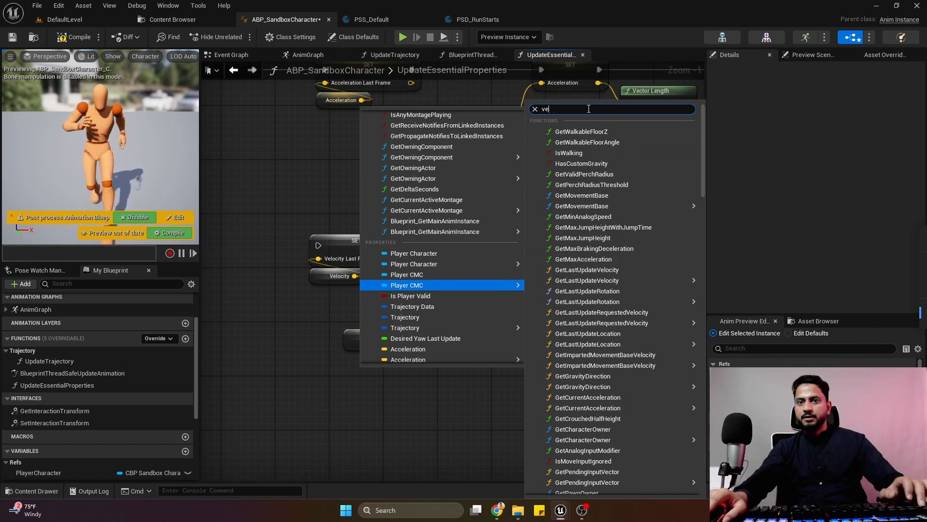
text(lo)
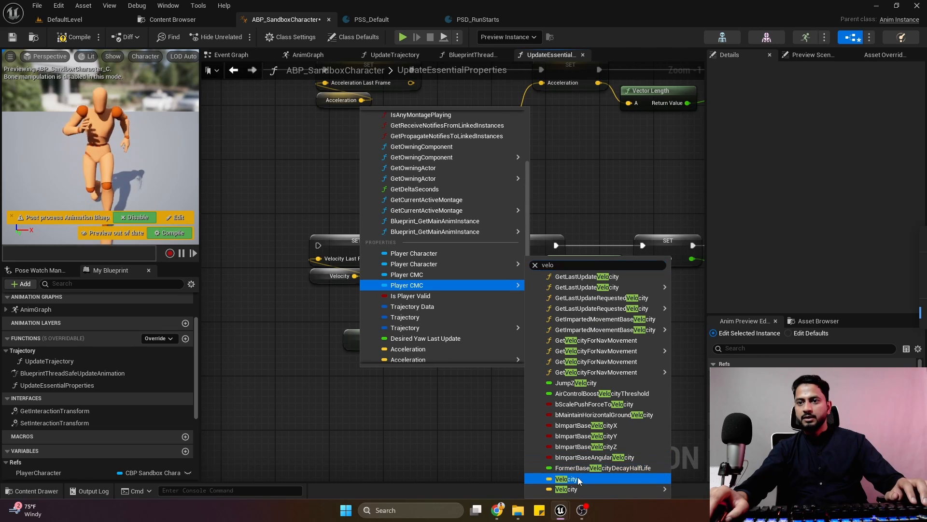
click(579, 480)
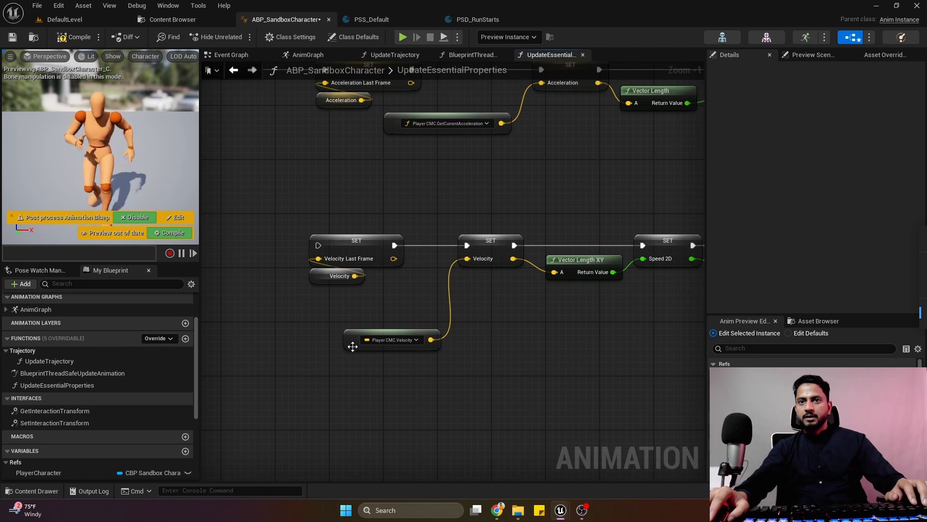
drag(353, 346, 379, 306)
Create the Velocity and Velocity_LastFrame variables from their Set nodes.
right_click(490, 251)
click(503, 266)
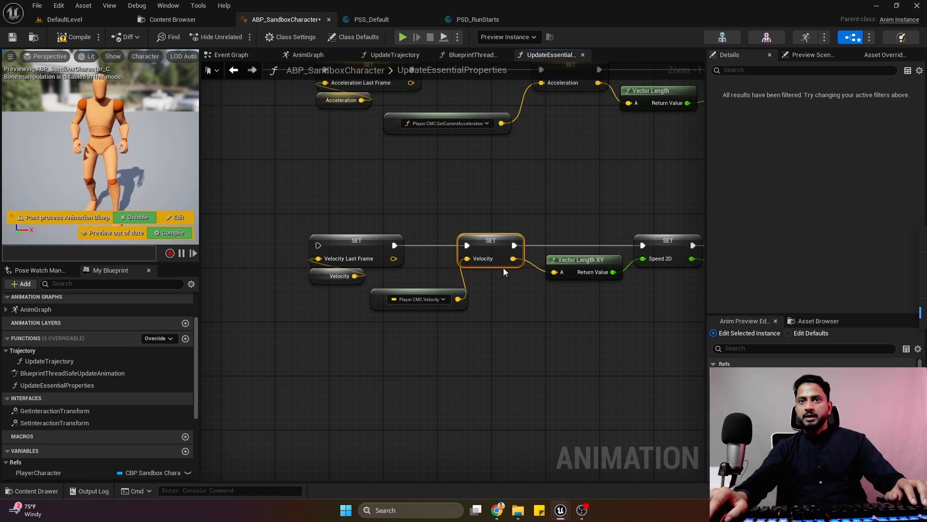
right_click(368, 247)
click(412, 265)
Insert a Sequence node after the function entry, linking Then 0 to Set Acceleration Last Frame and Then 1 to Set Velocity Last Frame.
right_drag(321, 189, 379, 286)
scroll(374, 284, down, 3)
scroll(341, 233, up, 3)
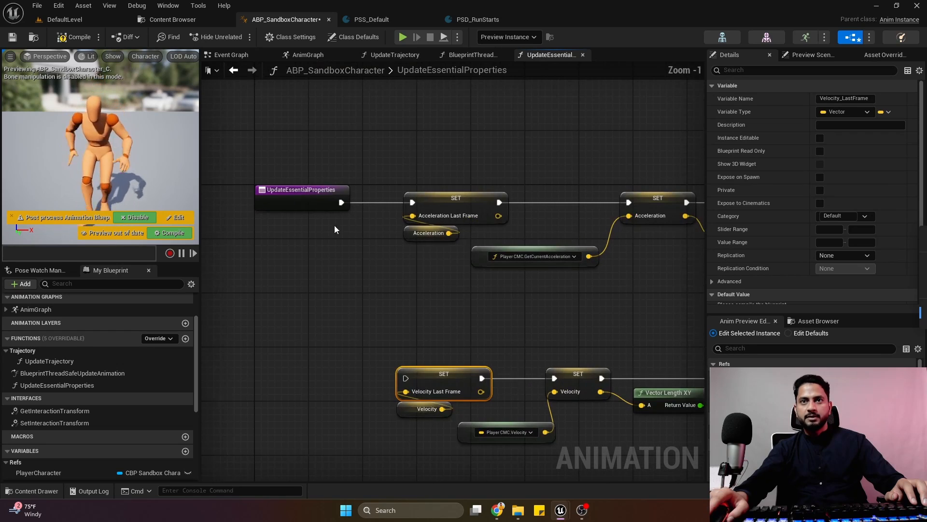
drag(300, 206, 273, 304)
drag(211, 261, 349, 290)
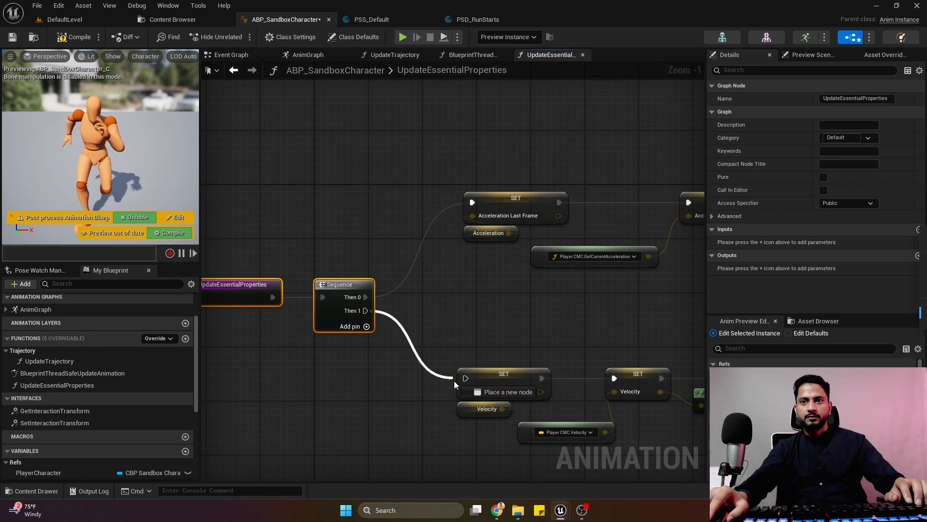
drag(470, 383, 469, 383)
right_drag(330, 296, 390, 285)
mouse_move(399, 305)
mouse_down()
mouse_move(385, 296)
mouse_move(400, 300)
mouse_up()
click(425, 220)
right_drag(433, 212, 303, 190)
Create the Speed2D variable from the Set Speed 2D node in the velocity chain.
scroll(350, 266, down, 4)
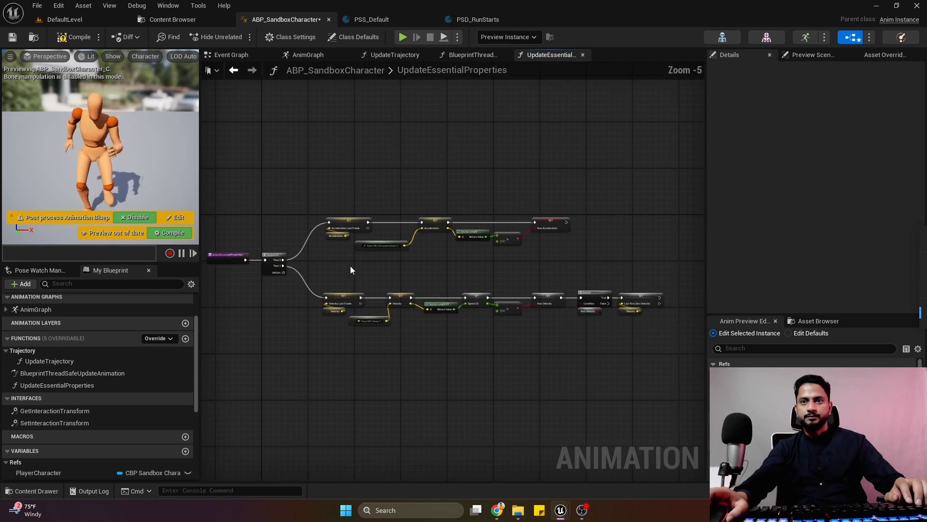
scroll(455, 271, up, 3)
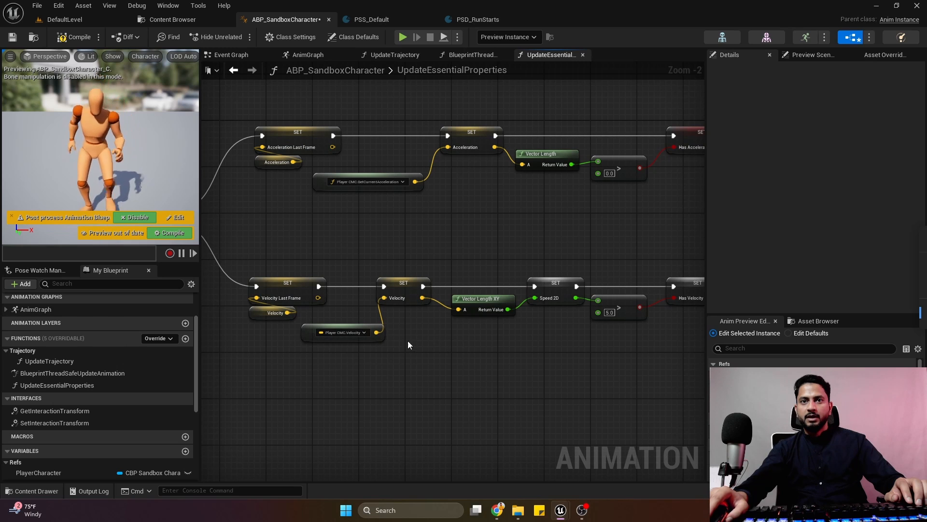
right_drag(475, 339, 353, 339)
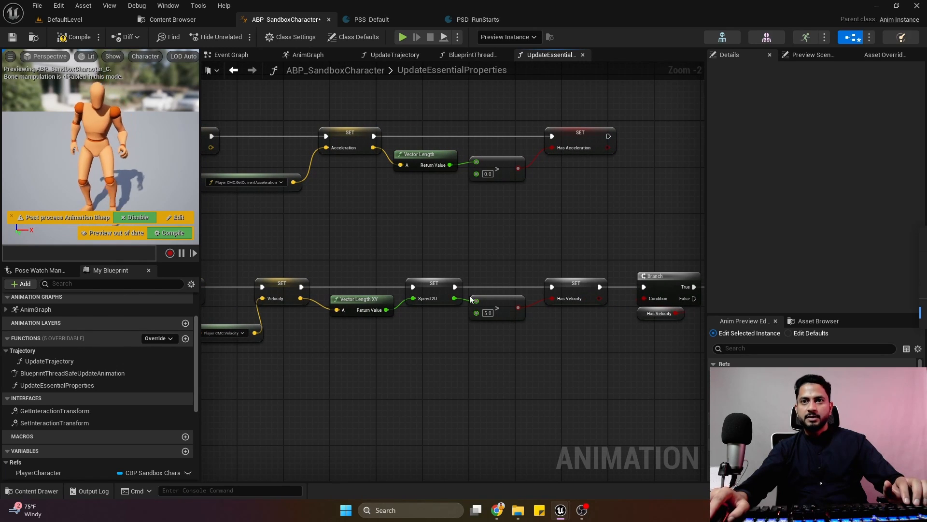
click(434, 288)
right_drag(454, 297, 434, 292)
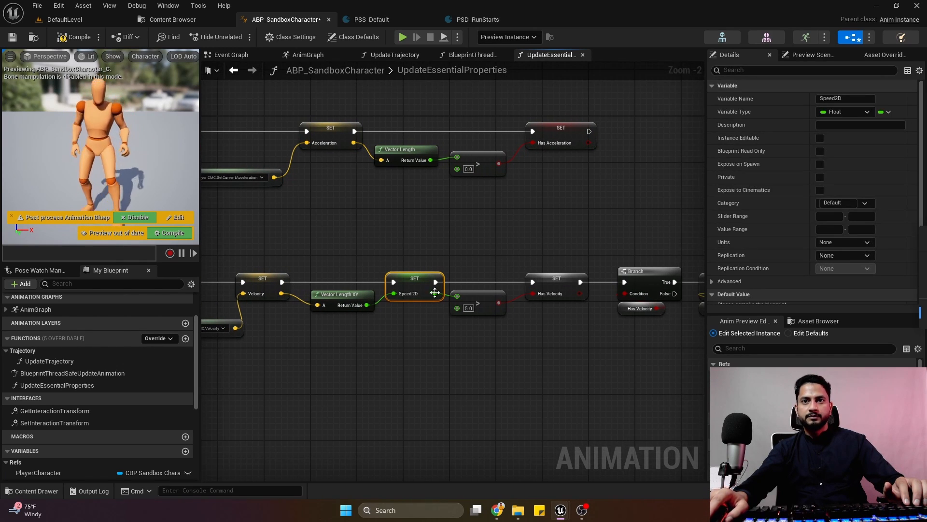
right_drag(321, 288, 369, 300)
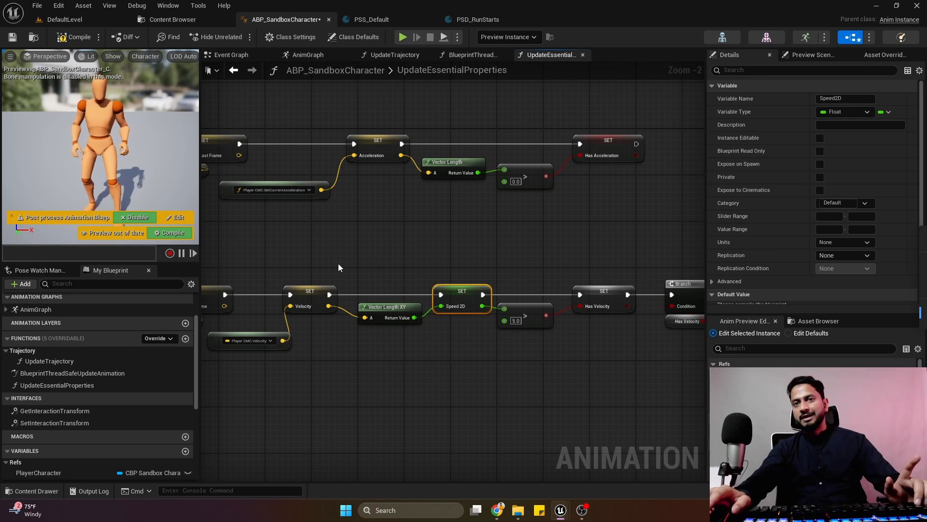
drag(312, 257, 407, 373)
click(462, 351)
right_drag(462, 351, 420, 355)
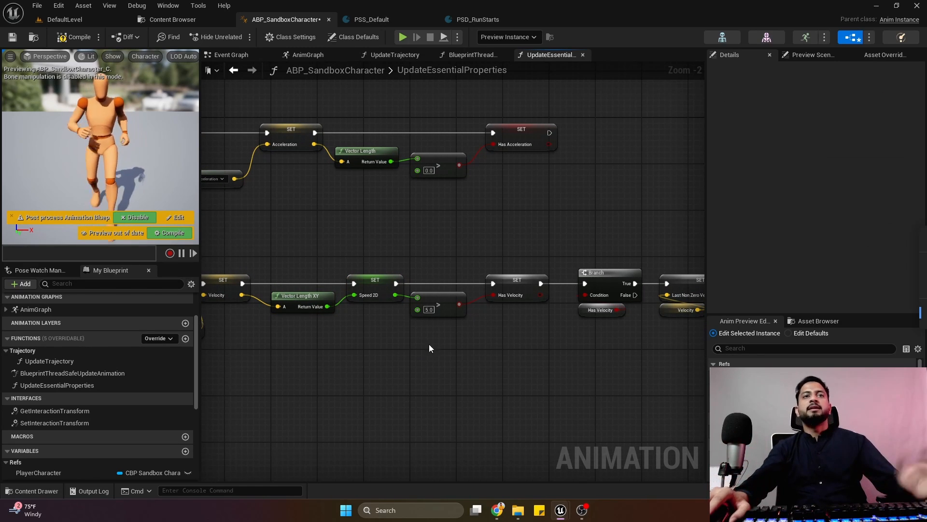
Create the HasVelocity variable from the Set Has Velocity node, then compile and save the animation blueprint.
click(73, 42)
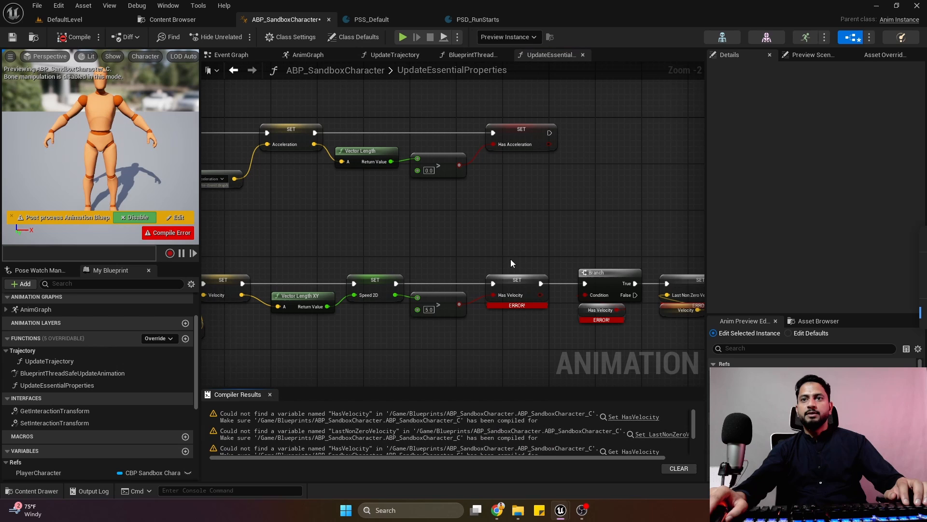
click(270, 394)
right_click(514, 286)
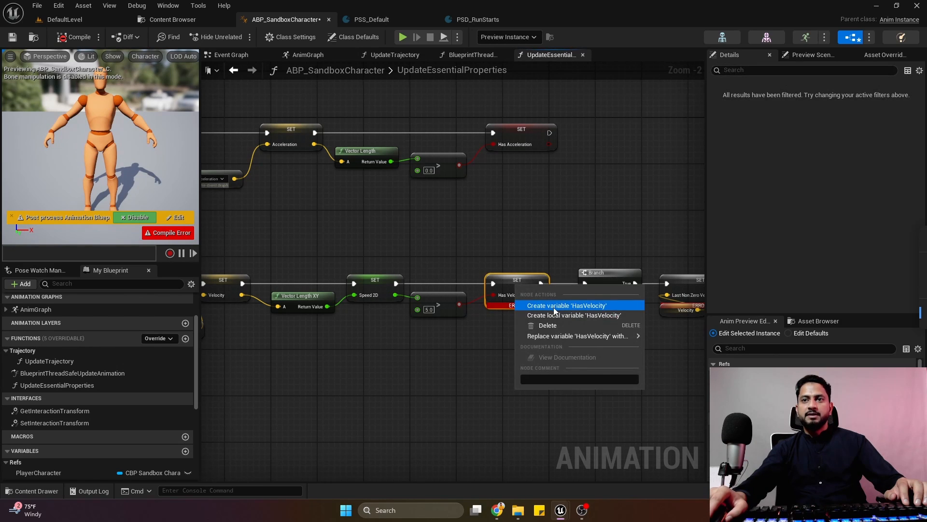
click(555, 306)
right_drag(576, 238, 359, 241)
scroll(437, 213, up, 2)
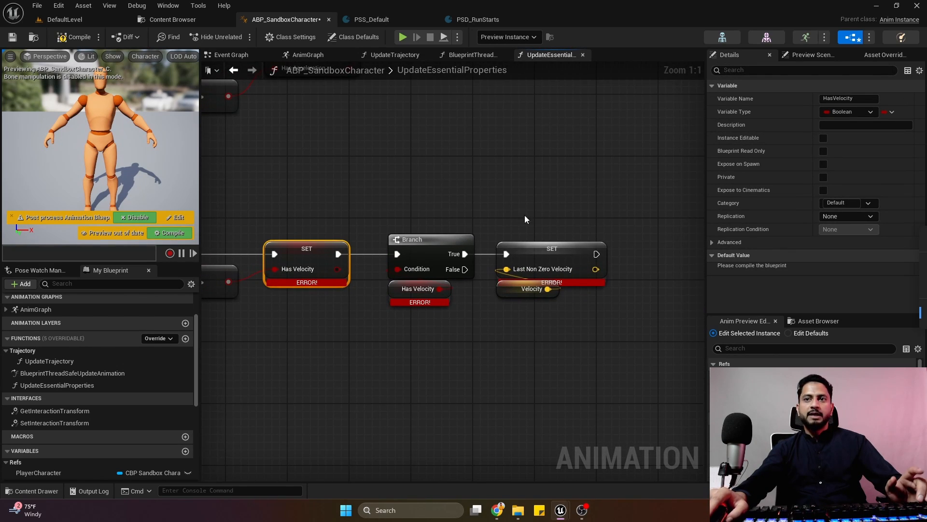
click(484, 197)
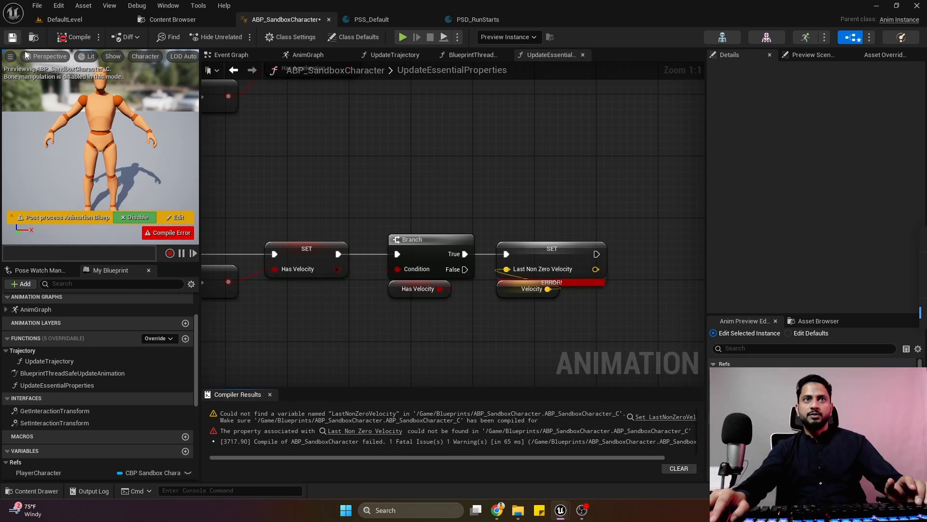
key(ctrl+s)
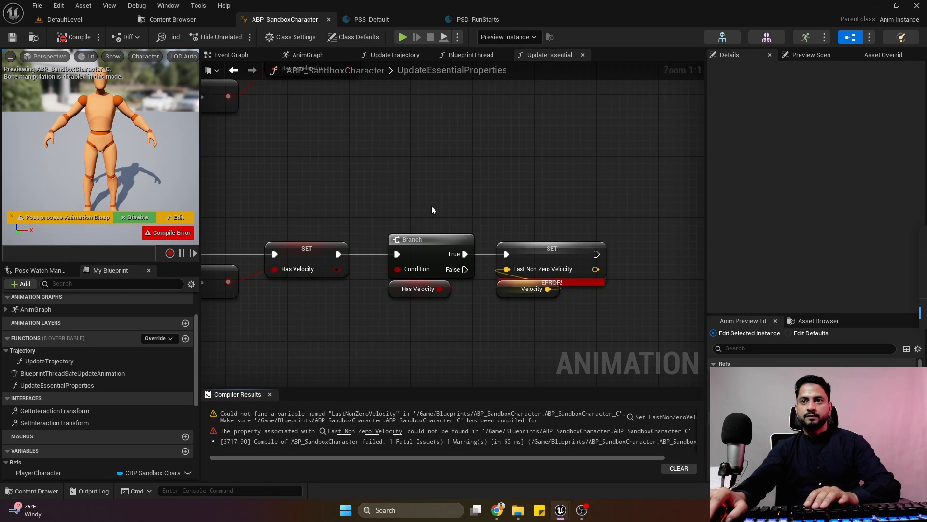
Create the LastNonZeroVelocity variable from its Set node, then compile and save the animation blueprint.
right_click(539, 267)
click(582, 273)
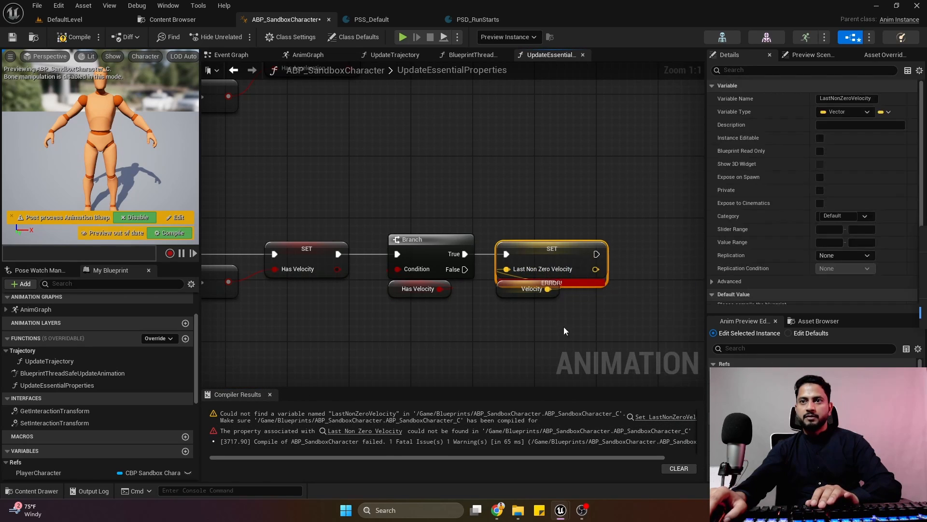
click(564, 329)
click(59, 39)
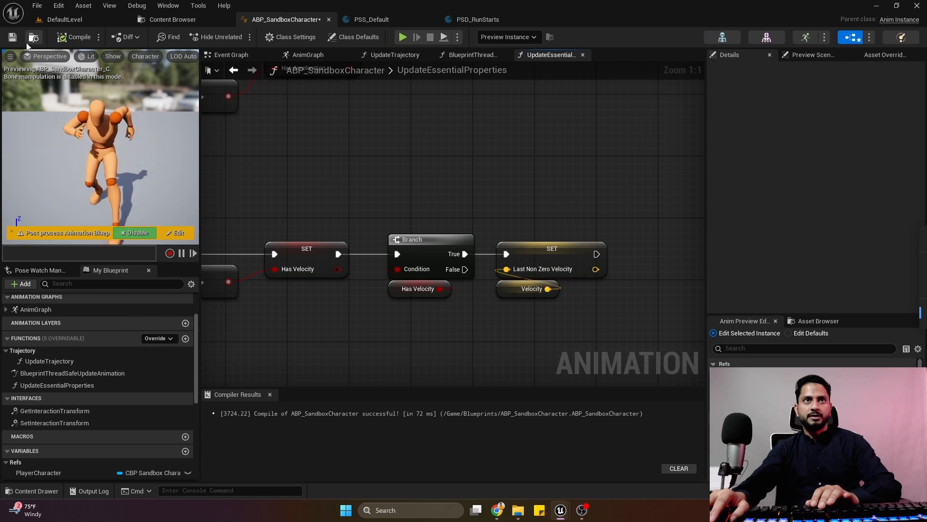
click(33, 37)
click(285, 20)
click(13, 38)
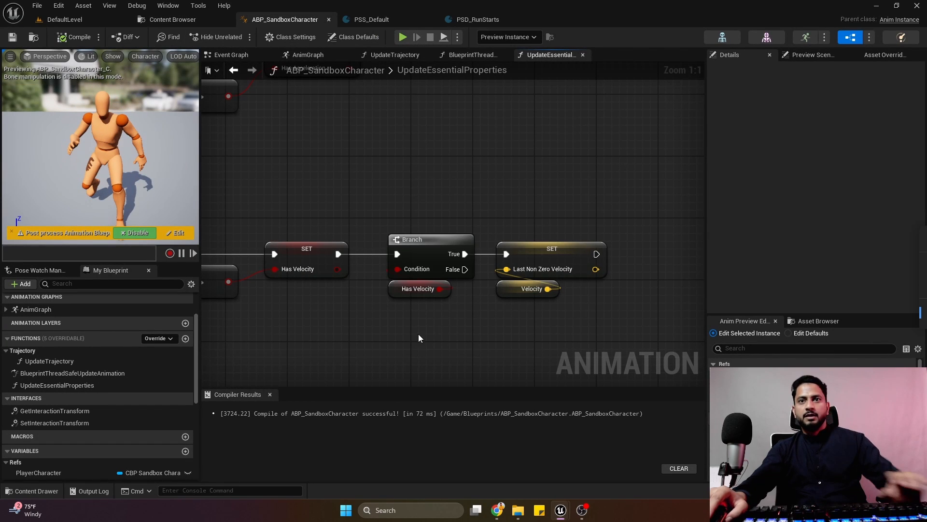
Set the Acceleration variable's category to EssentialVars.
scroll(418, 334, down, 4)
scroll(106, 398, down, 6)
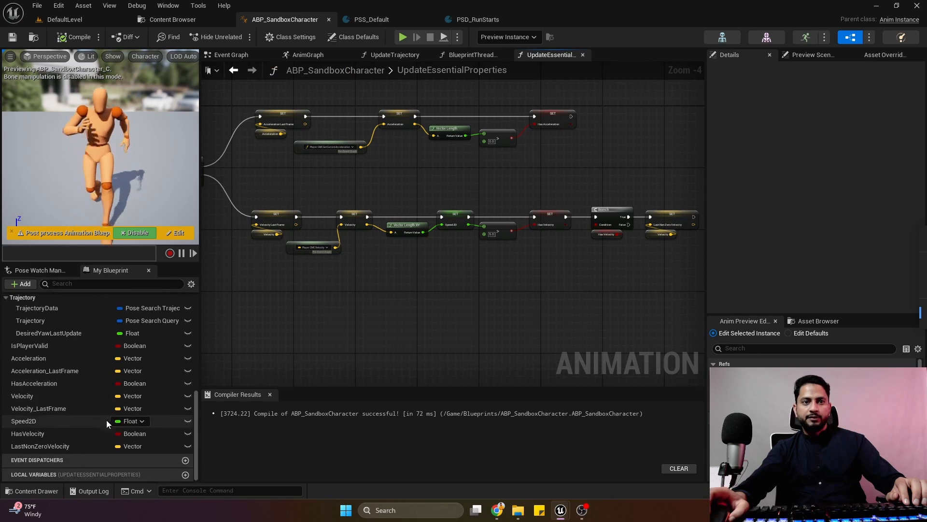
click(67, 356)
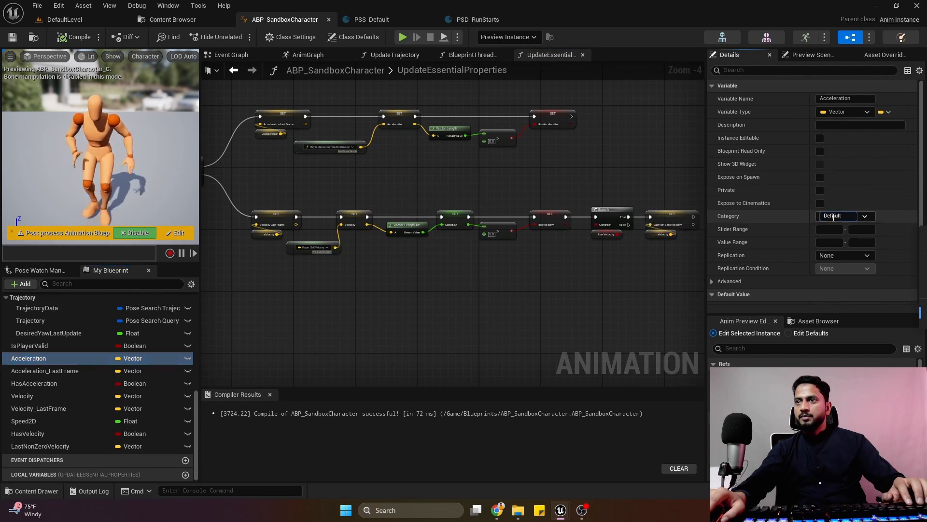
text(Ess)
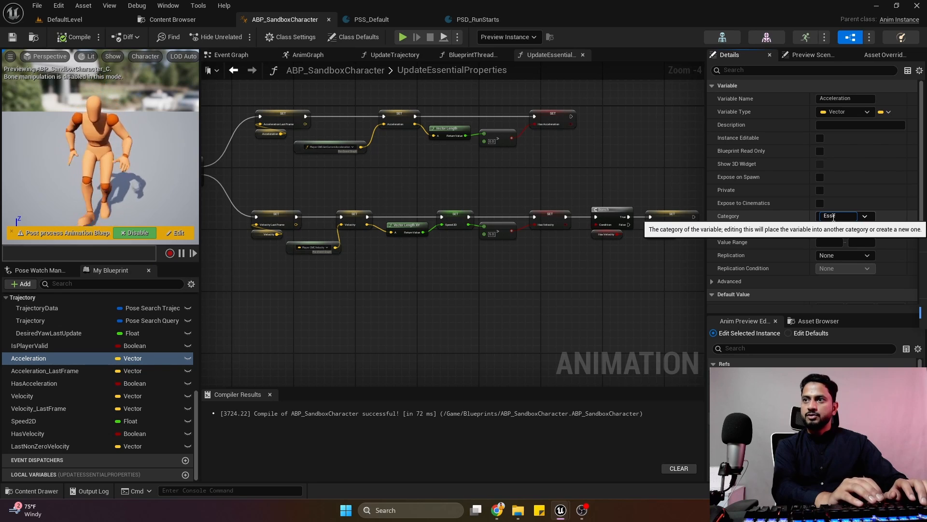
text(entialV)
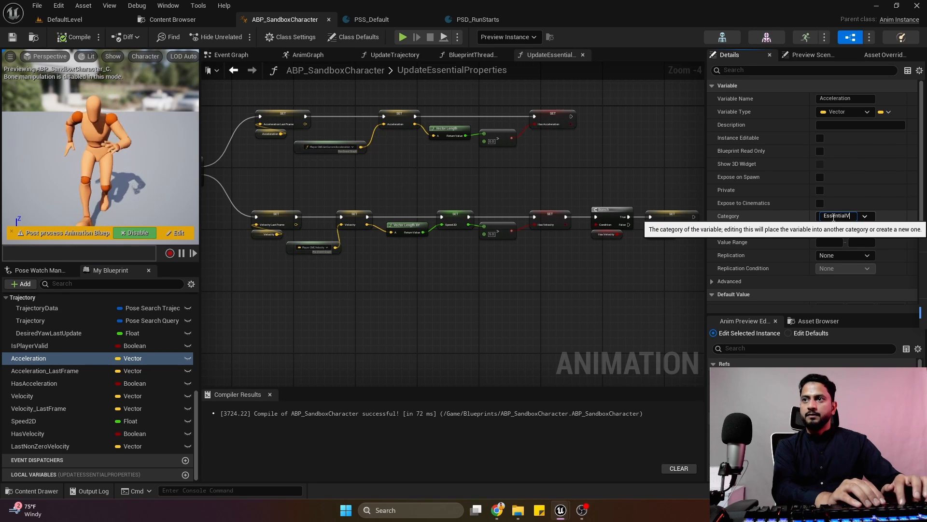
text(ars)
key(Return)
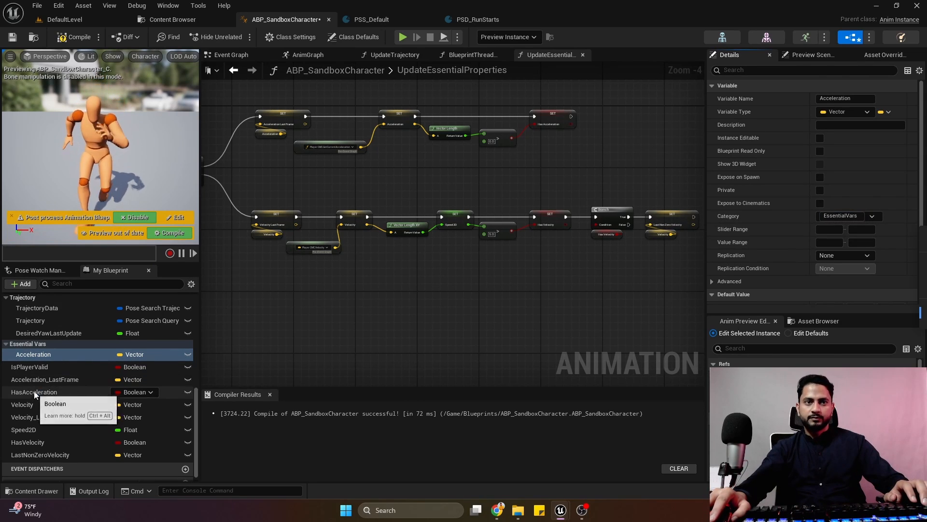
Move Acceleration_LastFrame, HasAcceleration, Velocity, Velocity_LastFrame, Speed2D, HasVelocity and LastNonZeroVelocity into the Essential Vars category.
drag(42, 386, 53, 357)
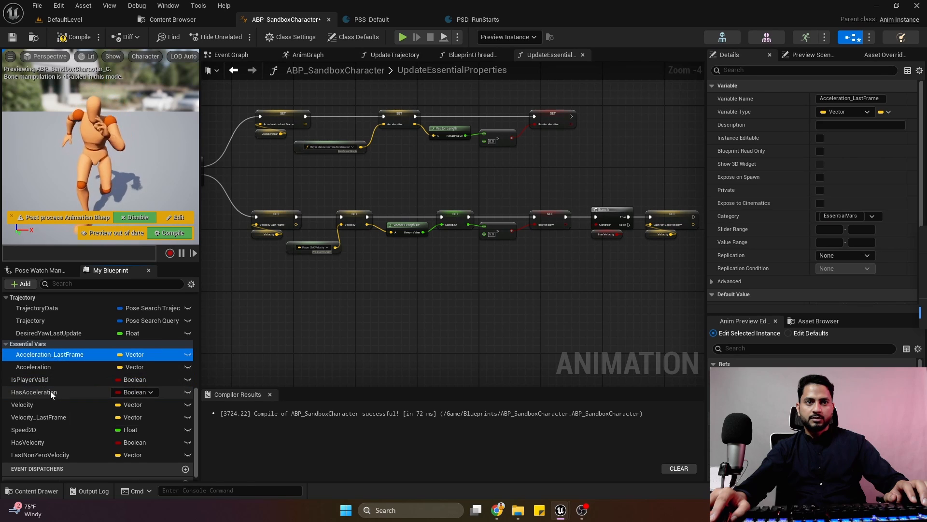
drag(51, 390, 53, 358)
drag(32, 408, 51, 367)
drag(29, 430, 52, 367)
drag(42, 448, 53, 392)
Collapse the Trajectory variable category and leave the Essential Vars category expanded.
click(5, 344)
scroll(10, 400, up, 3)
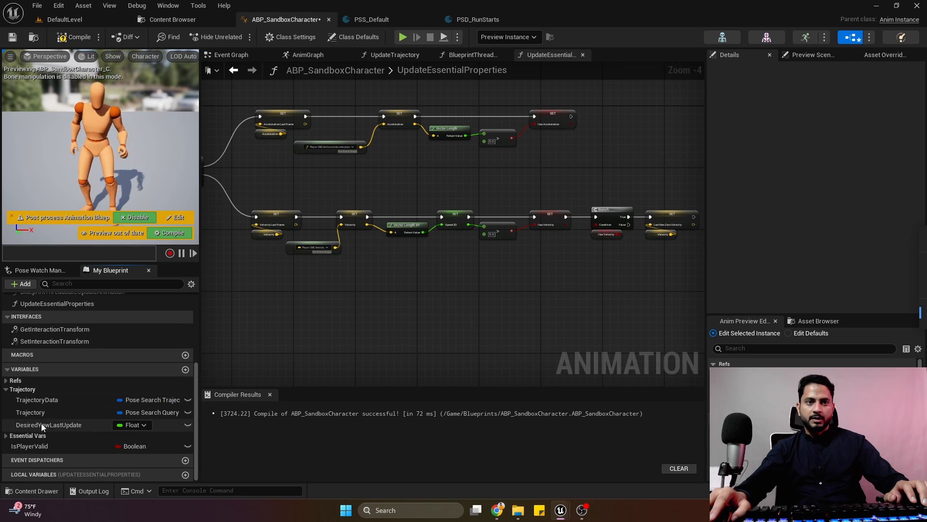
click(5, 389)
click(7, 437)
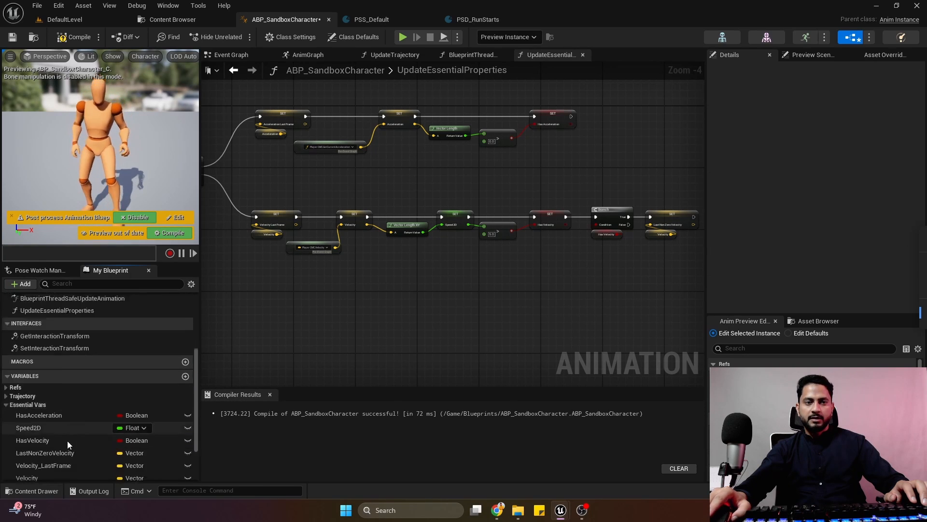
Compile and save the animation blueprint, then close the UpdateEssentialProperties graph.
right_drag(359, 283, 489, 303)
click(71, 40)
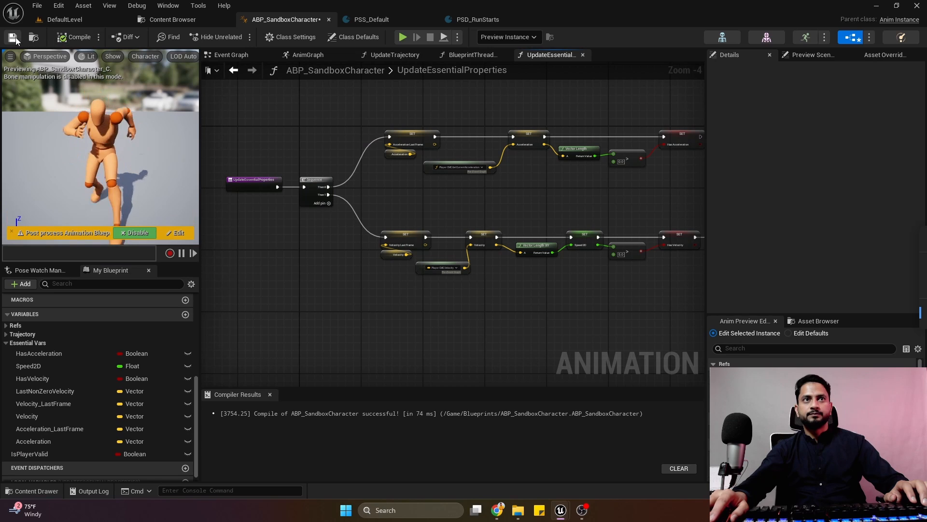
scroll(362, 213, down, 3)
scroll(382, 223, up, 3)
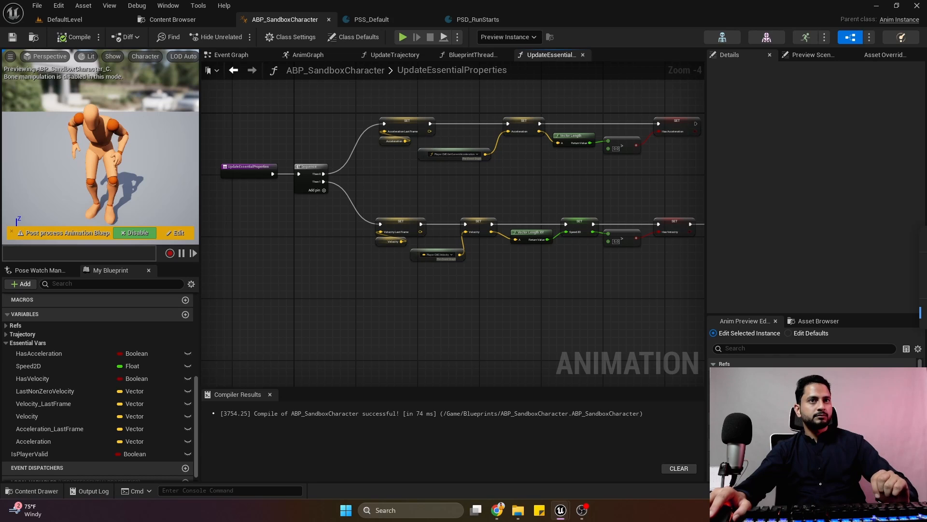
click(583, 54)
Add a thread-safe function named UpdateStates to the animation blueprint and compile it.
scroll(70, 457, up, 5)
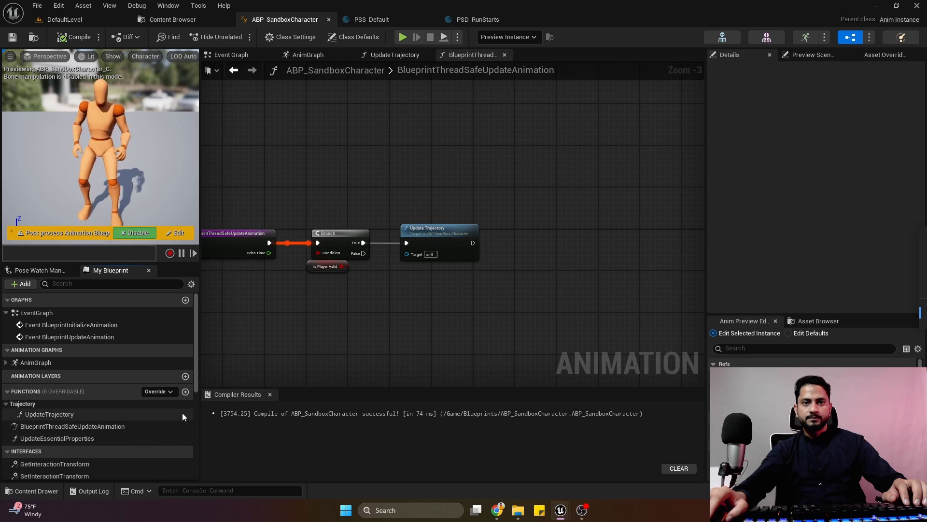
click(185, 391)
text(Updat)
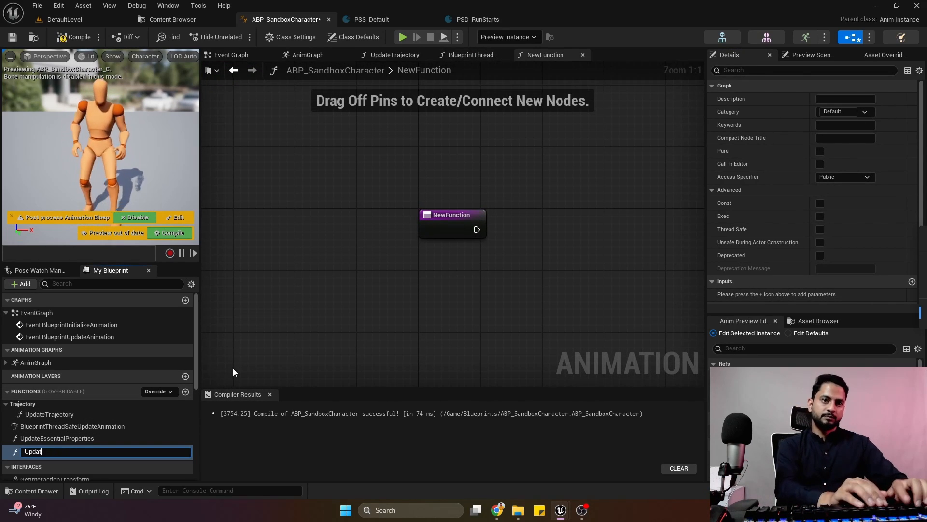
text(eStates)
key(Return)
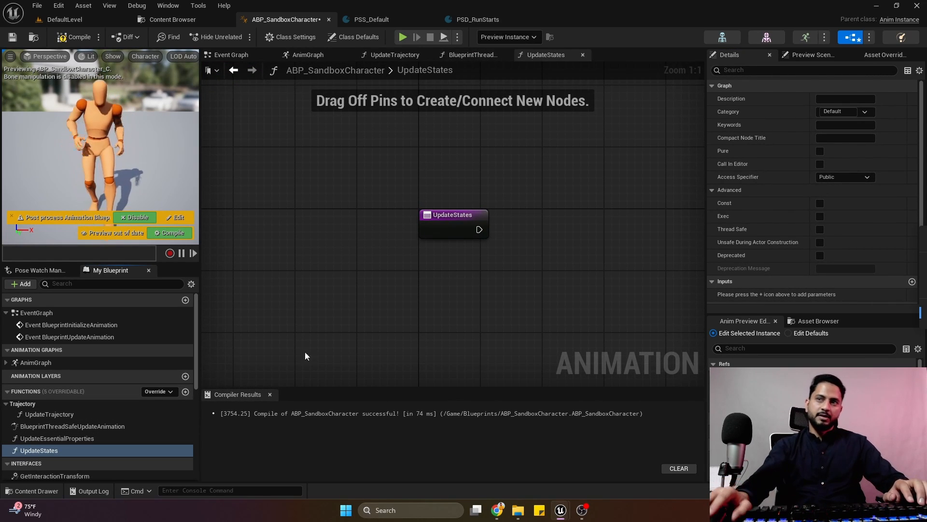
click(820, 229)
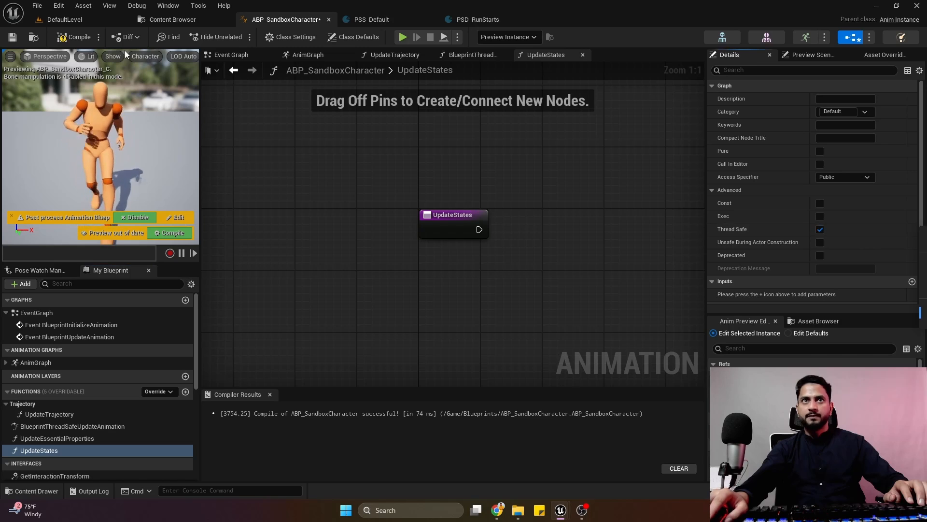
click(79, 37)
right_drag(460, 154, 316, 102)
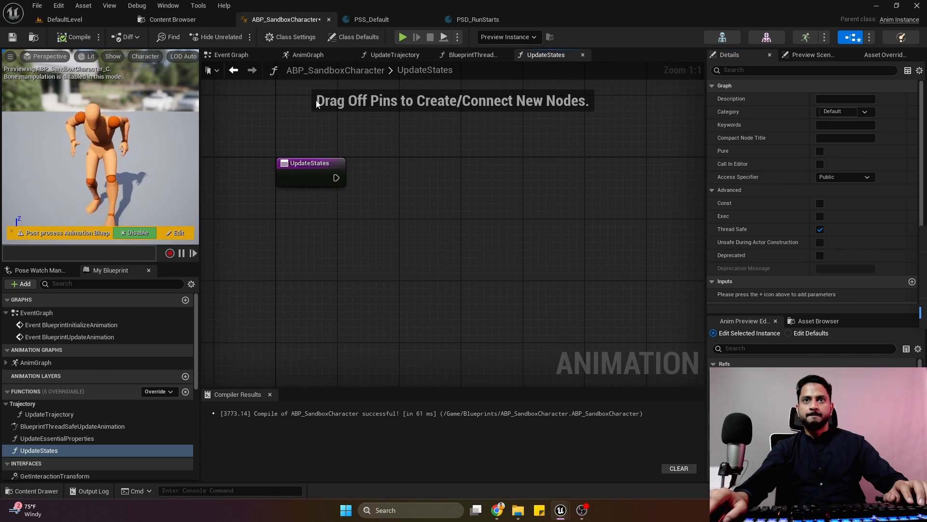
key(s)
click(358, 171)
key(Delete)
Compile and save the animation blueprint, ending on the empty UpdateStates graph.
click(61, 37)
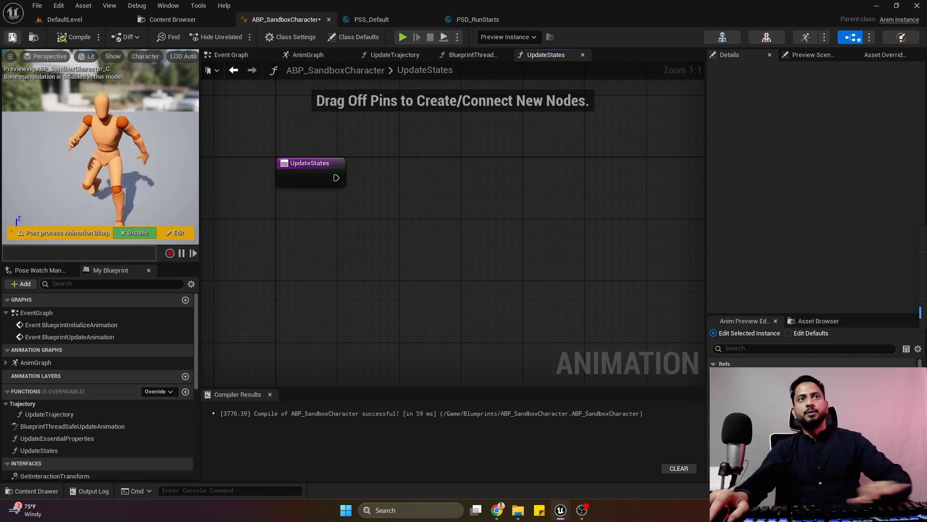
click(12, 37)
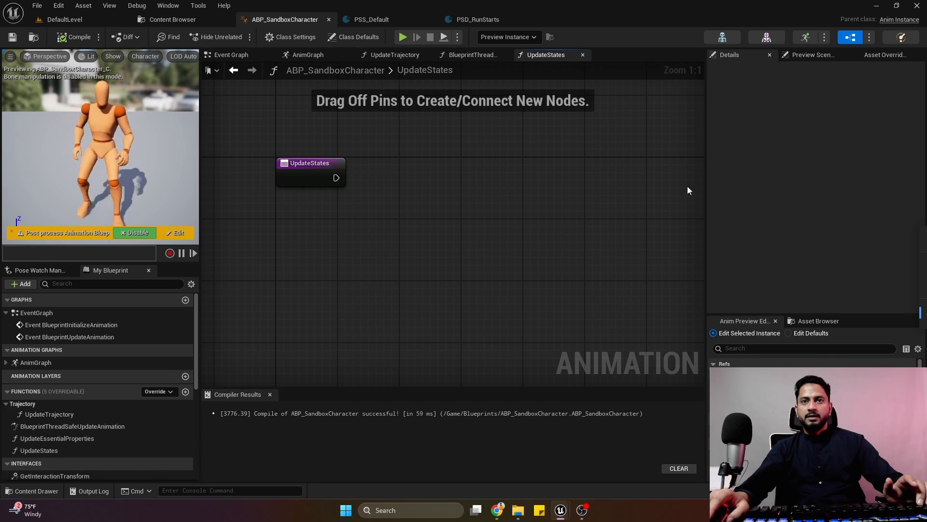
click(473, 55)
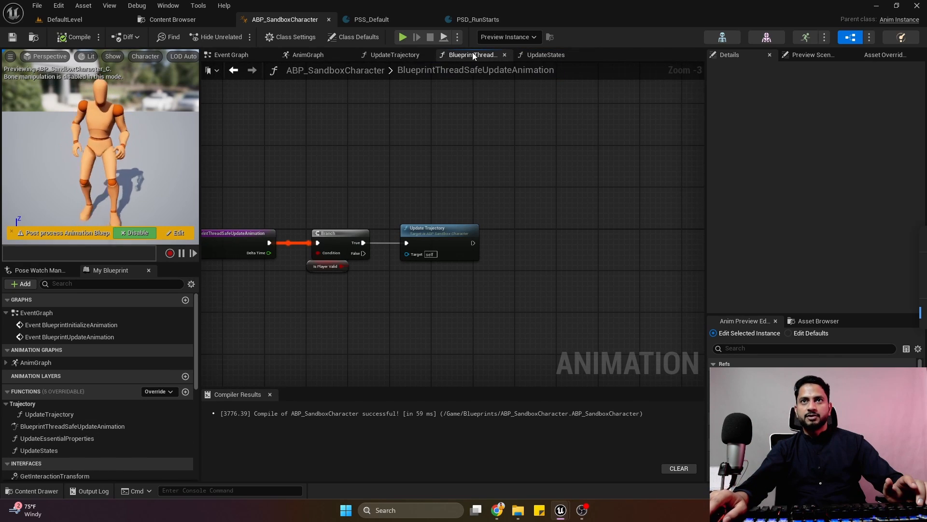
click(544, 55)
Add a Property Access node to UpdateStates and bind it to the player character's Locomotion State.
scroll(91, 401, down, 1)
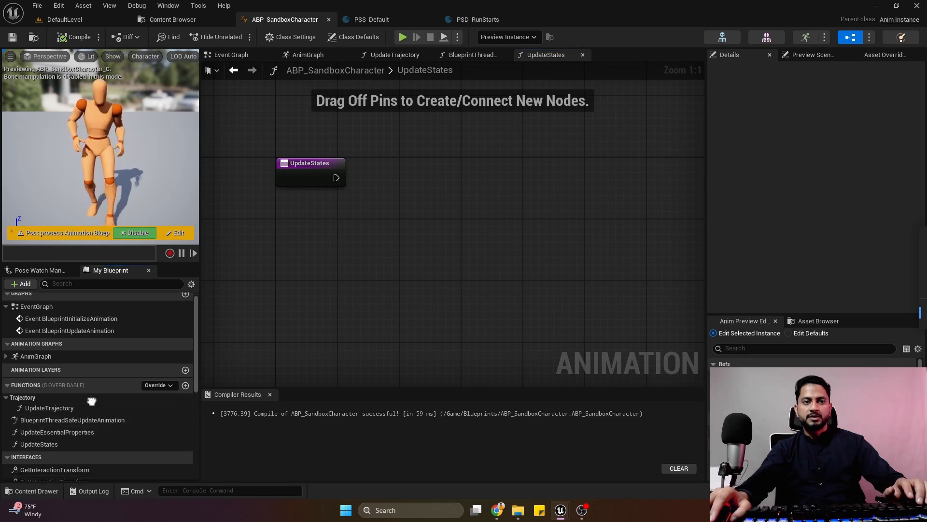
scroll(92, 402, down, 5)
right_click(303, 208)
text(acces)
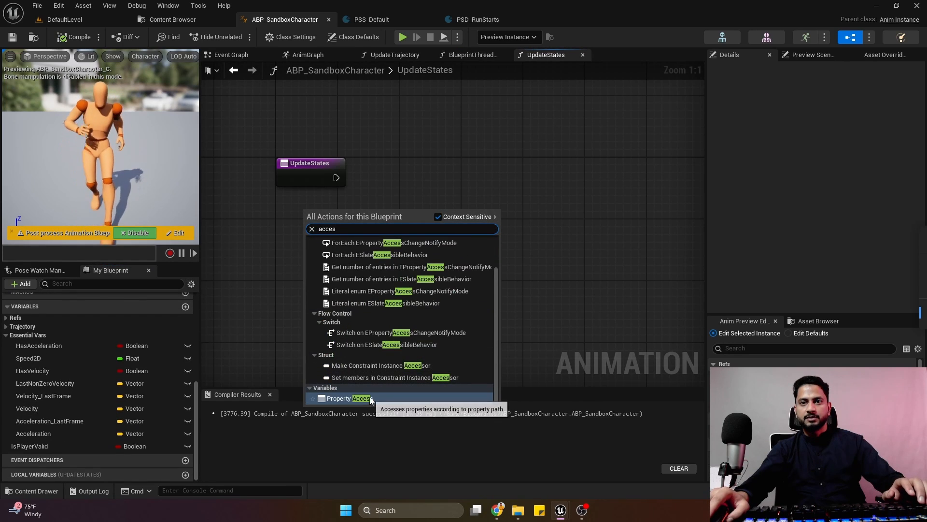
click(364, 399)
click(336, 216)
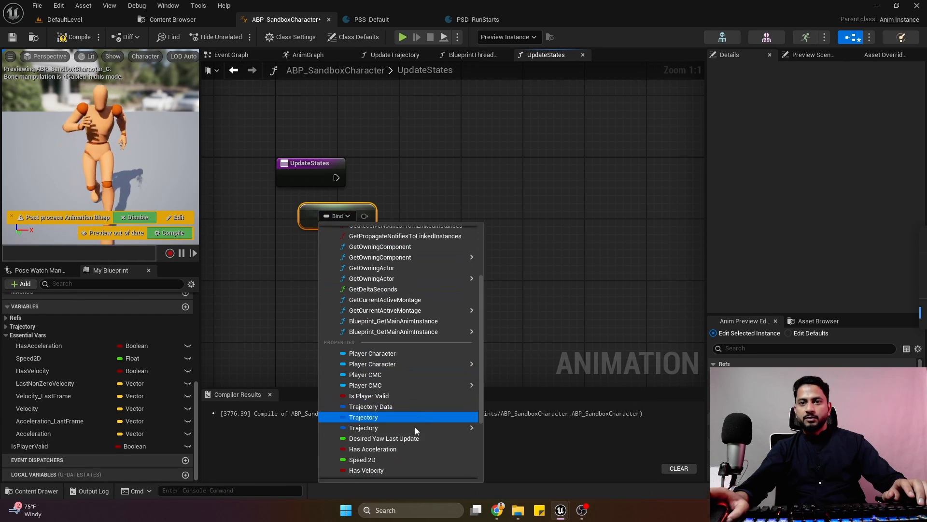
mouse_move(466, 364)
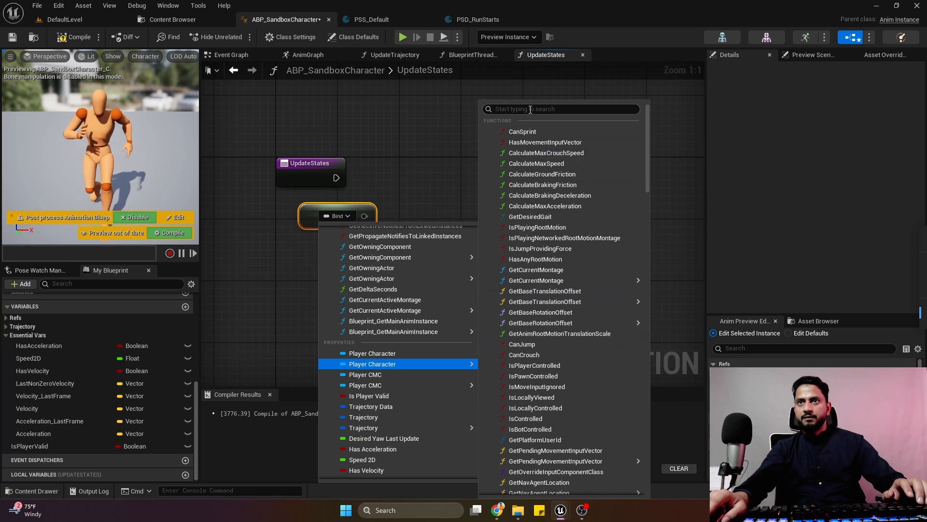
text(loco)
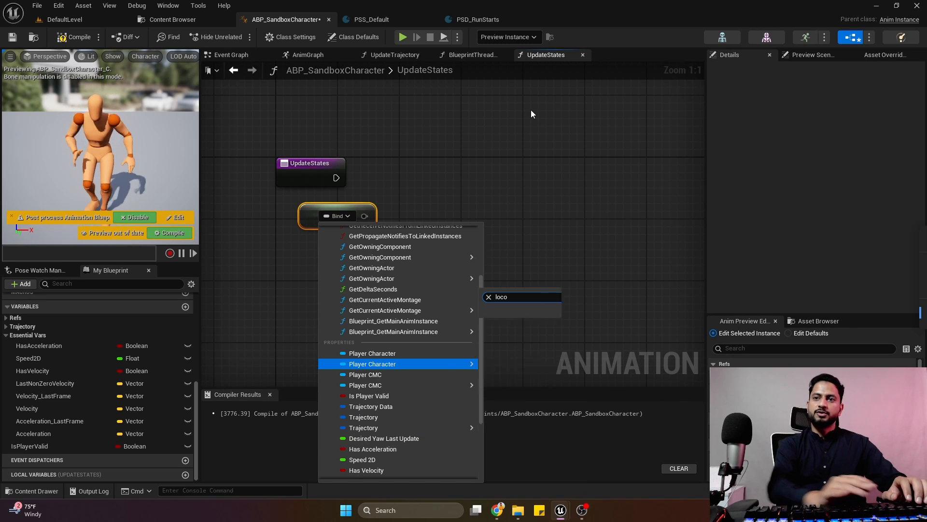
click(534, 380)
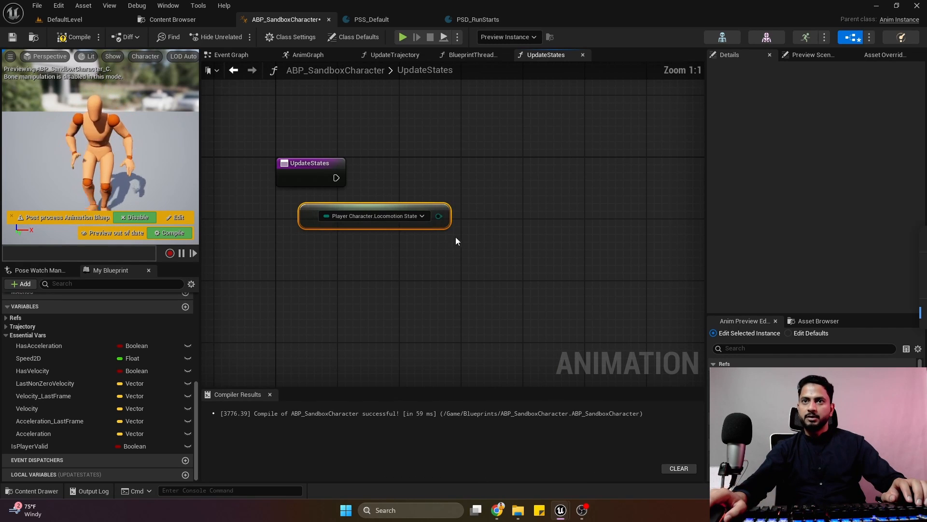
Promote the Player Character.Locomotion State output to a variable named LocomotionState.
drag(420, 220, 366, 251)
right_click(393, 252)
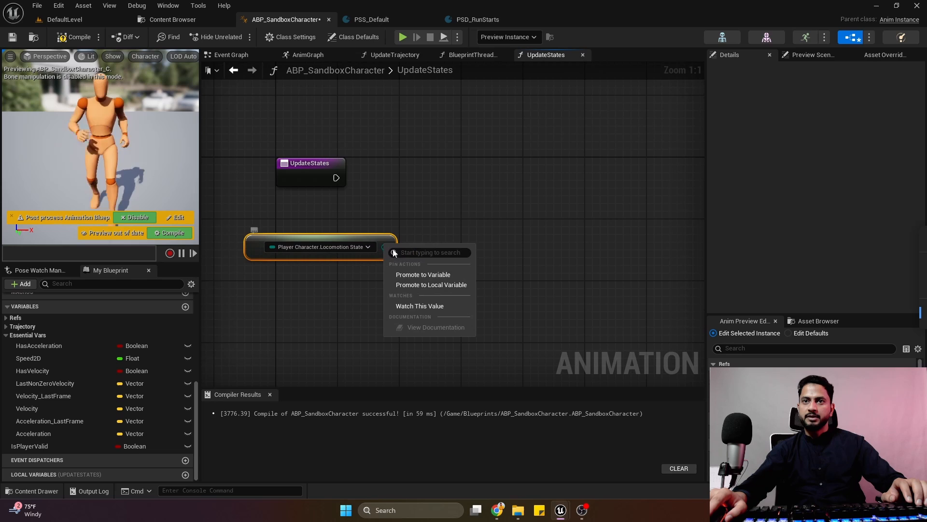
click(435, 275)
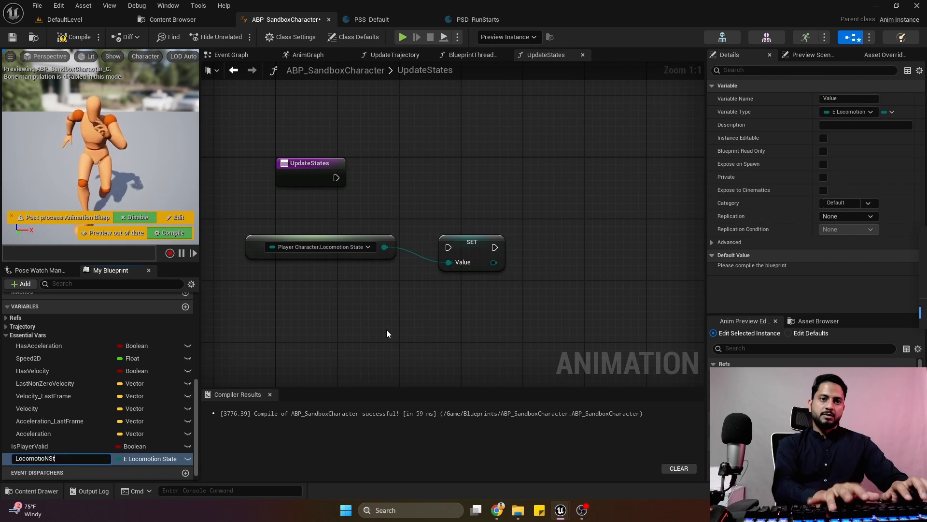
text(LocomotionState)
key(Return)
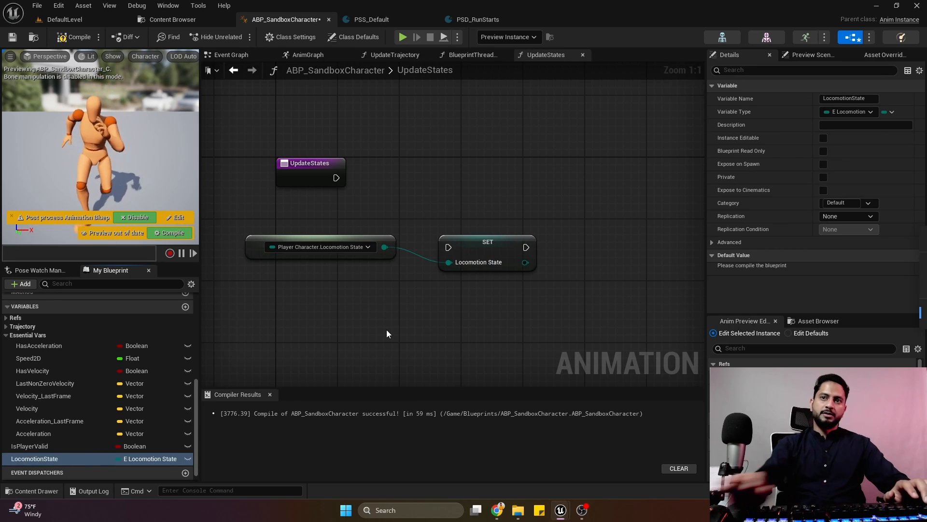
Connect the UpdateStates entry to the Set Locomotion State node and place its property access node beneath it, leaving space before them.
drag(337, 177, 524, 182)
drag(395, 259, 563, 230)
right_drag(563, 230, 448, 262)
drag(408, 227, 610, 228)
right_drag(610, 228, 683, 209)
Duplicate the LocomotionState variable as LastLocomotionState and compile the animation blueprint.
click(46, 459)
key(ctrl+w)
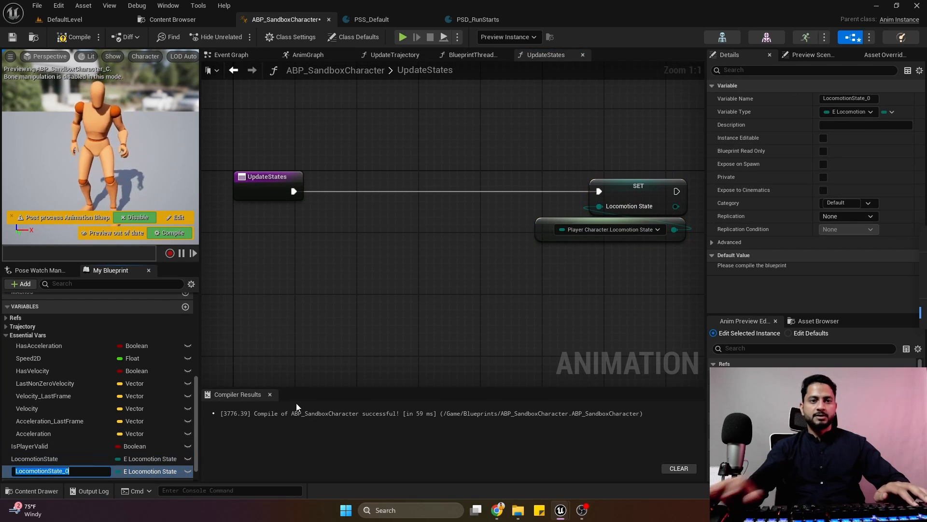
key(Right)
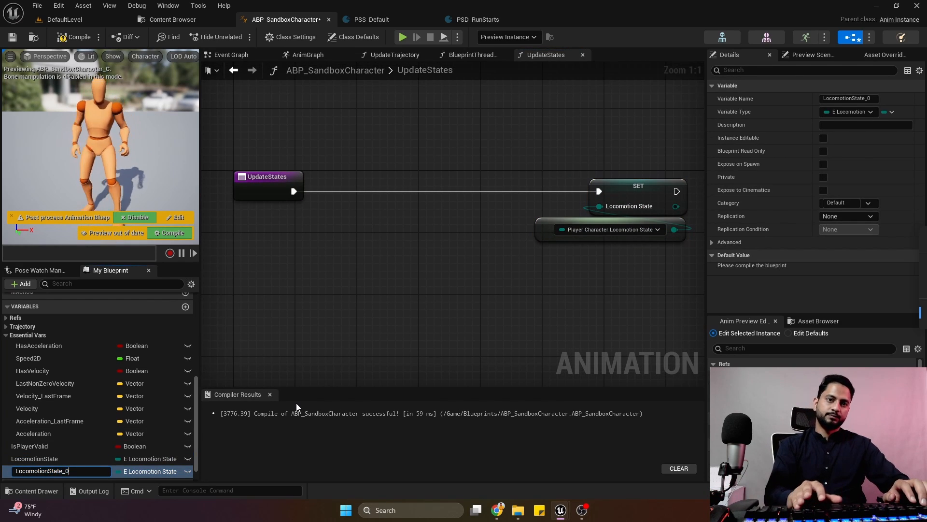
key(BackSpace)
key(BackSpace)
key(Left)
key(Left)
key(Left)
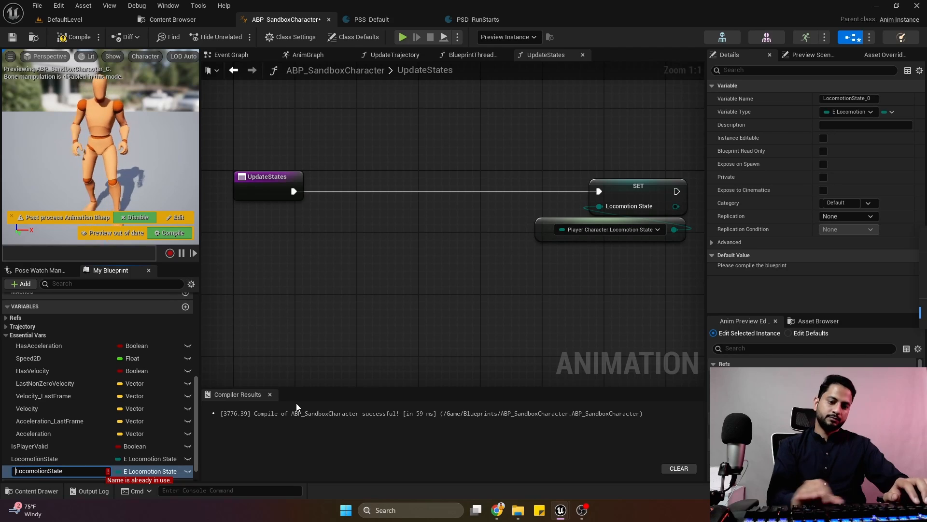
text(Last)
key(Return)
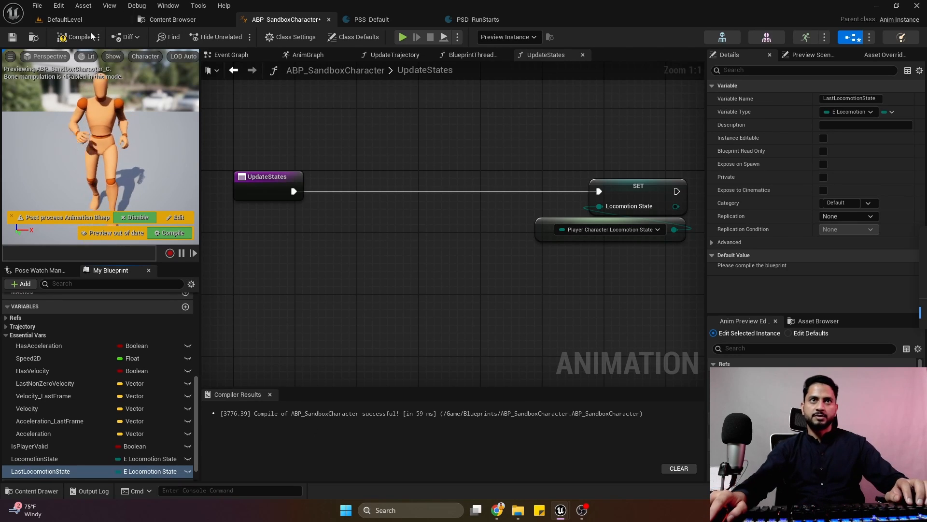
click(75, 36)
Add a Set Last Locomotion State node after the UpdateStates entry and feed it the LocomotionState variable.
click(60, 471)
alt+drag(61, 472, 345, 192)
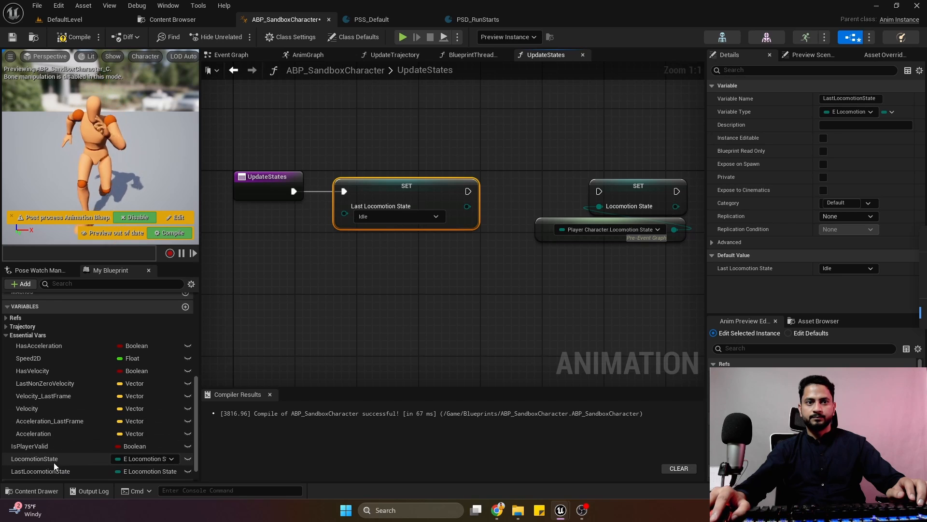
drag(53, 458, 344, 215)
click(261, 230)
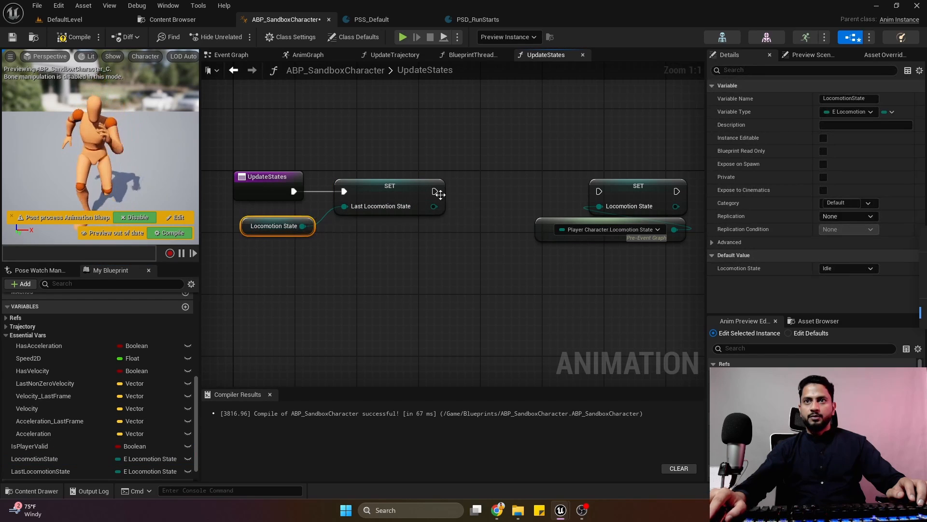
Connect Set Last Locomotion State to Set Locomotion State, move the latter's nodes closer, and compile the animation blueprint.
drag(437, 192, 598, 192)
drag(517, 280, 632, 200)
drag(641, 191, 595, 192)
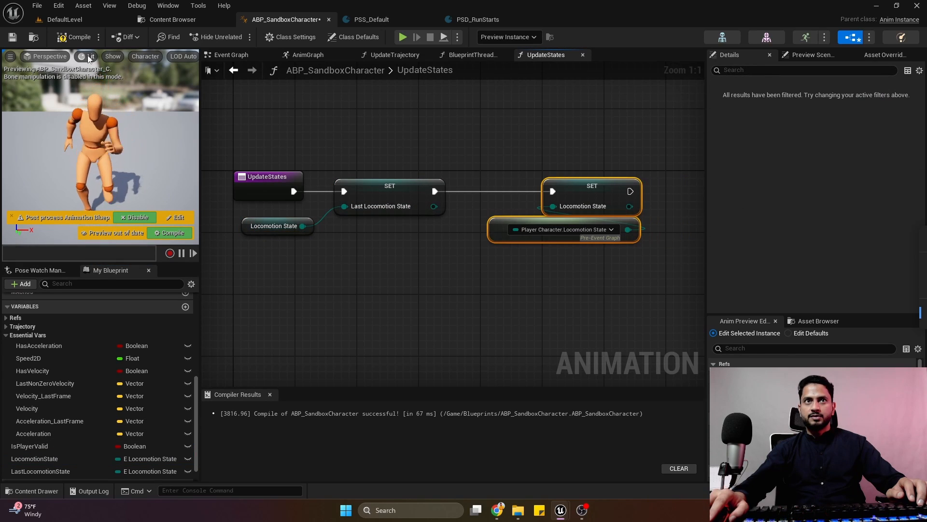
click(74, 37)
Set the category of LastLocomotionState and LocomotionState to EssentialVars, then compile the blueprint and close the UpdateStates graph.
click(389, 186)
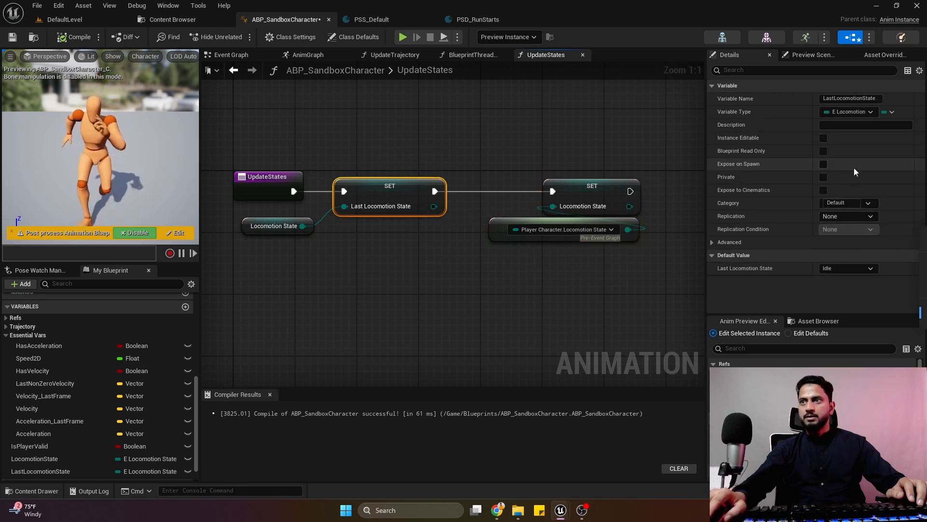
click(869, 203)
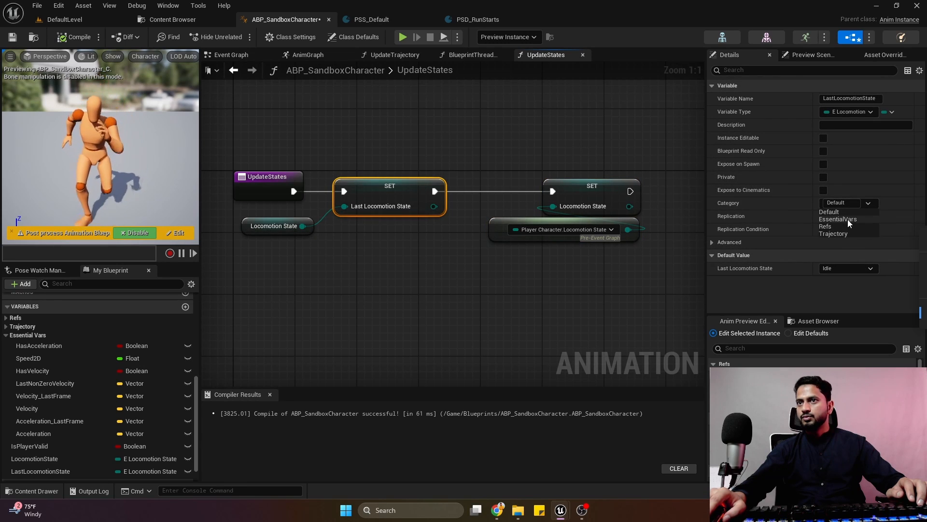
click(840, 219)
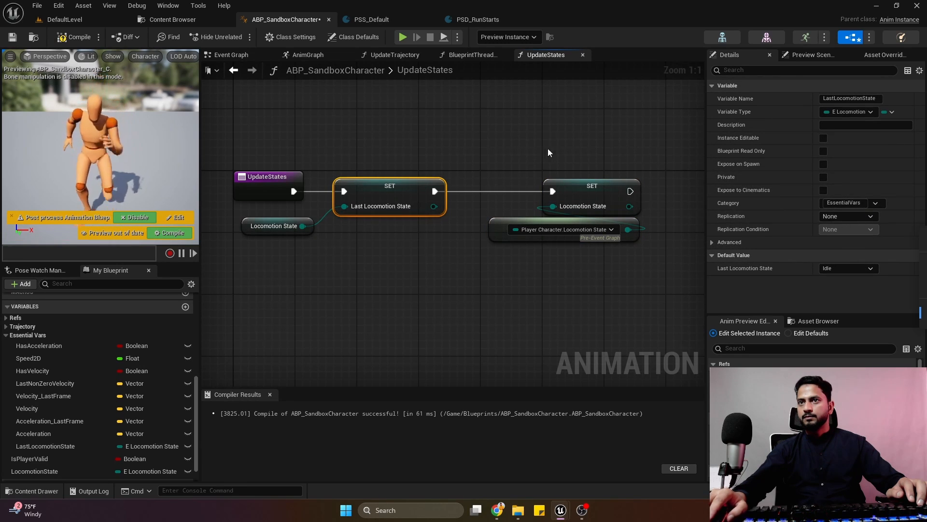
click(585, 186)
click(850, 202)
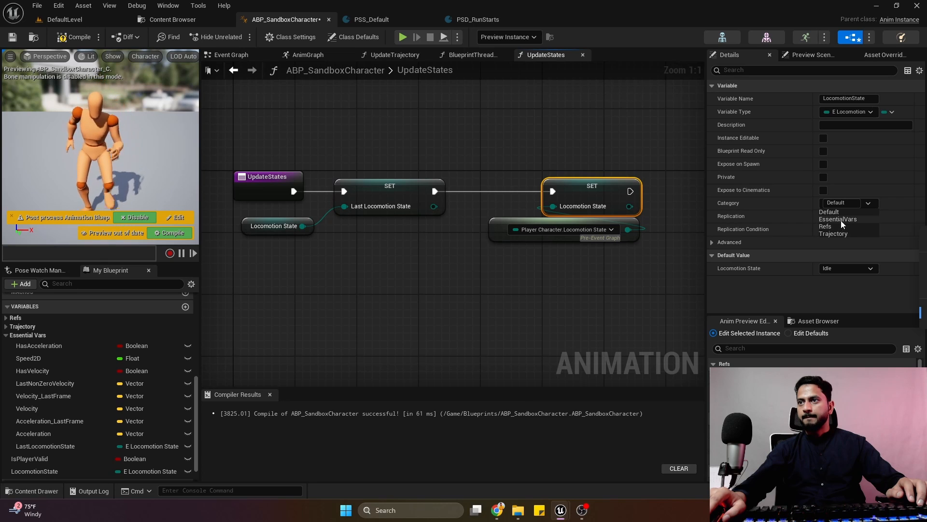
click(841, 221)
click(529, 140)
click(74, 37)
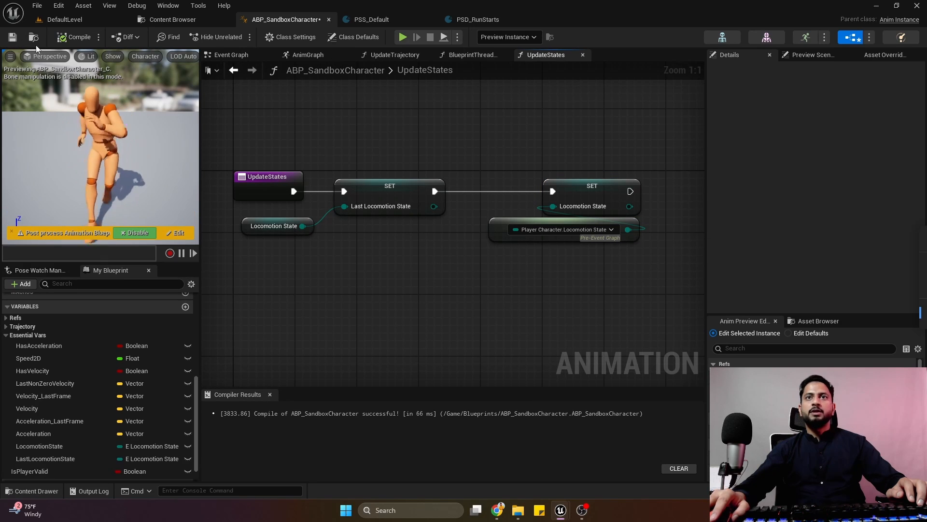
click(583, 54)
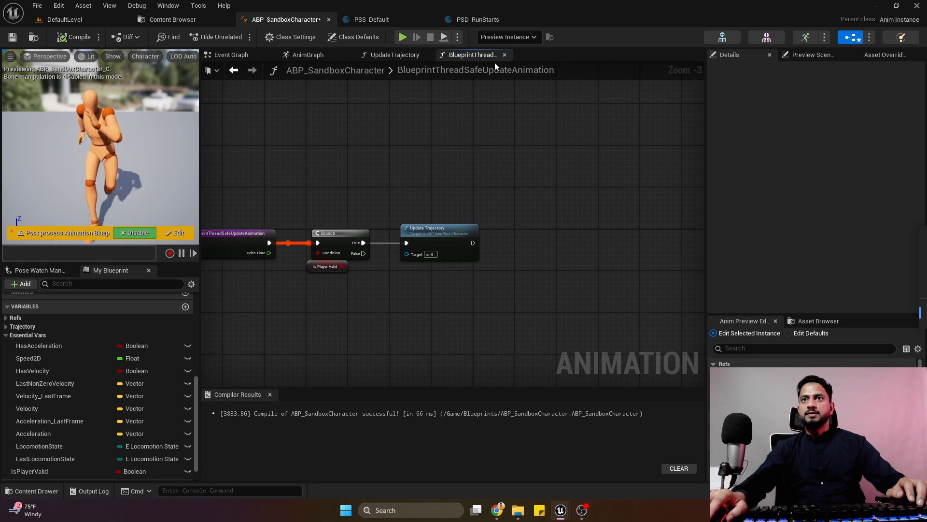
Chain Update Essential Properties and Update States calls after Update Trajectory in BlueprintThreadSafeUpdateAnimation, then compile and save the animation blueprint.
right_drag(428, 218, 378, 196)
scroll(102, 448, up, 5)
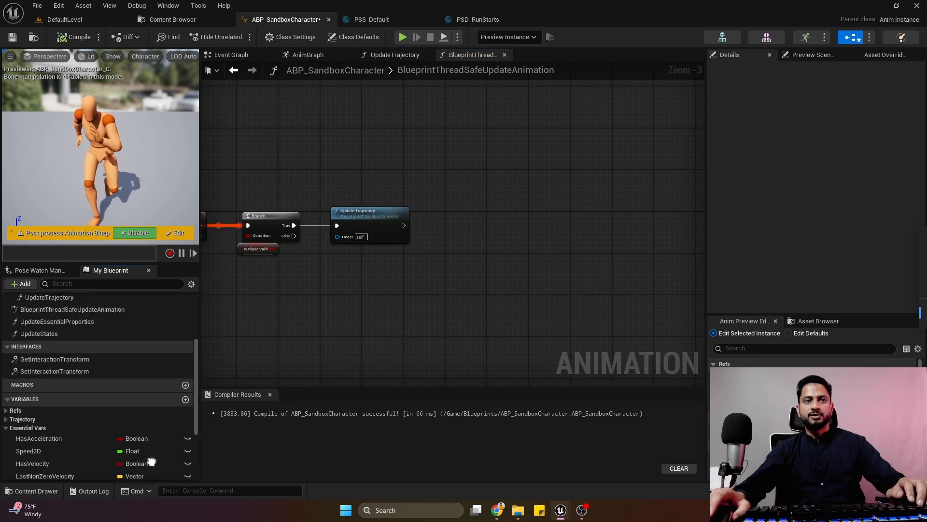
drag(57, 353, 448, 220)
drag(478, 213, 461, 218)
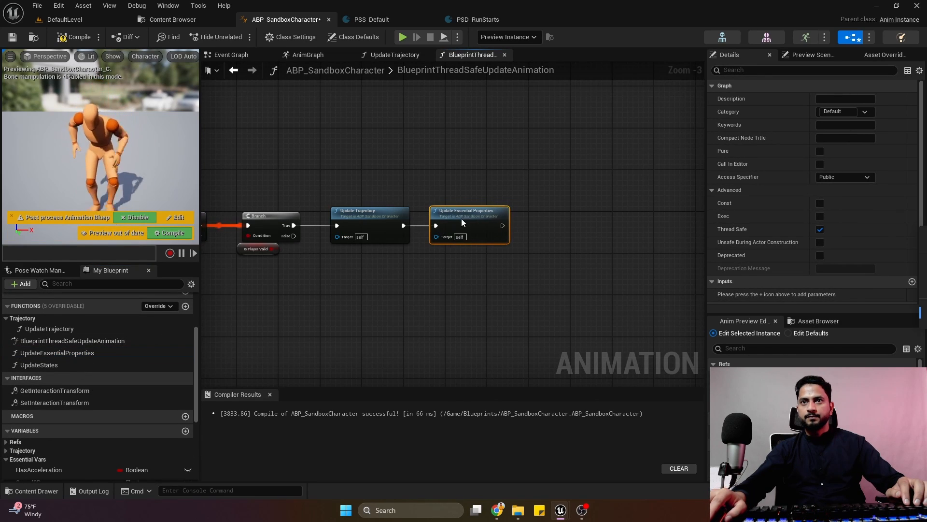
drag(39, 364, 553, 220)
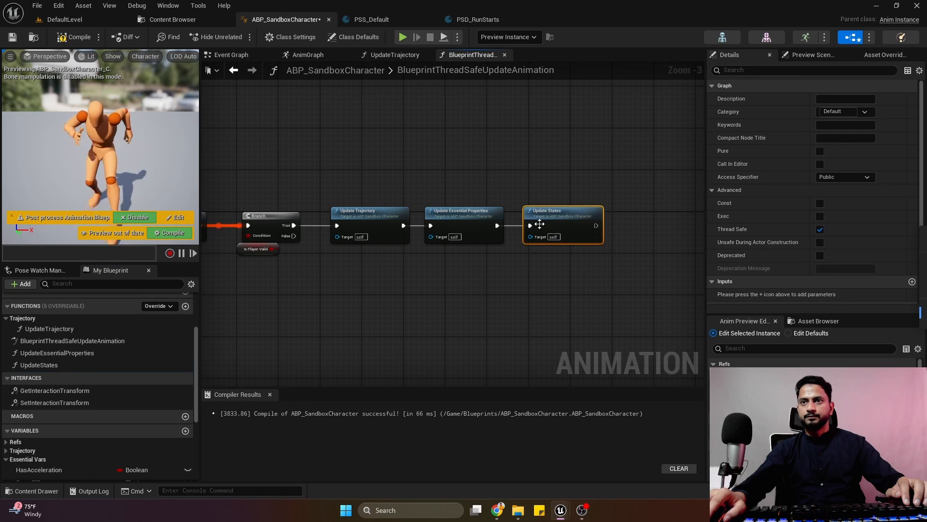
click(77, 43)
click(12, 37)
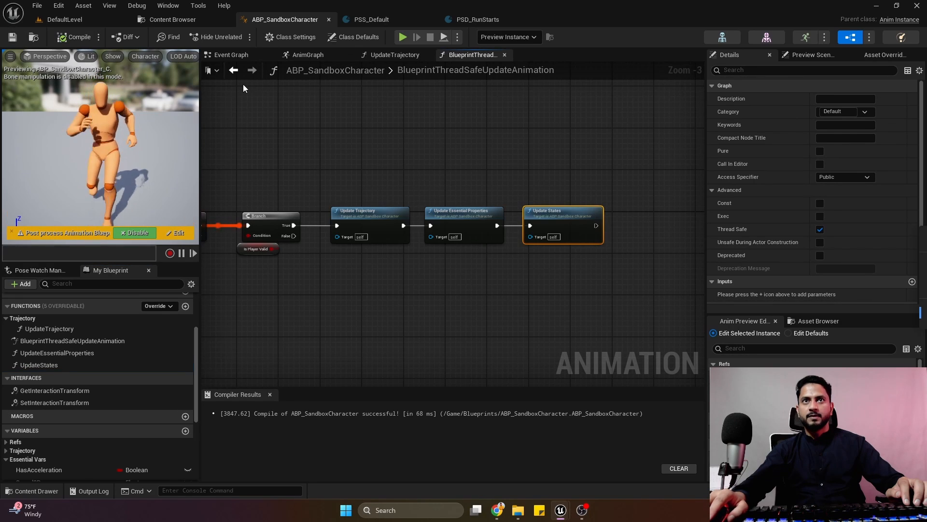
In the Event Graph, add a Print String after the Is Player Valid setter, feed it the LocomotionState variable, and compile.
click(230, 54)
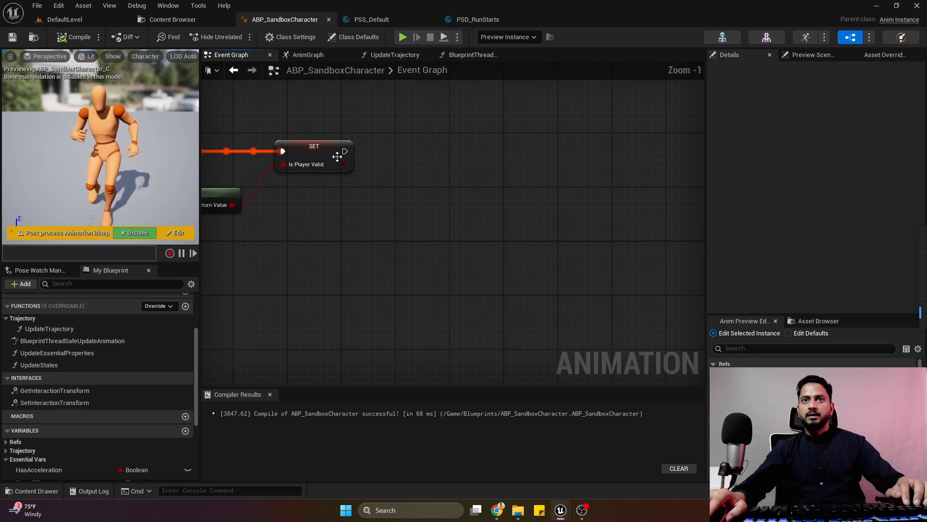
drag(344, 151, 393, 201)
text(pri)
click(432, 266)
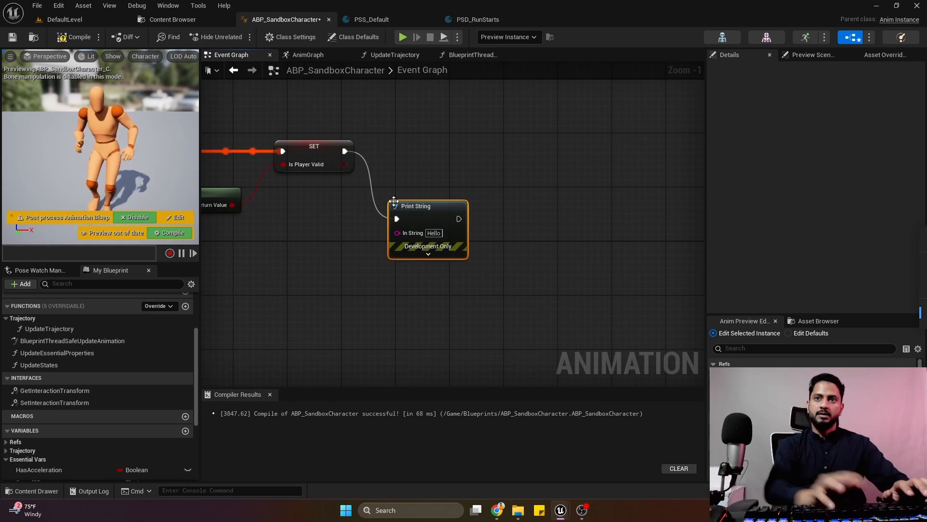
scroll(48, 386, down, 5)
drag(39, 435, 396, 232)
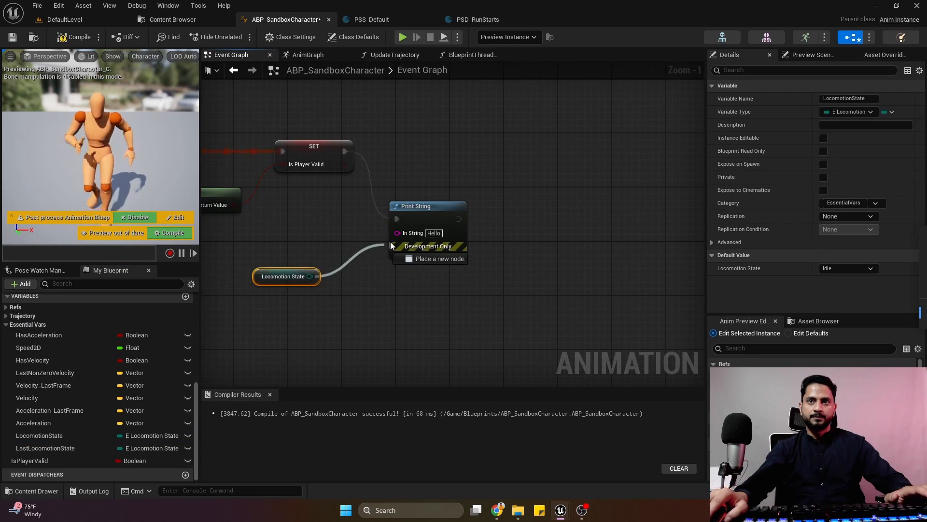
click(76, 38)
Play DefaultLevel and move the character forward with the run and walk modes to check the printed locomotion state, ending the play session.
click(99, 20)
click(243, 38)
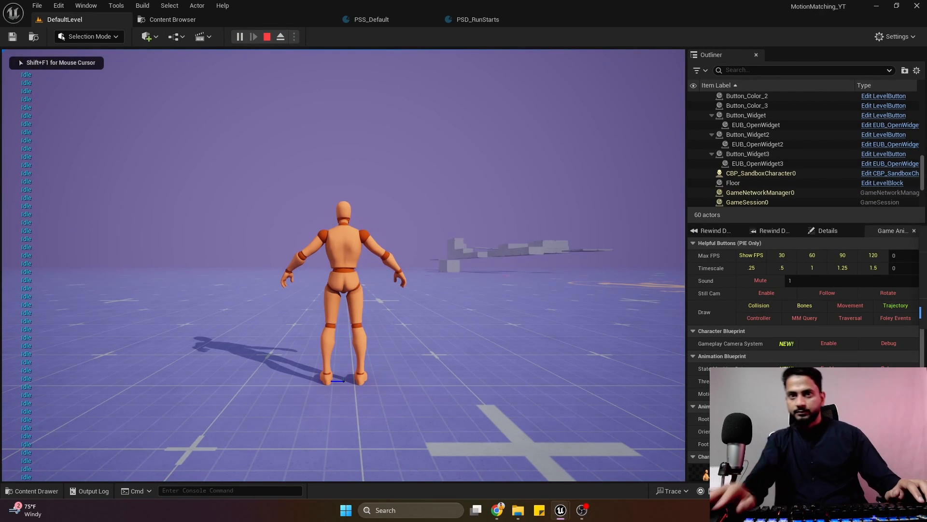
key(w)
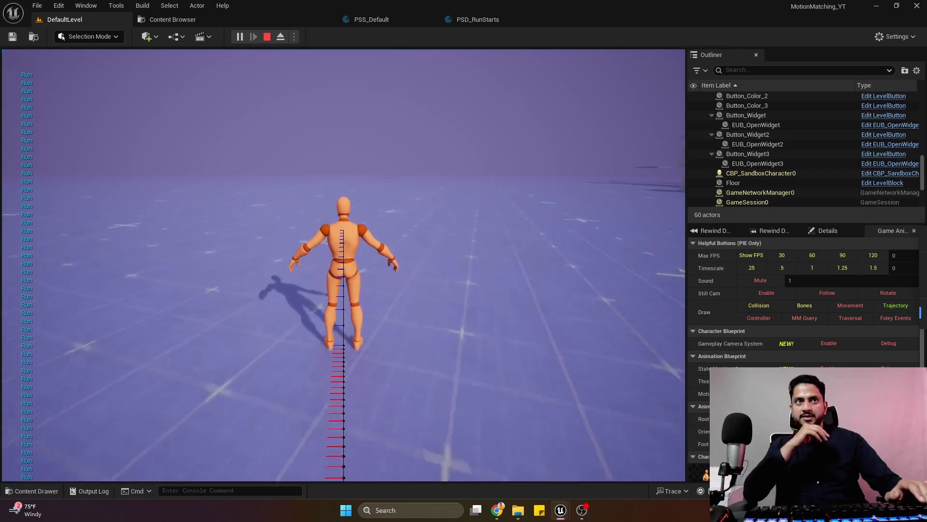
key(ctrl)
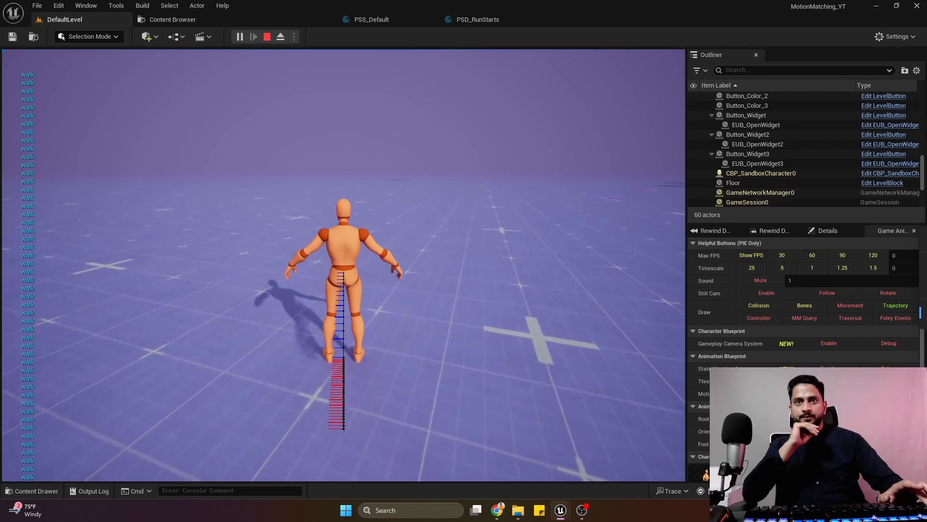
key(shift)
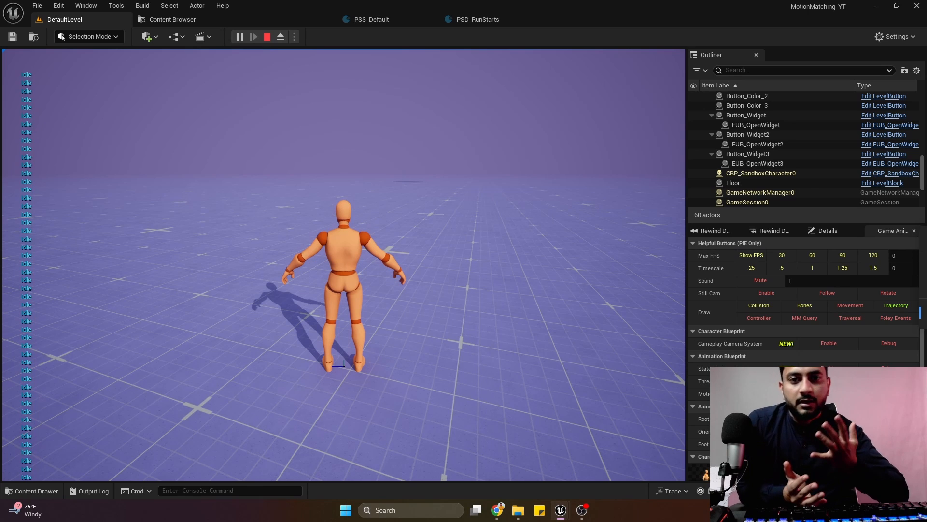
key(Escape)
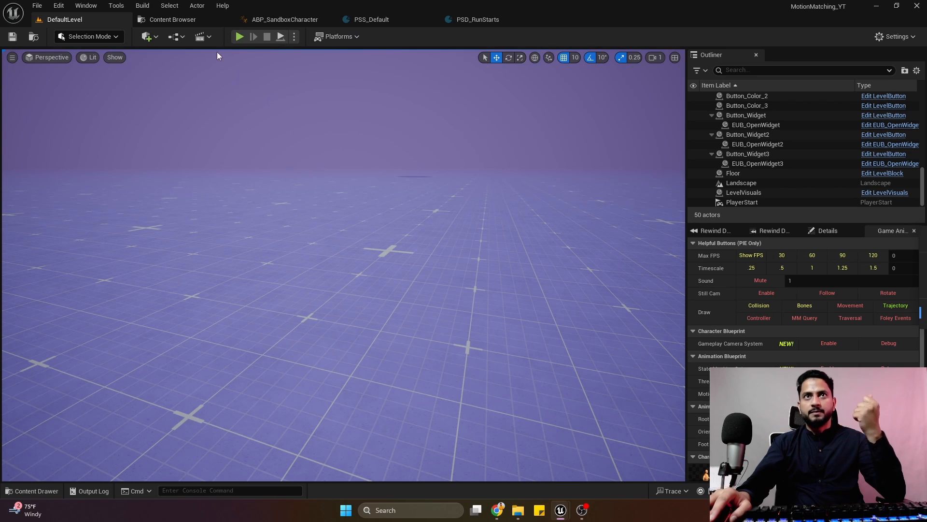
Create a folder named Chooser inside the MotionMatchingDataAssets folder of the mannequin's Animations.
click(169, 19)
click(397, 271)
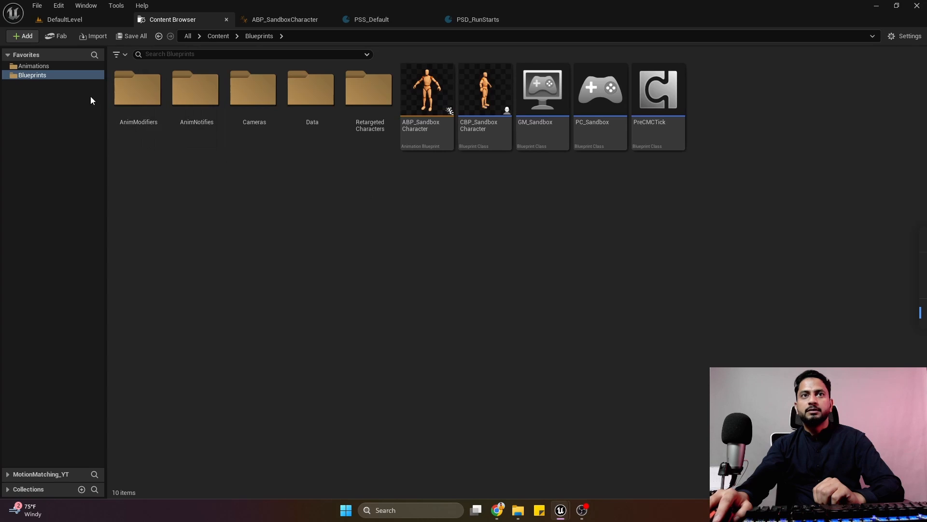
click(43, 69)
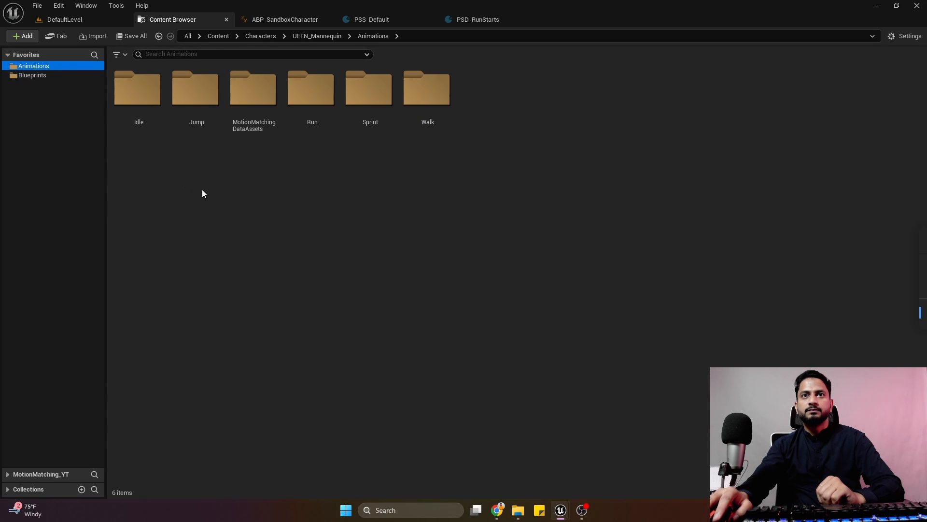
double_click(257, 89)
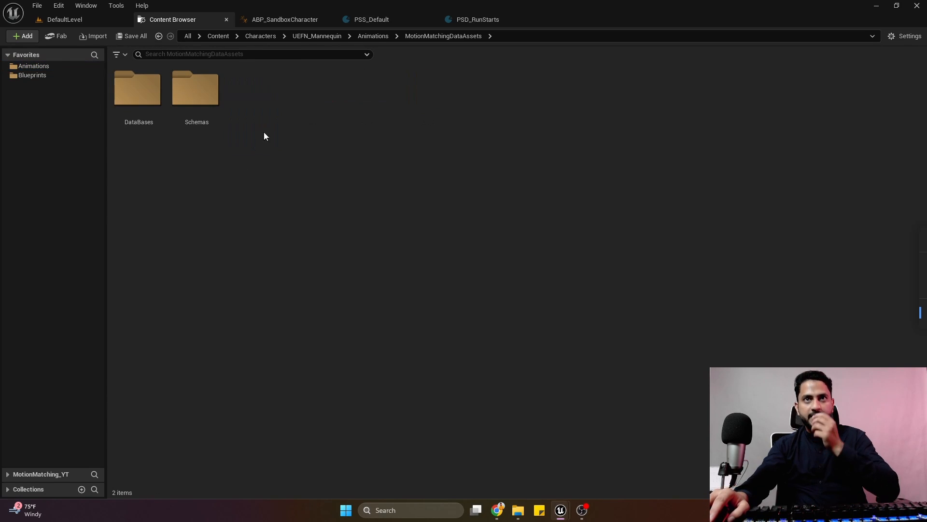
right_click(263, 123)
click(302, 184)
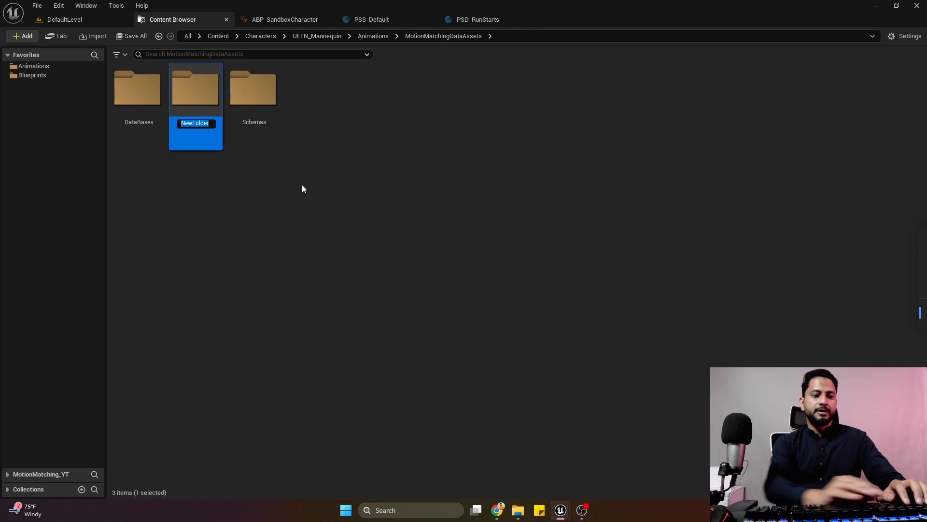
text(C)
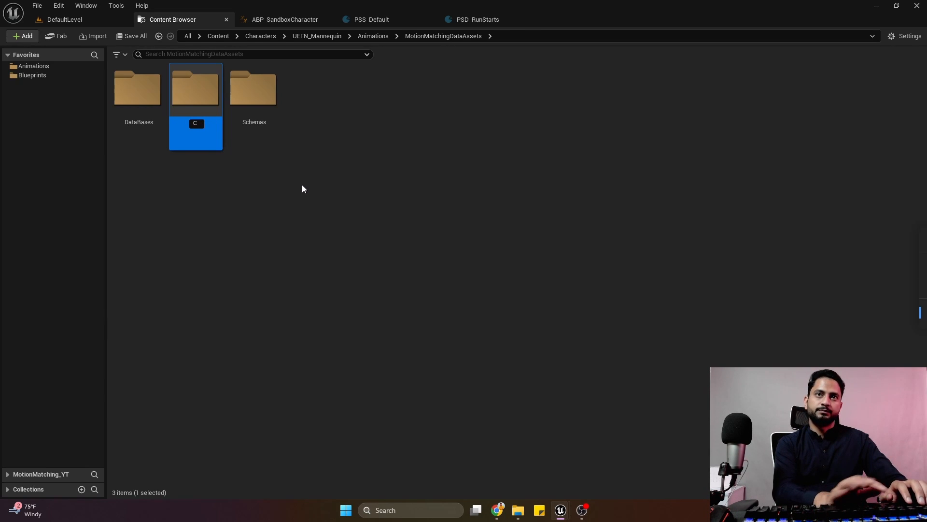
text(hooser)
key(Return)
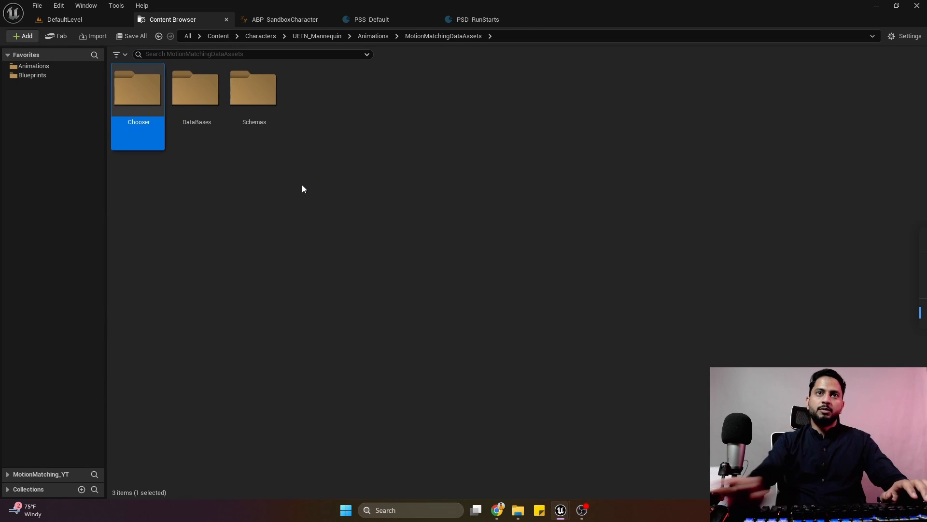
Create a Chooser Table of type Animation Chooser in the Chooser folder, with ABP_SandboxCharacter as its Anim Class.
double_click(154, 102)
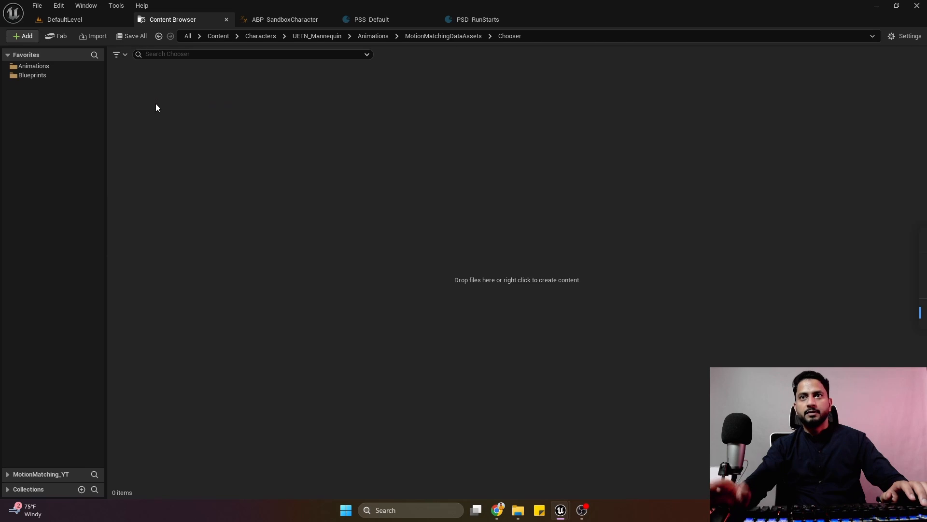
right_click(184, 140)
mouse_move(482, 307)
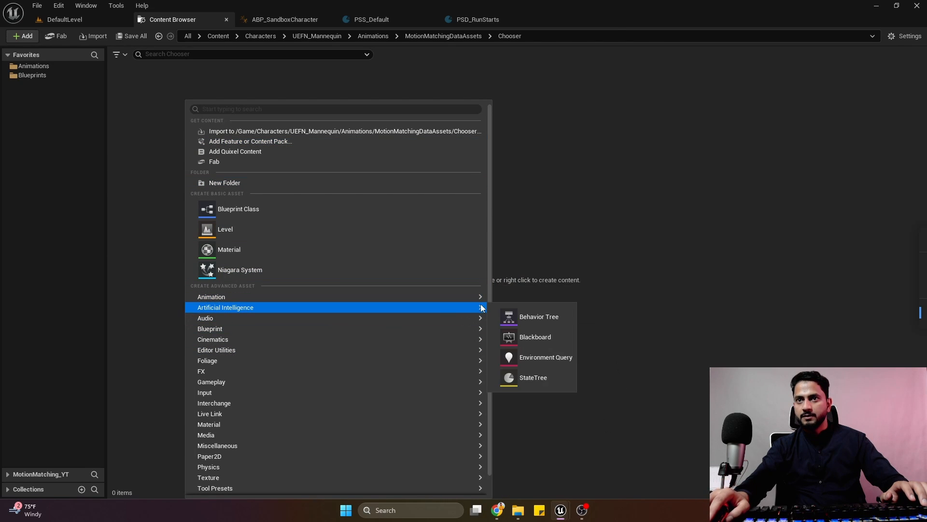
mouse_move(557, 478)
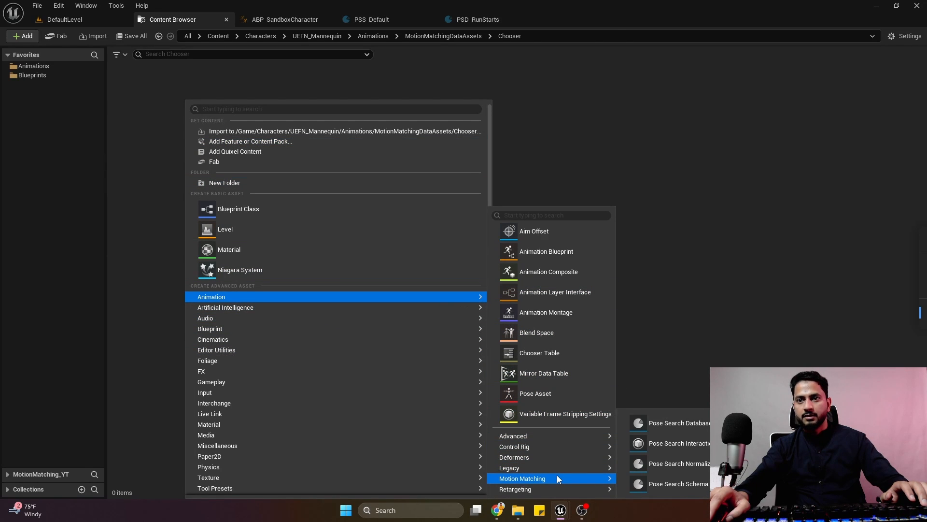
click(551, 356)
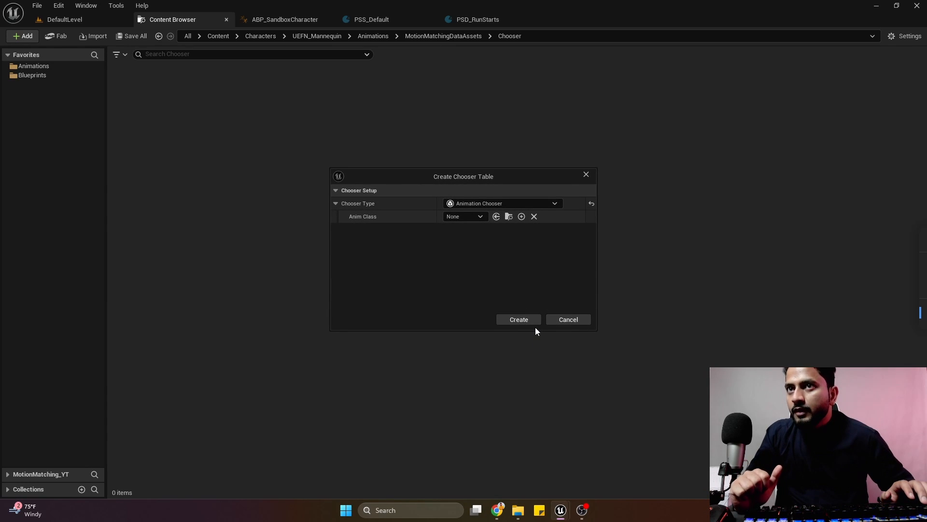
click(457, 218)
text(sa)
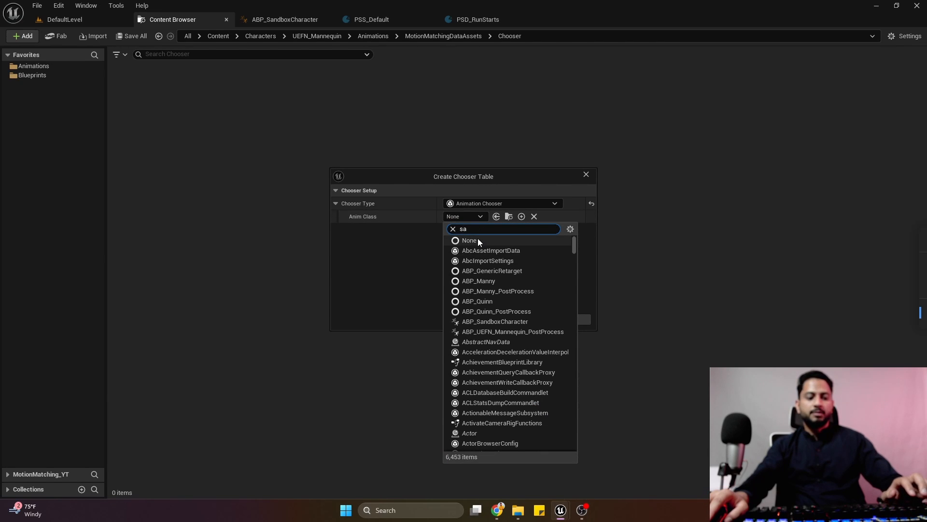
text(ndbox)
click(495, 251)
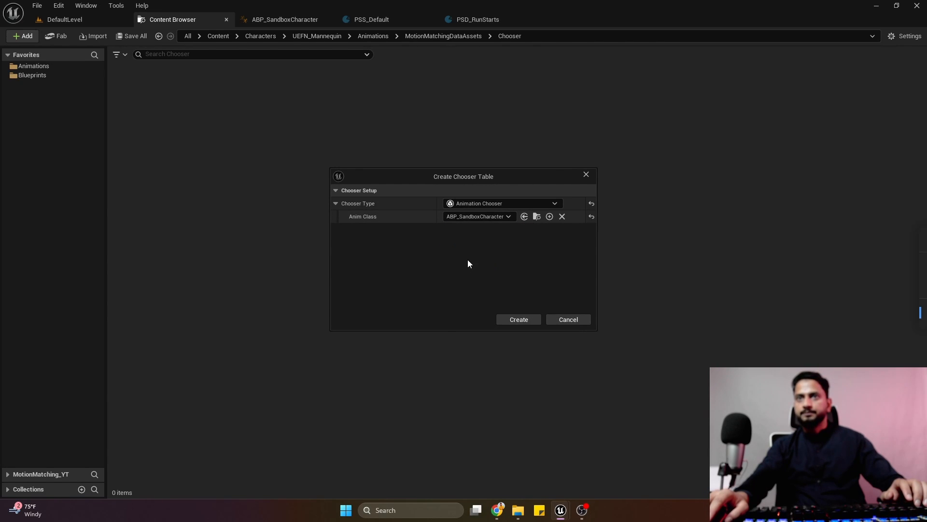
click(493, 203)
click(477, 224)
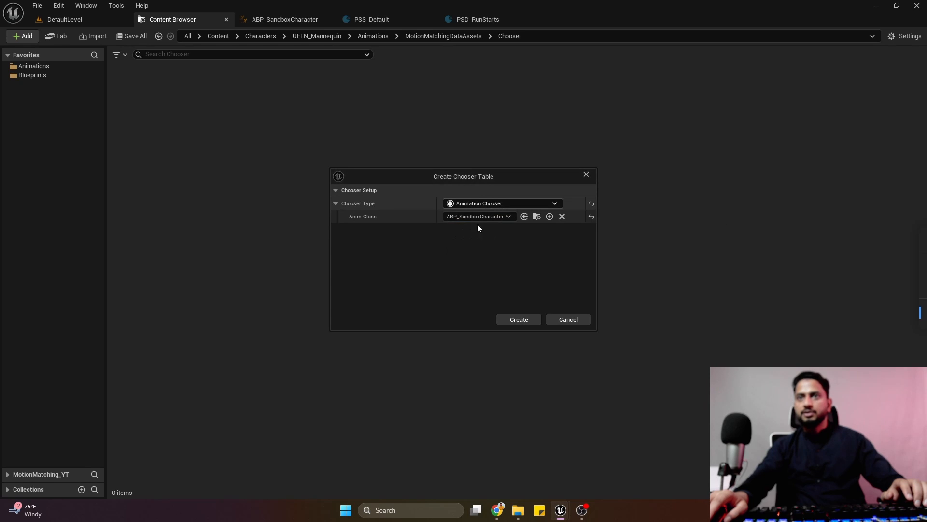
click(505, 317)
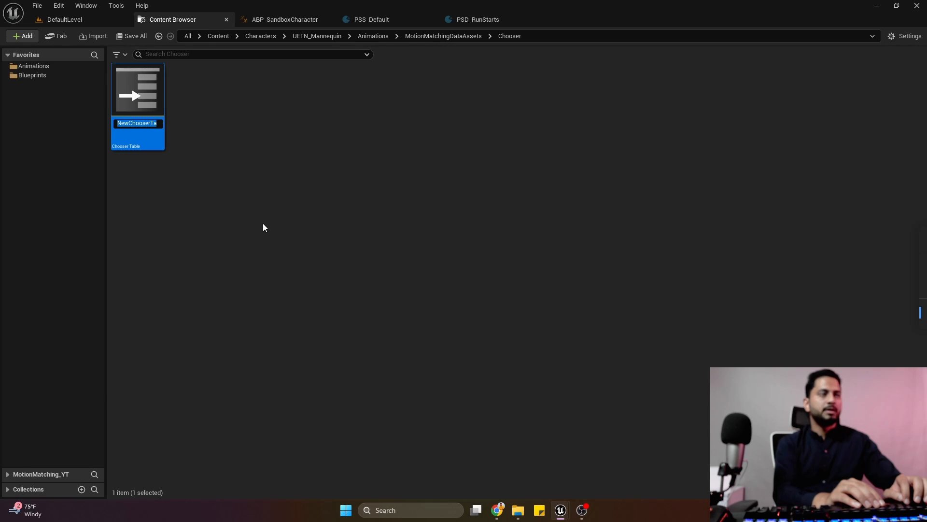
Name the new chooser table CHT_PoseSearchDB.
text(ChT_)
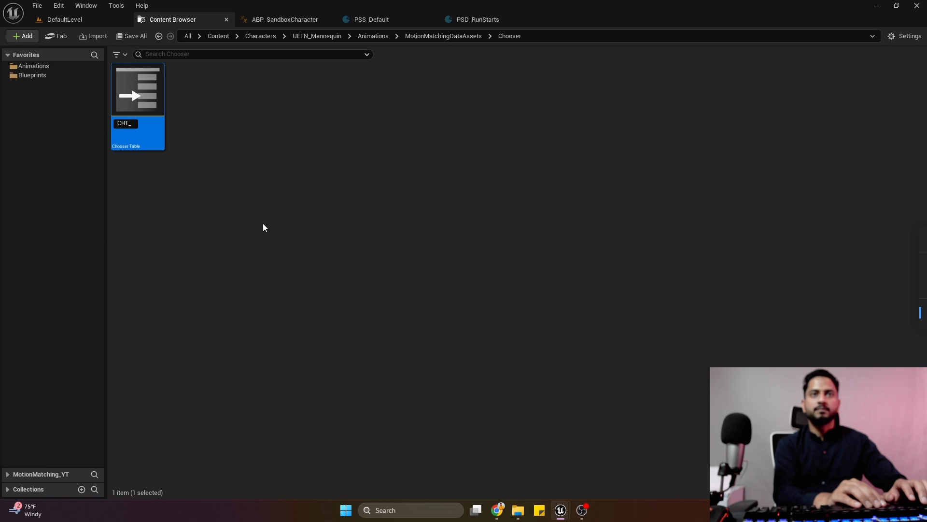
key(Return)
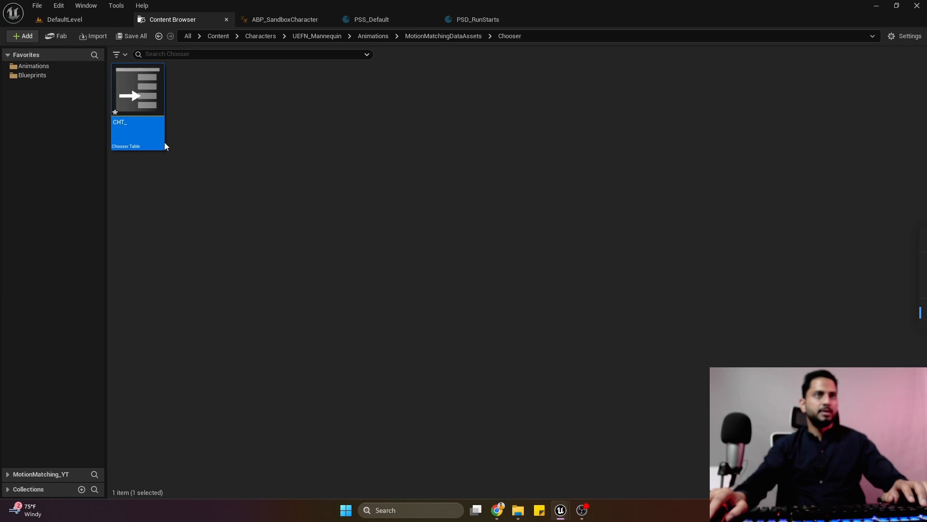
key(F2)
text(CHT_Pose)
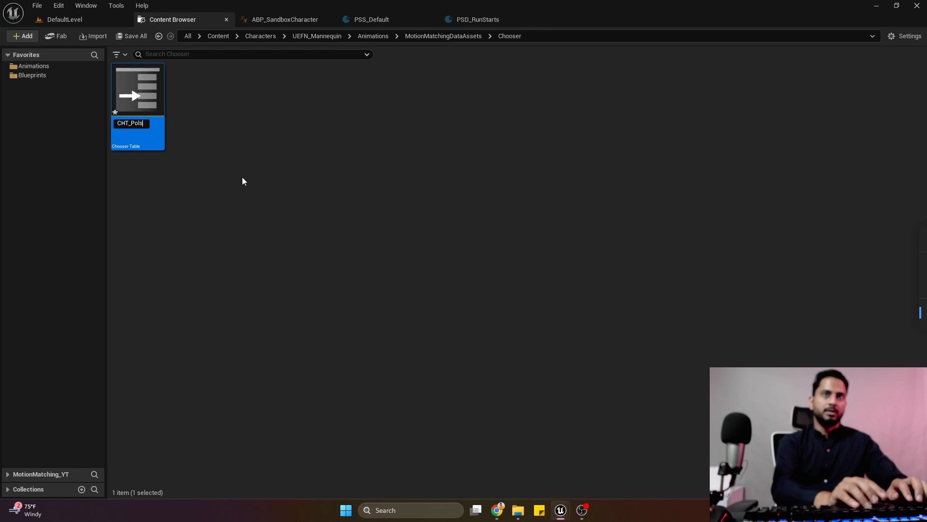
text(Sea)
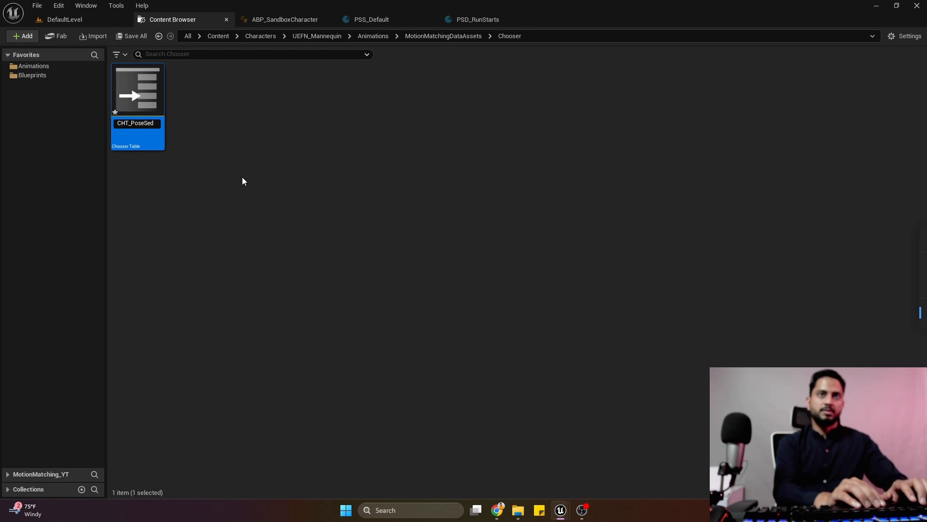
text(rchDa)
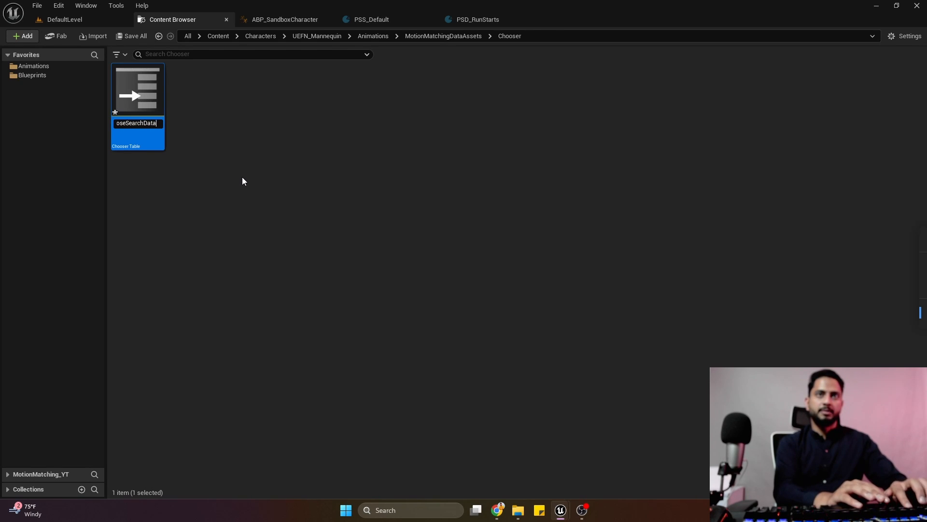
key(BackSpace)
text(B)
key(Return)
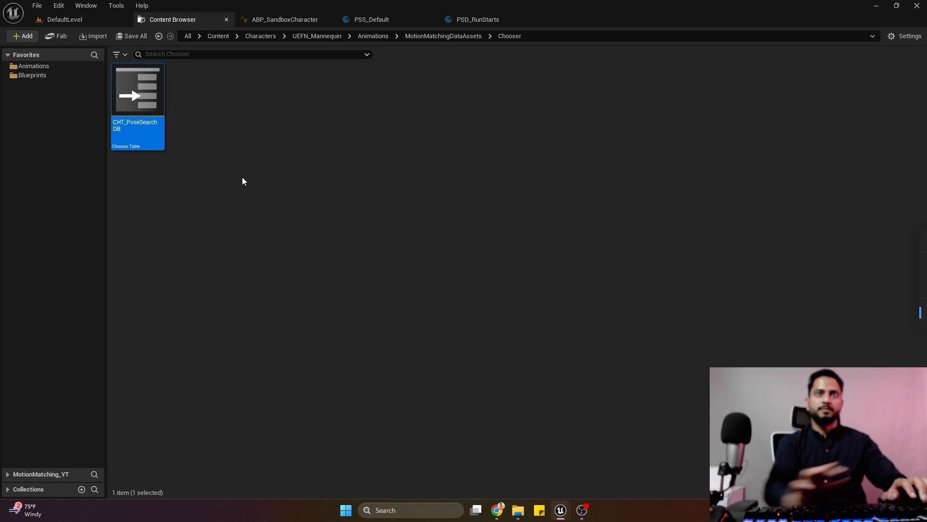
Open CHT_PoseSearchDB and delete the ChooserPlayerSettings struct parameter from its Parameters array.
double_click(139, 112)
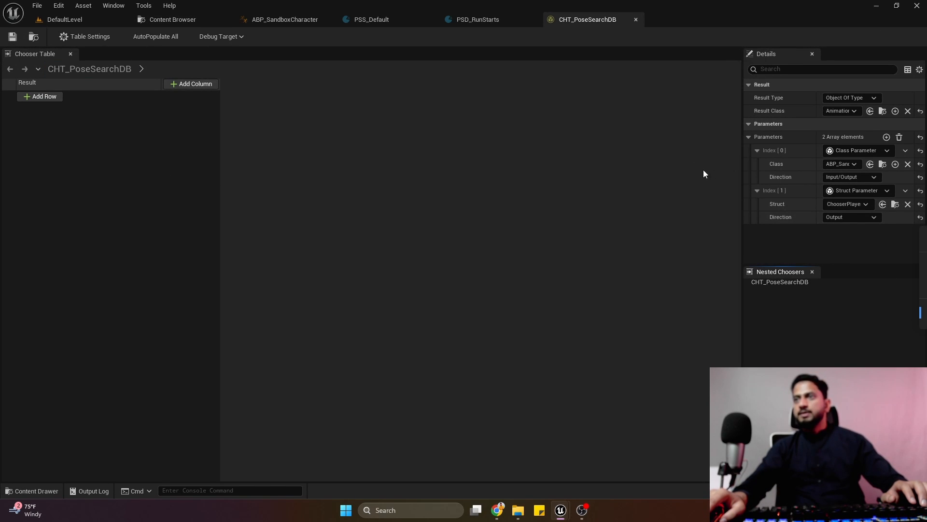
drag(741, 168, 681, 174)
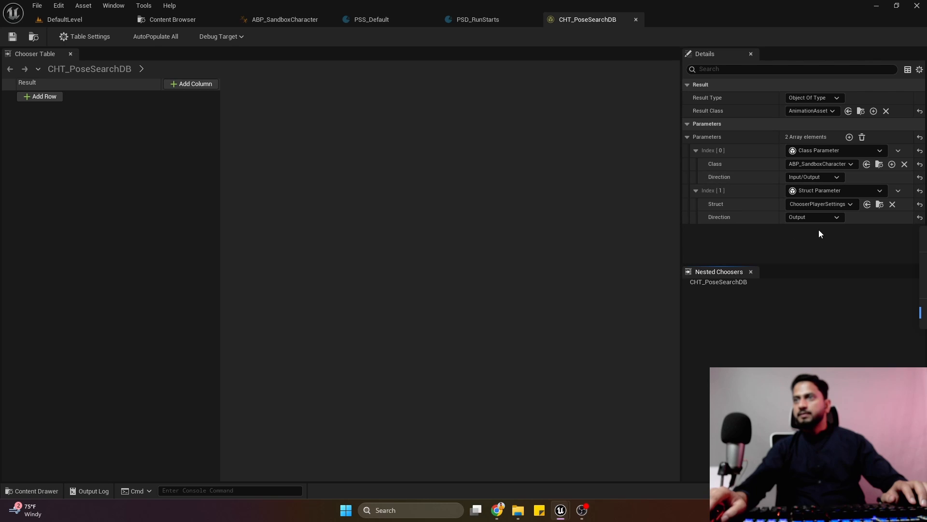
click(801, 218)
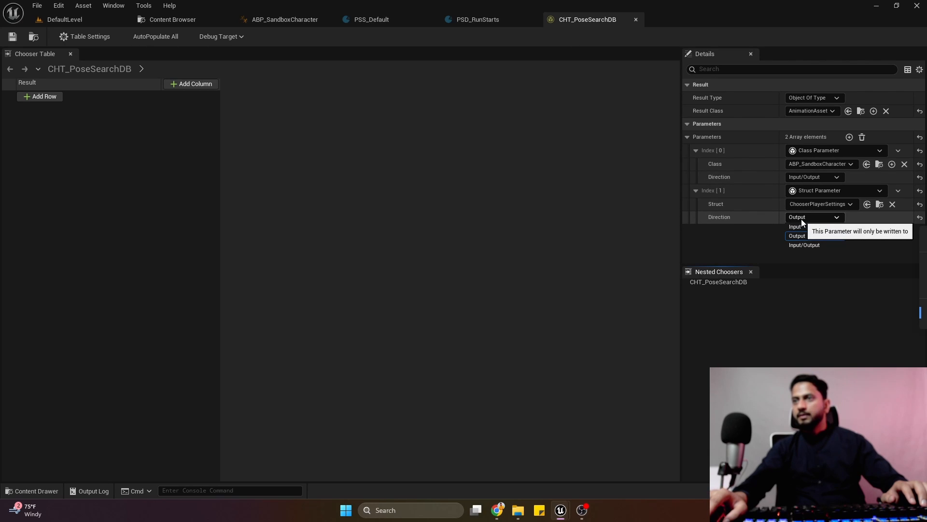
click(813, 245)
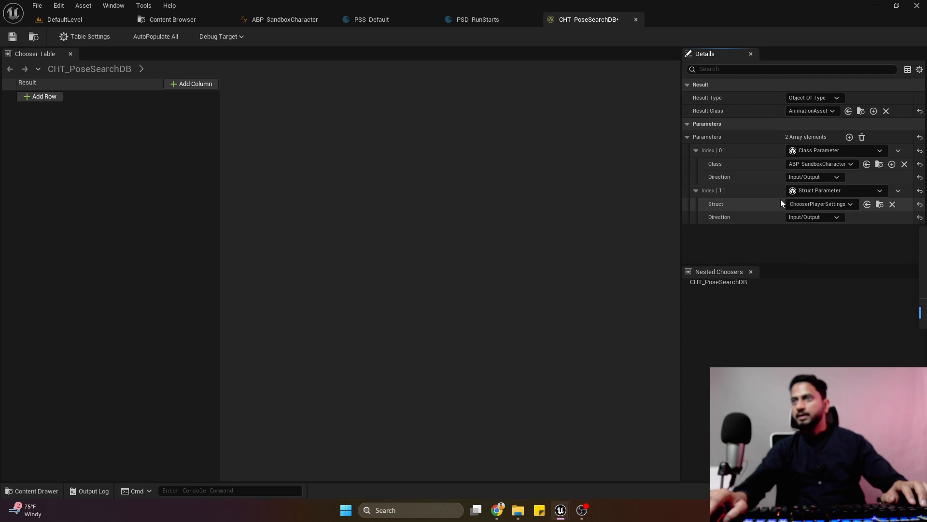
click(898, 192)
click(898, 214)
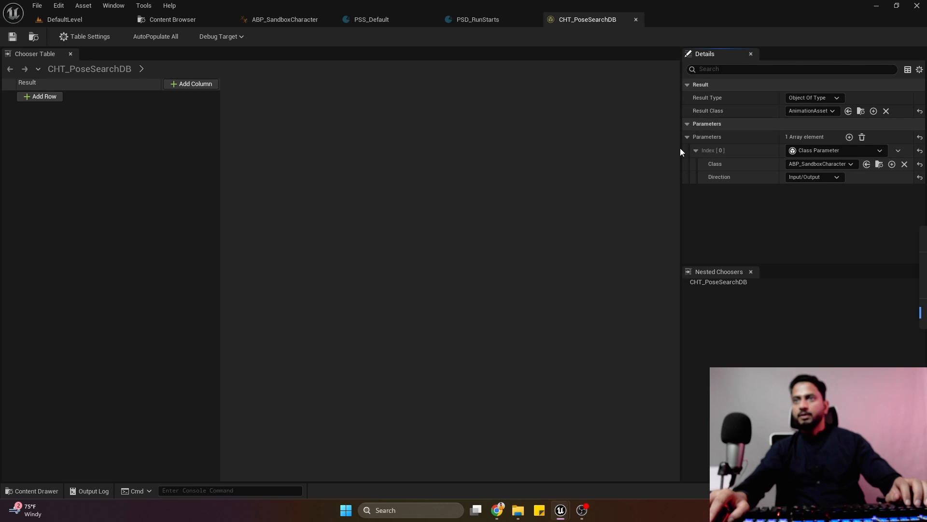
drag(680, 151, 702, 187)
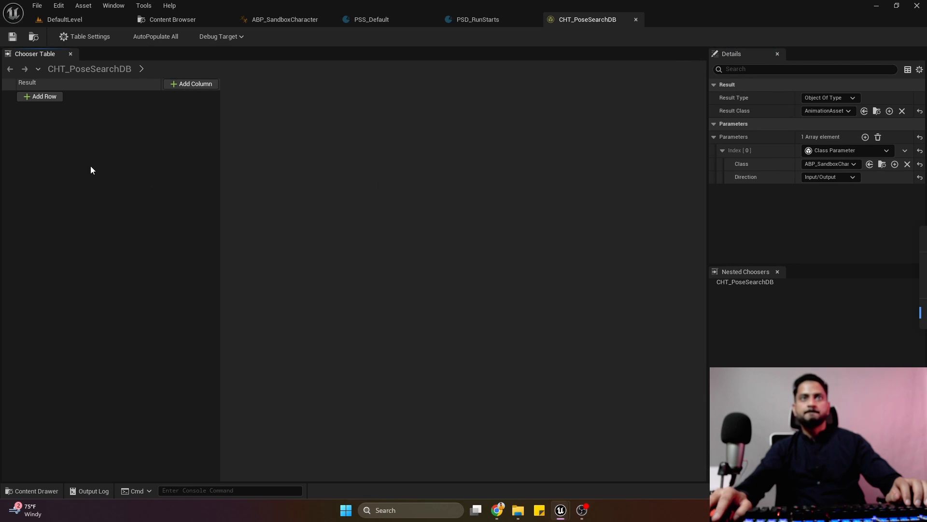
Add an Enum filter column bound to the Locomotion State property of ABP_SandboxCharacter and save the chooser table.
click(181, 87)
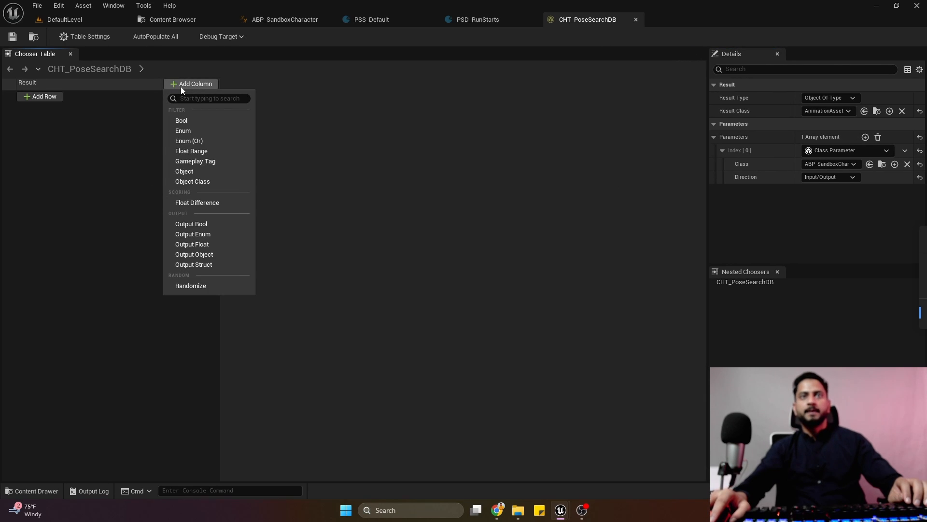
click(193, 133)
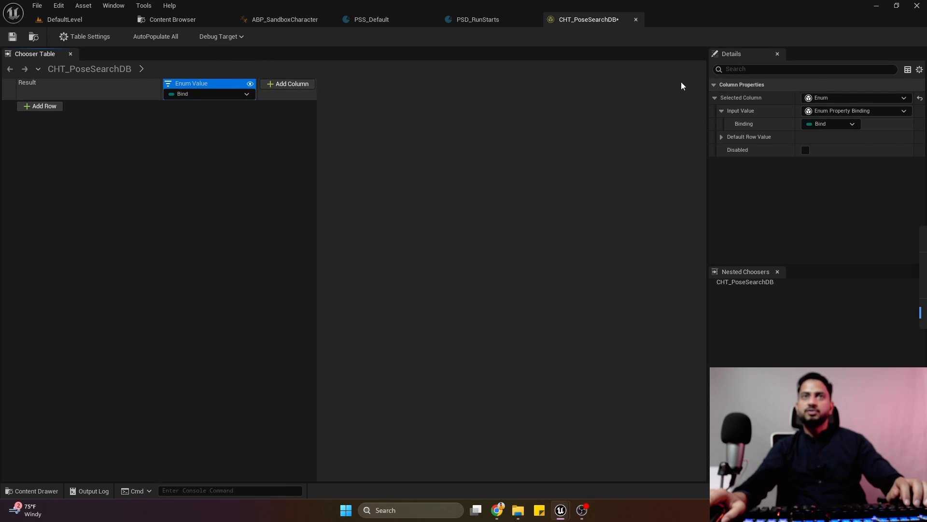
click(207, 95)
mouse_move(239, 112)
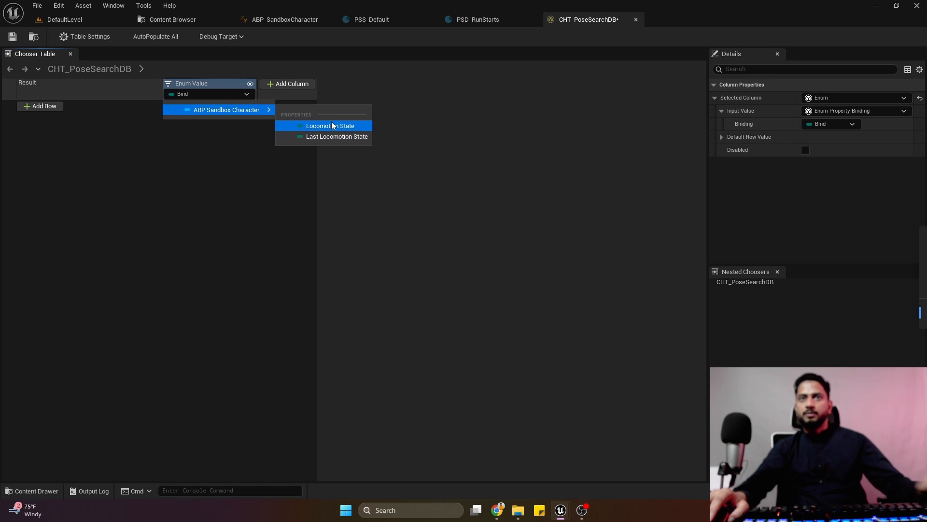
click(332, 125)
click(12, 36)
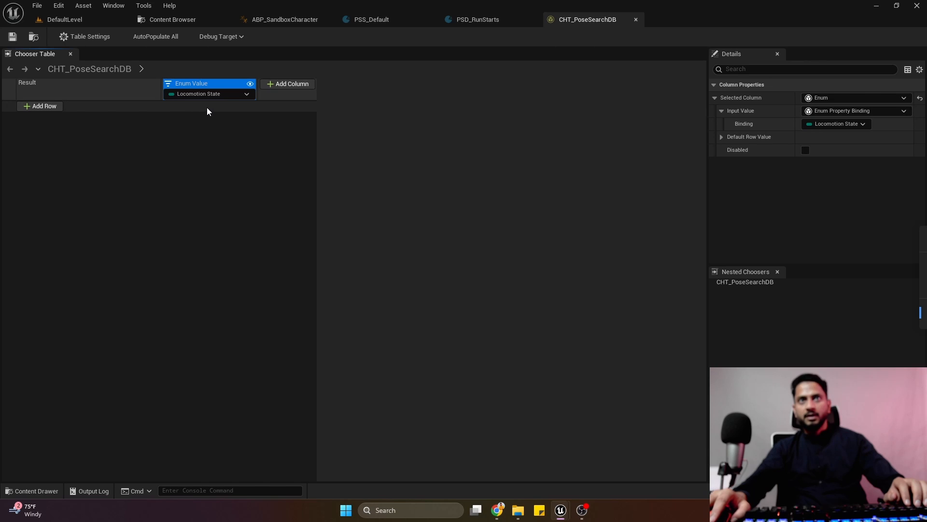
click(53, 107)
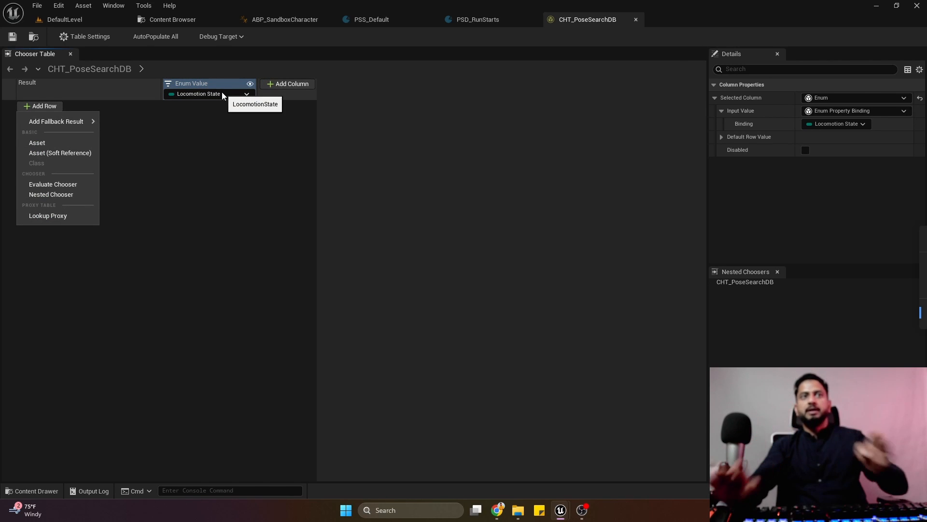
click(59, 141)
click(85, 108)
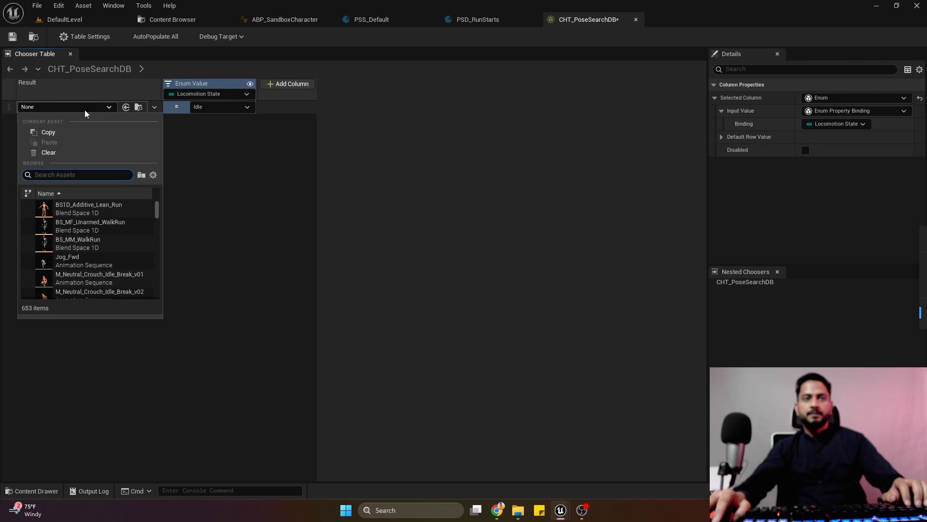
click(259, 156)
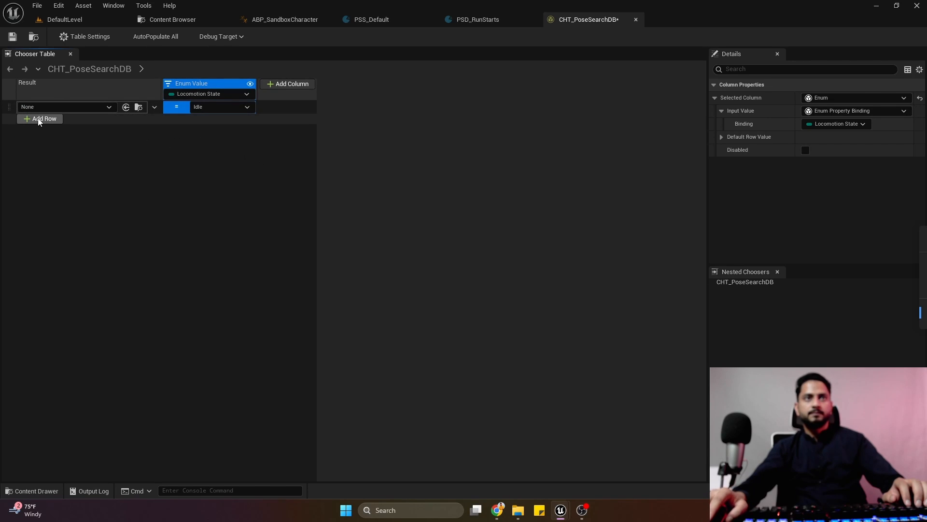
click(274, 109)
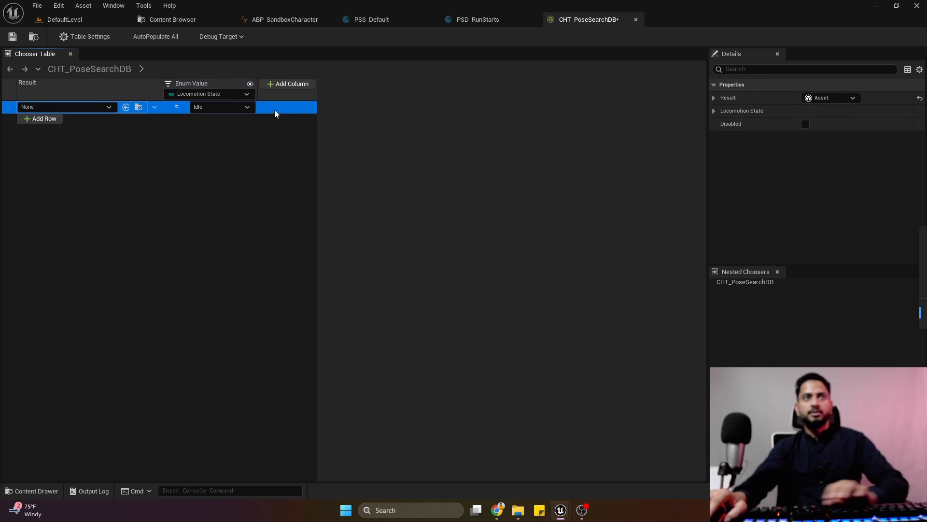
key(Delete)
click(13, 36)
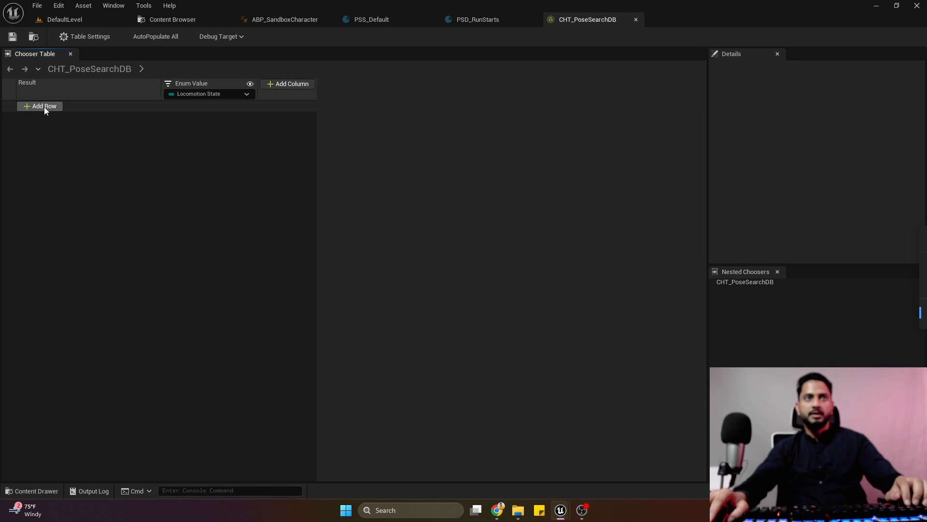
Add a row with a Nested Chooser result to CHT_PoseSearchDB.
click(45, 107)
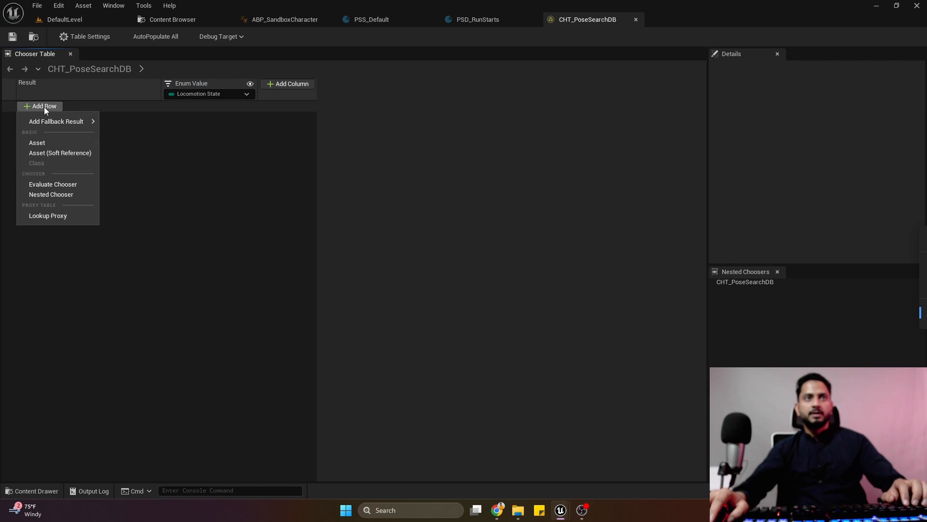
click(63, 194)
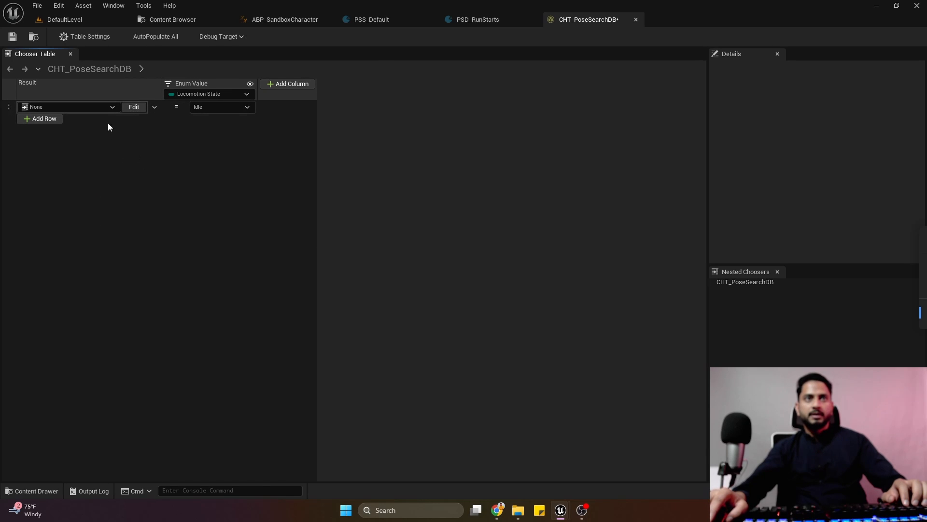
right_click(89, 108)
click(54, 173)
click(54, 173)
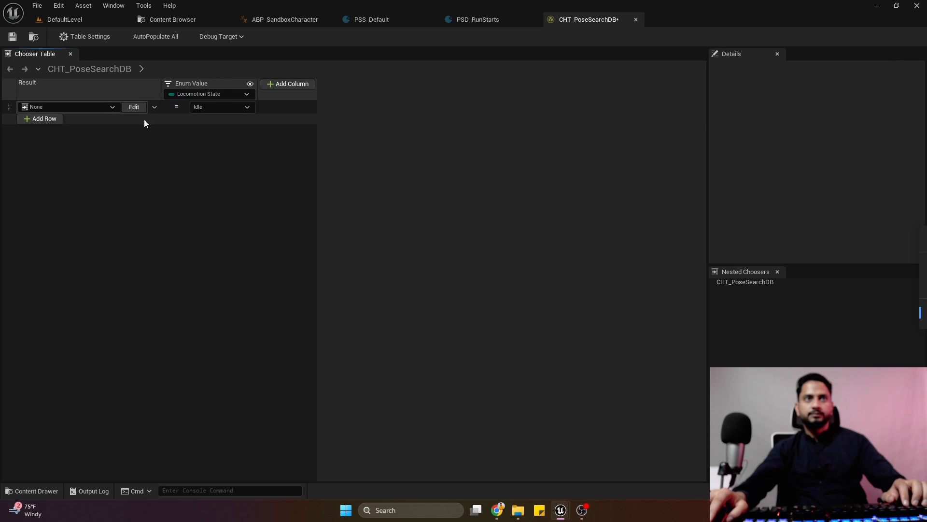
click(154, 107)
click(263, 107)
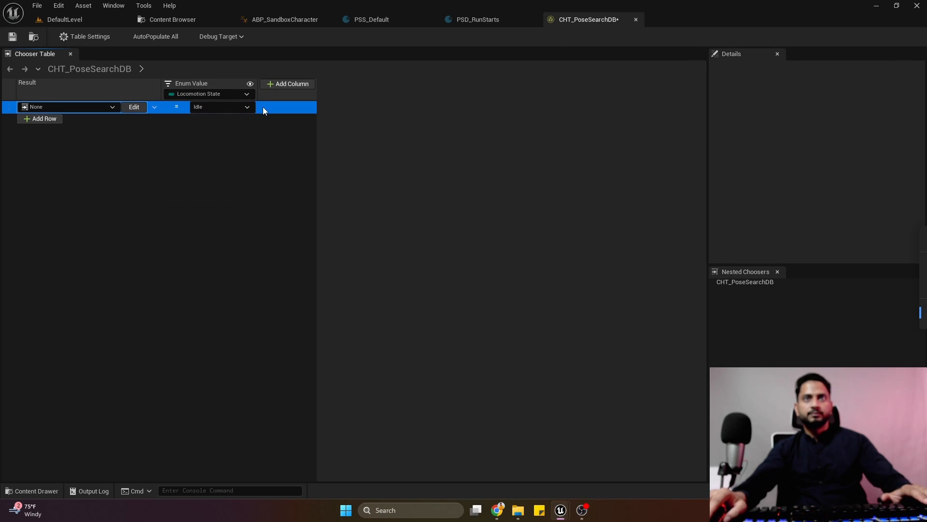
Create a new nested chooser named Stand Idle as the result of the Idle row and save the table.
click(51, 107)
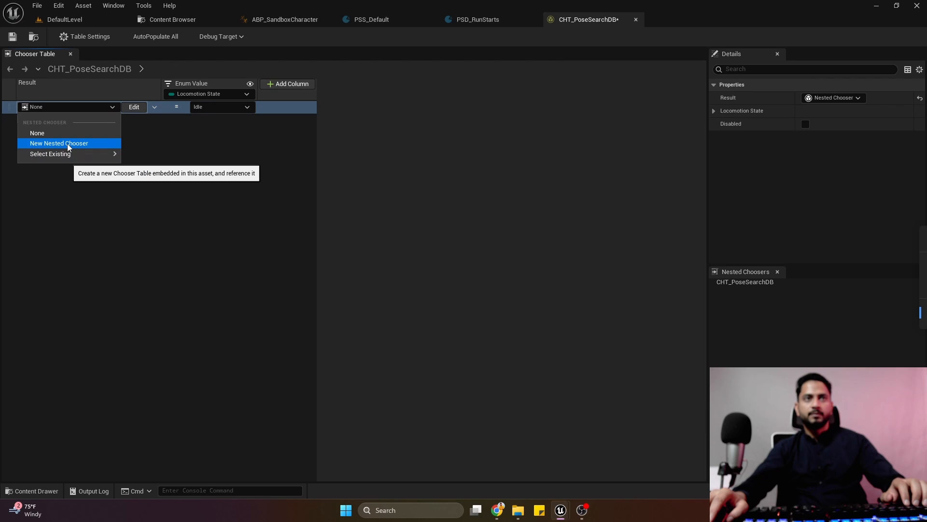
click(59, 140)
click(66, 109)
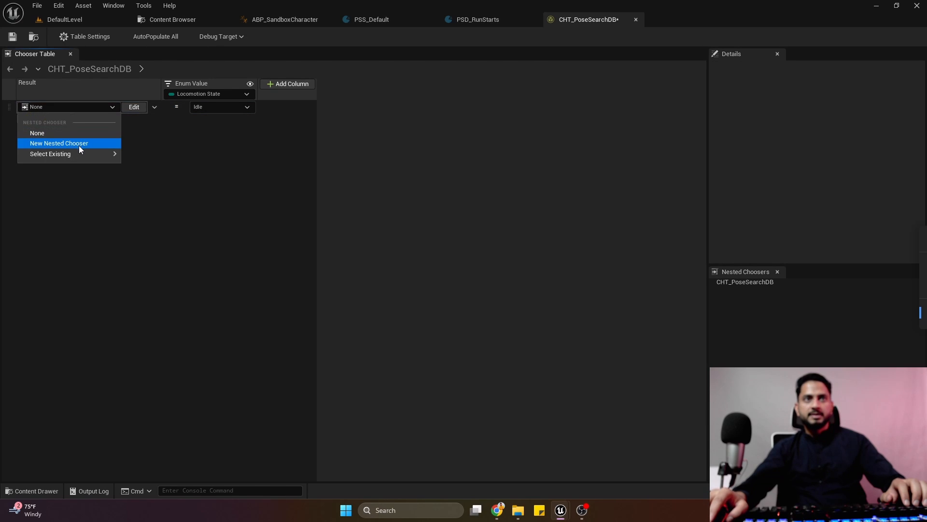
click(79, 143)
text(S)
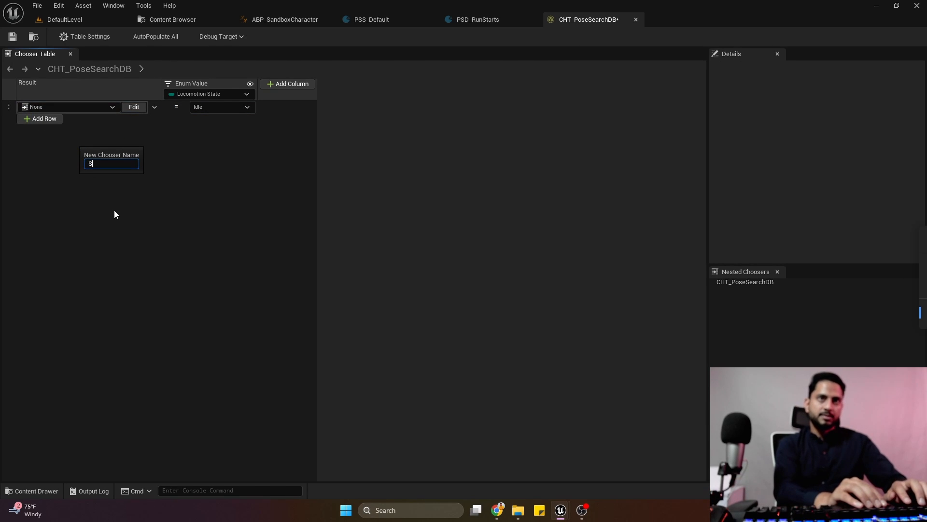
text(tan)
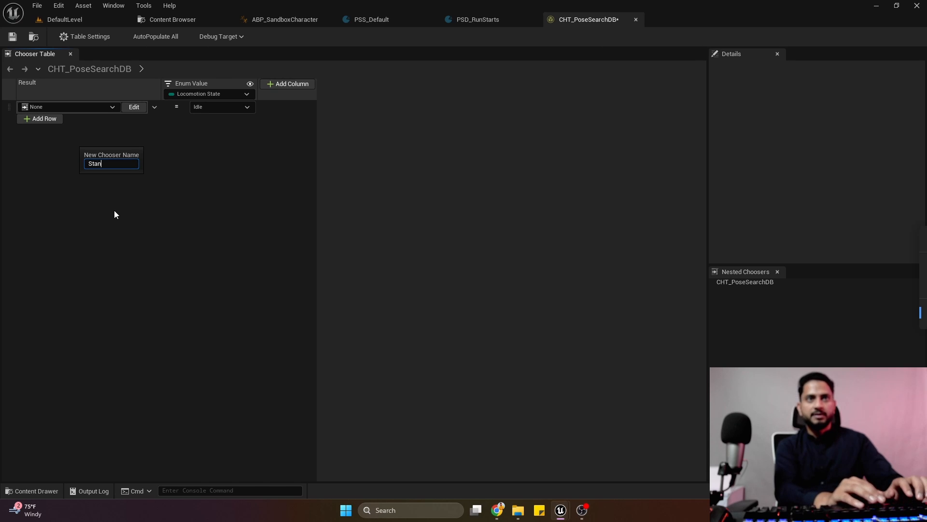
text(d Idle)
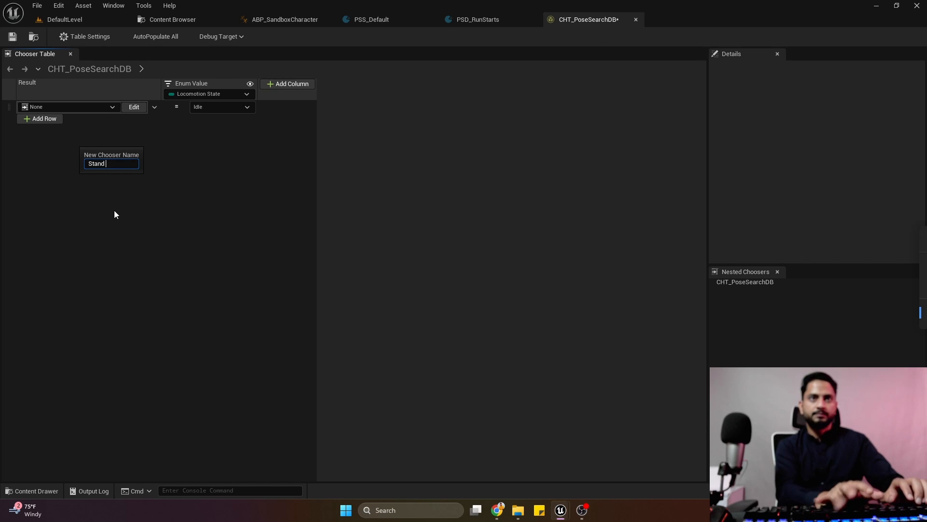
key(Return)
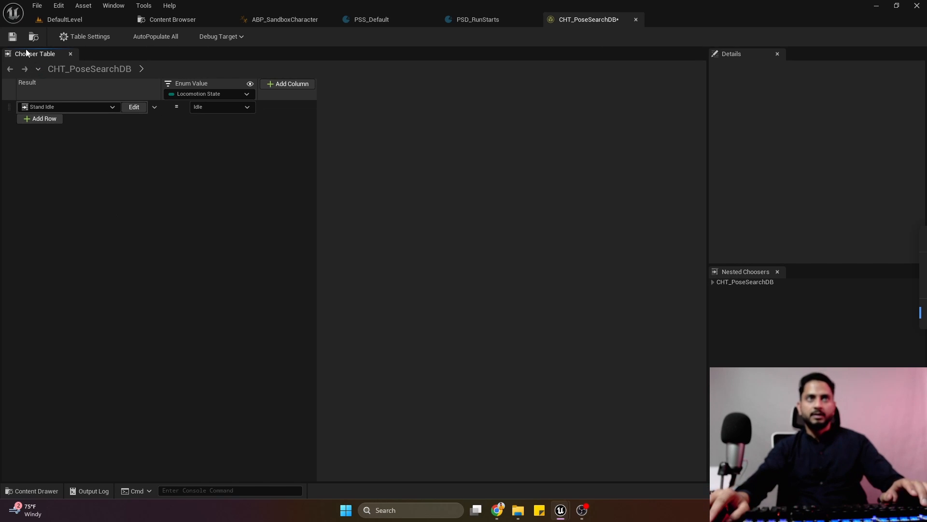
click(11, 37)
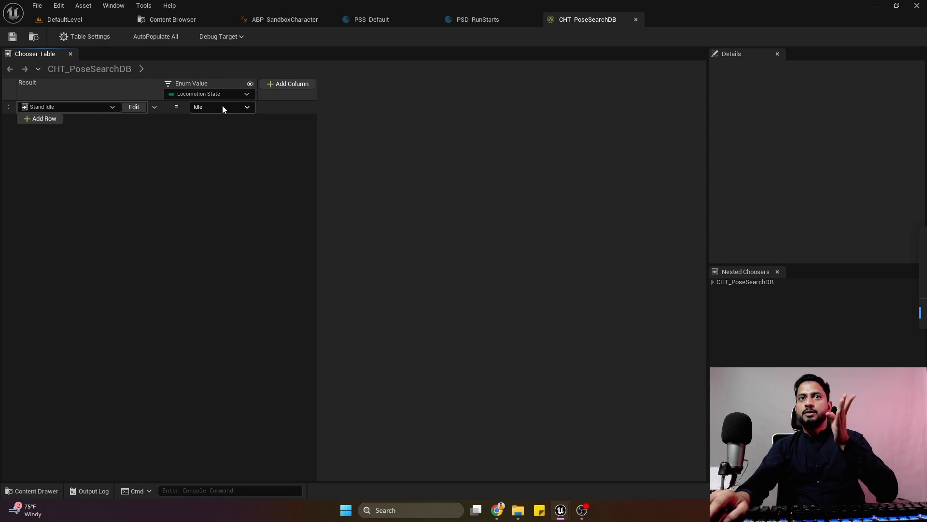
Open the Stand Idle nested chooser for editing and add a row with an Asset result.
click(196, 120)
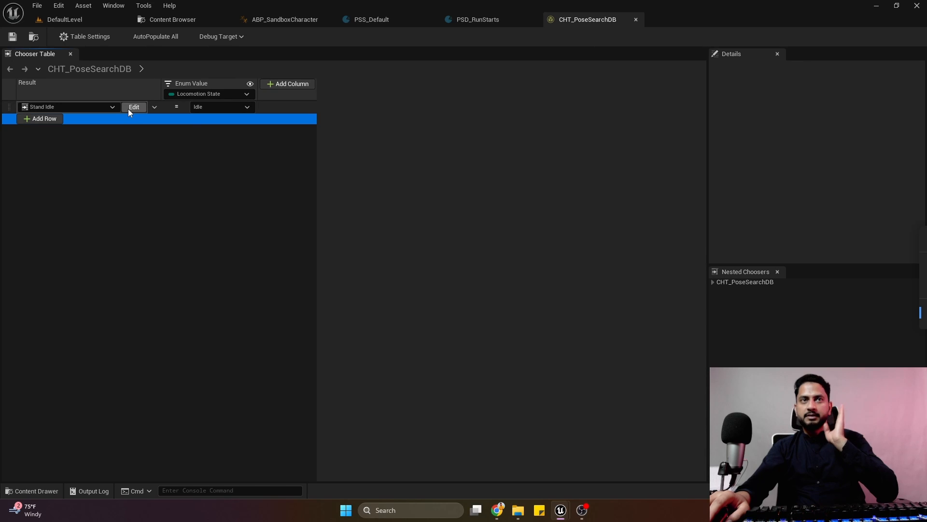
click(128, 109)
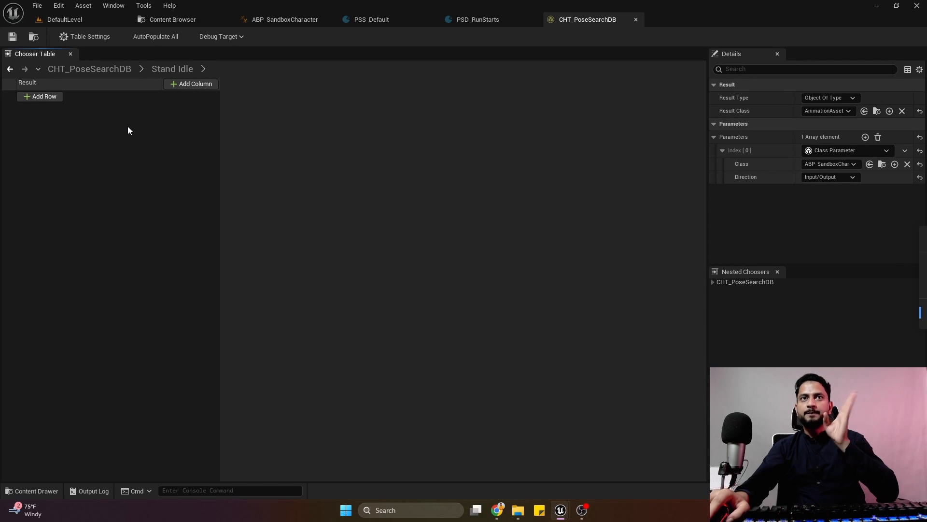
click(41, 98)
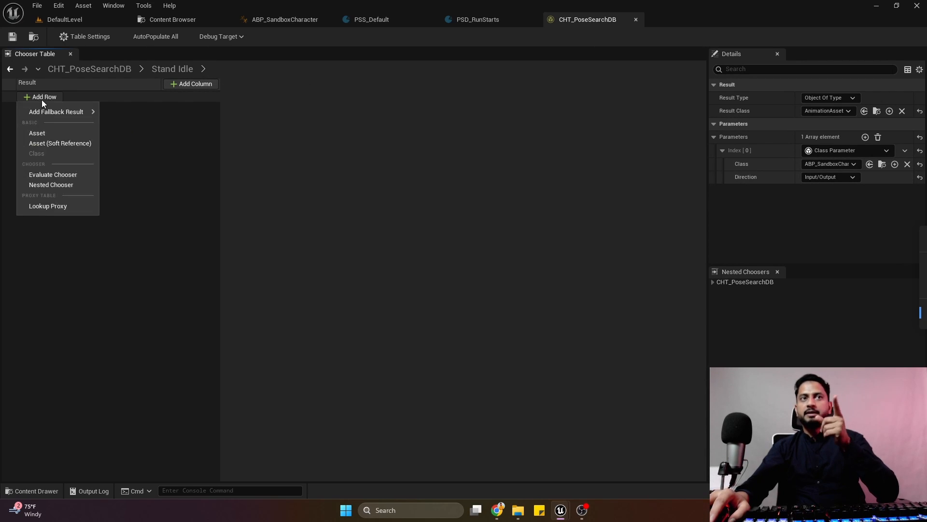
click(71, 133)
click(99, 97)
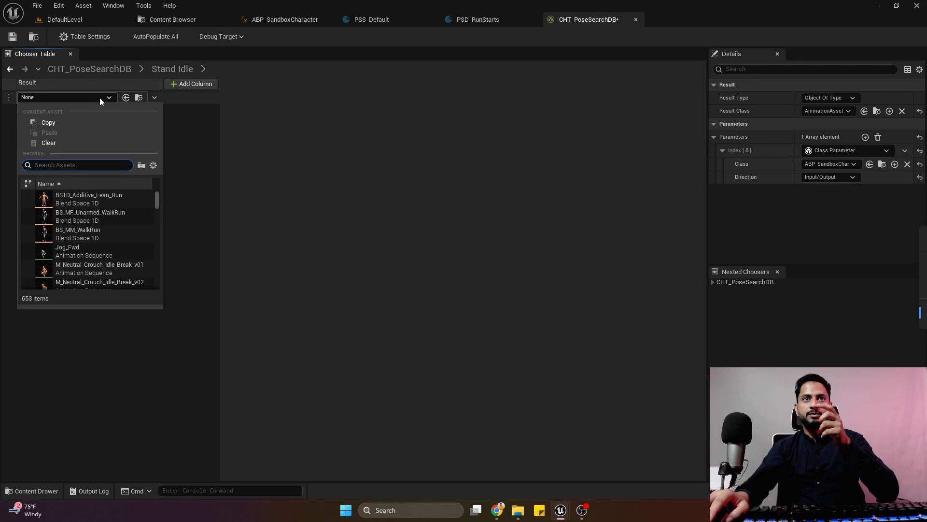
Set the Result Class of the Stand Idle chooser to PoseSearchDatabase and save the table.
click(849, 112)
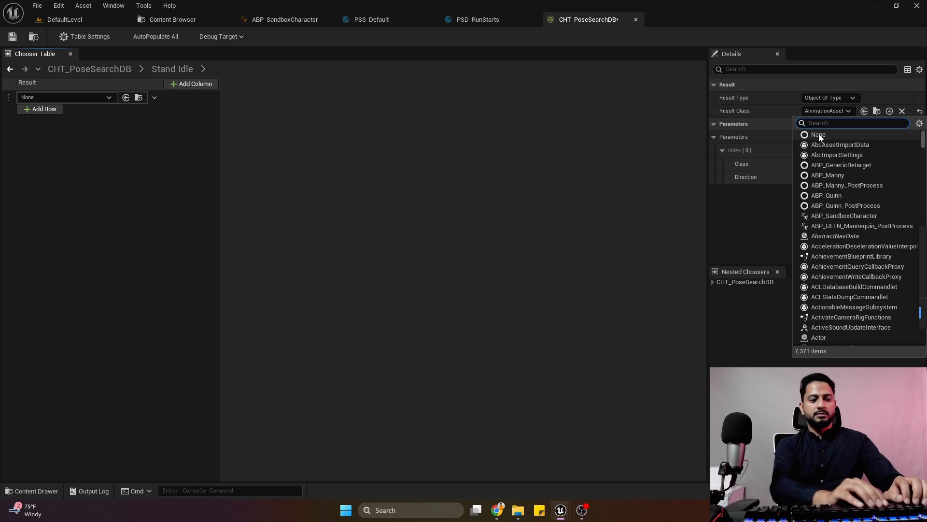
text(posese)
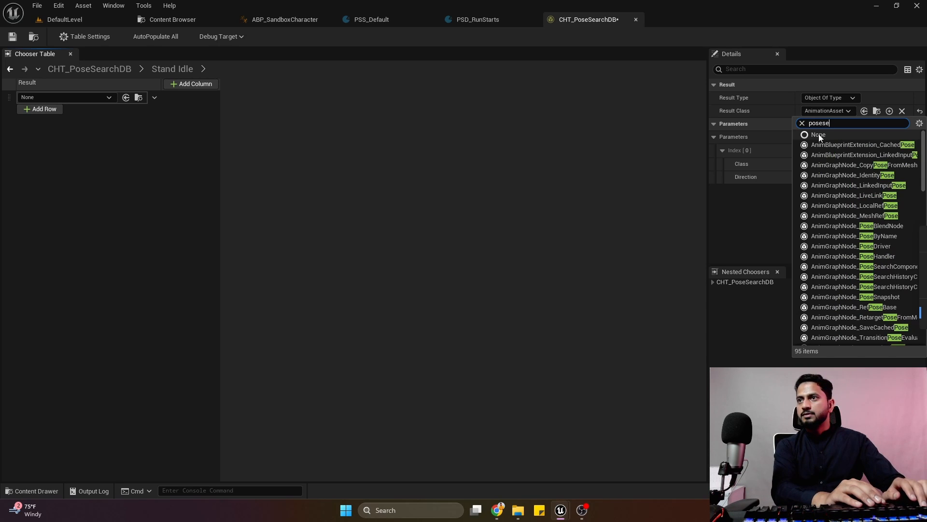
text(a)
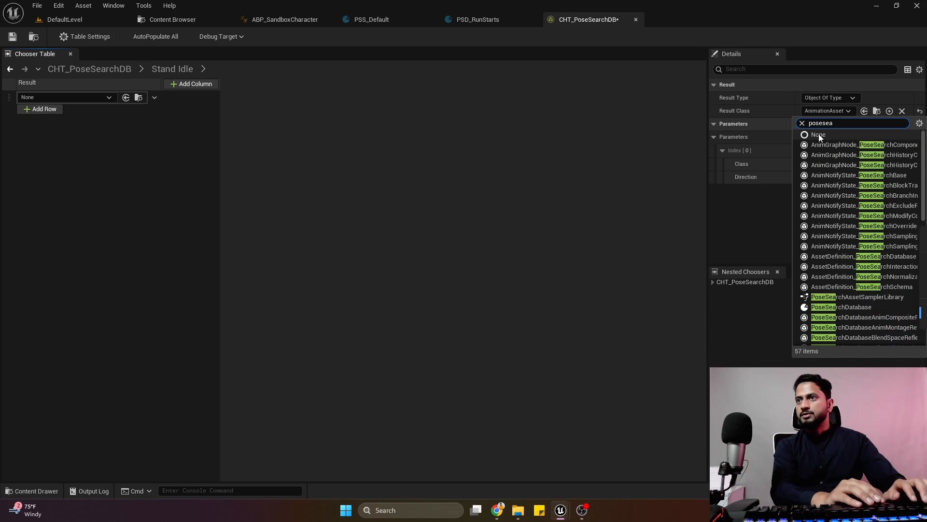
click(844, 307)
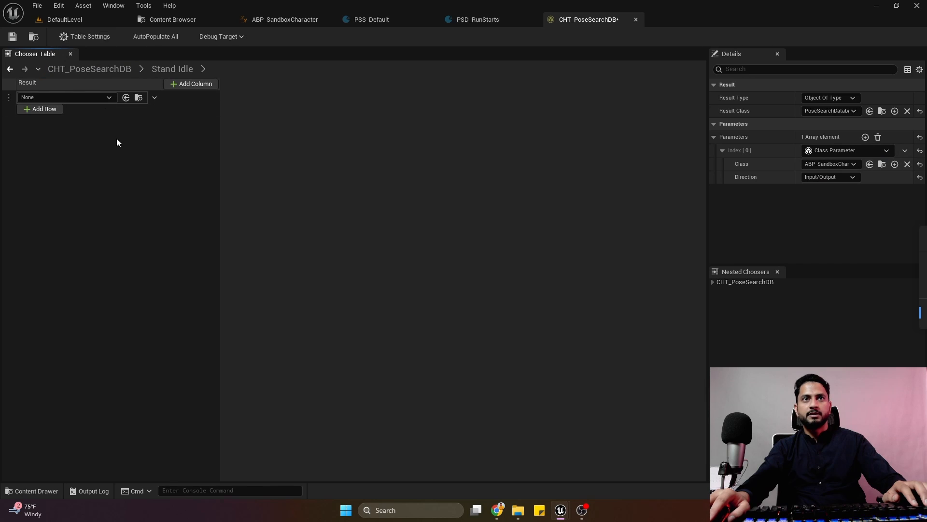
click(189, 105)
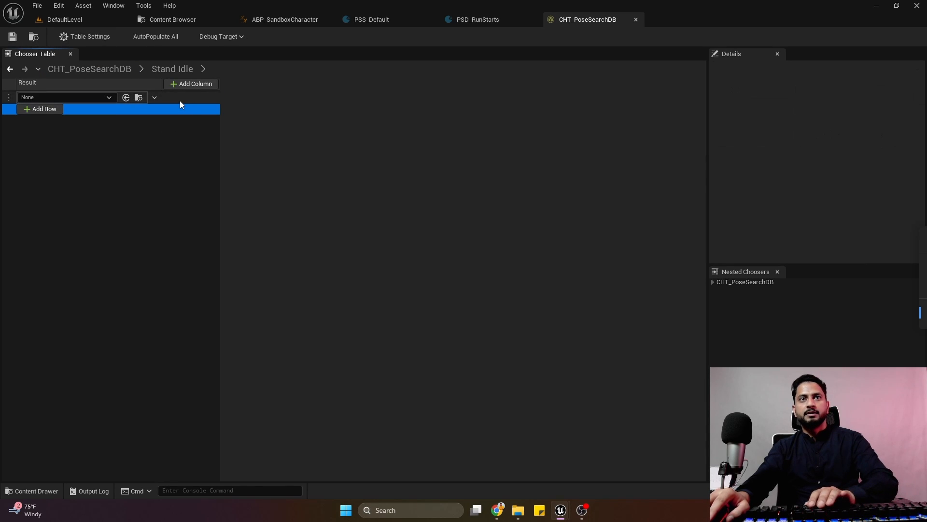
Replace the empty row in the Stand Idle chooser with a new Asset row set to PSD_Idle and save the table.
key(Delete)
click(51, 100)
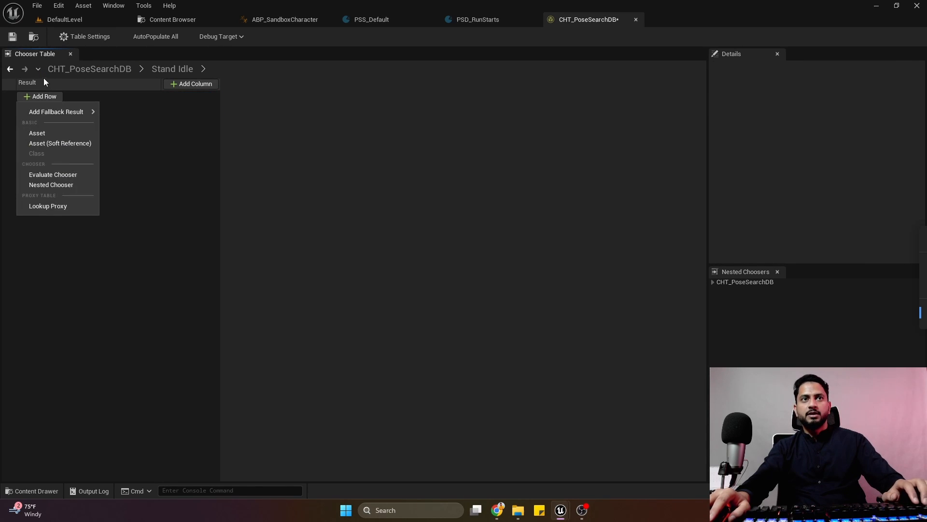
click(56, 131)
click(58, 99)
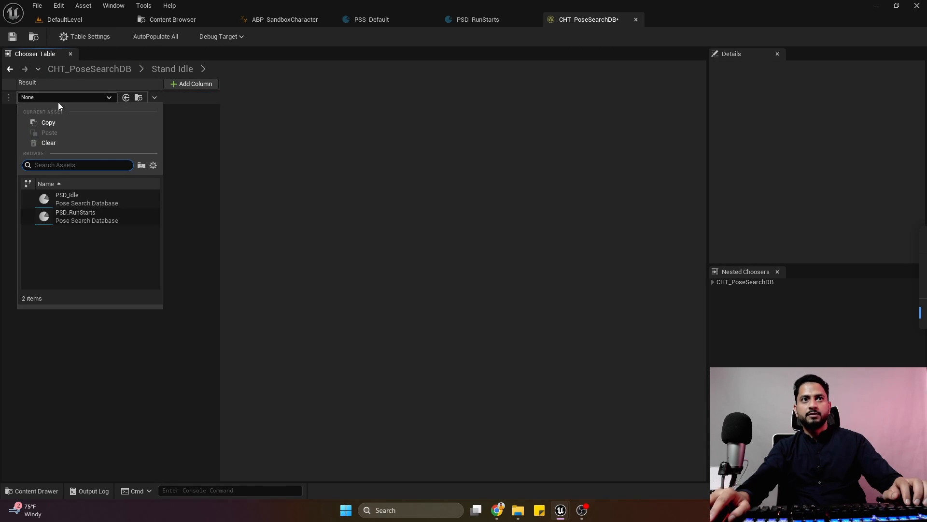
click(93, 198)
click(12, 37)
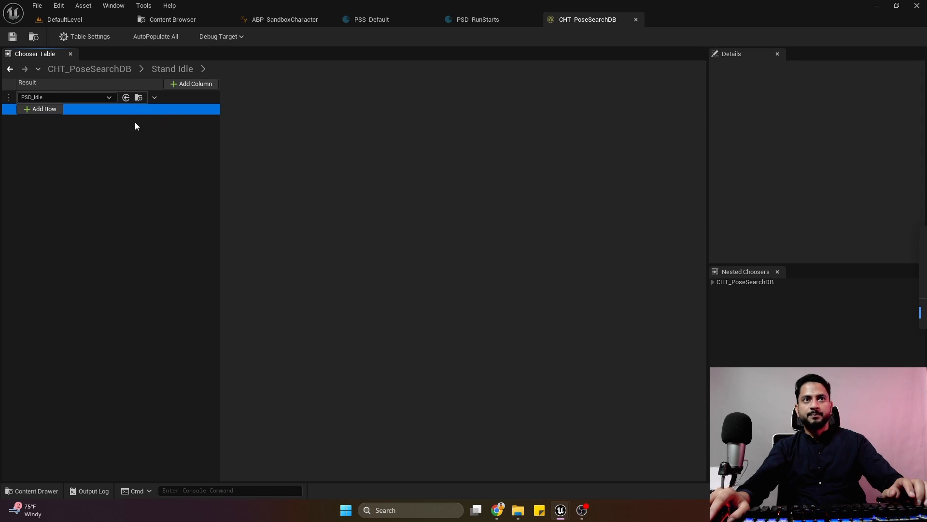
Inspect the properties of the PSD_Idle row and the table settings of the Stand Idle chooser.
click(169, 98)
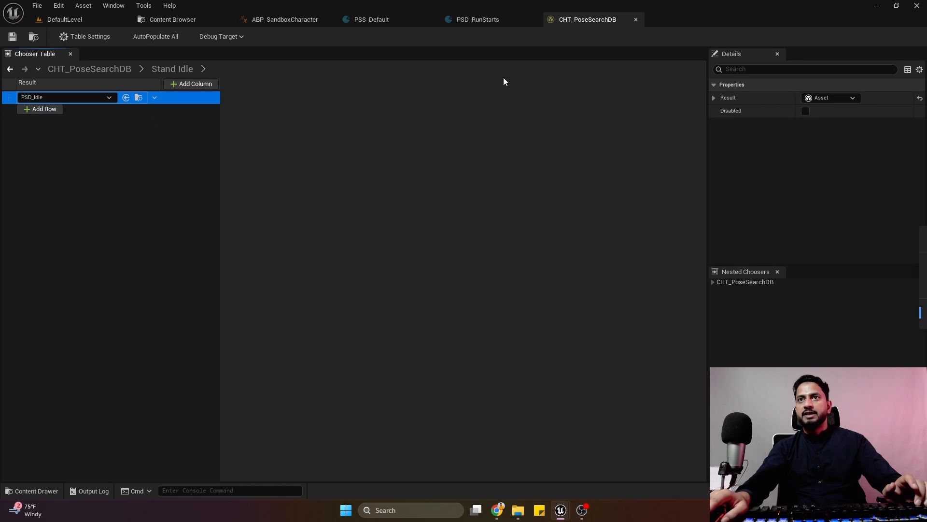
click(117, 151)
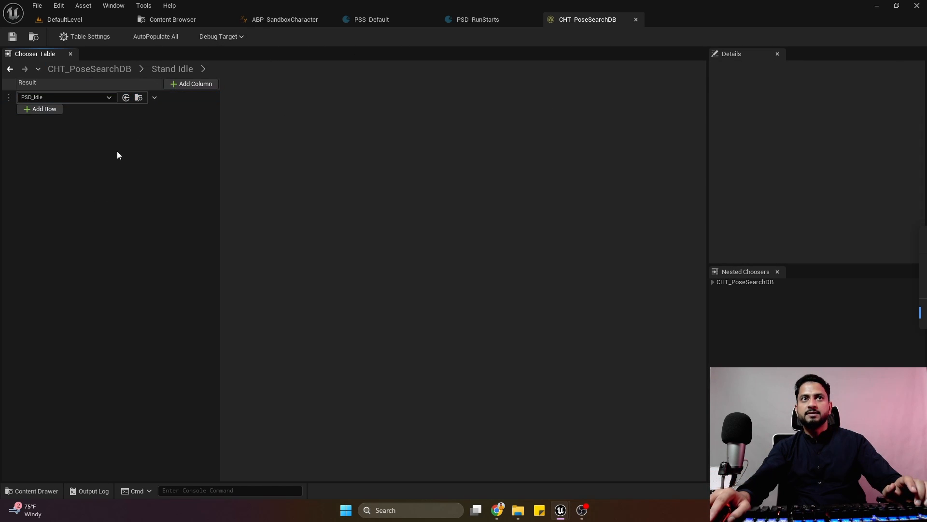
click(85, 37)
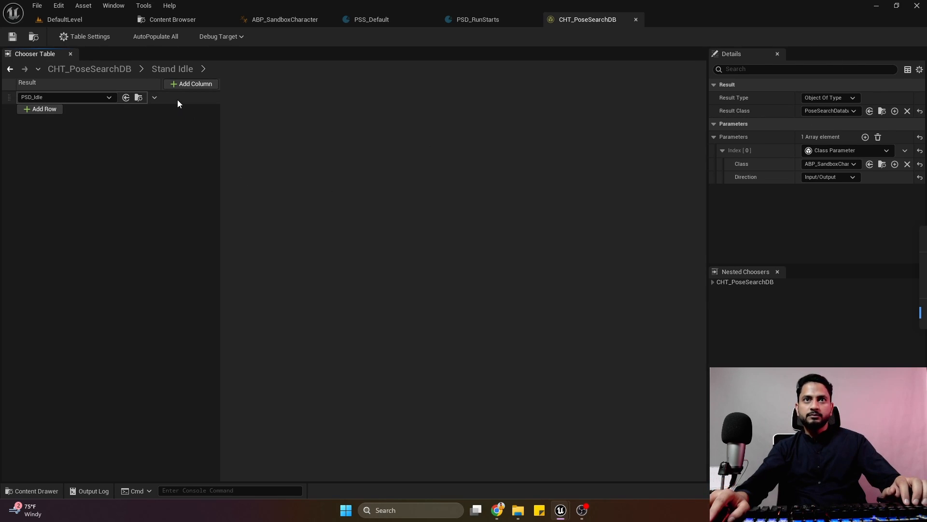
In the parent CHT_PoseSearchDB table, duplicate the Idle row, set the copy's Locomotion State to Run and save.
click(10, 70)
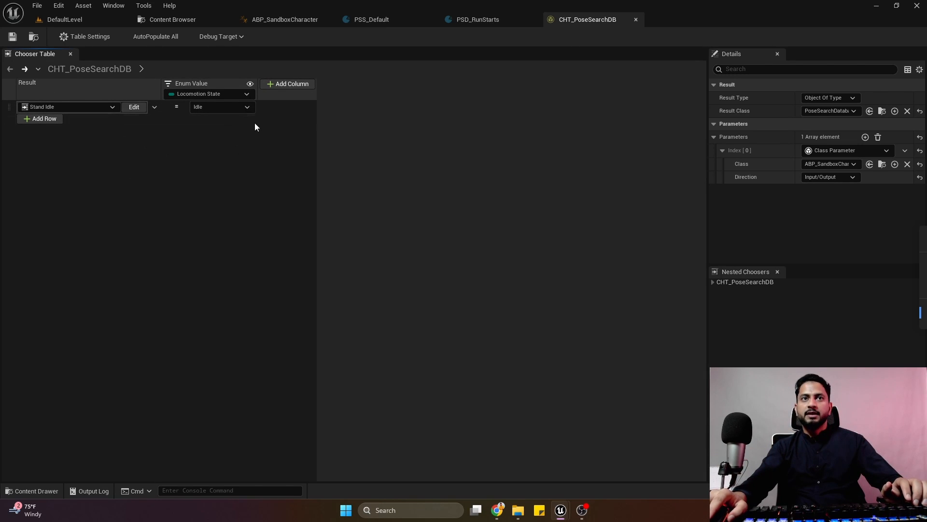
click(282, 112)
key(ctrl+d)
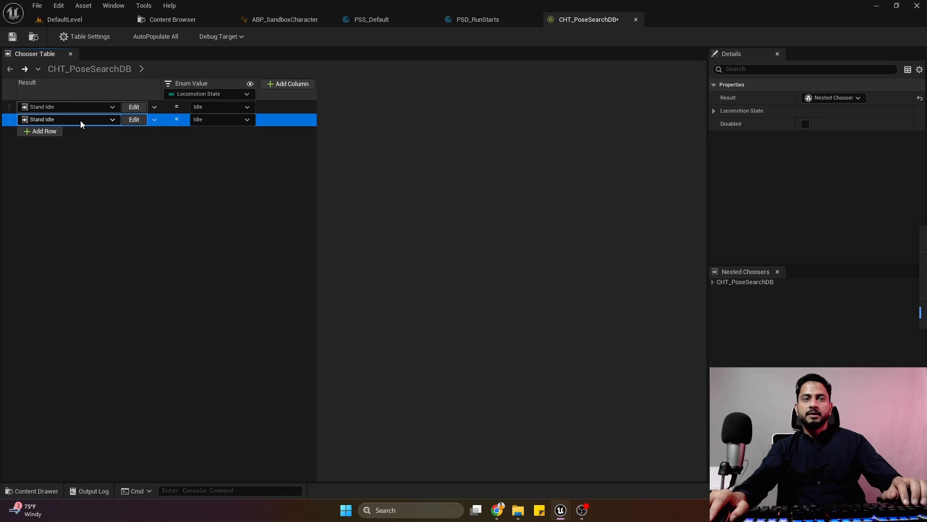
click(233, 119)
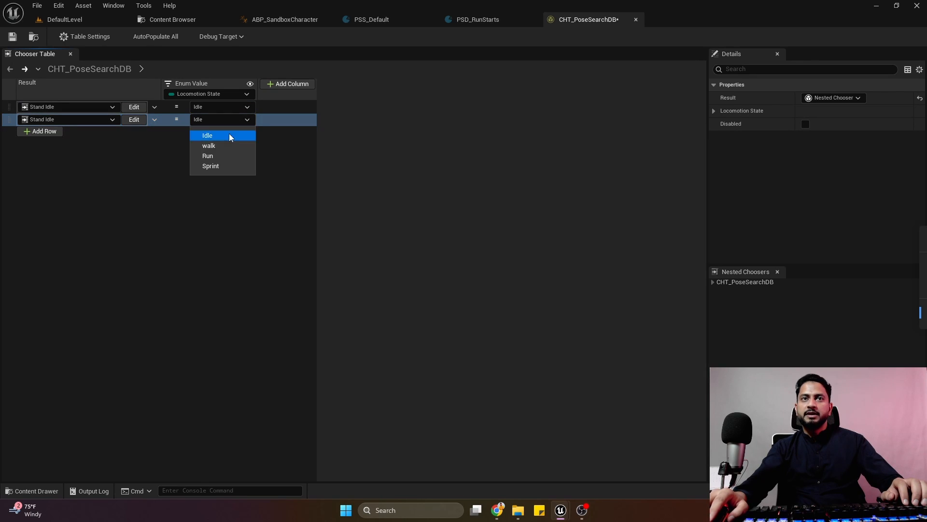
click(208, 156)
click(11, 37)
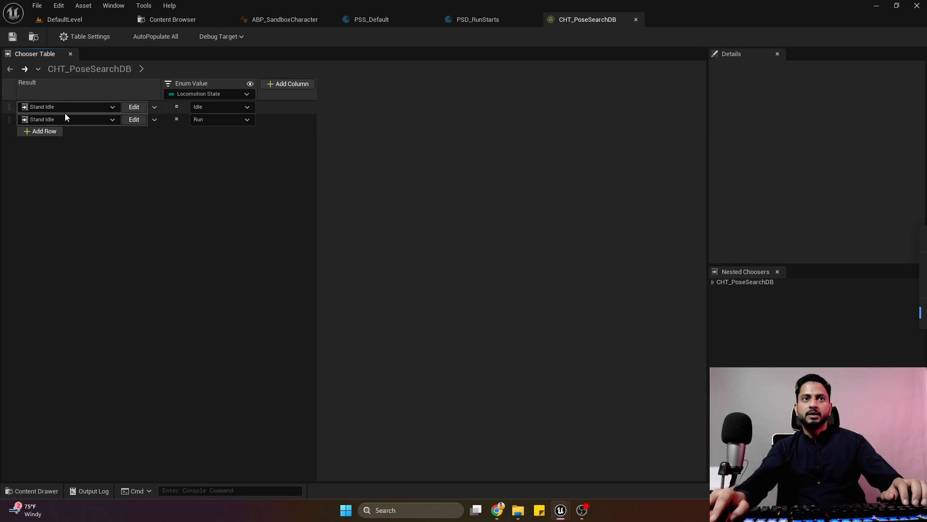
Create a new nested chooser named Stand Run as the result of the Run row and save the table.
click(92, 119)
click(66, 155)
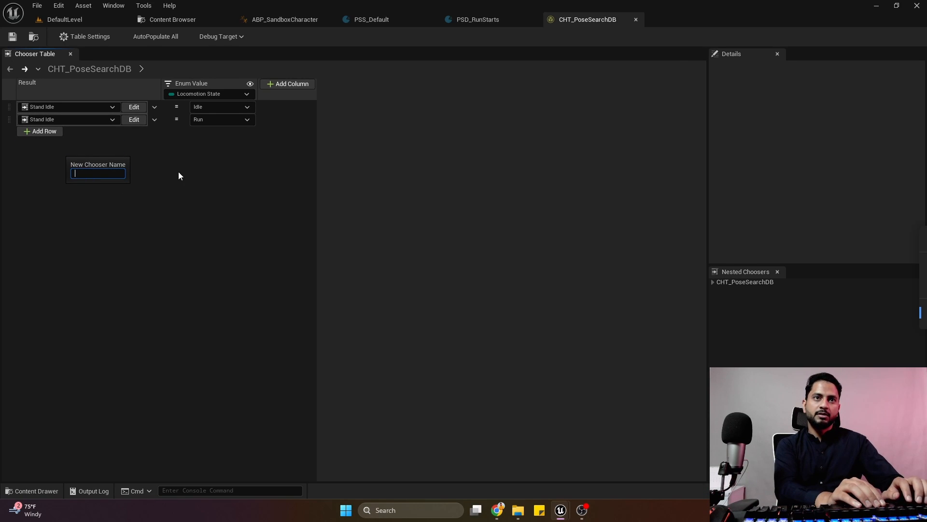
text(Run)
key(BackSpace)
key(BackSpace)
key(BackSpace)
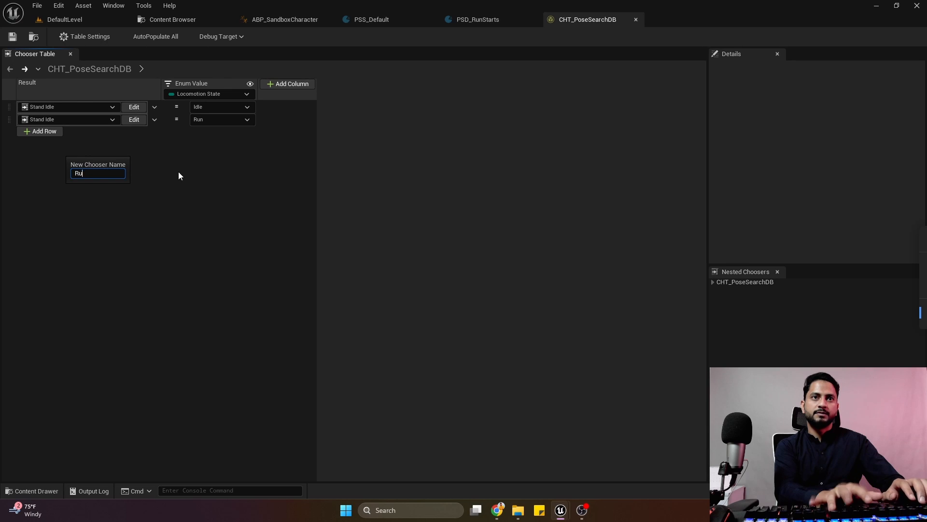
text(Stand Run)
key(Return)
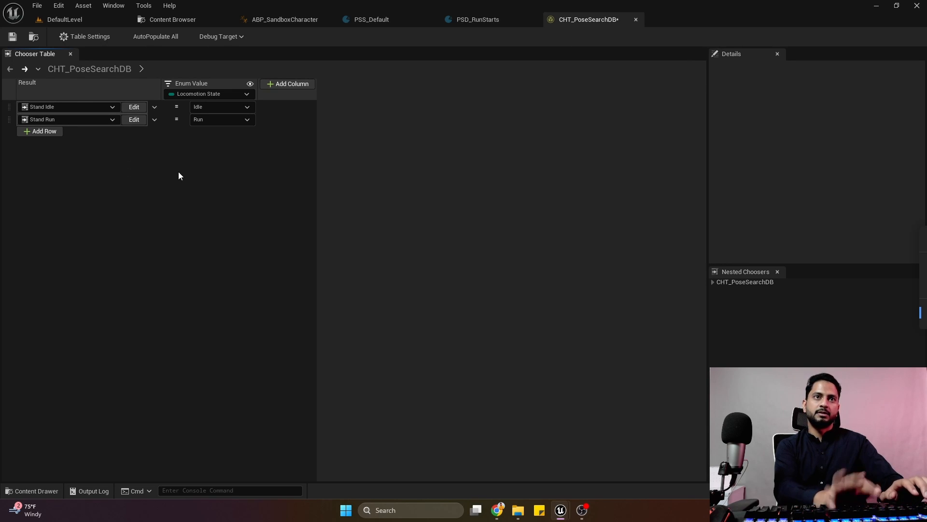
click(18, 37)
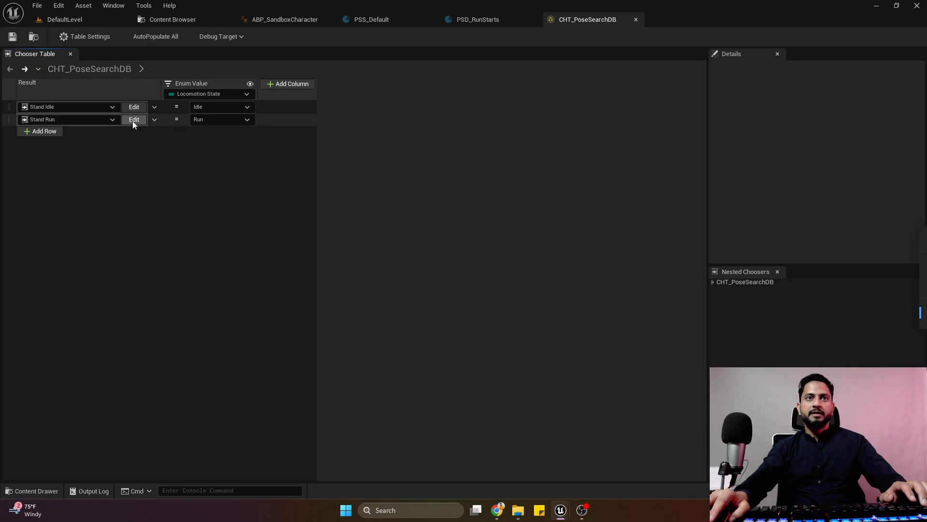
Add an Asset row set to PSD_RunStarts in the Stand Run nested chooser, save, and return to the parent table.
click(134, 120)
click(55, 101)
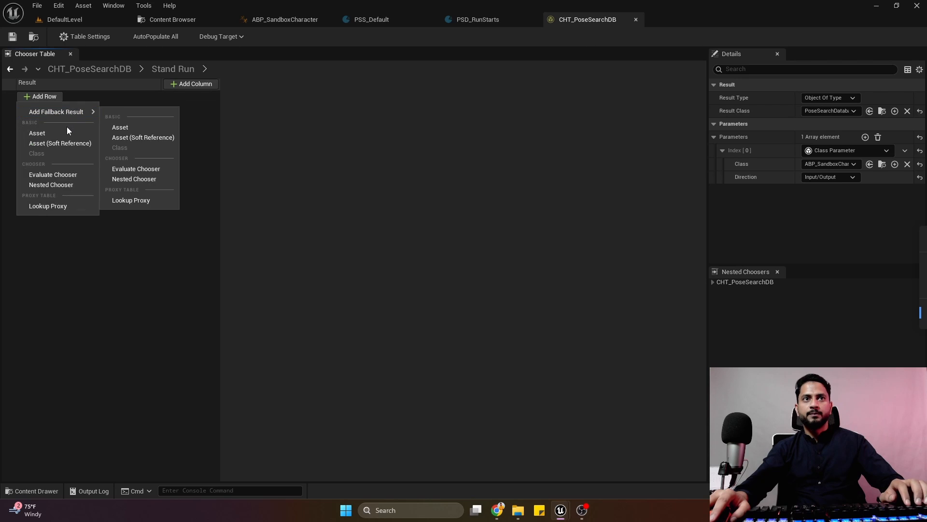
click(73, 133)
click(63, 98)
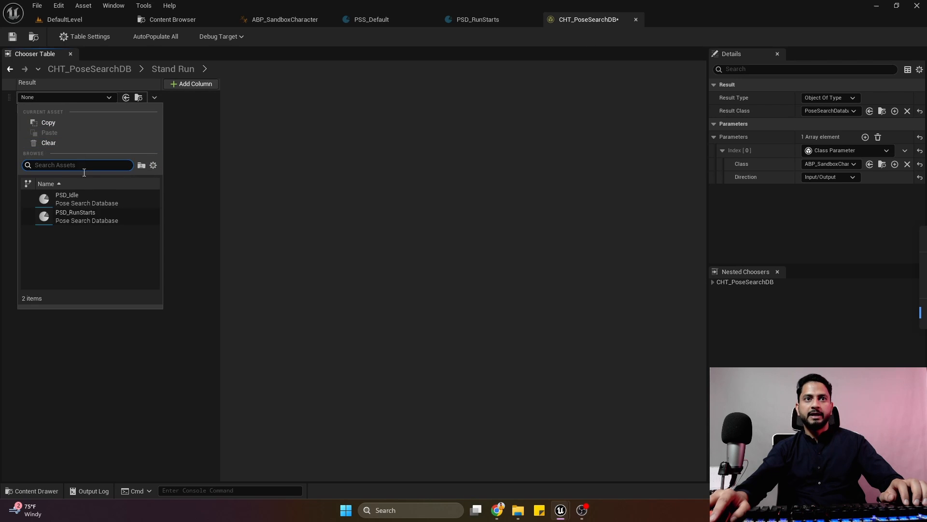
click(97, 217)
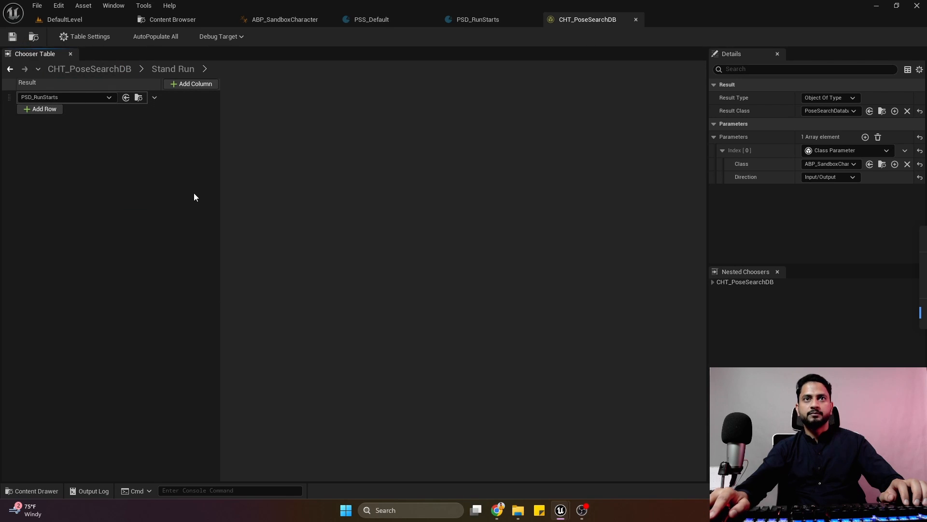
click(11, 69)
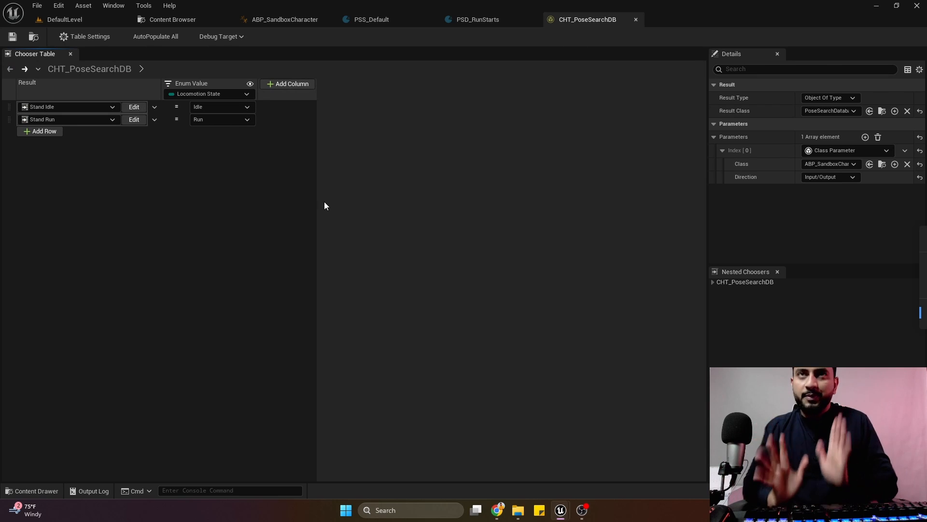
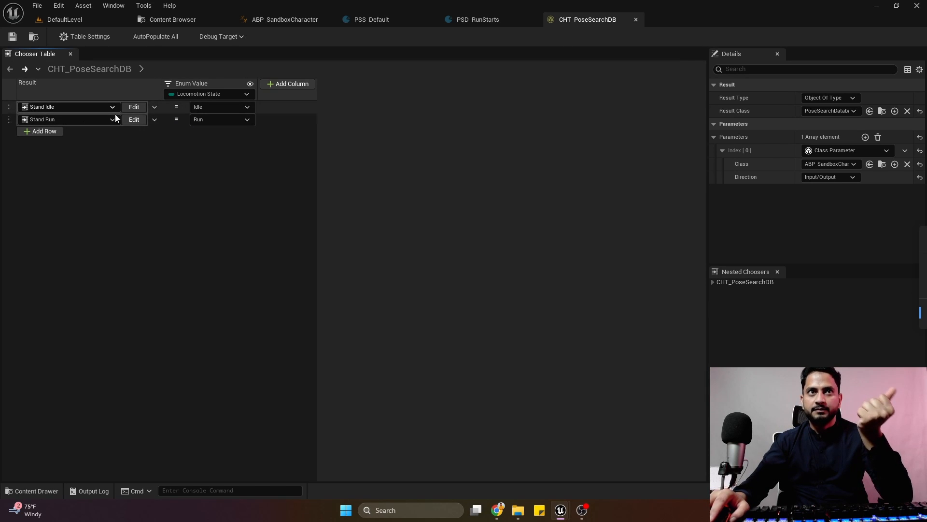
Switch to the AnimGraph of ABP_SandboxCharacter, close the extra function graphs, and select the Motion Matching node.
click(256, 106)
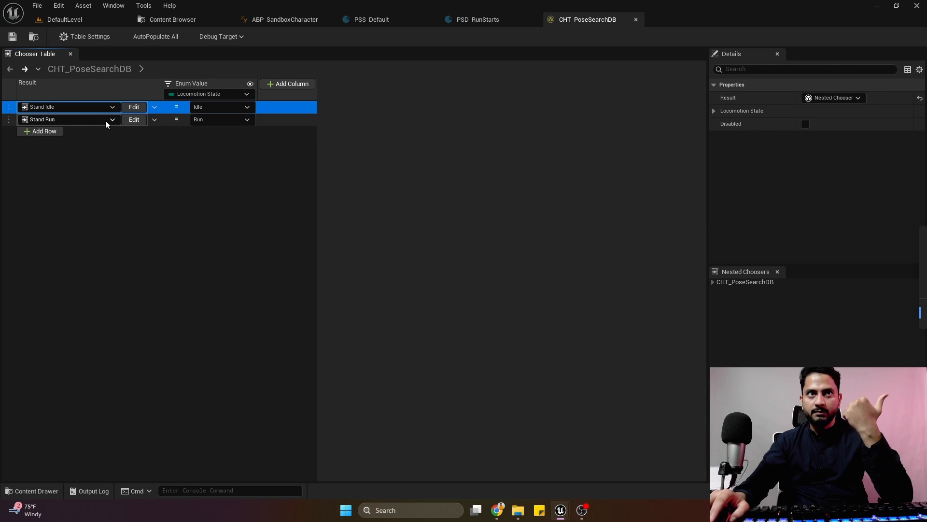
click(278, 118)
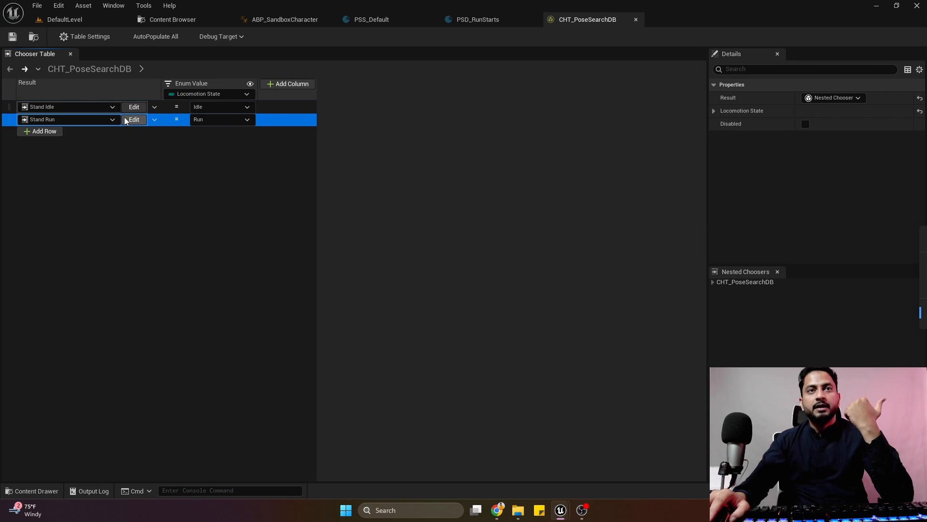
click(279, 23)
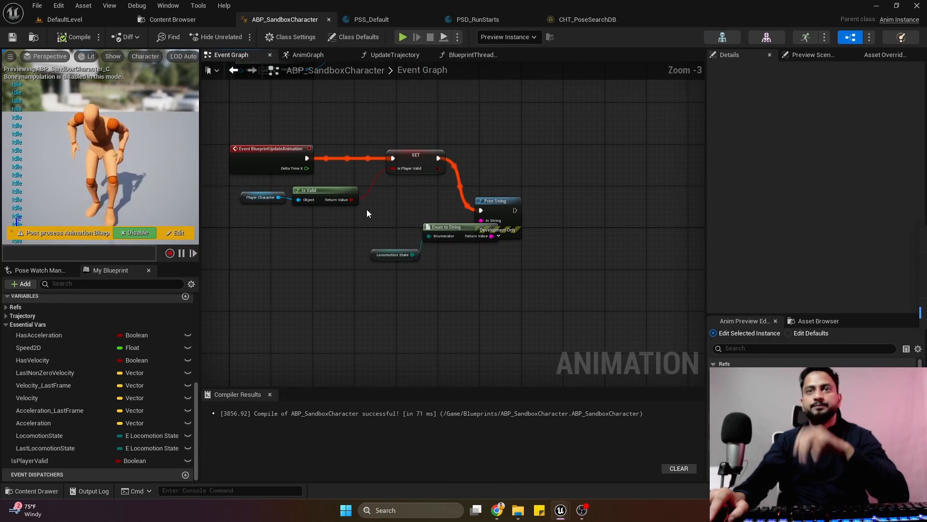
click(315, 56)
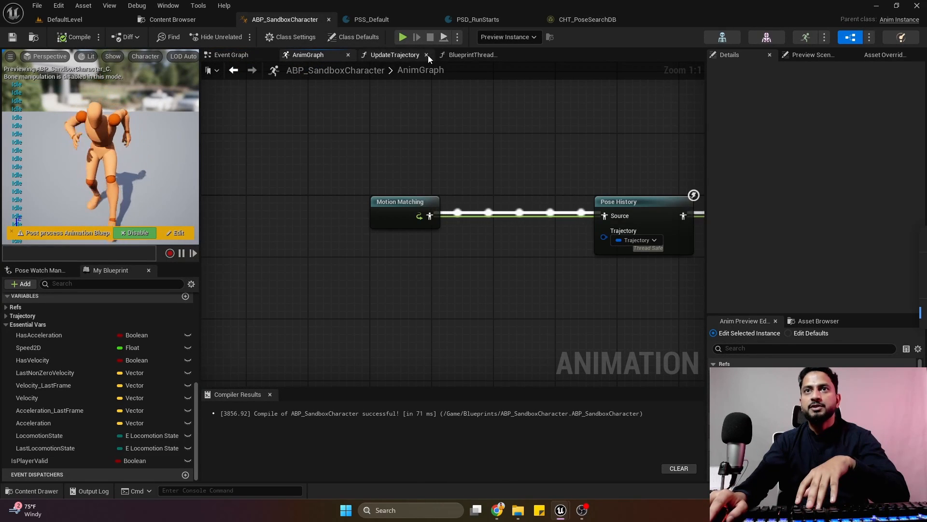
click(427, 55)
click(428, 56)
click(412, 207)
right_drag(506, 141, 474, 119)
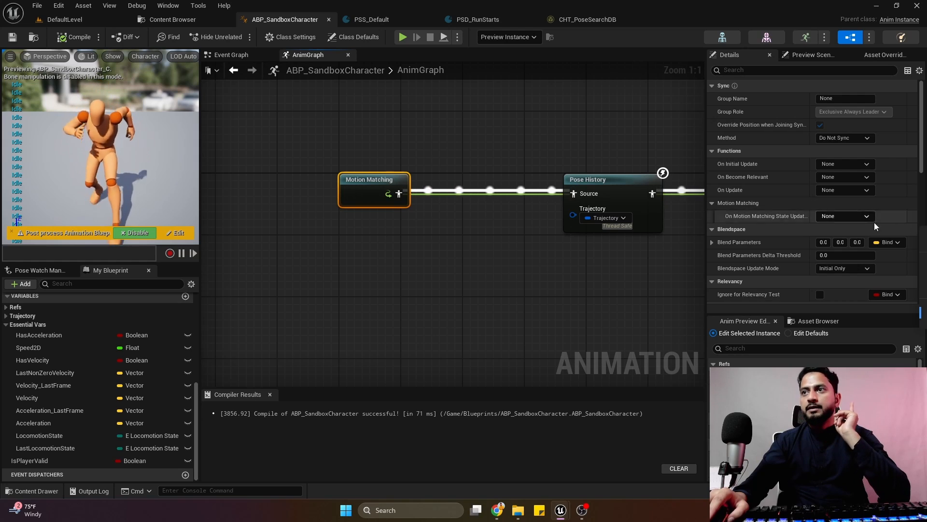
Create a new function binding for the Motion Matching node's On Update event.
scroll(874, 225, down, 5)
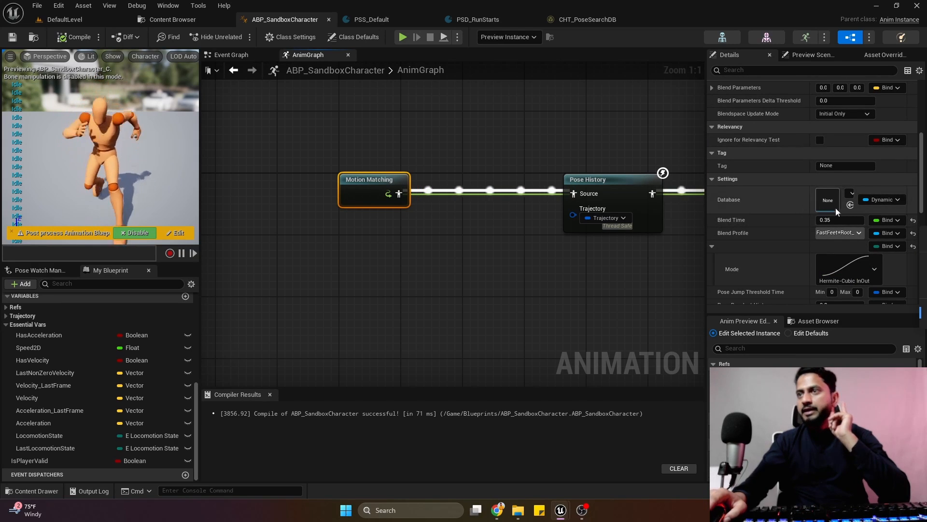
scroll(856, 211, up, 6)
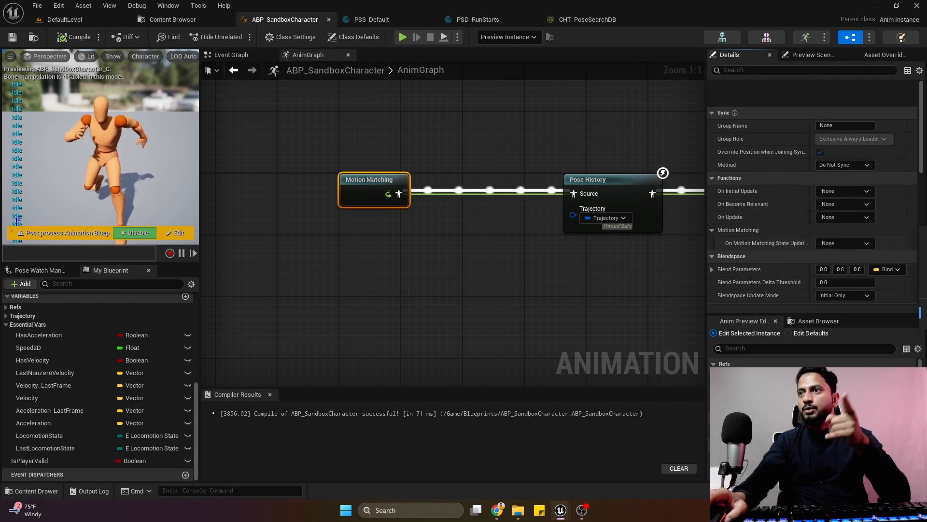
scroll(800, 218, down, 1)
click(837, 191)
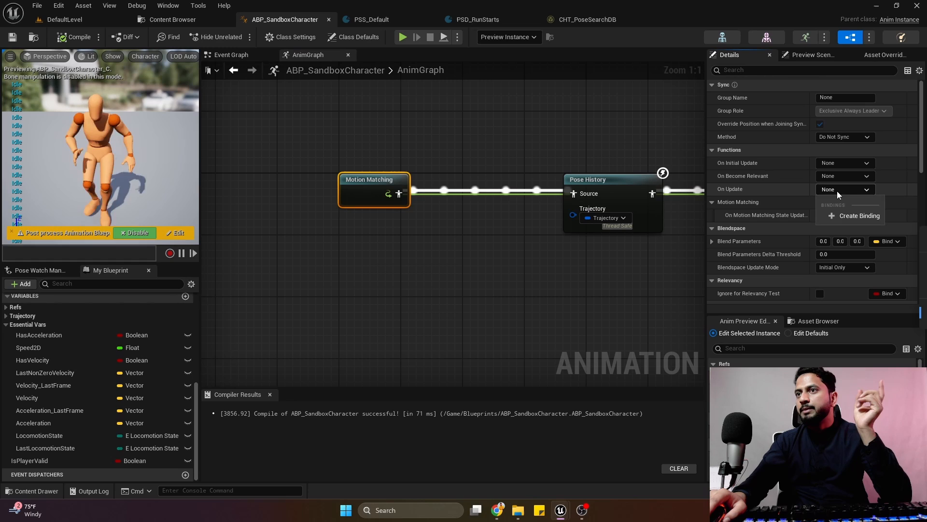
click(845, 218)
scroll(94, 382, up, 3)
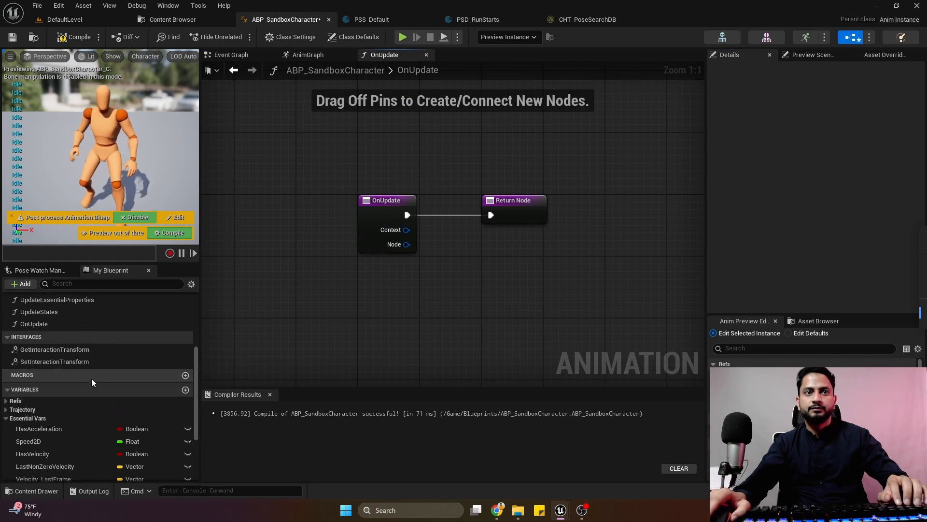
scroll(93, 382, up, 3)
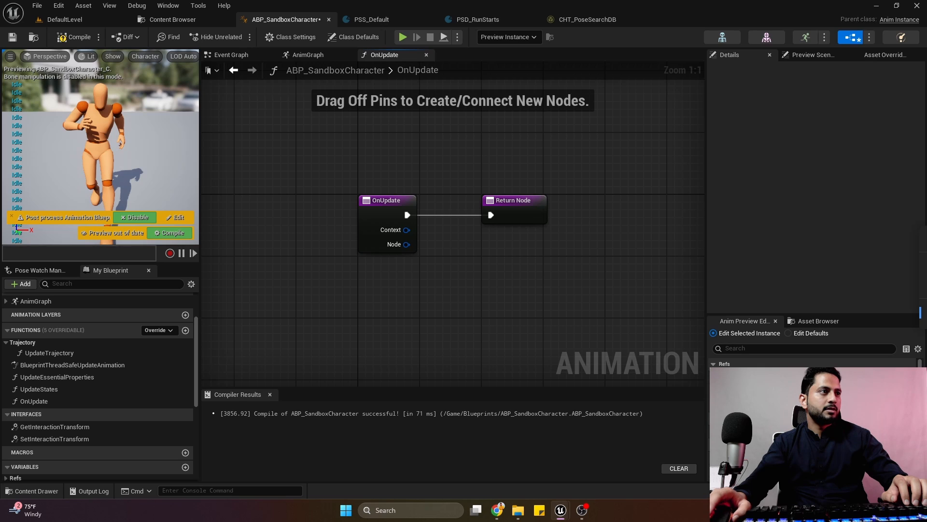
click(116, 354)
key(F2)
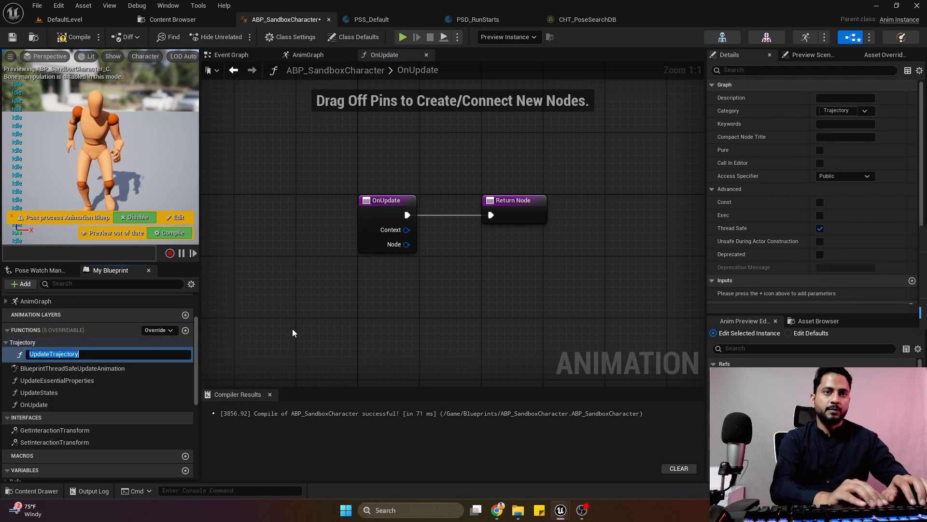
key(Return)
Rename the new OnUpdate function as OnUpdate_MotionMatching.
click(73, 406)
key(F2)
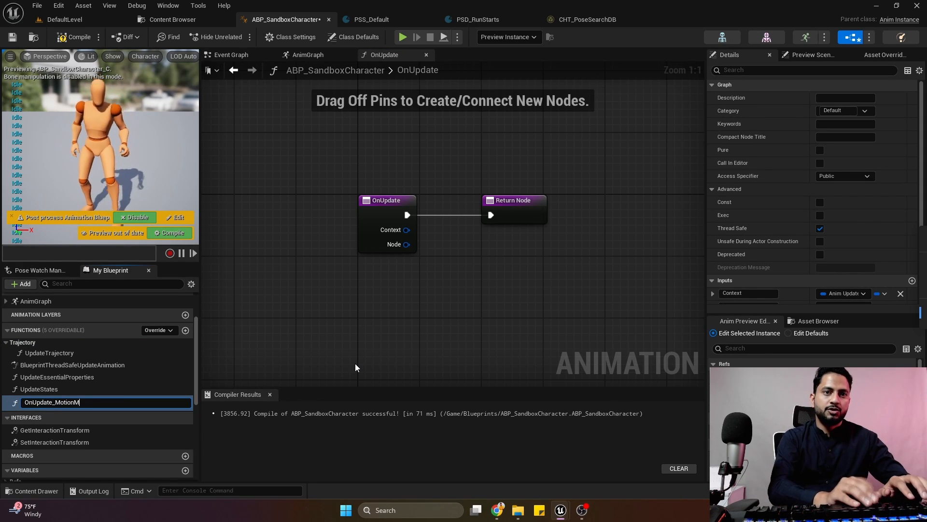
text(_MotionMatching)
key(Return)
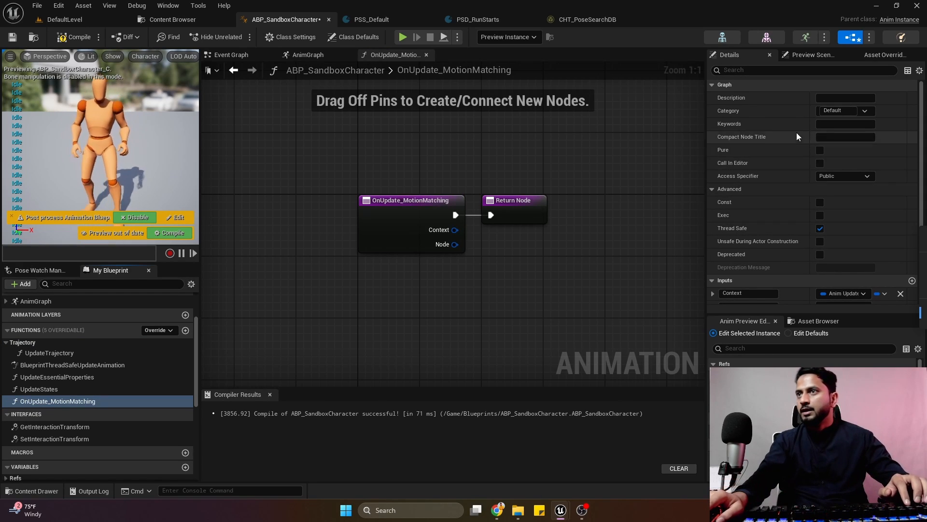
Put the OnUpdate_MotionMatching function in a new category called MotionMatching and compile the blueprint.
click(833, 111)
text(Motion)
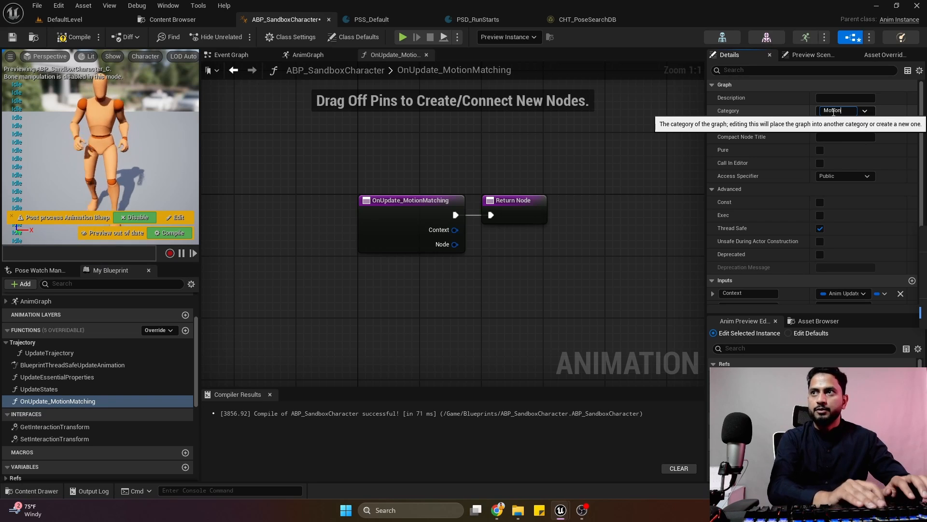
text(Matching)
key(Return)
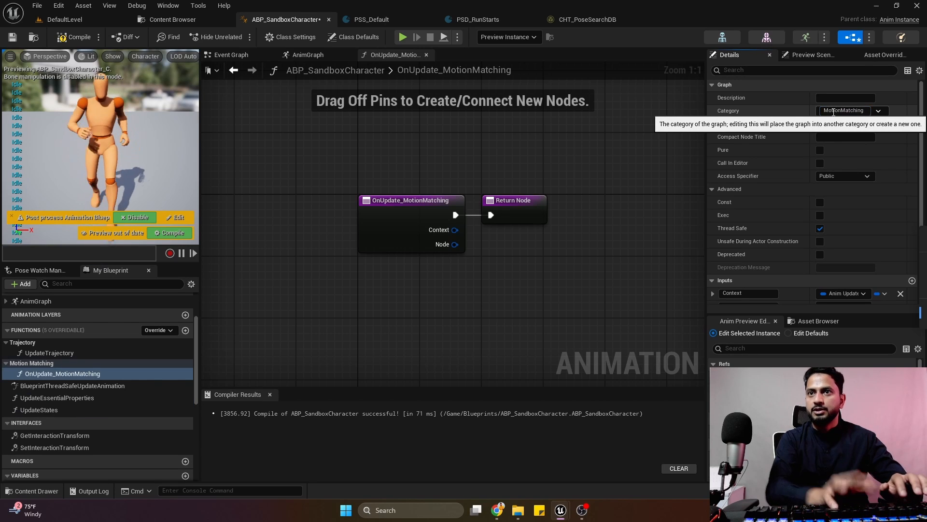
click(77, 37)
Move the Return Node away from the OnUpdate_MotionMatching entry node to make room between them.
scroll(459, 227, down, 4)
right_drag(565, 237, 563, 204)
scroll(278, 197, up, 3)
drag(513, 194, 678, 203)
right_drag(543, 208, 374, 195)
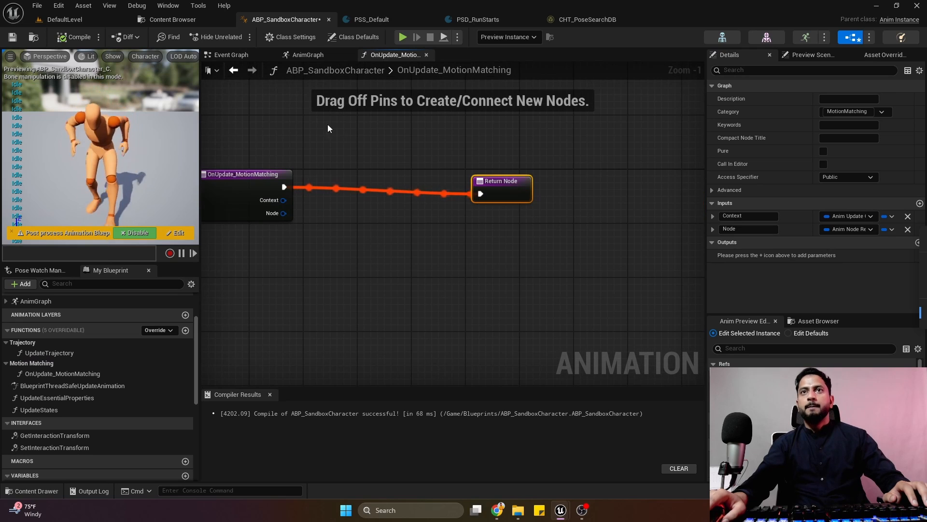
Check the On Update binding on the AnimGraph's Motion Matching node and open its bound function from there.
click(319, 55)
right_drag(423, 139, 325, 149)
click(337, 255)
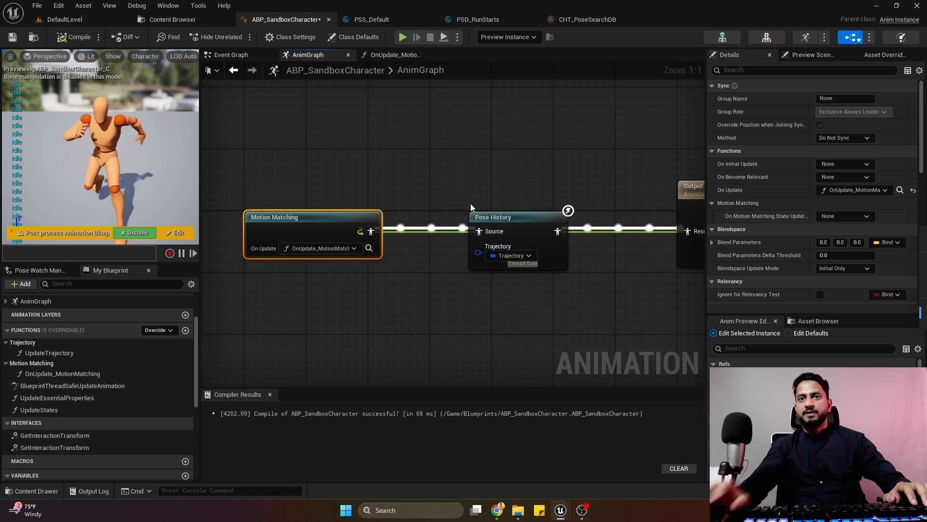
click(369, 248)
Move the Return Node even farther from the function entry and compile the blueprint.
drag(448, 205, 588, 191)
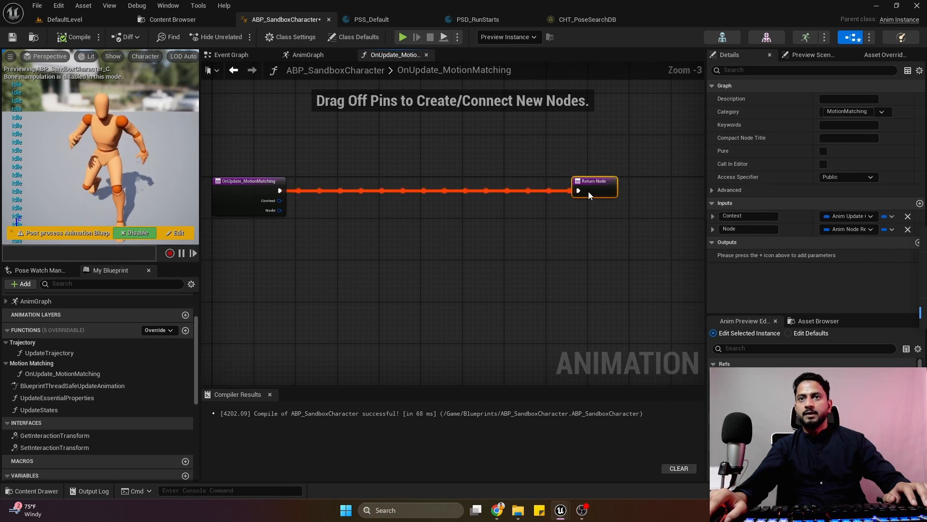
scroll(377, 233, up, 2)
click(69, 38)
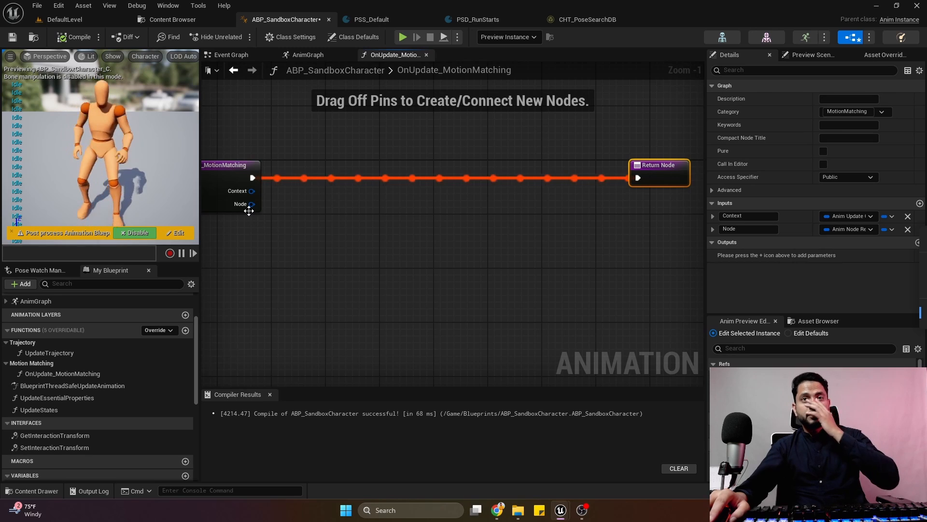
Add a Convert to Motion Matching Node fed by the function entry's Node output and place it below the execution line.
drag(252, 204, 283, 267)
text(m)
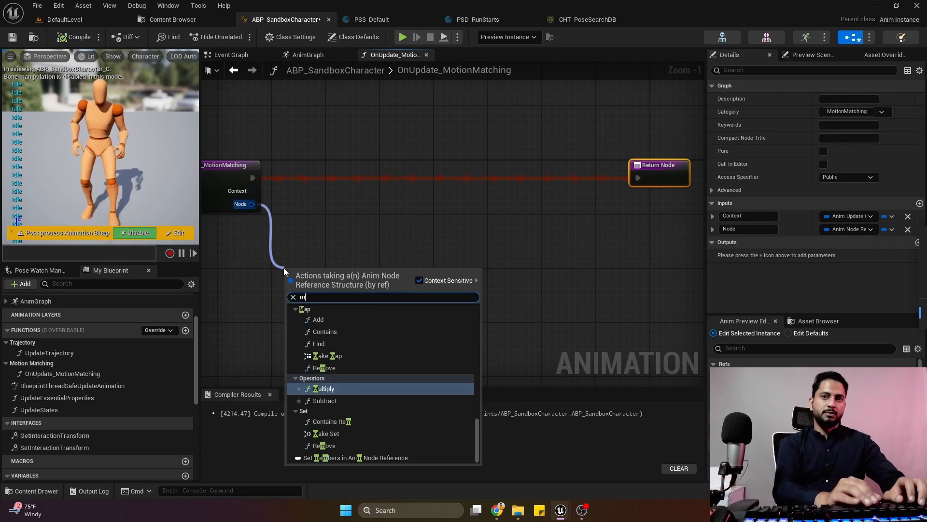
text(otio)
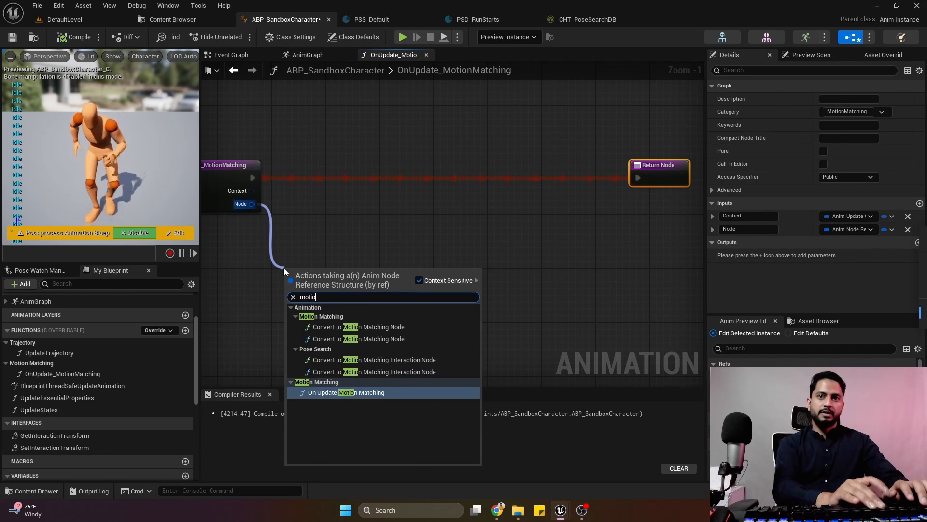
click(373, 328)
drag(328, 288, 355, 302)
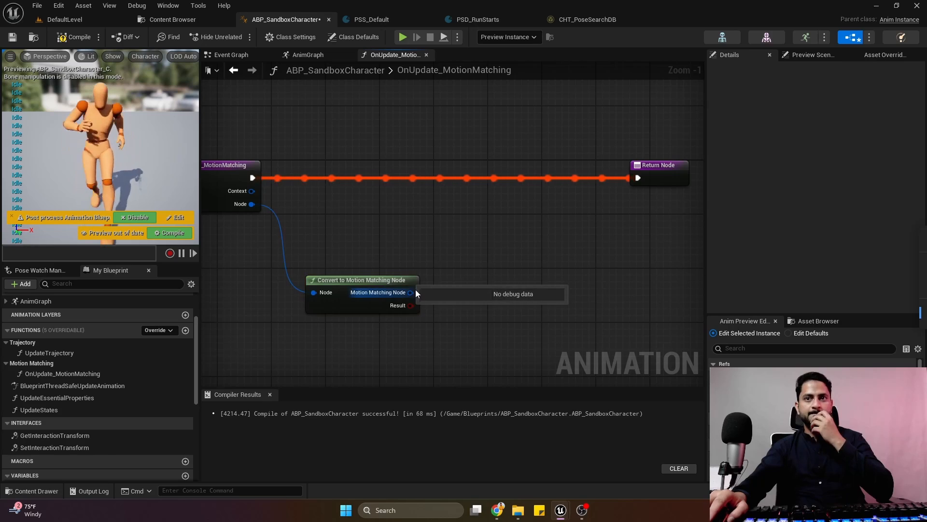
drag(410, 292, 448, 242)
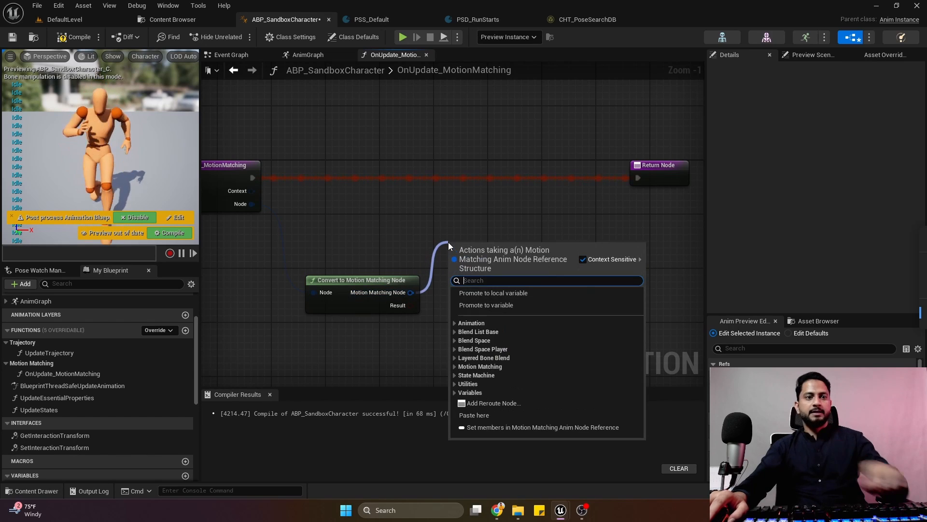
click(426, 235)
Add an Evaluate Chooser node, run the function entry's execution into it, and compile the blueprint.
right_click(353, 195)
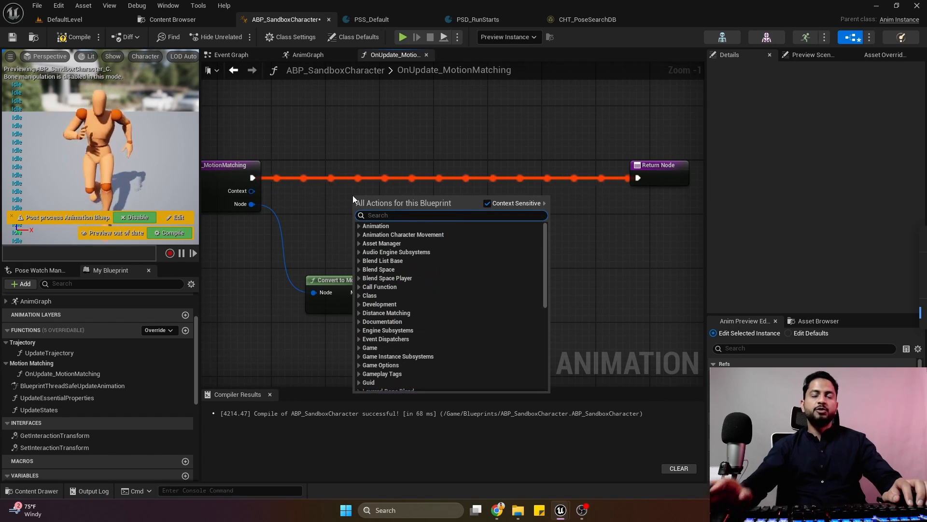
text(choo)
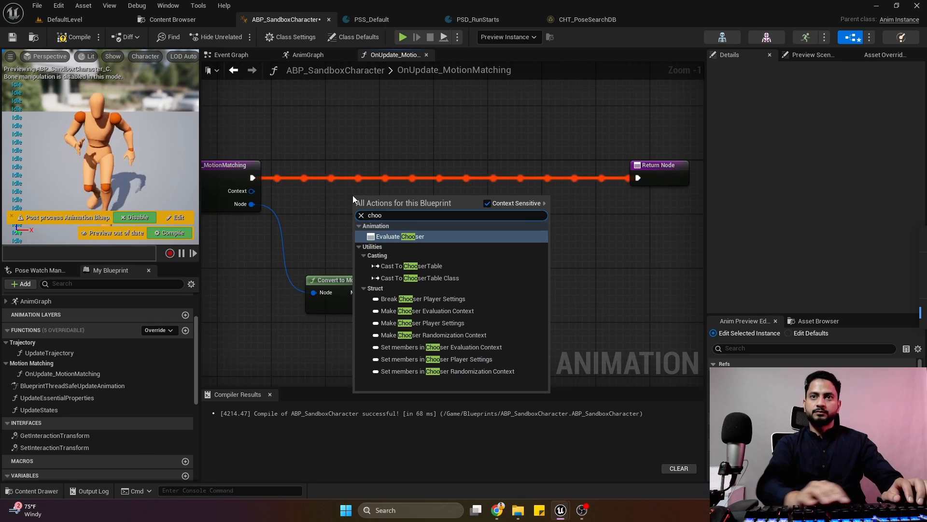
key(Return)
drag(253, 177, 373, 169)
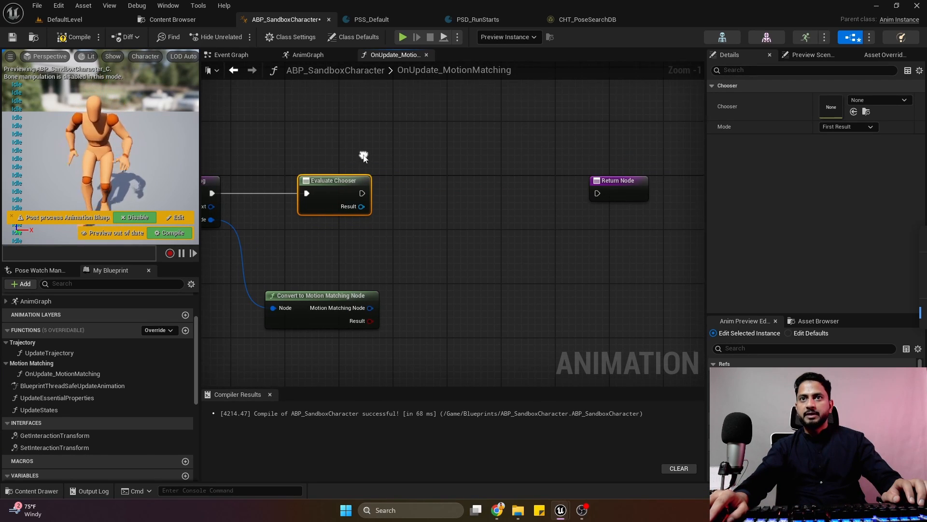
click(81, 36)
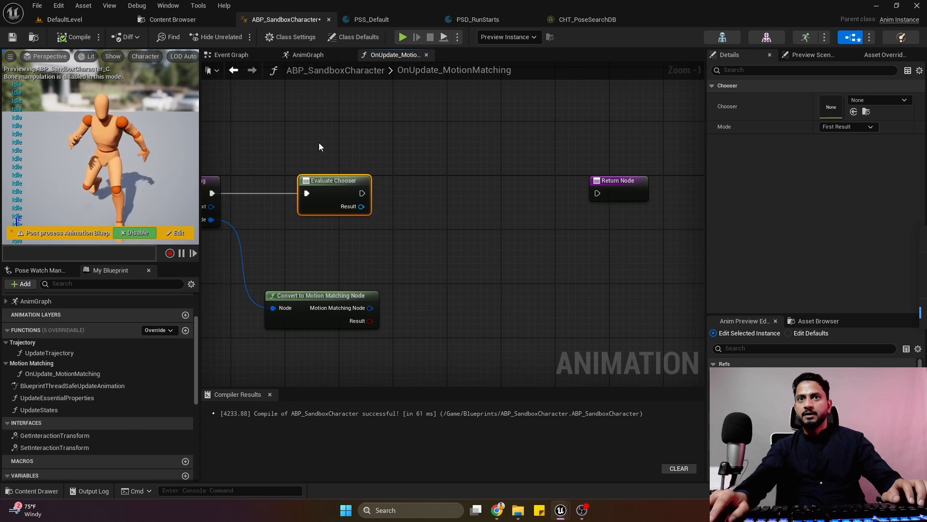
Set the Evaluate Chooser node's mode to All Results, assign CHT_PoseSearchDB as its chooser, and compile.
click(854, 126)
click(849, 146)
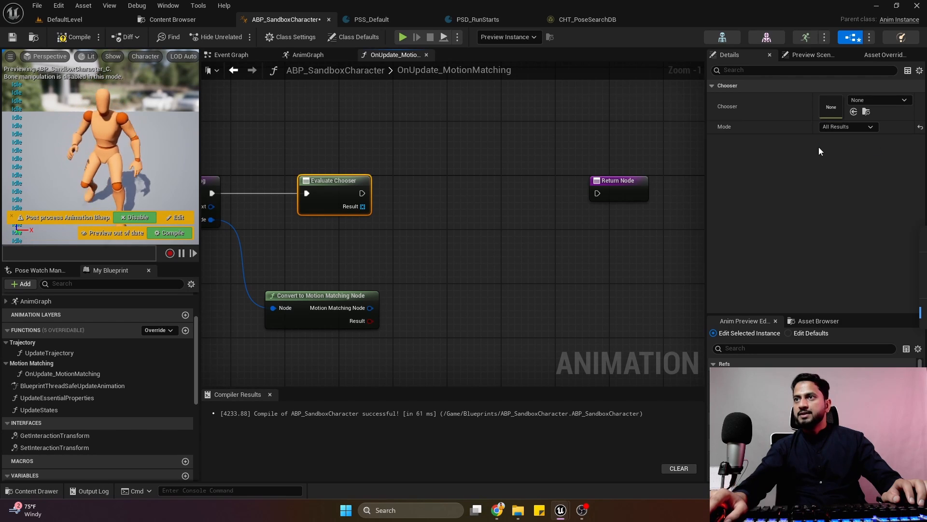
click(76, 38)
click(876, 102)
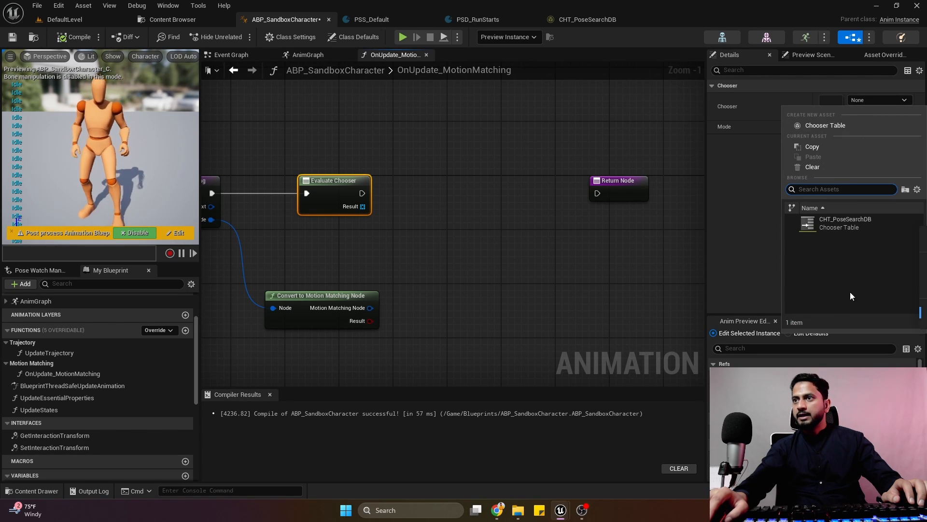
click(834, 227)
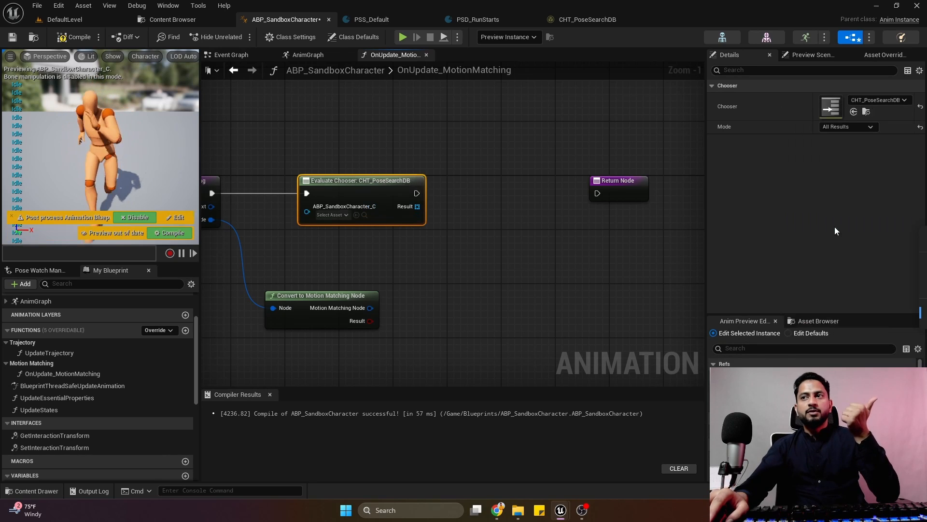
click(85, 41)
Connect a Self reference to the Evaluate Chooser node's ABP_SandboxCharacter_C input and arrange the two nodes neatly.
drag(353, 186, 428, 186)
click(386, 212)
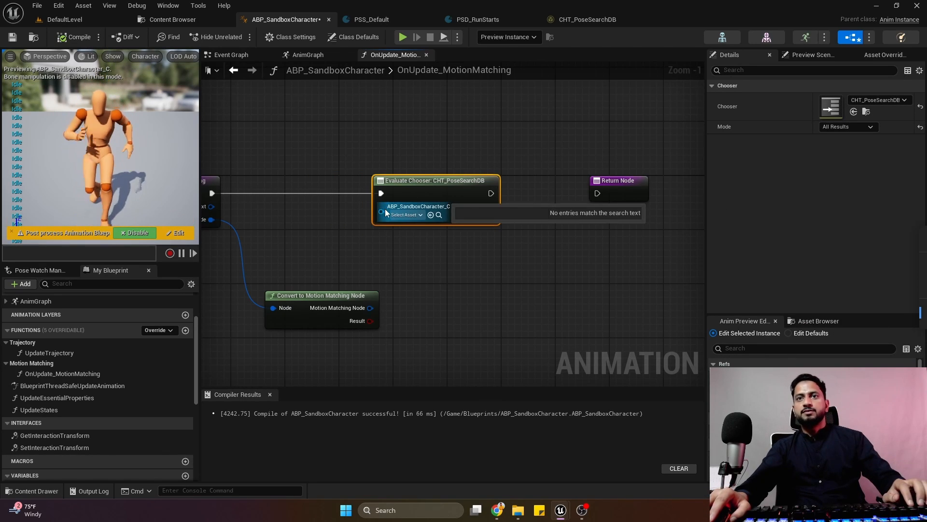
drag(386, 211, 345, 220)
text(self)
key(Return)
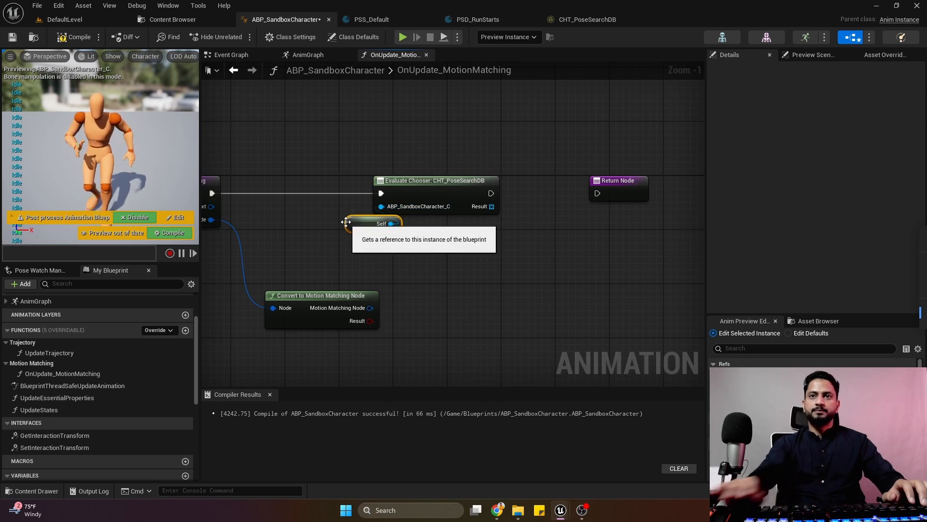
drag(354, 222, 318, 225)
ctrl+click(390, 199)
drag(285, 148, 393, 223)
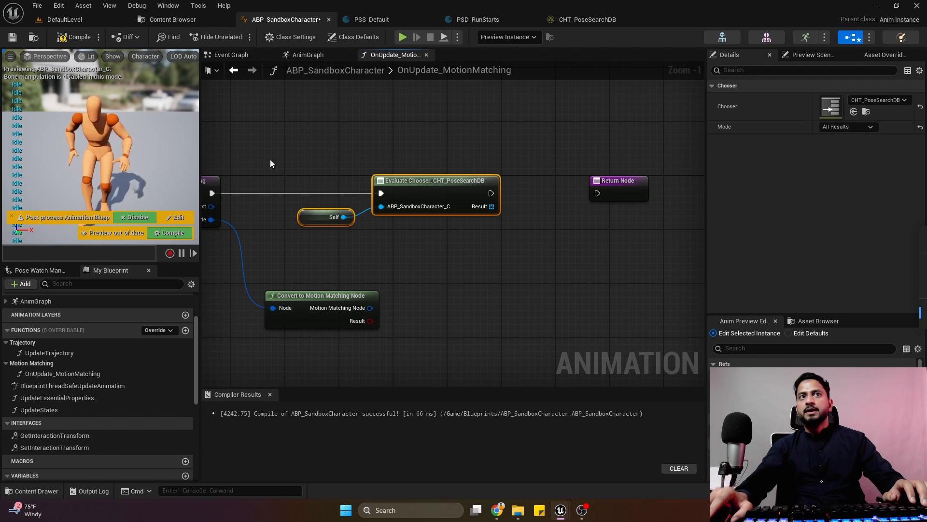
Review the rows of the CHT_PoseSearchDB chooser table and return to the OnUpdate_MotionMatching graph.
click(585, 20)
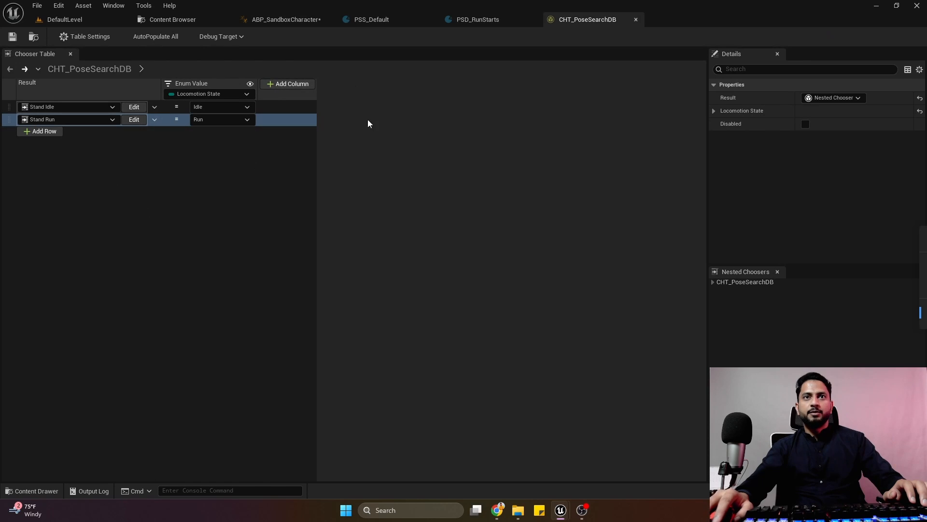
click(275, 21)
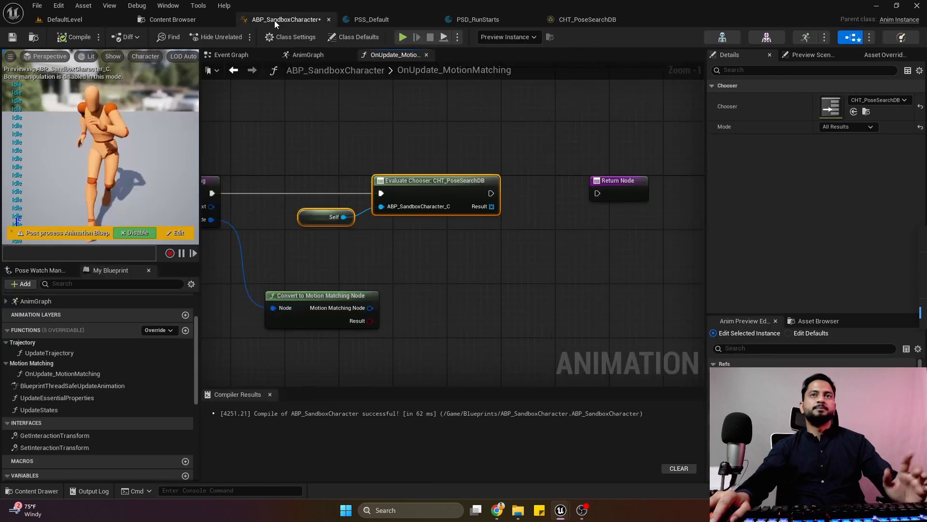
Rearrange the Evaluate Chooser, Self and Convert to Motion Matching Node nodes and shift the Return Node away to free space before it.
drag(445, 181, 404, 181)
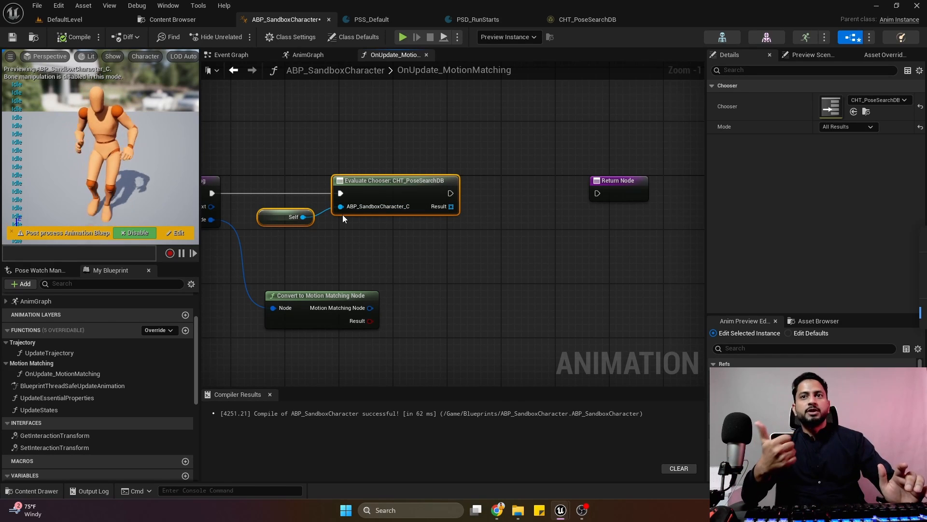
drag(362, 295, 429, 268)
right_drag(441, 265, 355, 267)
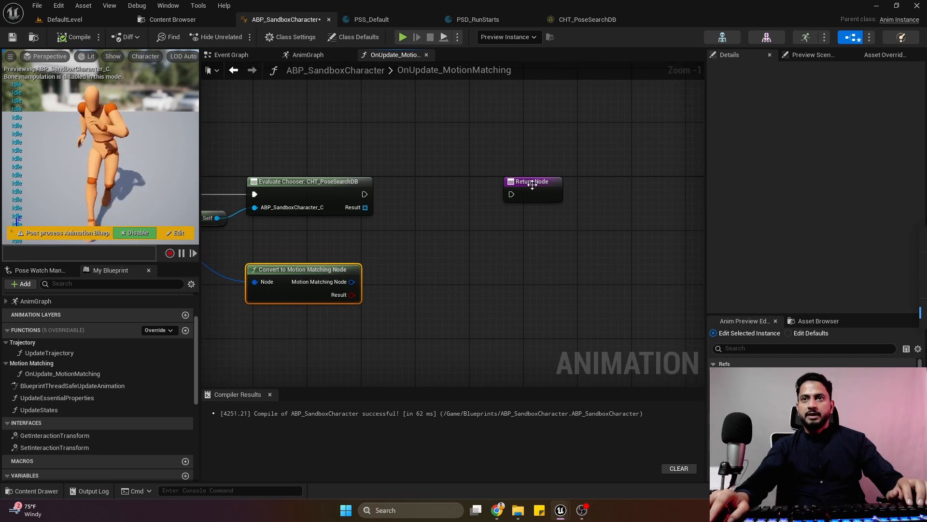
drag(532, 184, 627, 189)
Add a Set Databases to Search node from the Motion Matching Node output and place it between Evaluate Chooser and the Return Node.
drag(352, 281, 430, 235)
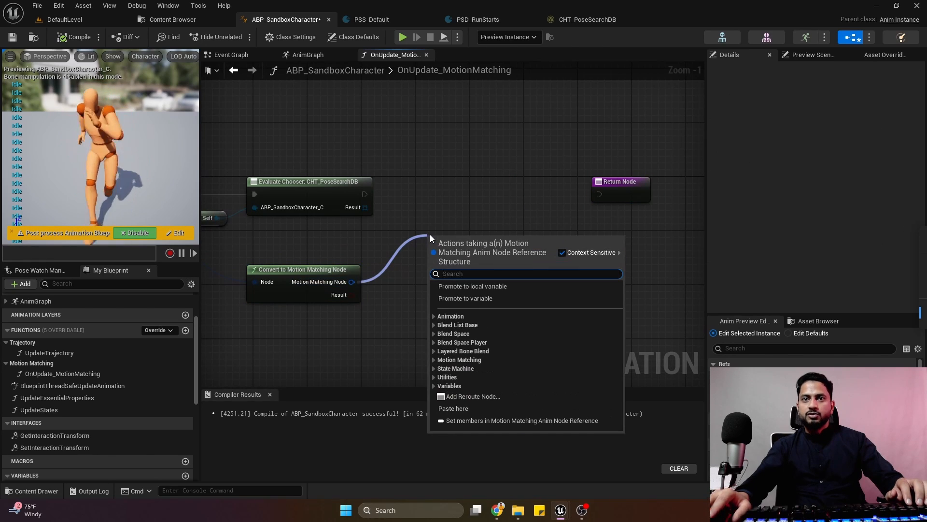
text(set)
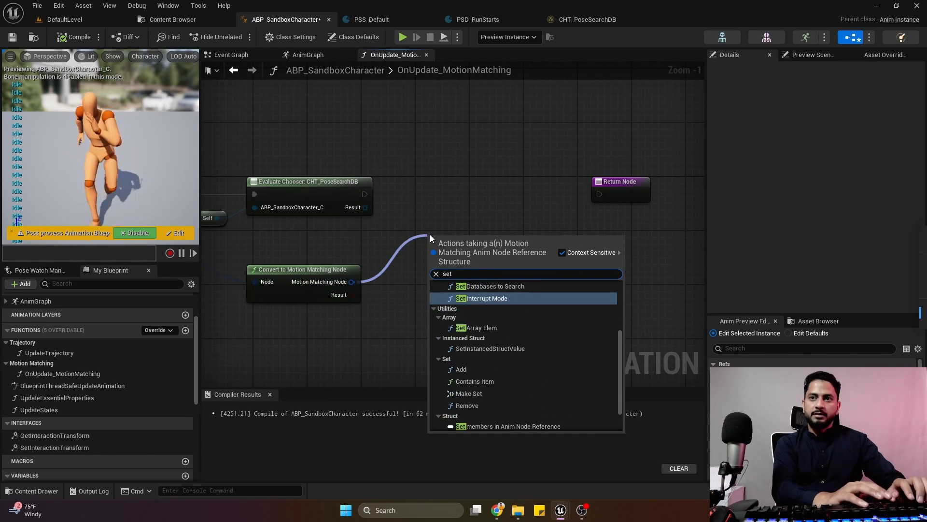
scroll(506, 340, up, 2)
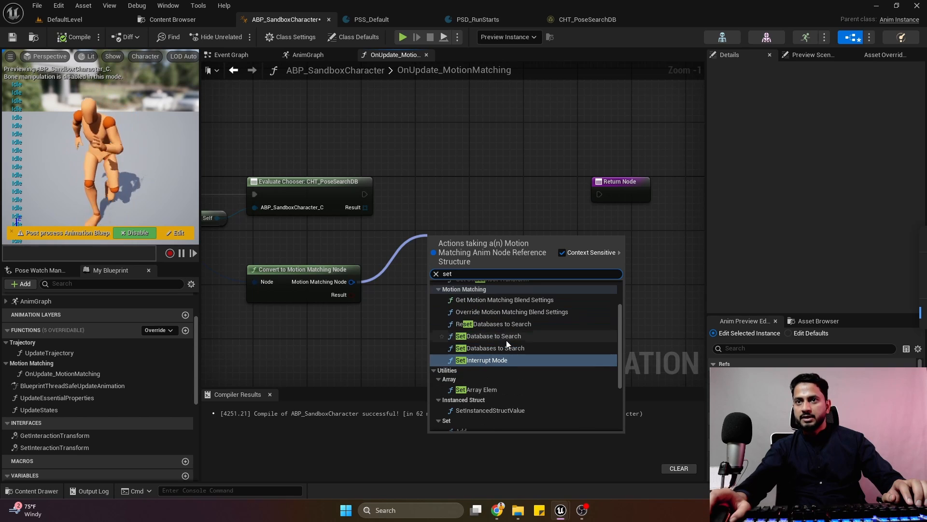
click(516, 348)
drag(493, 239, 513, 189)
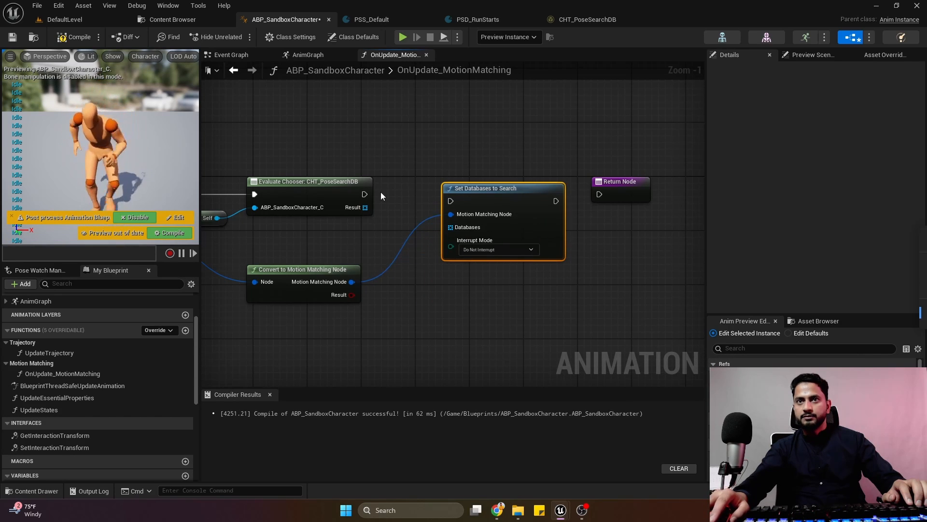
Connect Evaluate Chooser's execution and its Result to Set Databases to Search's execution and Databases inputs, then compile and save.
drag(365, 195, 489, 178)
click(486, 167)
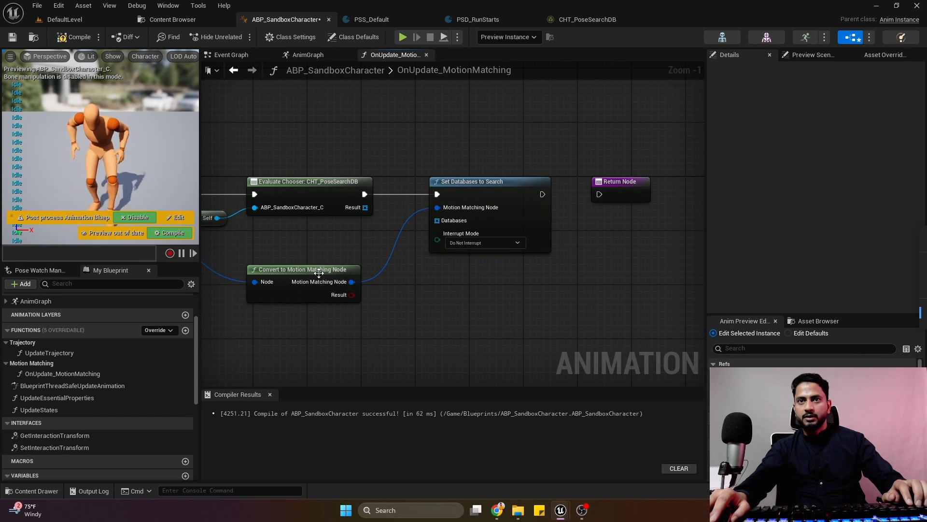
drag(316, 277, 331, 252)
drag(366, 207, 445, 223)
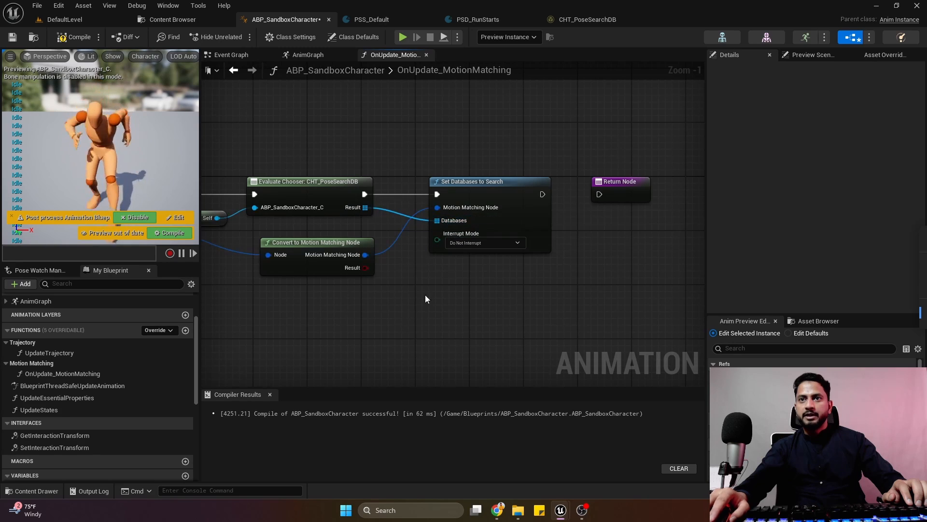
click(72, 37)
click(12, 37)
Run the Set Databases to Search node's execution into the Return Node, space the two nodes out, and compile the blueprint.
right_drag(570, 183, 503, 167)
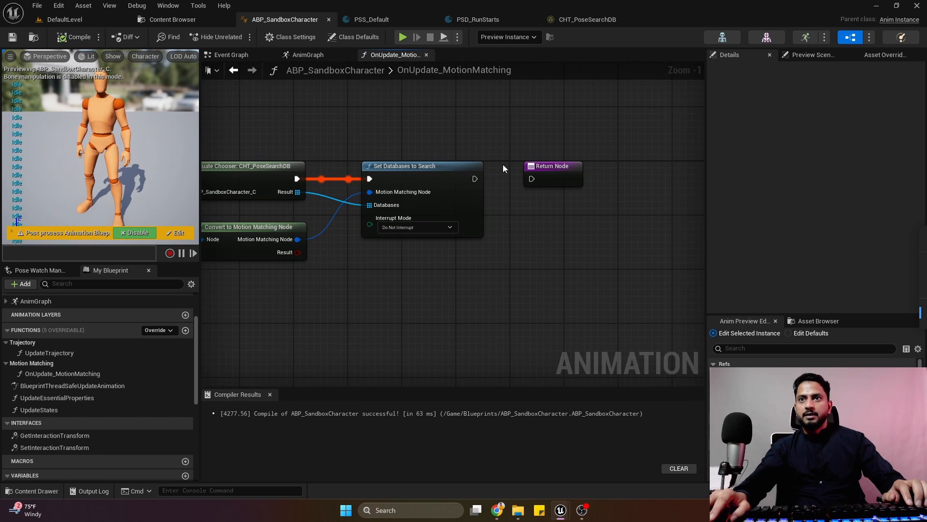
drag(475, 179, 593, 181)
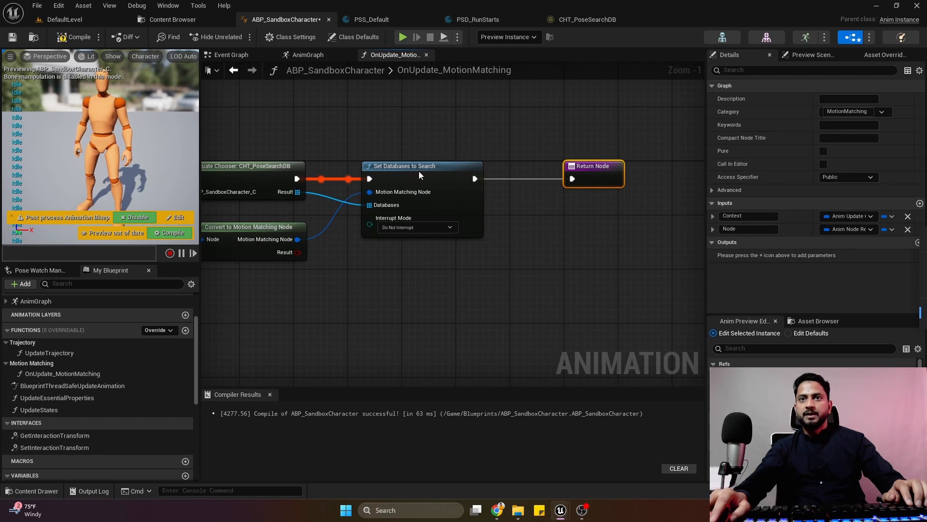
drag(419, 175, 446, 175)
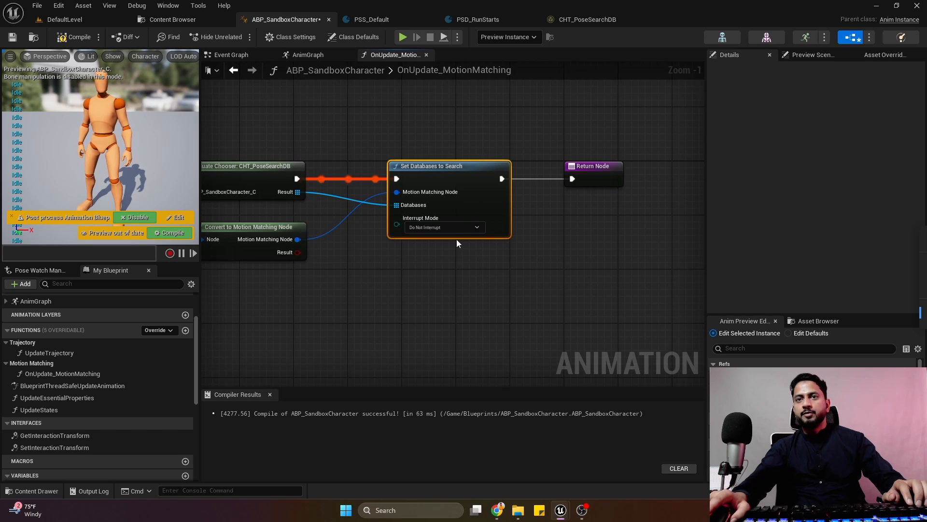
click(449, 228)
click(432, 256)
scroll(431, 256, down, 3)
right_drag(431, 297, 503, 305)
drag(236, 150, 621, 332)
click(333, 252)
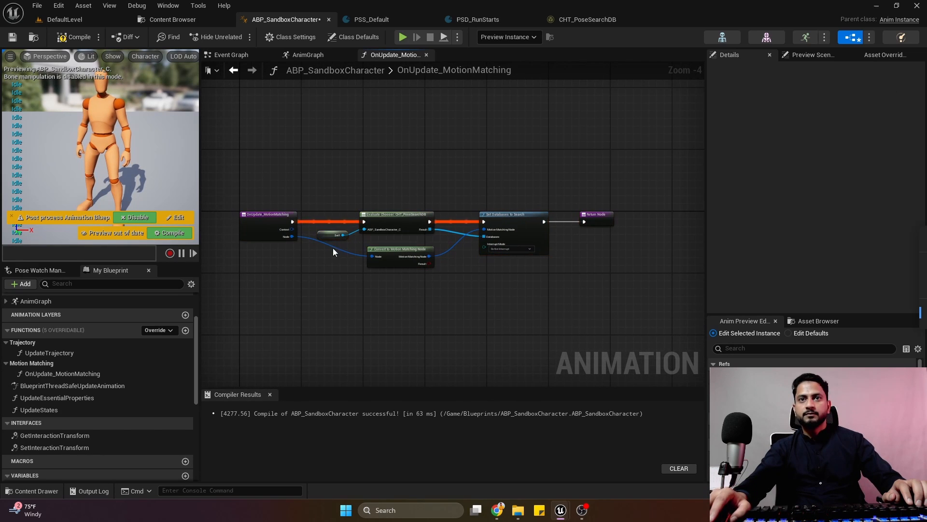
click(71, 38)
drag(281, 161, 612, 320)
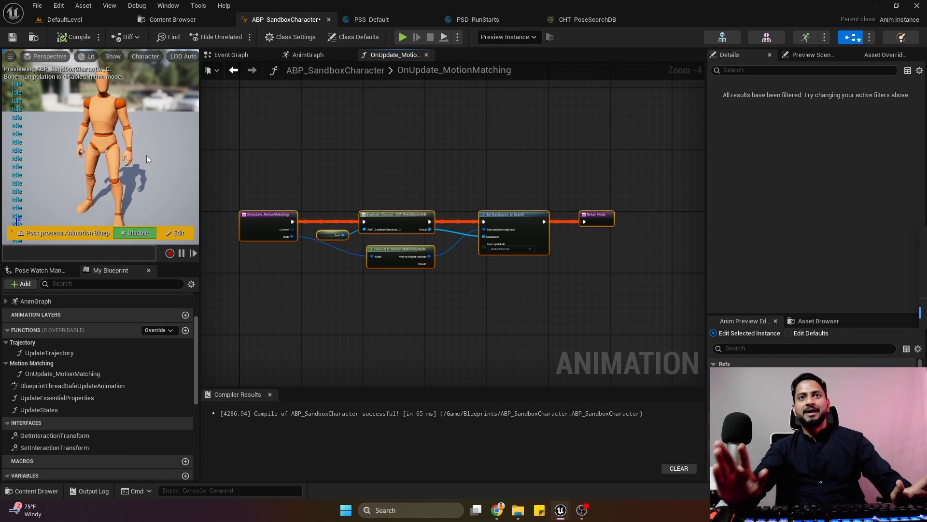
Save ABP_SandboxCharacter from its AnimGraph and start a play session in DefaultLevel.
click(307, 56)
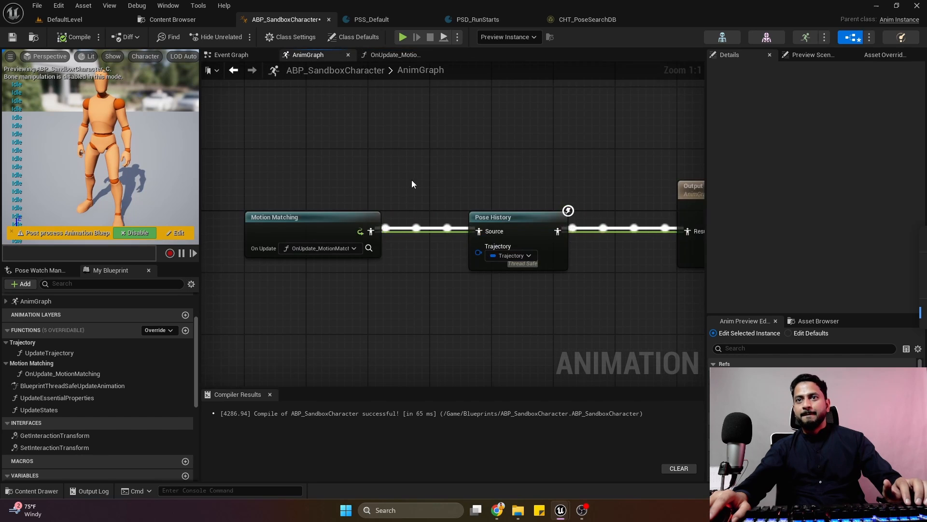
click(9, 36)
click(89, 19)
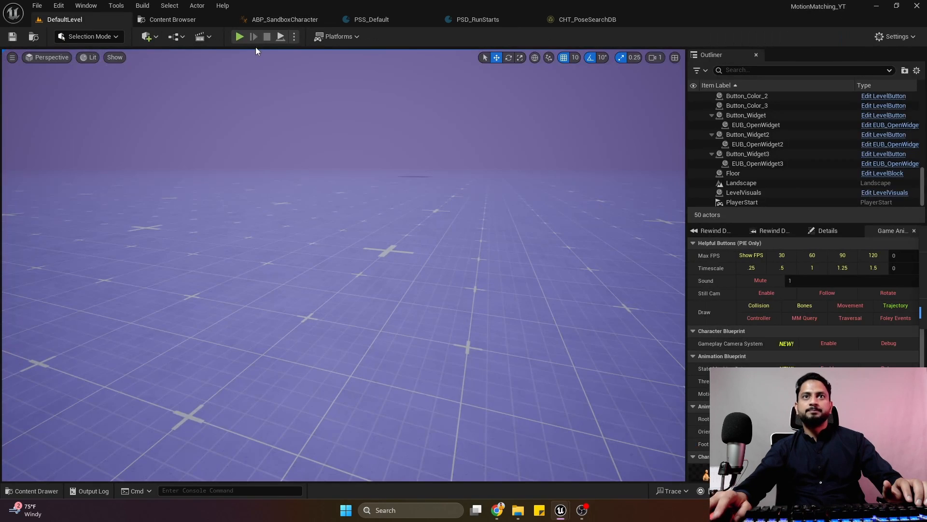
click(239, 37)
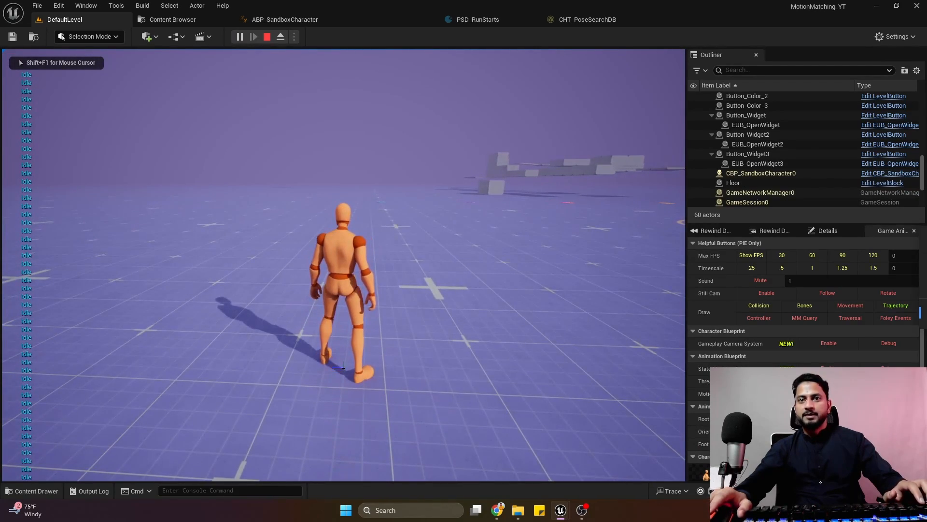
Run the character forward, backward and sideways with repeated stops and direction changes to examine its motion matching, and end the play session.
key(a)
key(w)
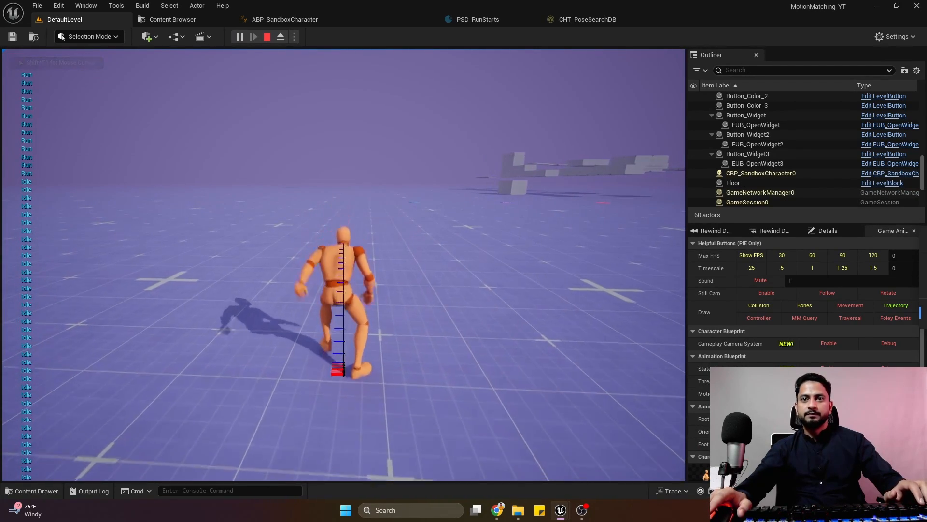
key(d)
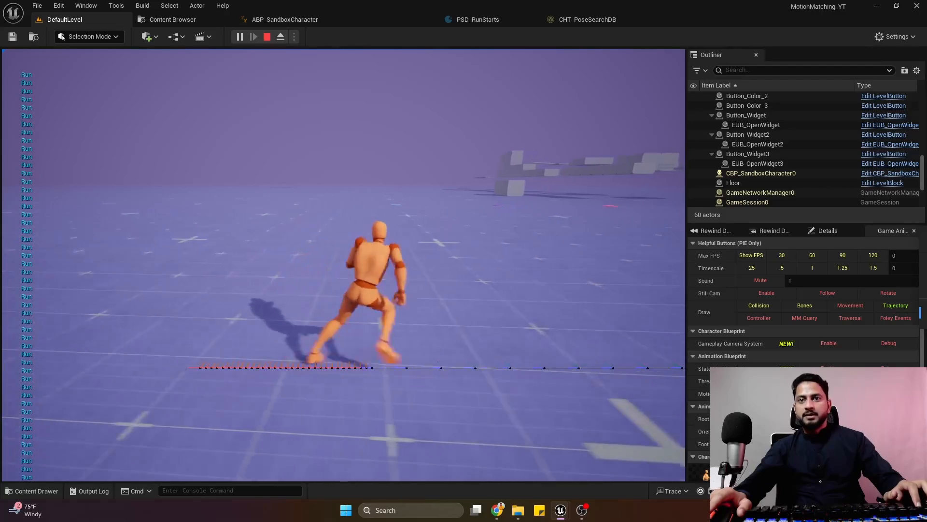
key(w)
key(d)
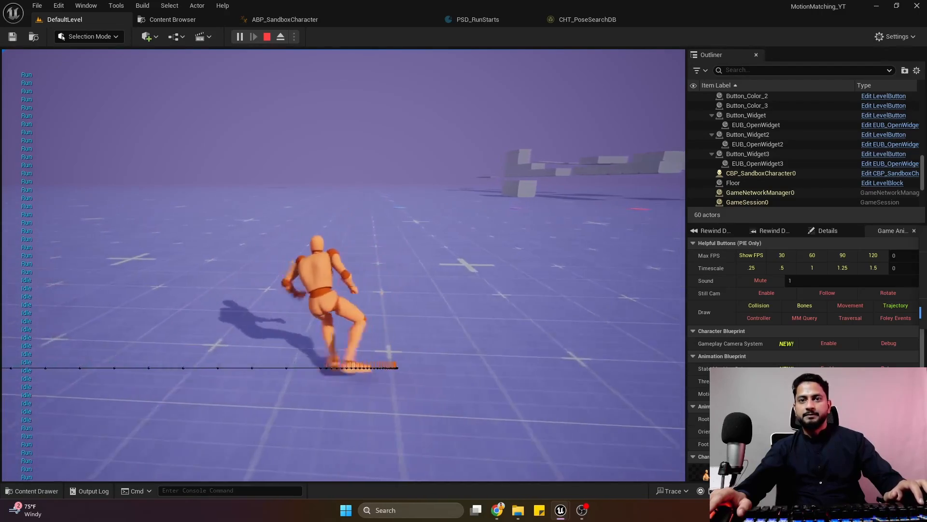
key(d)
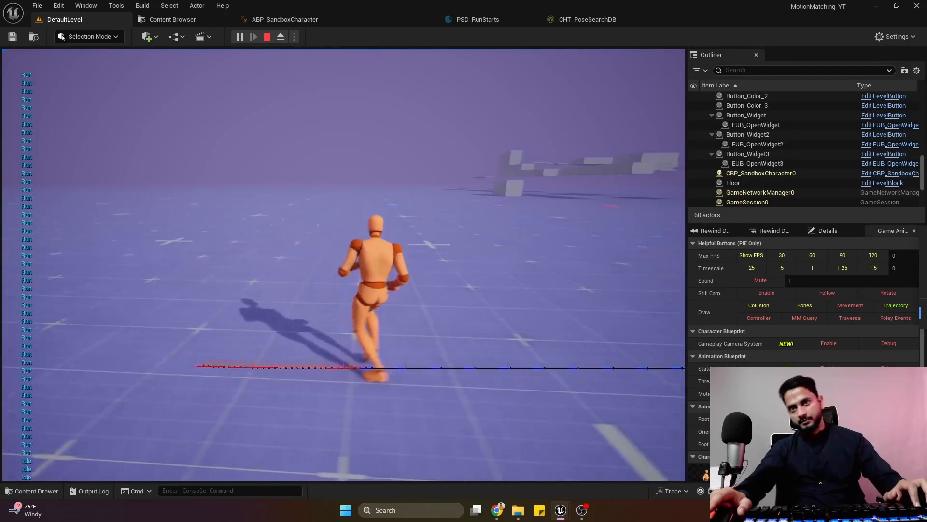
key(w)
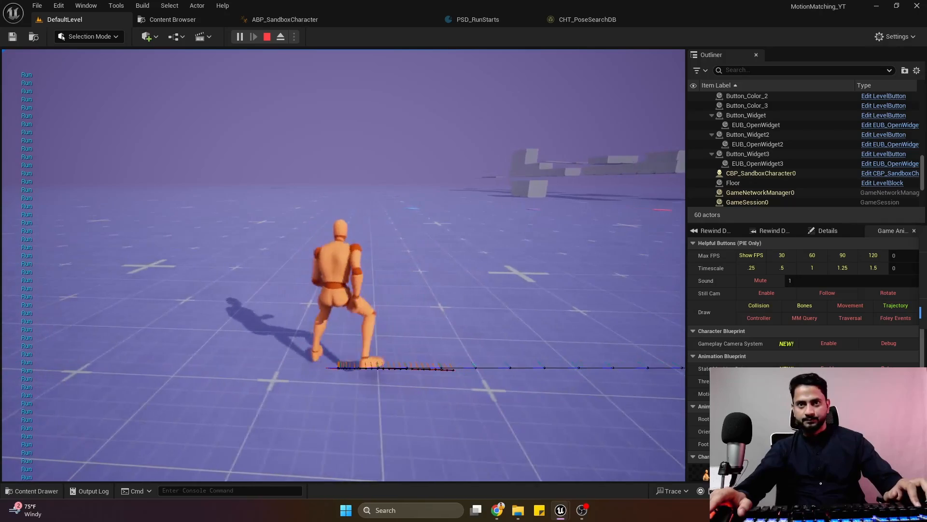
key(d)
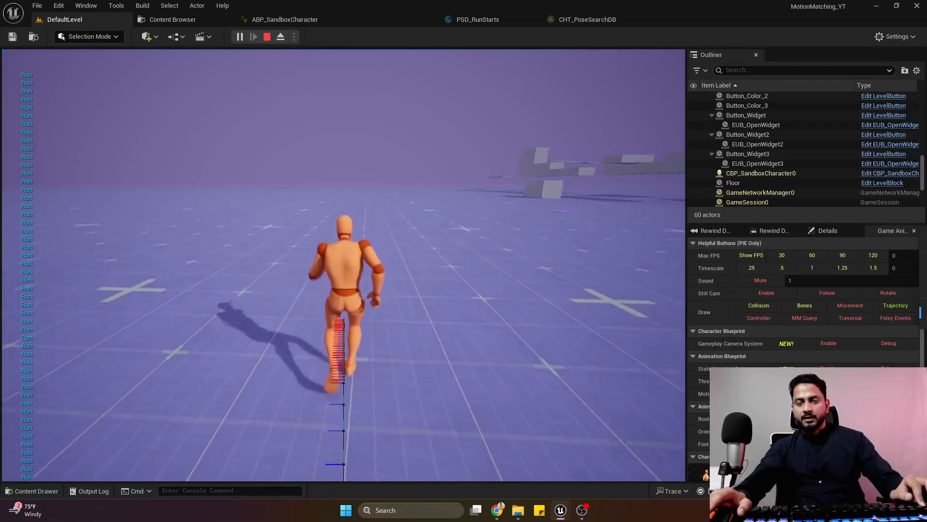
key(w)
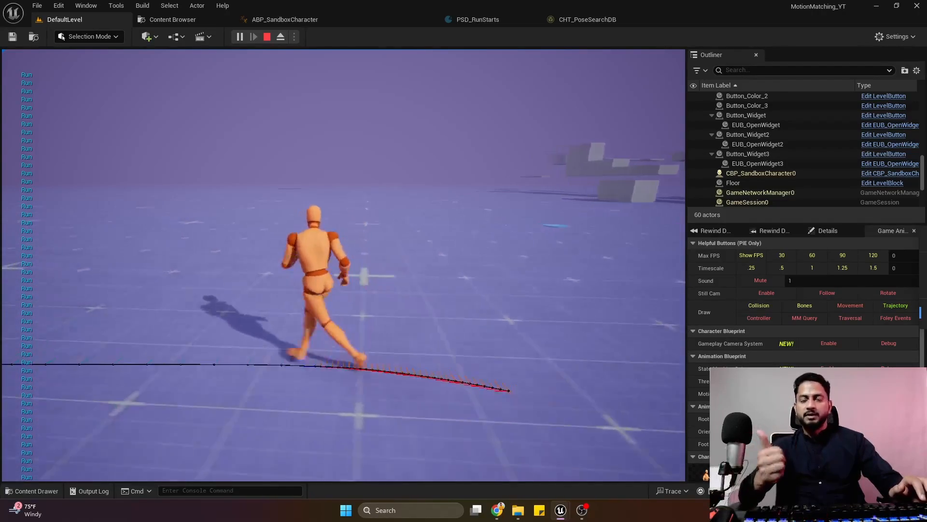
key(w)
key(s)
key(a)
key(d)
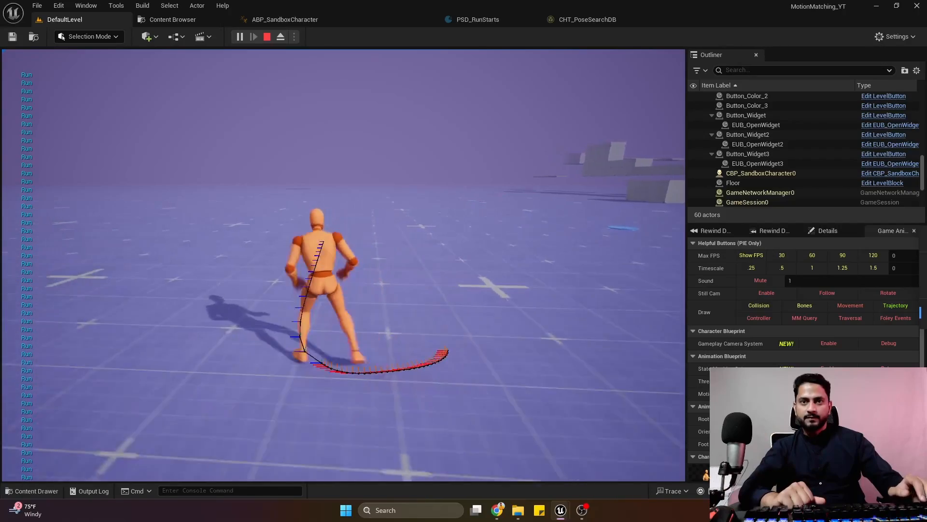
key(a)
key(s)
key(d)
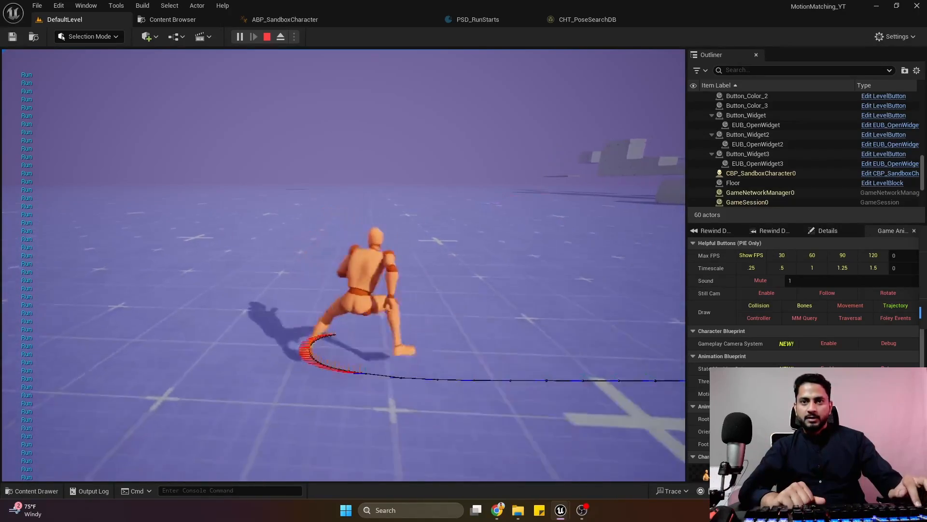
key(w)
key(a)
key(d)
key(s)
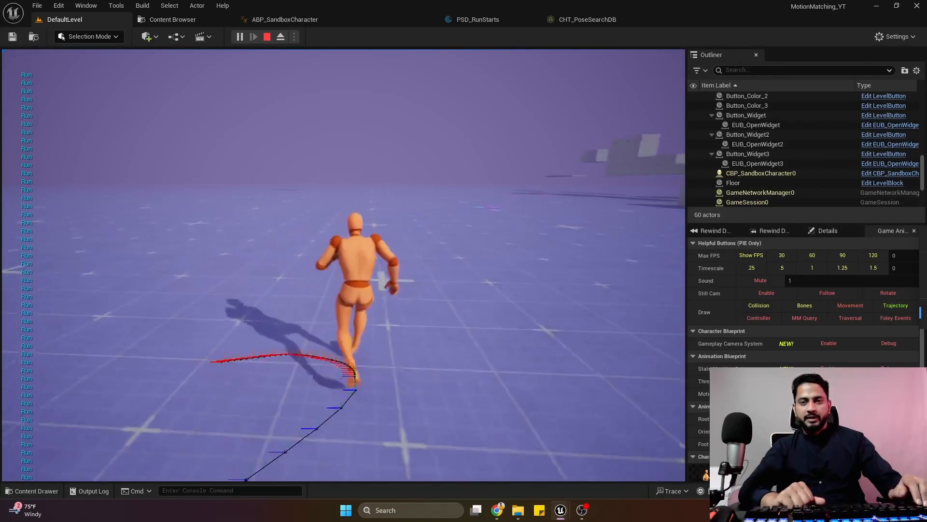
key(a)
key(w)
key(w)
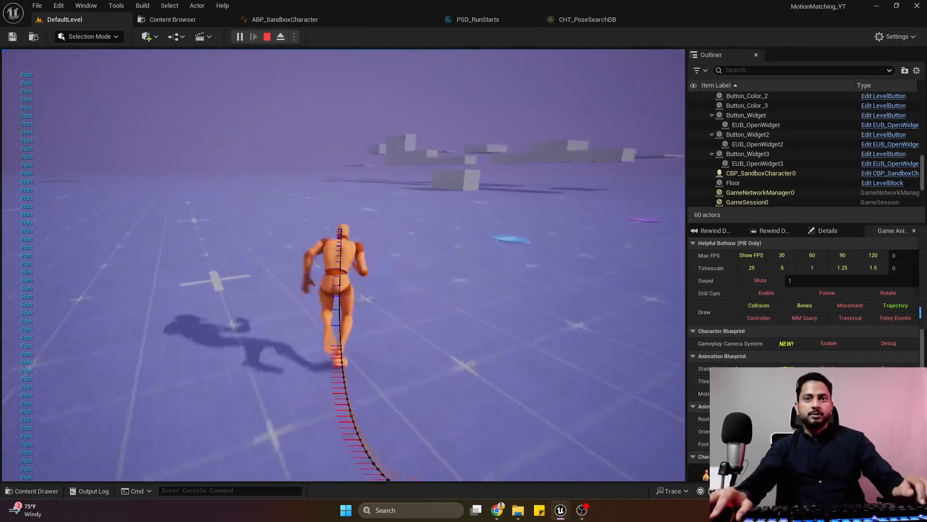
key(s)
key(a)
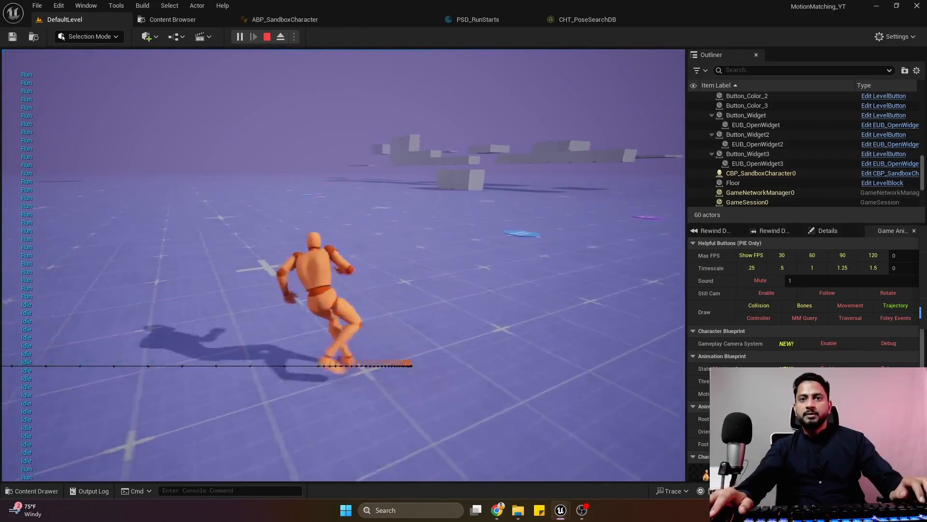
key(w)
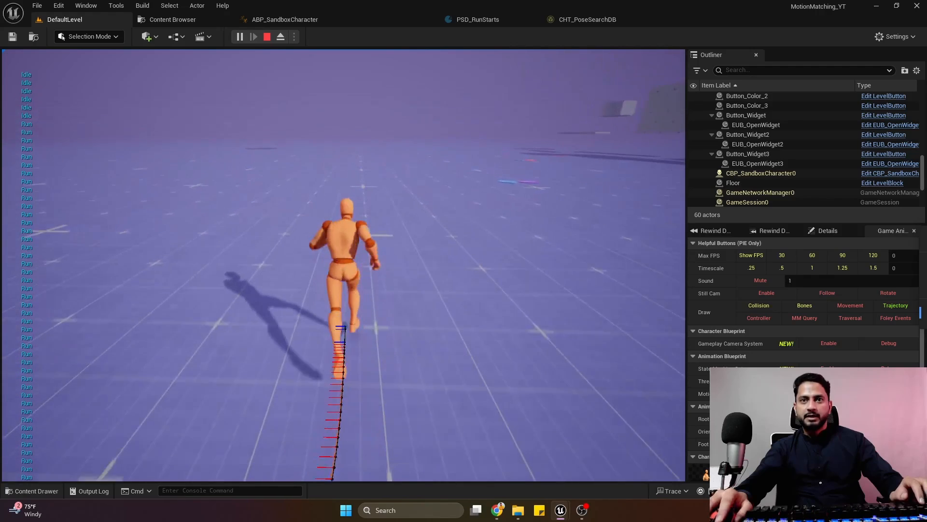
key(s)
key(Escape)
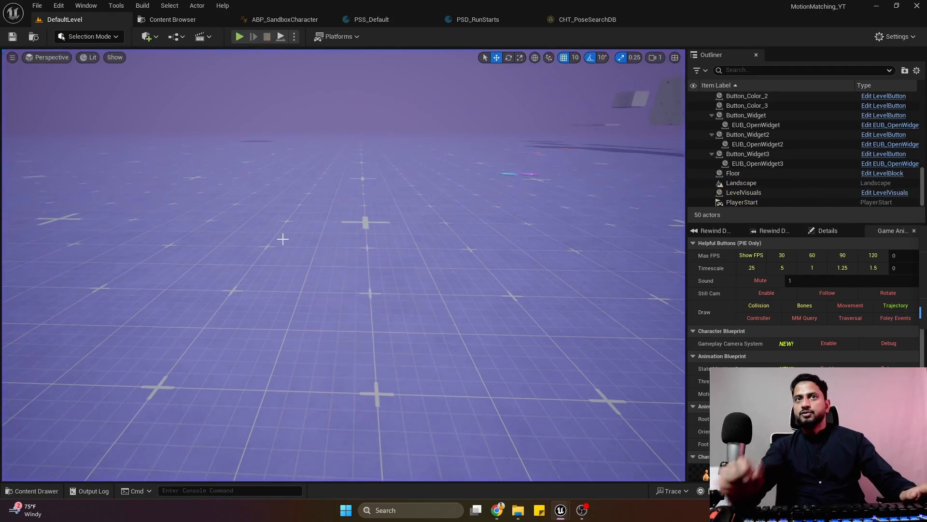
Browse from the Animations favorite to MotionMatchingDataAssets, look over its DataBases folder, and return to the parent folder.
click(159, 19)
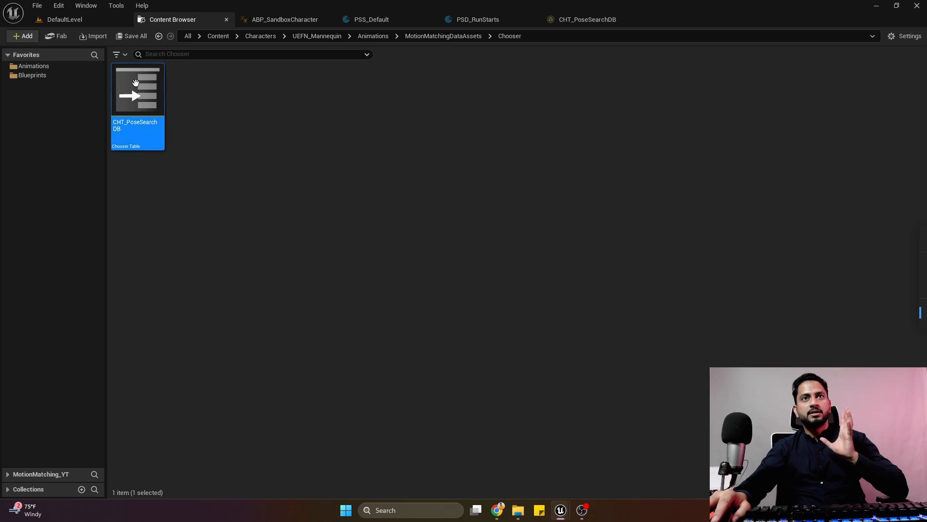
click(72, 66)
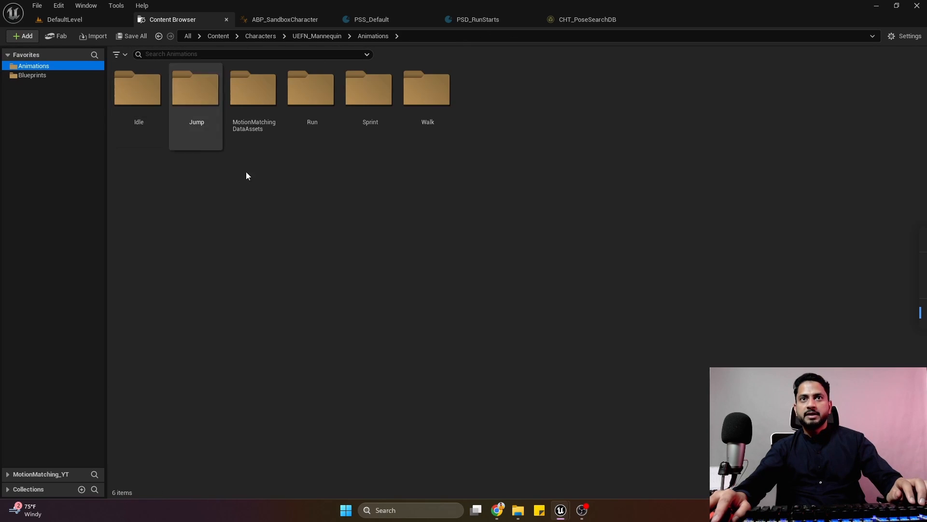
click(267, 122)
key(F2)
key(Return)
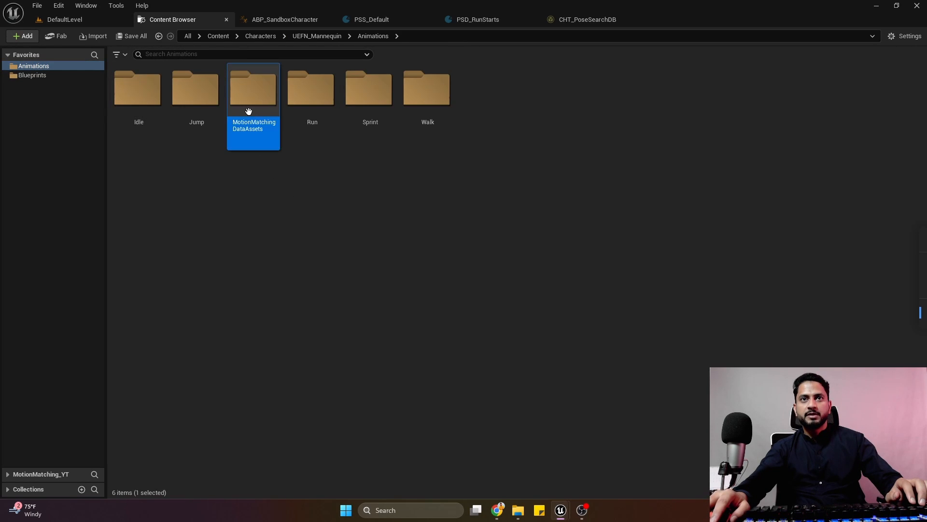
double_click(248, 114)
double_click(193, 108)
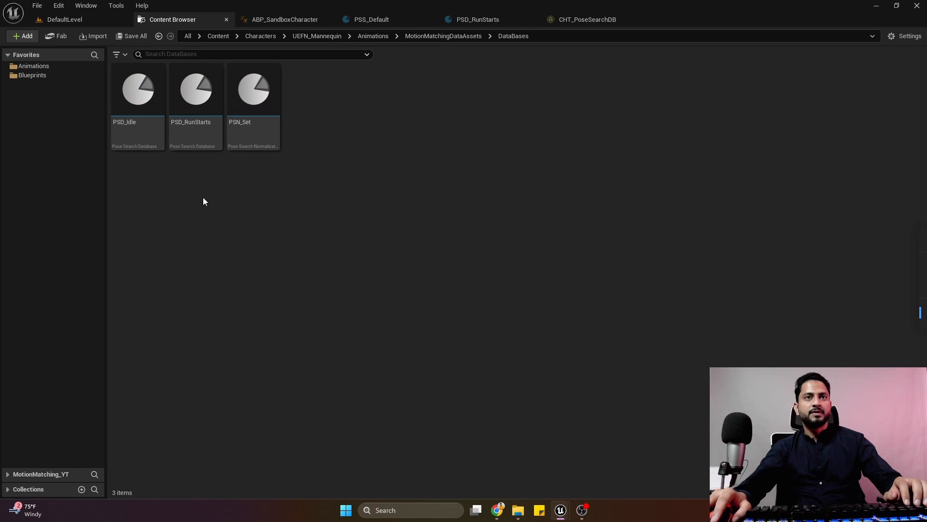
key(alt+Left)
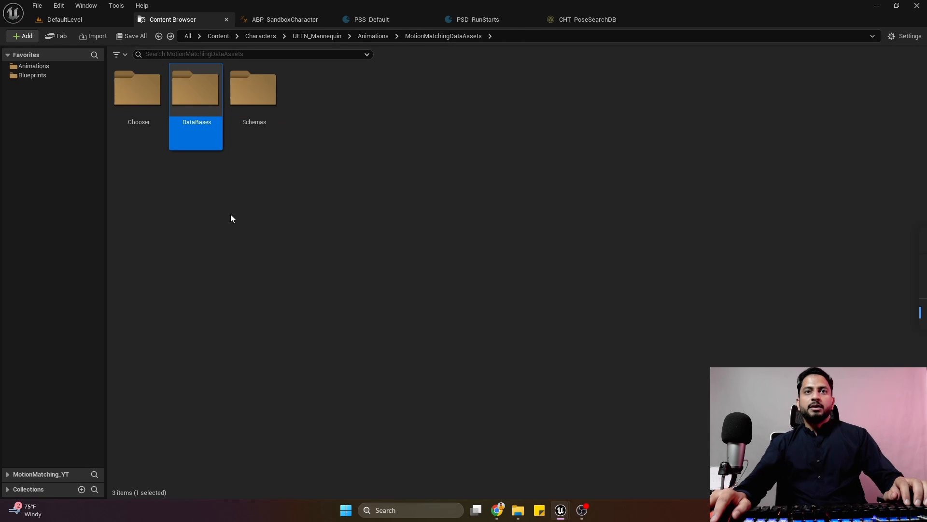
Duplicate the PSS_Default schema in the Schemas folder and name the copy PSS_Stop.
click(259, 138)
click(283, 202)
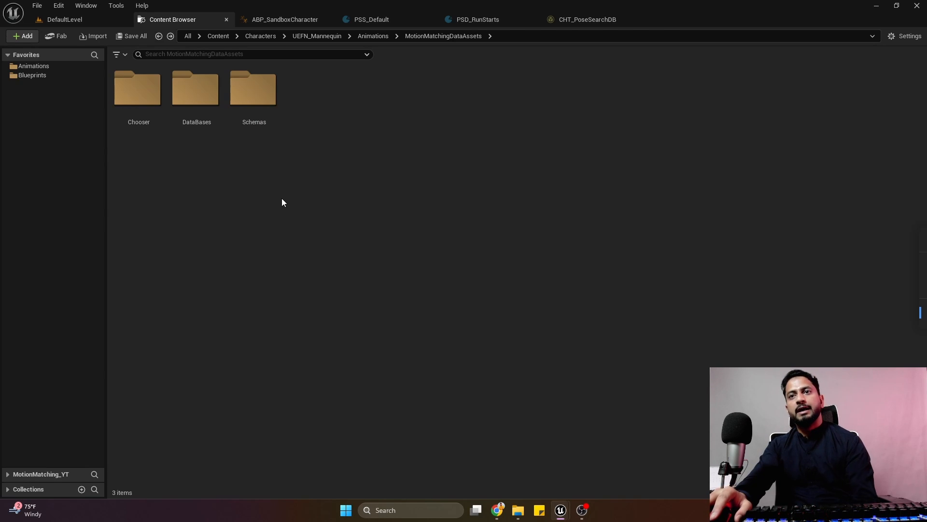
double_click(252, 118)
click(141, 131)
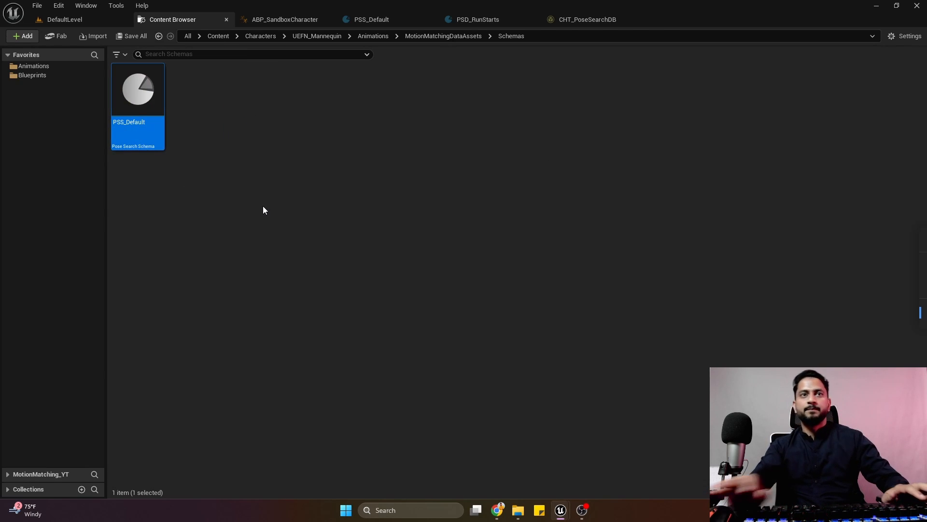
key(ctrl+d)
key(BackSpace)
key(BackSpace)
key(BackSpace)
key(BackSpace)
key(BackSpace)
key(BackSpace)
key(BackSpace)
key(BackSpace)
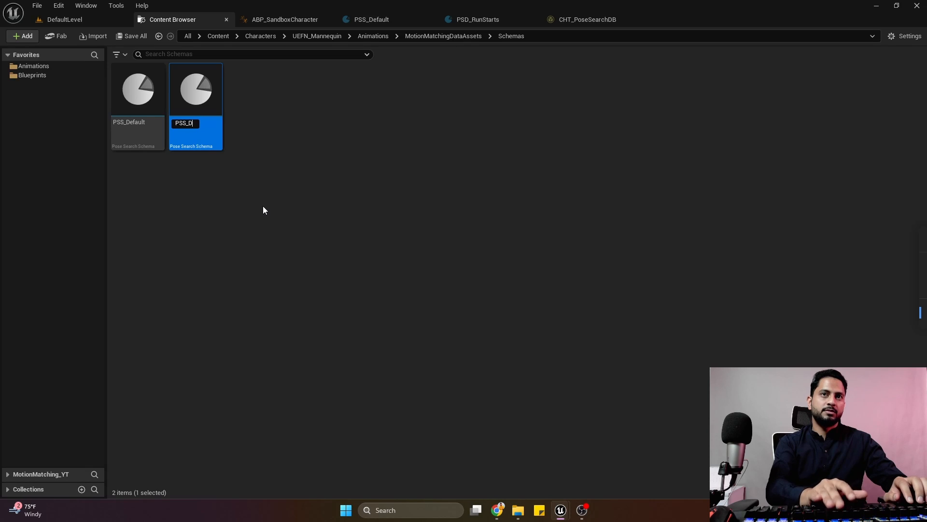
text(Stop)
key(Return)
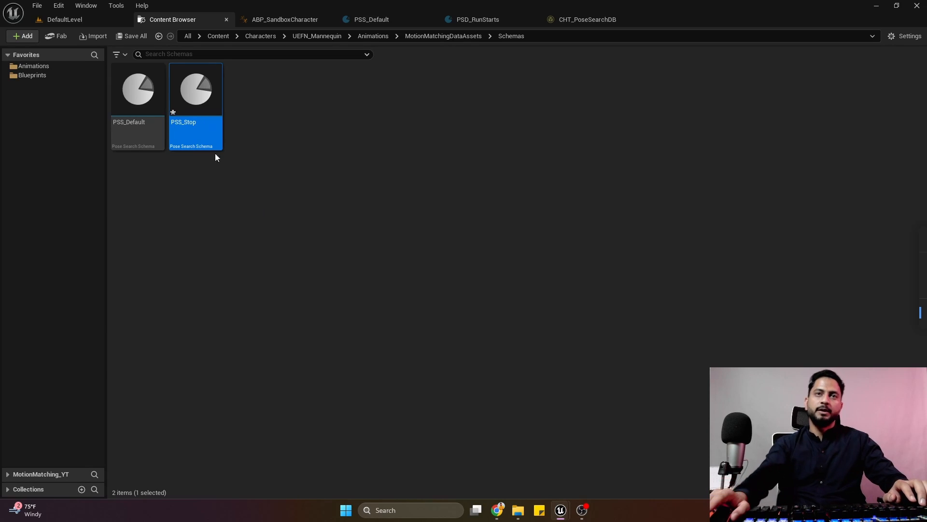
Open PSS_Stop, set its Trajectory Channel weight to 5.0, save the schema and close it.
double_click(197, 105)
click(12, 42)
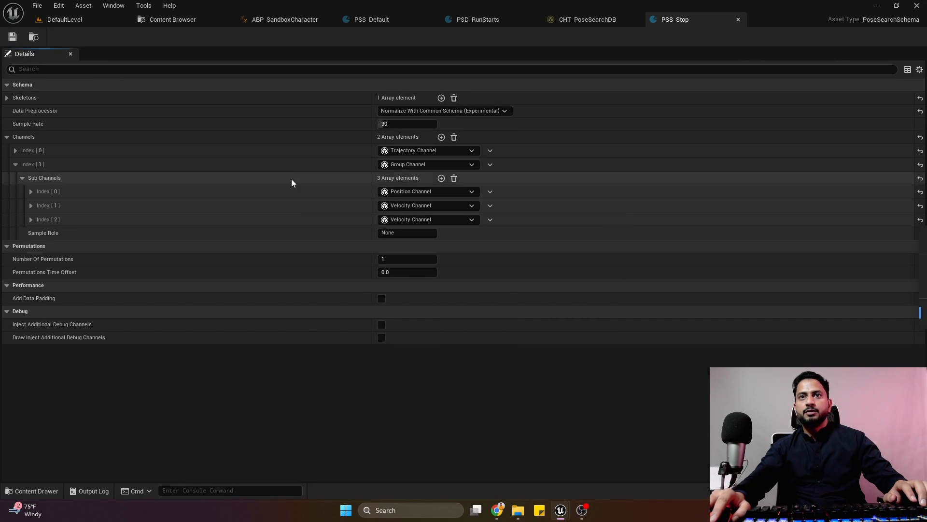
click(18, 164)
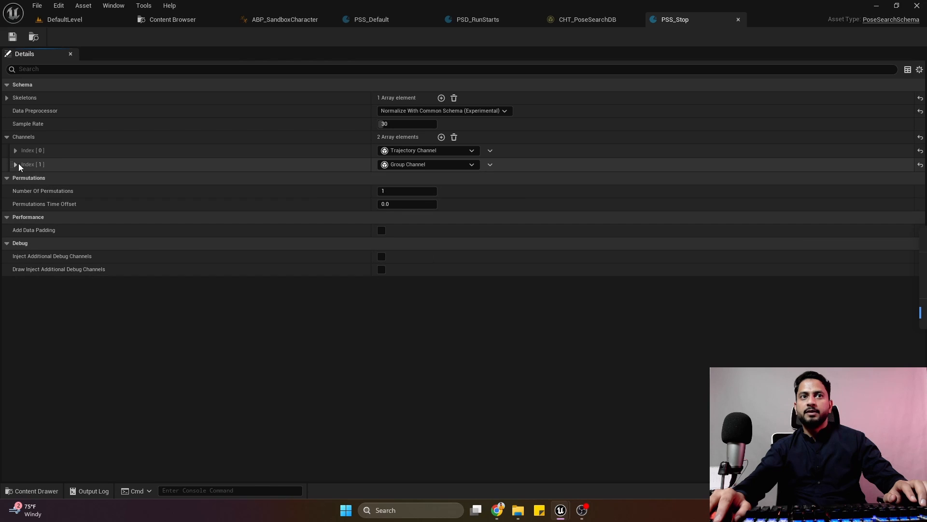
click(18, 152)
click(386, 163)
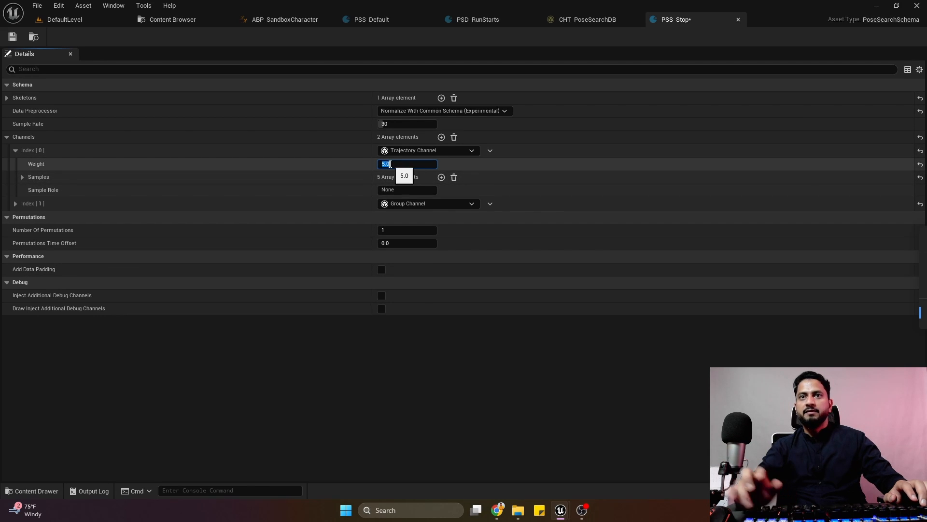
key(Return)
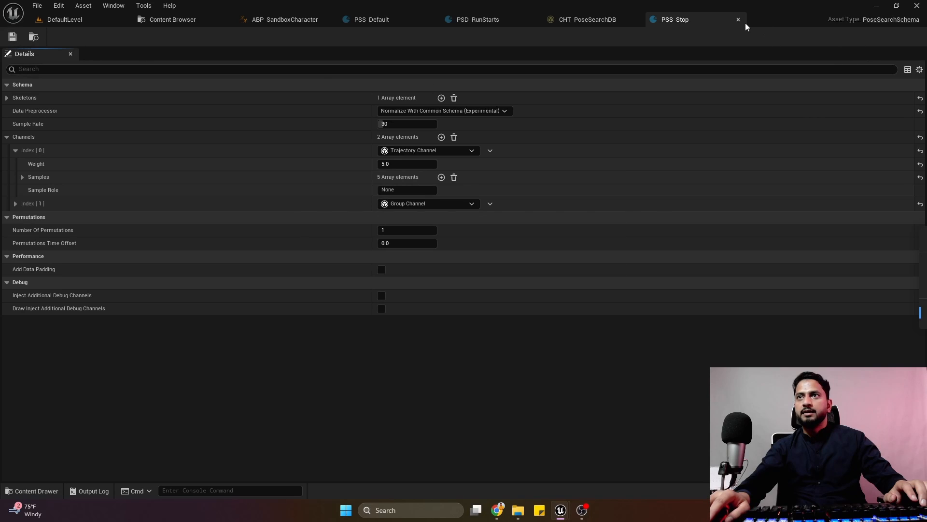
click(738, 20)
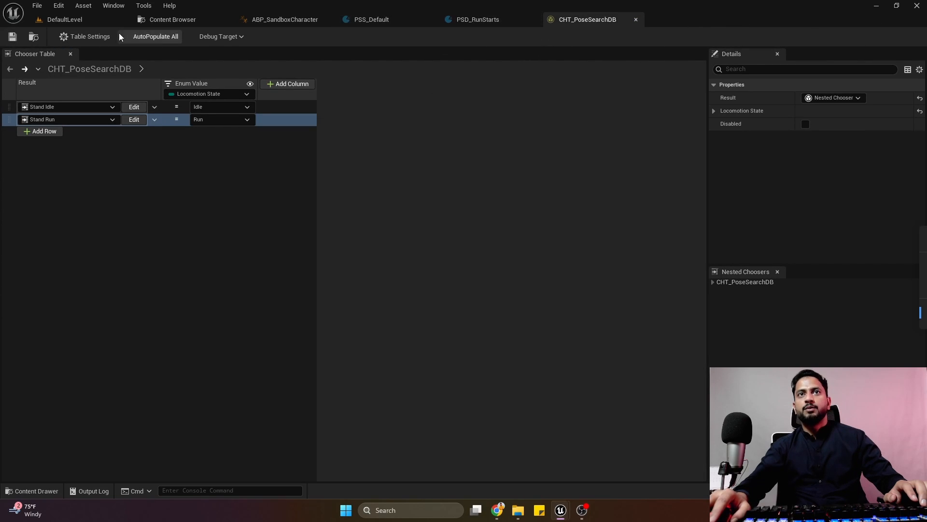
Create a Pose Search Database named PSD_RunStop in the DataBases folder, using the PSS_Stop schema.
click(162, 25)
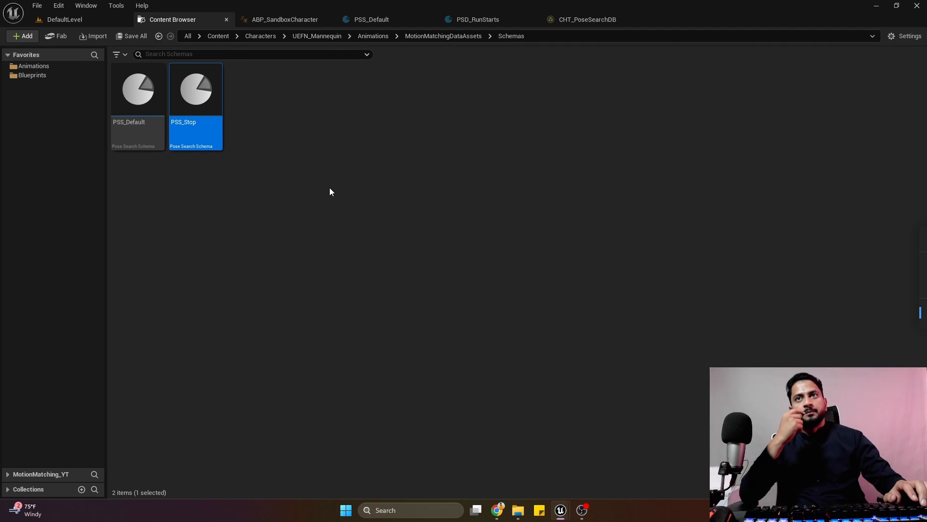
click(310, 169)
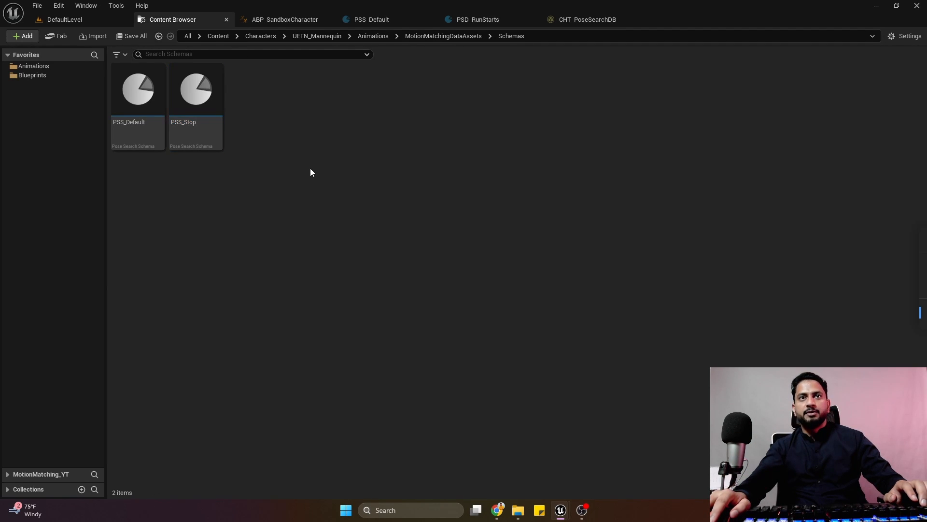
click(429, 38)
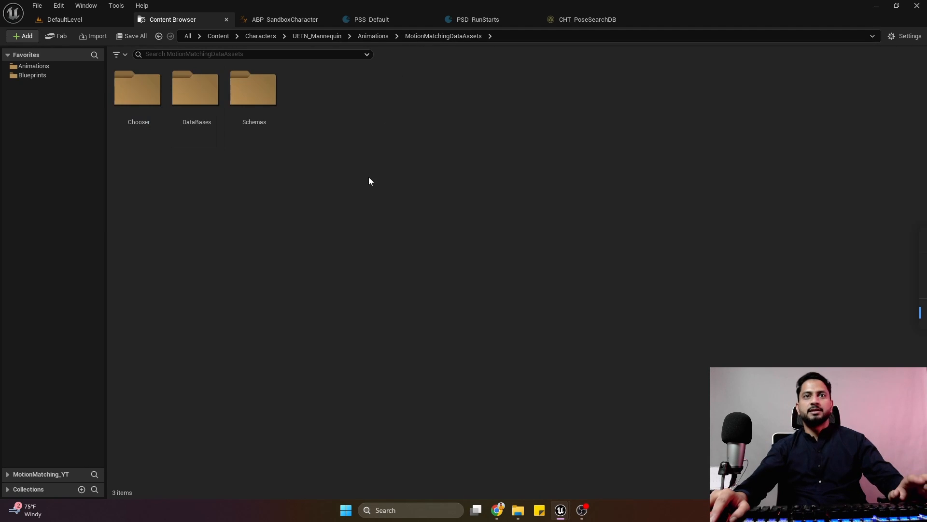
double_click(193, 130)
right_click(265, 196)
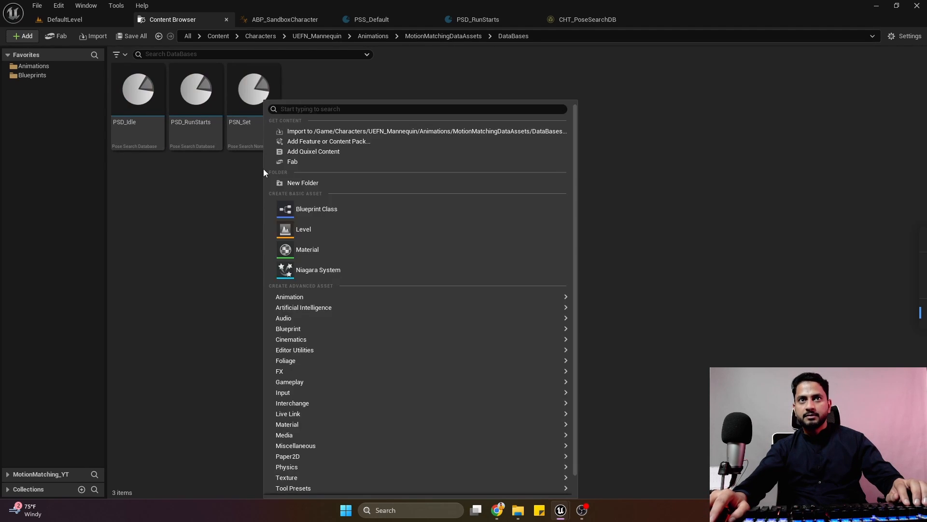
mouse_move(434, 297)
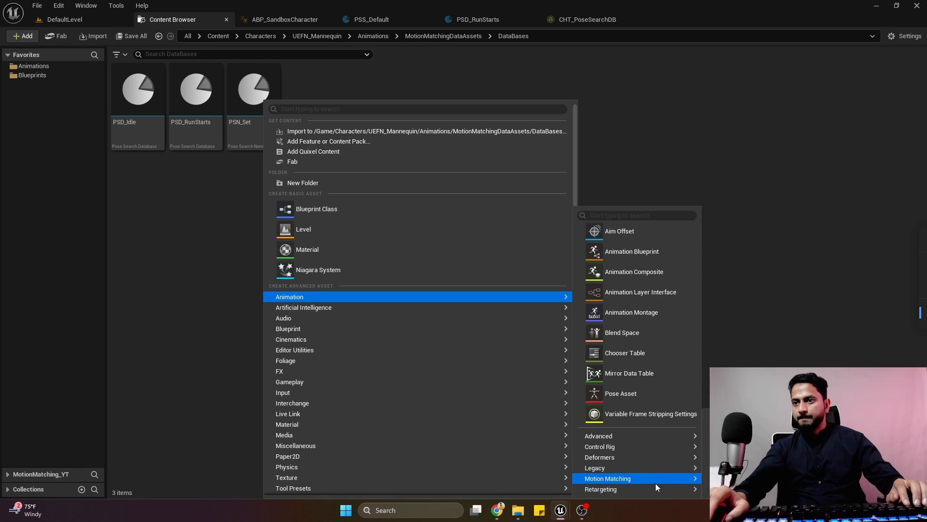
mouse_move(656, 479)
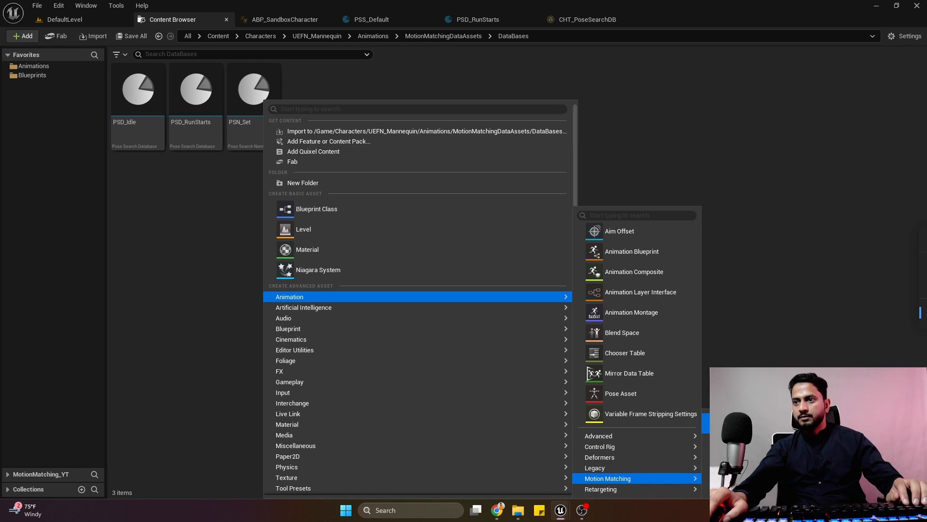
click(744, 423)
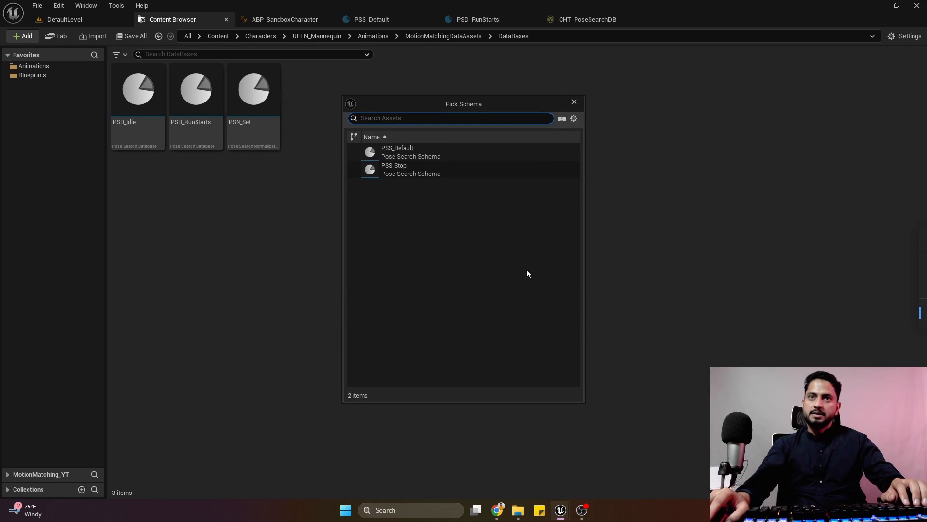
click(441, 174)
text(PSD_)
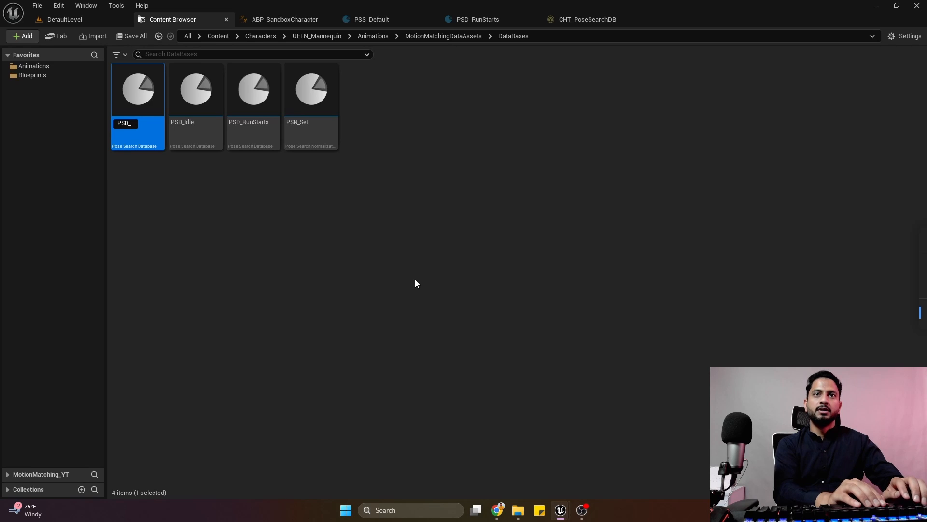
text(RunStop)
key(Return)
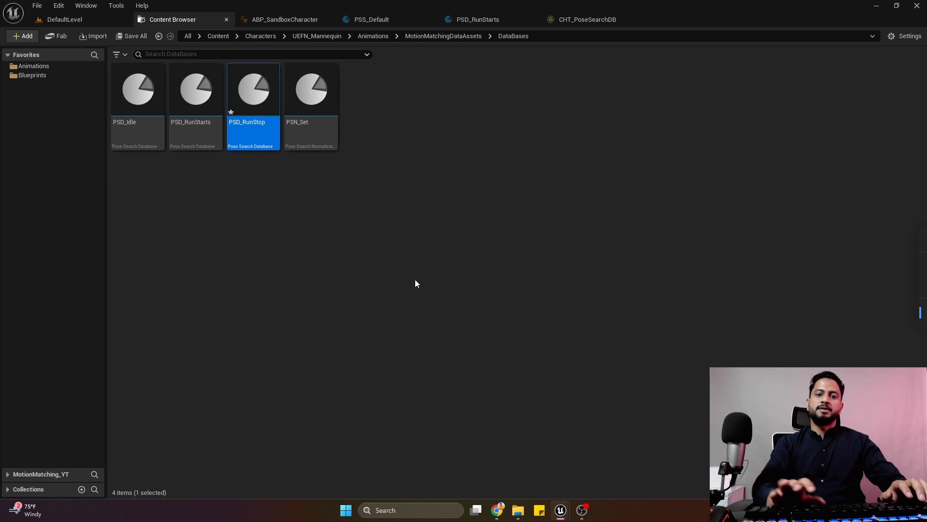
Open PSD_RunStop, locate the Run animations folder from PSD_RunStarts' first sequence, and close PSS_Default and PSD_RunStarts.
double_click(242, 137)
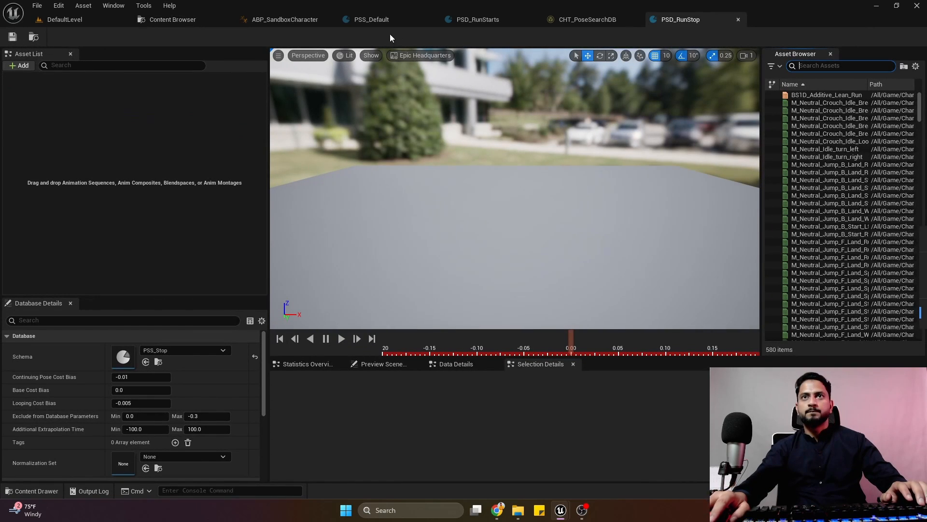
click(456, 19)
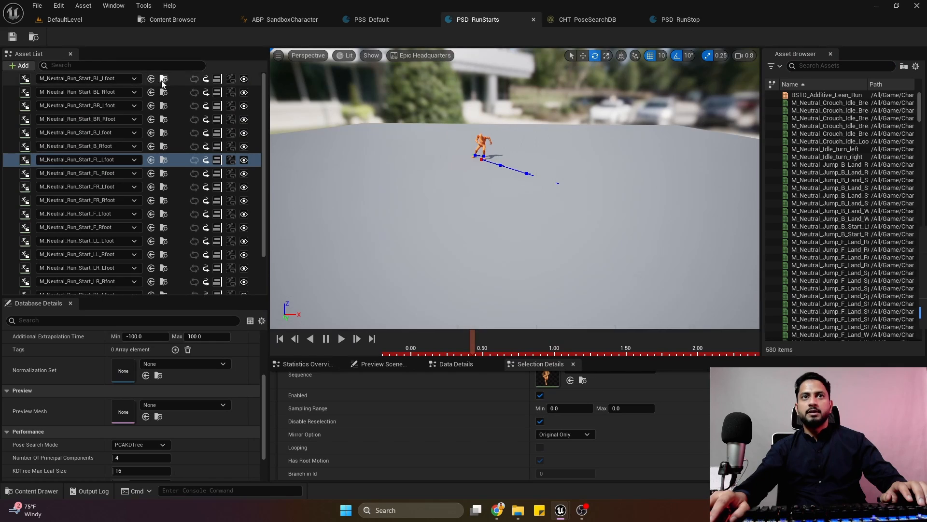
click(164, 79)
click(430, 21)
click(430, 22)
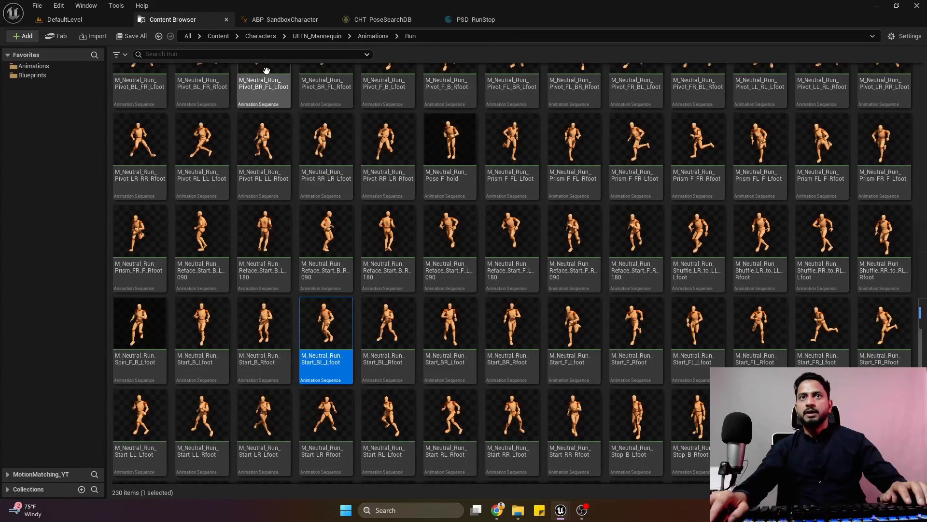
Filter the Run folder for "stop" and add all M_Neutral_Run_Stop animations to PSD_RunStop's asset list.
click(259, 57)
text(stop)
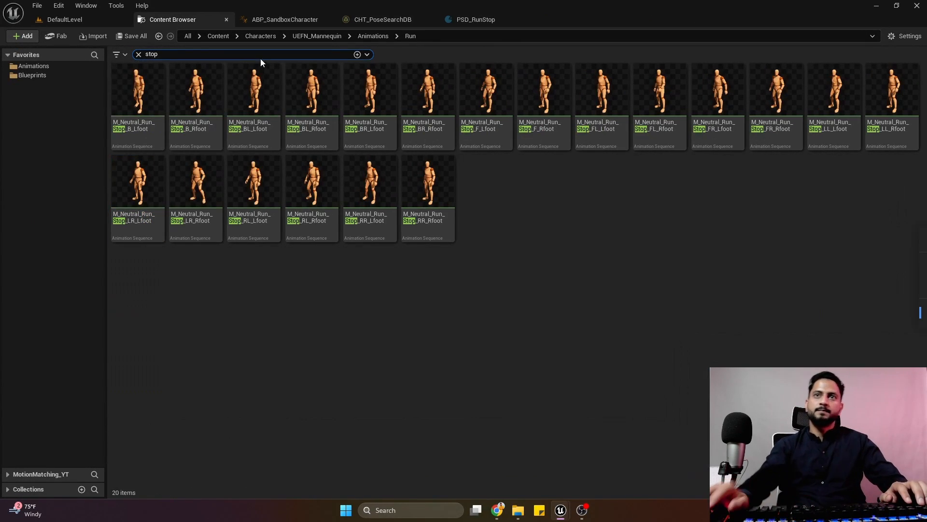
click(144, 103)
shift+click(430, 180)
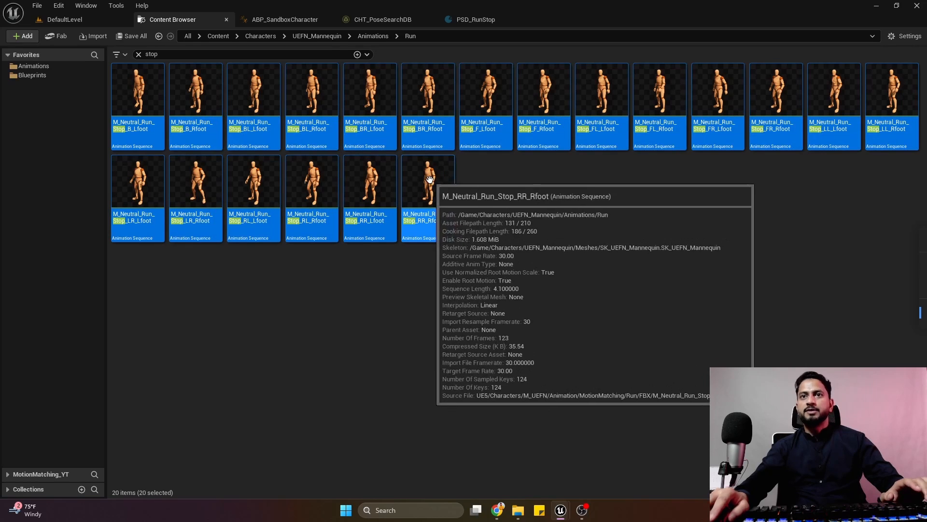
drag(429, 180, 145, 121)
Select every run stop sequence in PSD_RunStop, enable Disable Reselection for them, and save the database.
scroll(170, 242, down, 3)
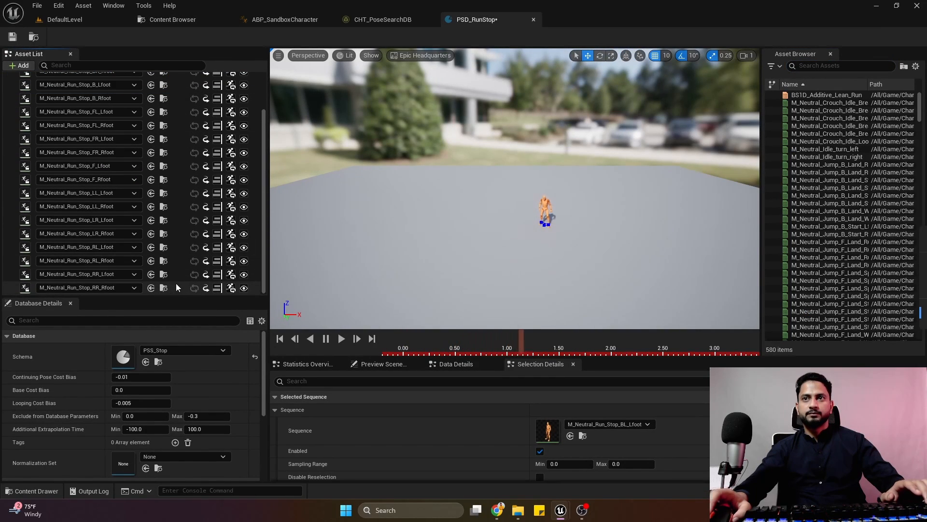
shift+click(178, 285)
mouse_move(613, 229)
right_down()
mouse_move(612, 256)
mouse_move(610, 227)
right_up()
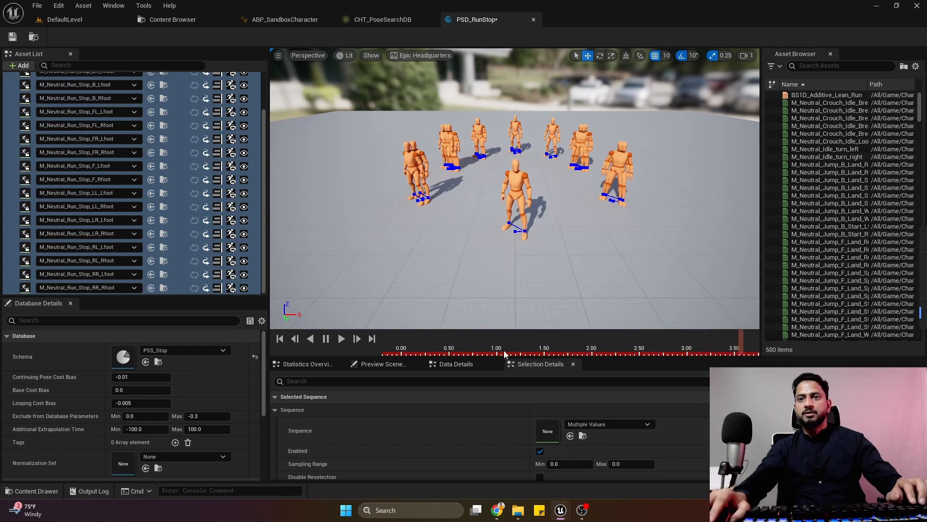
scroll(574, 451, down, 3)
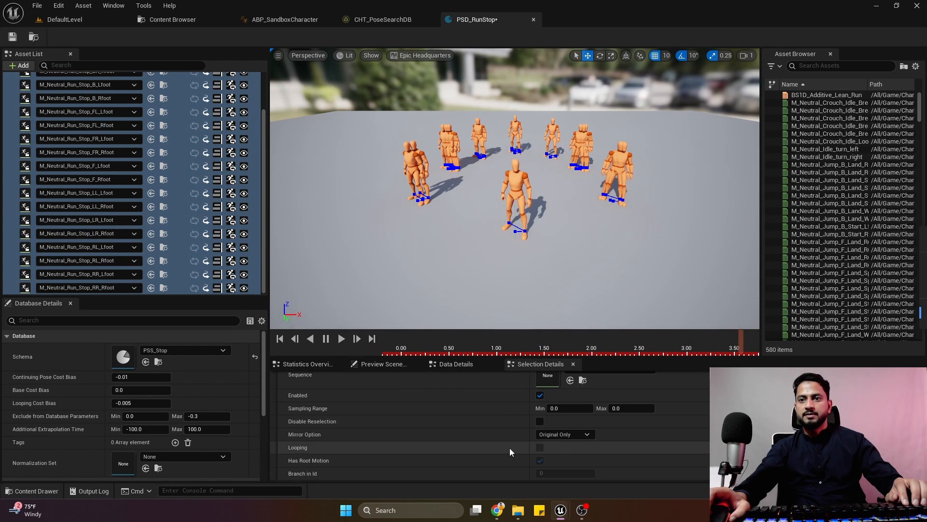
click(537, 423)
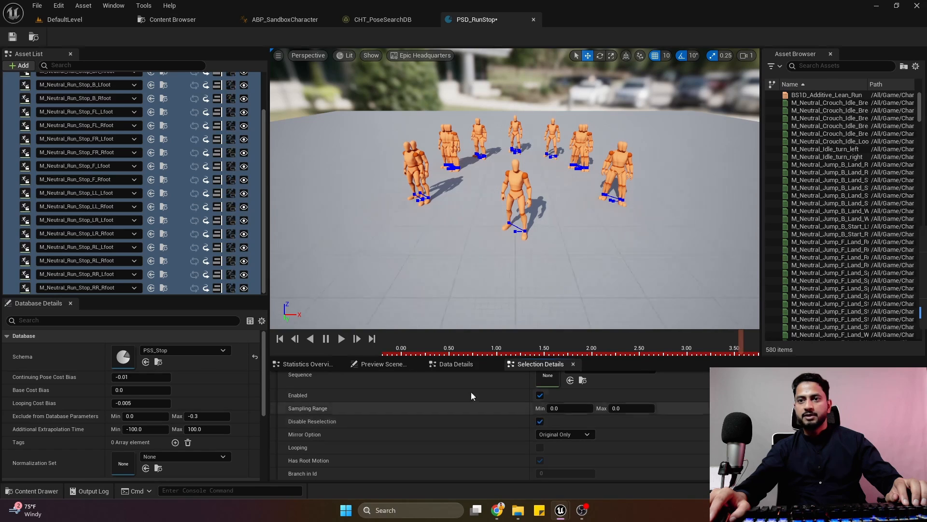
click(13, 37)
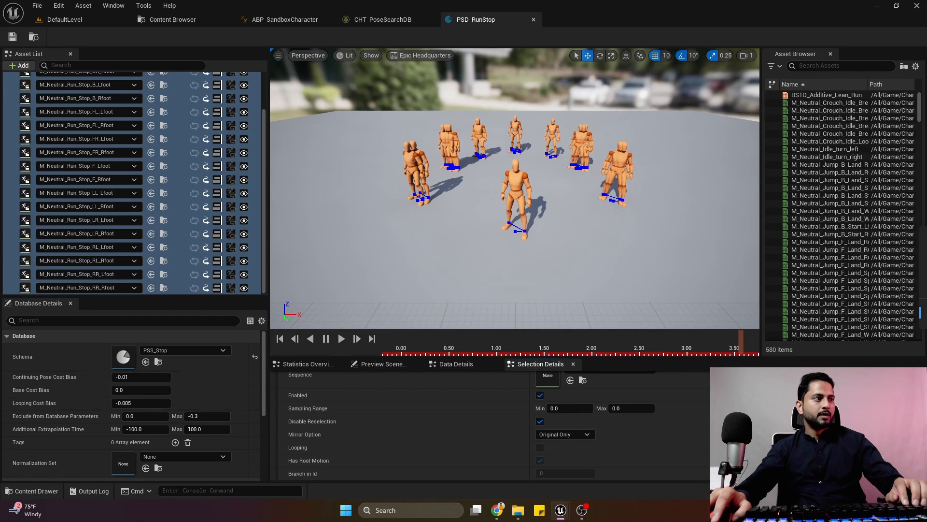
Assign PSN_Set as PSD_RunStop's Normalization Set and save the database.
scroll(164, 349, down, 5)
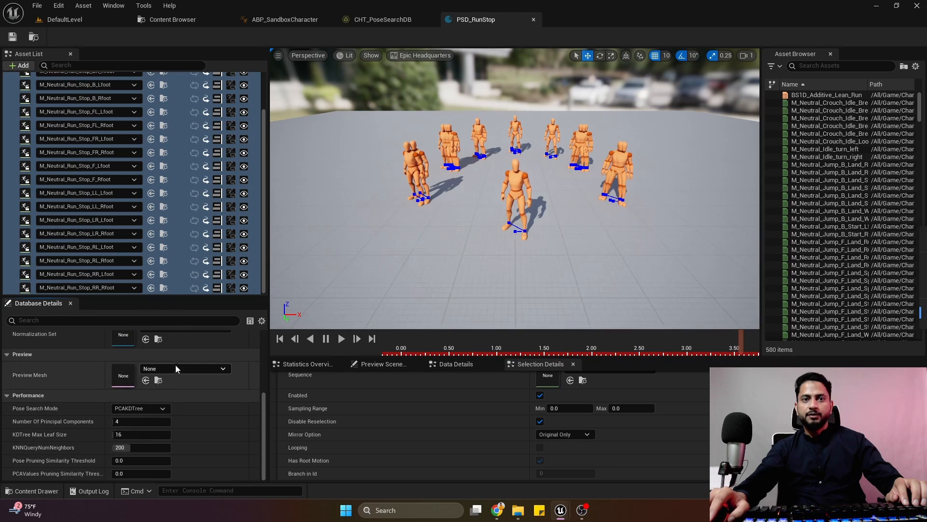
scroll(175, 364, up, 4)
click(174, 451)
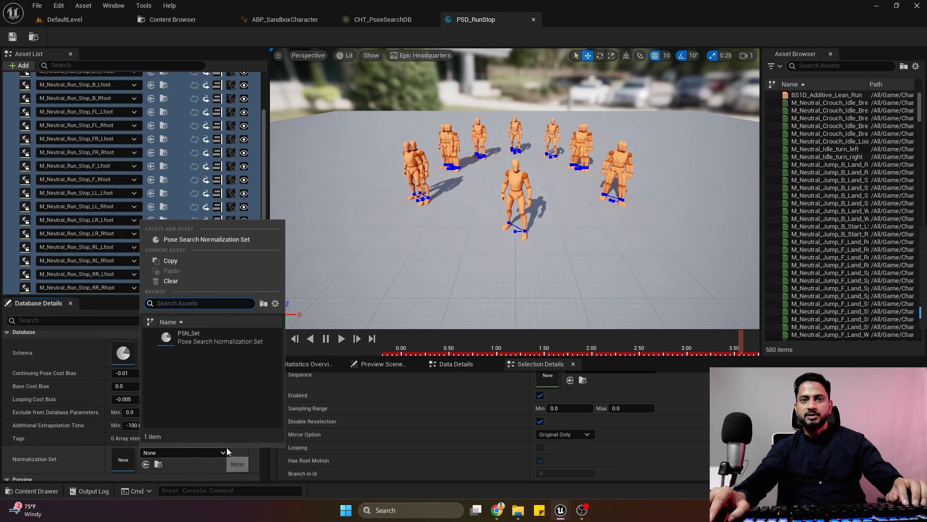
click(221, 350)
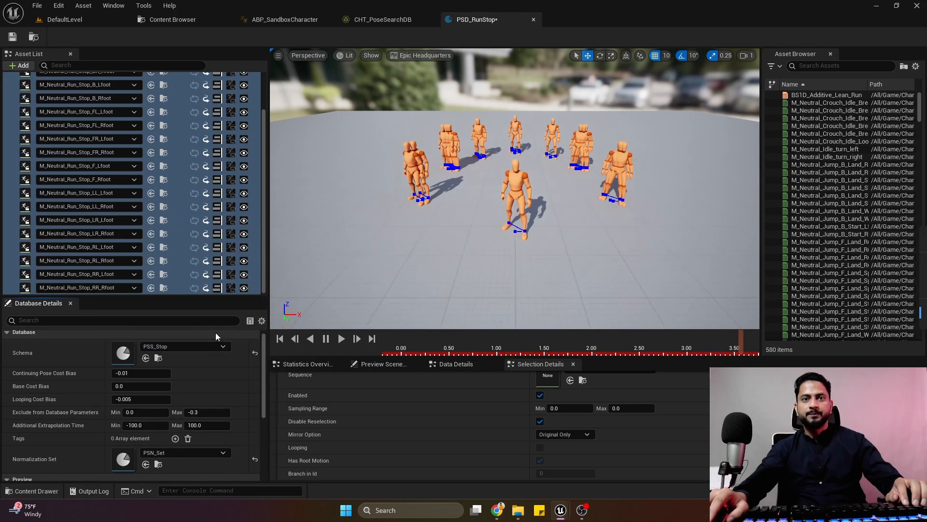
click(13, 37)
Open PSN_Set from PSD_RunStop, add PSD_RunStop as a new element of its databases, and close the set.
scroll(130, 405, down, 2)
double_click(130, 406)
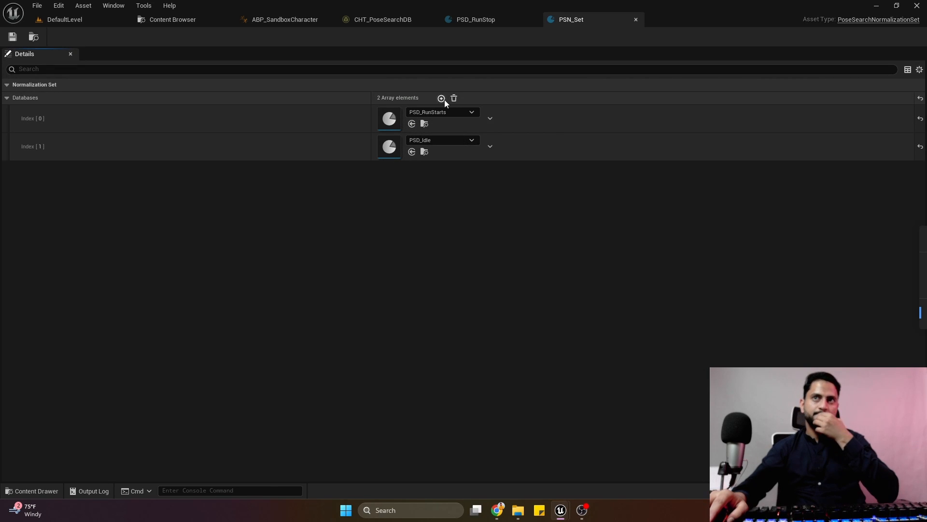
click(441, 98)
click(443, 170)
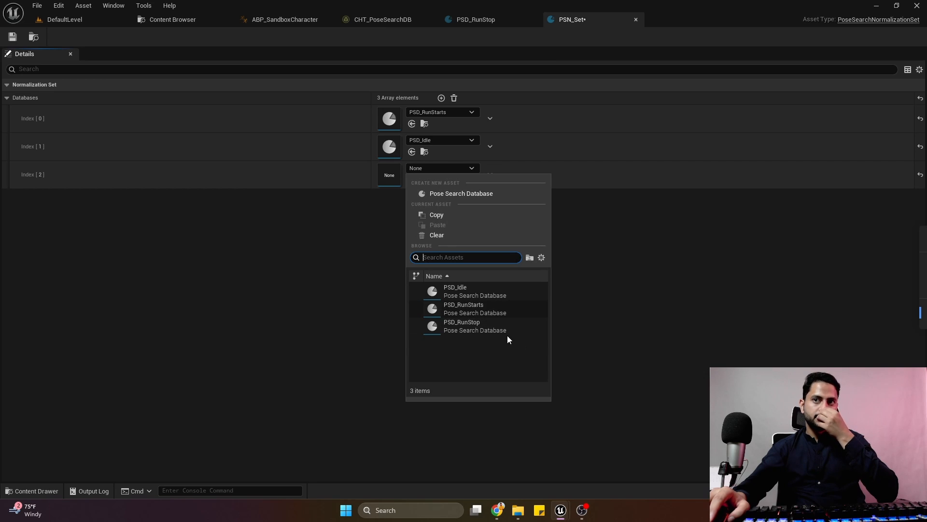
click(496, 326)
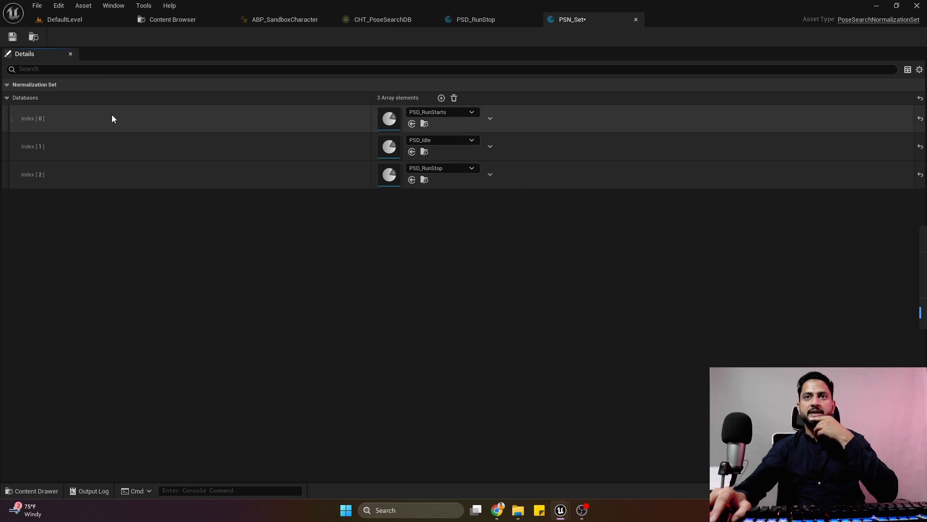
click(638, 22)
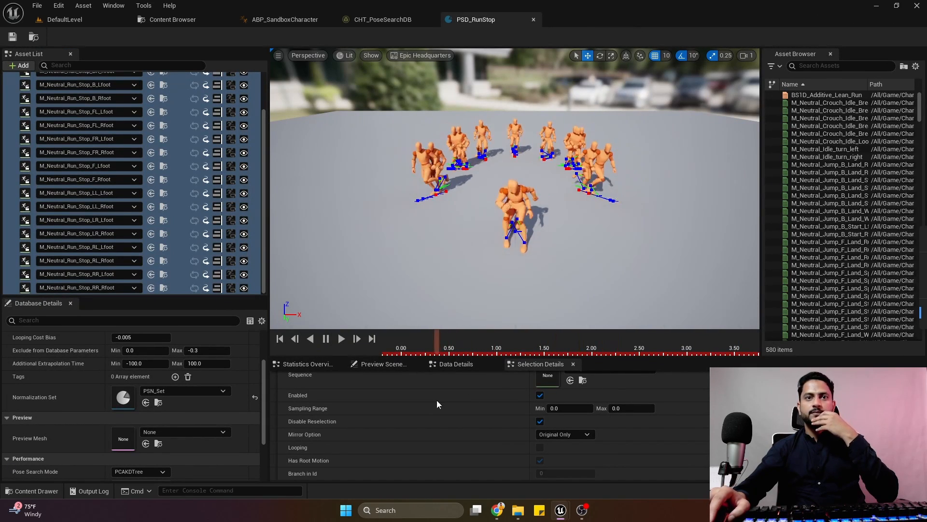
Add an Asset row for PSD_RunStop to the nested Stand Idle chooser of CHT_PoseSearchDB and save the chooser table.
scroll(232, 425, up, 2)
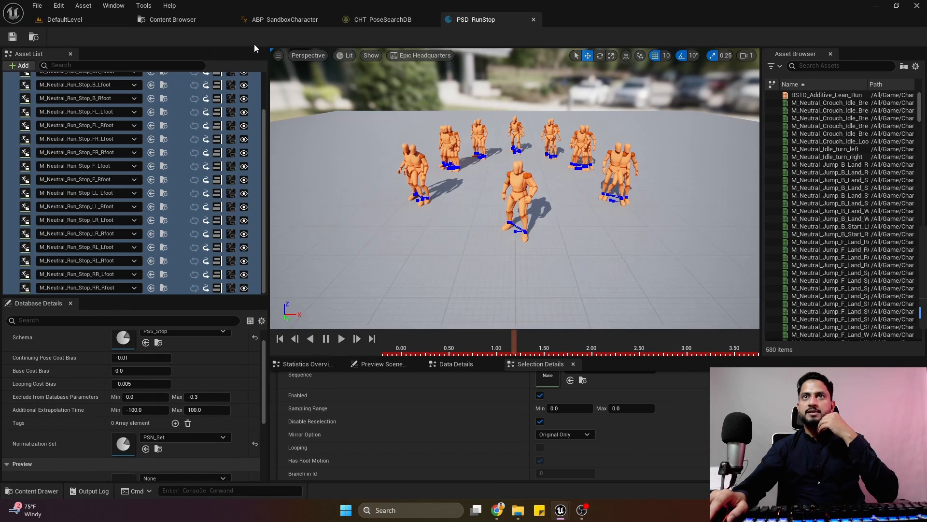
click(358, 22)
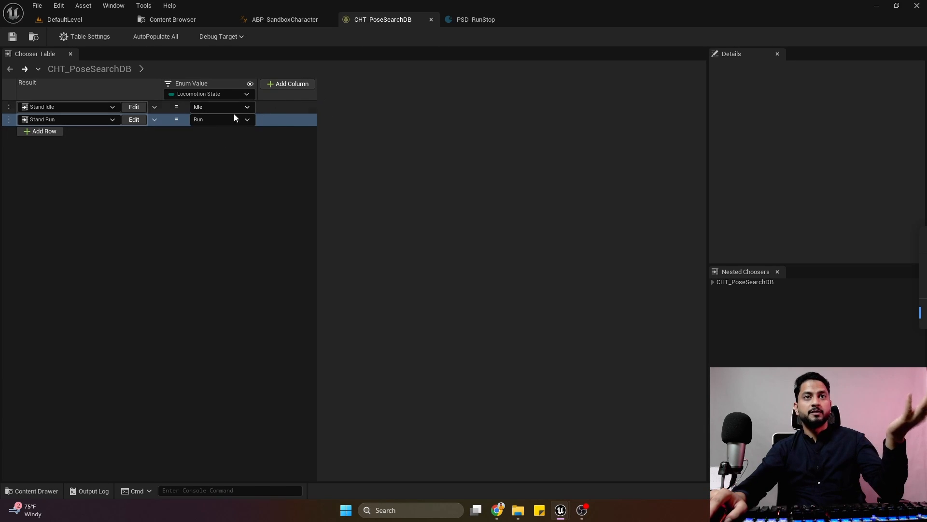
click(130, 107)
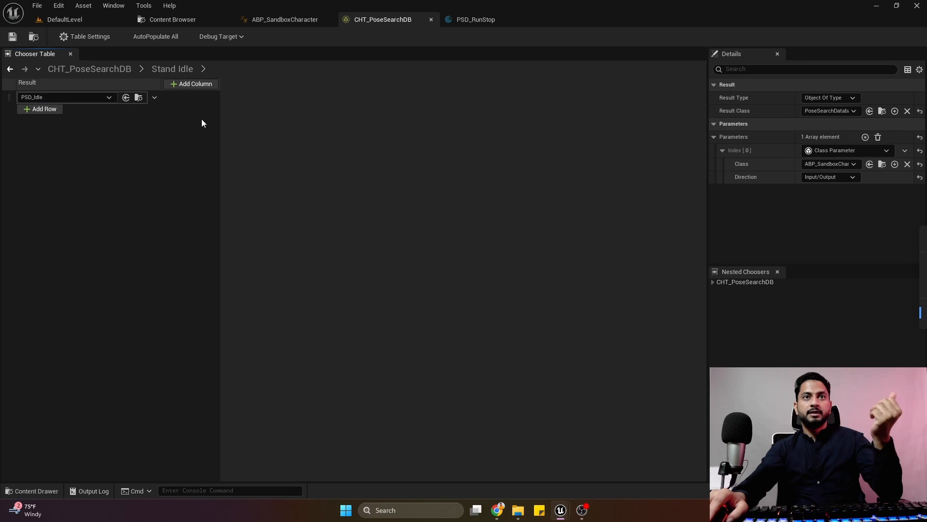
click(51, 112)
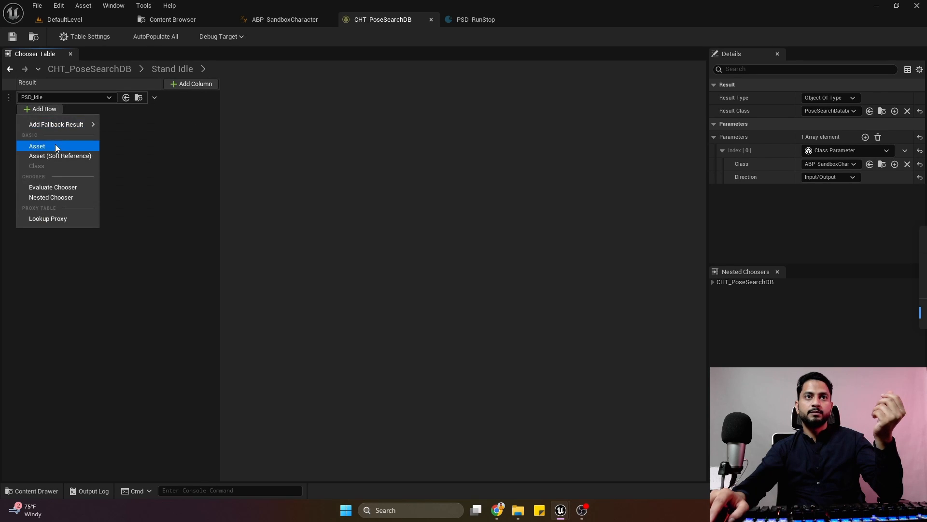
click(55, 144)
click(88, 110)
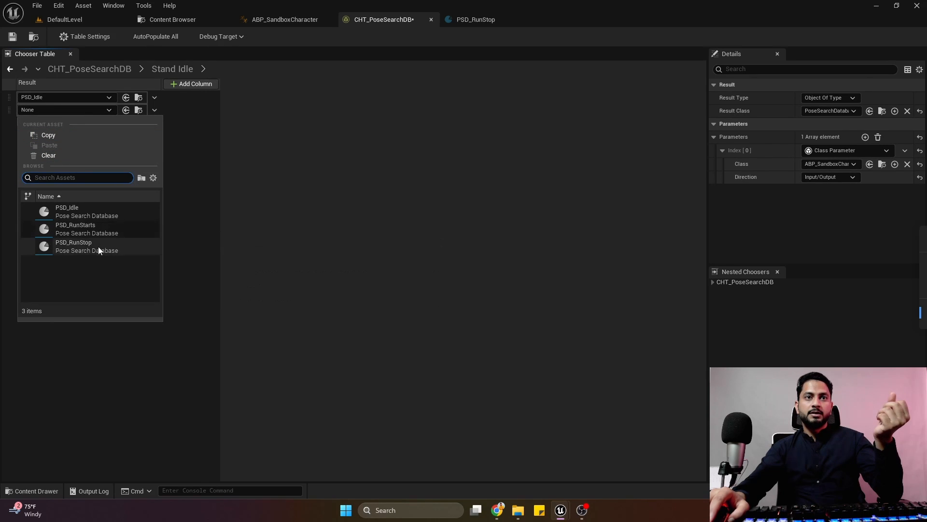
click(98, 246)
click(13, 36)
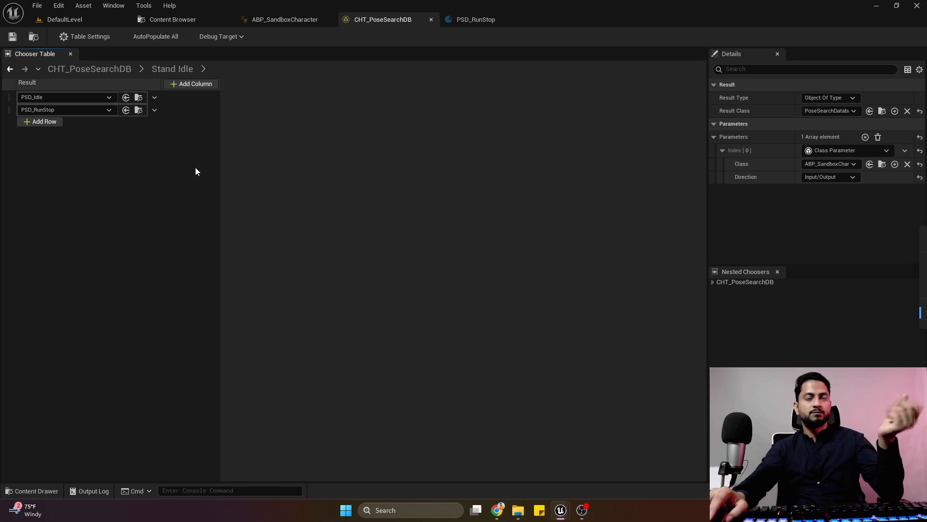
Play DefaultLevel and run the character forward and sideways with repeated halts to check the run-stop animations.
click(83, 21)
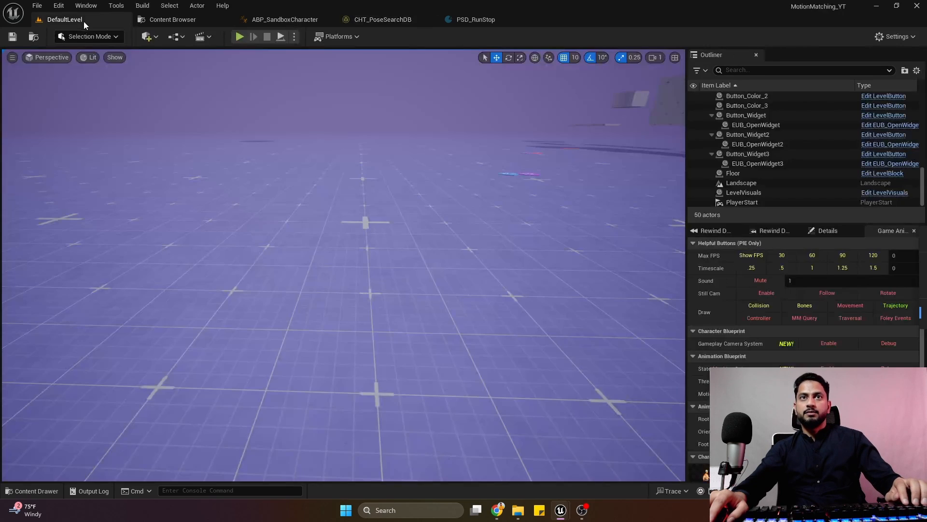
key(alt+p)
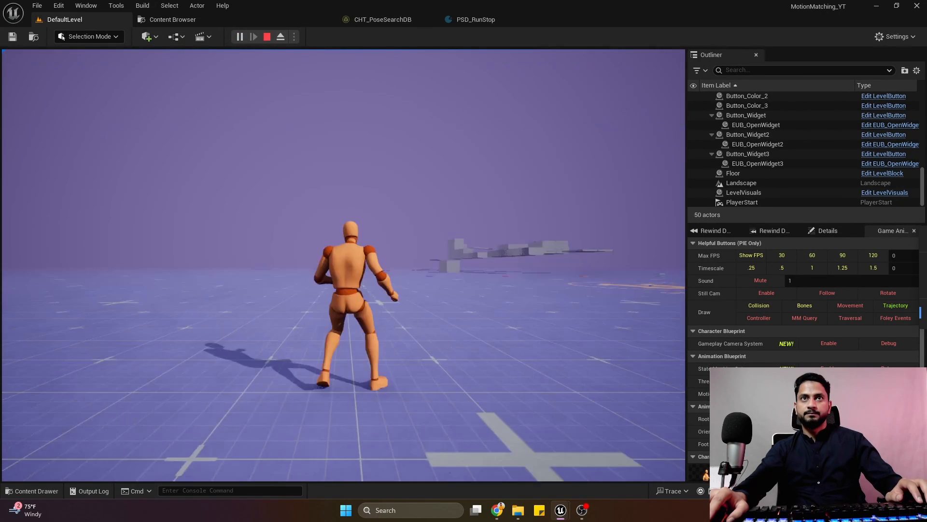
key(w)
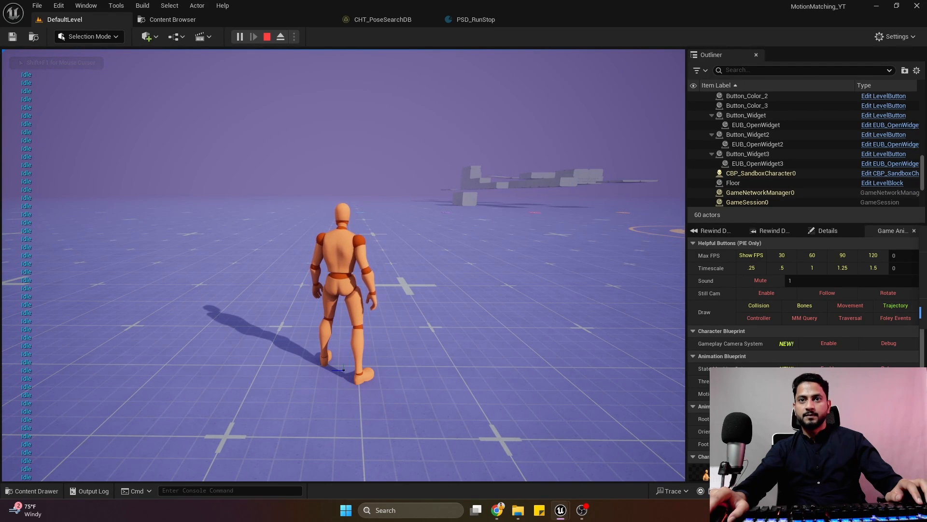
key(a)
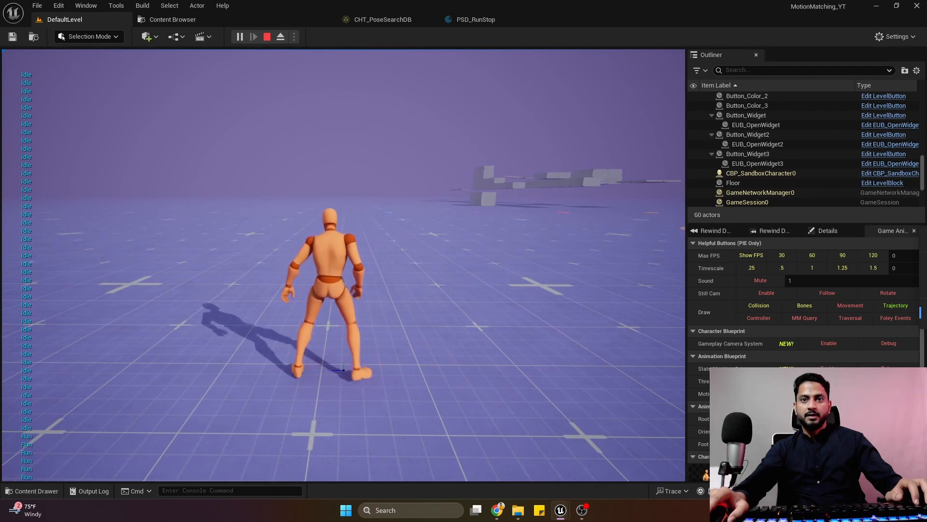
key(d)
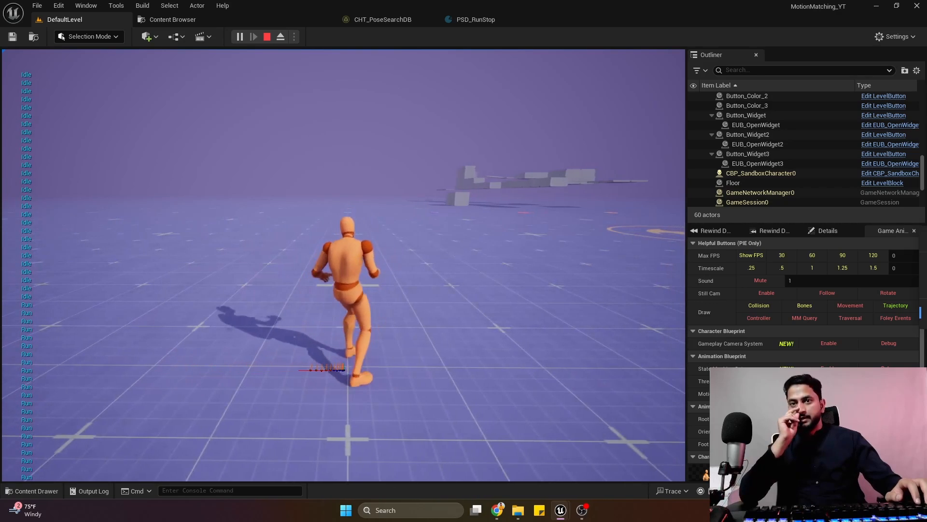
key(w)
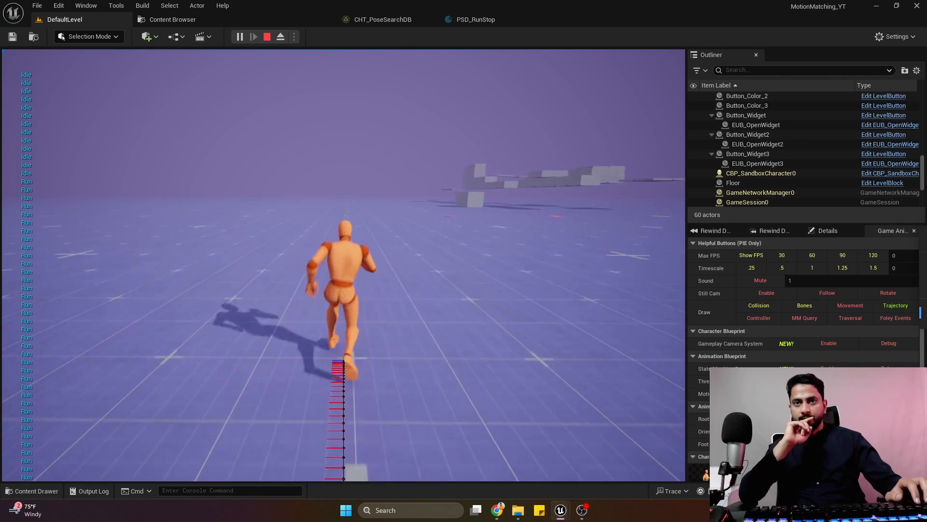
key(w)
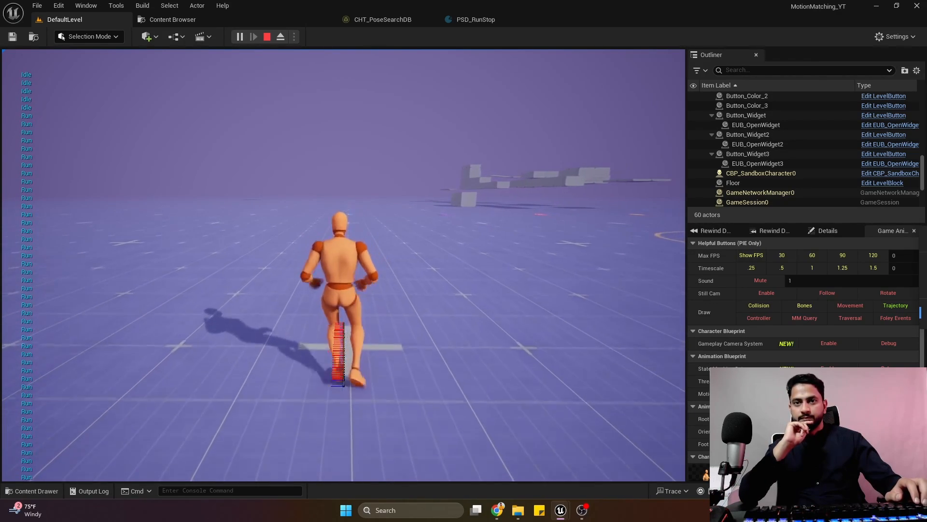
key(a)
key(w)
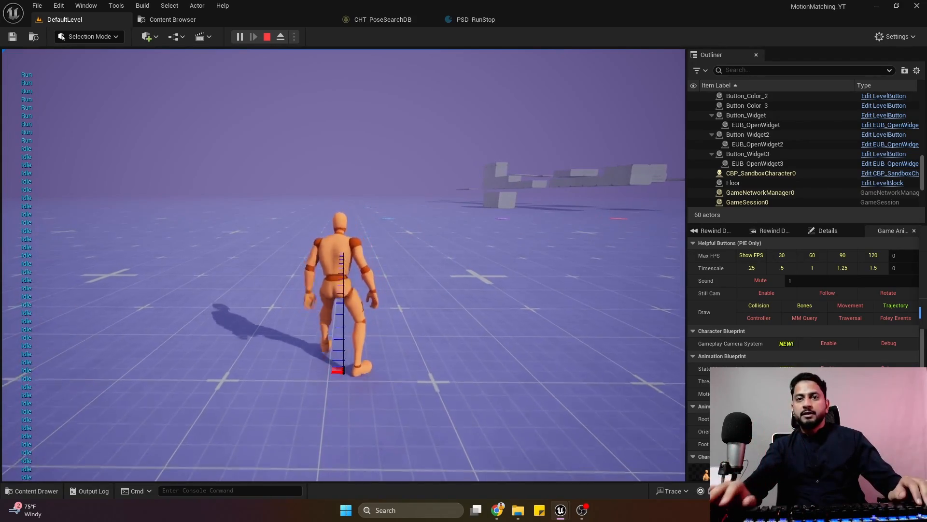
key(w)
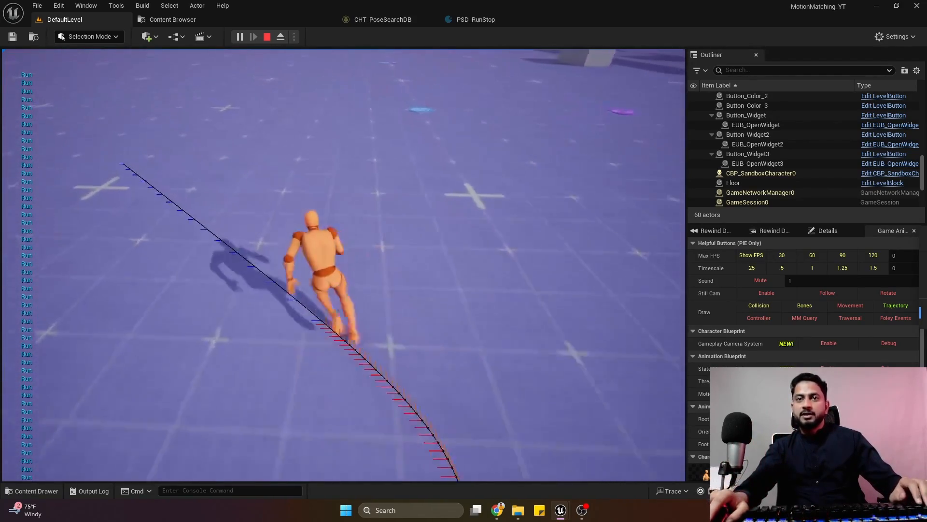
key(d)
key(a)
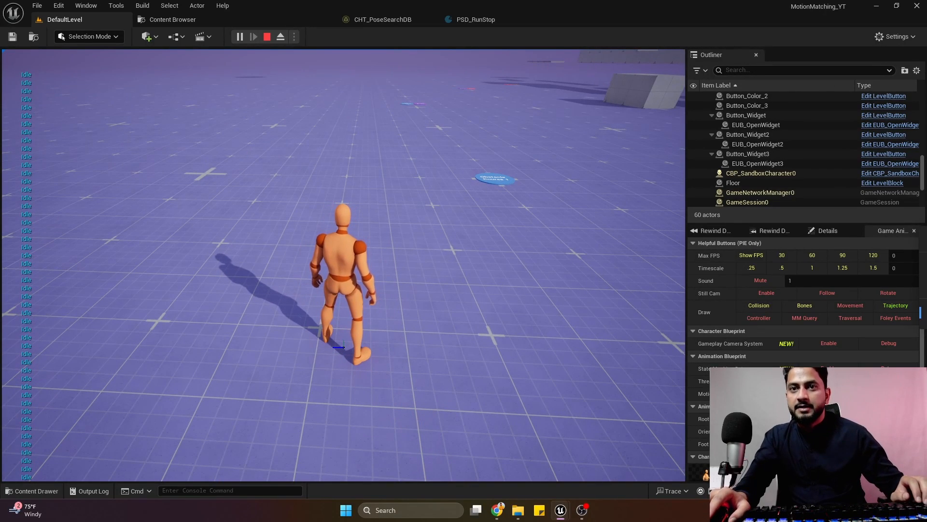
key(w)
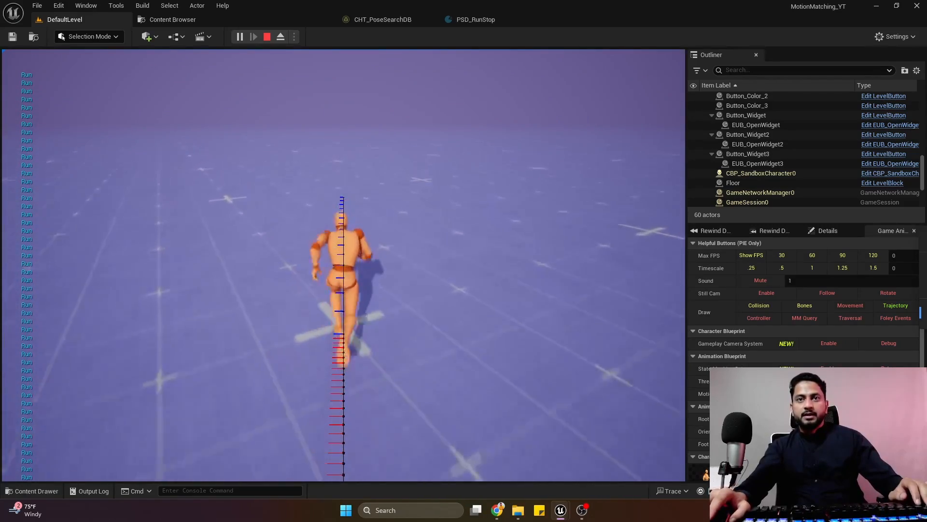
key(w)
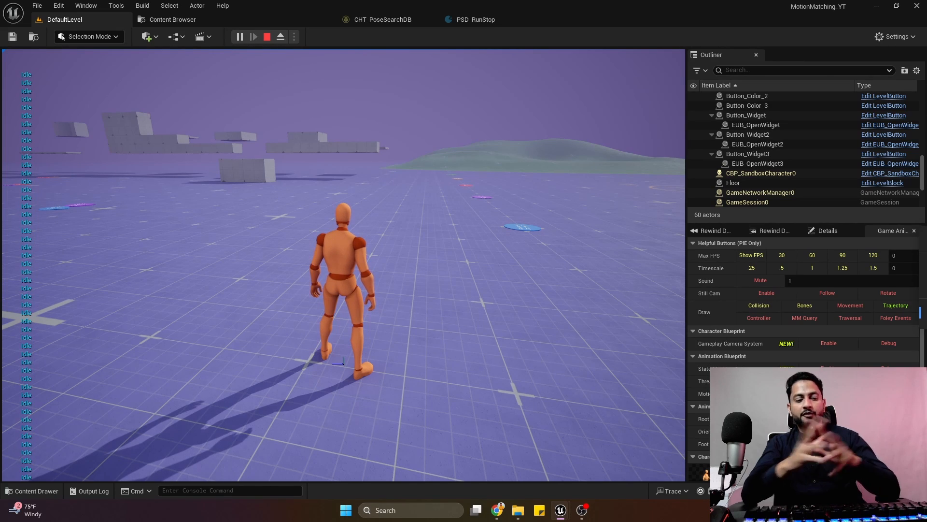
Run the character forward while alternating left and right to examine how it animates quick direction changes.
key(w)
key(a)
key(d)
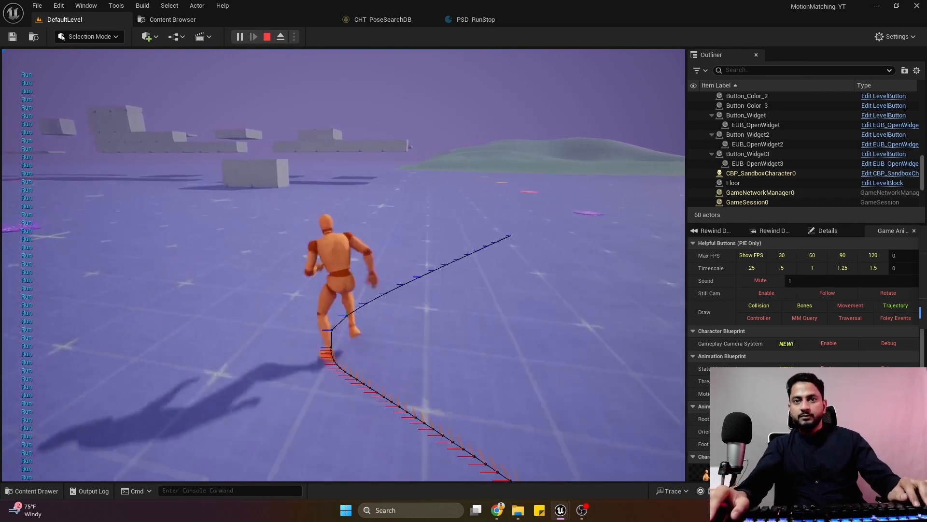
key(a)
key(d)
key(a)
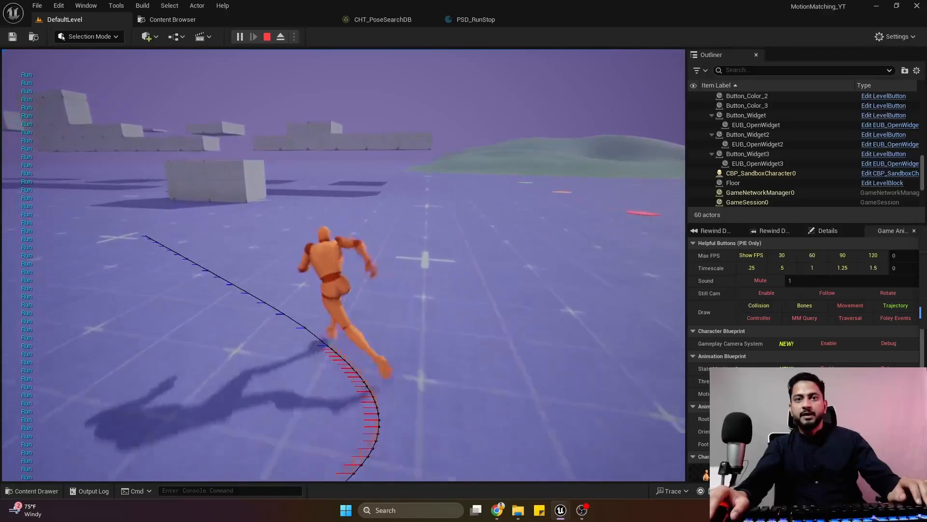